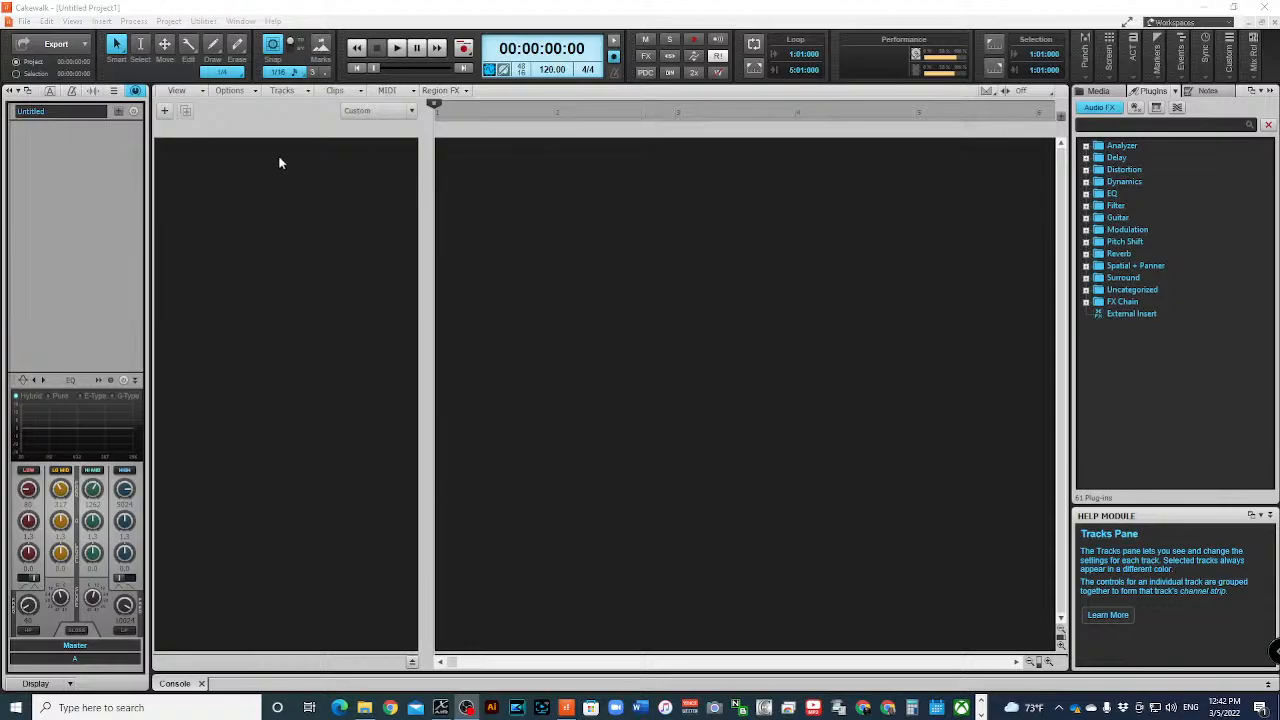
- Add one SI-Drum Kit instrument track and expand its track strip to show the controls
right_click(280, 161)
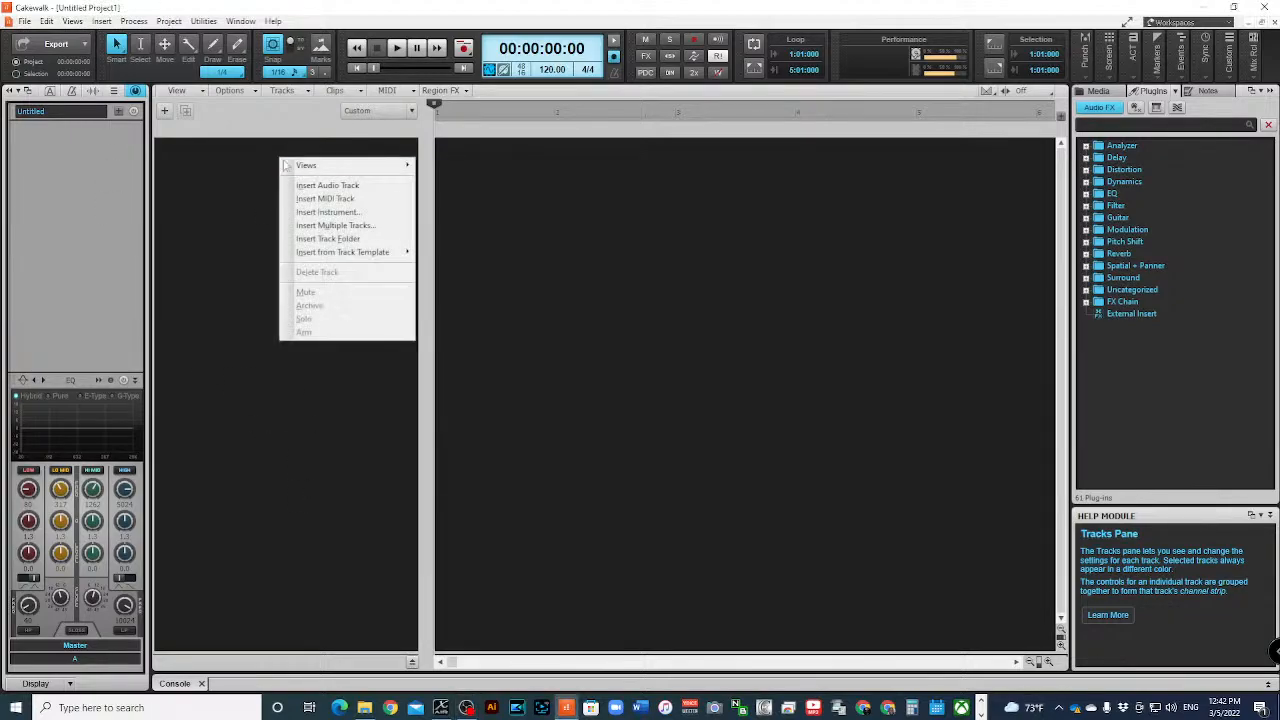
click(370, 212)
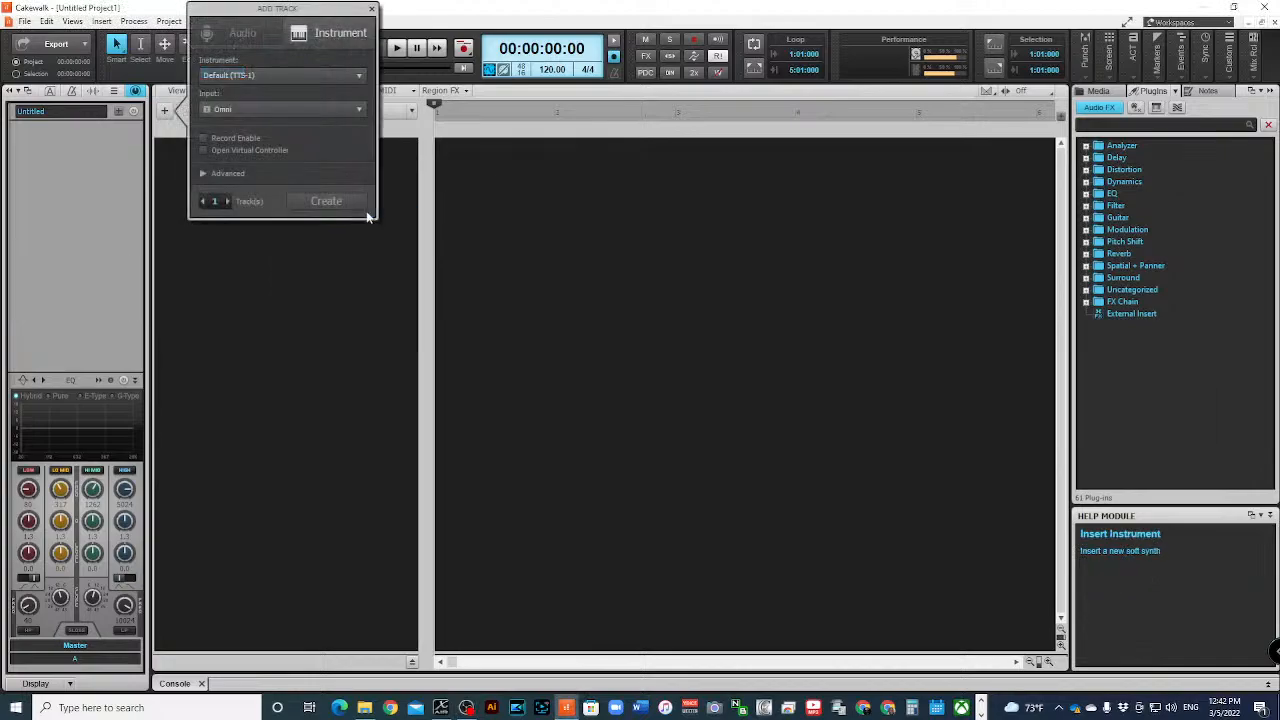
click(346, 77)
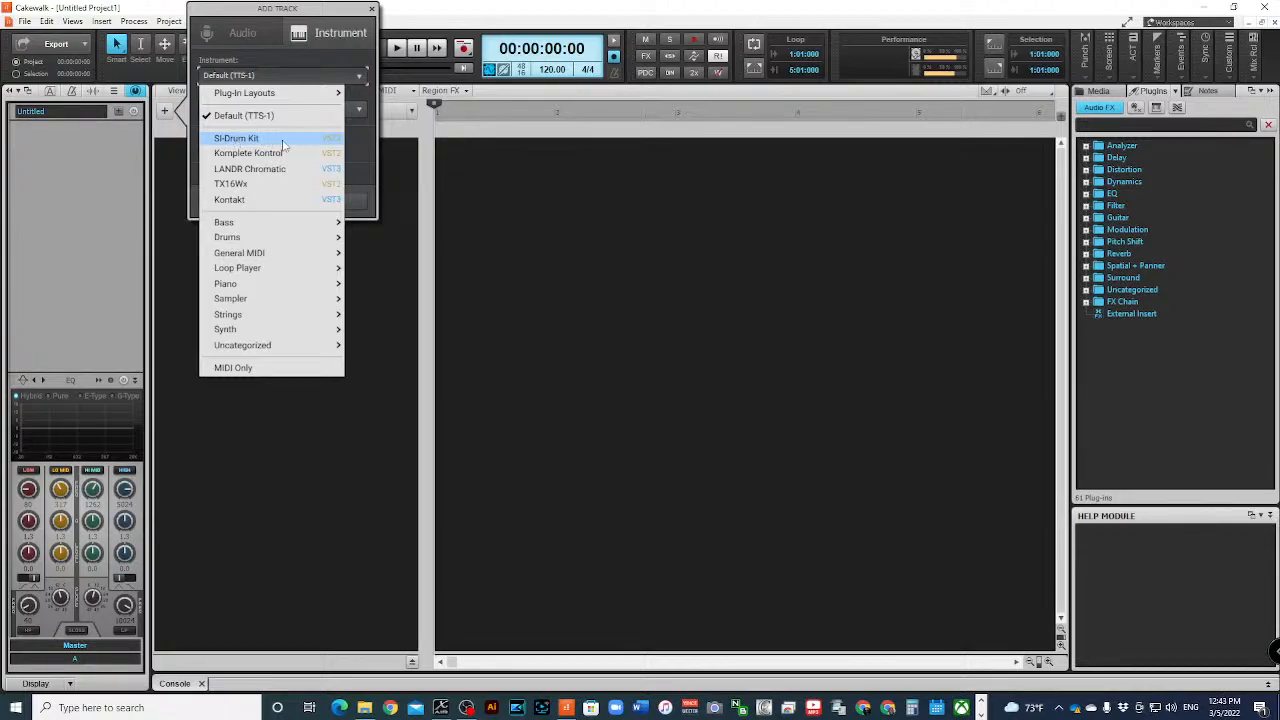
click(283, 142)
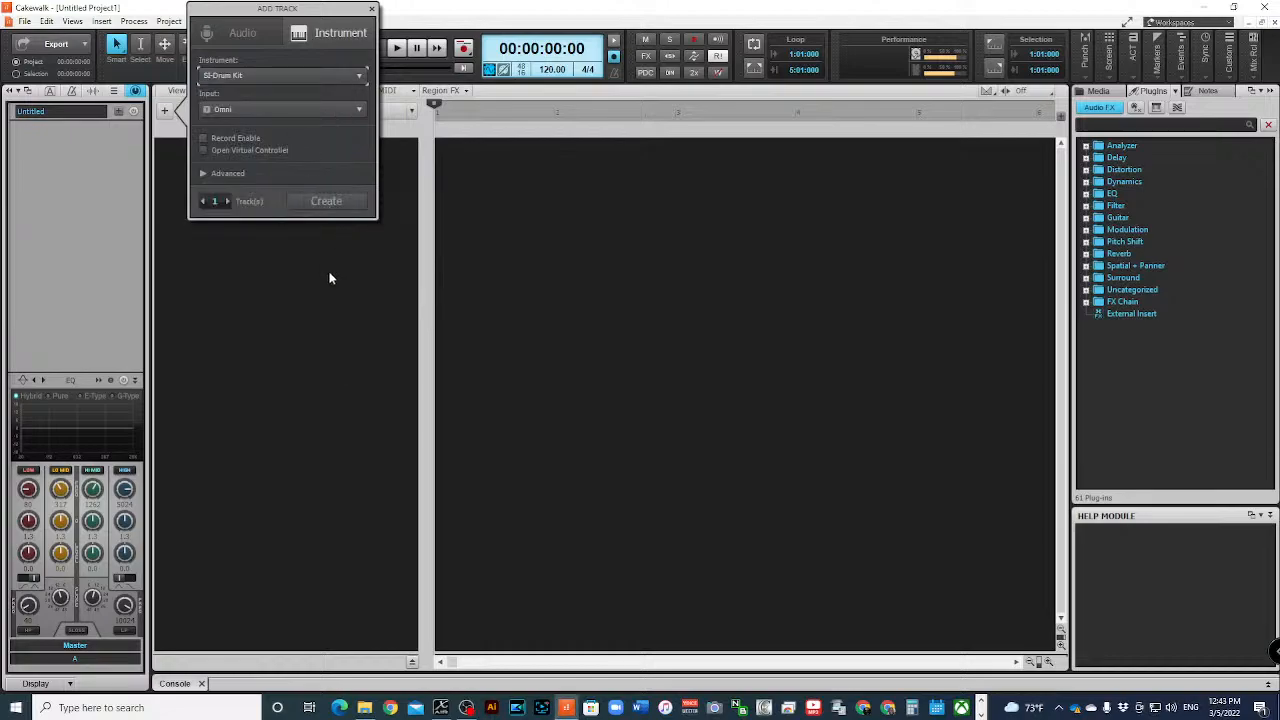
click(326, 203)
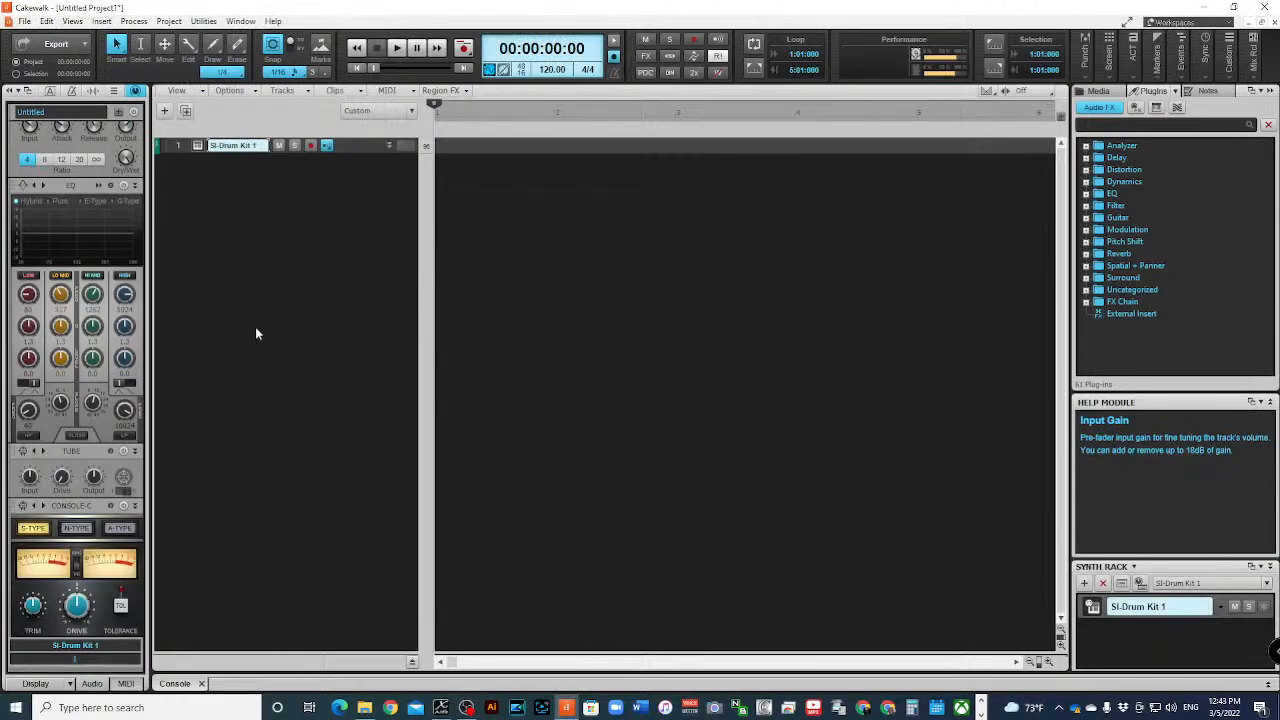
click(390, 146)
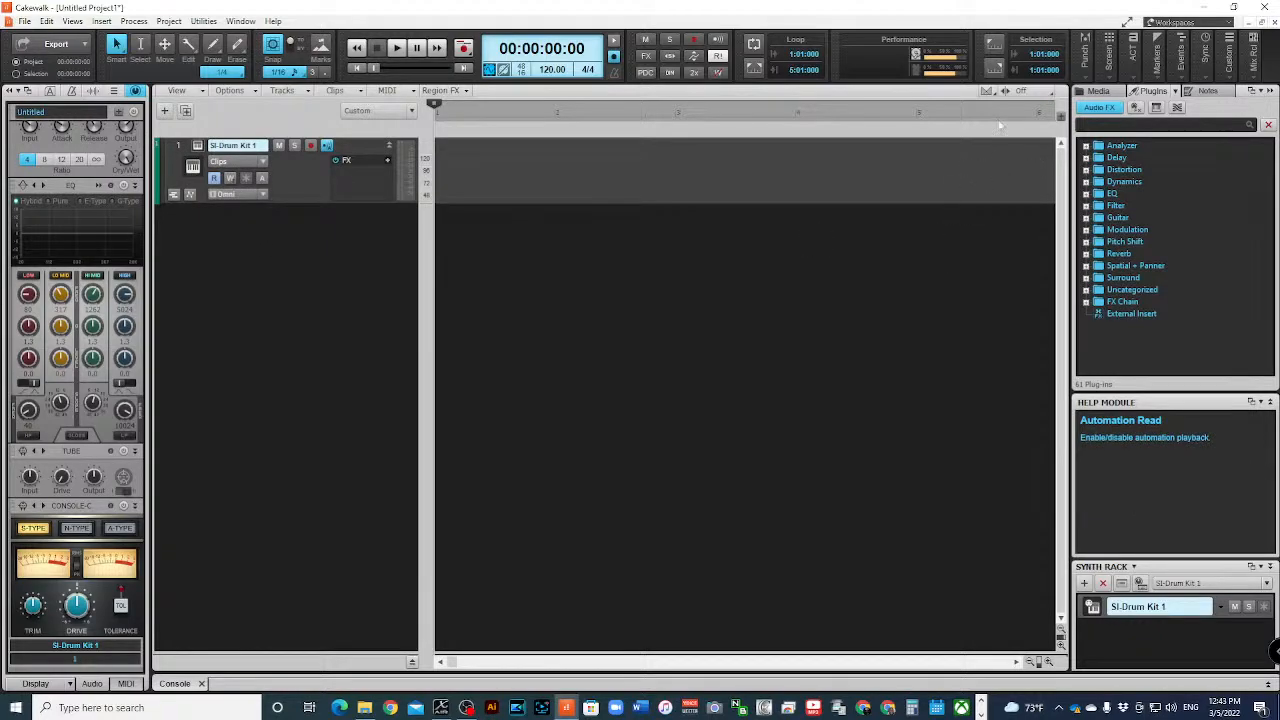
- Examine the browser's Media, PlugIns and Notes sections, the available content locations and the media view and preview options
click(1097, 93)
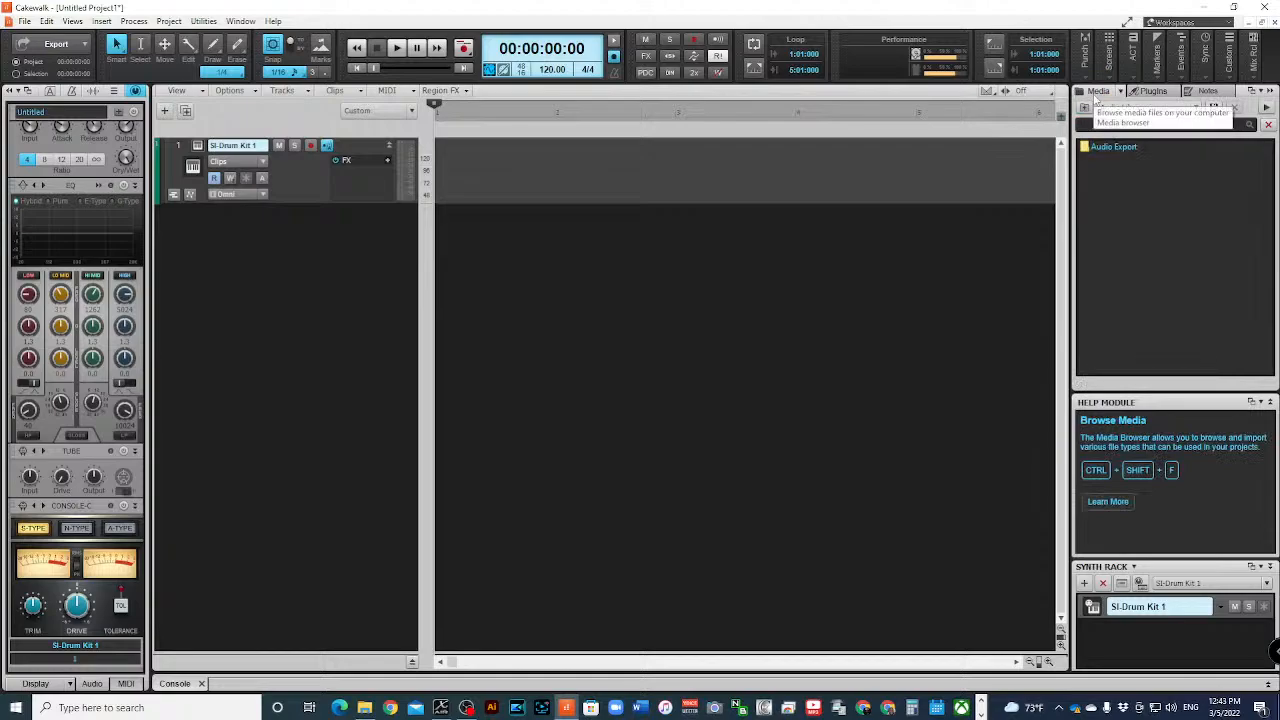
click(1158, 95)
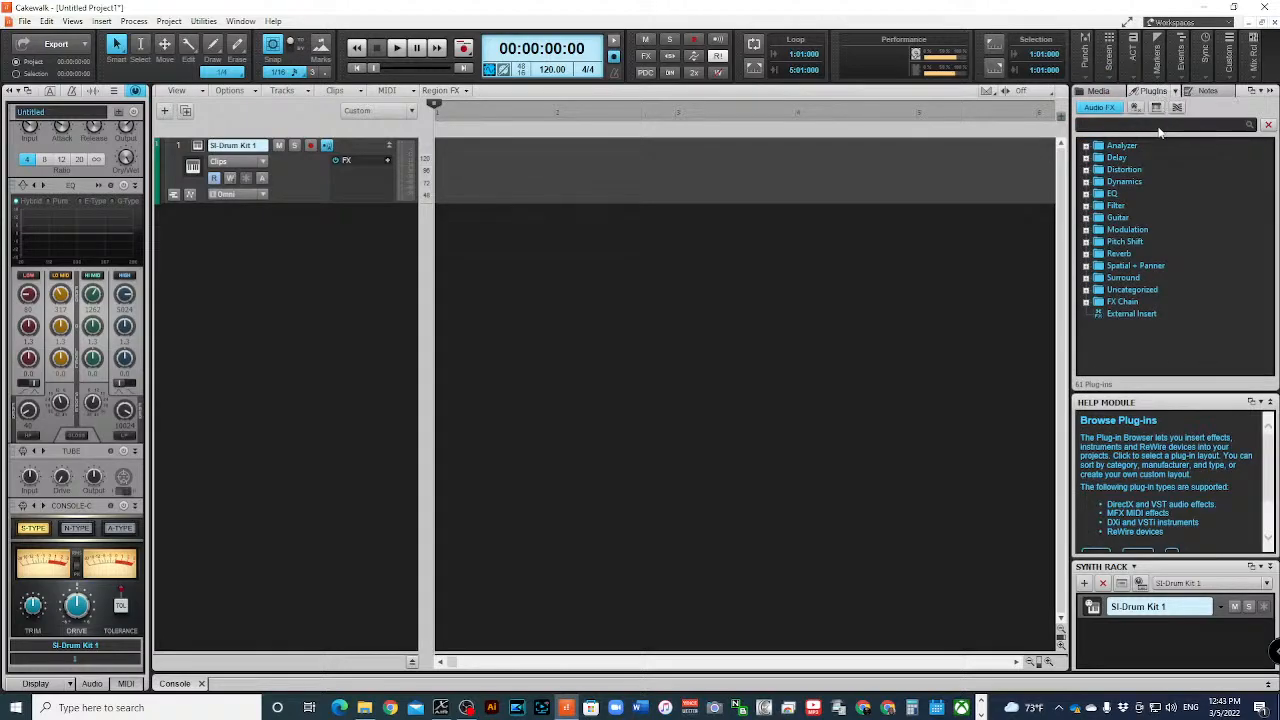
click(1216, 93)
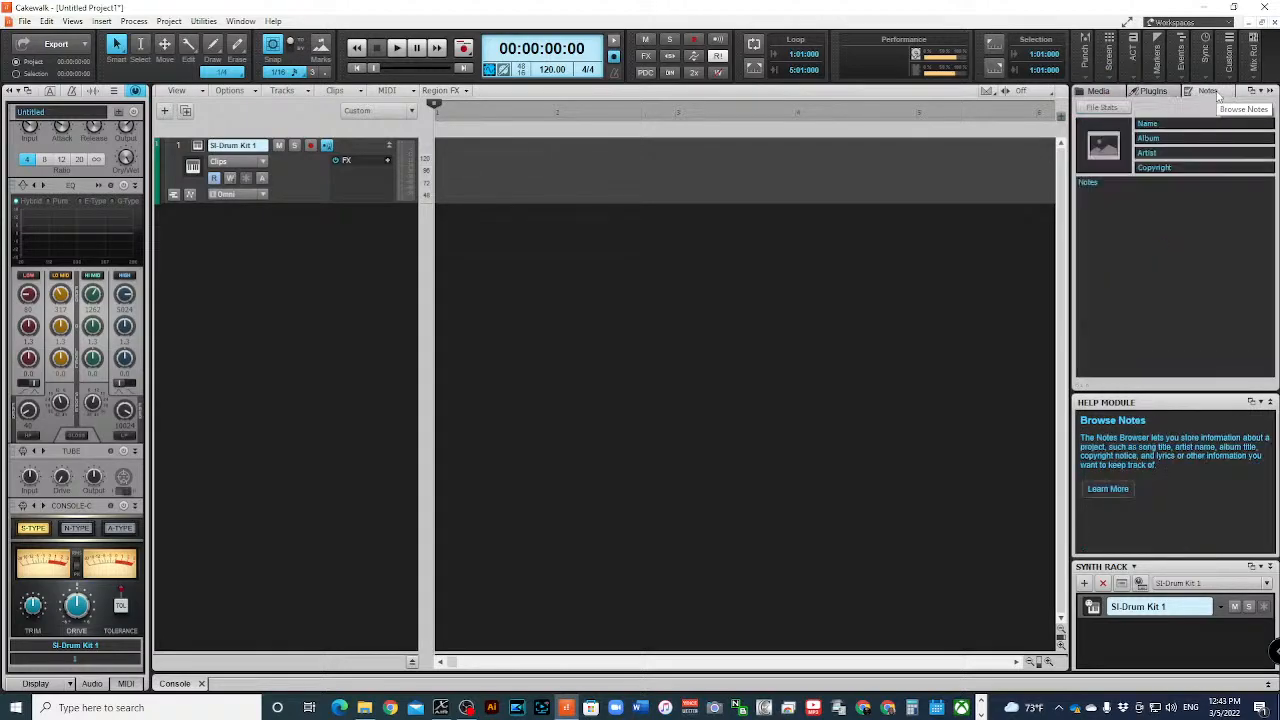
click(1094, 92)
click(1164, 108)
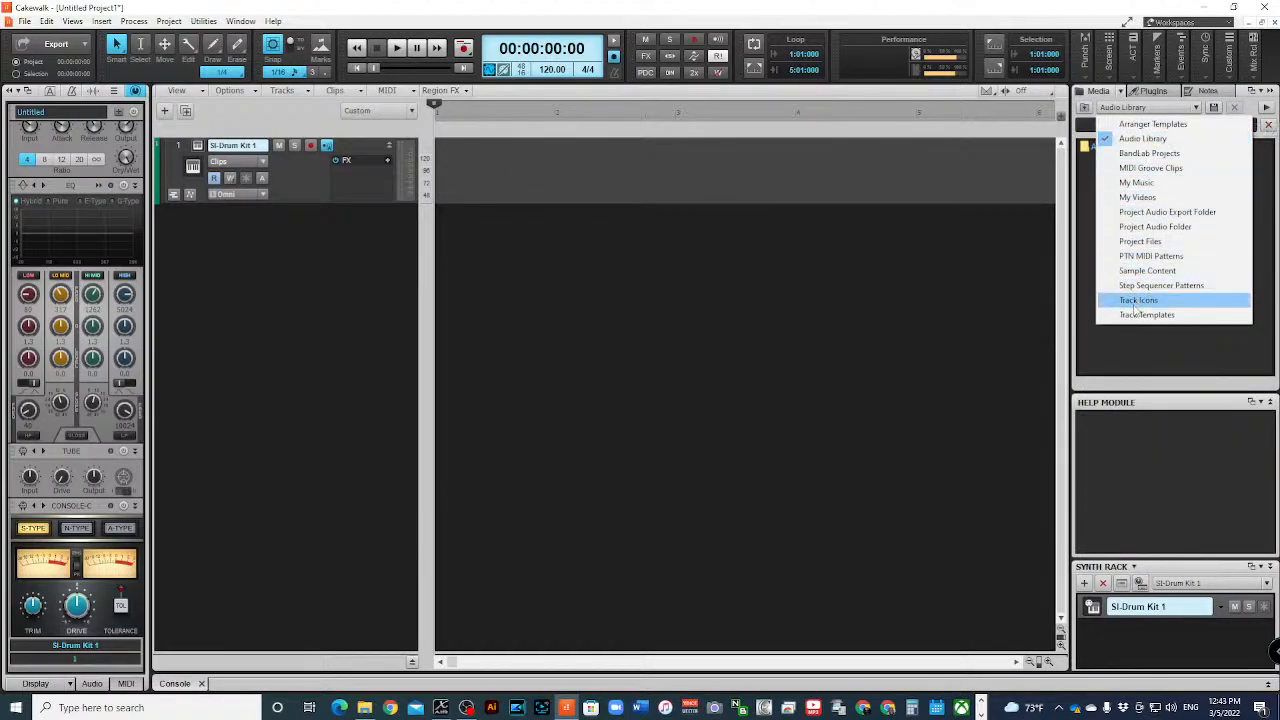
click(1081, 224)
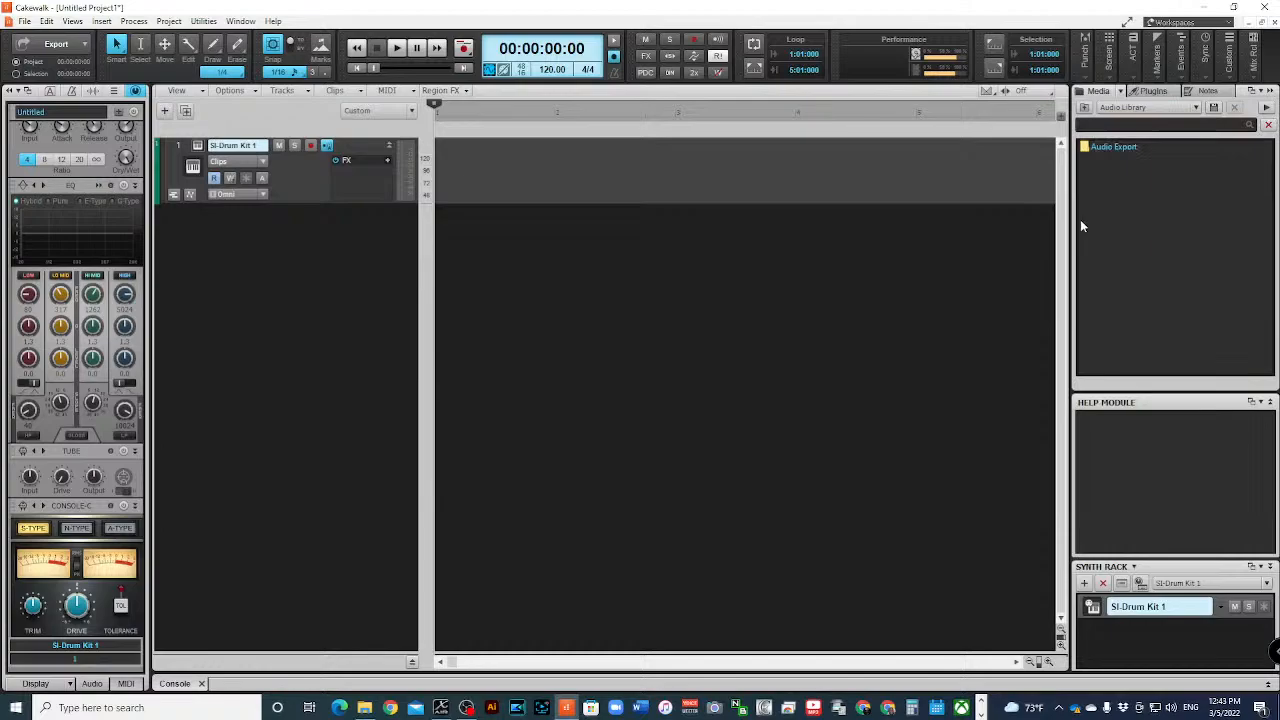
click(1120, 91)
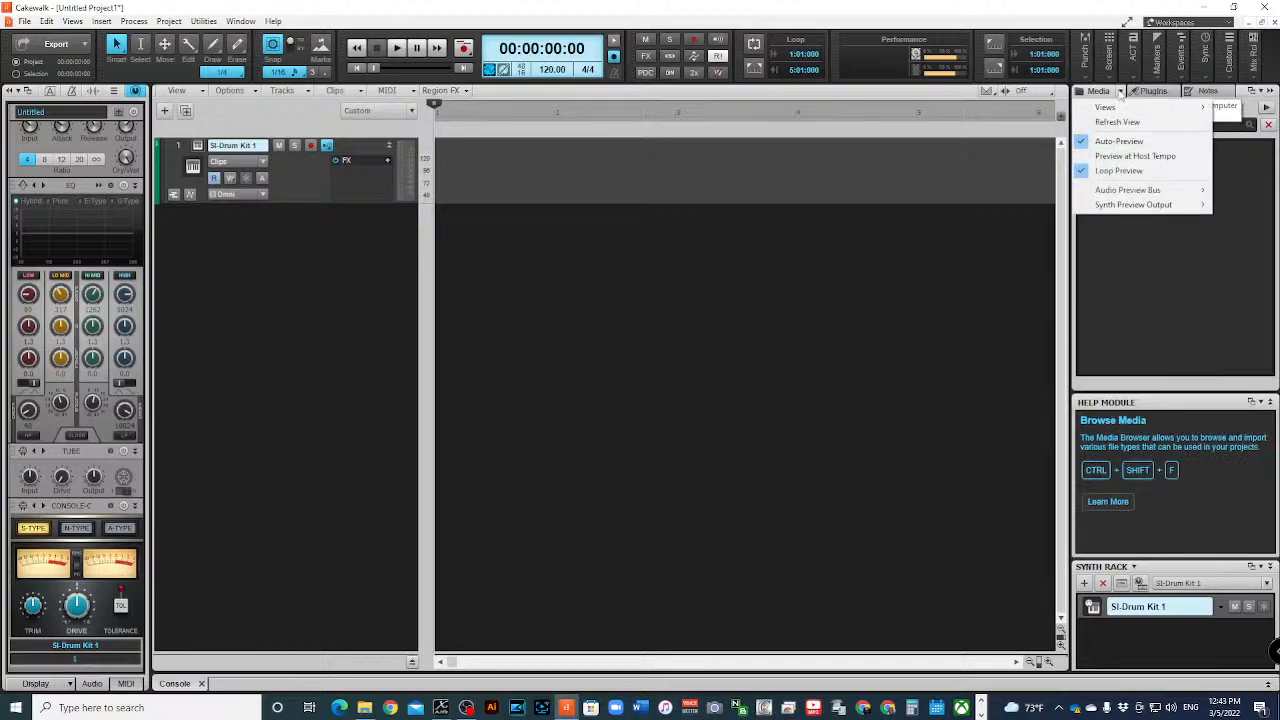
click(1148, 237)
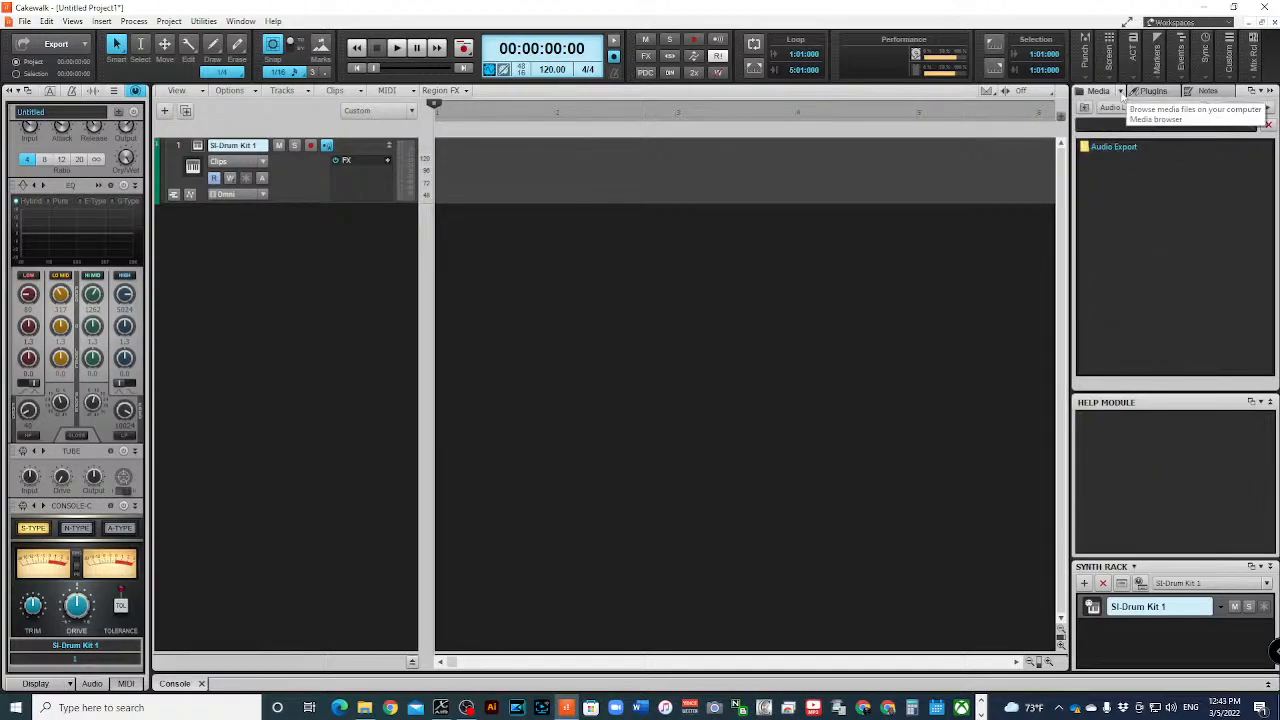
click(1122, 92)
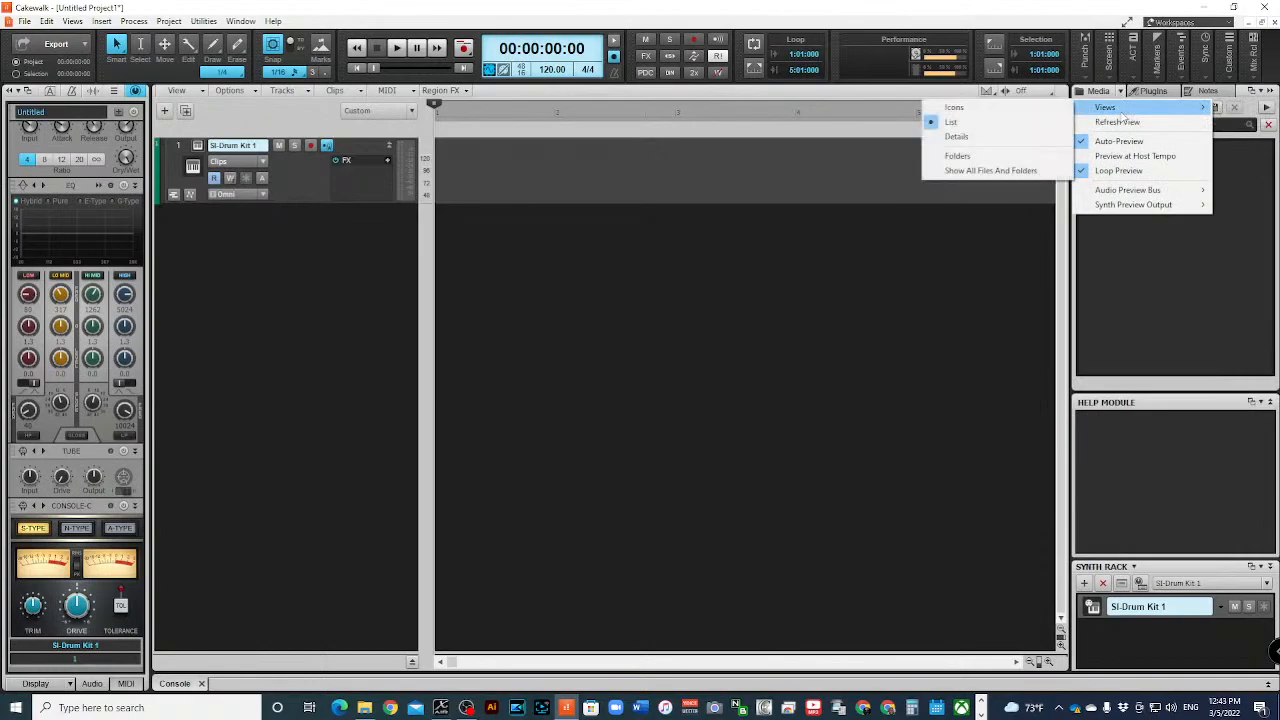
click(1142, 233)
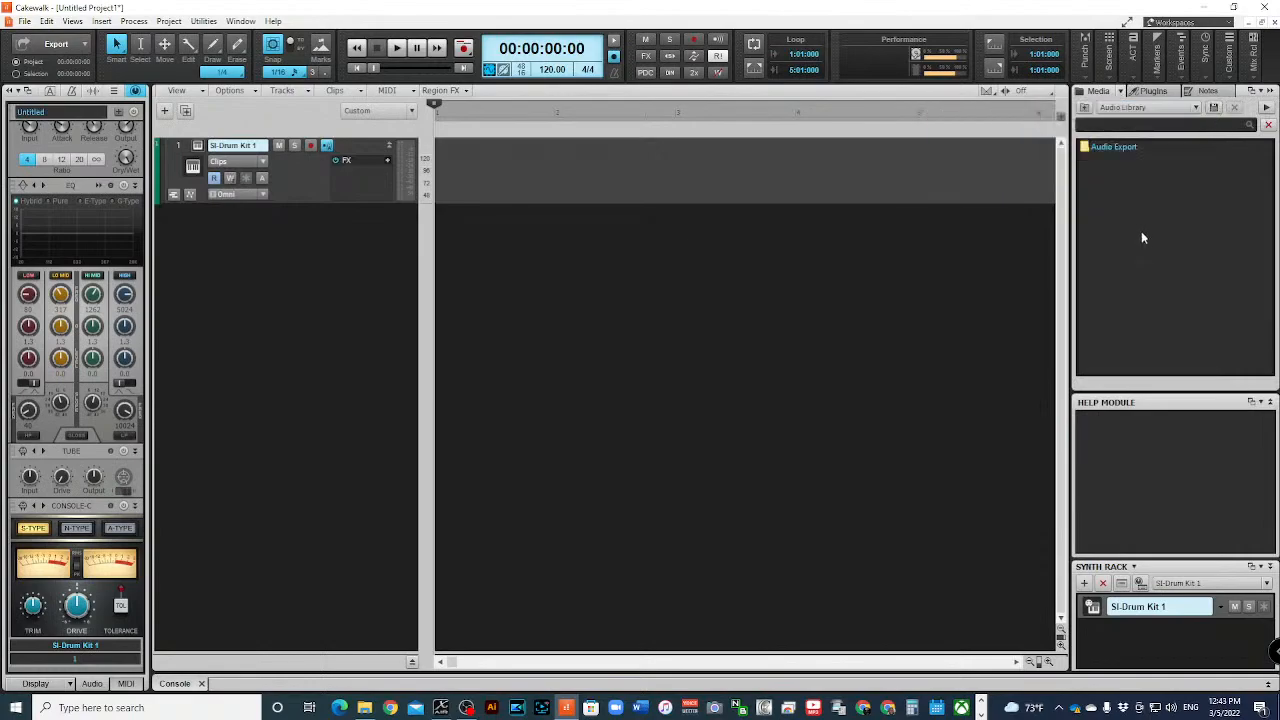
- Browse the MIDI Groove Clips content location and open its SmartLoops folder
click(1142, 114)
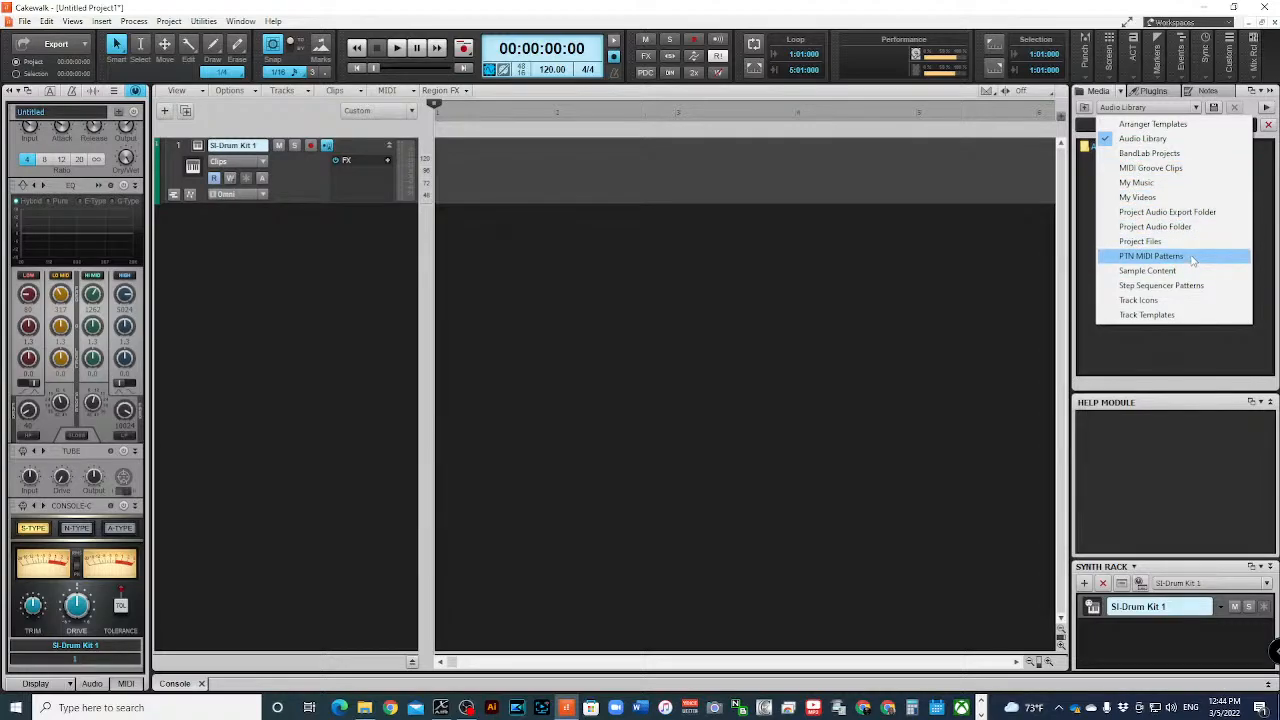
click(1160, 168)
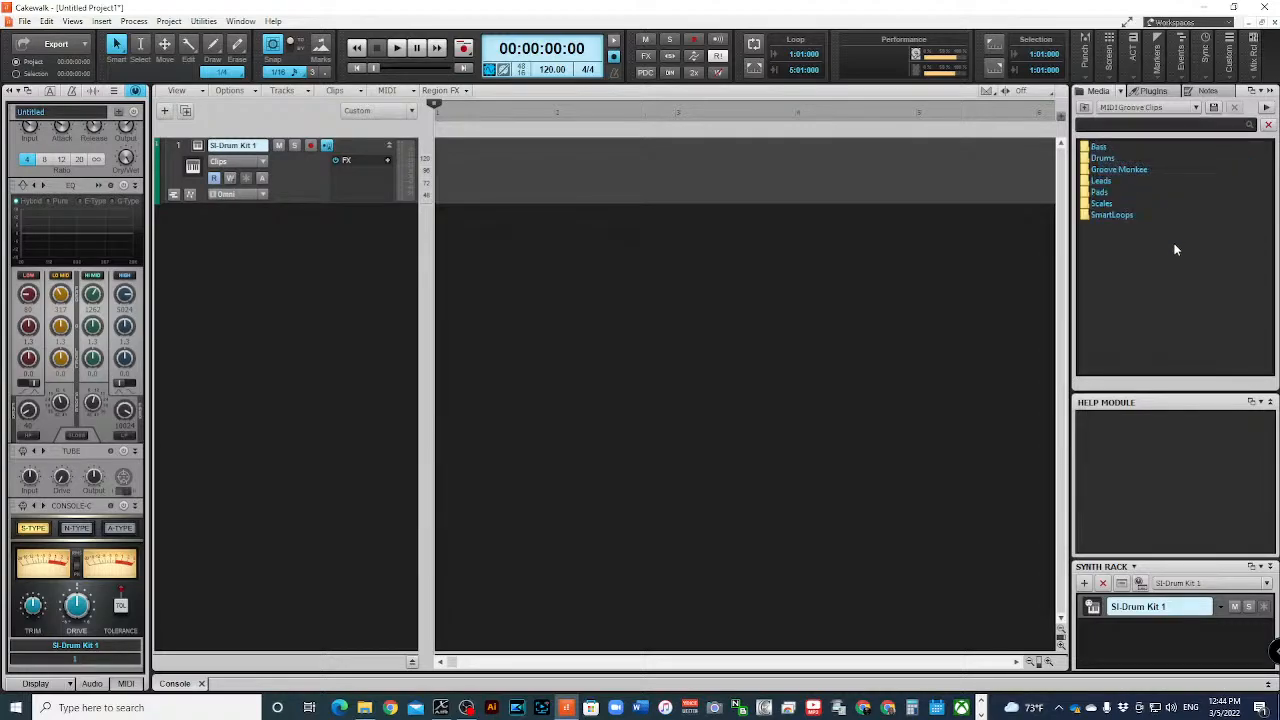
click(1104, 216)
double_click(1093, 222)
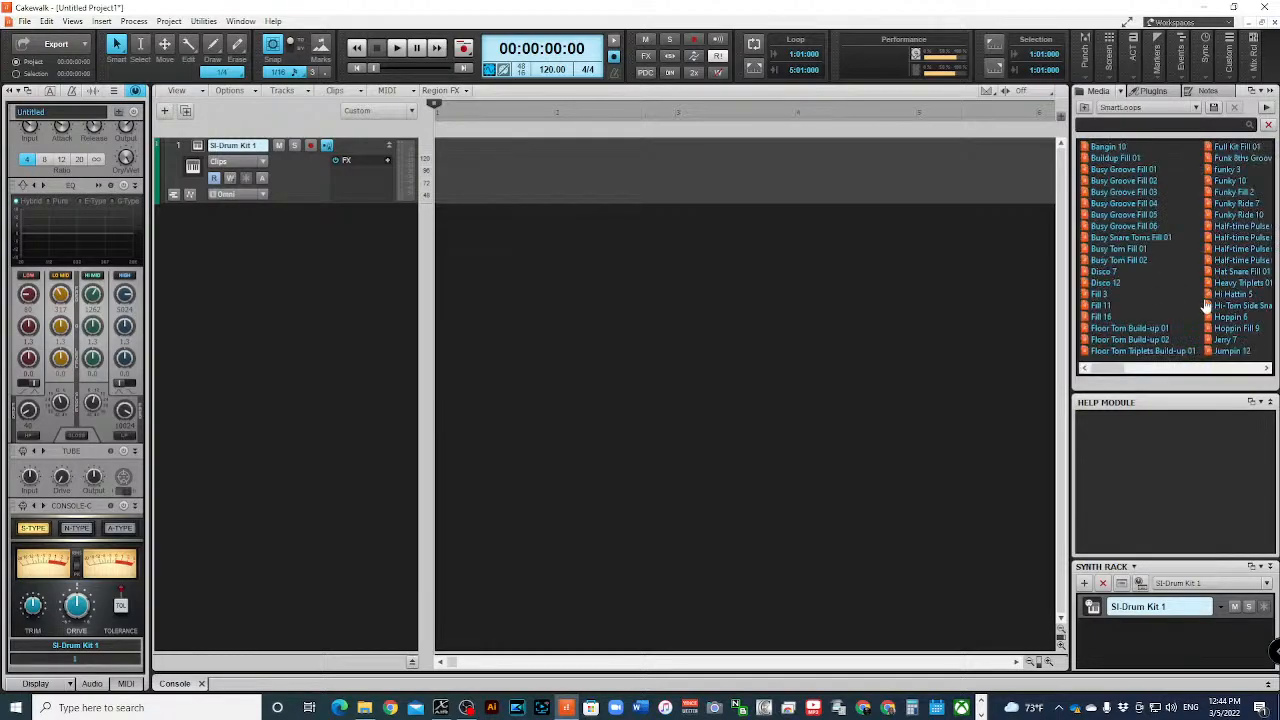
- Widen the browser and preview the Busy Groove Fill 03, Disco 7, Disco 12 and Floor Tom Build-up 01 loops
click(1120, 194)
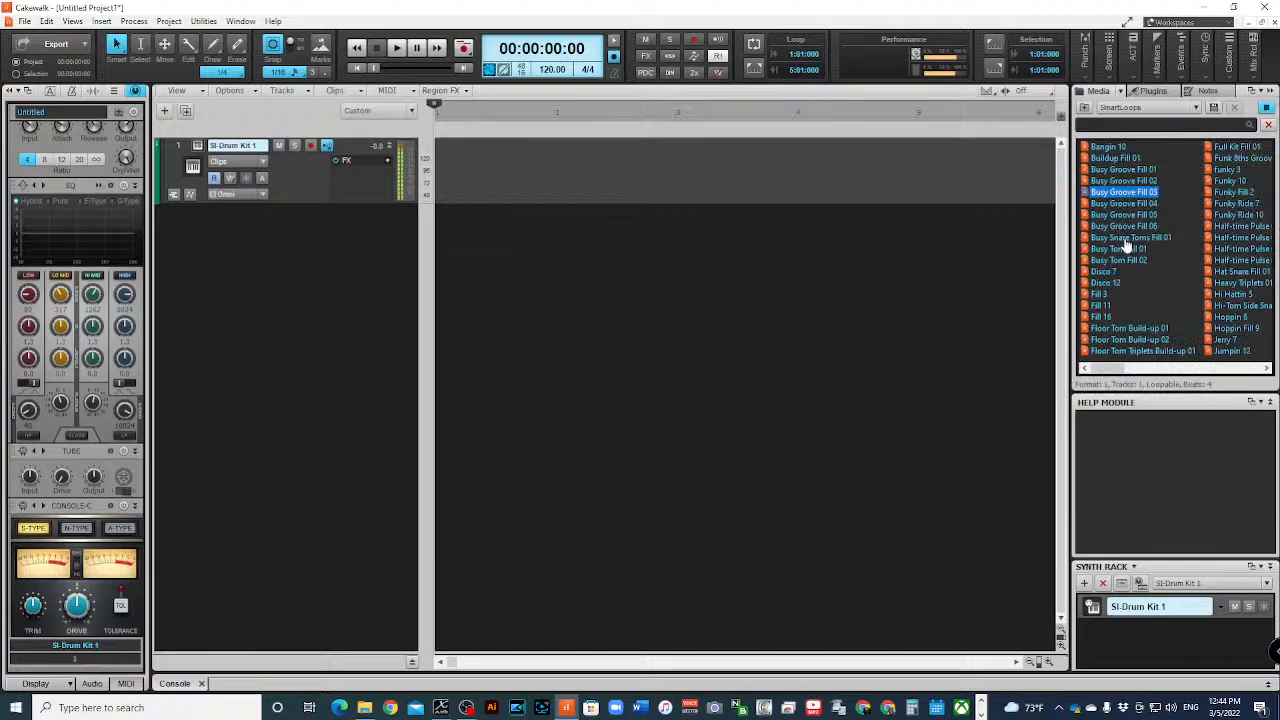
click(1118, 272)
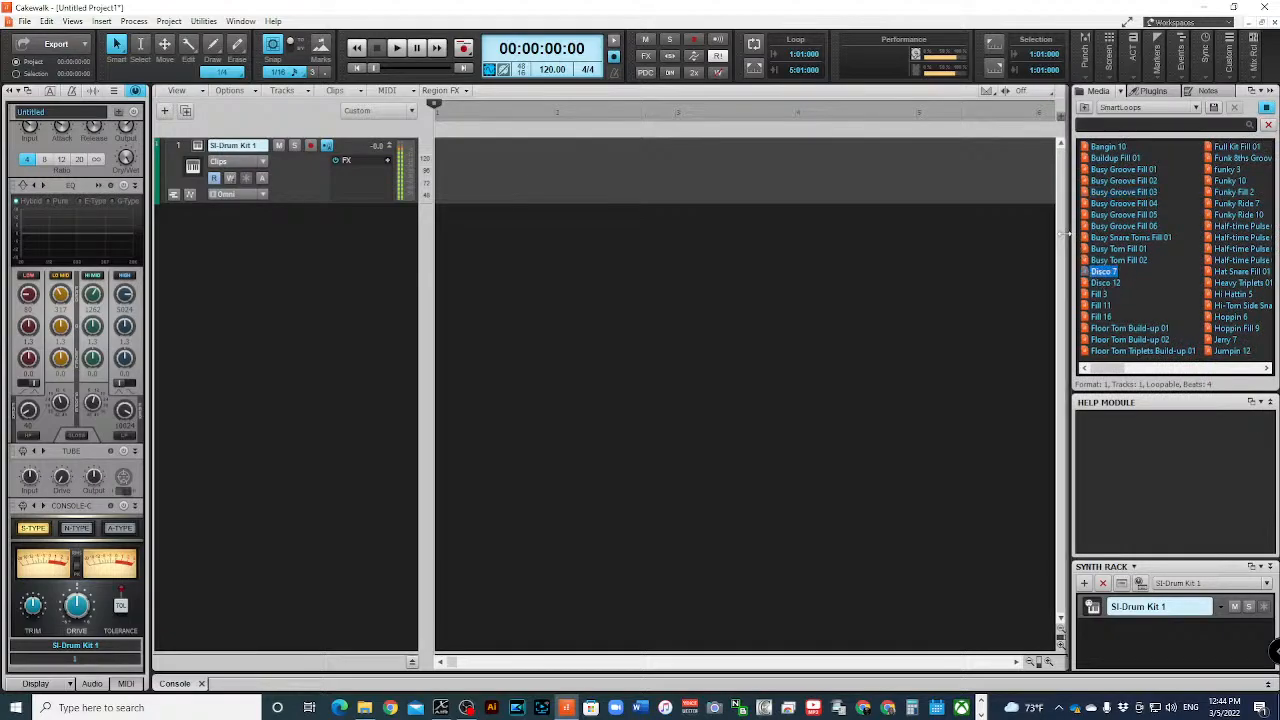
drag(1066, 234, 1010, 238)
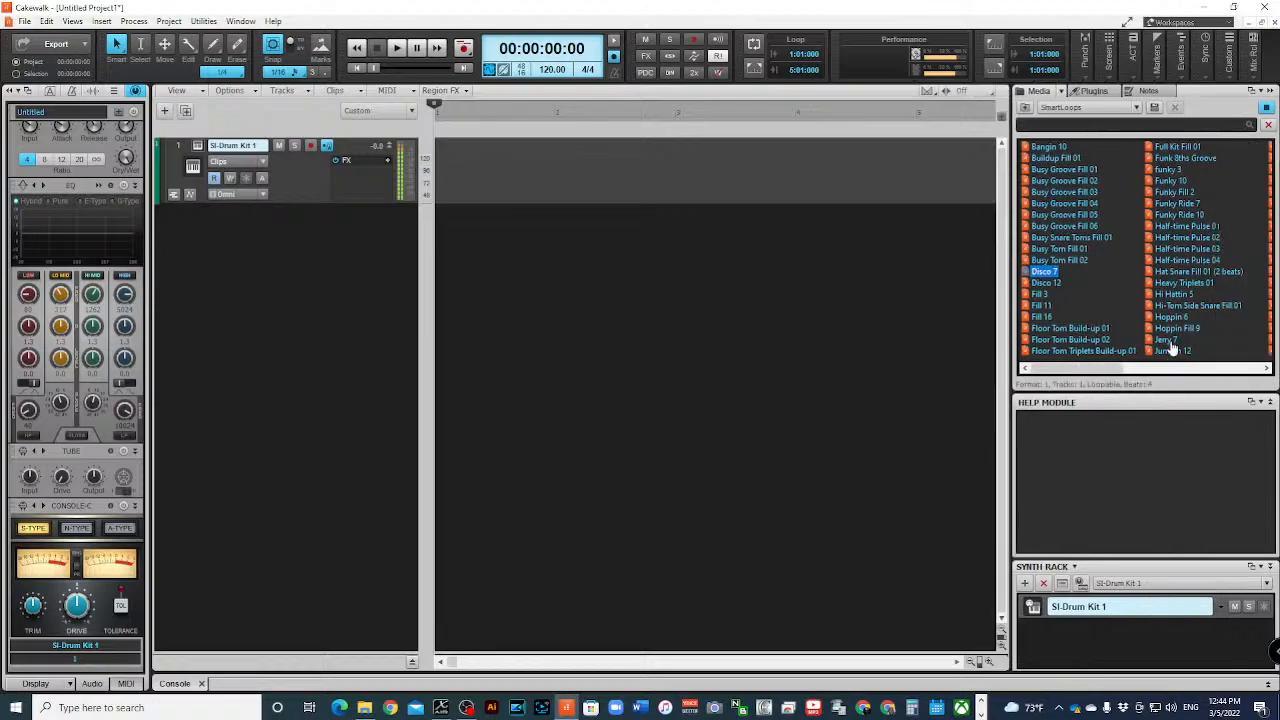
click(1055, 284)
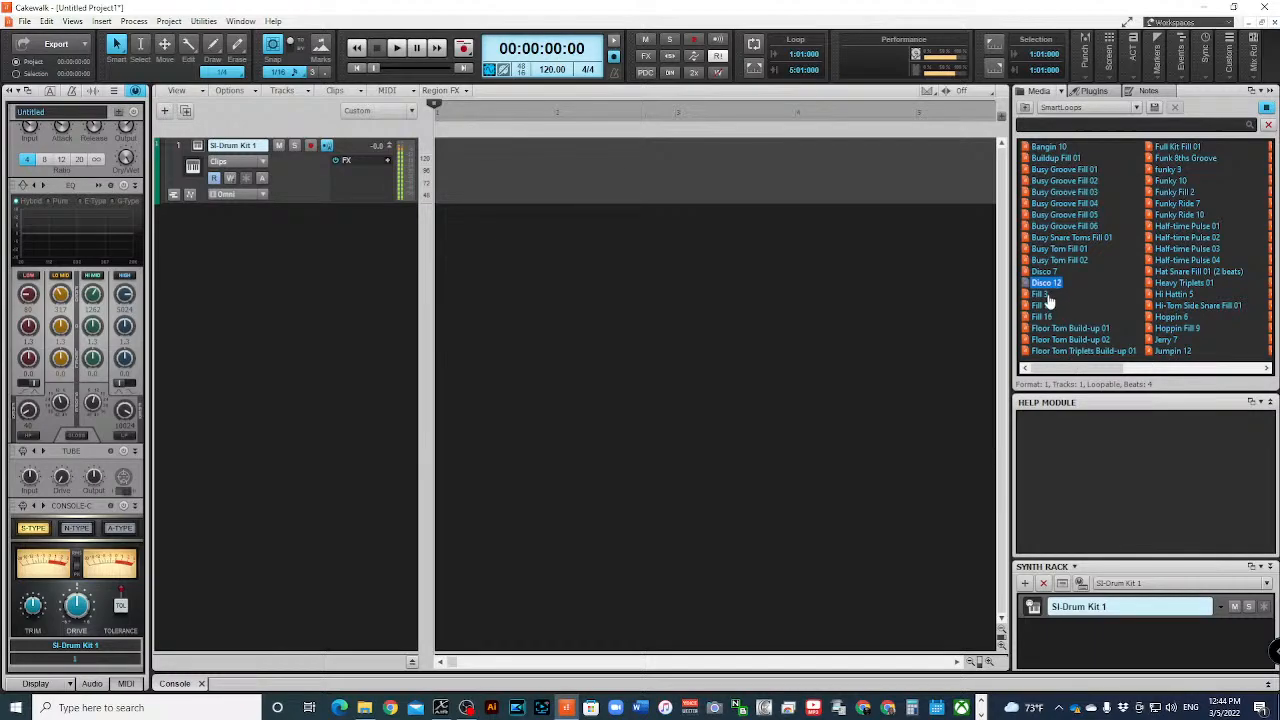
double_click(1072, 329)
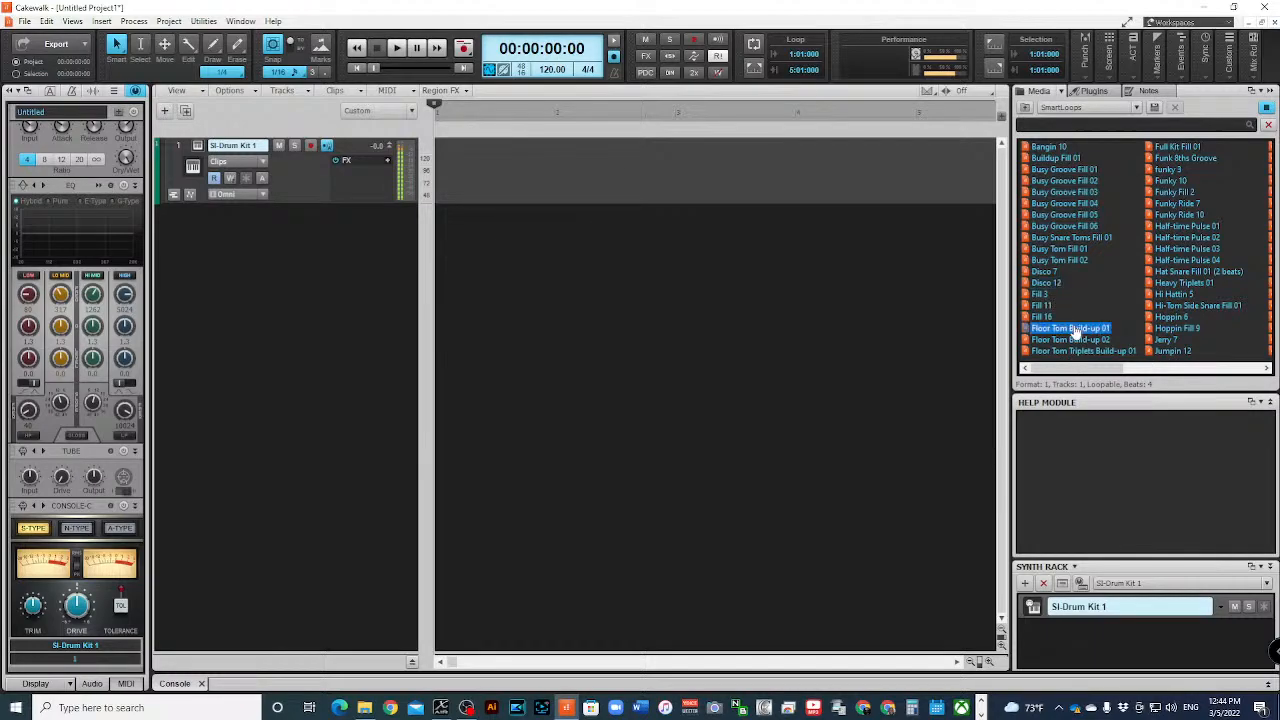
- Audition and insert the Reggae Fill 01, Reggae 01 and Jumpin Fill 5 loops at measure 1 of the drum track
drag(1118, 368, 1212, 358)
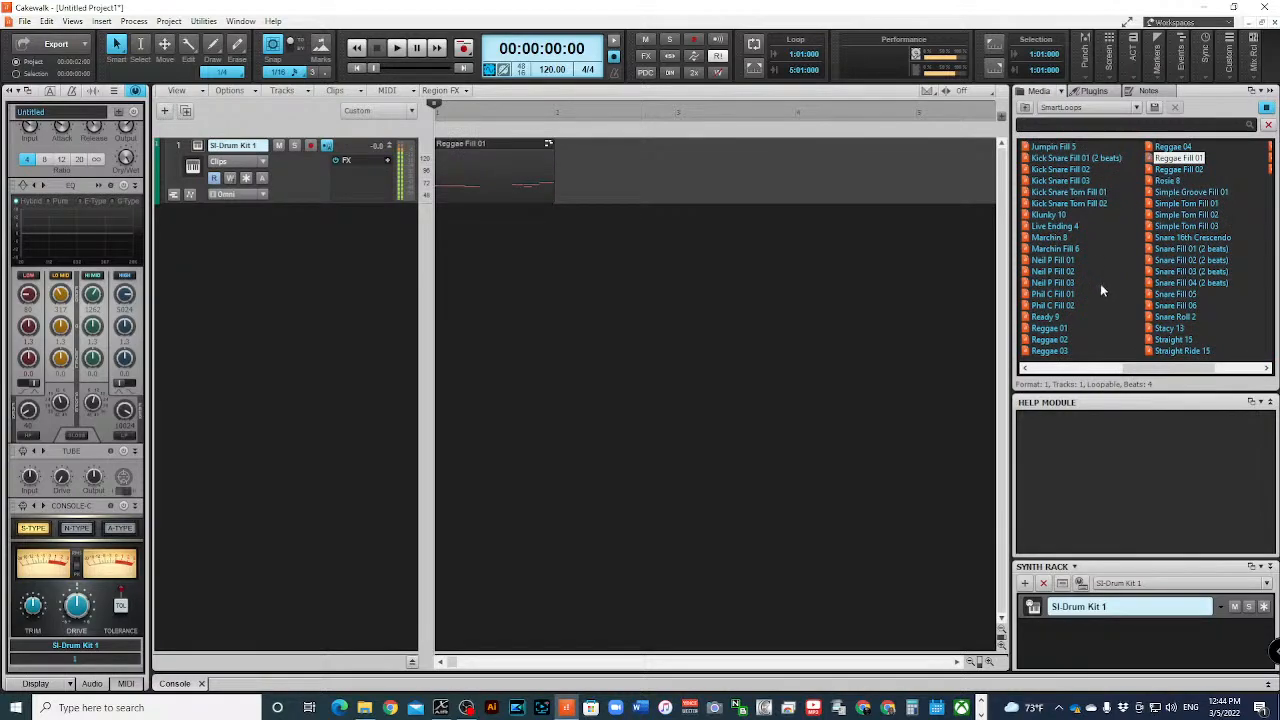
click(1050, 329)
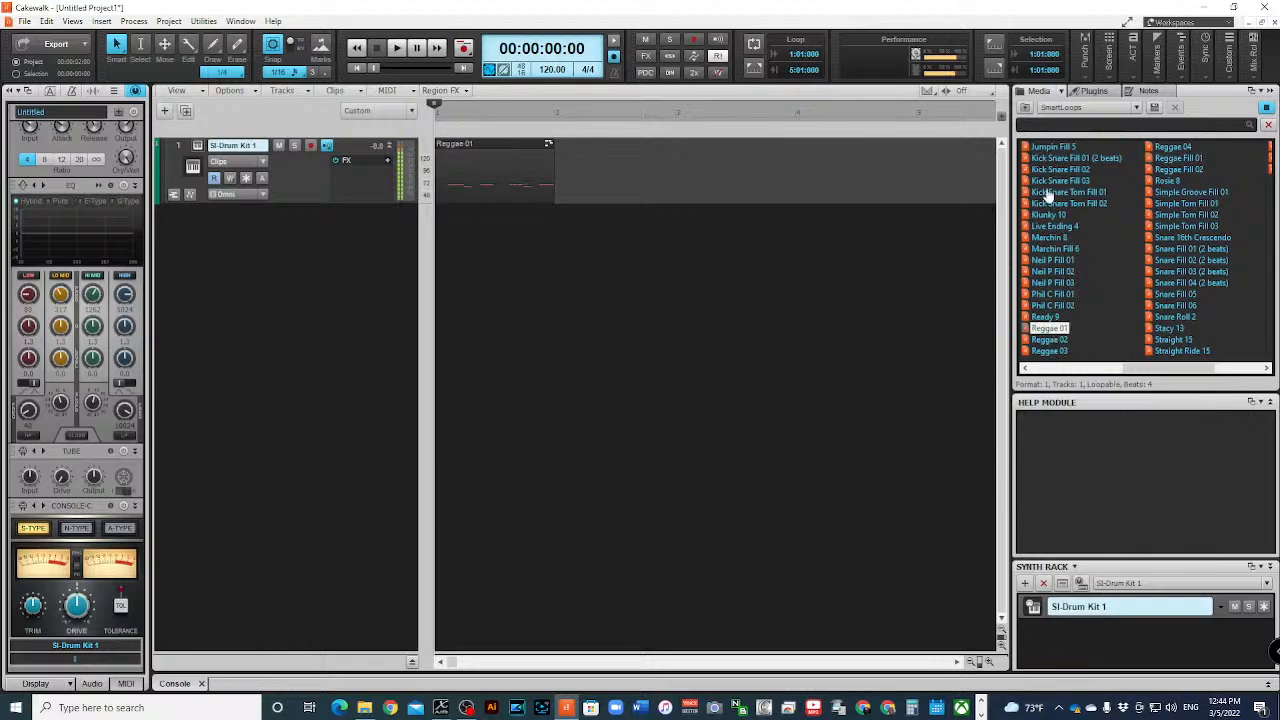
click(1073, 150)
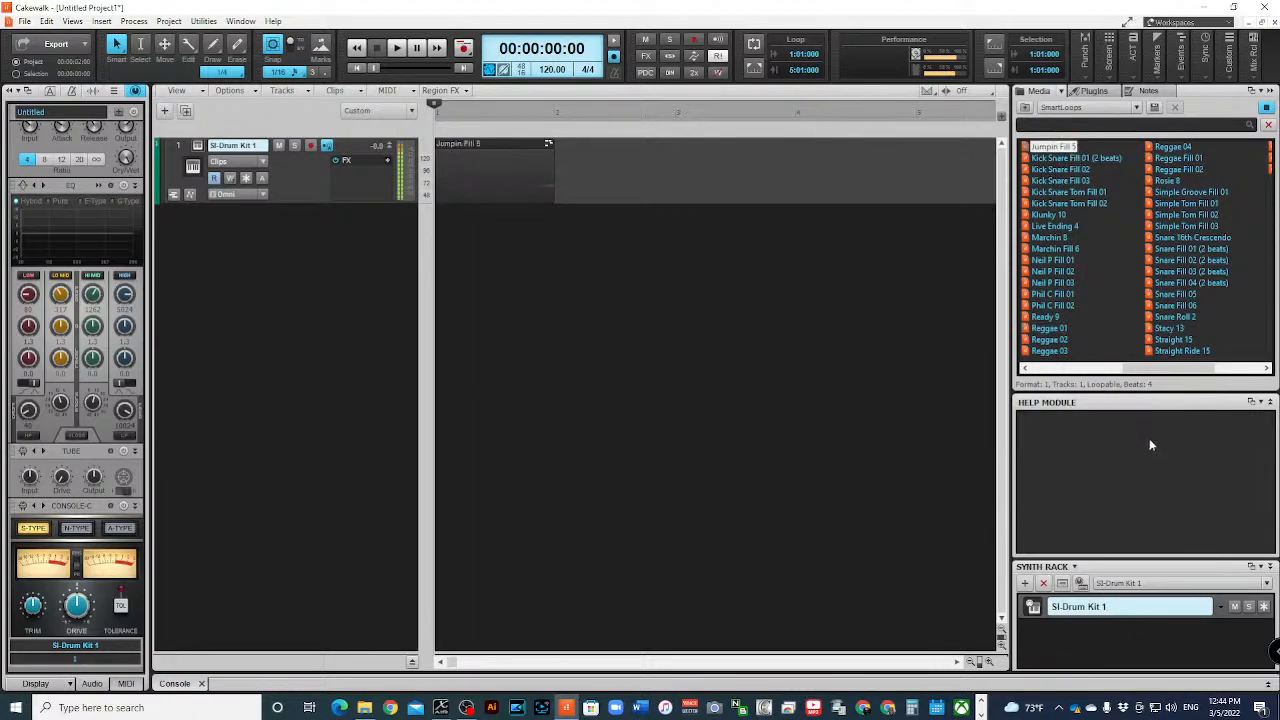
- Audition Jerry 7, Funky Ride 10, Funky Ride 7, Funky Fill 2 and Funk 8ths Groove, inserting the funk loops at measure 1 of the drum track
drag(1145, 371, 1195, 371)
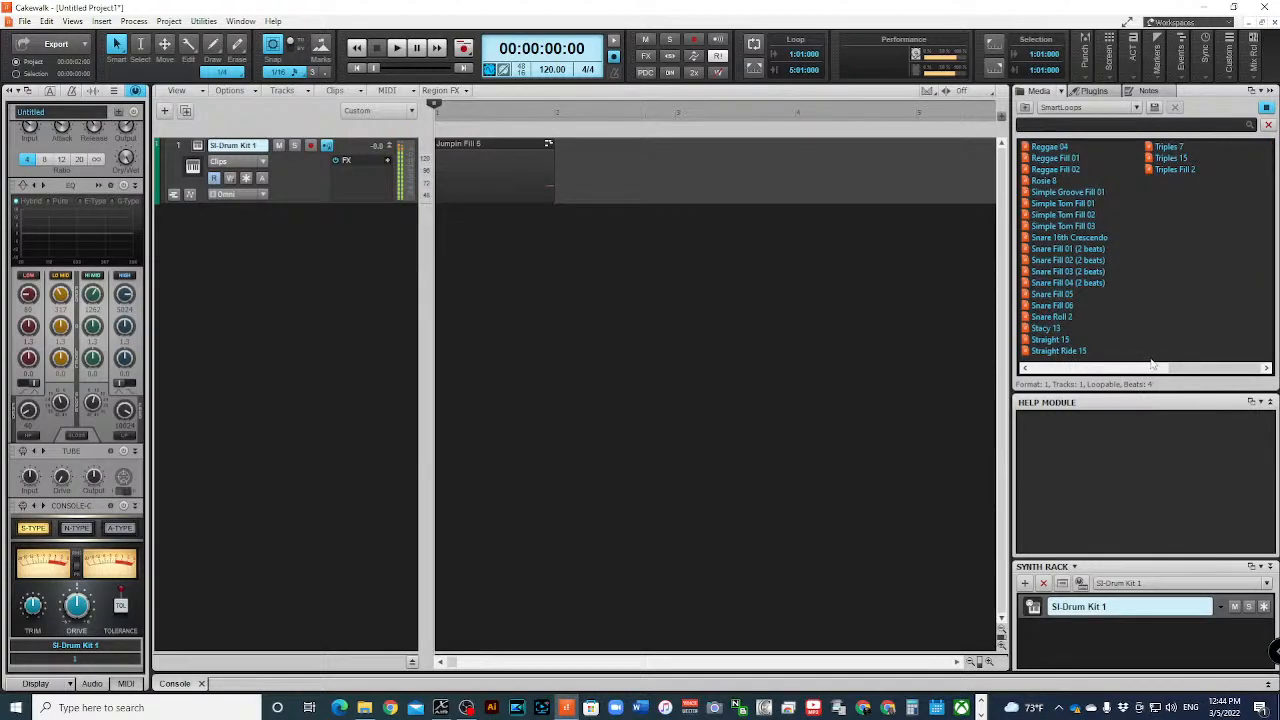
drag(1187, 367, 1043, 330)
click(1045, 341)
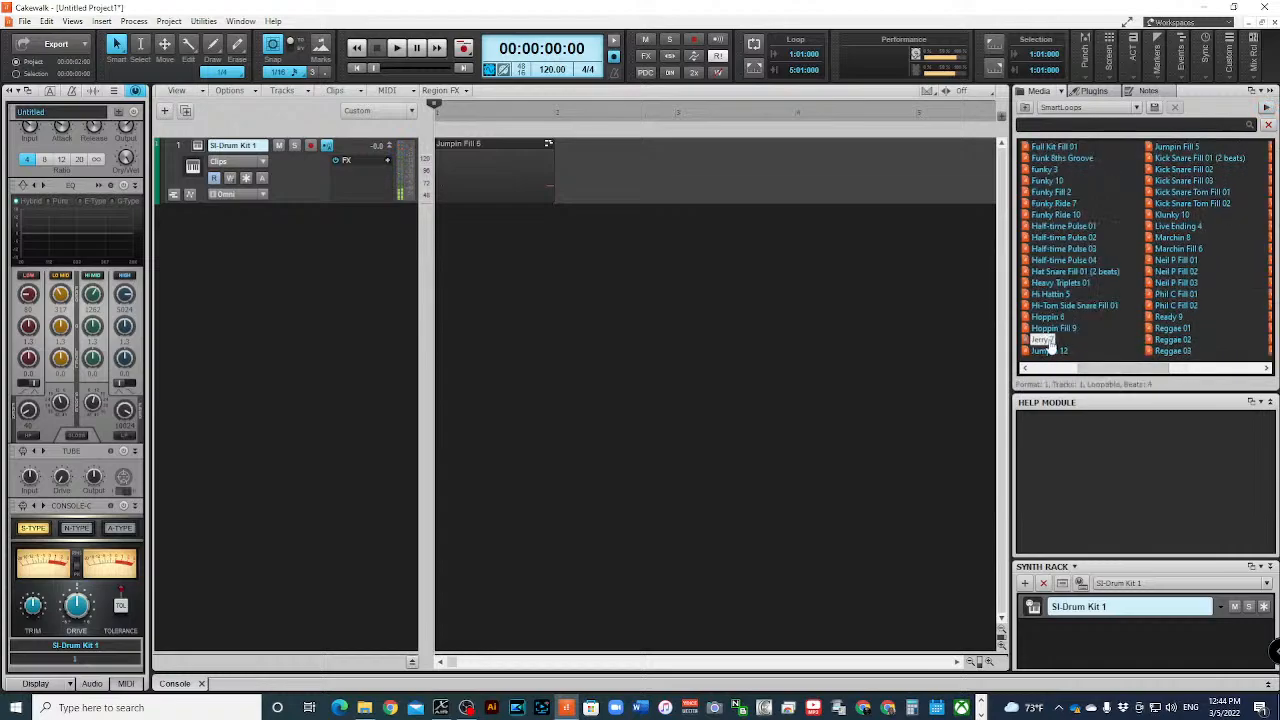
click(1058, 216)
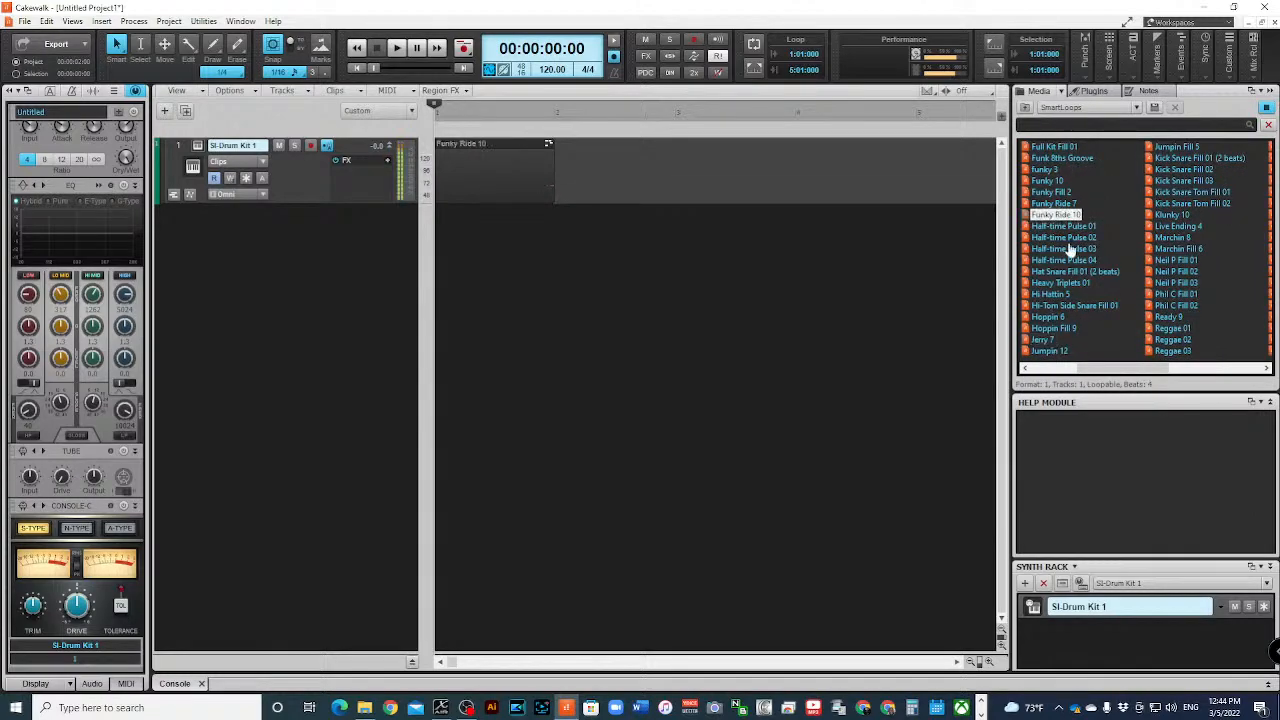
click(1050, 204)
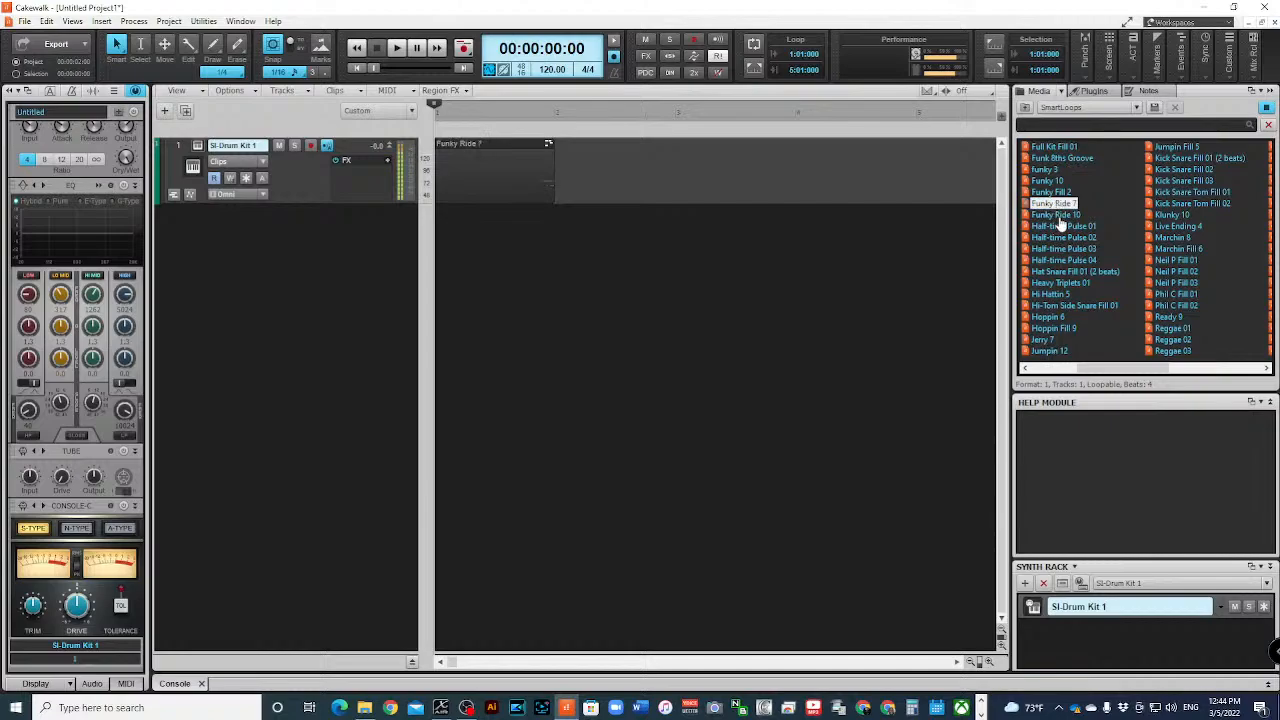
click(1048, 192)
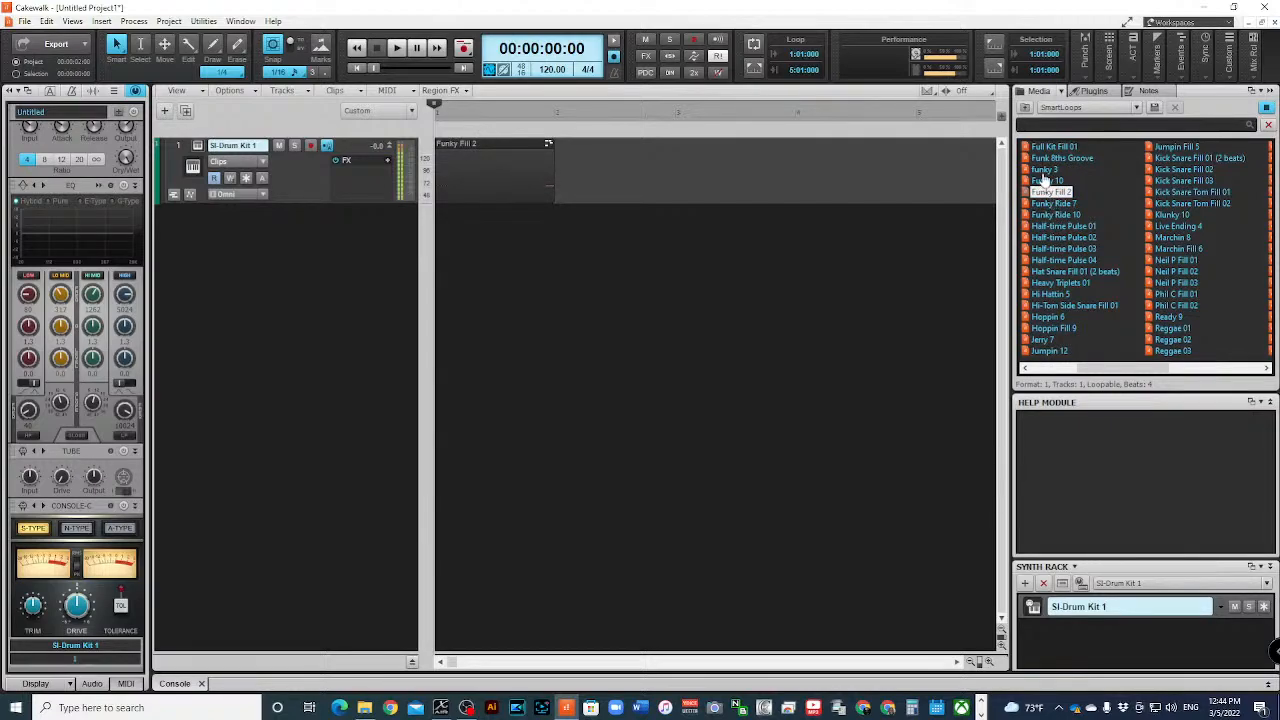
click(1047, 160)
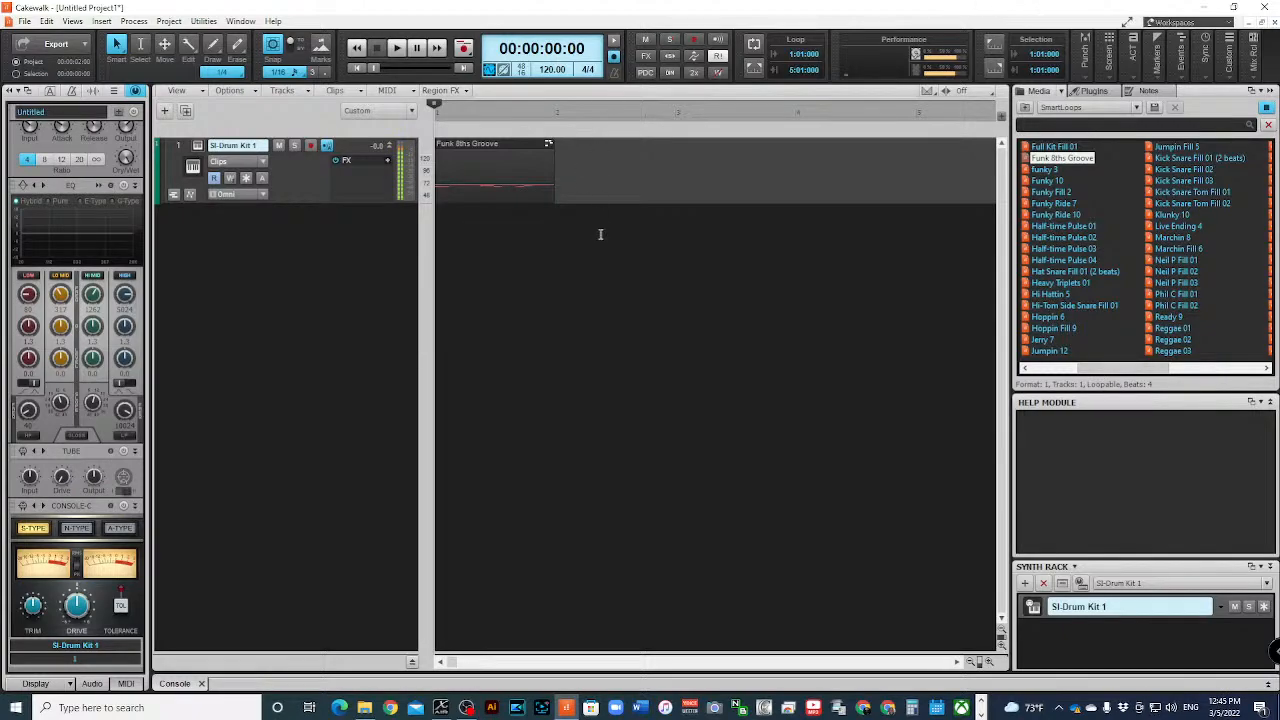
- Delete all the overlapping loop clips from measure 1 of the SI-Drum Kit 1 track and clear the selection
click(494, 169)
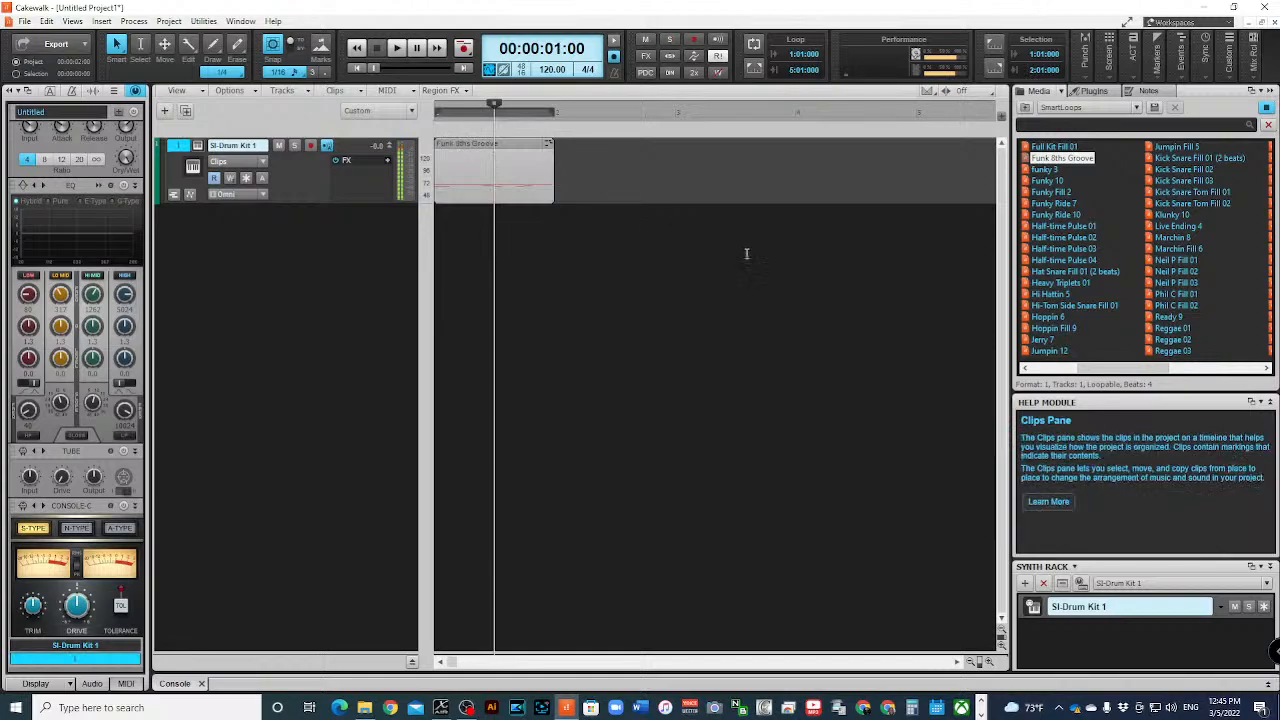
key(Delete)
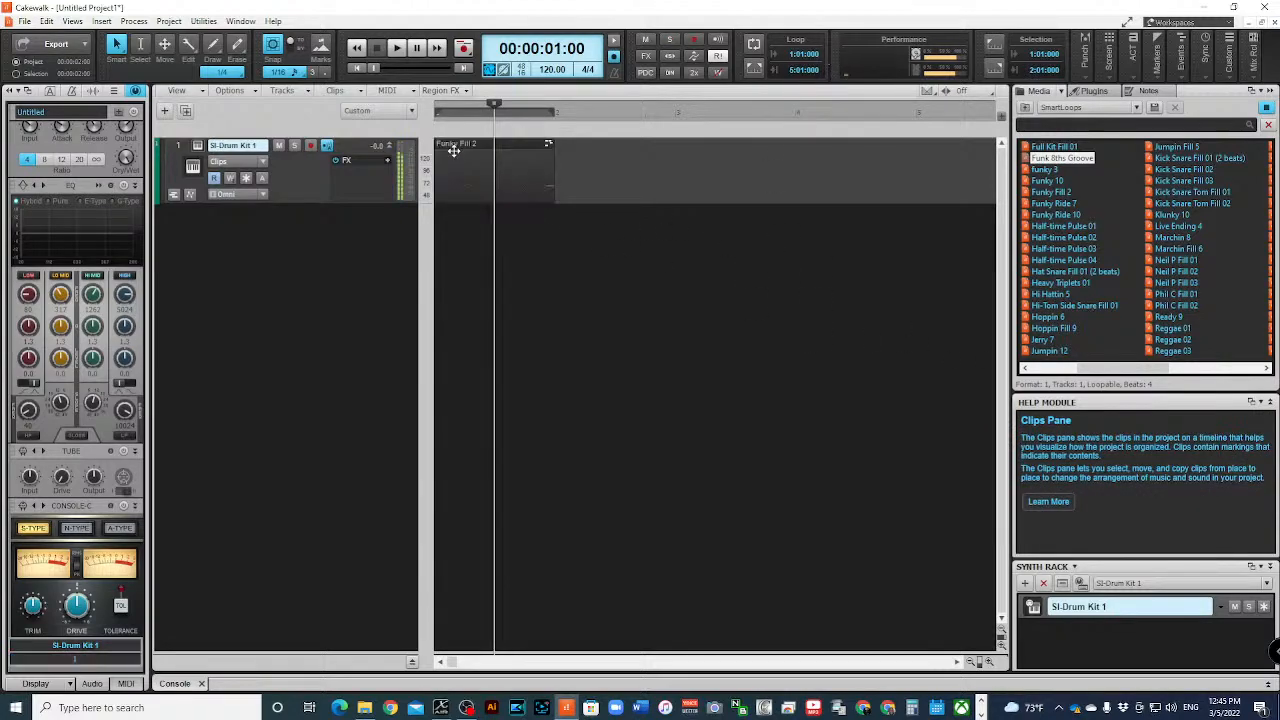
click(490, 147)
key(Delete)
drag(587, 173, 437, 183)
key(Delete)
click(541, 188)
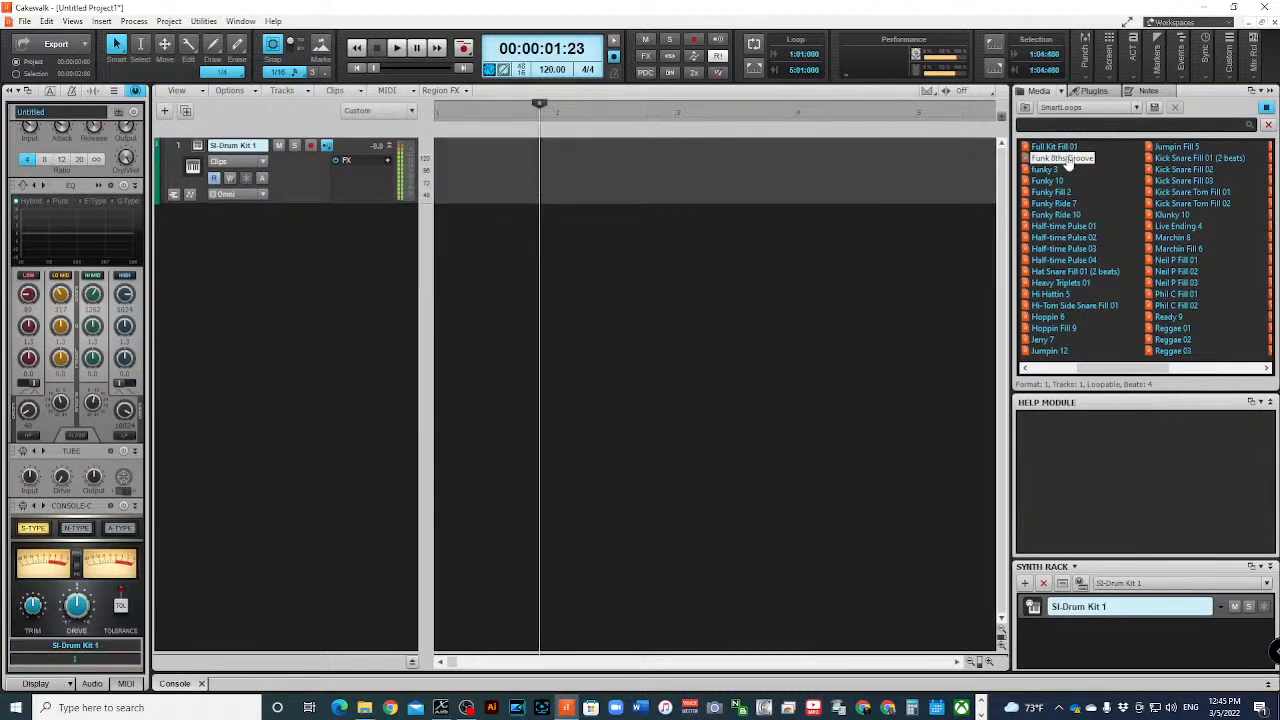
- Insert the Funk 8ths Groove loop at measure 1 of the drum track and repeat it through the end of measure 16
drag(1068, 160, 434, 184)
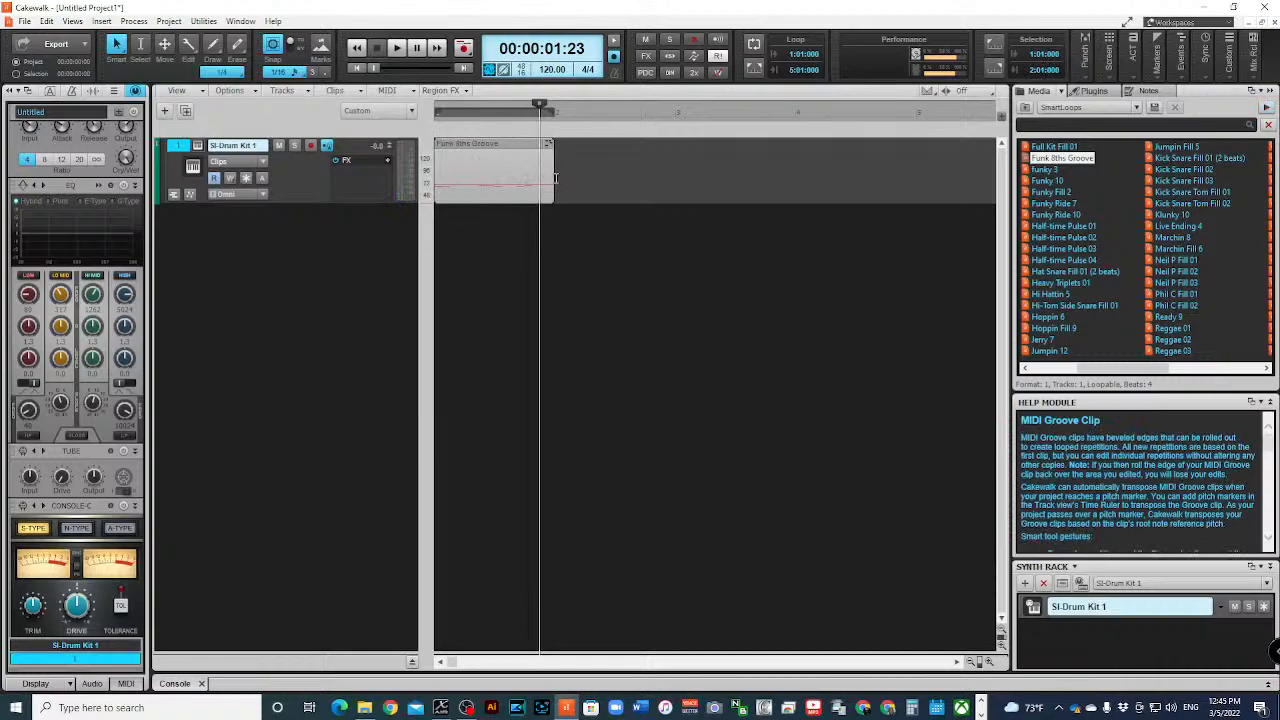
click(973, 662)
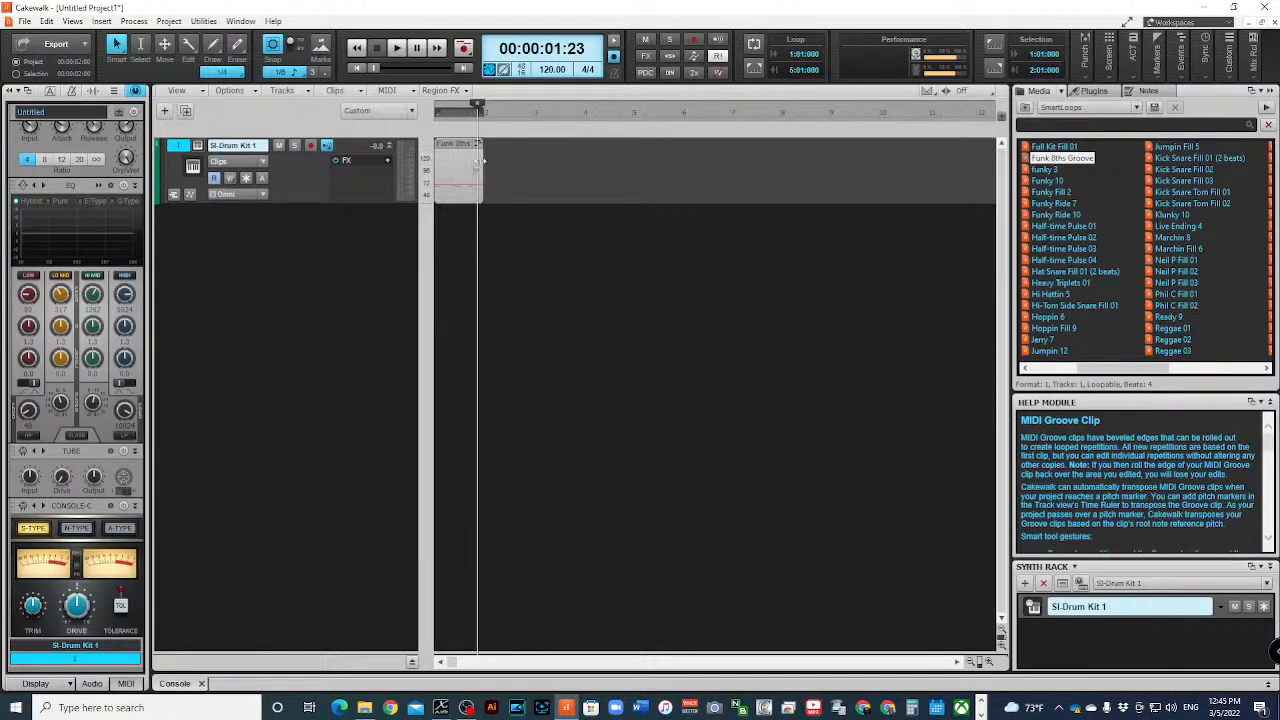
drag(484, 160, 989, 207)
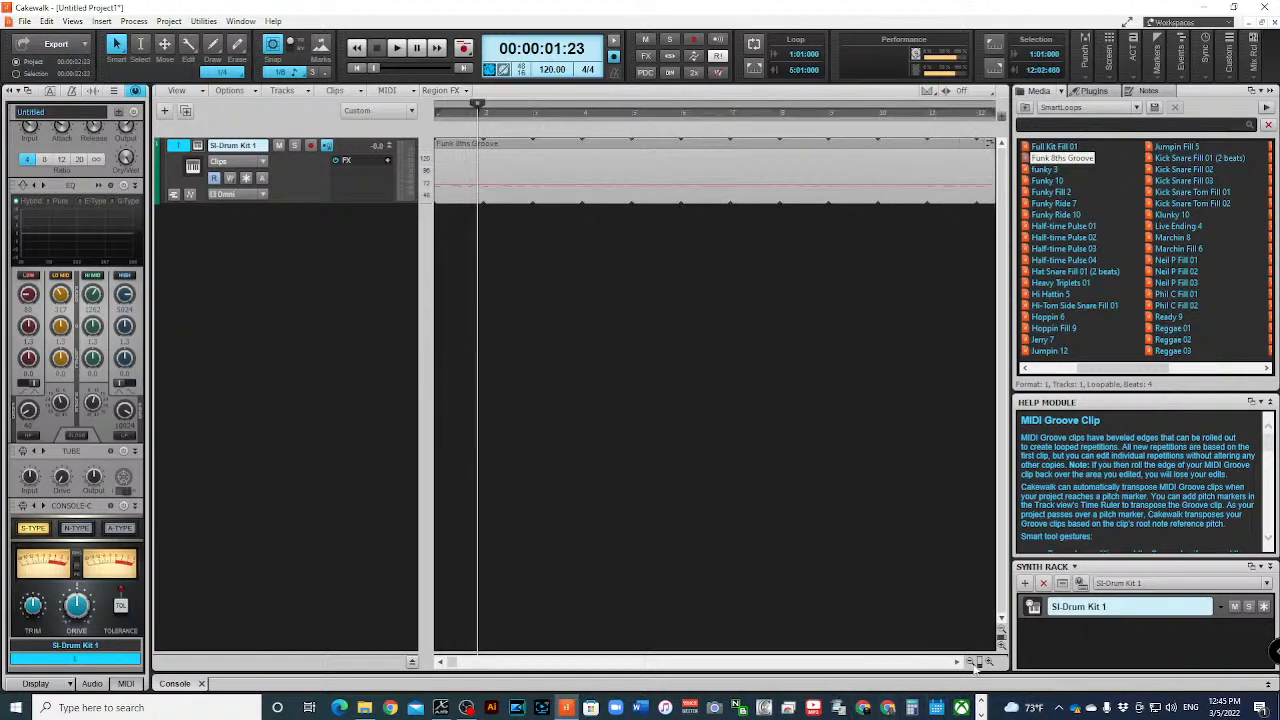
click(973, 663)
click(975, 666)
click(975, 666)
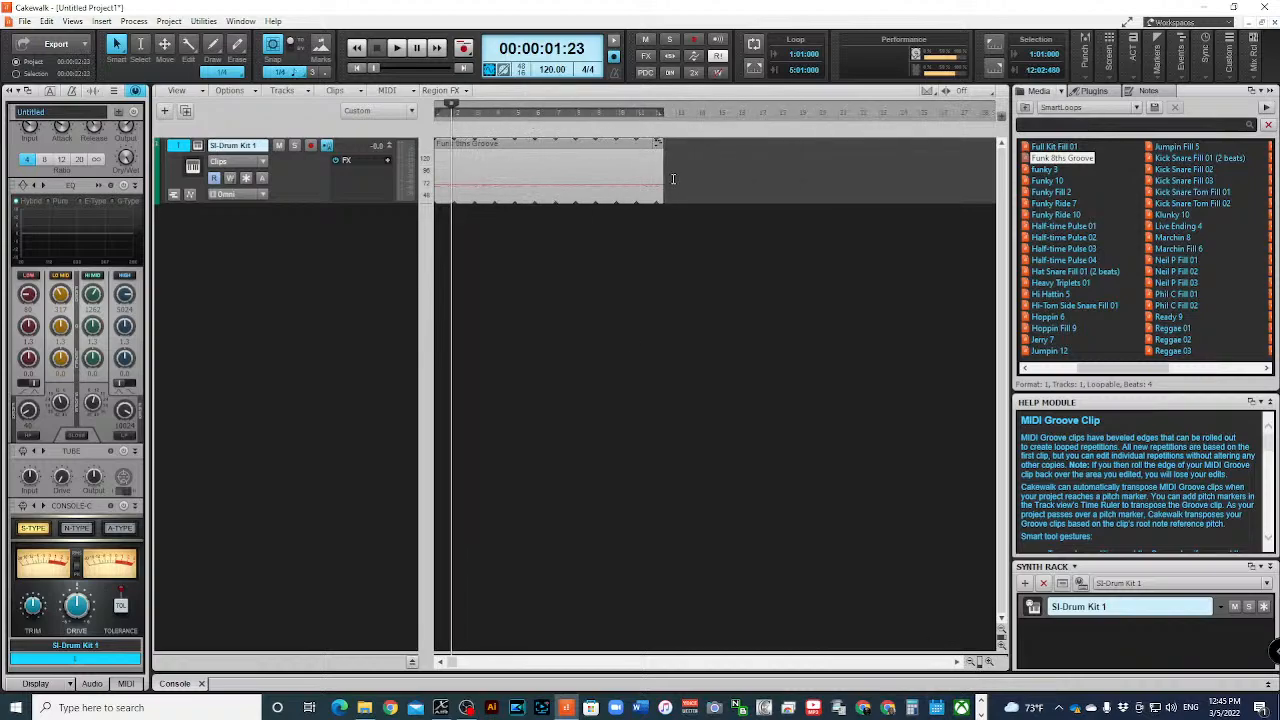
drag(661, 172, 759, 186)
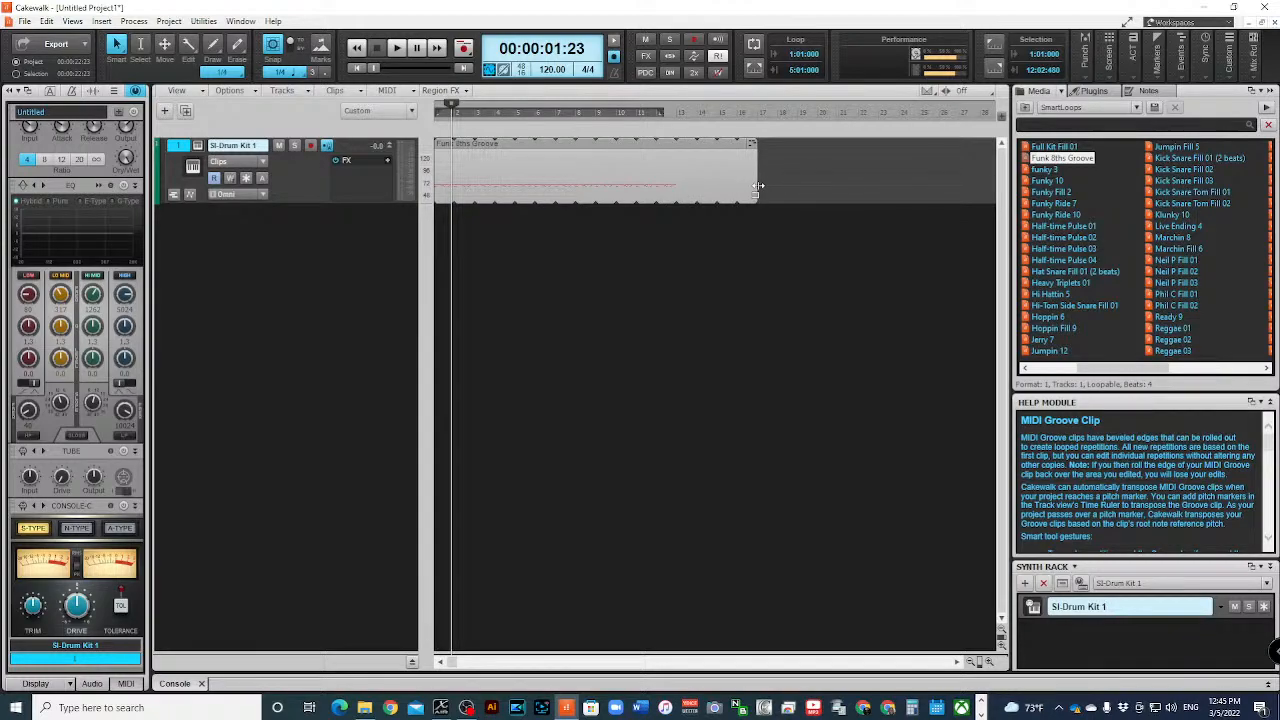
drag(759, 186, 759, 186)
click(732, 336)
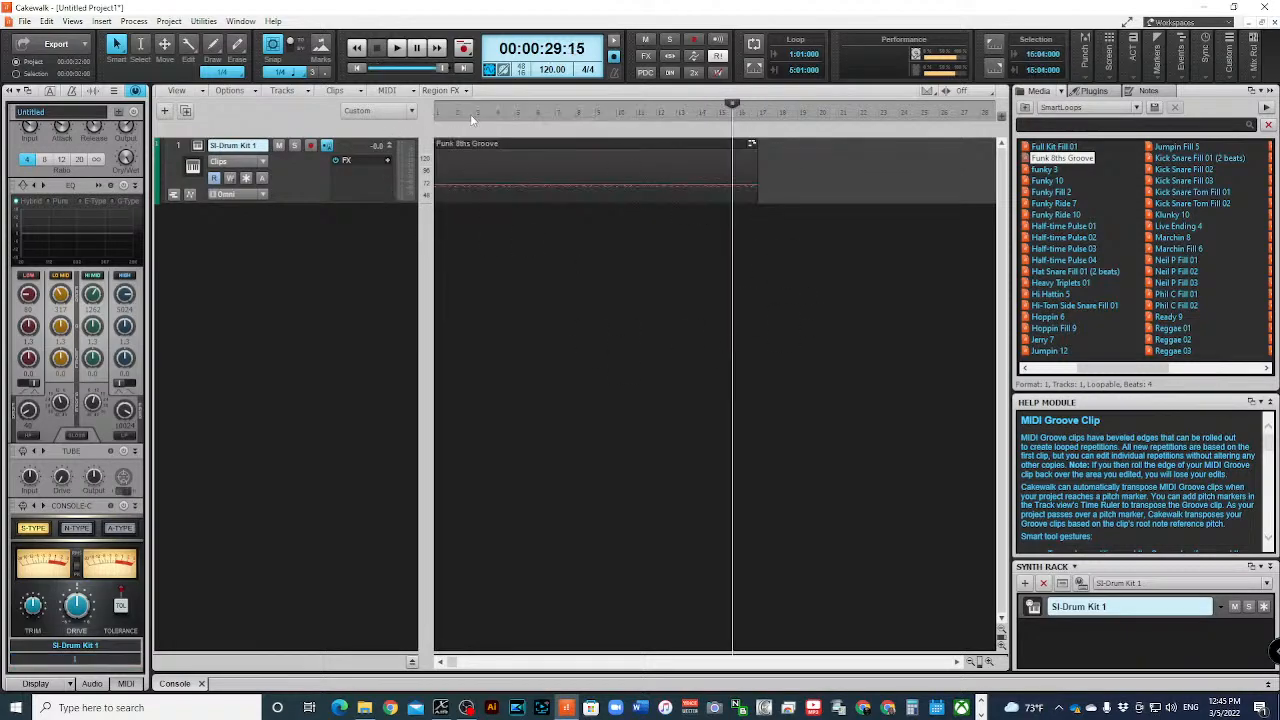
- Play the extended groove from the start of the project to check it
click(356, 47)
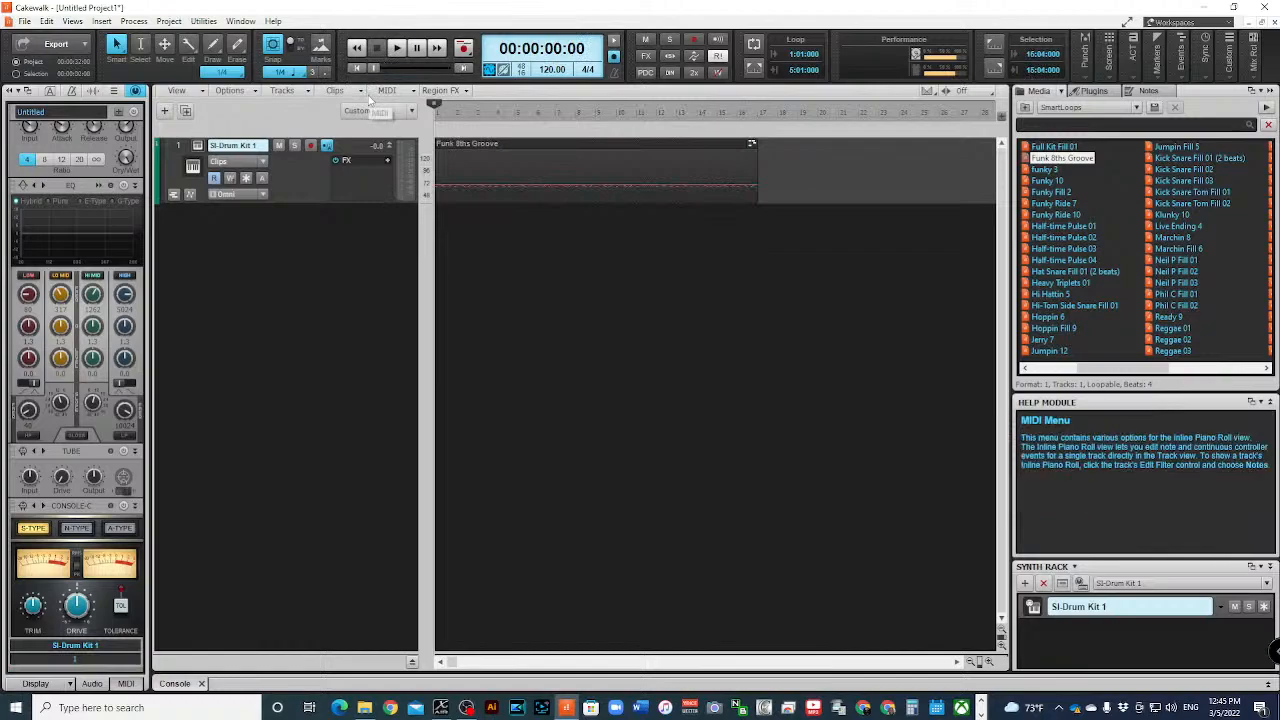
key(space)
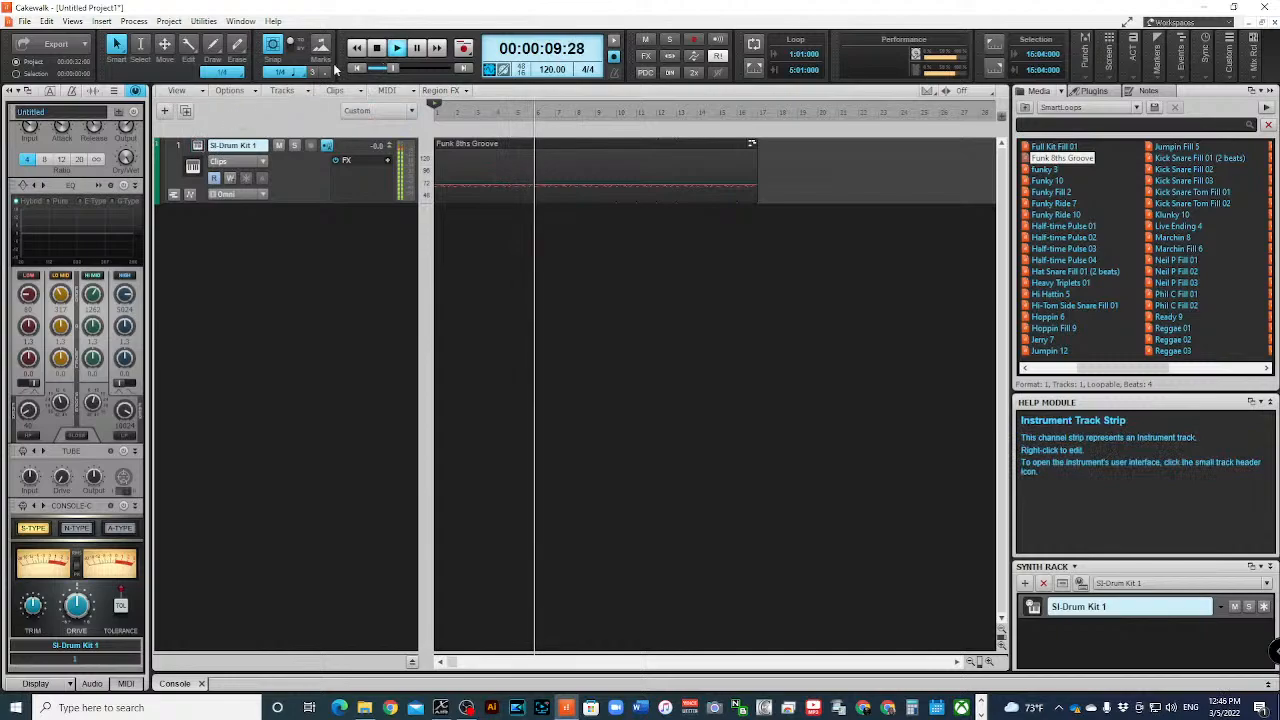
key(space)
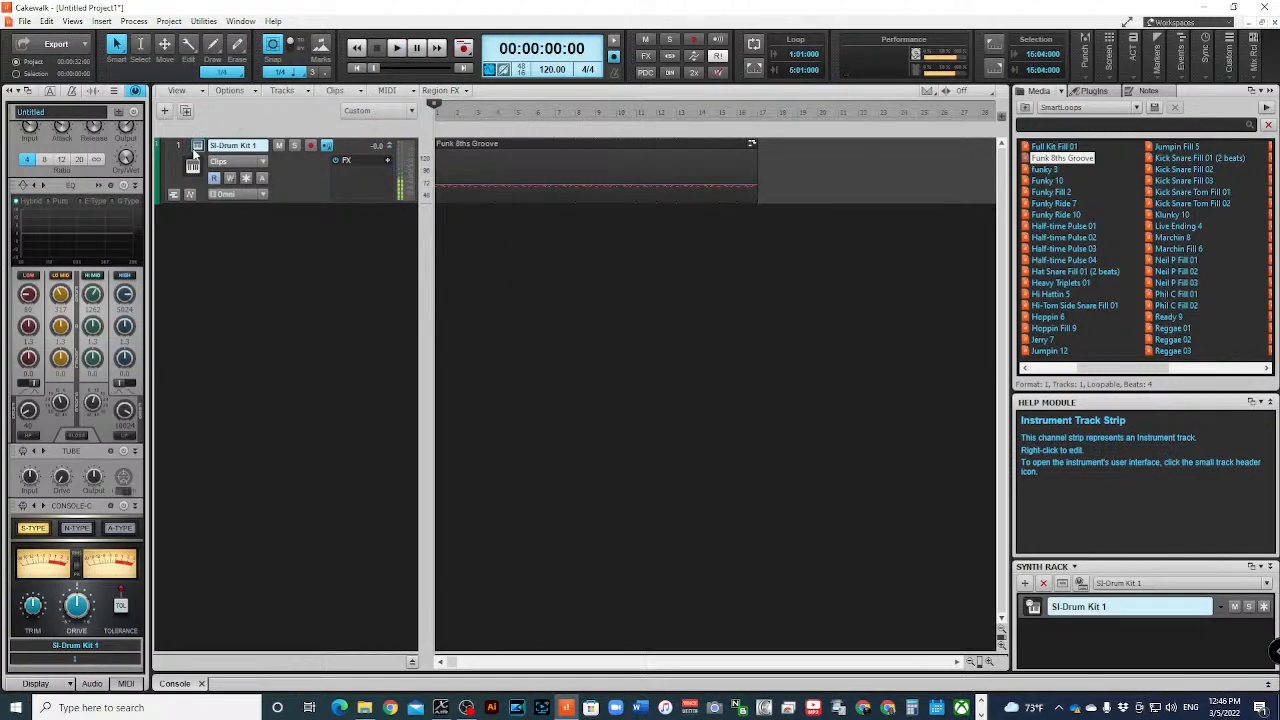
- Load the Loose Heads program in the SI-Drum Kit instrument of track 1
click(196, 147)
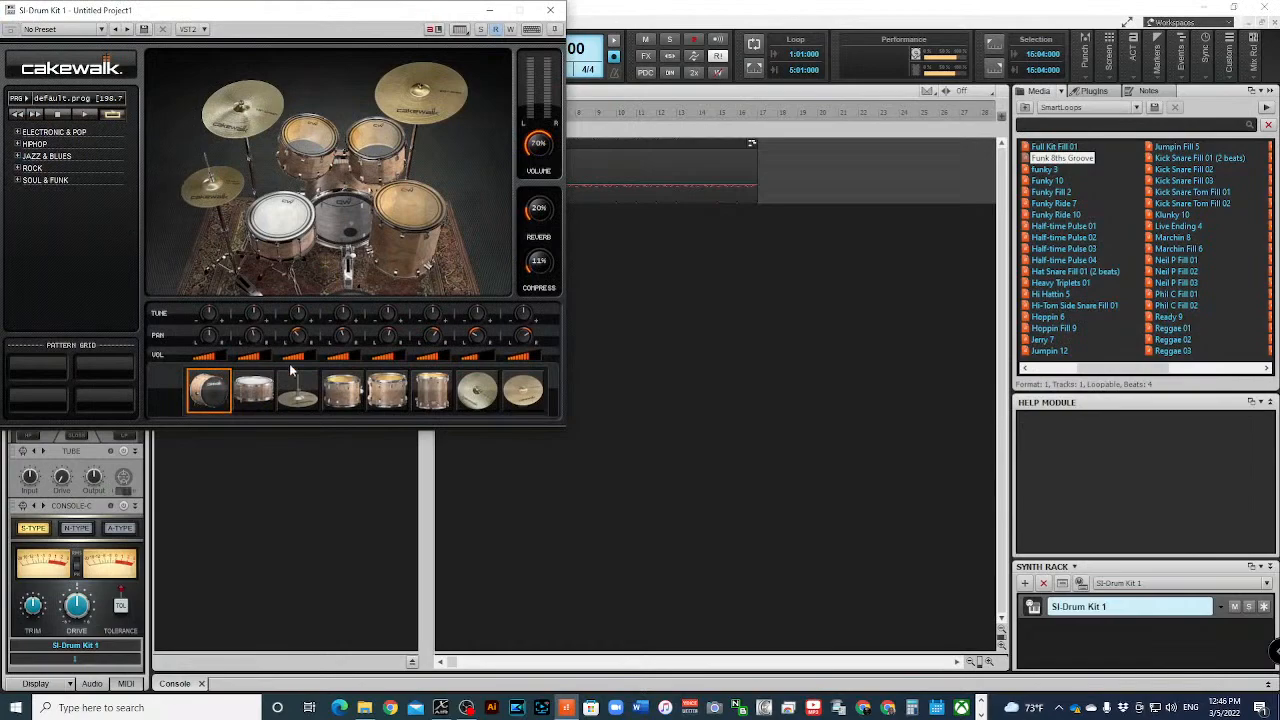
click(76, 100)
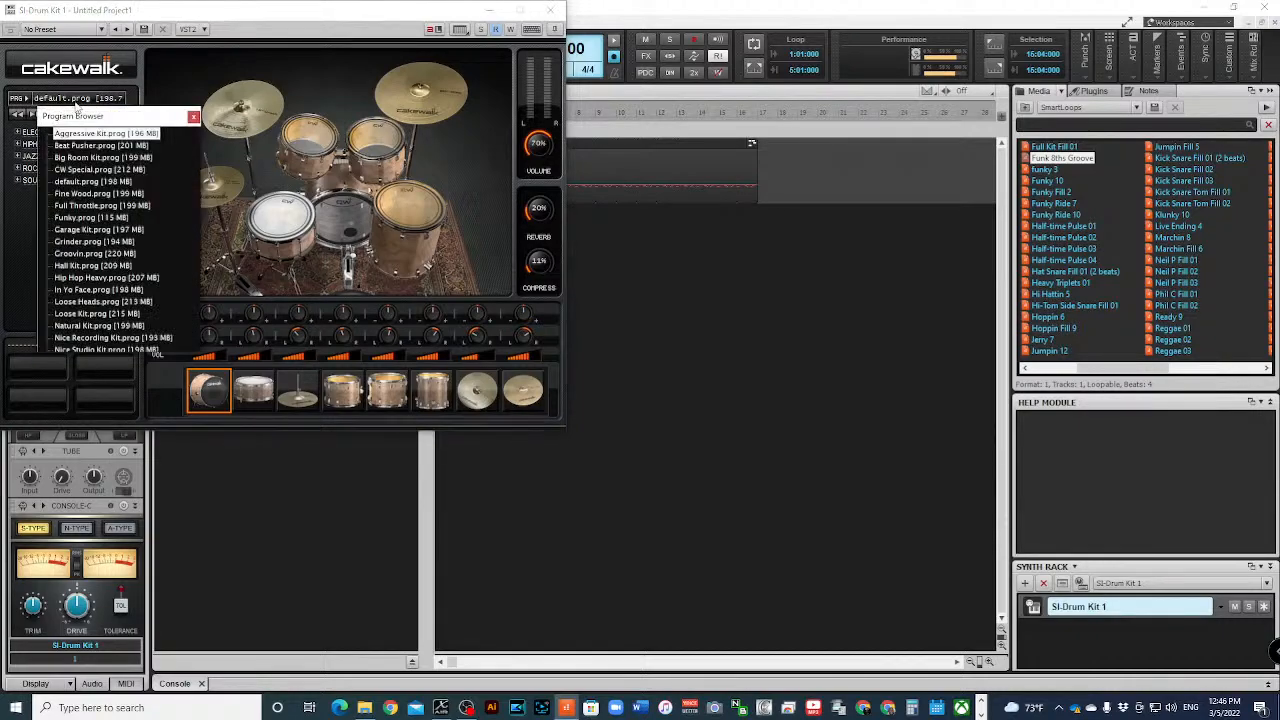
scroll(106, 272, down, 2)
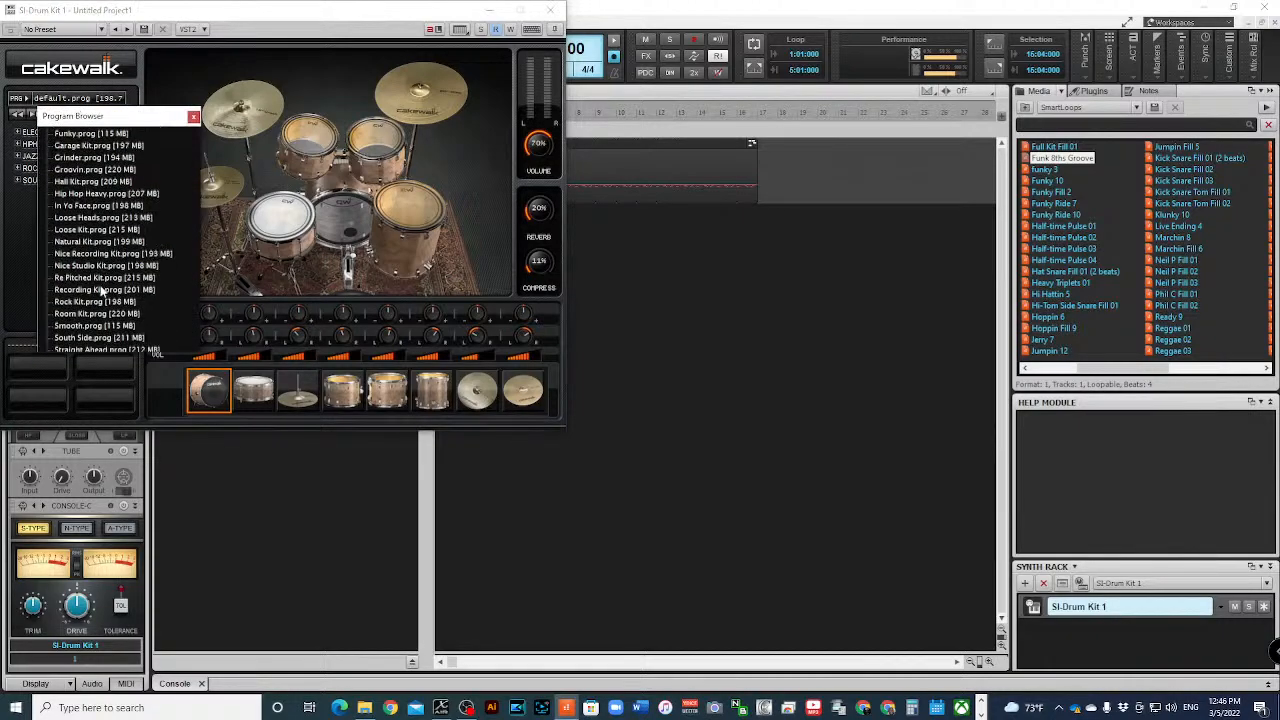
click(100, 218)
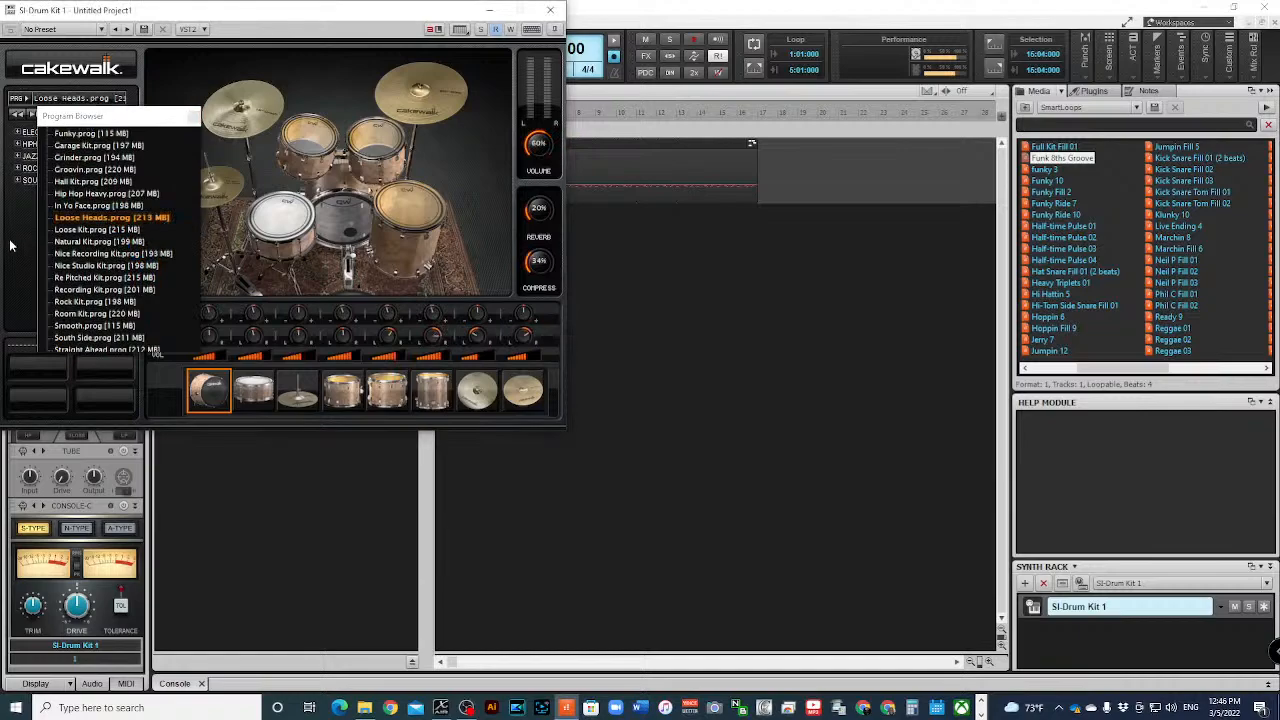
click(193, 117)
- Audition the snare, toms, hi-hat and kick drum of the Loose Heads kit
click(272, 230)
click(308, 140)
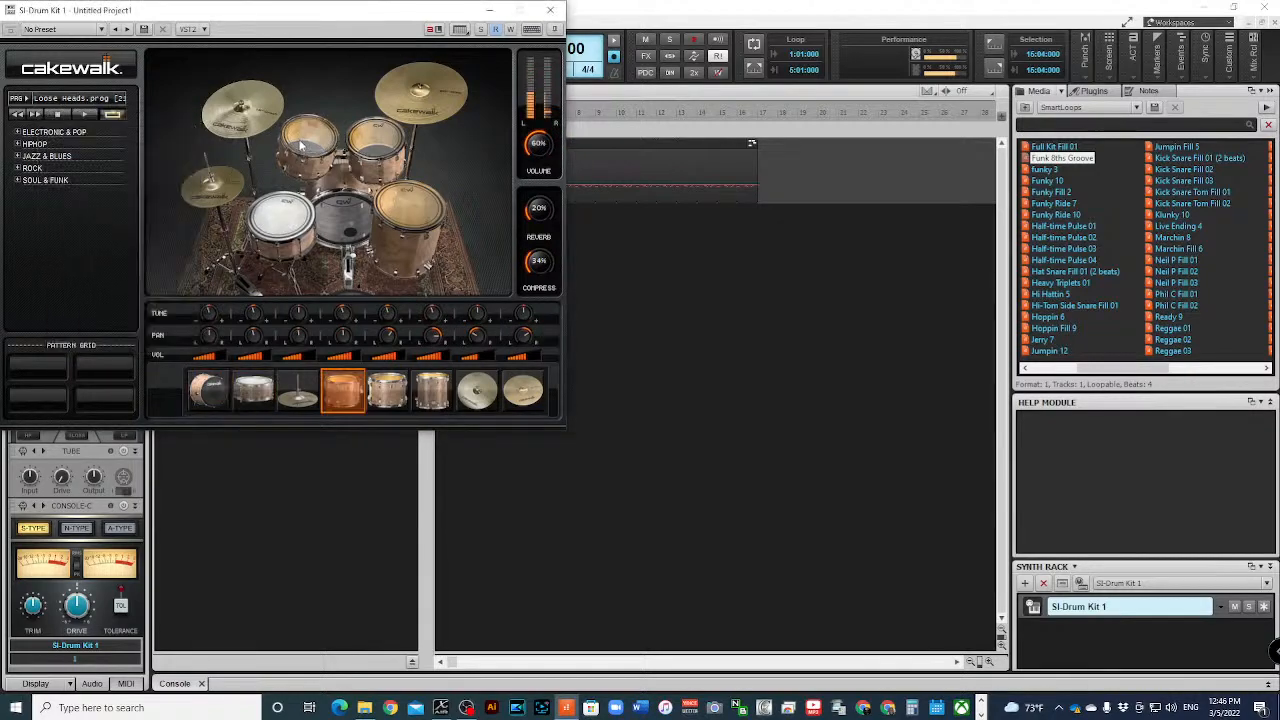
click(368, 144)
click(420, 215)
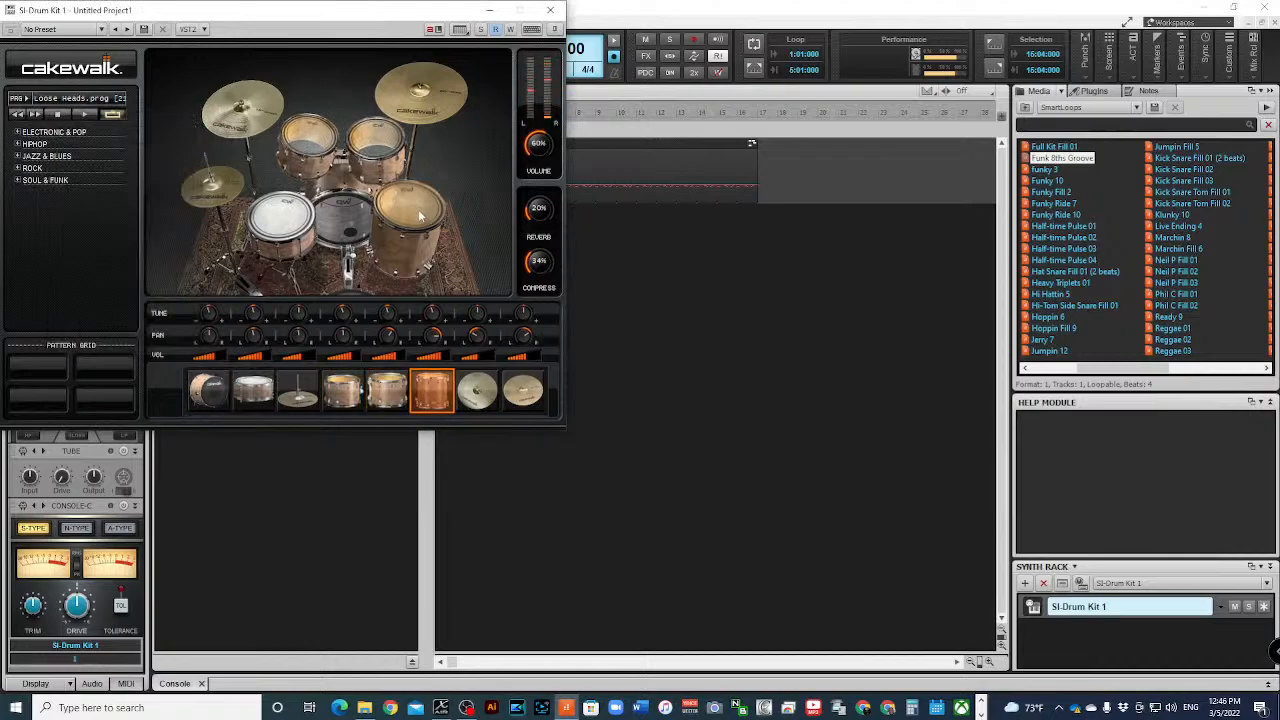
click(208, 200)
click(278, 224)
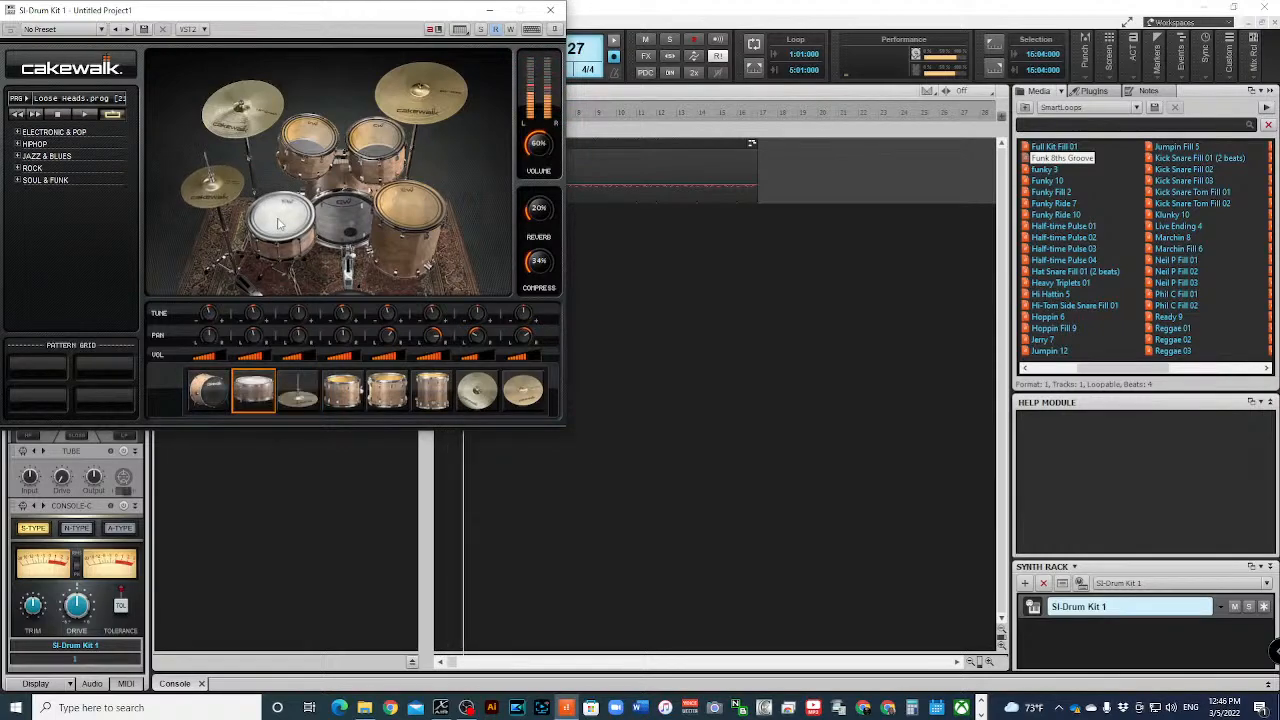
click(336, 234)
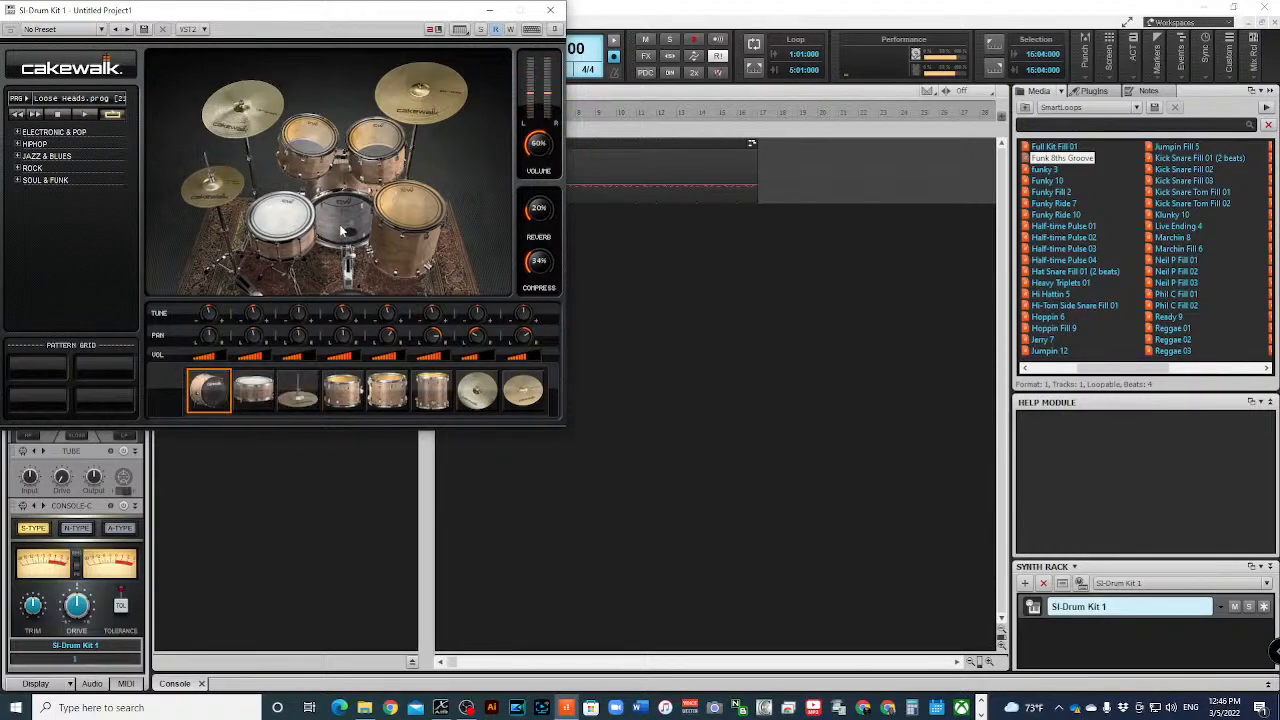
- Set the drum kit's compression to 40%, stop playback and close the instrument window
drag(539, 267, 537, 262)
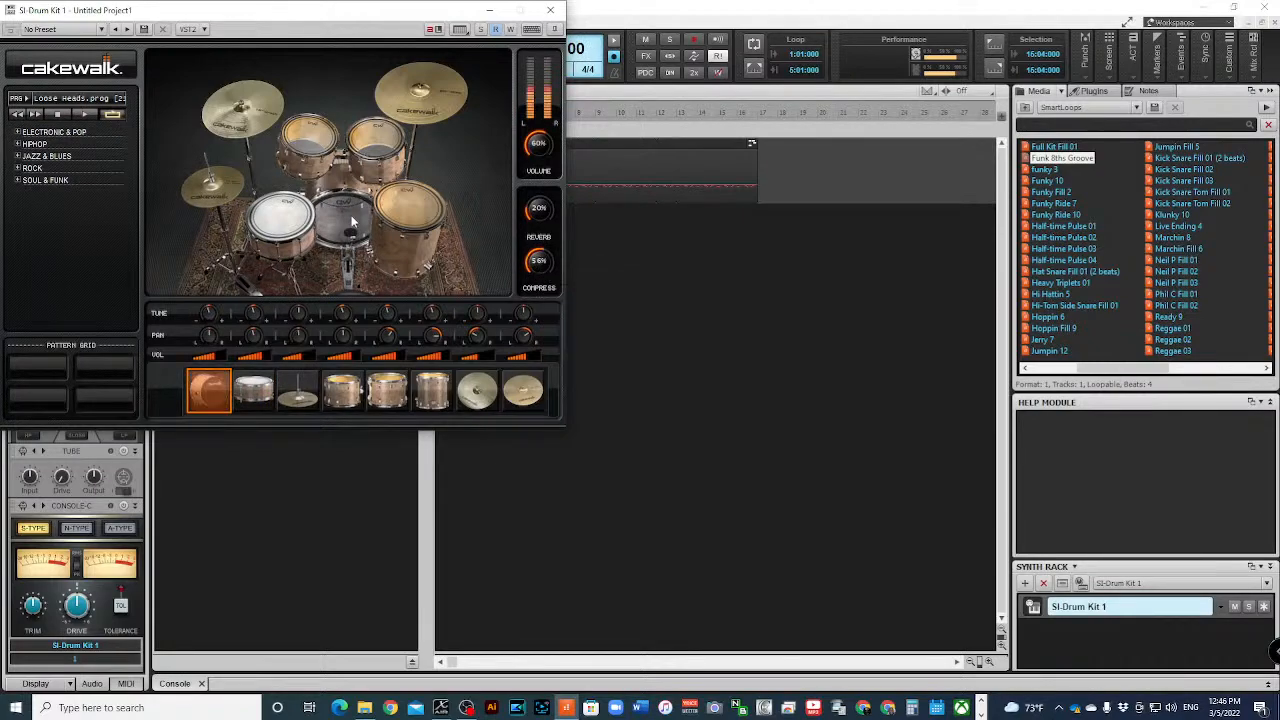
drag(541, 264, 540, 259)
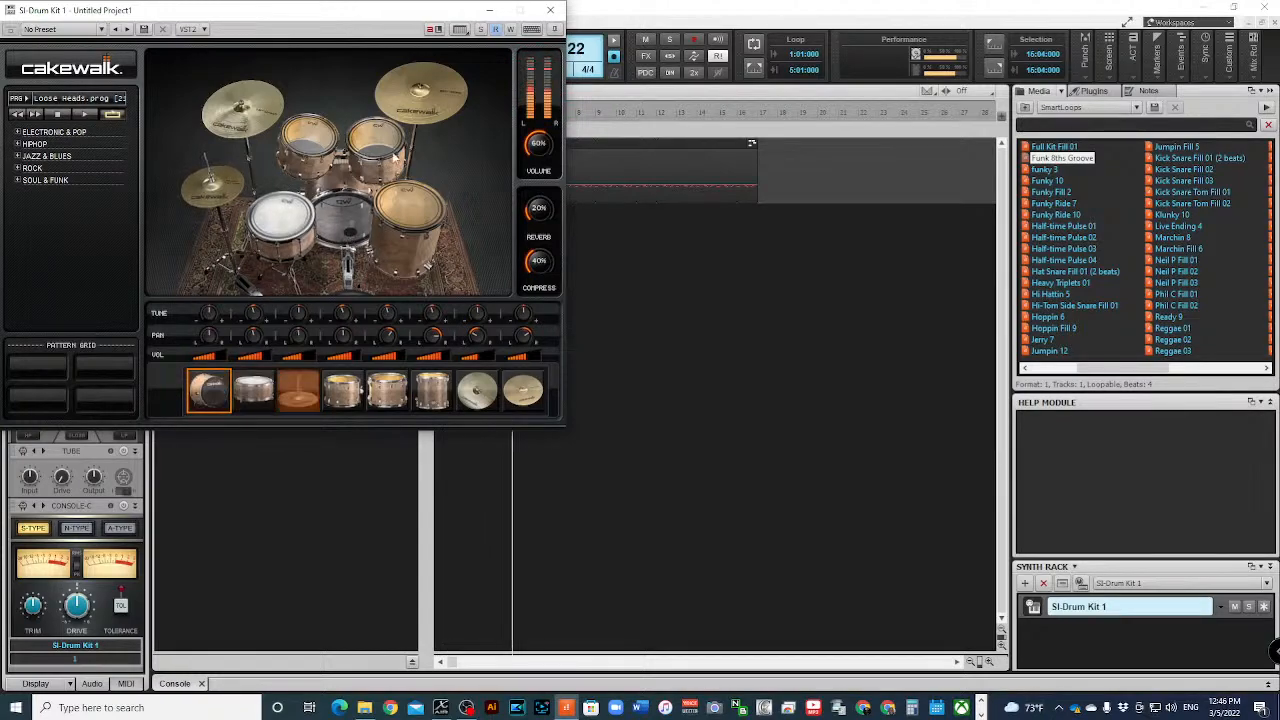
key(space)
click(550, 10)
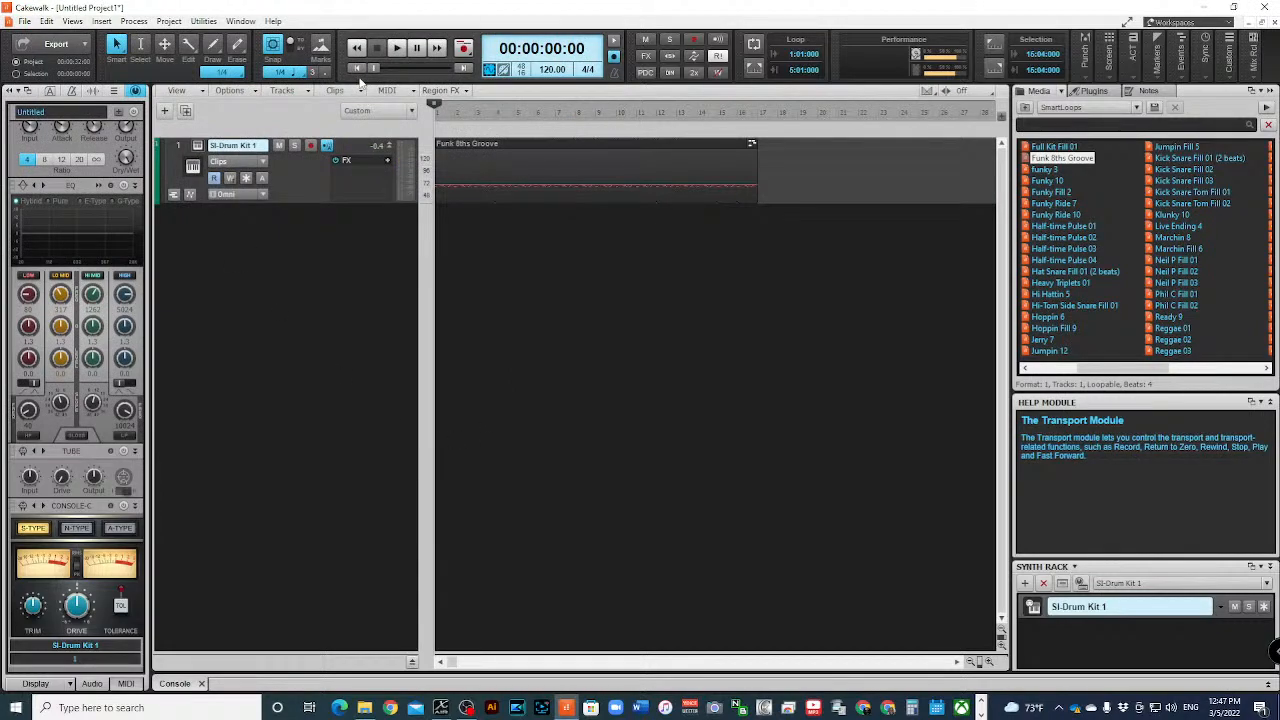
- Save the project in the Cakewalk Projects folder as Live Beat 001
key(ctrl+s)
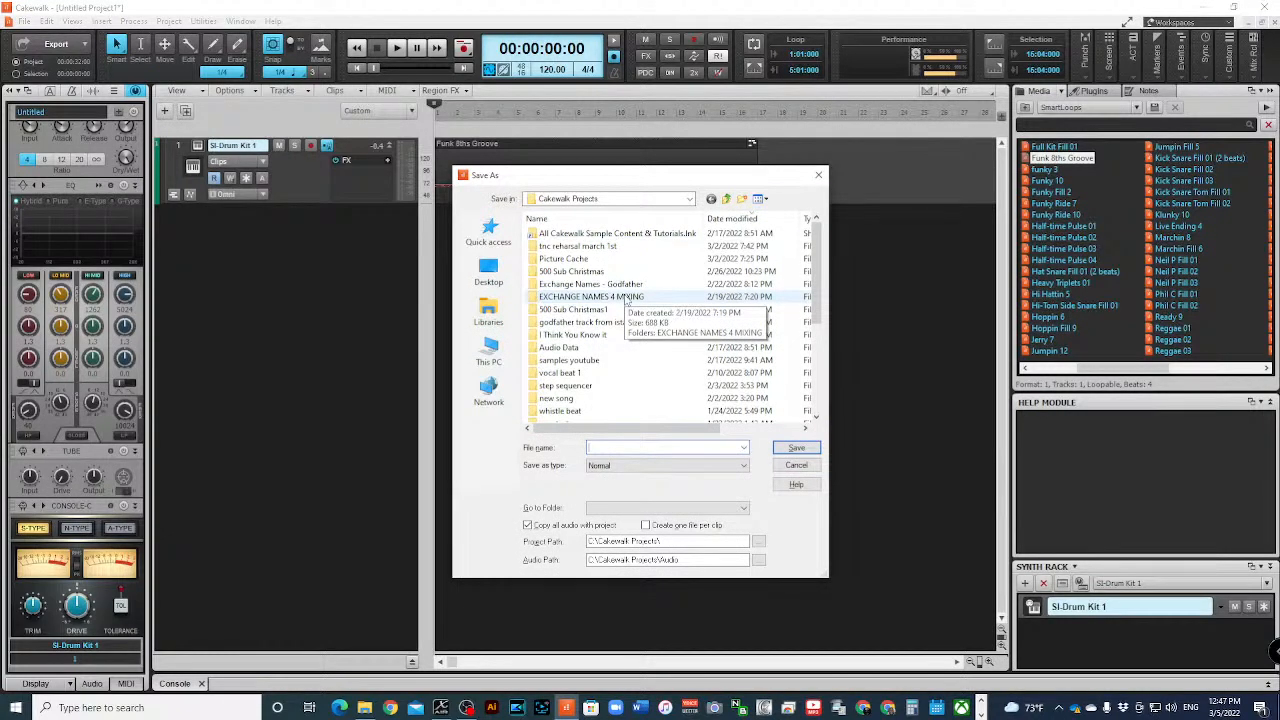
text(Live Beat 001)
key(Return)
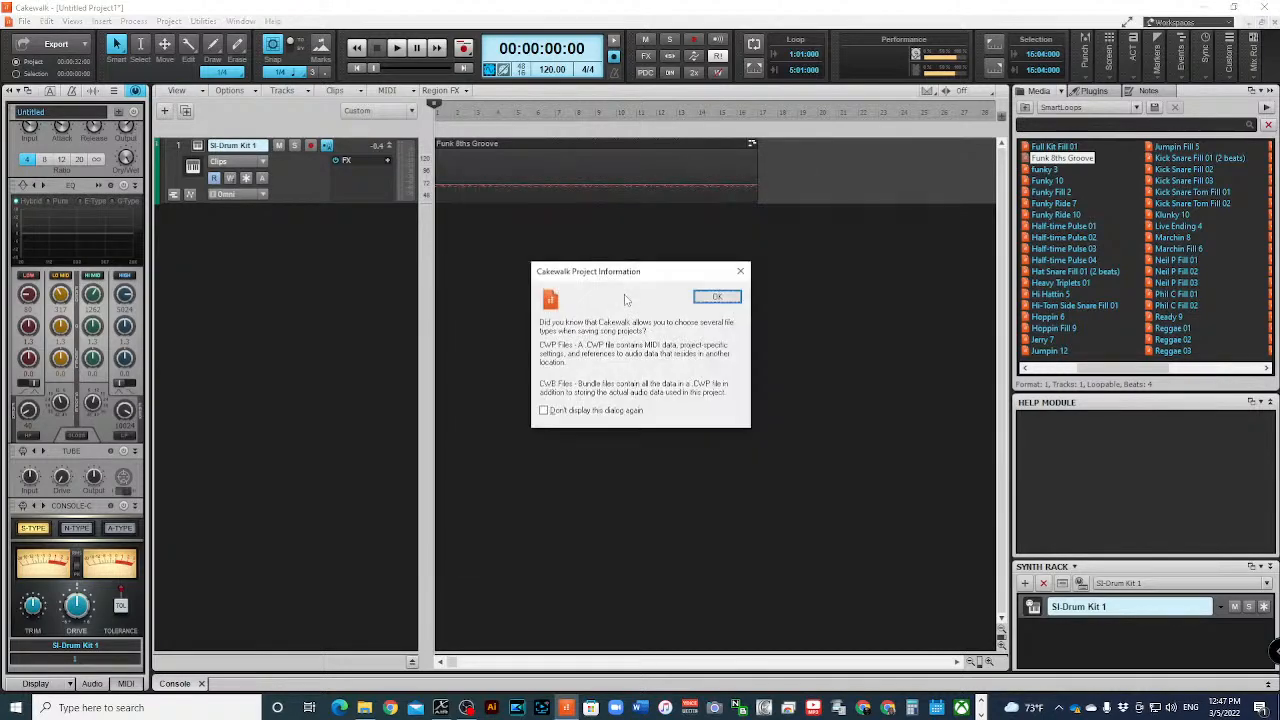
click(717, 297)
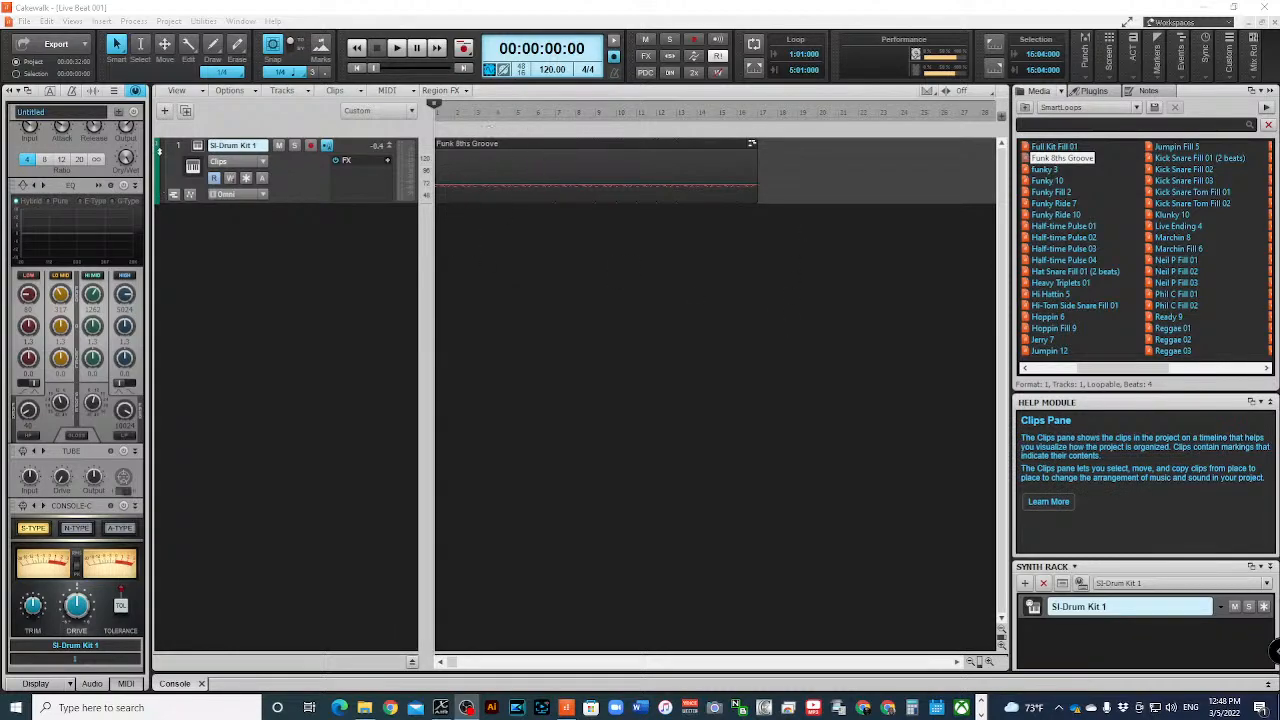
click(179, 147)
right_click(179, 147)
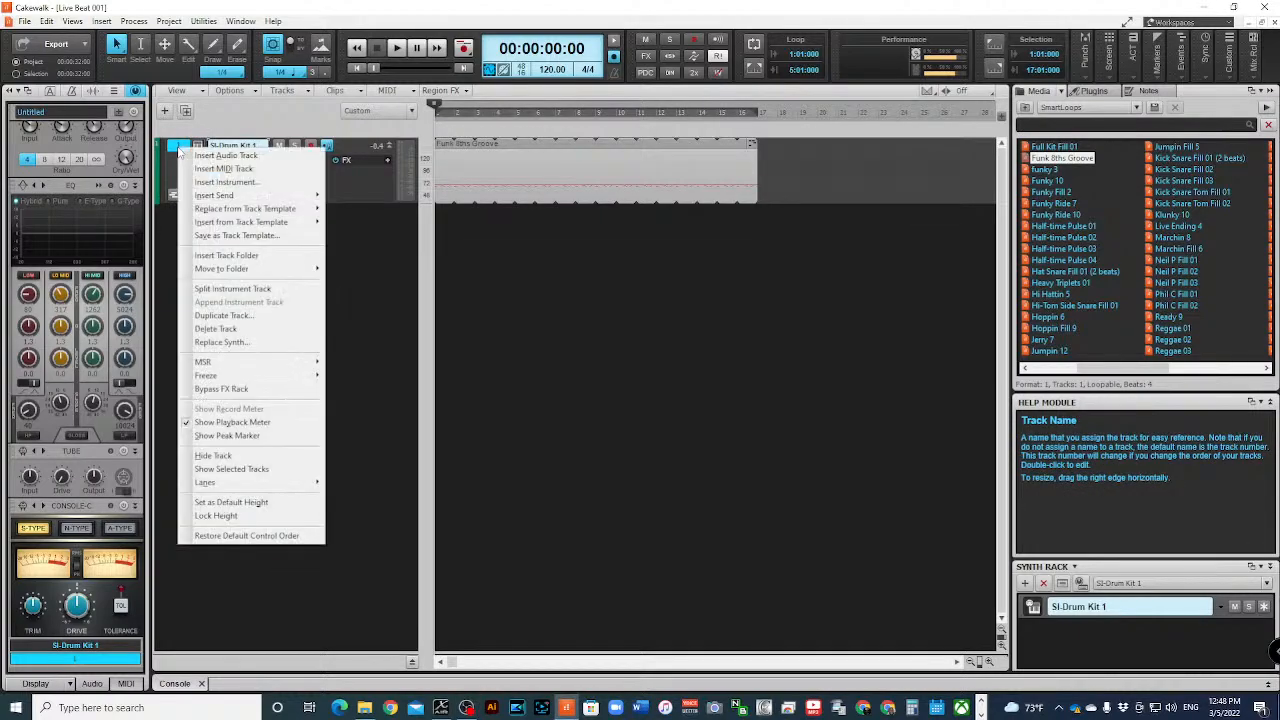
click(348, 294)
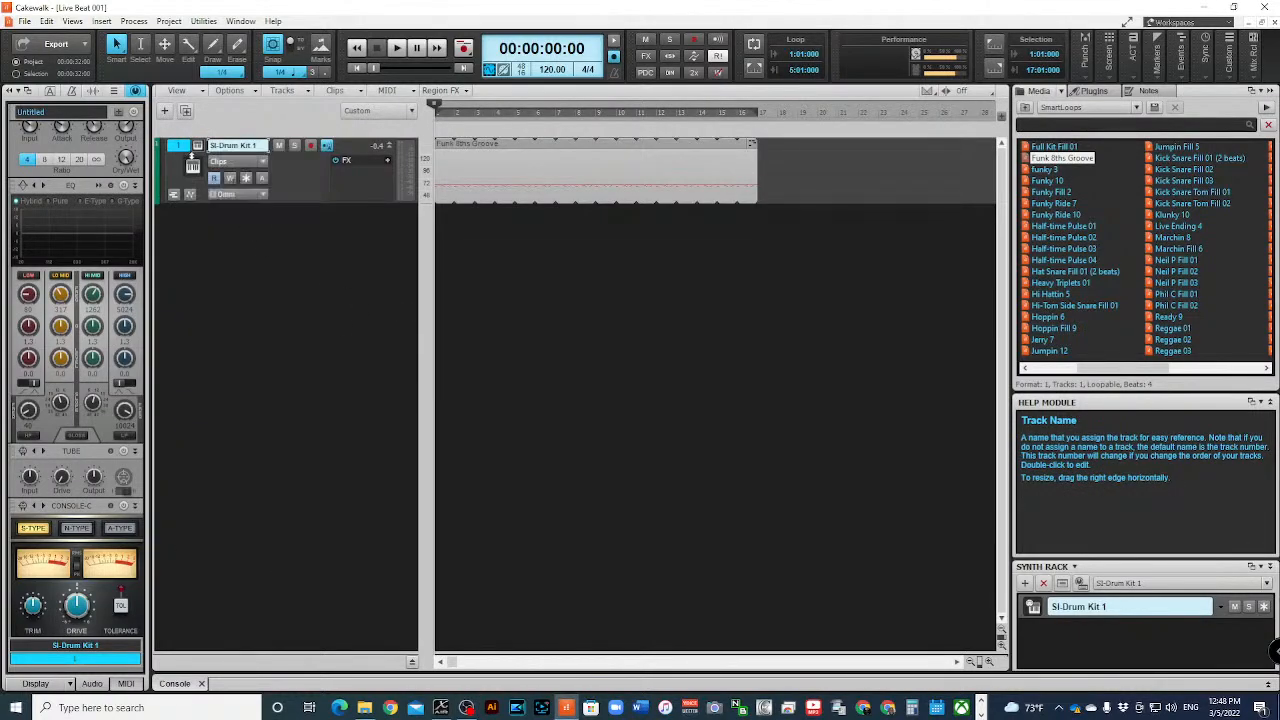
click(182, 145)
click(182, 145)
right_click(461, 154)
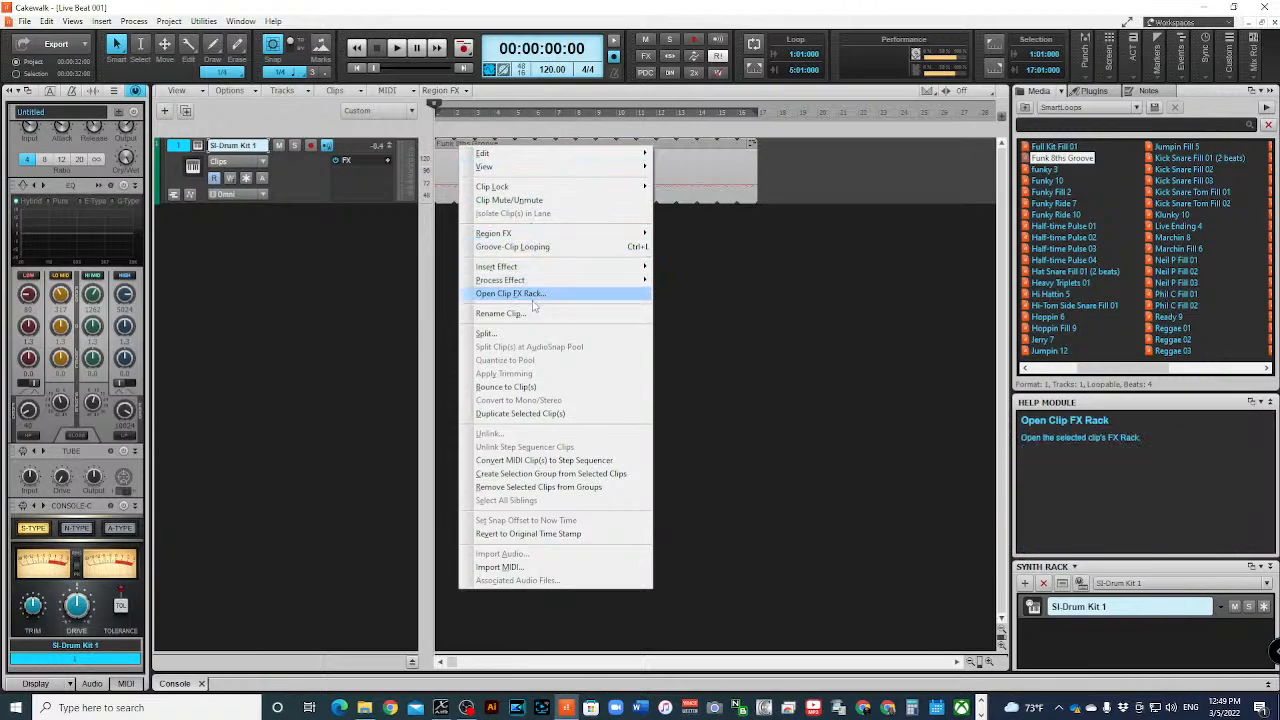
click(360, 283)
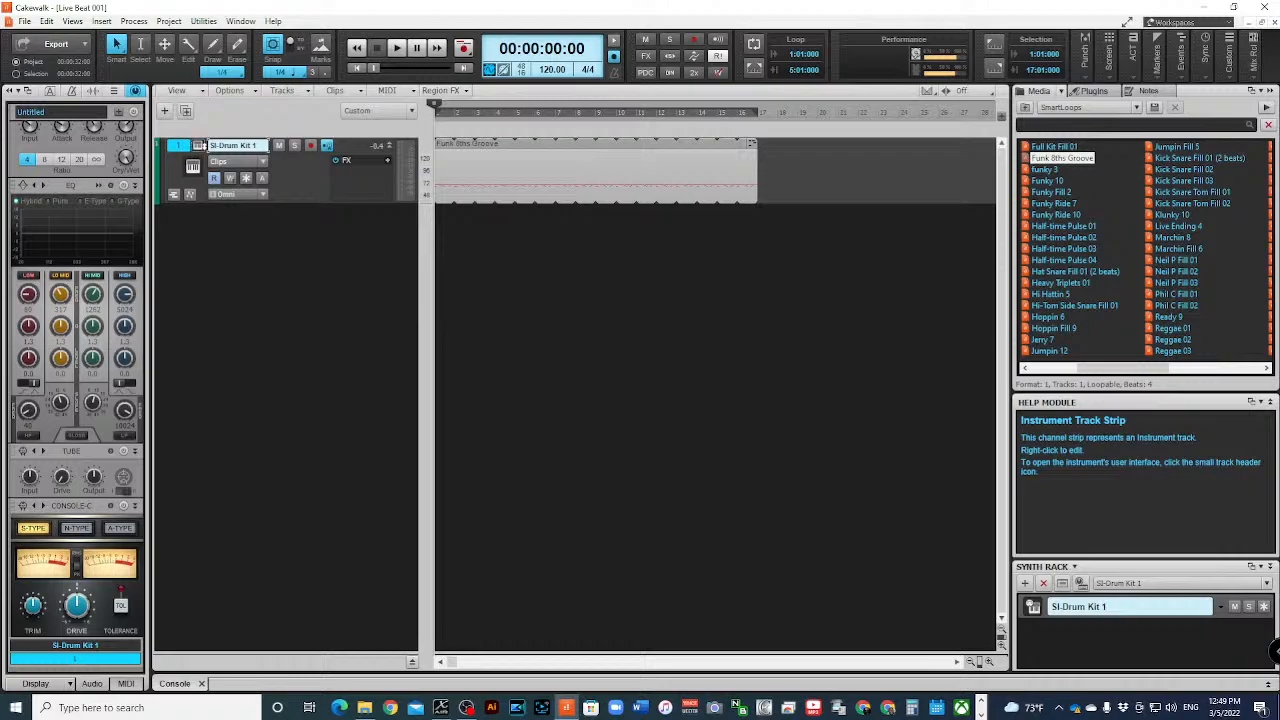
- Duplicate the SI-Drum Kit 1 track twice, including its events, properties, effects and sends, and clear the selection
click(181, 146)
right_click(179, 148)
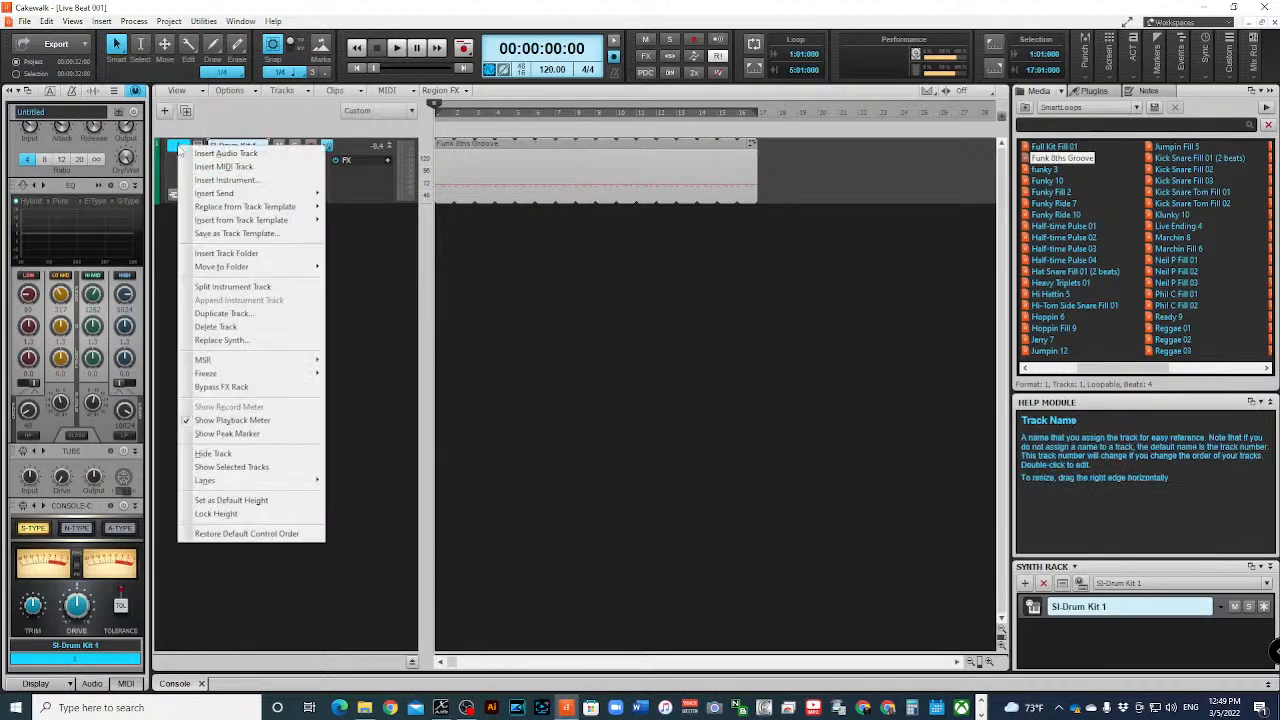
click(243, 314)
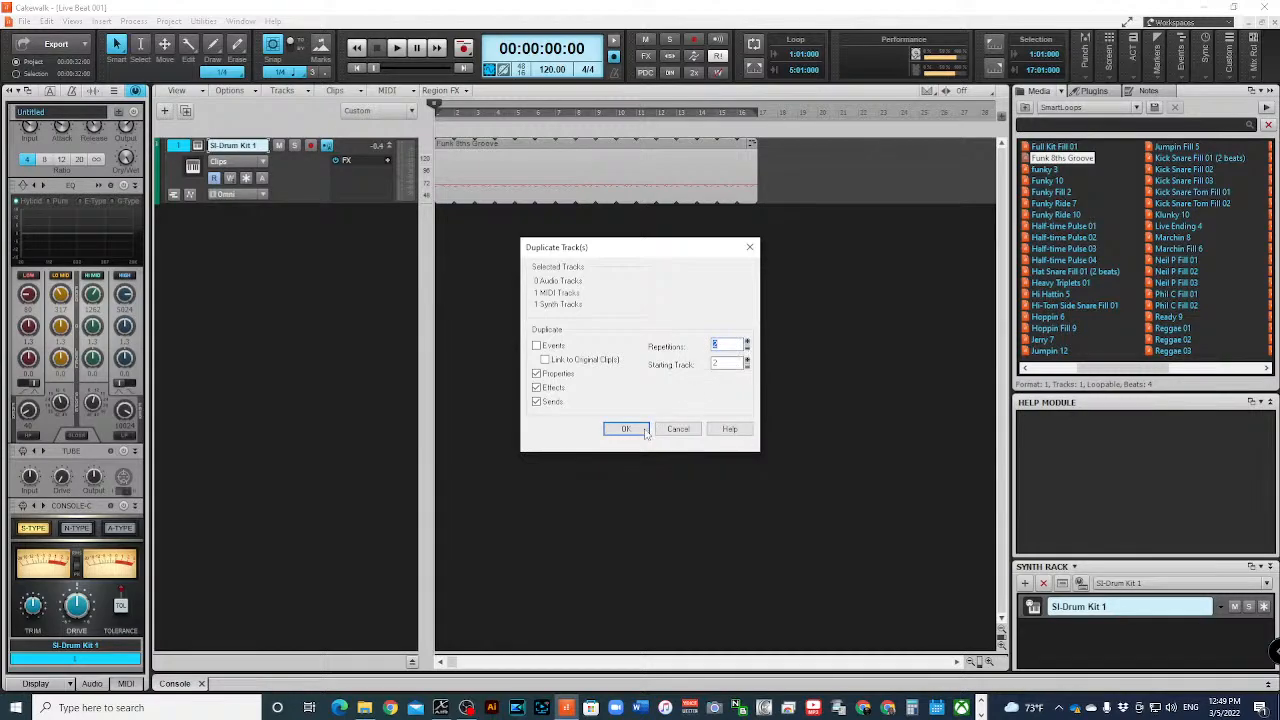
click(537, 345)
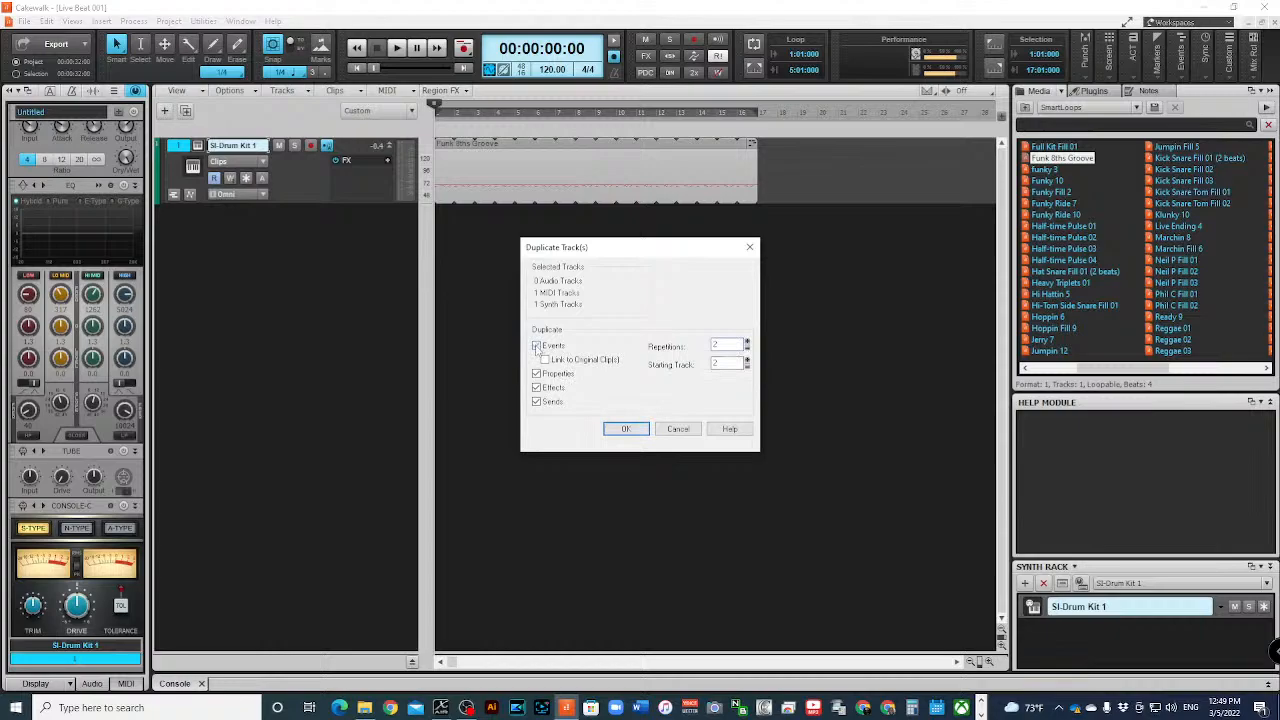
click(626, 429)
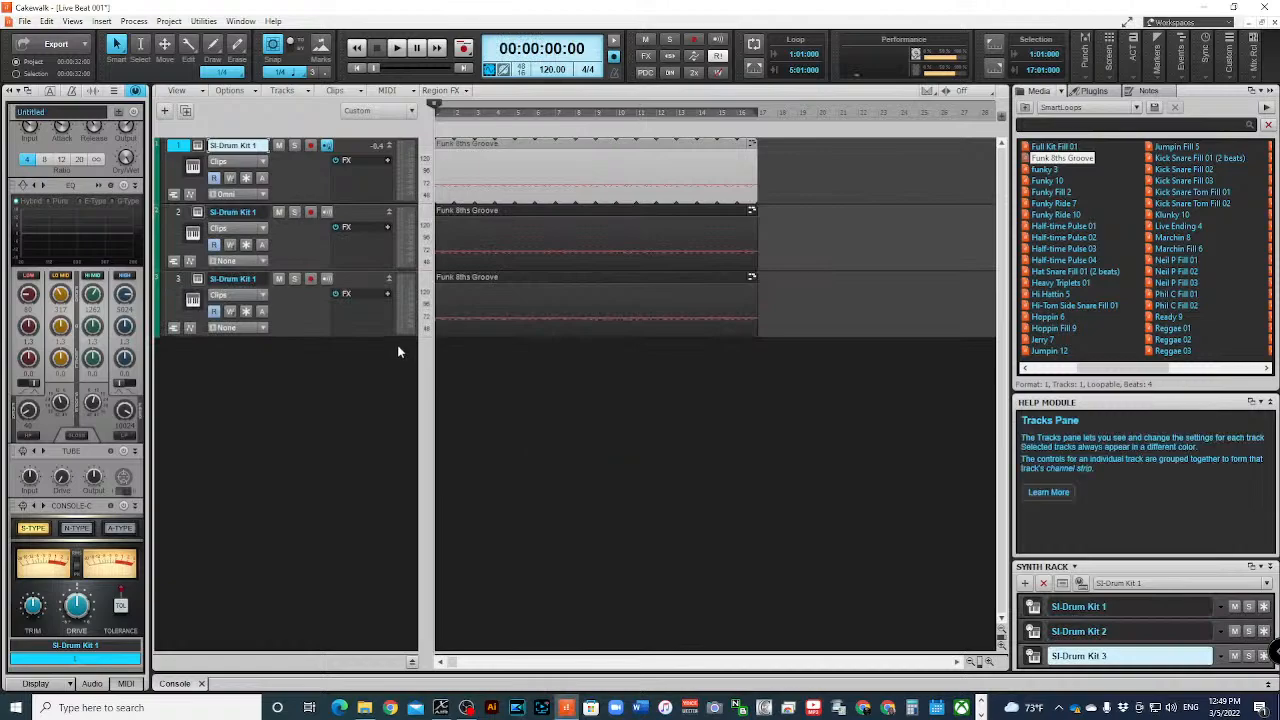
click(589, 382)
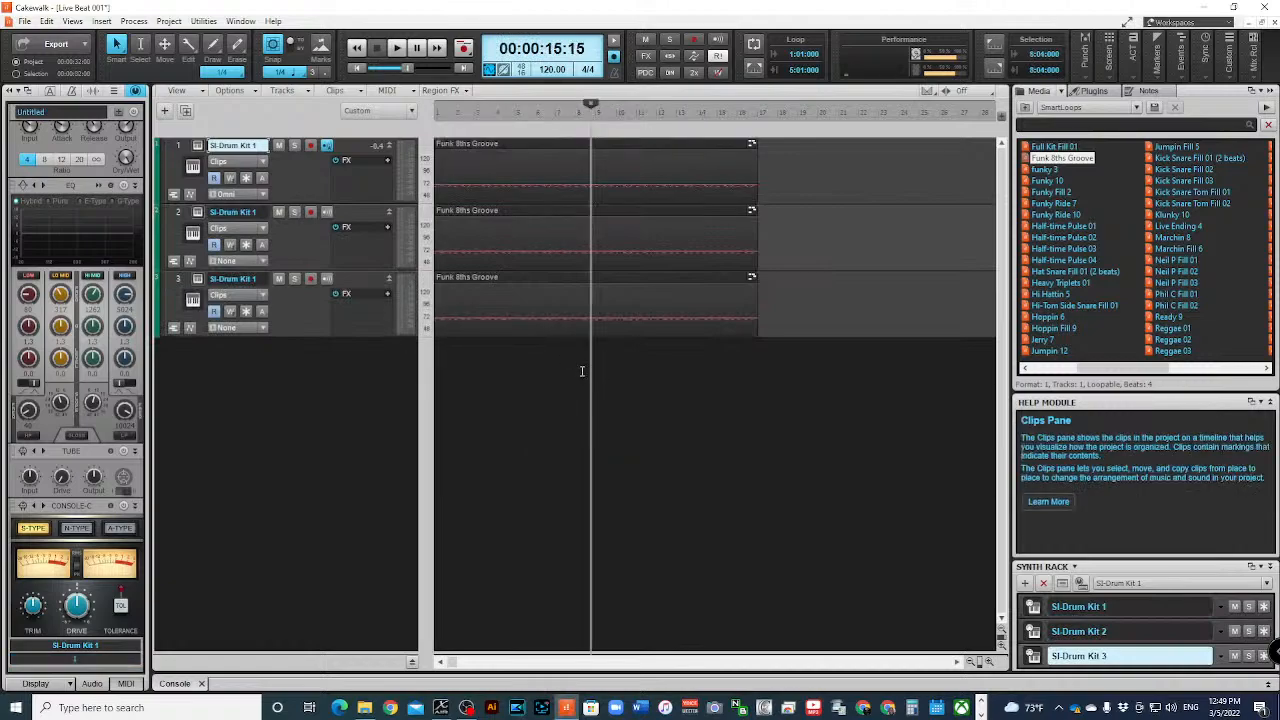
click(486, 218)
ctrl+click(527, 279)
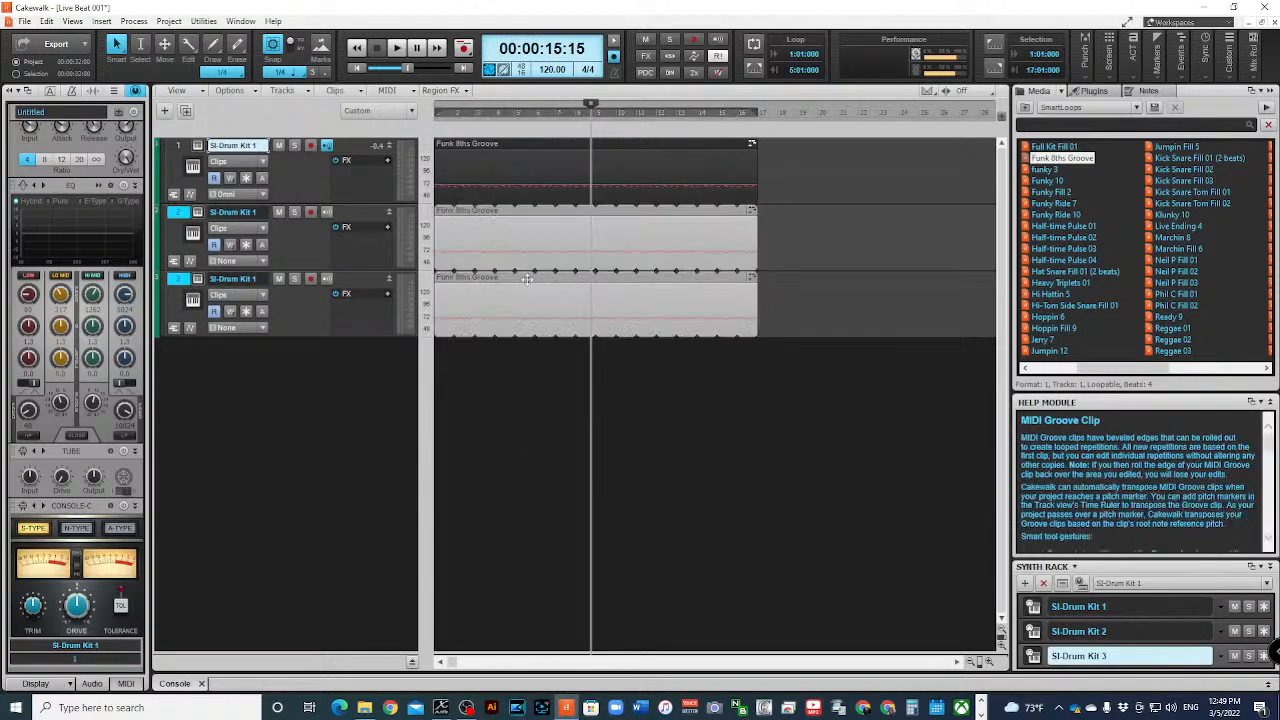
right_click(578, 212)
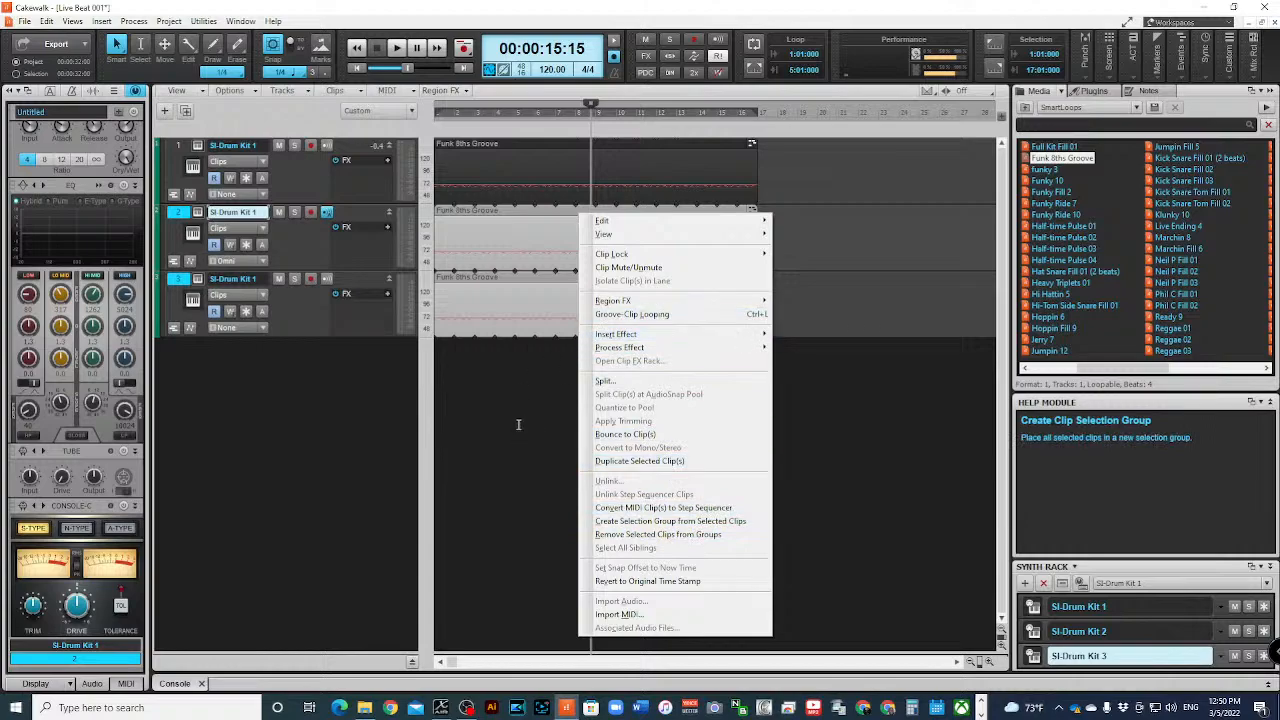
click(519, 426)
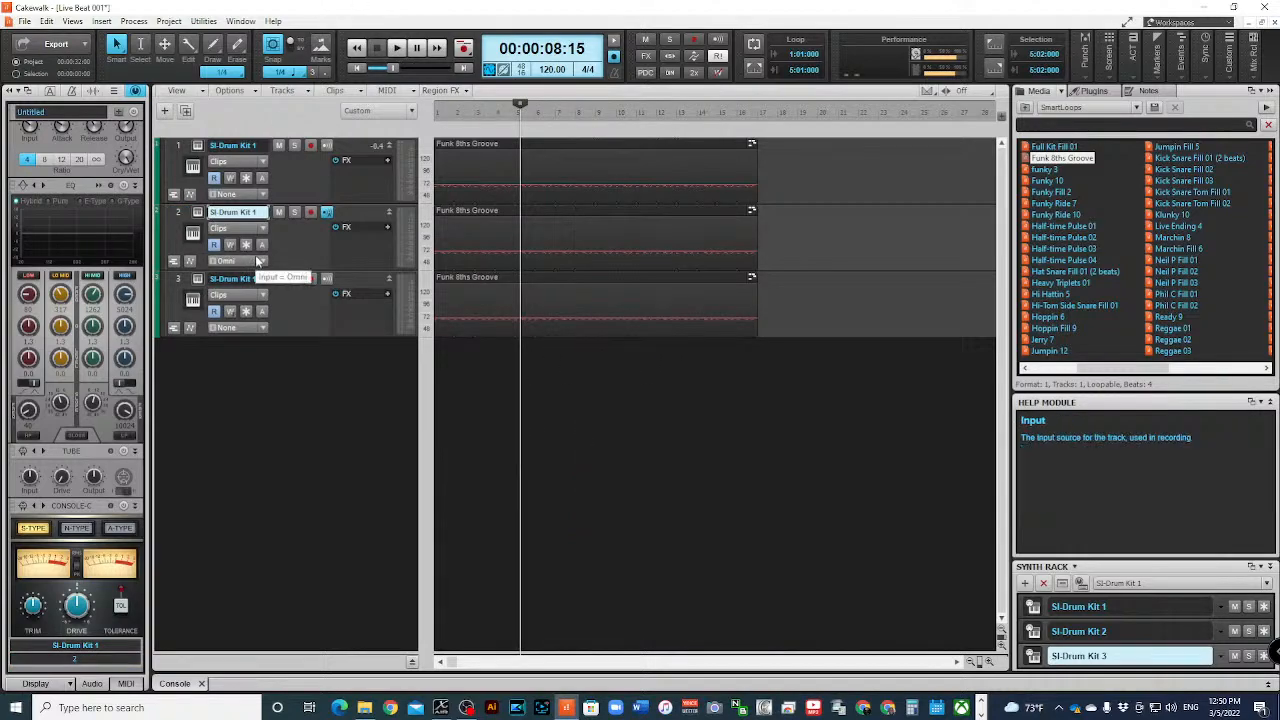
- Rename the three SI-Drum Kit 1 tracks, in order, as Bass Drum, Snare Drum and Cymbals
double_click(266, 145)
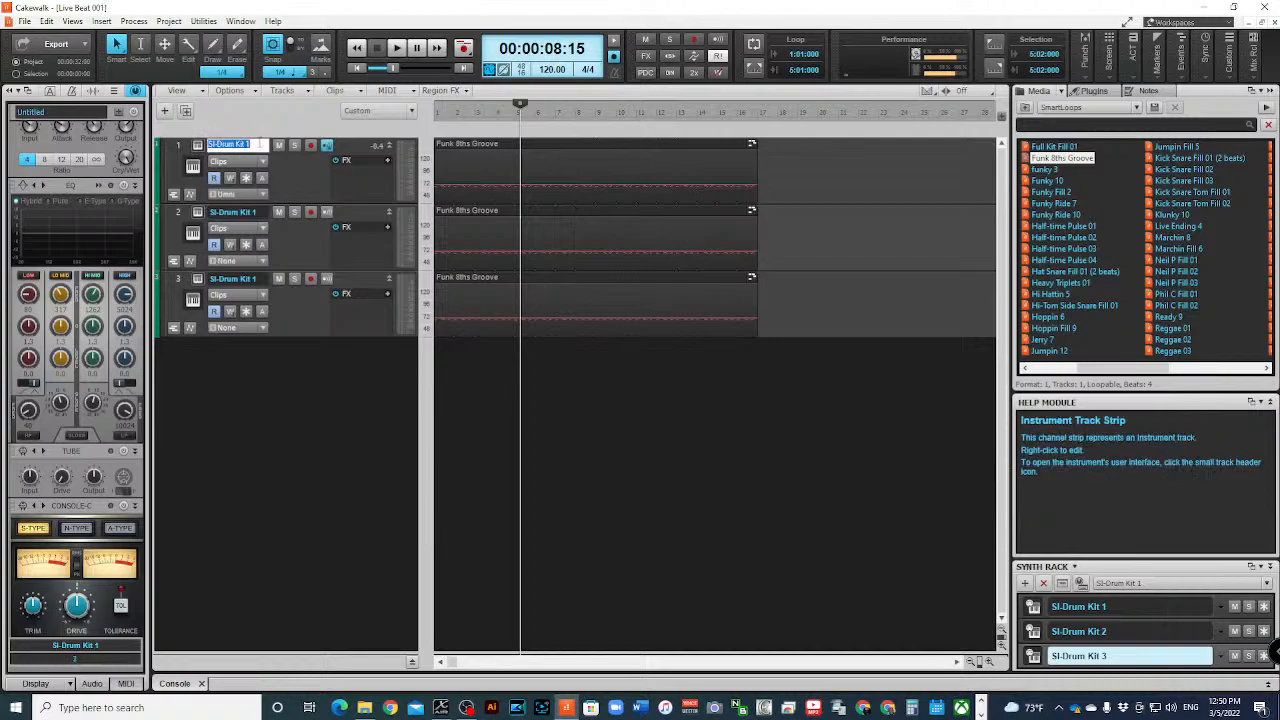
text(Bass D)
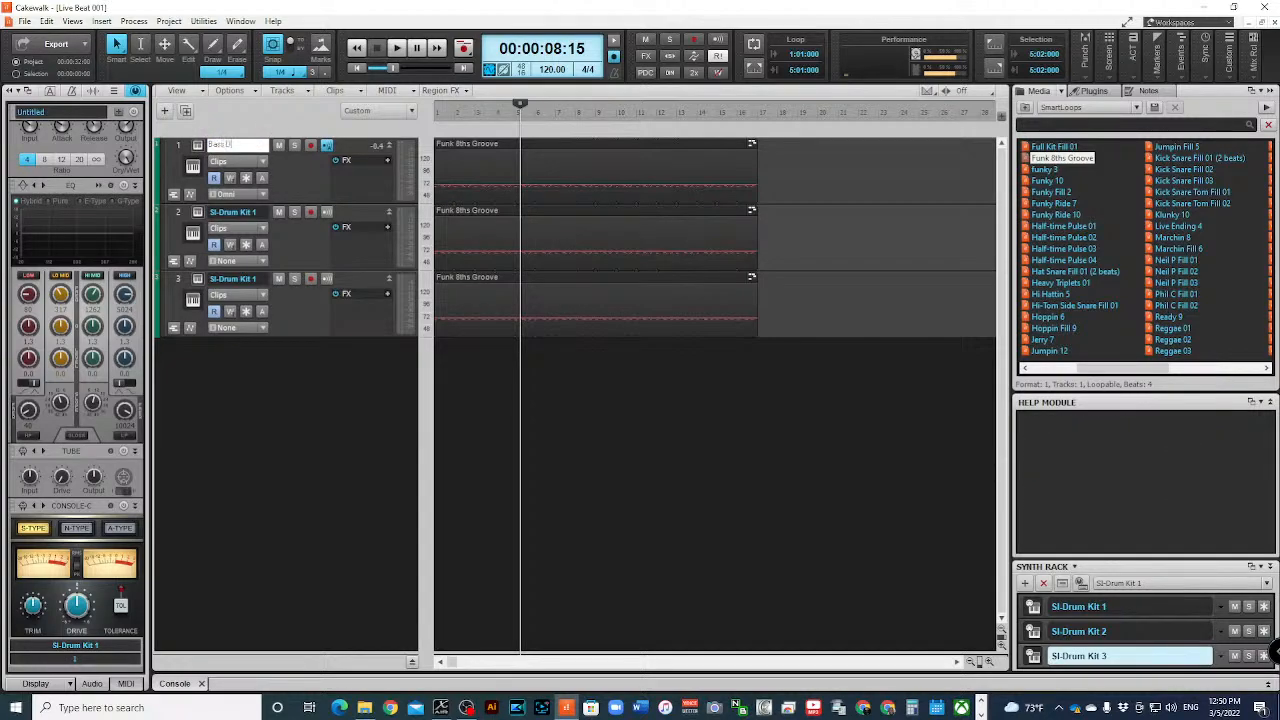
text(rum)
double_click(255, 212)
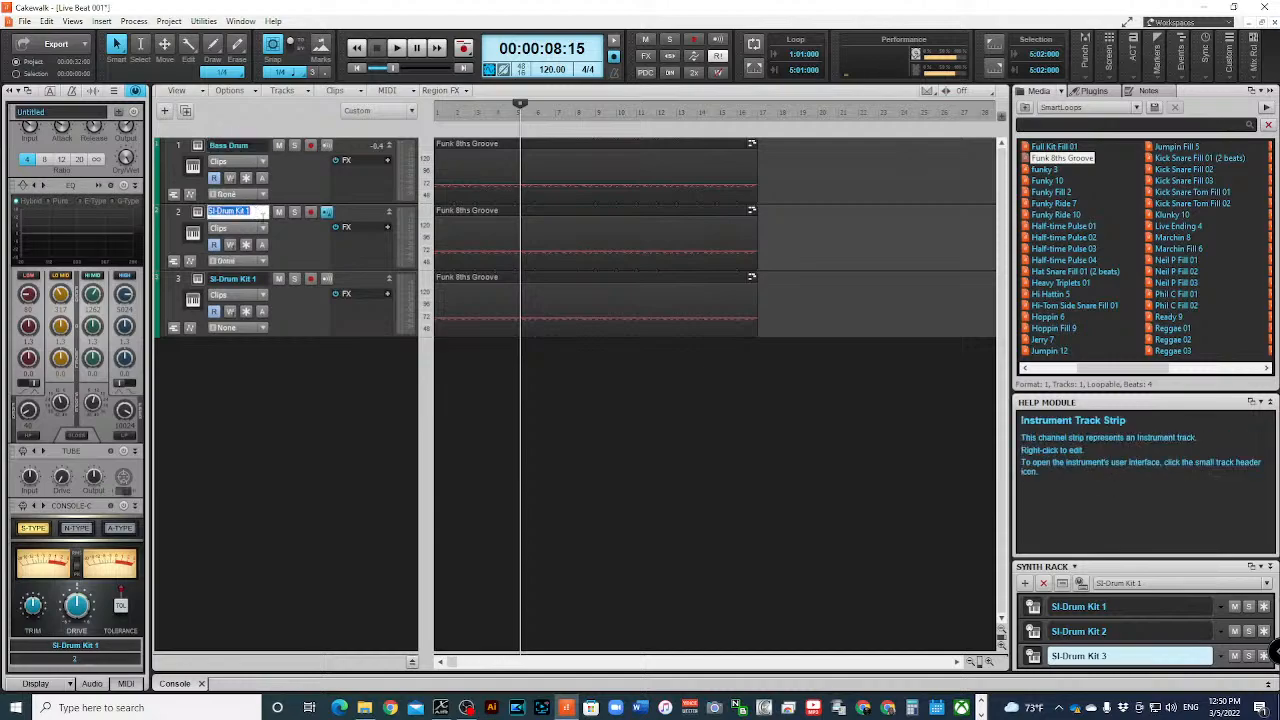
text(Snare Drum)
double_click(235, 278)
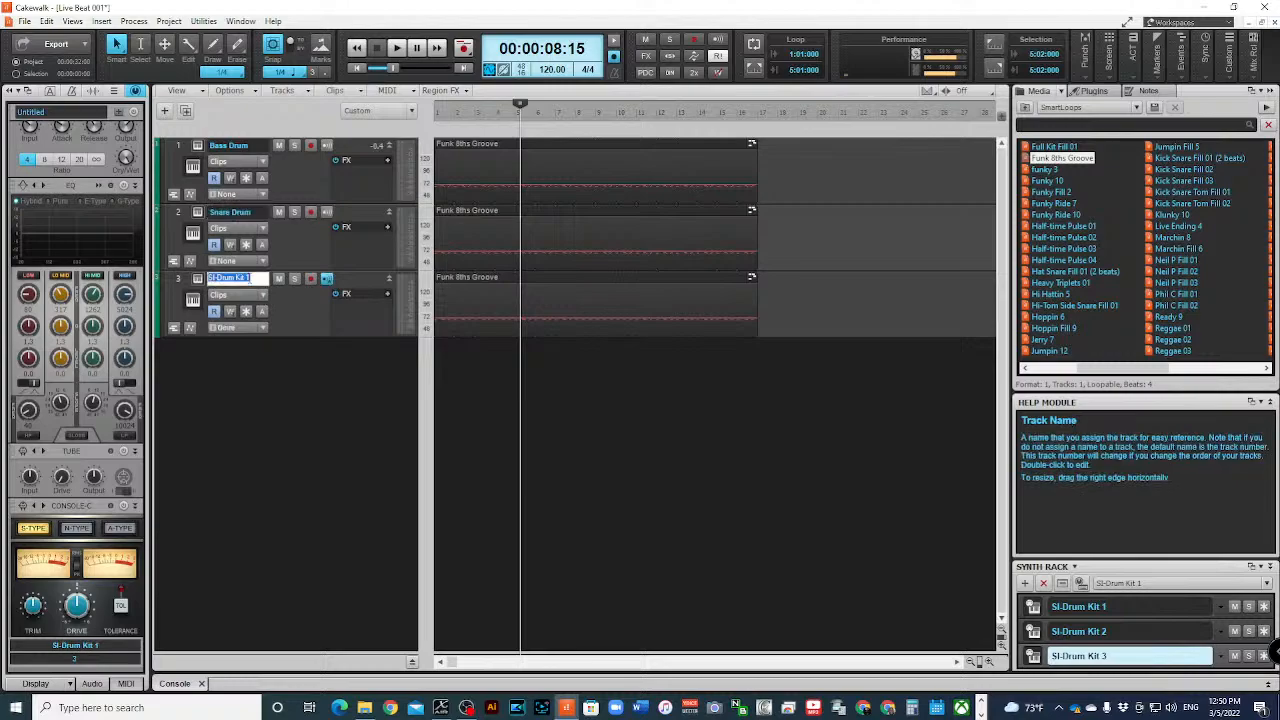
text(H)
text(ymbals)
key(Return)
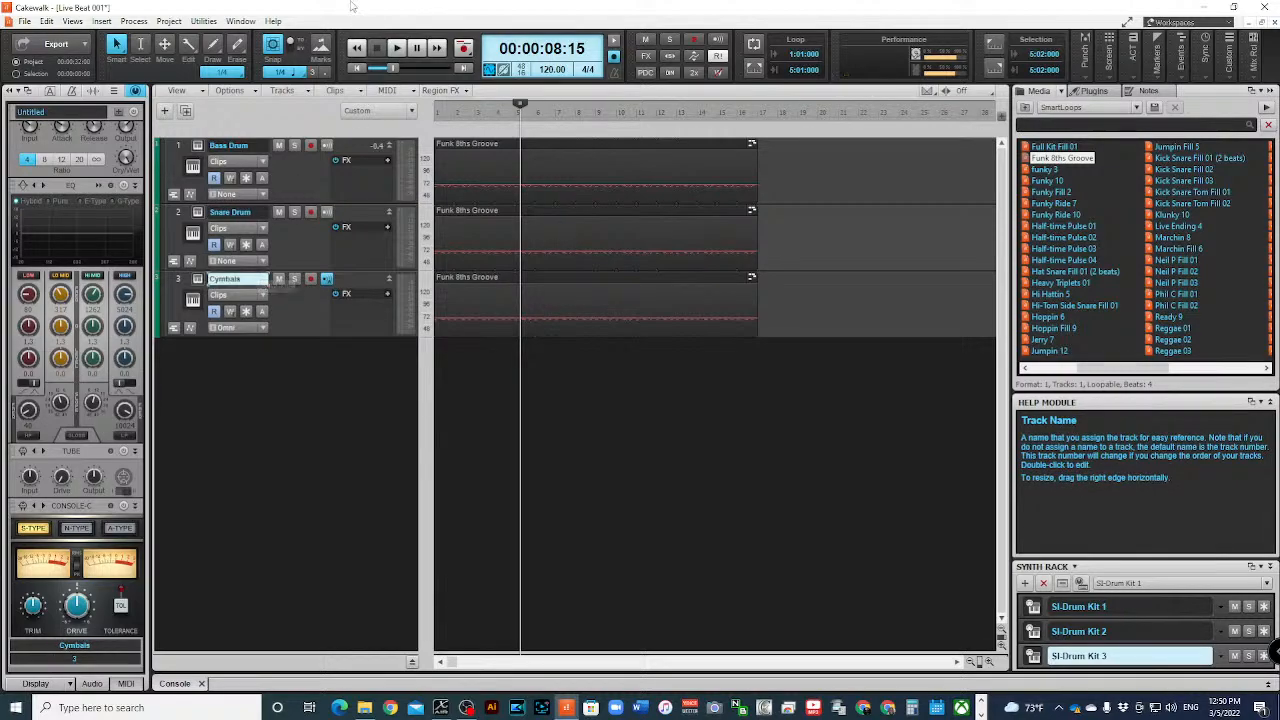
- Listen to the Bass Drum track soloed from the project start, stop playback and turn its solo off
click(356, 69)
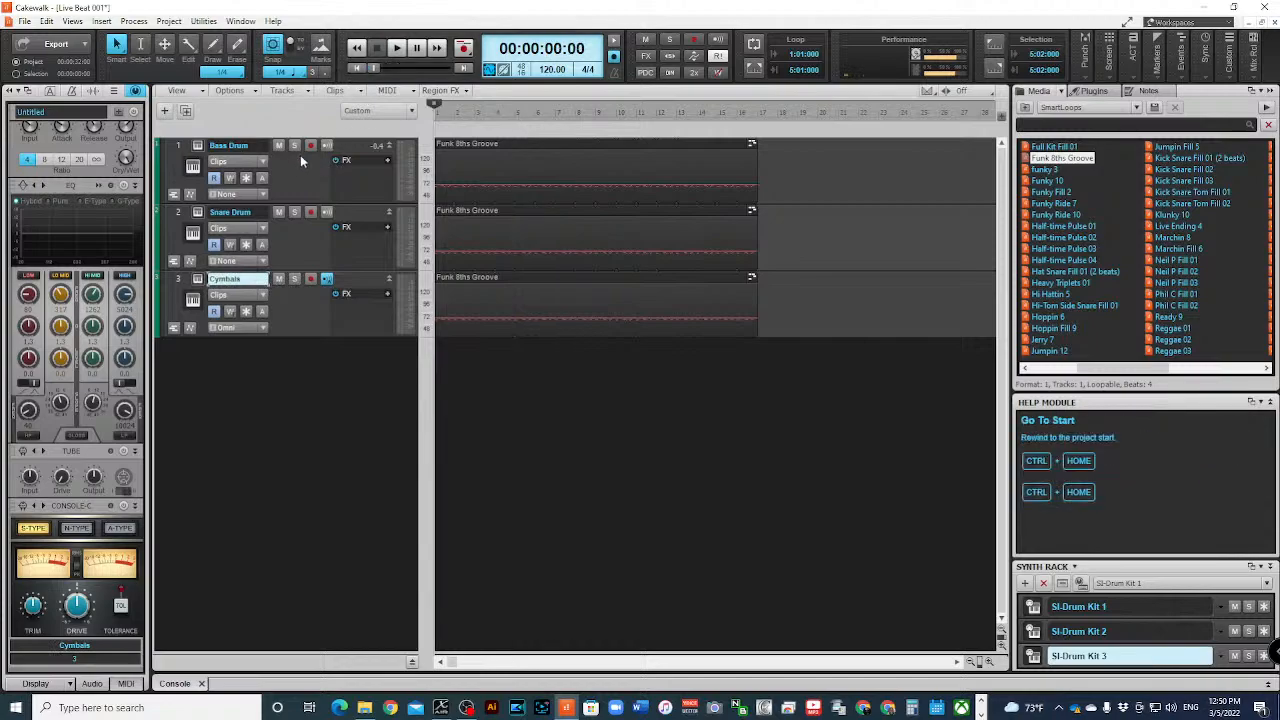
click(295, 147)
key(space)
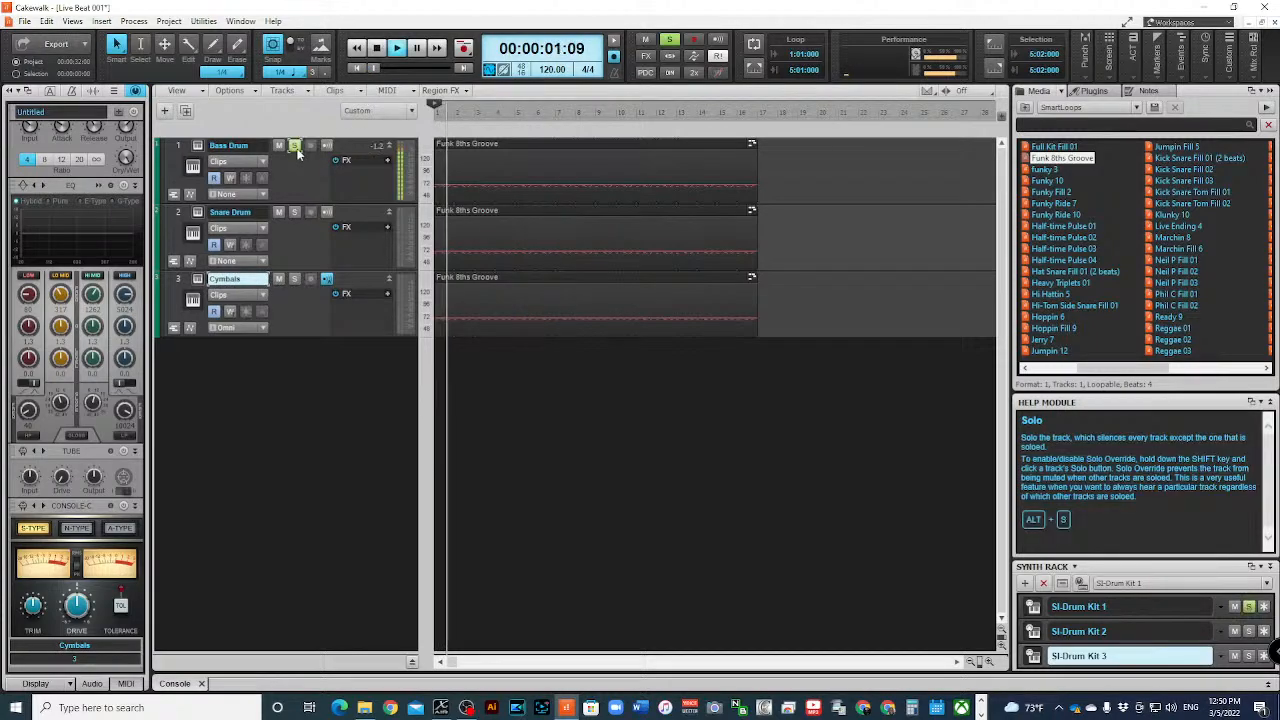
click(376, 48)
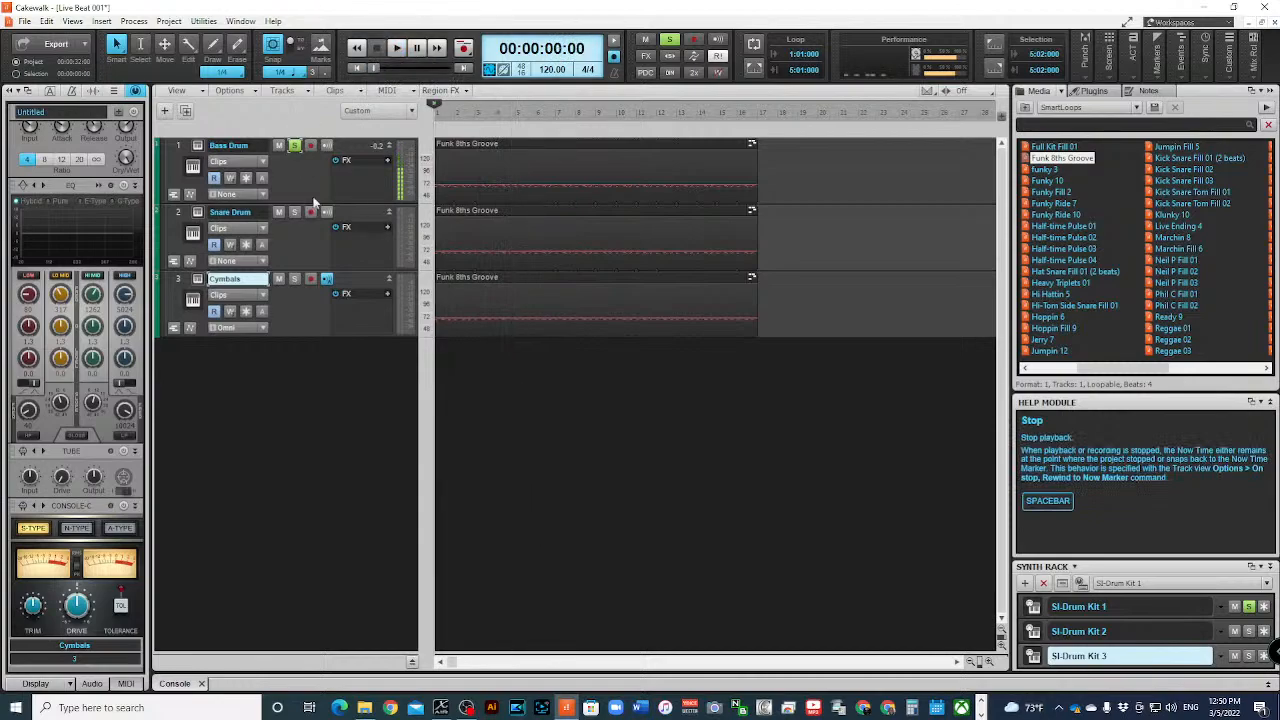
click(295, 147)
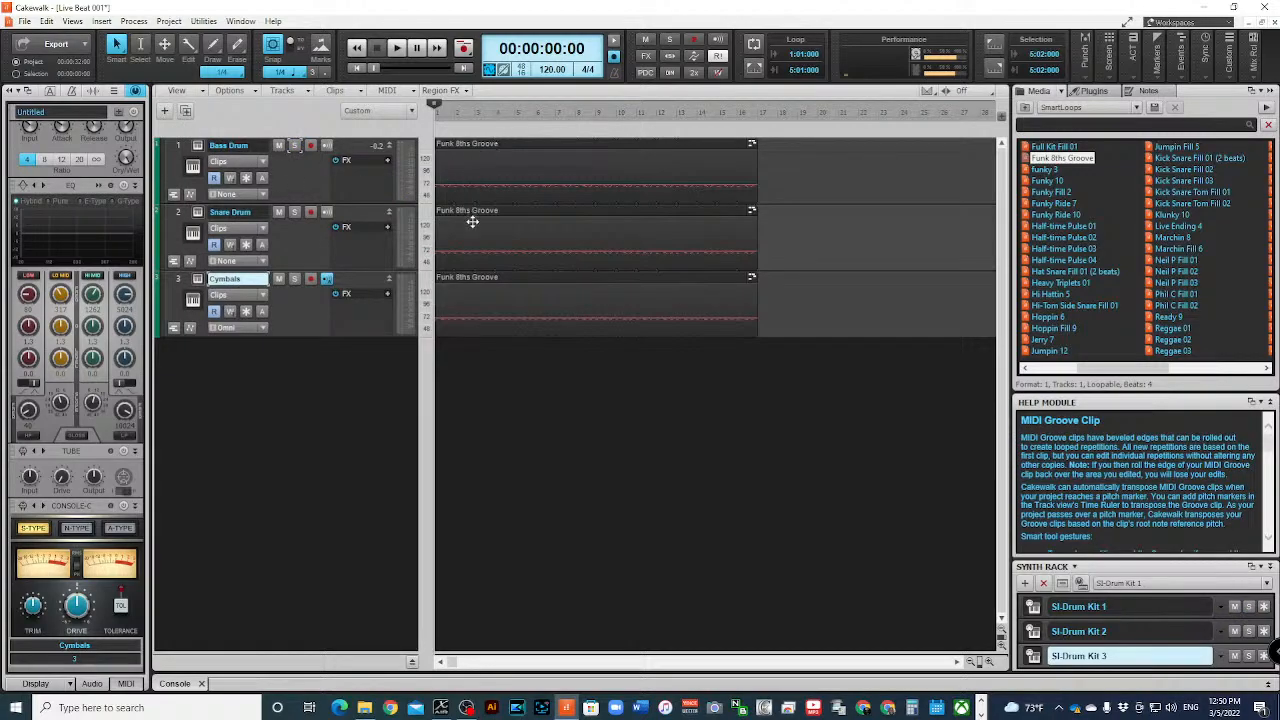
- Open the Bass Drum track's Funk 8ths Groove clip in a maximized Piano Roll and hide the note velocities
double_click(492, 145)
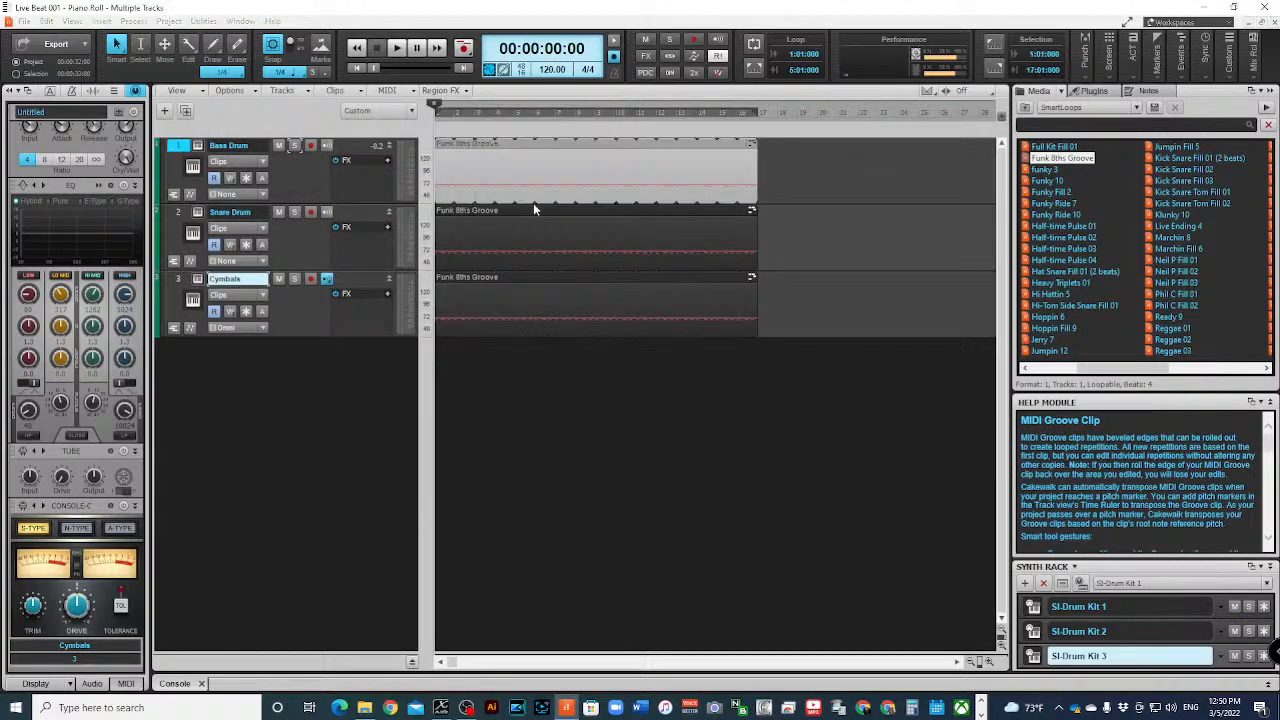
click(925, 173)
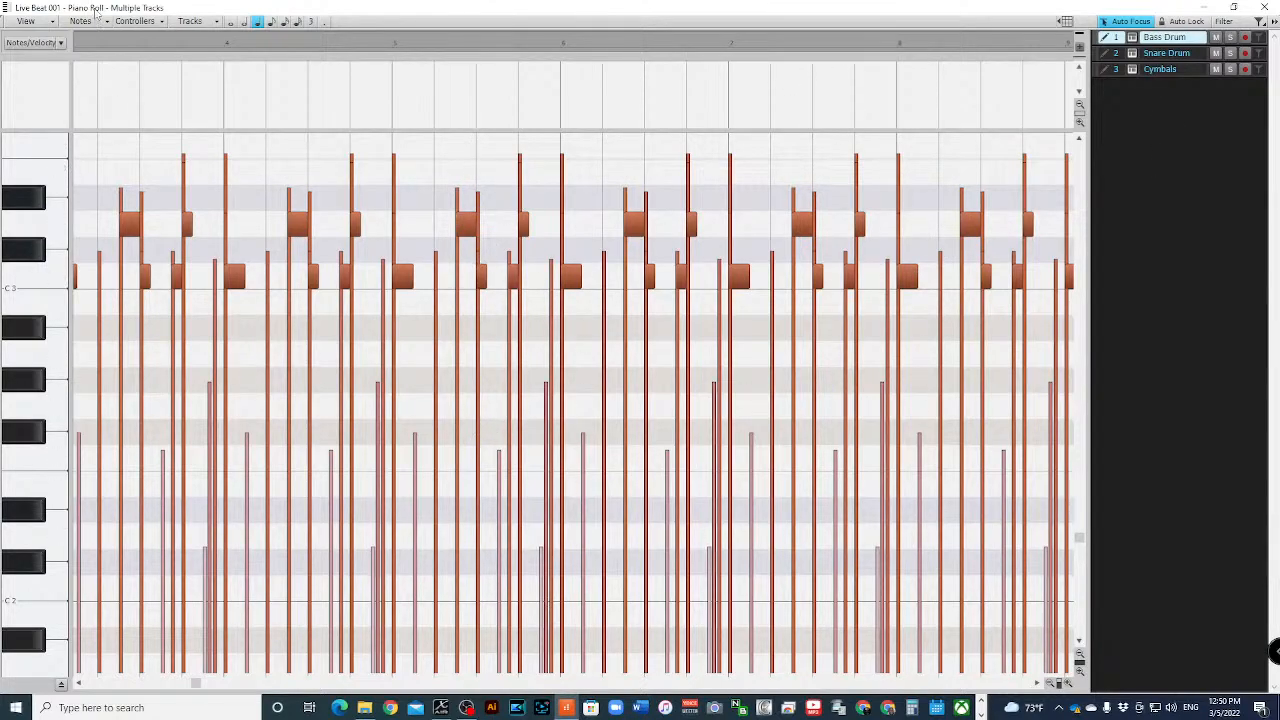
click(53, 21)
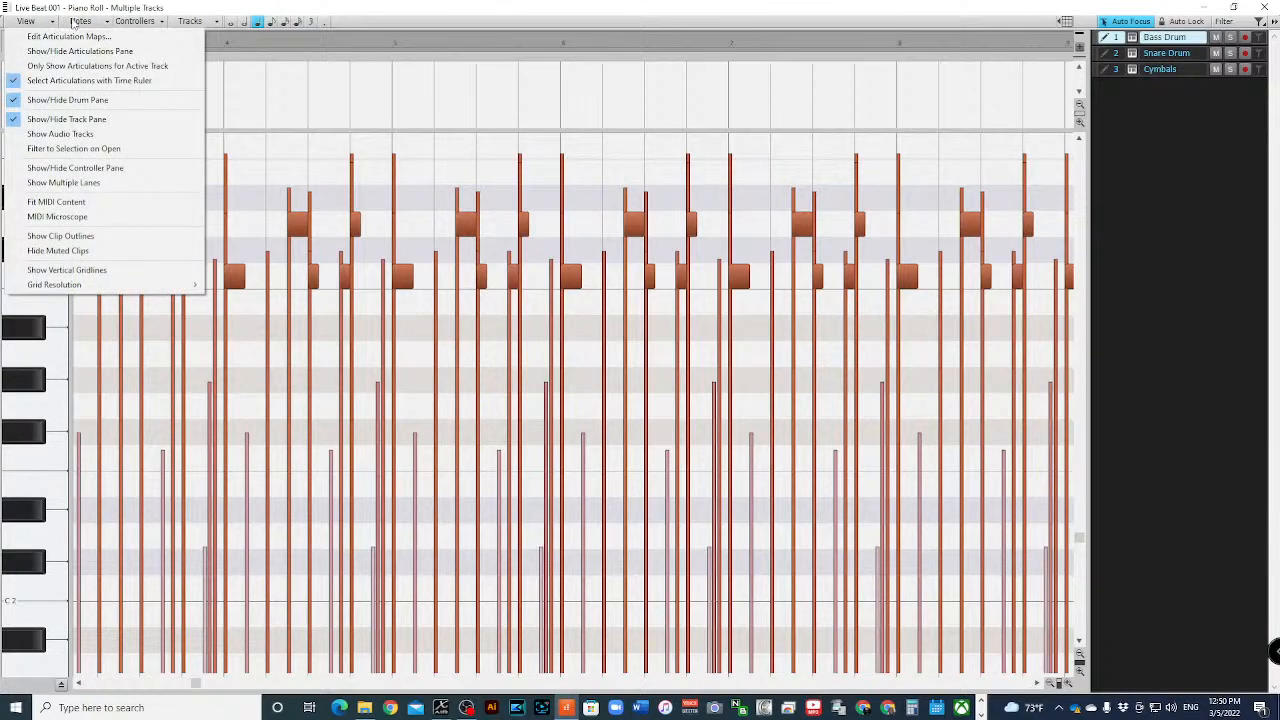
click(104, 22)
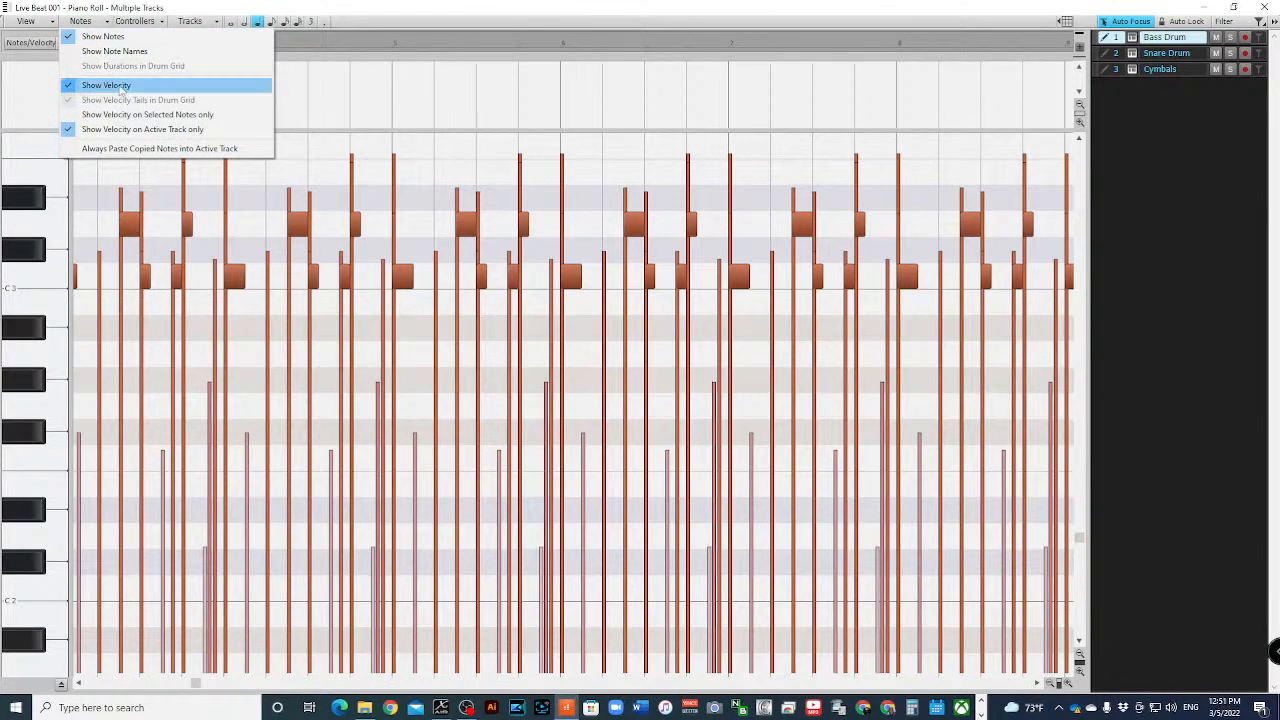
click(117, 89)
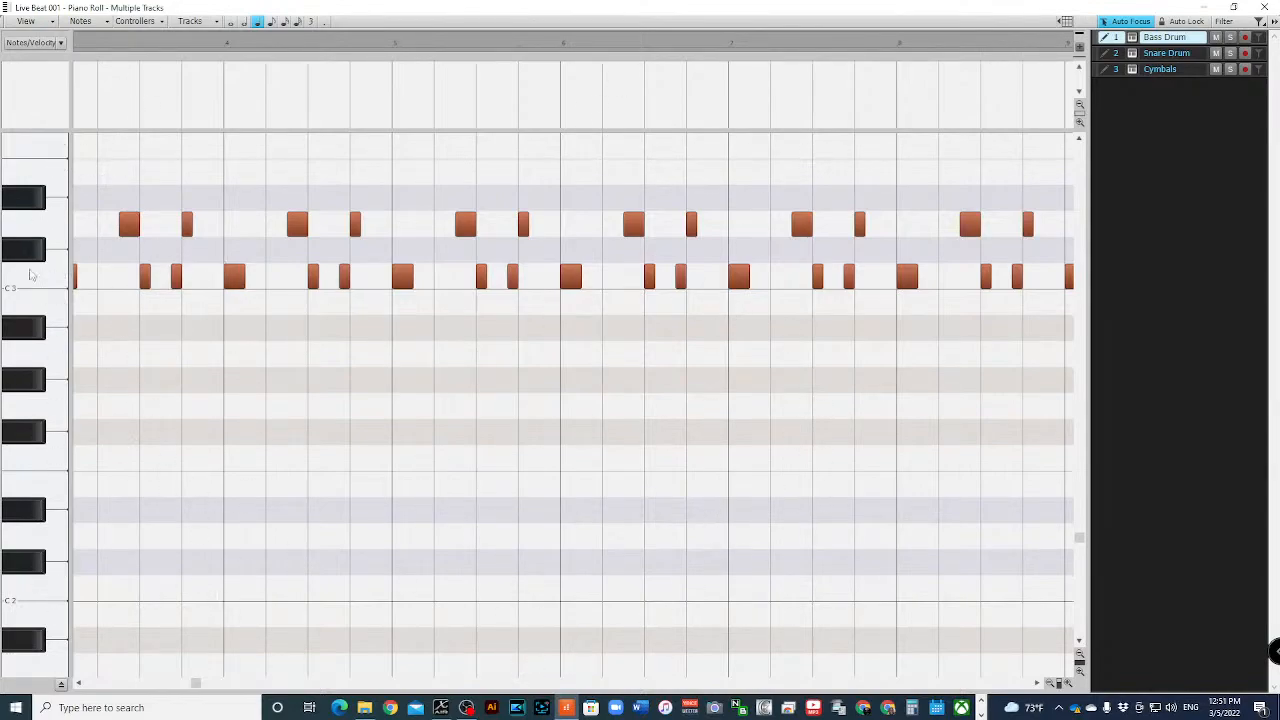
- Audition the C3 and D3 notes and delete all D3 snare notes from the Bass Drum track
click(40, 280)
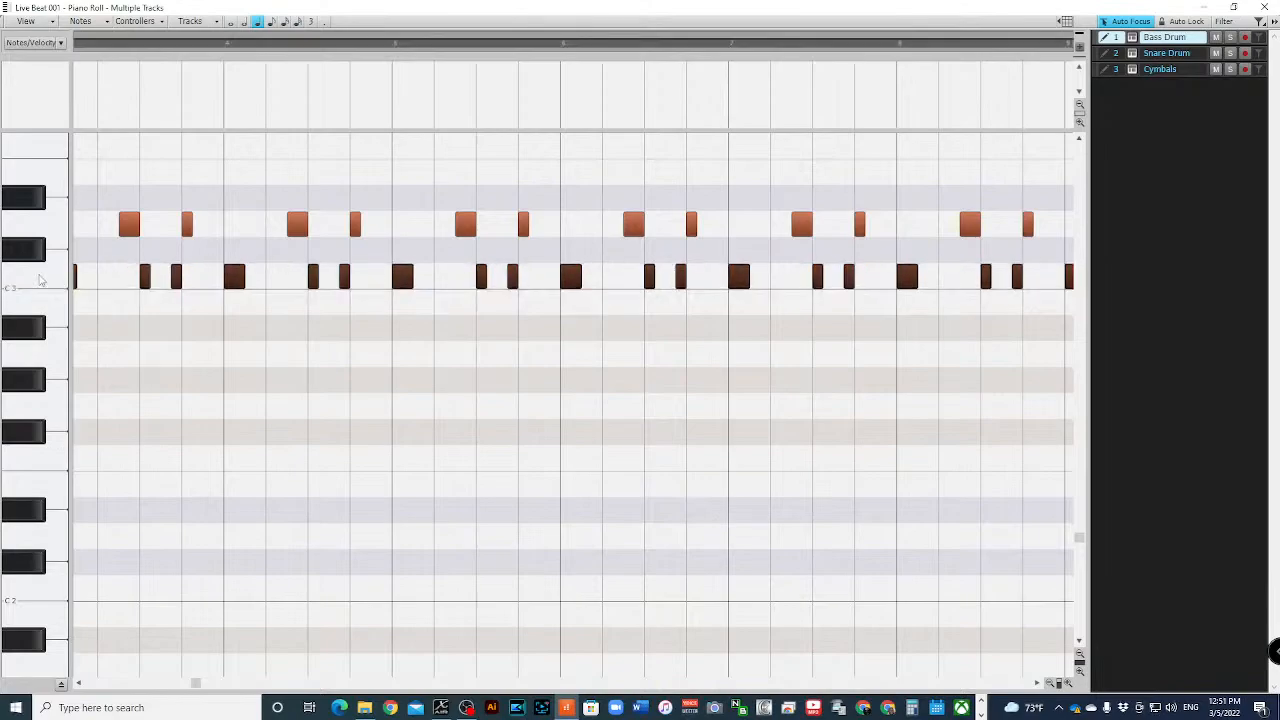
click(44, 228)
click(45, 230)
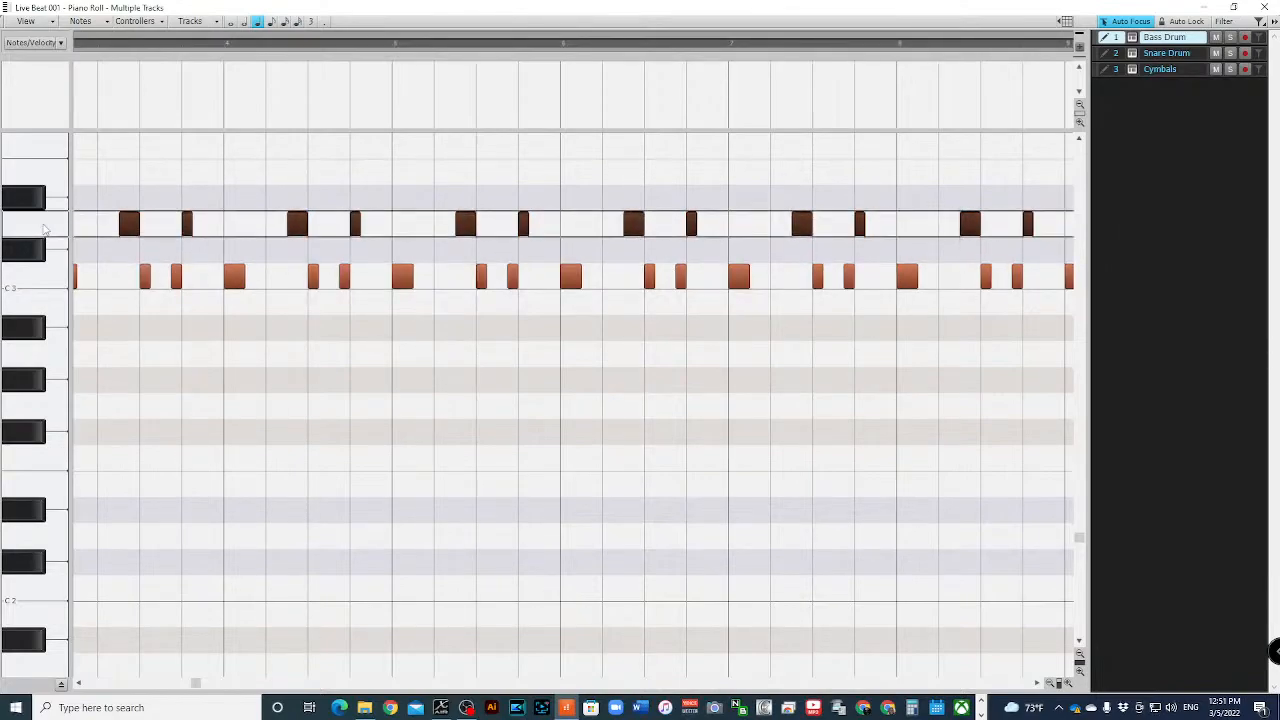
key(Delete)
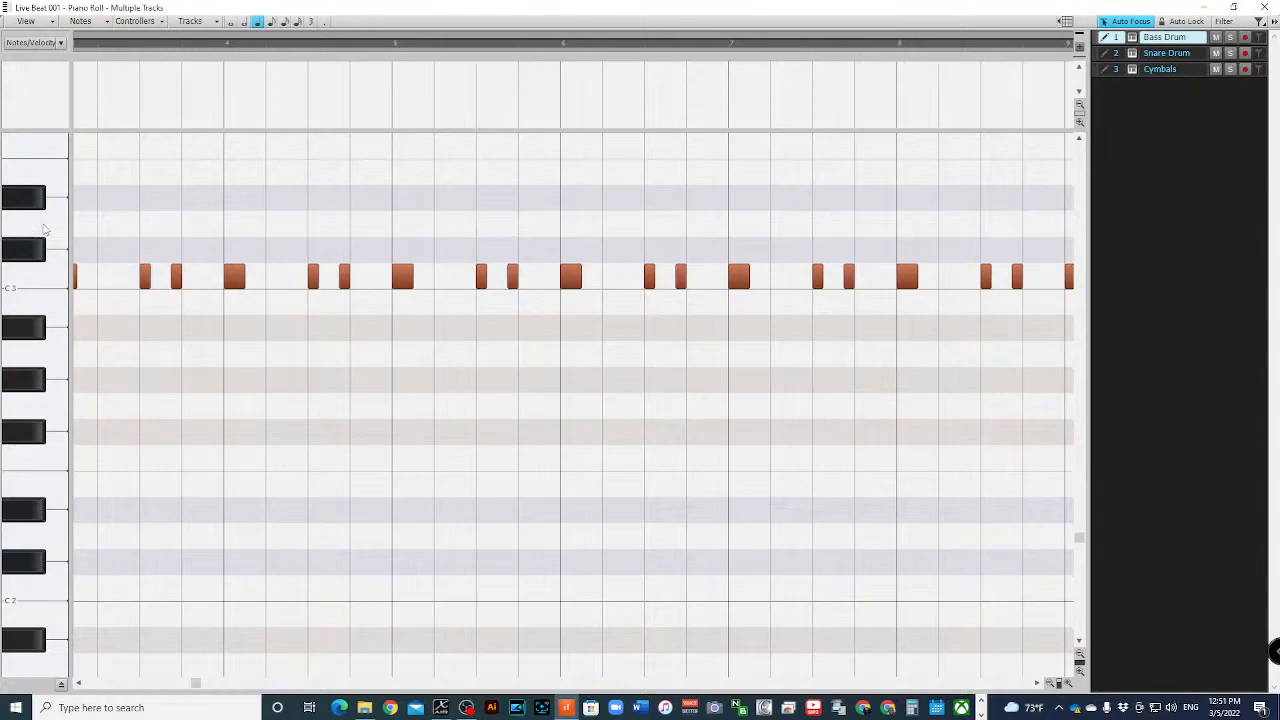
- Delete all F#3 hi-hat notes from the Bass Drum track, check the clip from its beginning and close the Piano Roll
scroll(40, 226, up, 3)
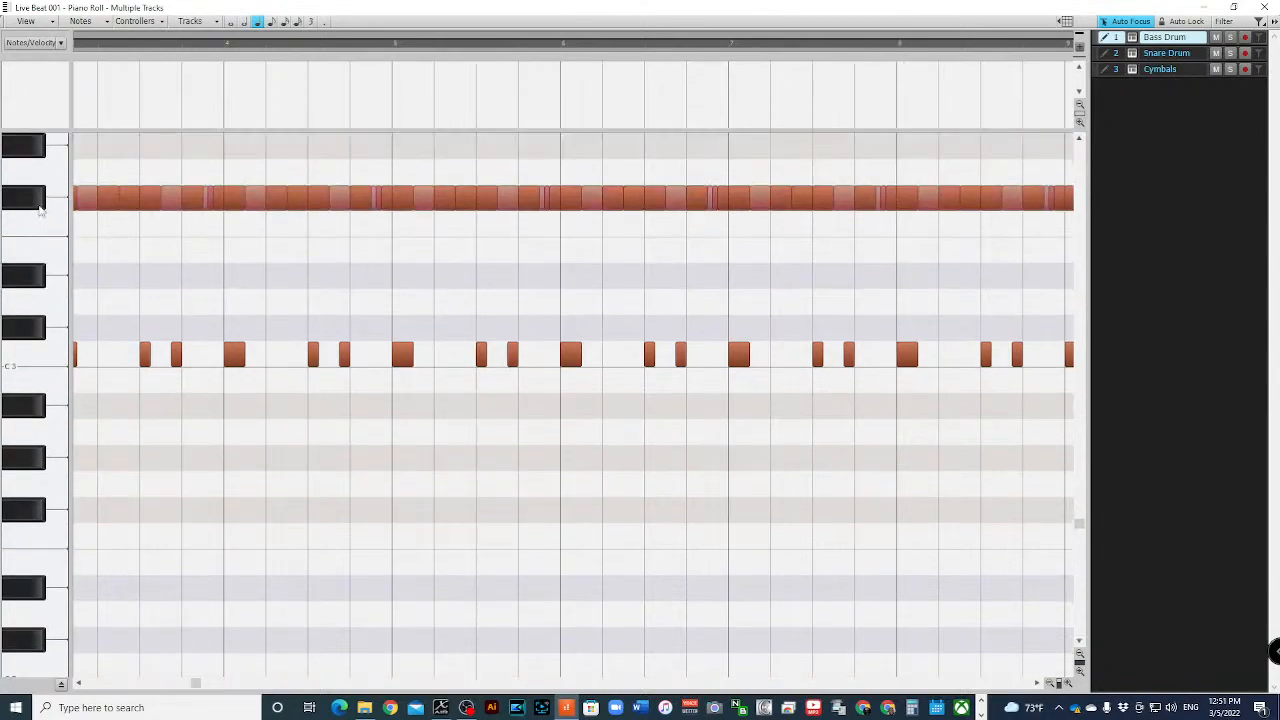
click(37, 204)
key(Delete)
scroll(60, 233, up, 4)
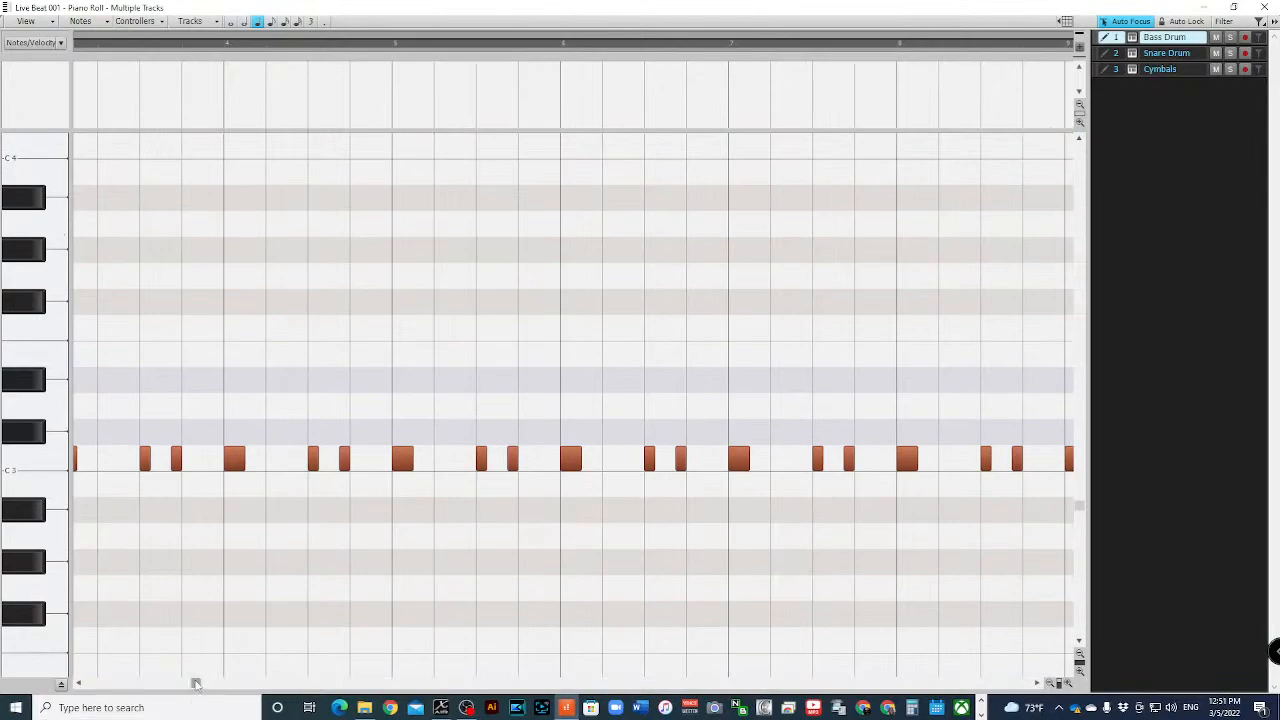
drag(196, 684, 50, 676)
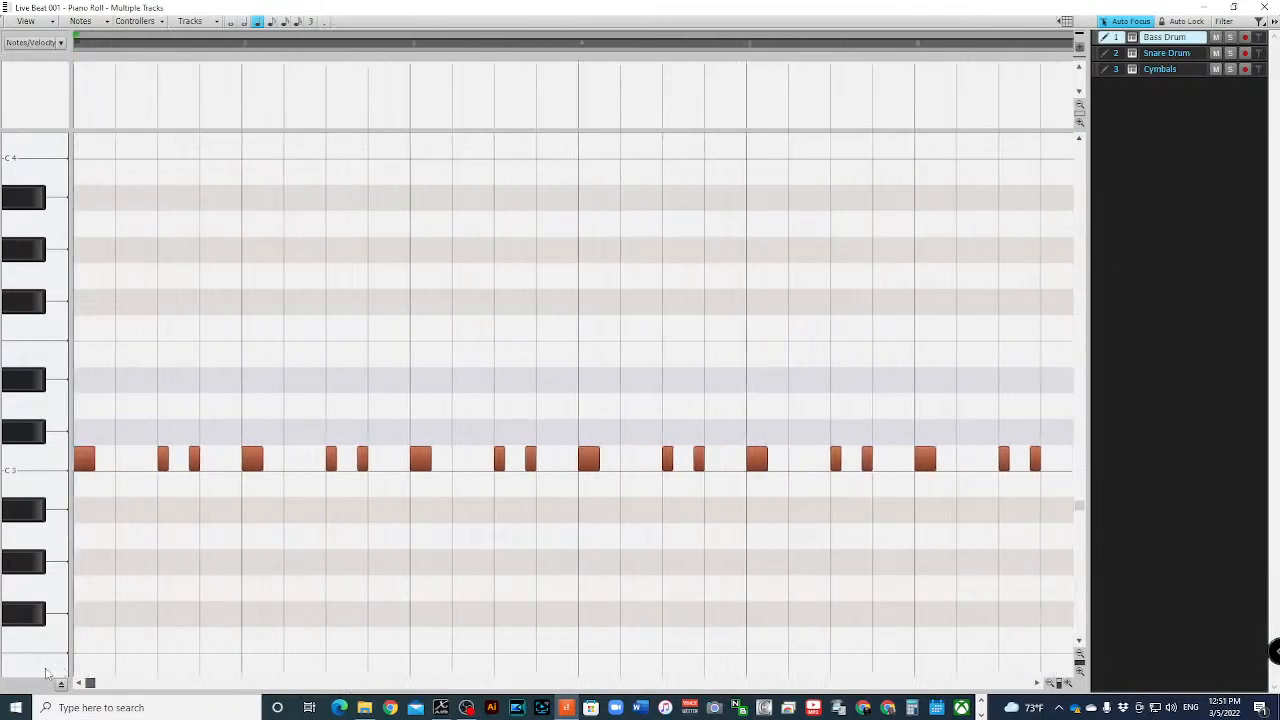
click(1264, 7)
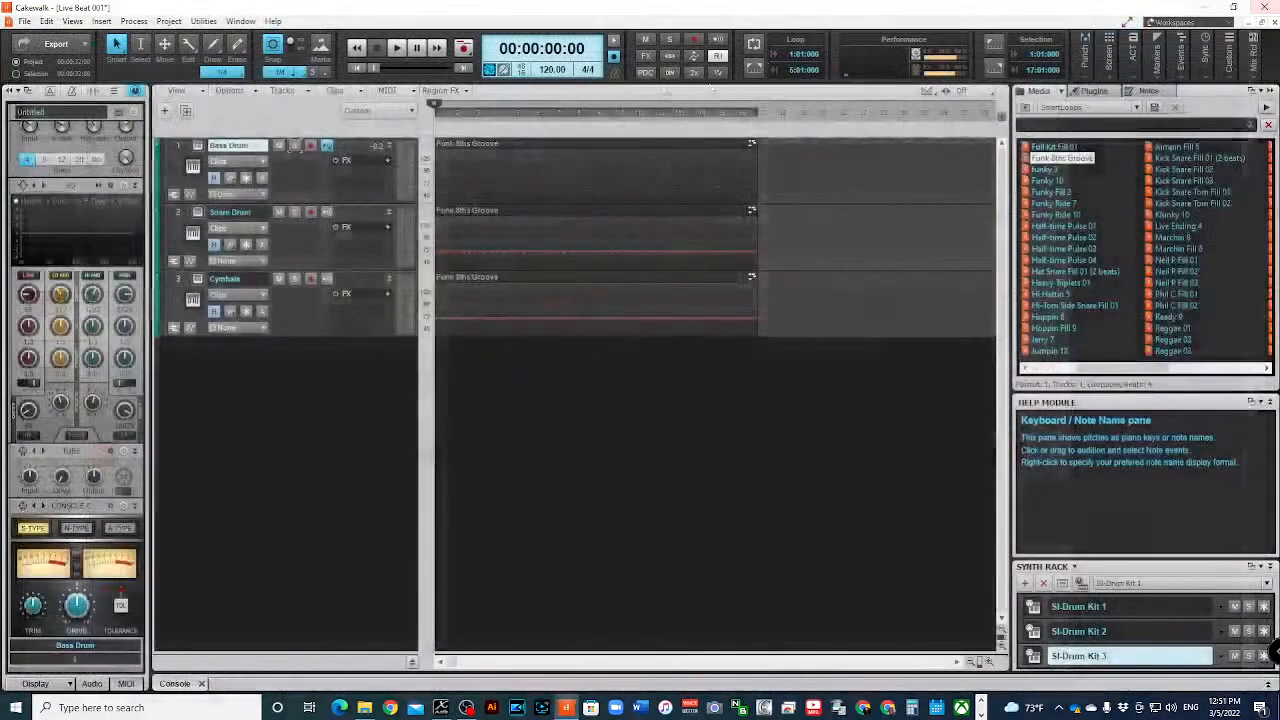
- Solo the edited Bass Drum track, play it back to check its notes, stop and release the solo
click(294, 145)
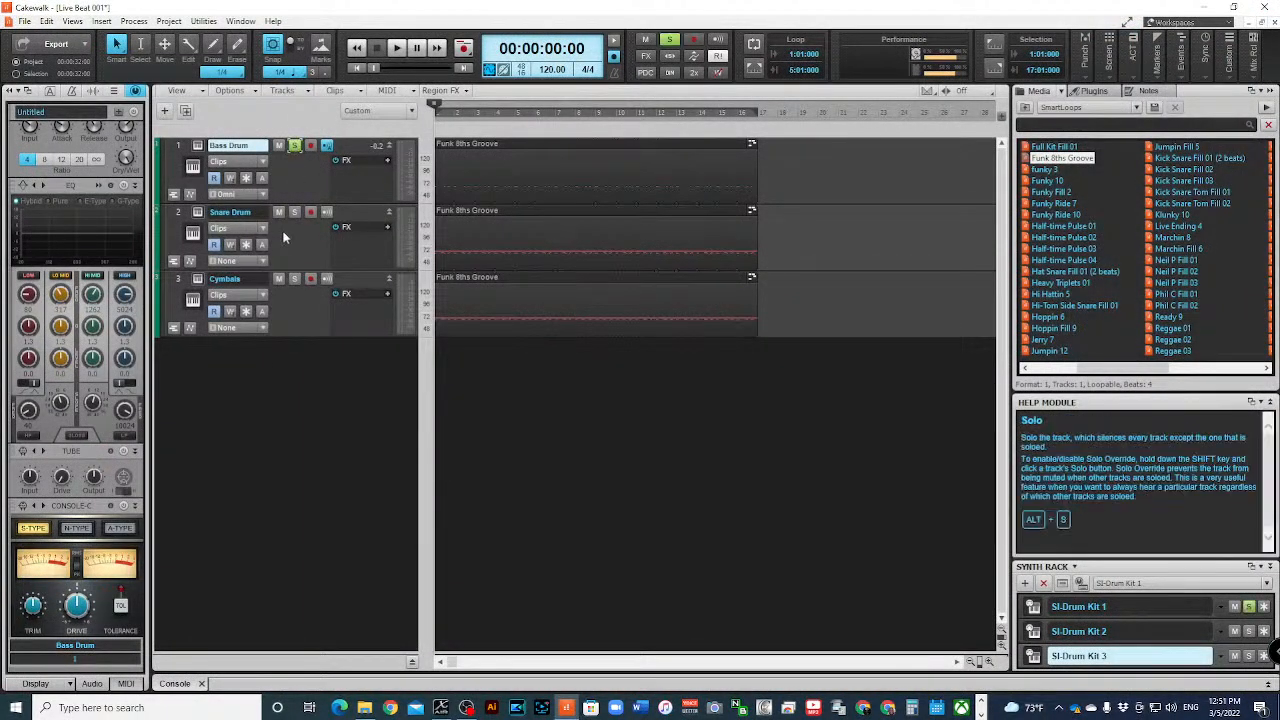
key(space)
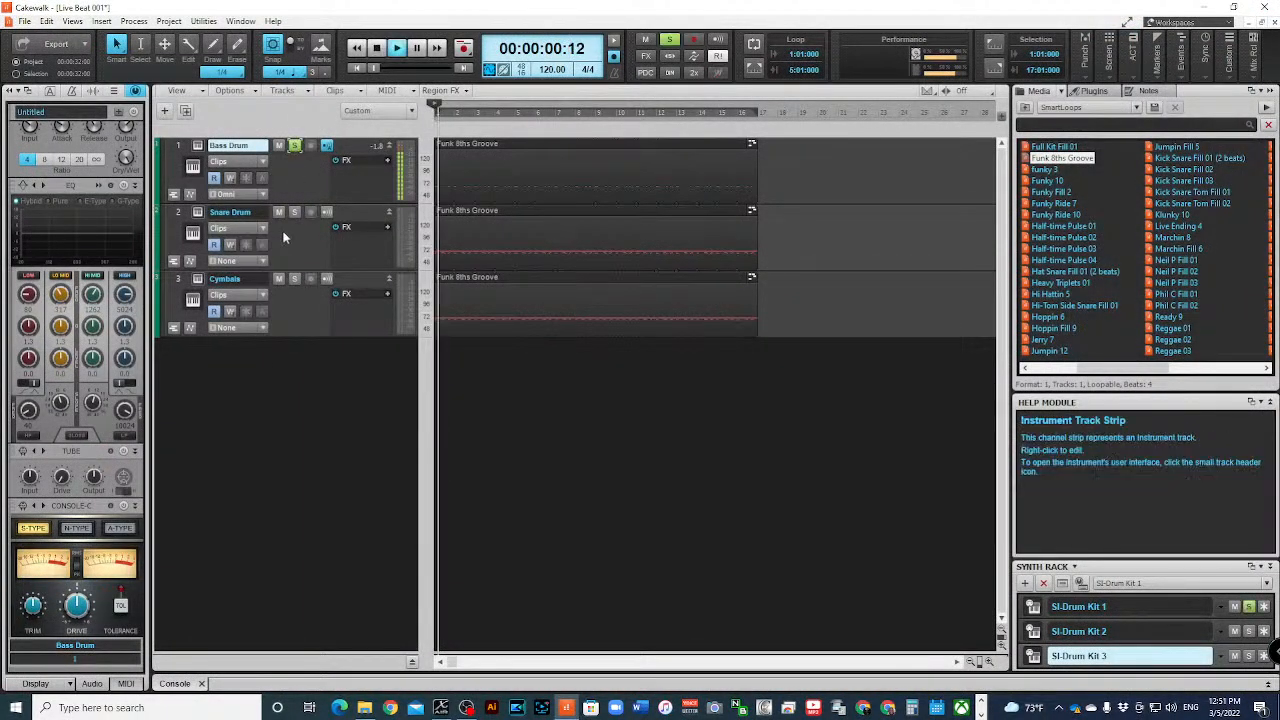
key(space)
click(296, 146)
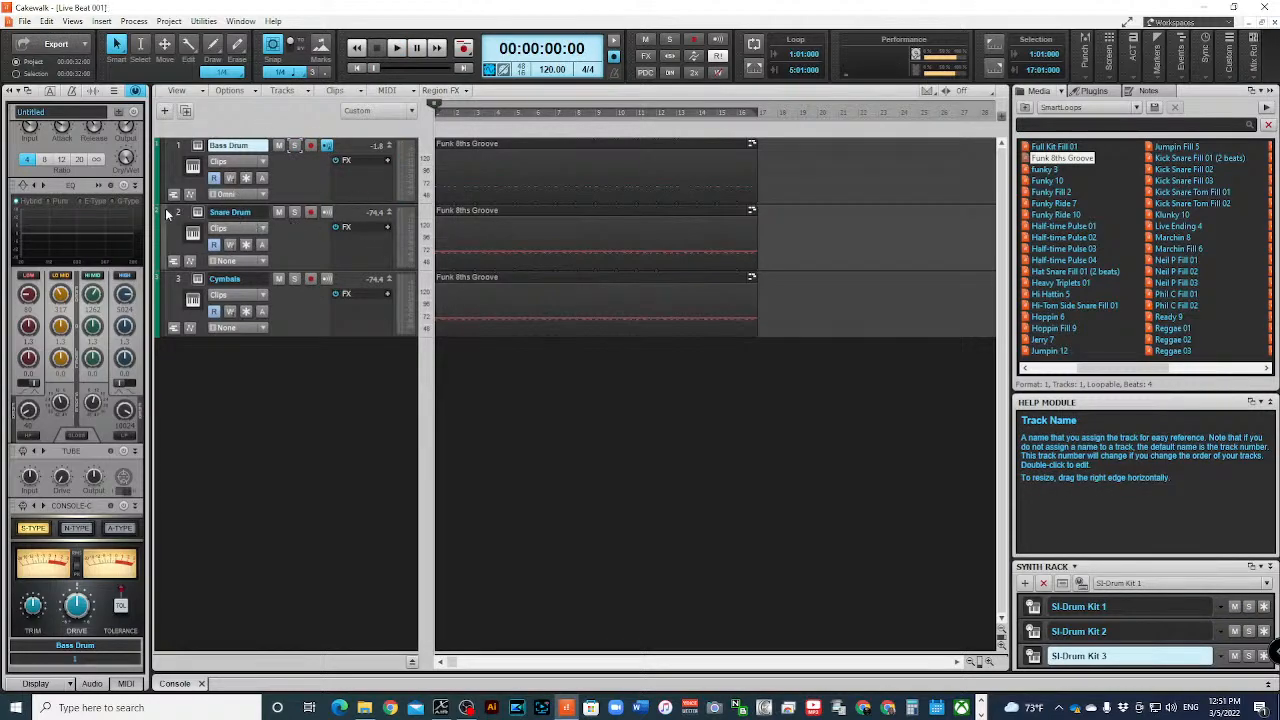
- Open the Snare Drum track's clip in a maximized Piano Roll and delete all its C3 kick notes
click(177, 216)
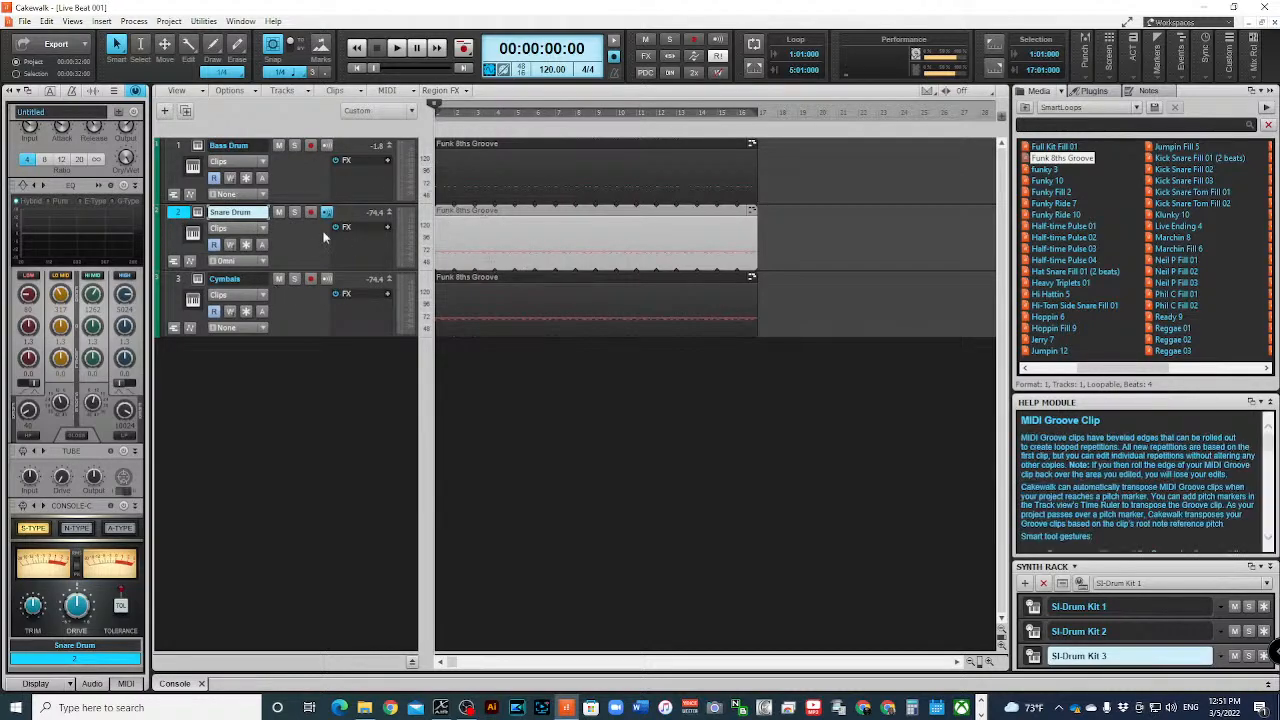
double_click(513, 212)
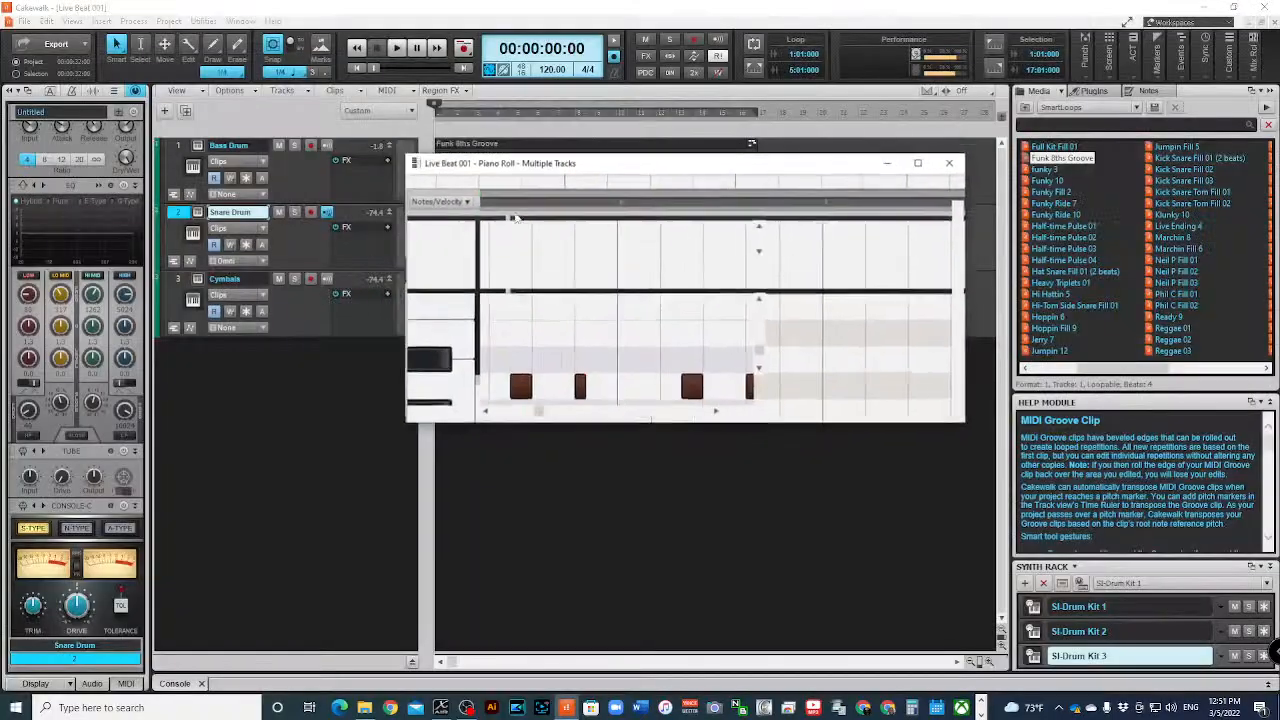
click(927, 167)
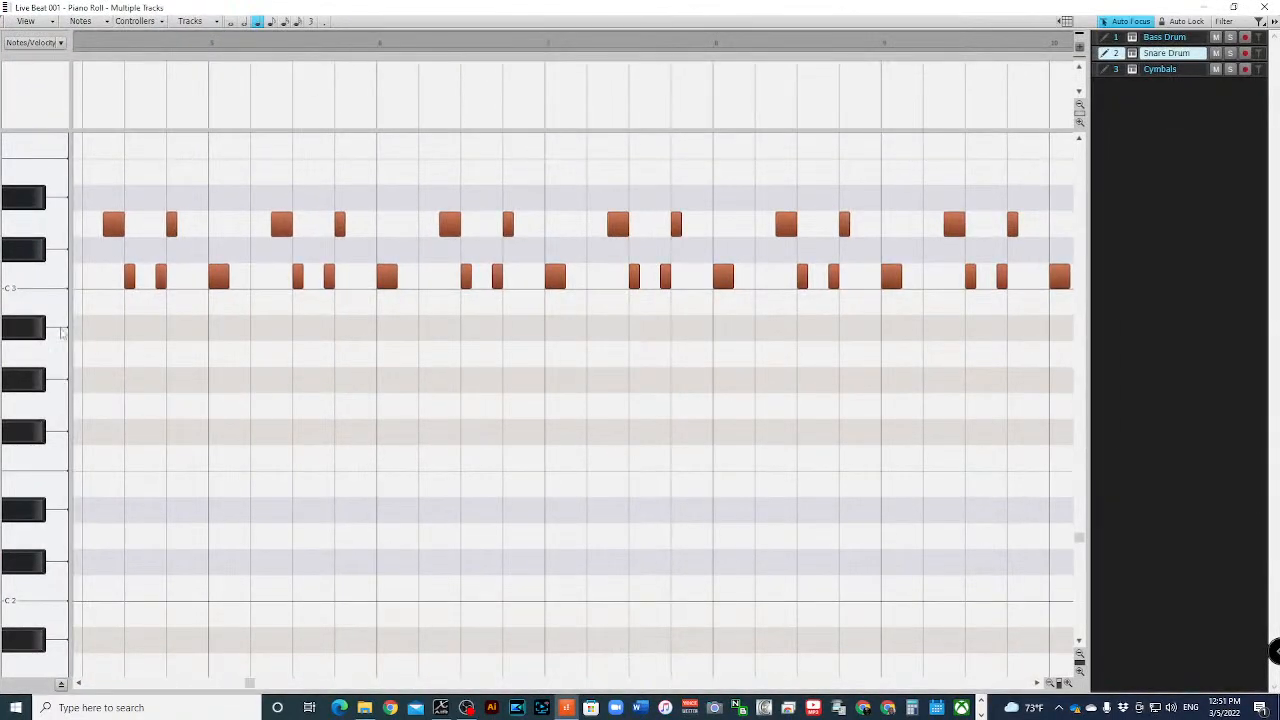
click(52, 278)
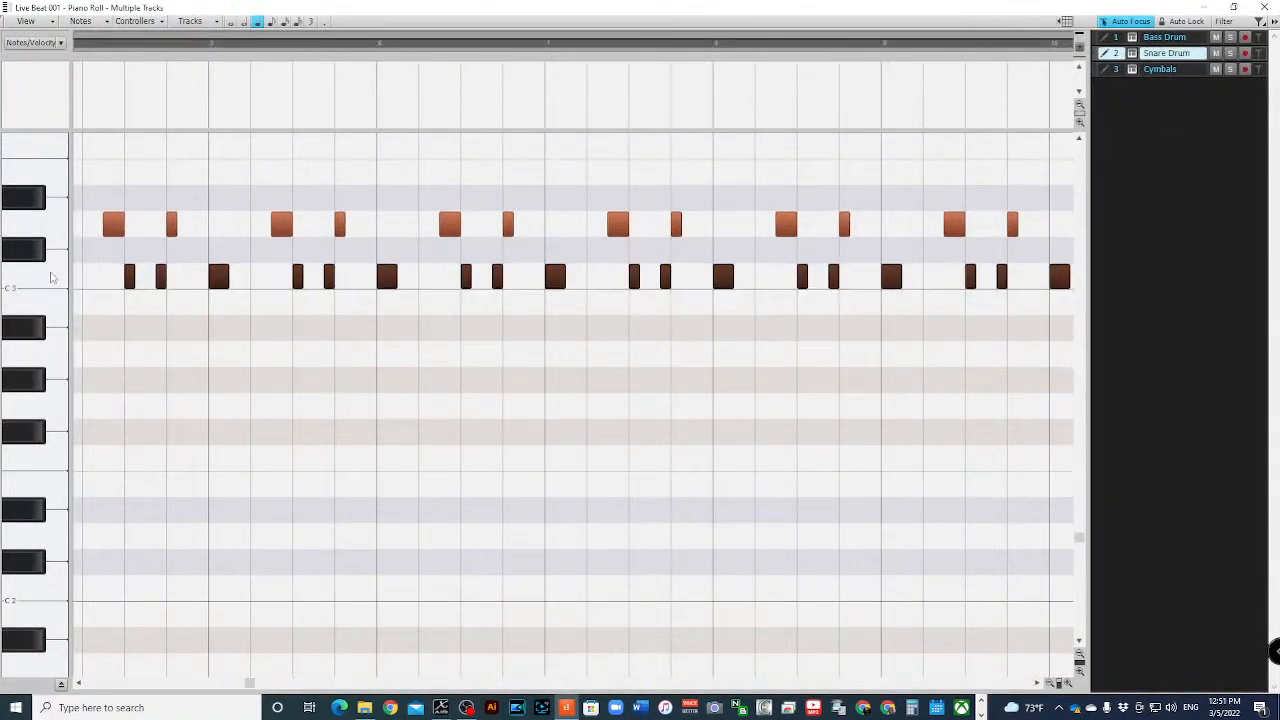
key(Delete)
- Delete all F#3 hi-hat notes from the Snare Drum track and close the Piano Roll
scroll(52, 278, up, 3)
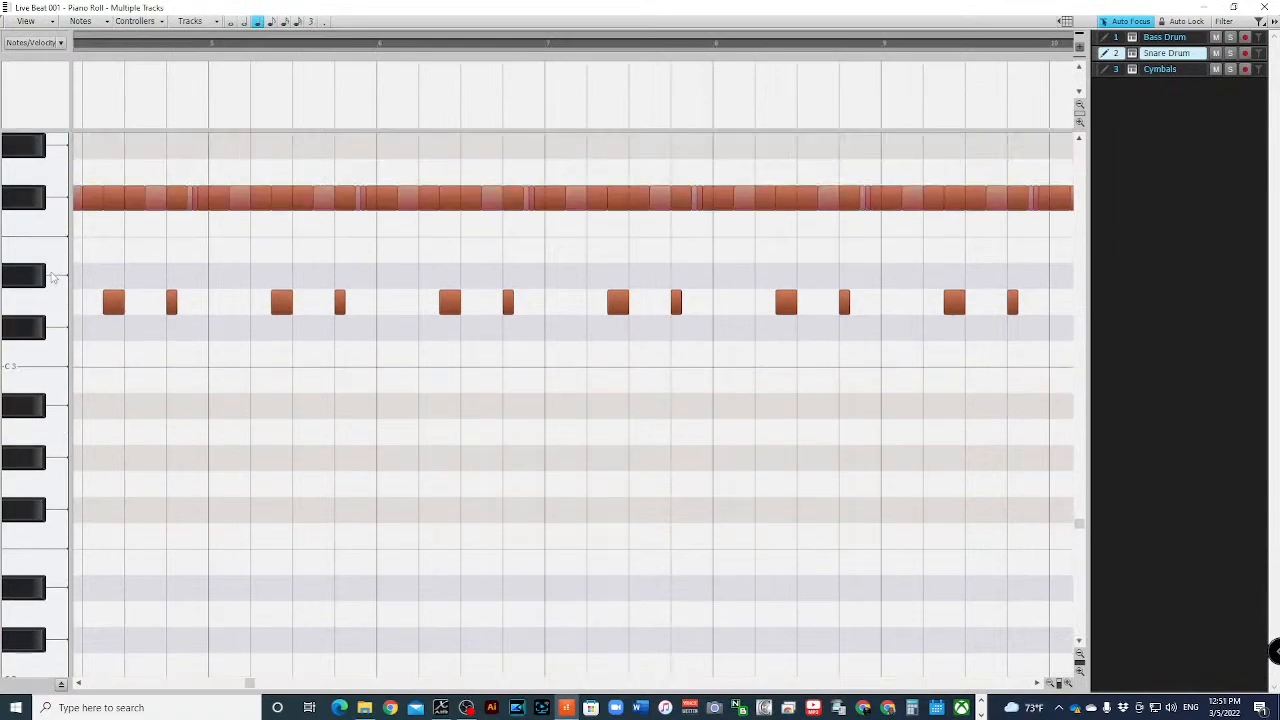
click(40, 201)
key(Delete)
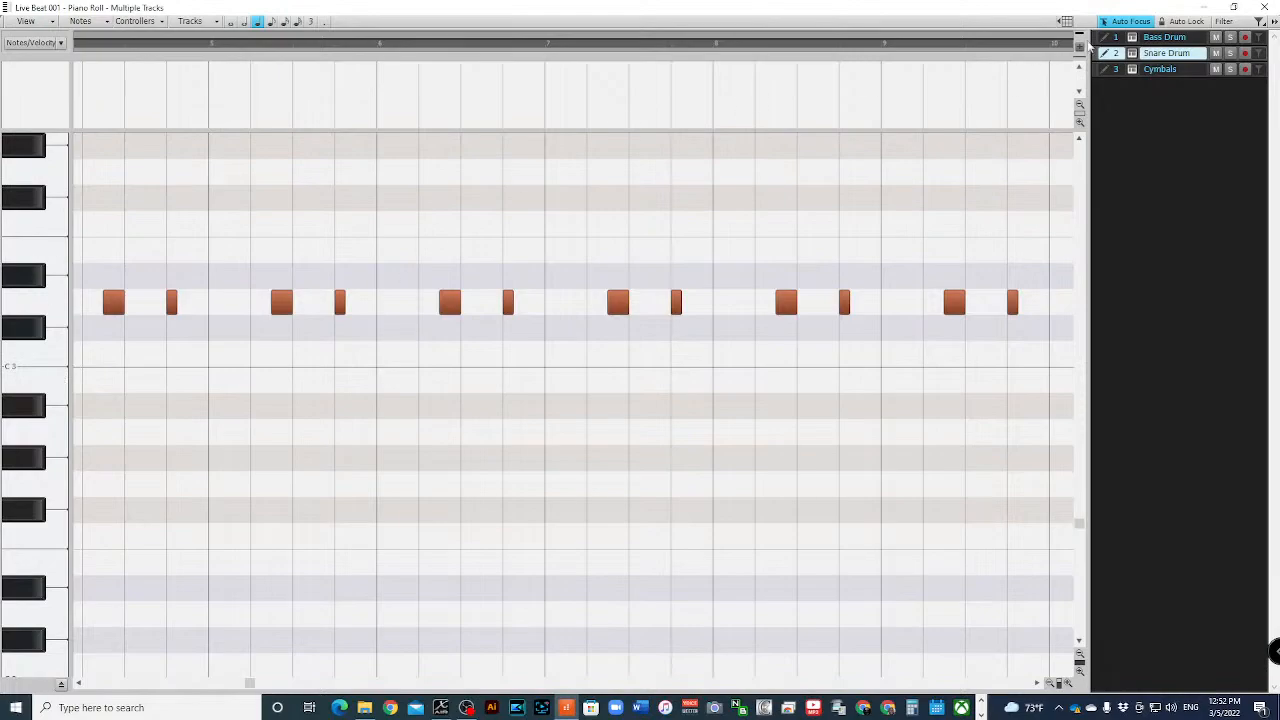
click(1264, 7)
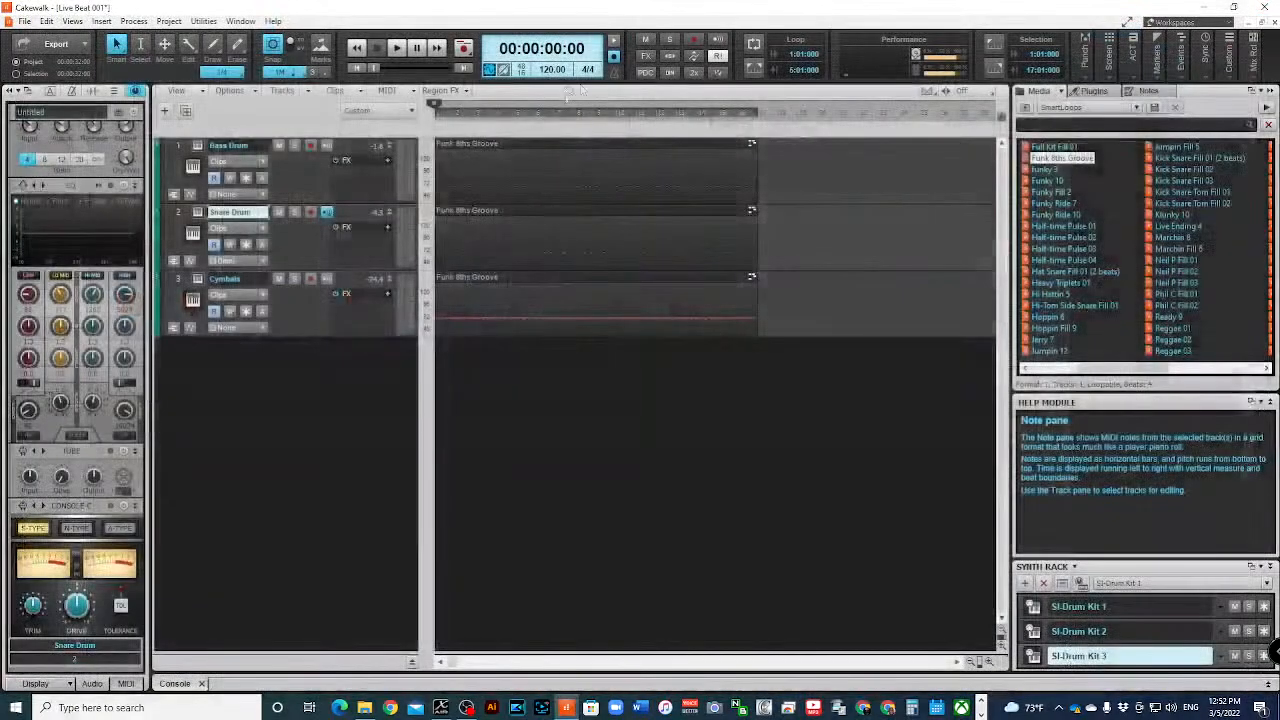
- Solo the Snare Drum track, play back its remaining notes and stop playback
click(296, 213)
key(b)
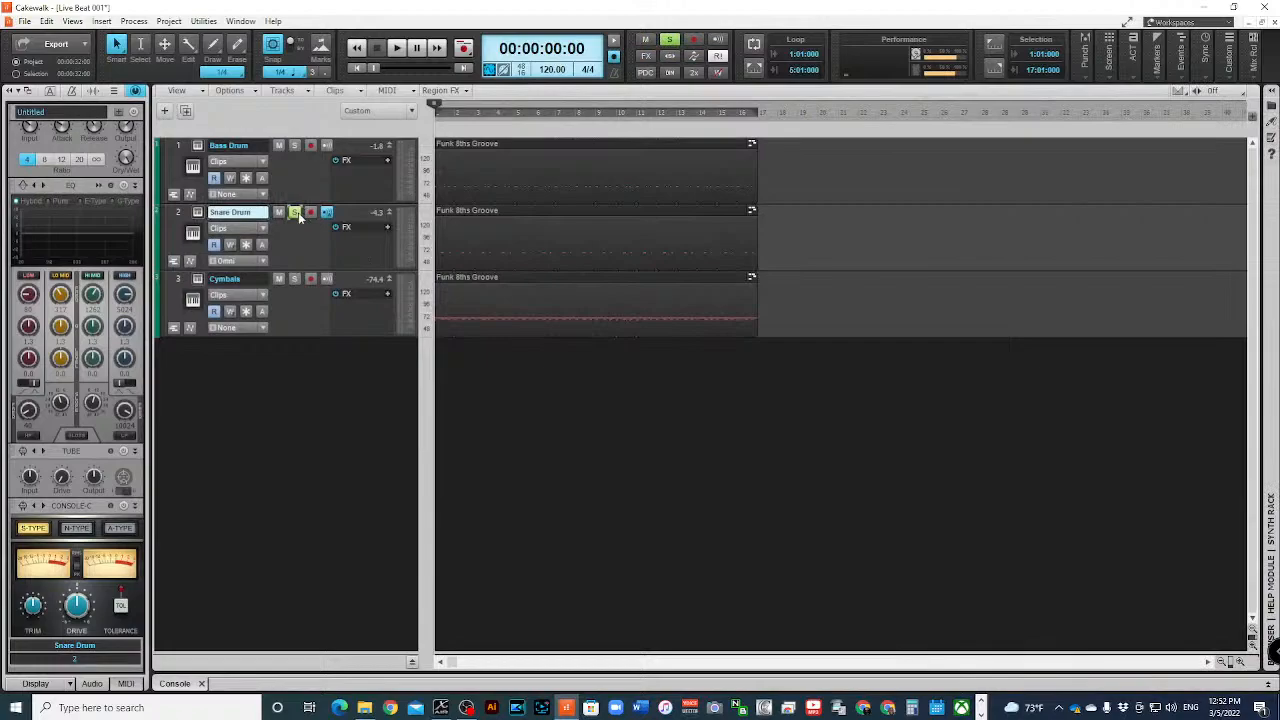
key(v)
key(v)
key(space)
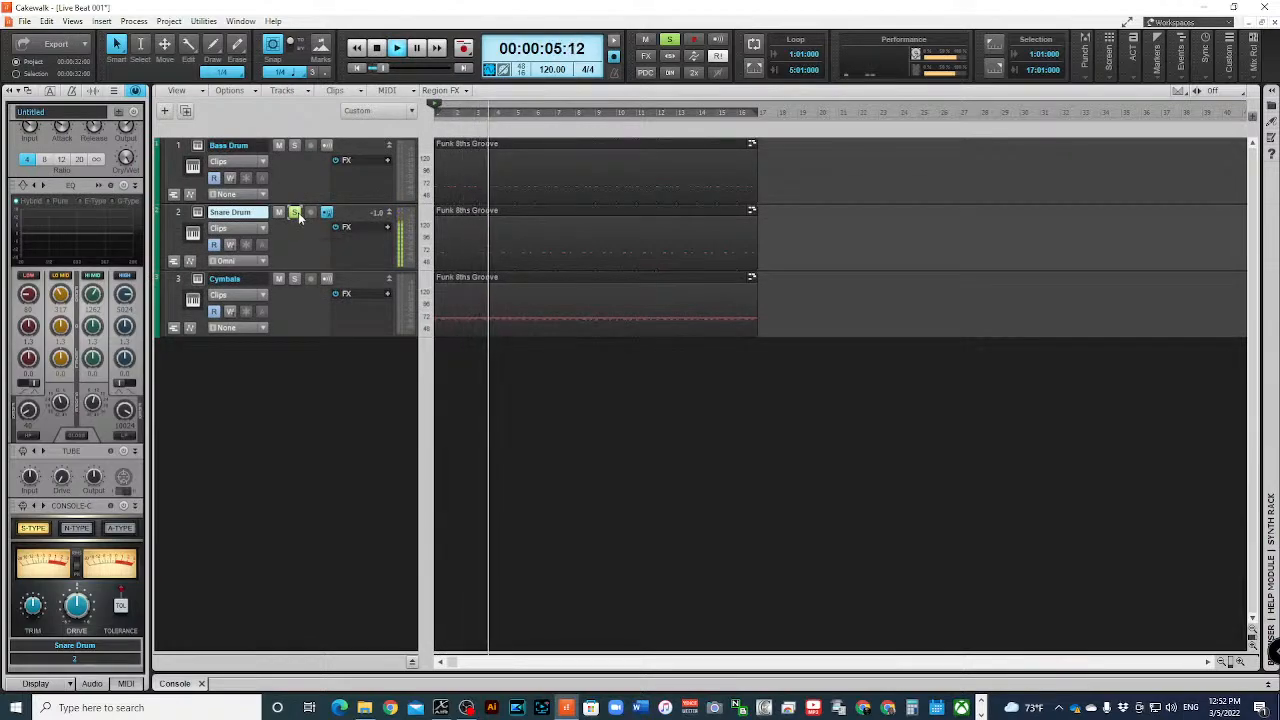
key(b)
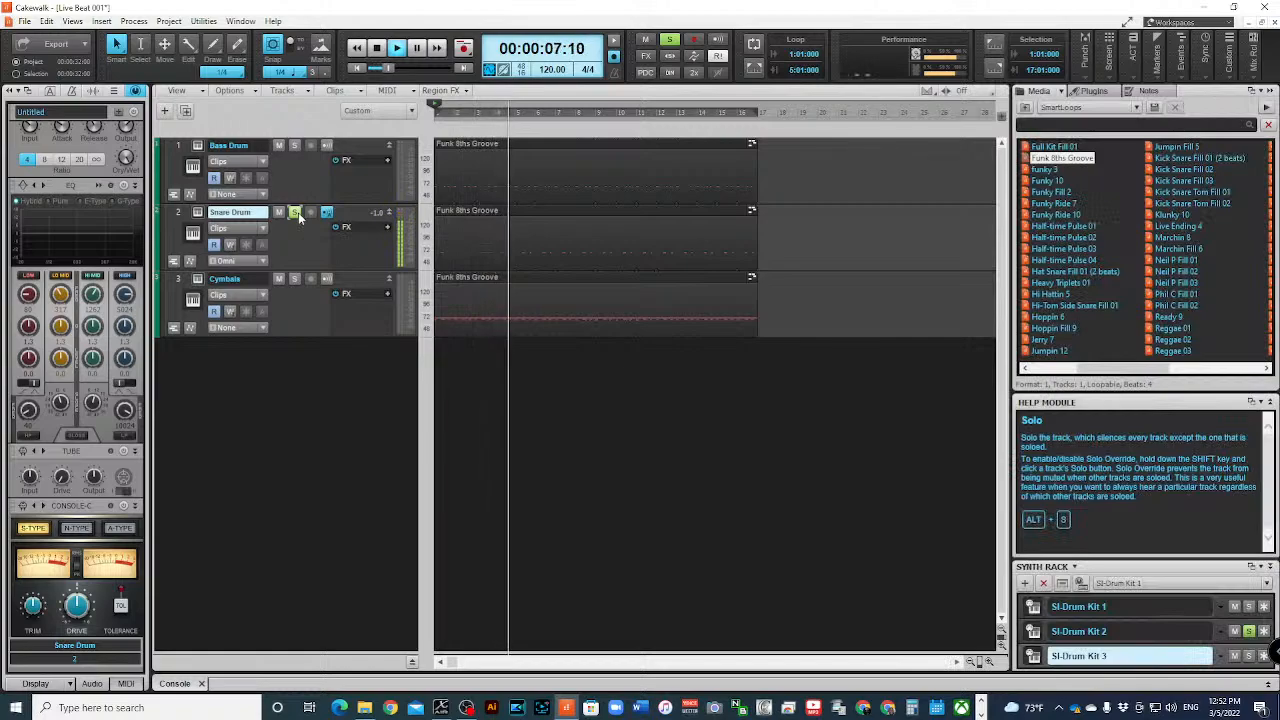
key(space)
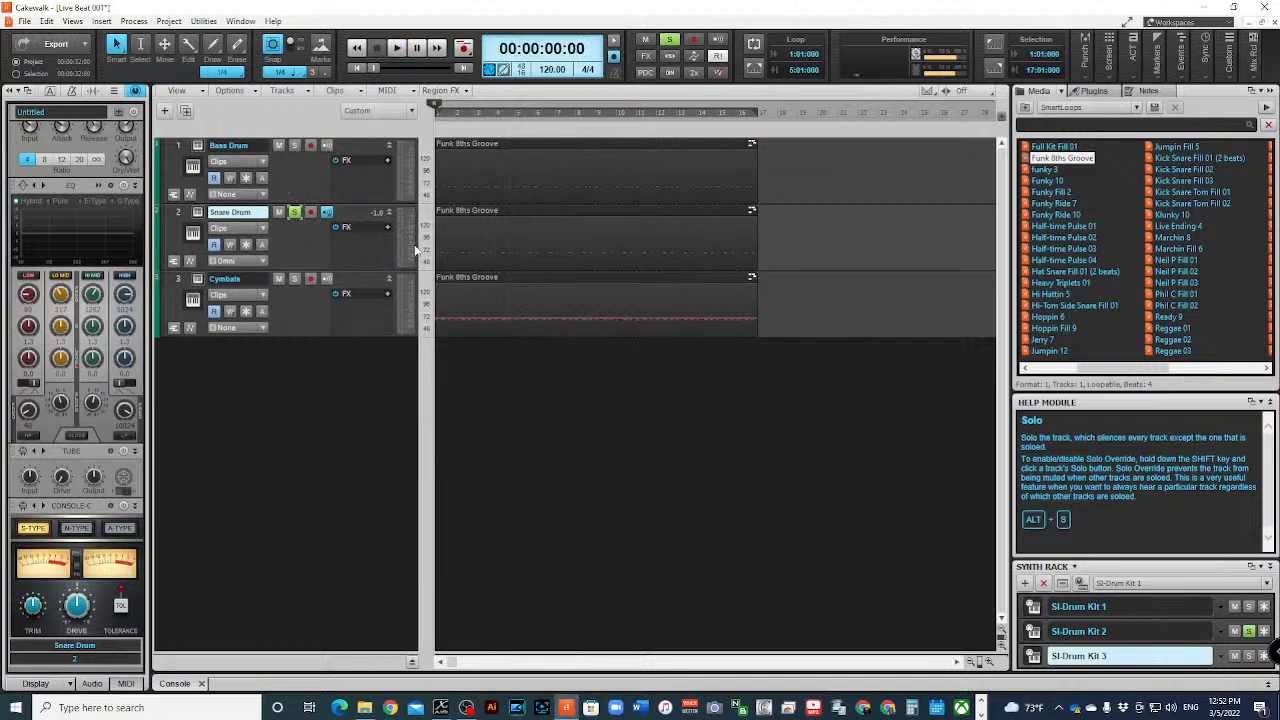
- Release the Snare Drum solo, open the Cymbals clip in a maximized Piano Roll and delete all its C3 kick notes
click(294, 213)
double_click(462, 280)
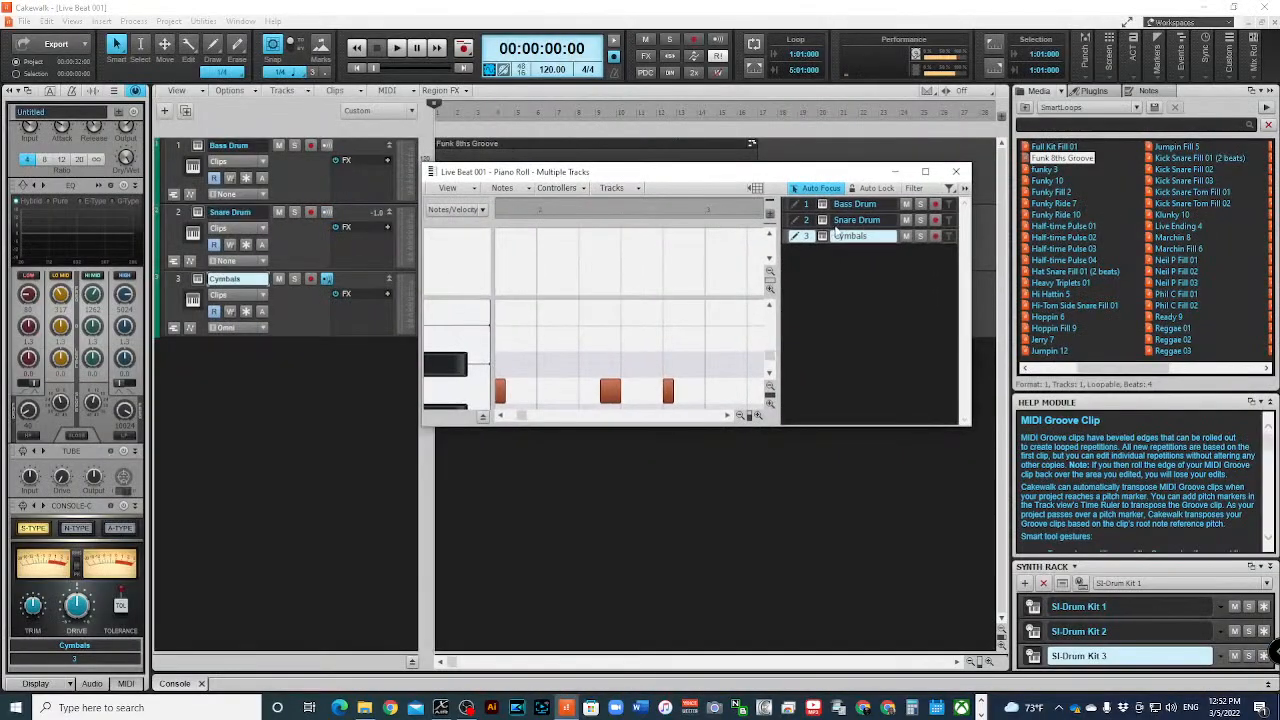
click(925, 171)
click(58, 278)
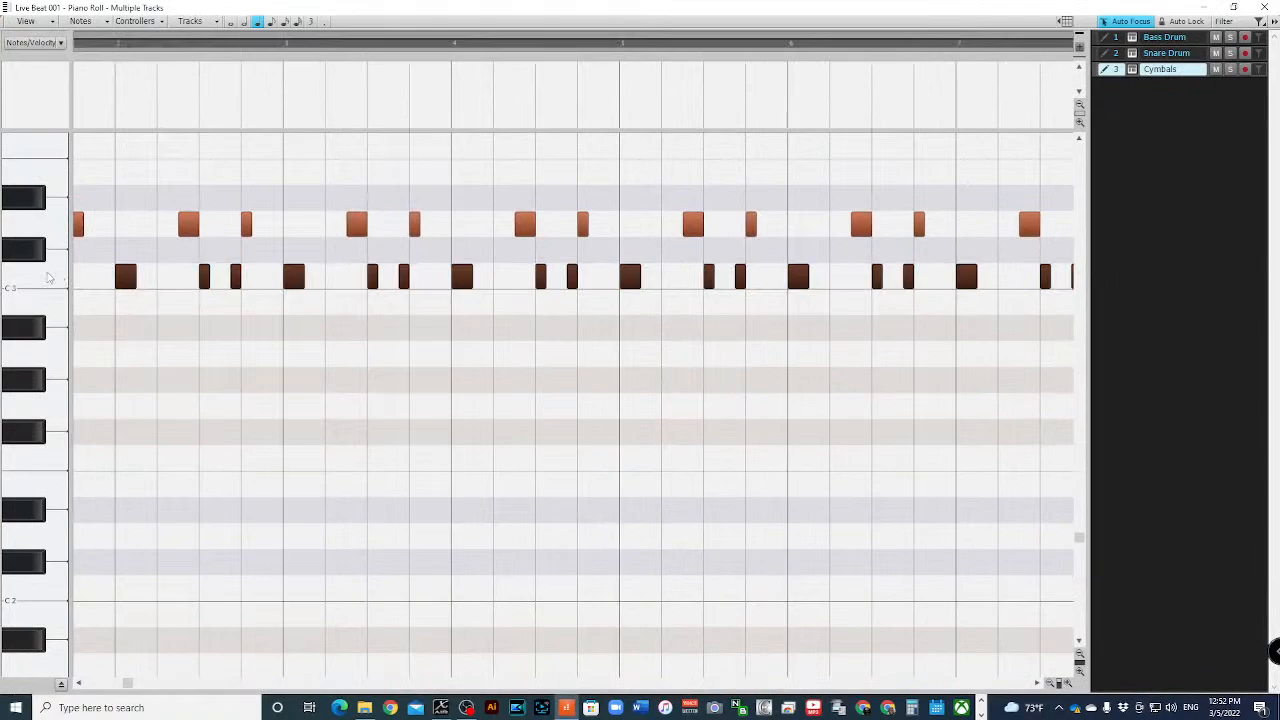
key(Delete)
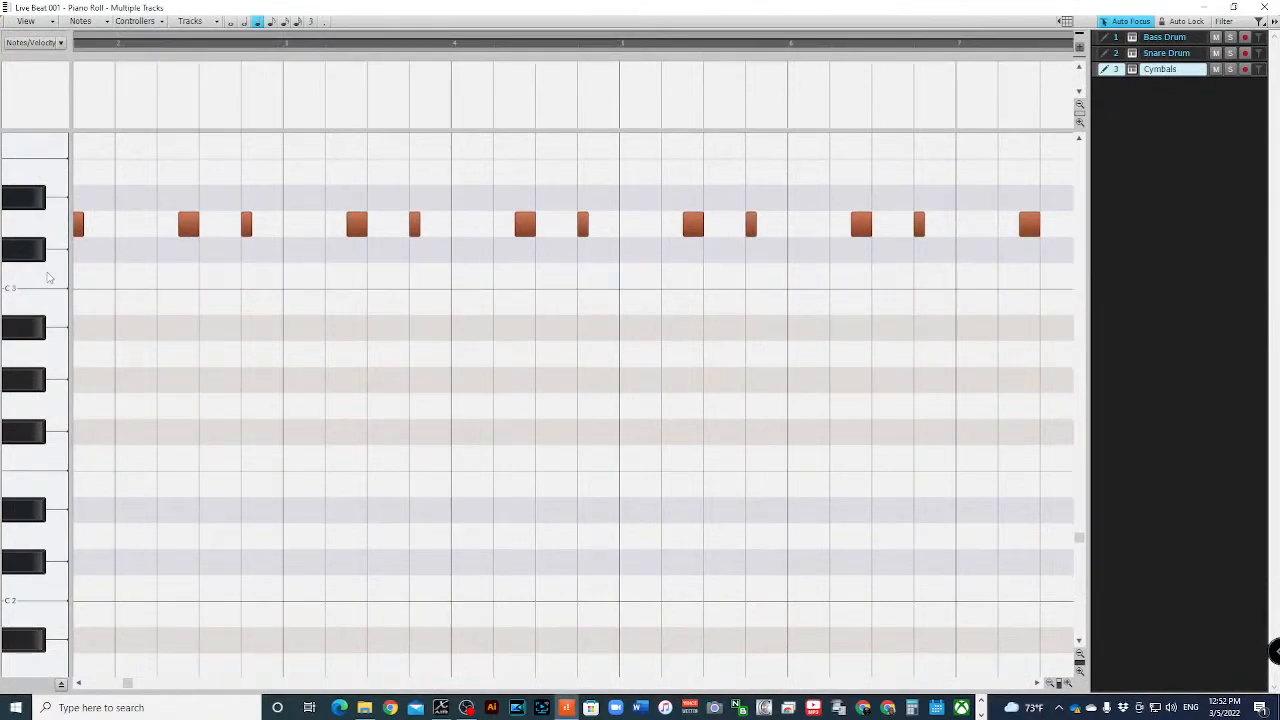
- Delete all D3 snare notes from the Cymbals track and close the Piano Roll
click(30, 230)
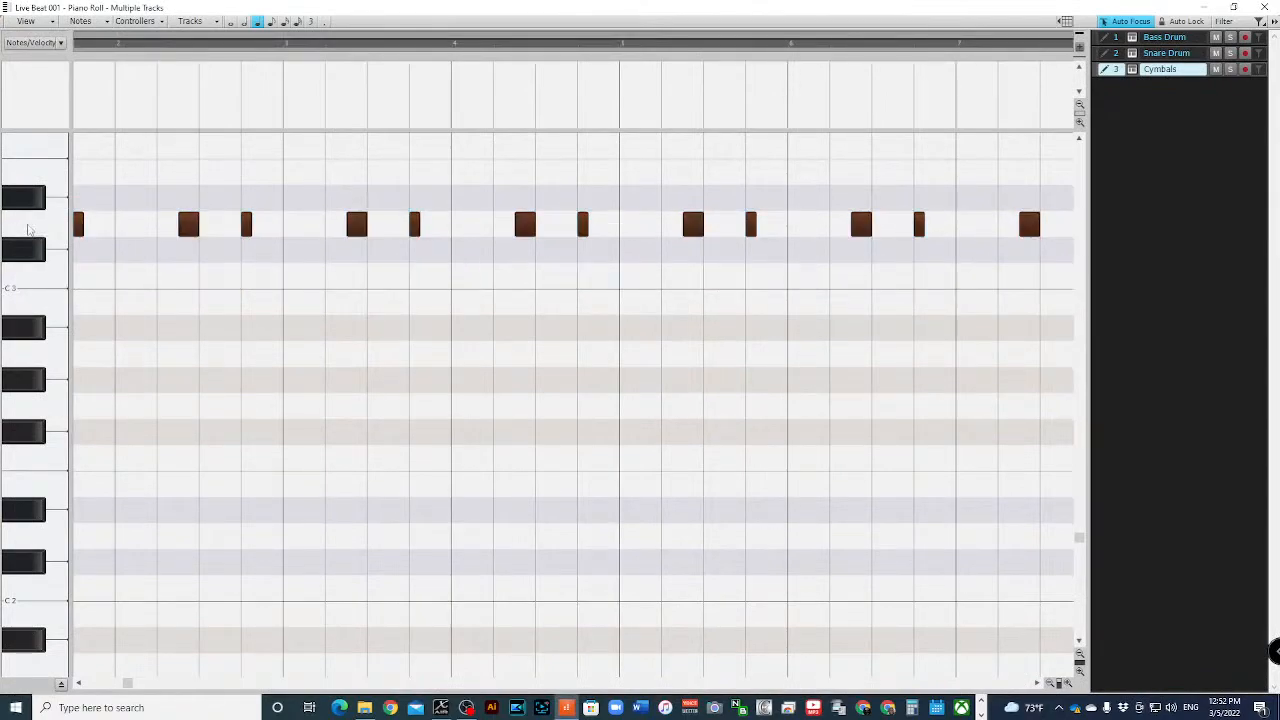
key(Delete)
scroll(30, 230, up, 3)
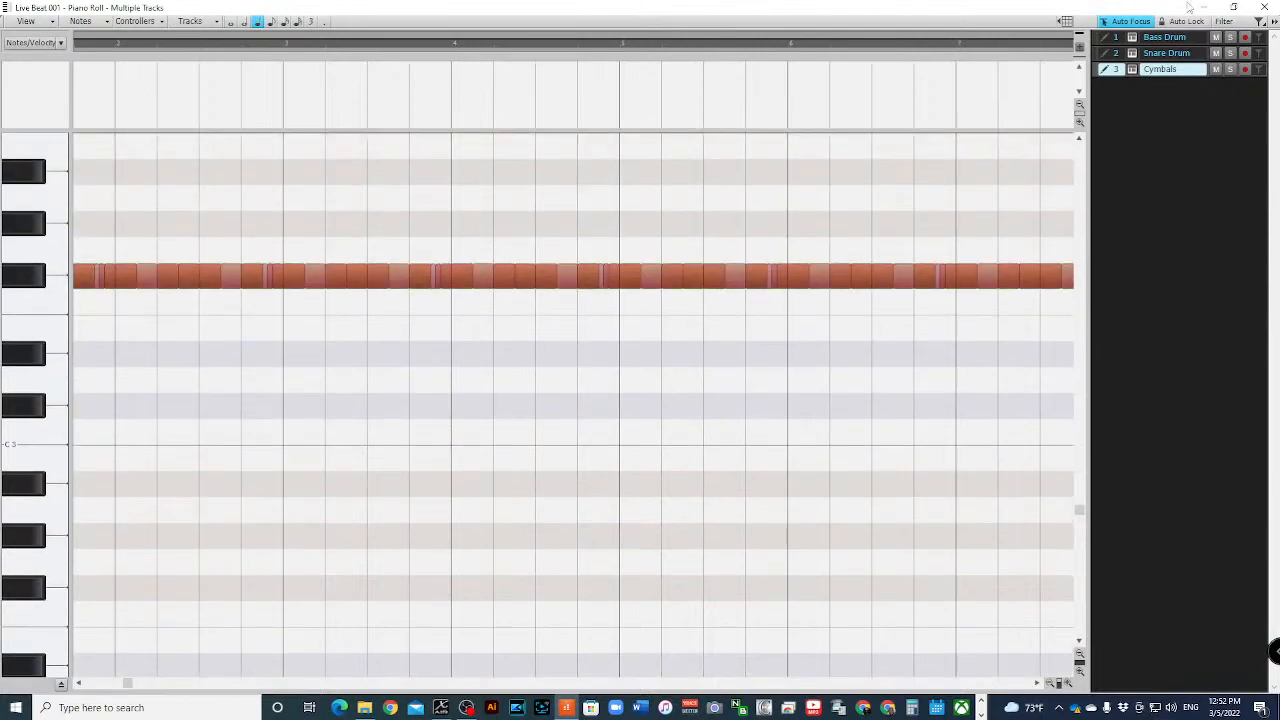
click(1264, 7)
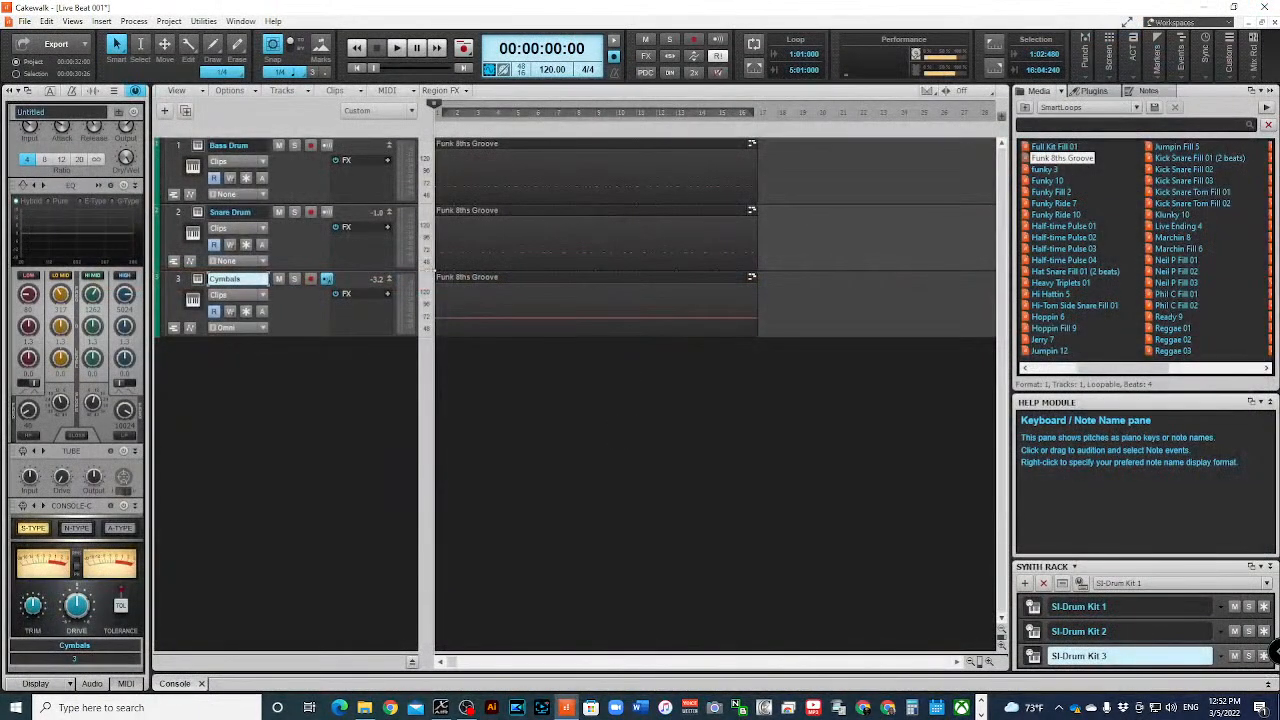
- Play back the three drum tracks together, stop playback and minimize the Bass Drum, Snare Drum and Cymbals track strips
click(397, 48)
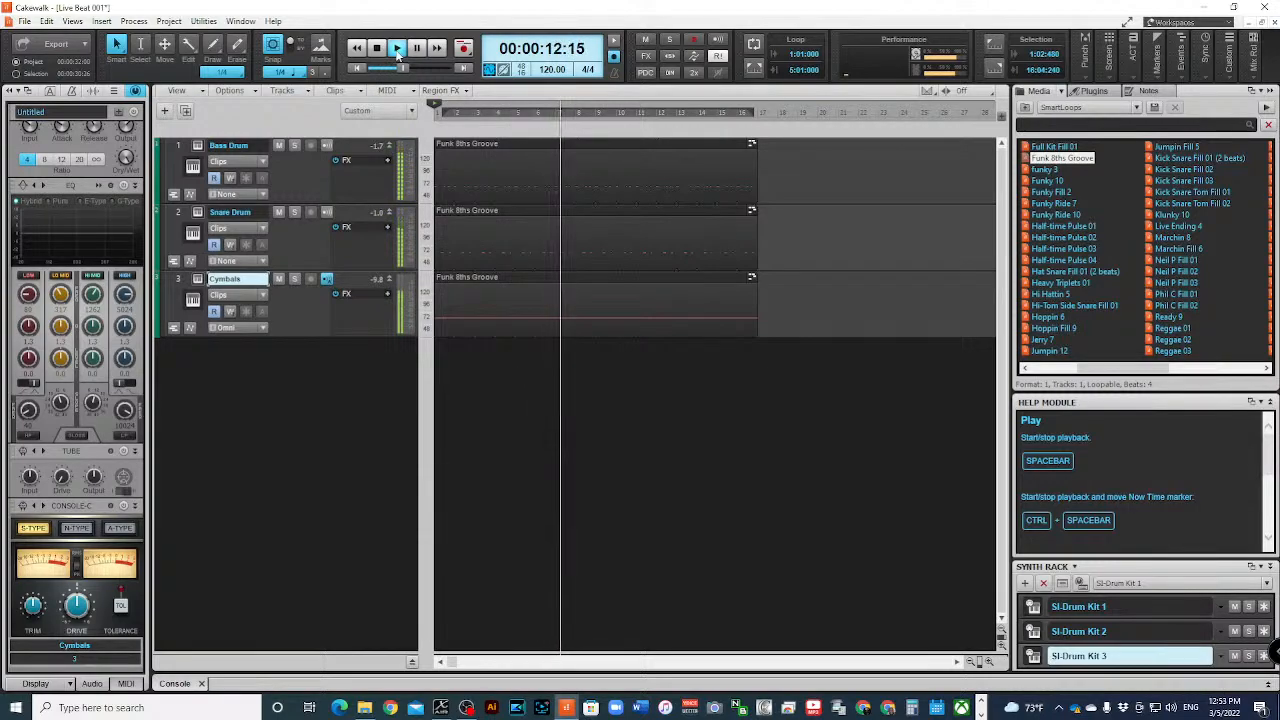
click(397, 53)
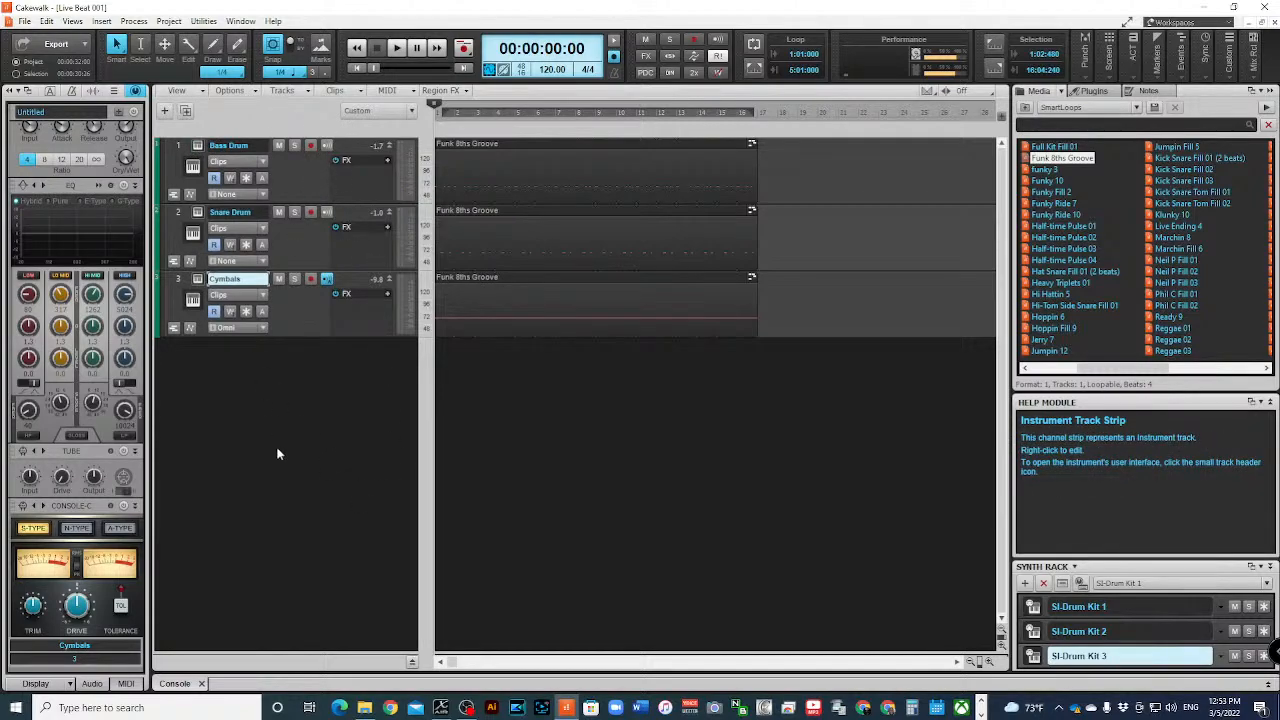
click(391, 146)
click(391, 162)
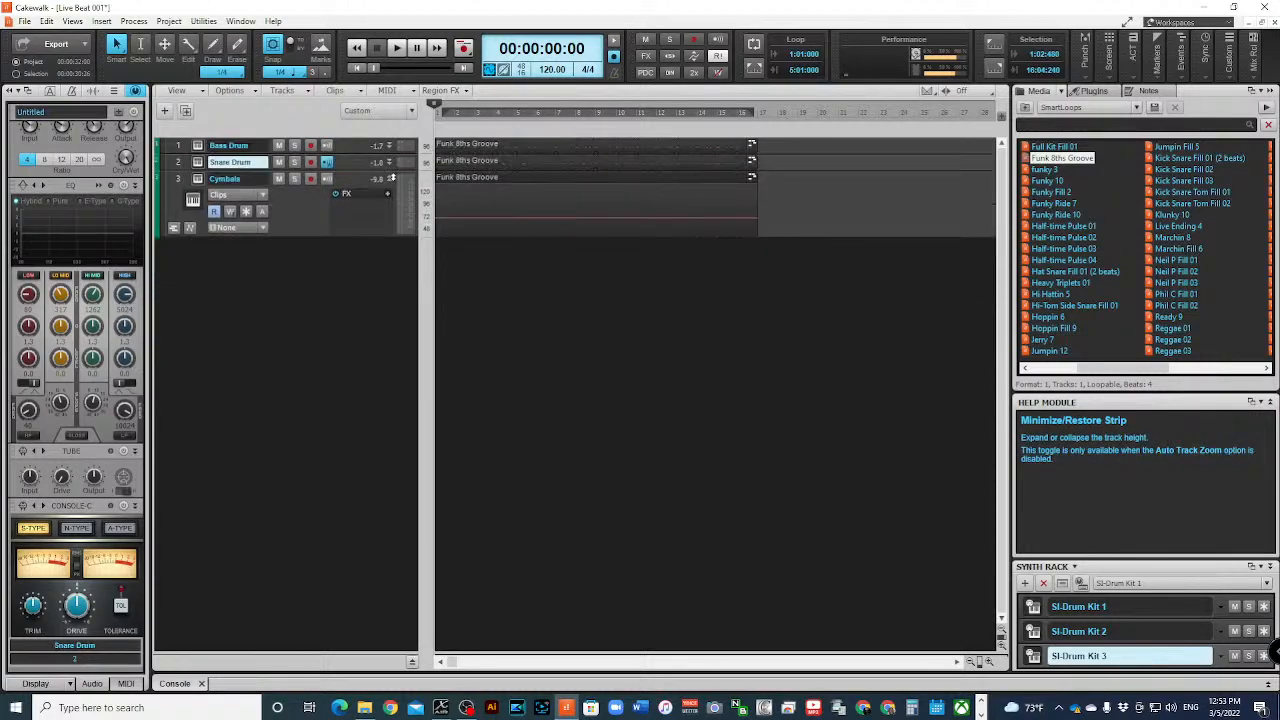
click(391, 178)
- Insert a track folder and move the Bass Drum, Snare Drum and Cymbals tracks into it together
right_click(211, 226)
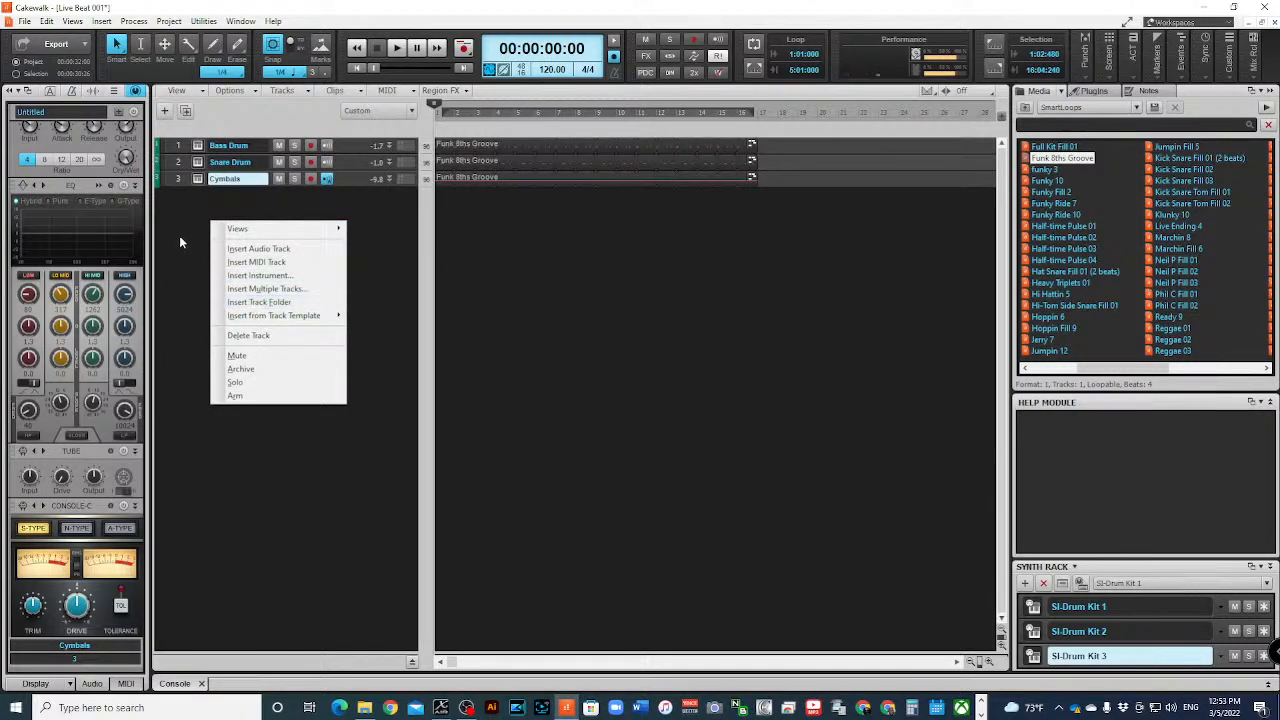
right_click(179, 235)
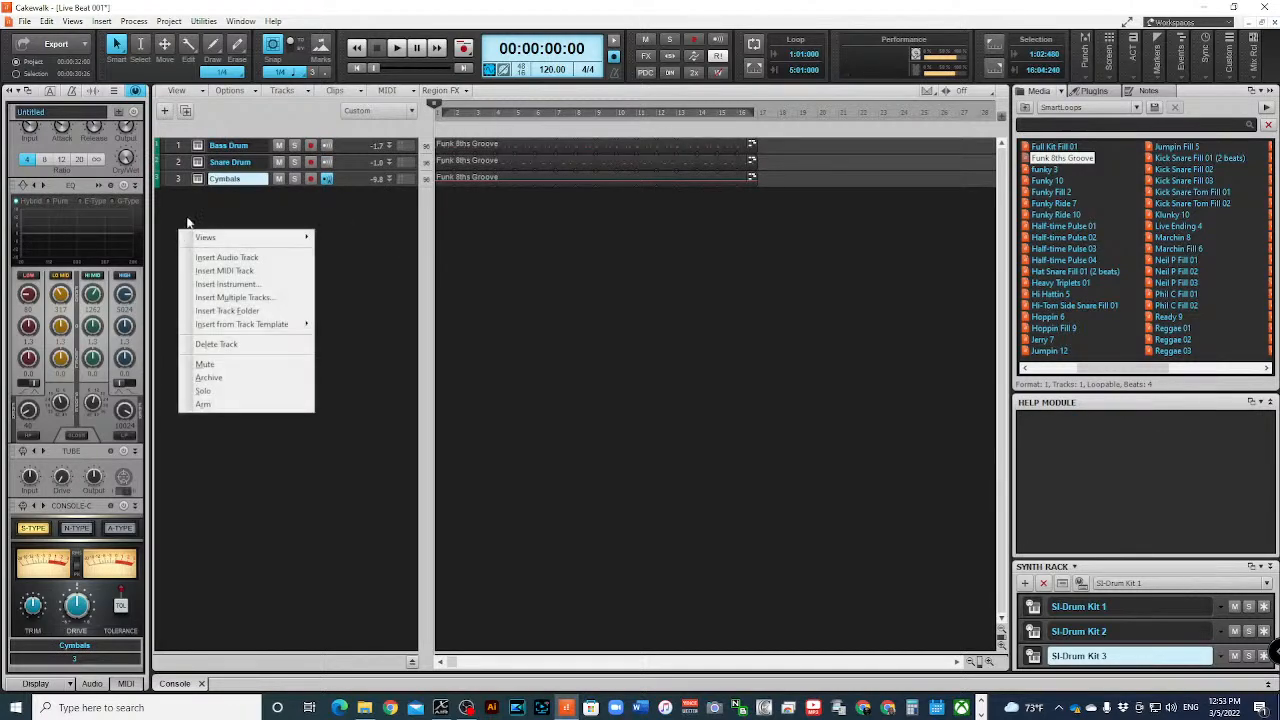
click(262, 312)
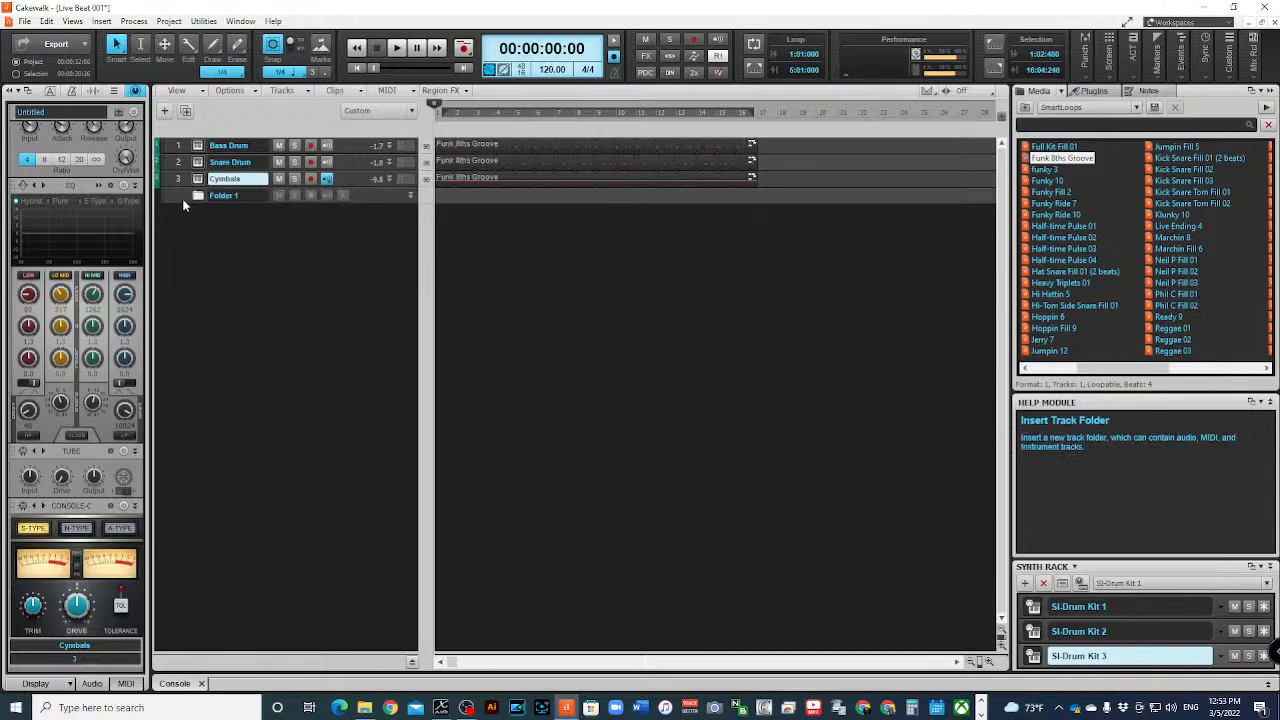
drag(178, 193, 170, 141)
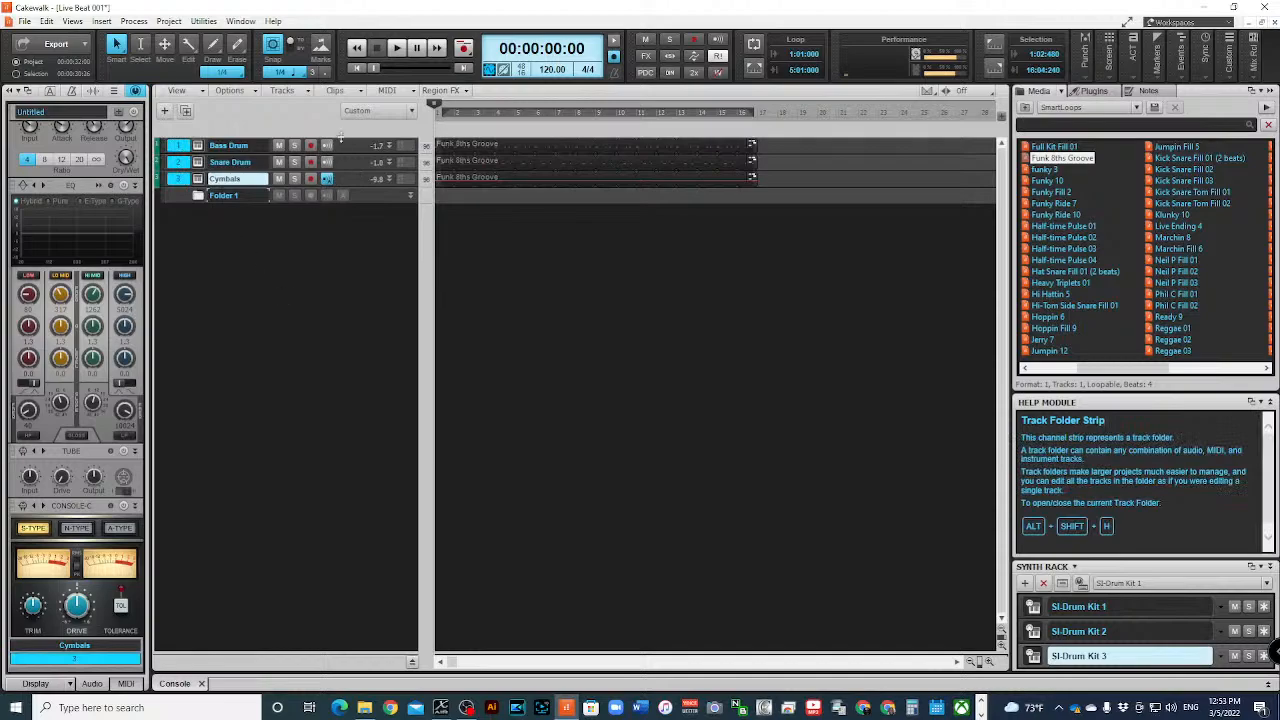
click(164, 146)
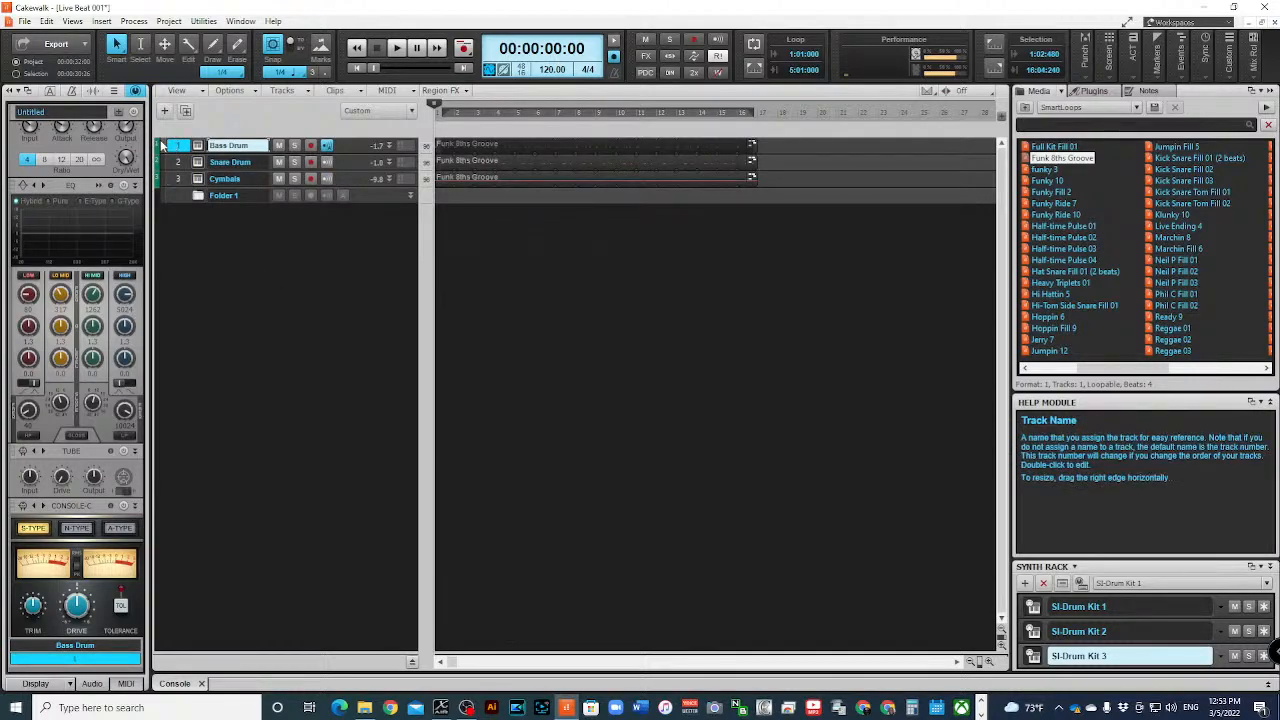
ctrl+click(180, 162)
ctrl+click(180, 178)
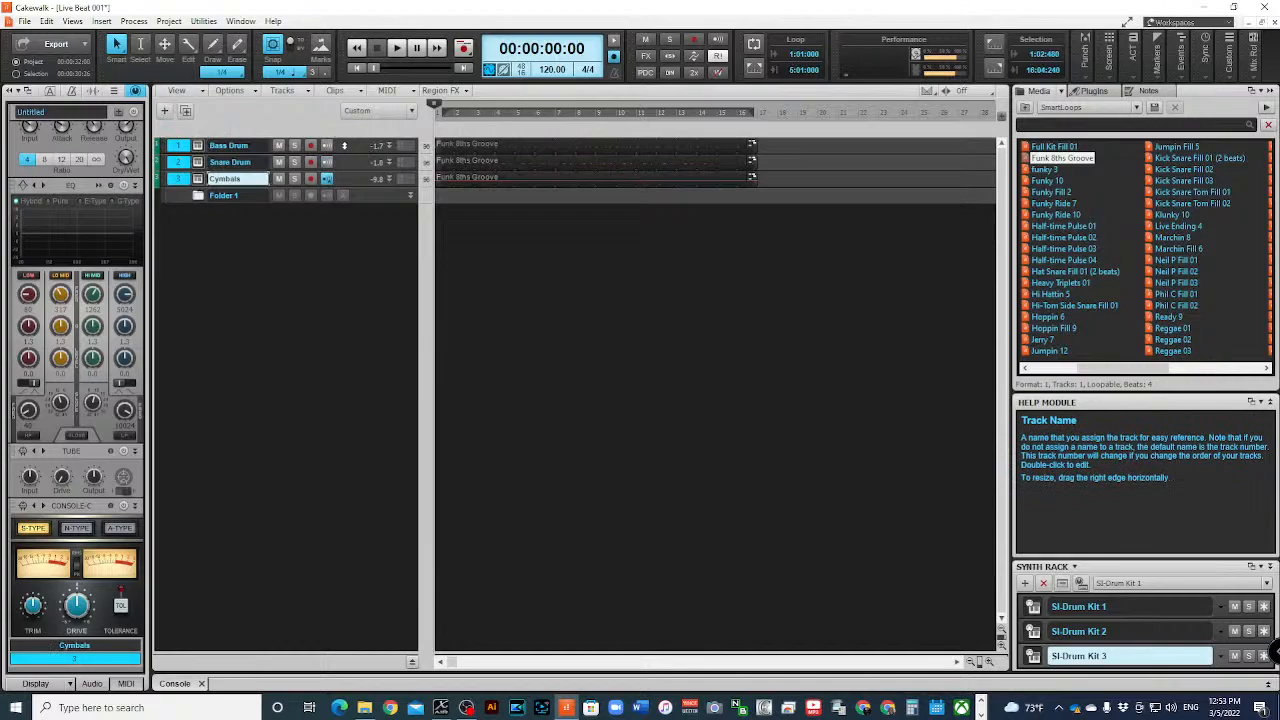
drag(344, 146, 345, 197)
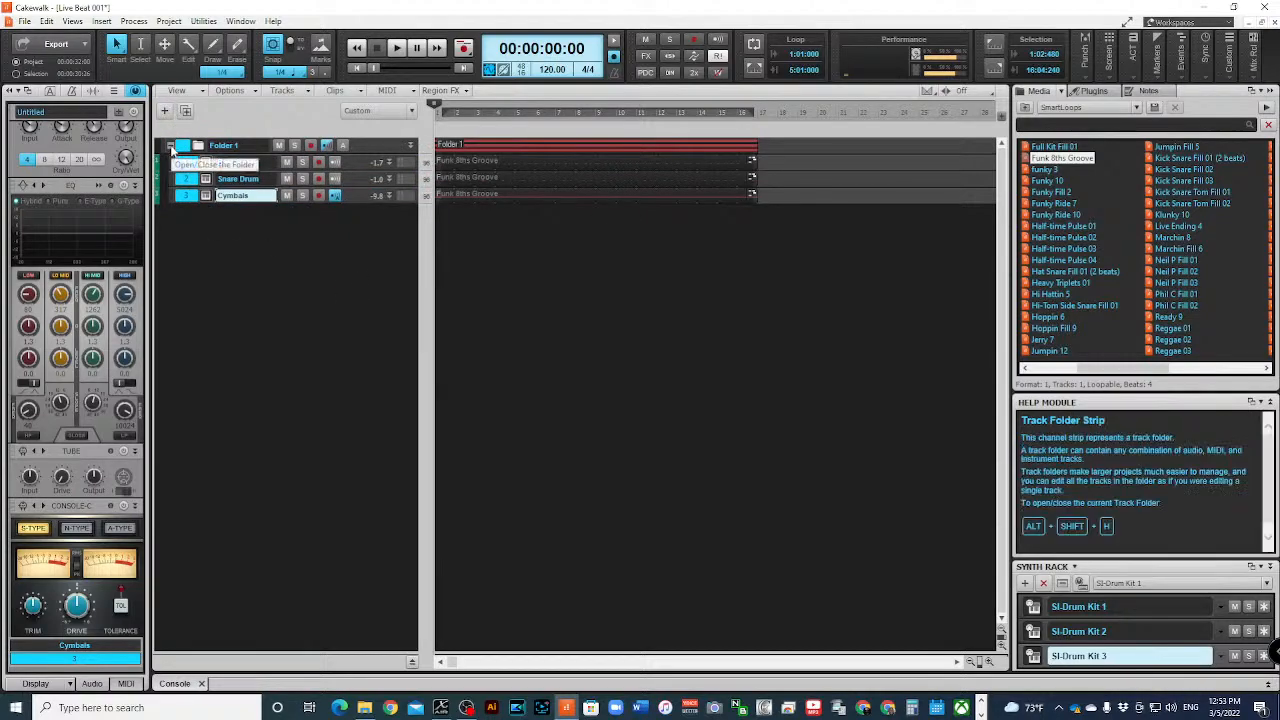
- Try out the folder by collapsing and reopening it, and switching its mute and solo on and off
click(171, 146)
click(171, 146)
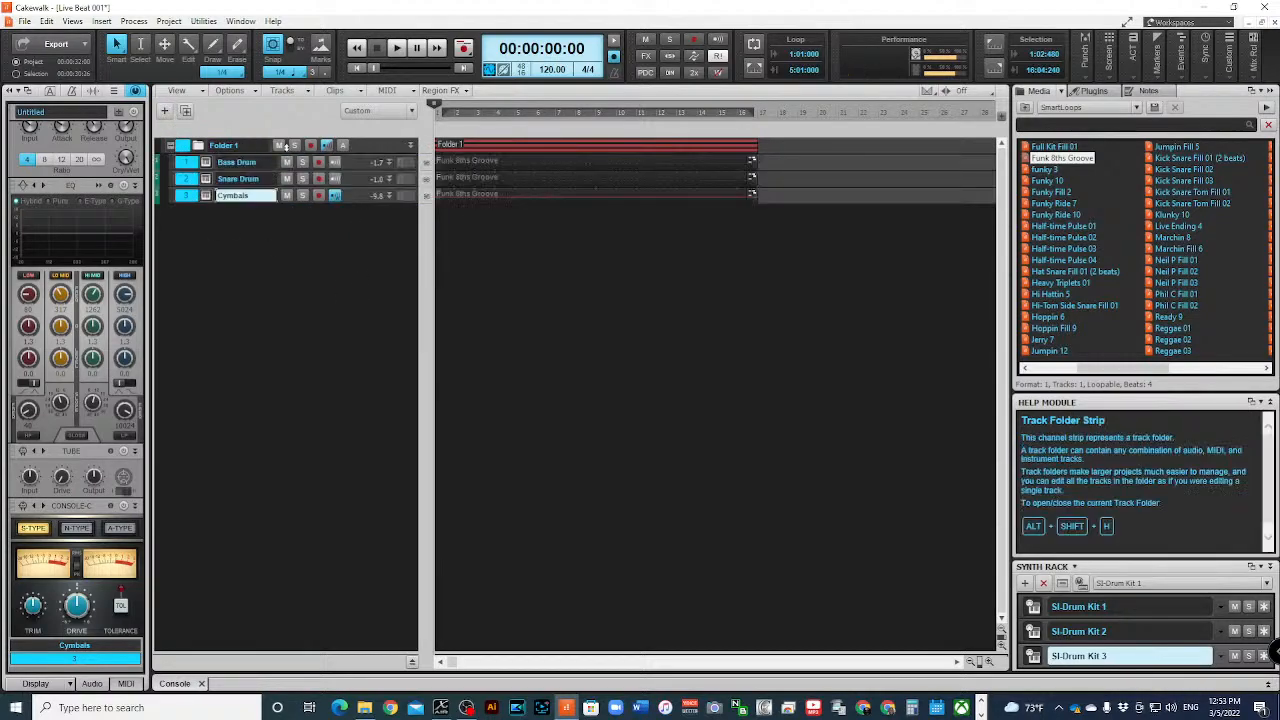
click(281, 146)
click(281, 146)
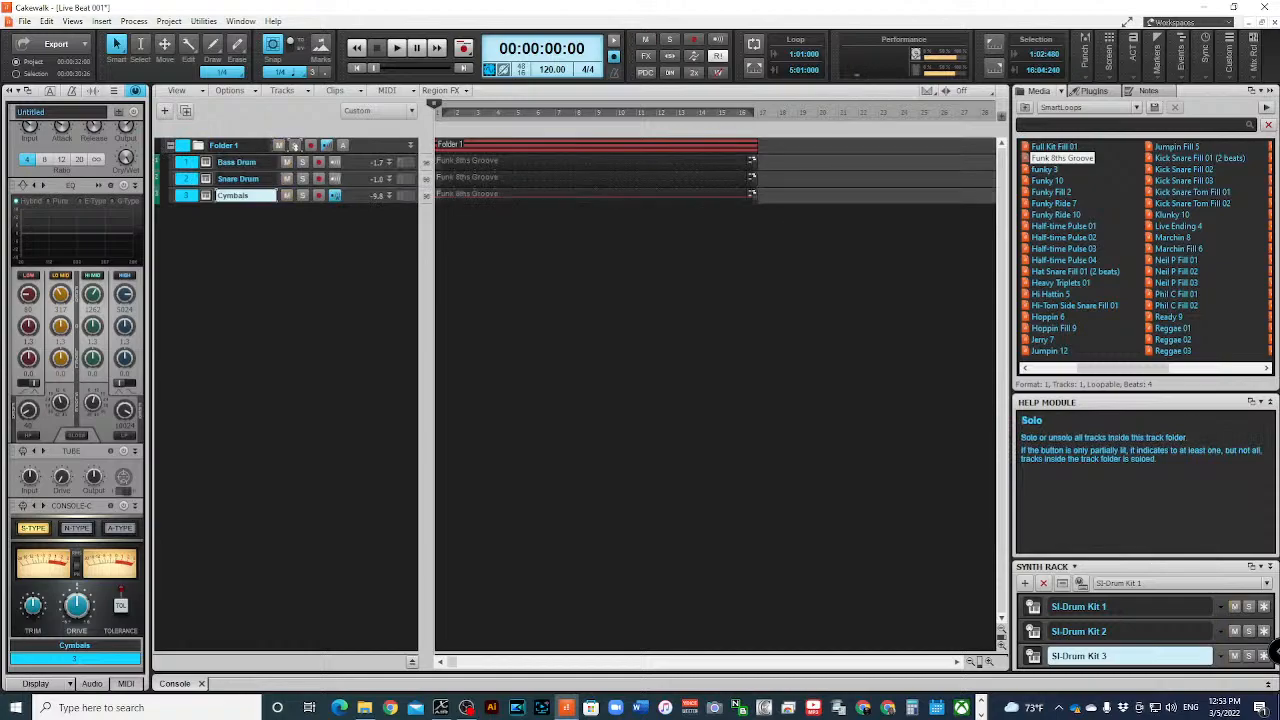
click(295, 146)
click(295, 147)
- Collapse the track folder and rename it Drums
click(170, 147)
double_click(260, 145)
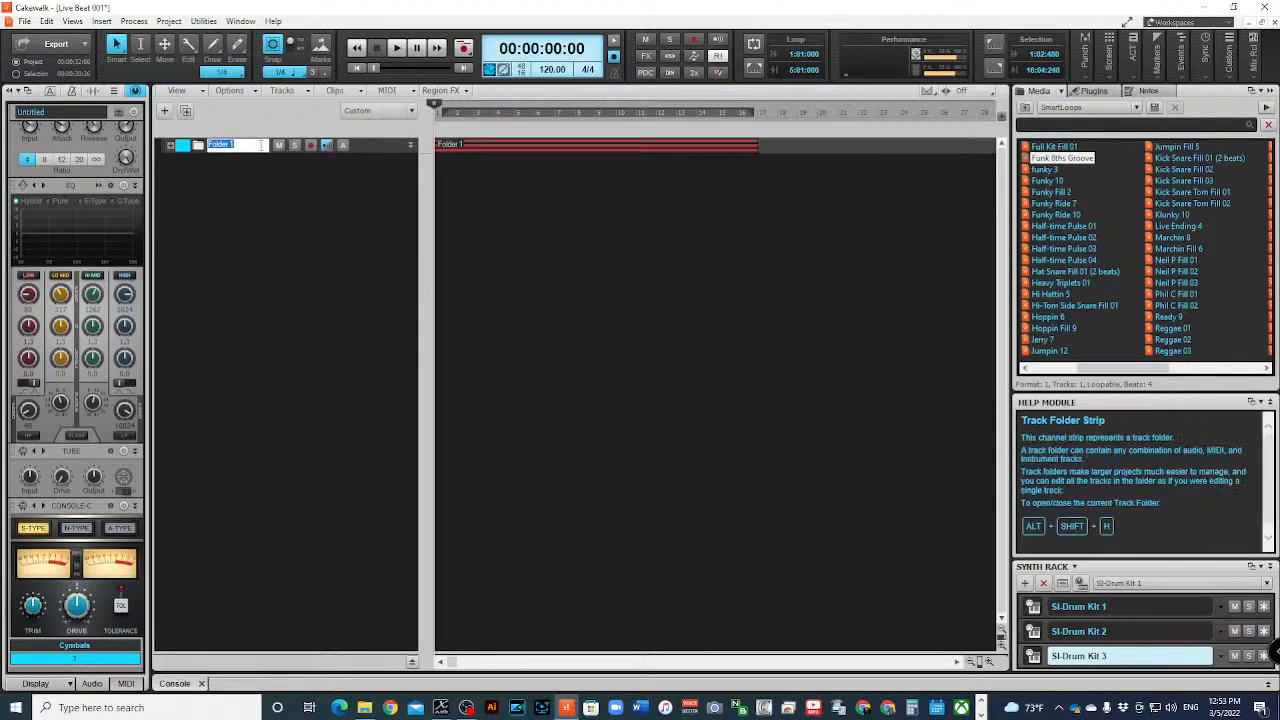
text(Drums)
key(Return)
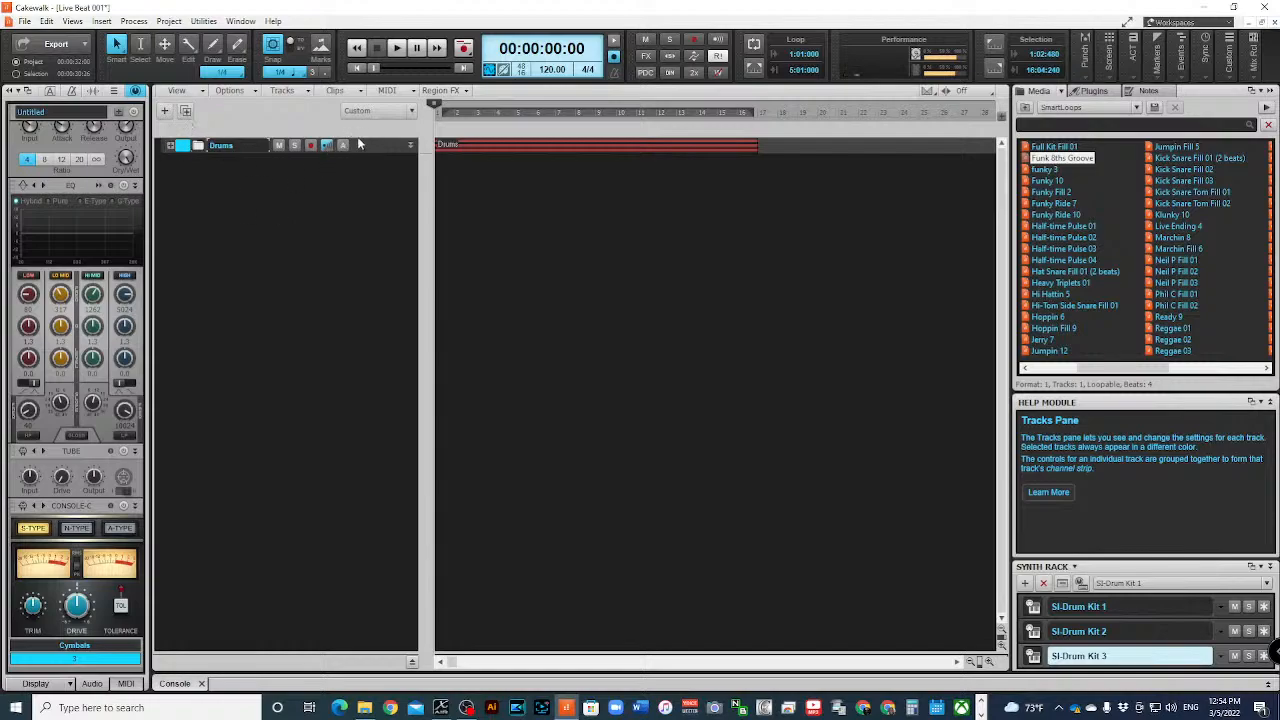
- Switch the inspector from ProChannel to the channel strips and insert one SI-Bass Guitar instrument track with Omni input
click(134, 91)
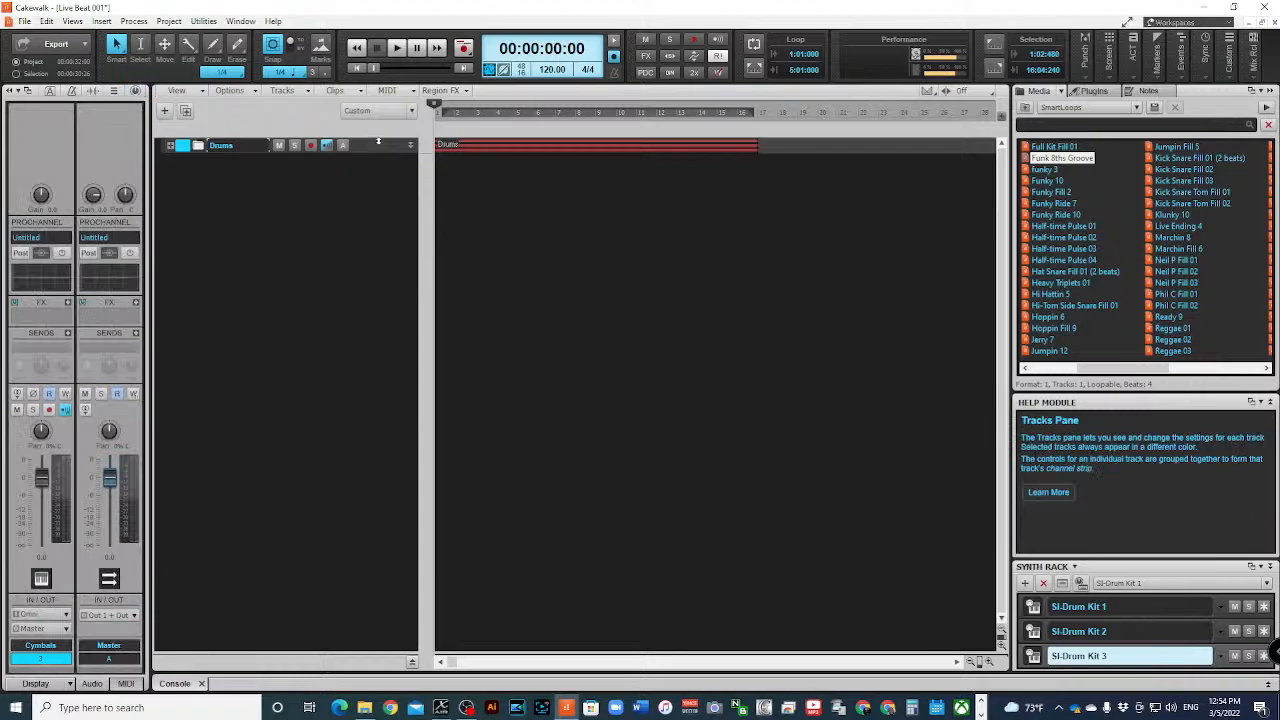
right_click(232, 182)
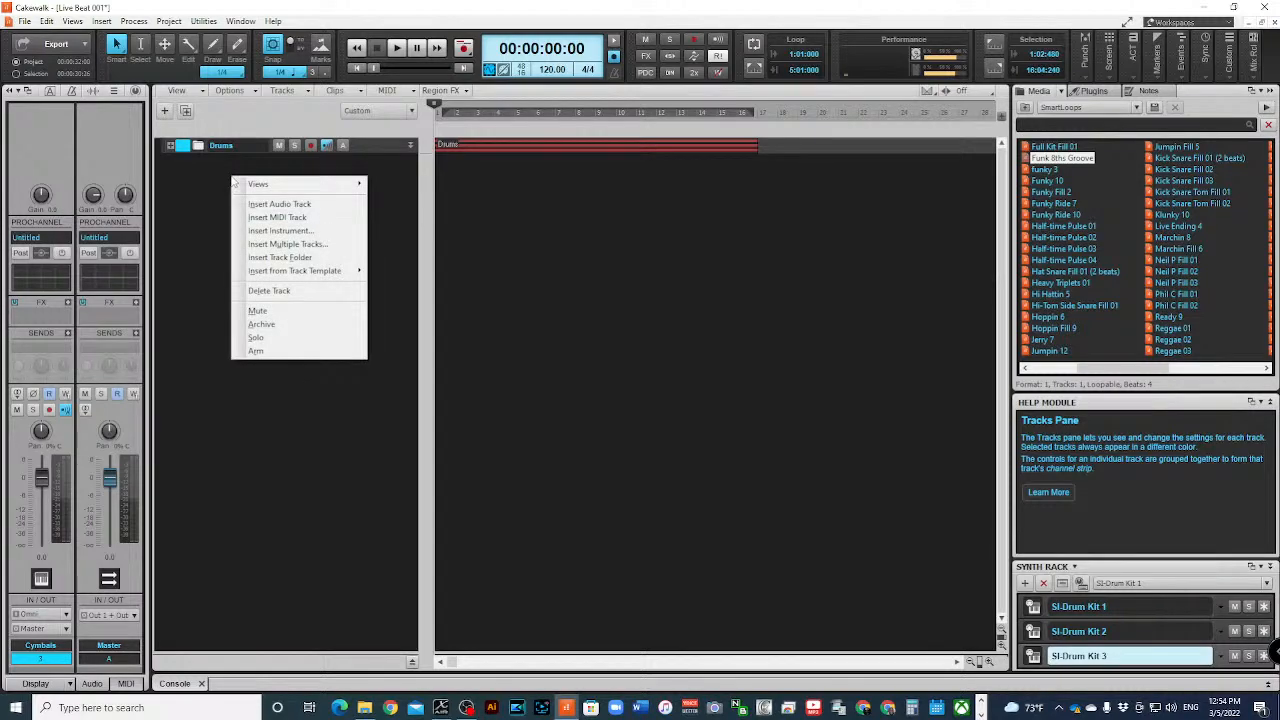
click(323, 233)
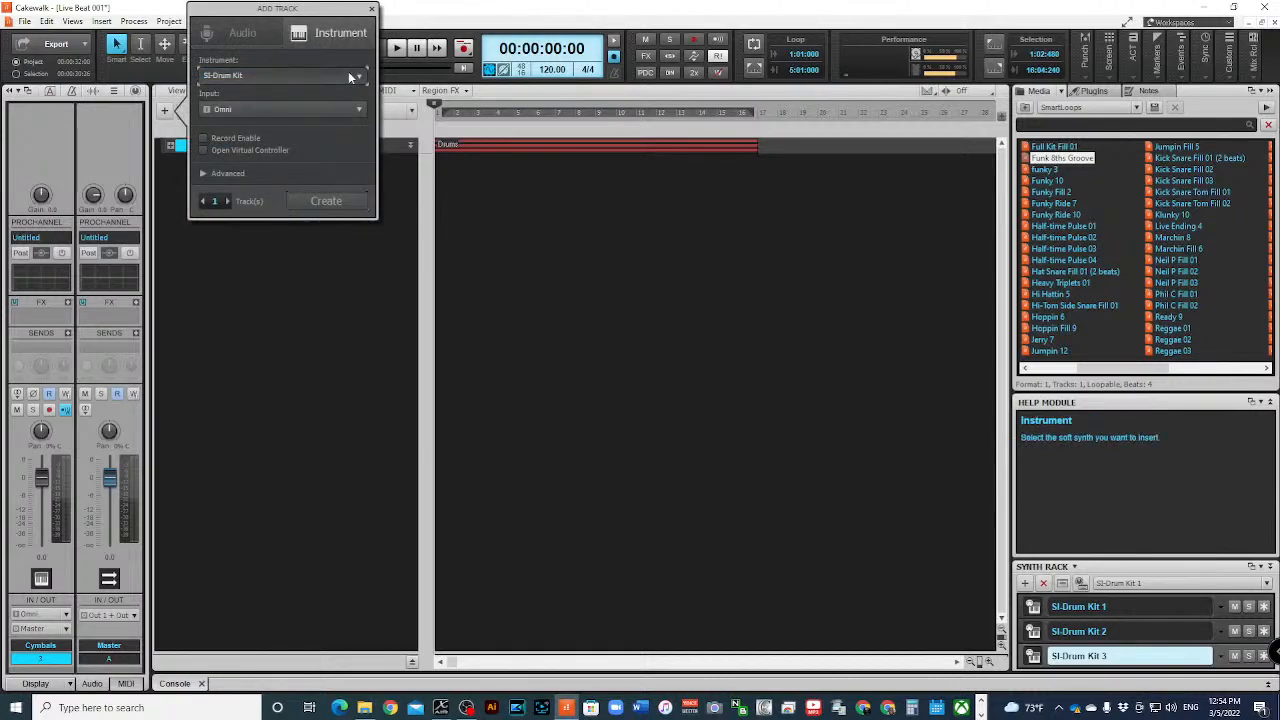
click(348, 75)
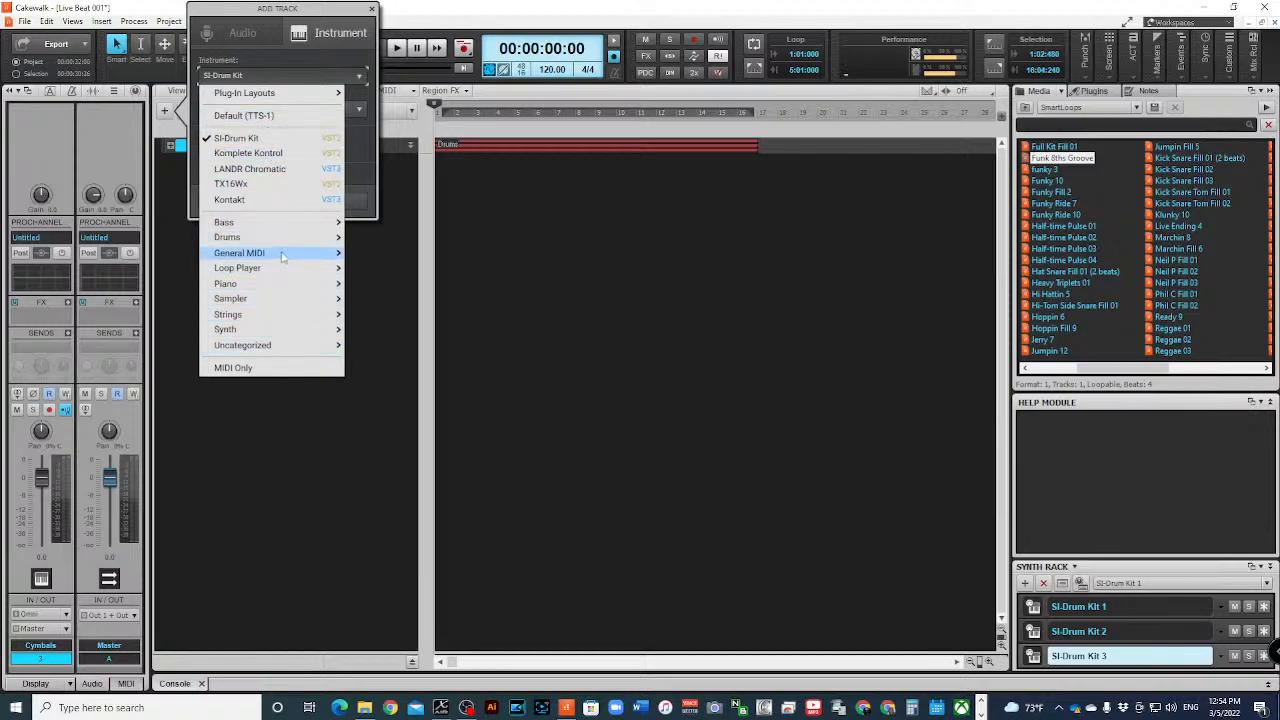
mouse_move(291, 333)
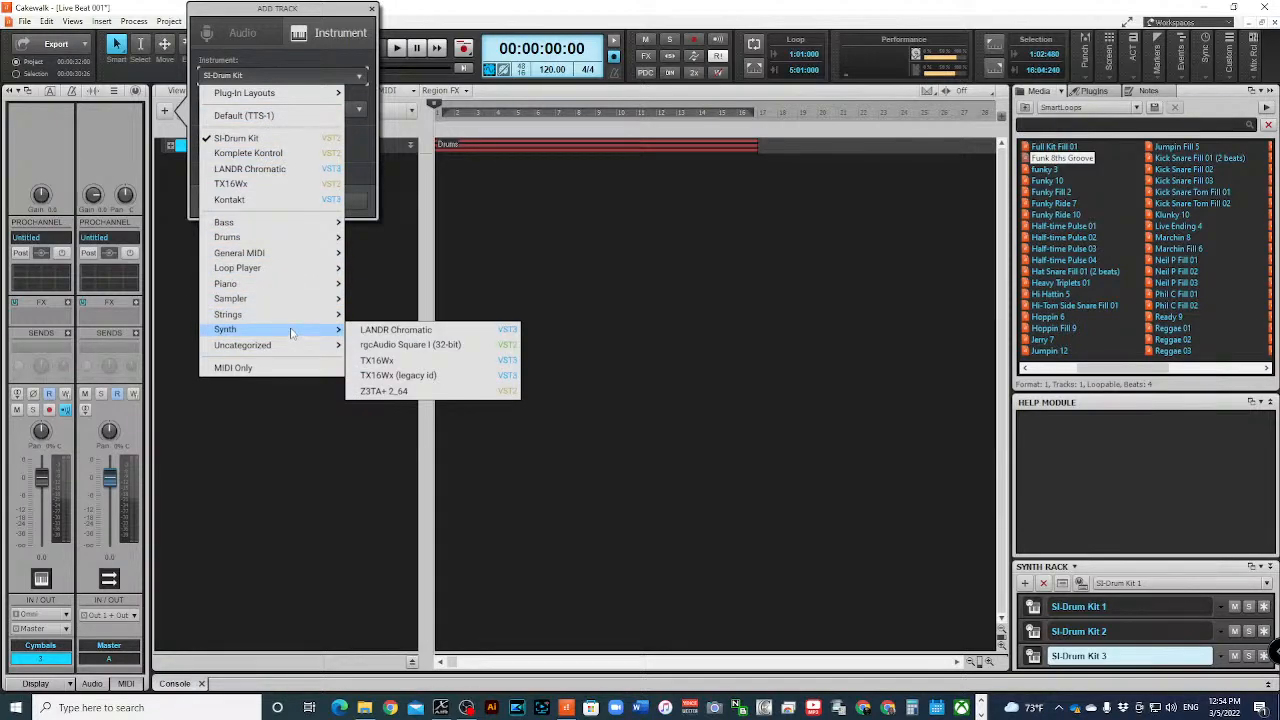
mouse_move(266, 224)
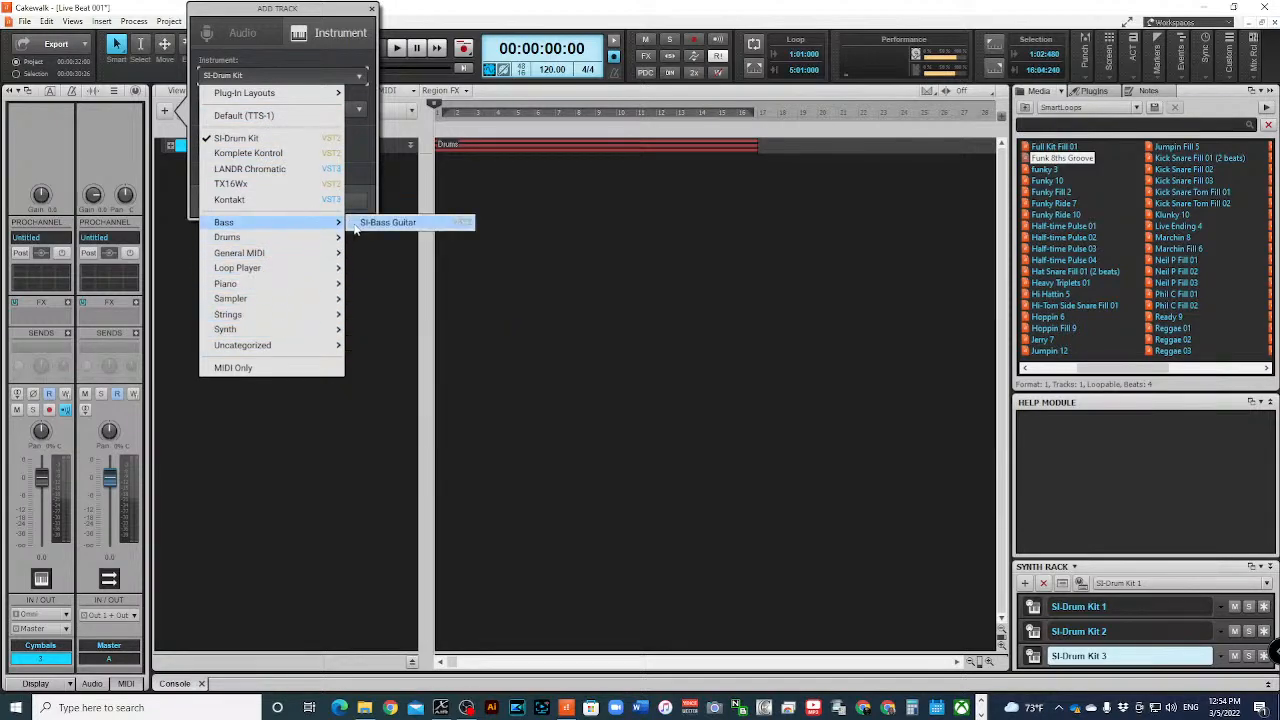
click(388, 222)
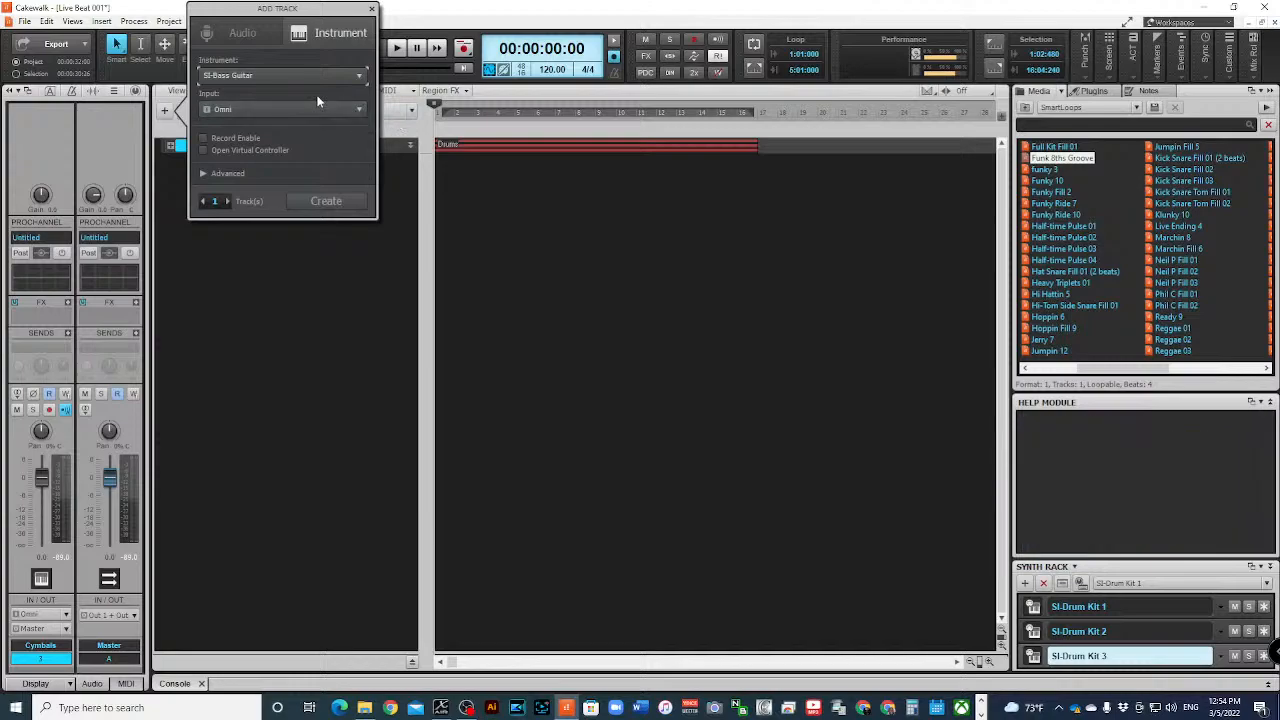
click(325, 202)
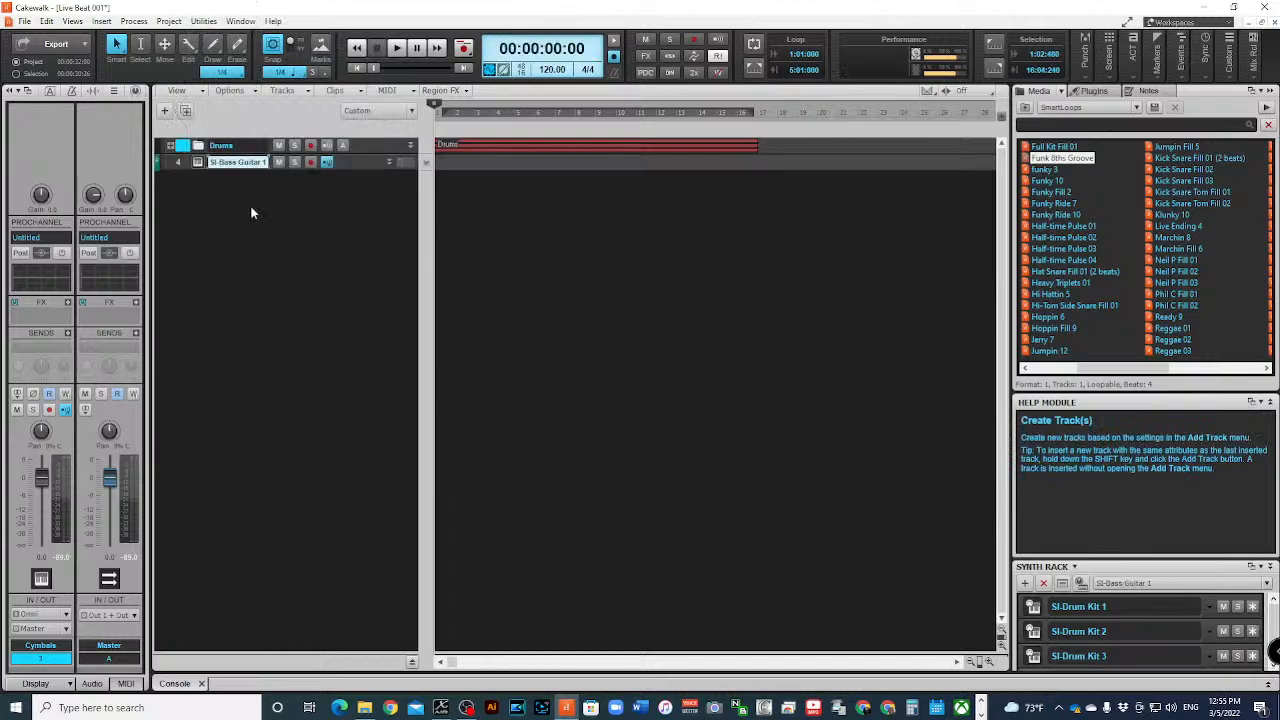
- Open the SI-Bass Guitar 1 instrument interface, move its window clear of the transport, and briefly play and stop the project
click(176, 164)
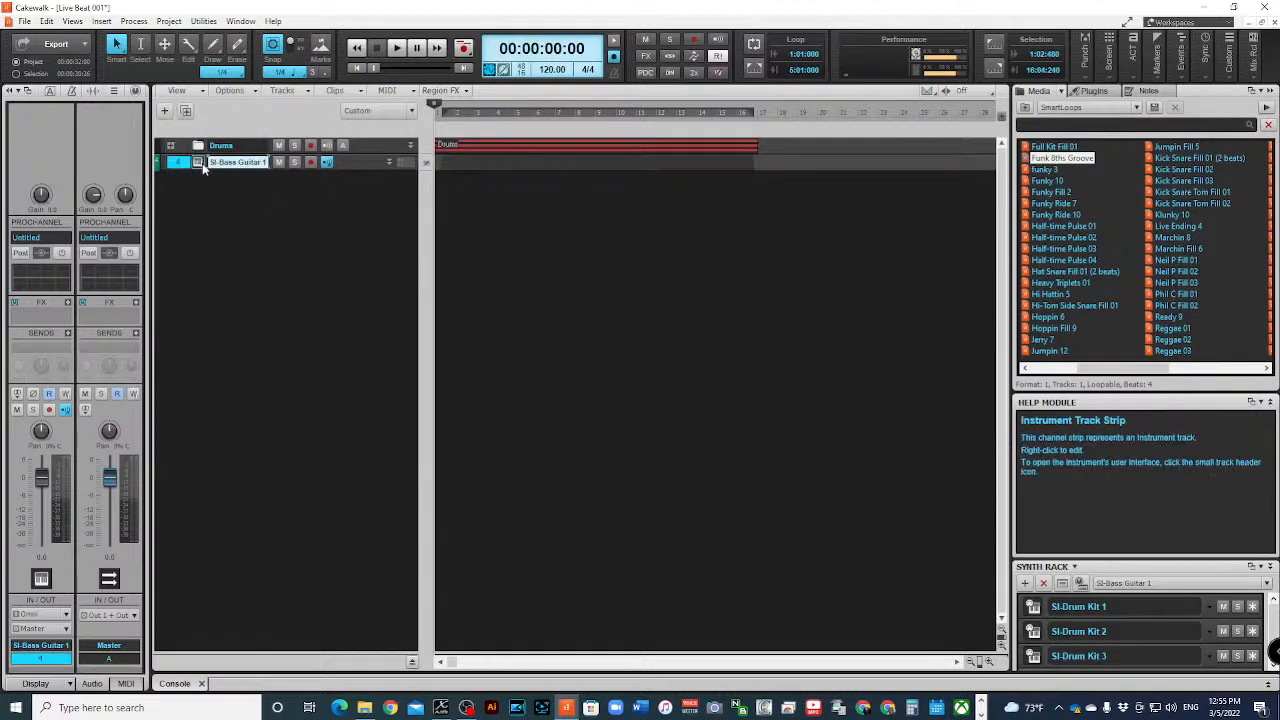
click(201, 165)
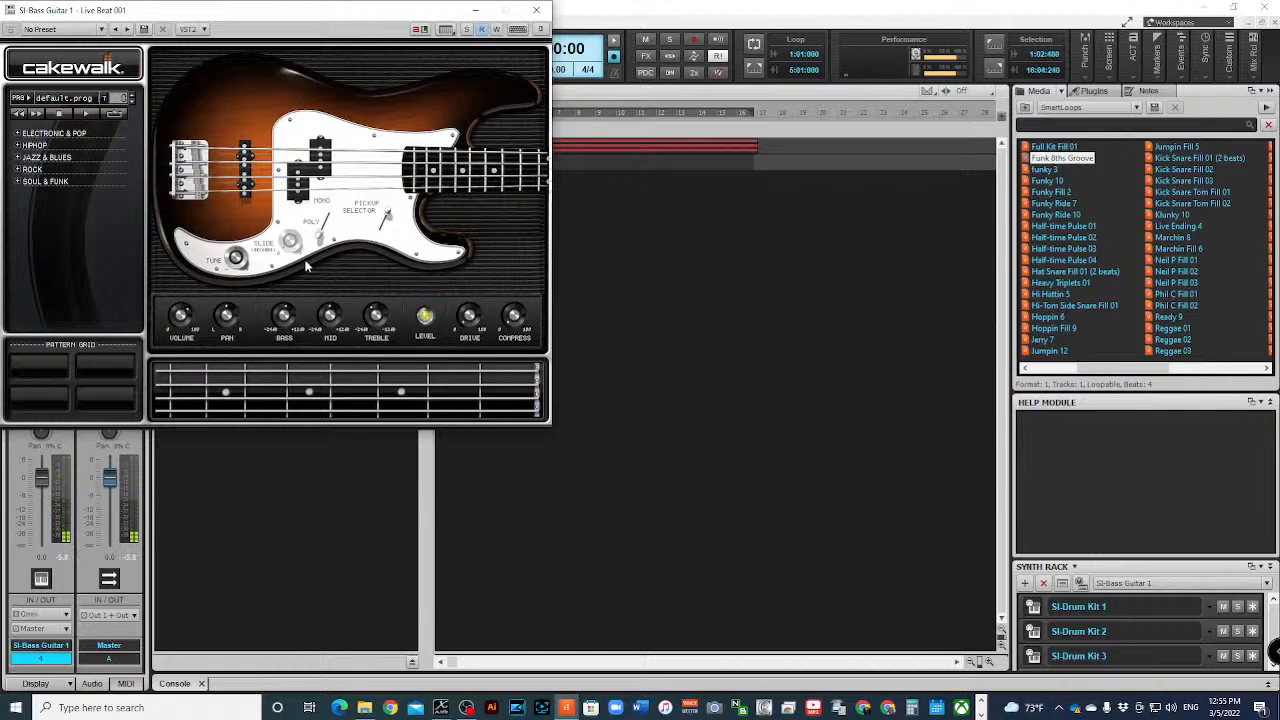
key(space)
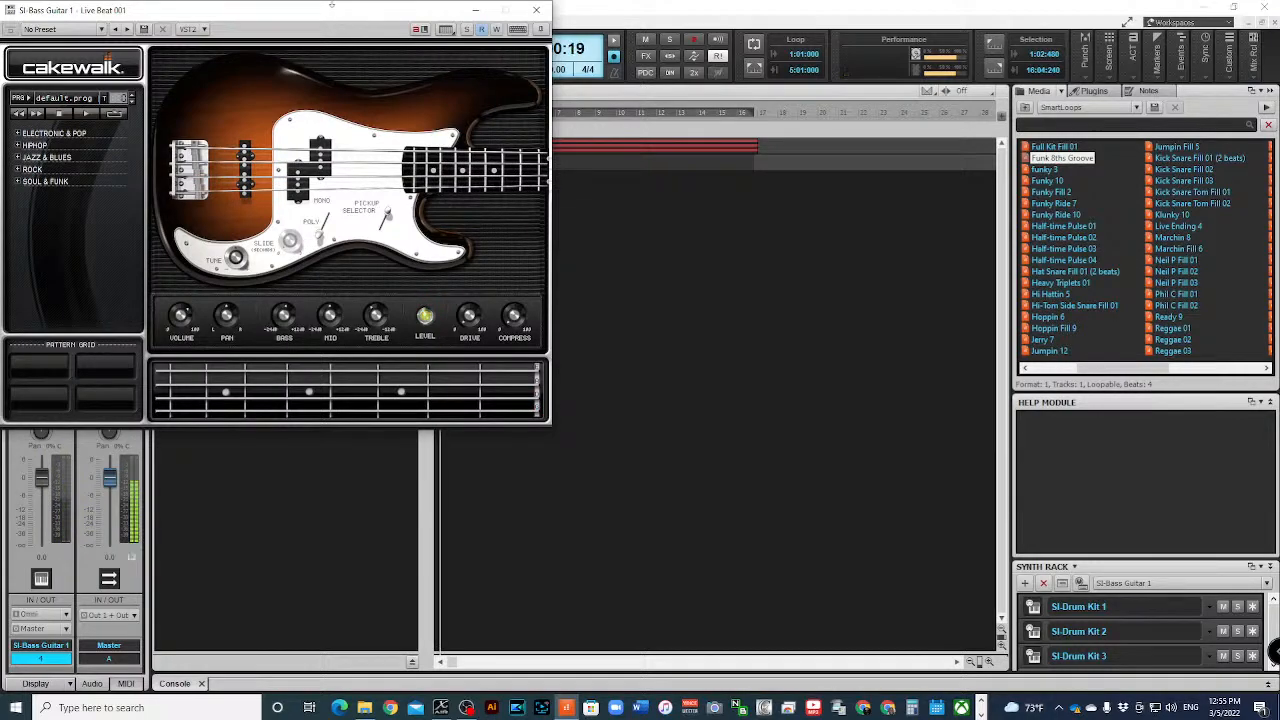
drag(331, 5, 381, 147)
key(space)
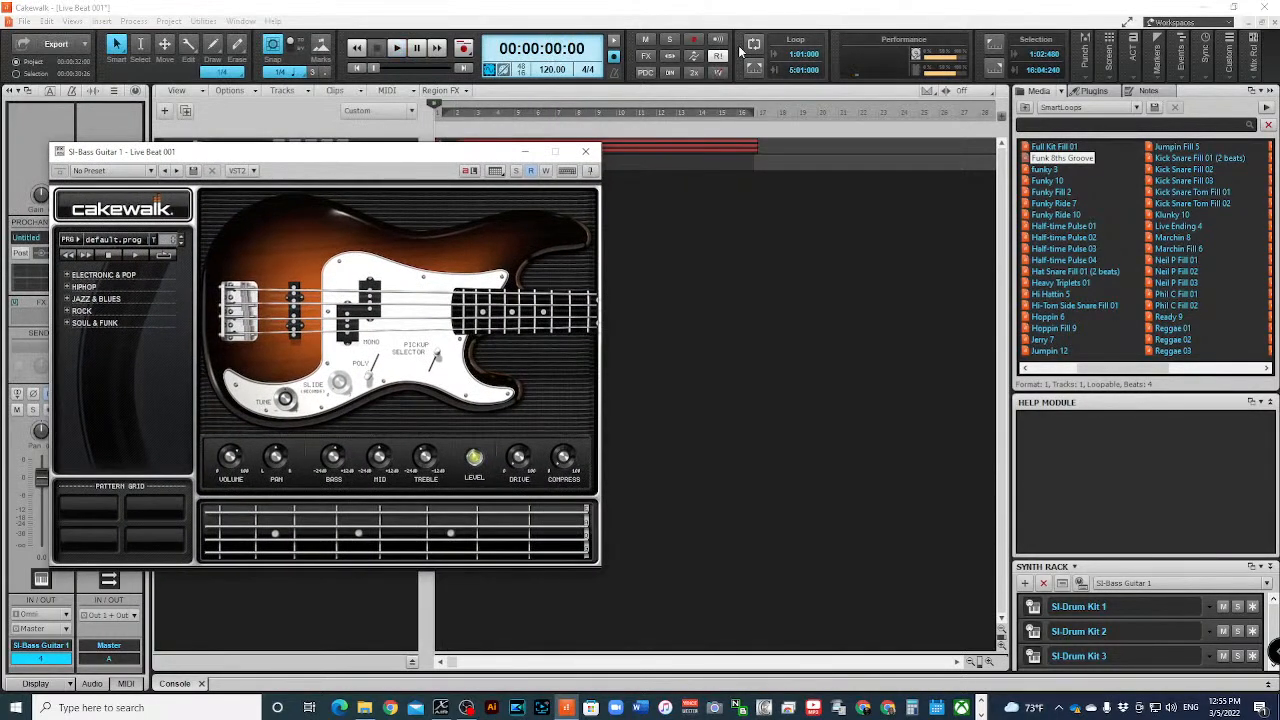
- Turn on loop playback, load the DeeeeepBass program in SI-Bass Guitar 1 while the project plays, and close the instrument window
click(752, 45)
key(space)
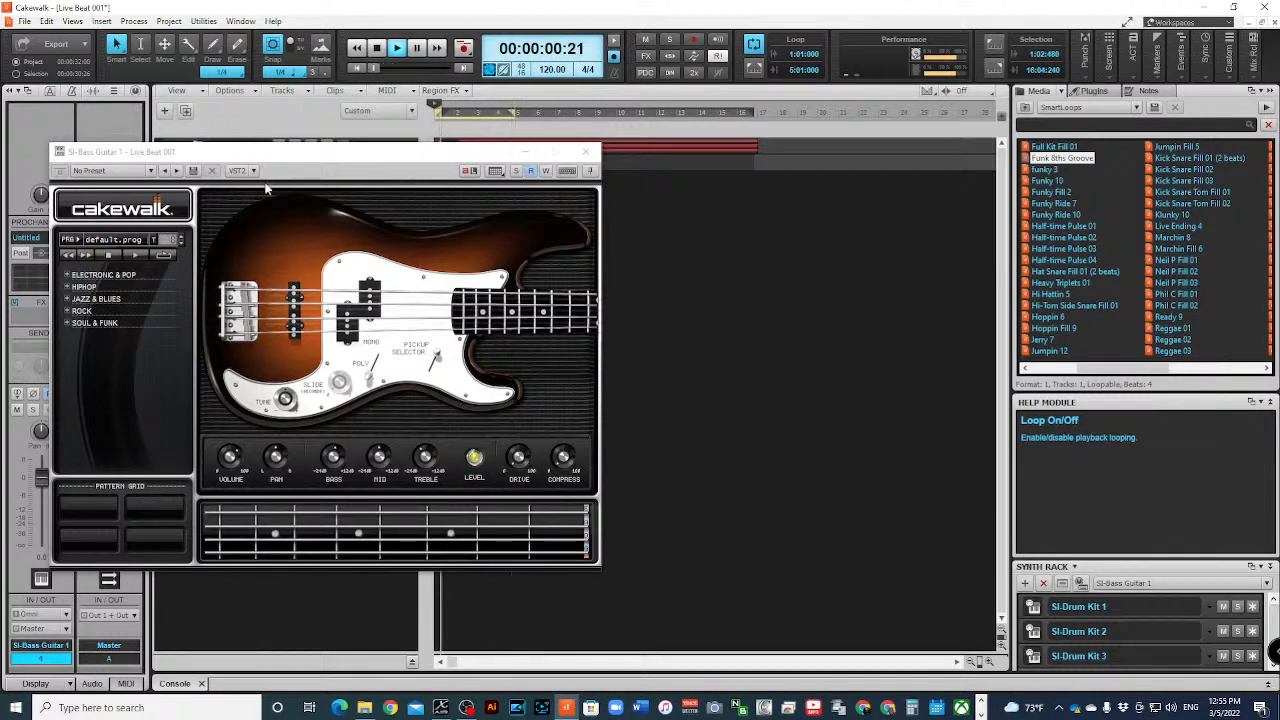
click(138, 241)
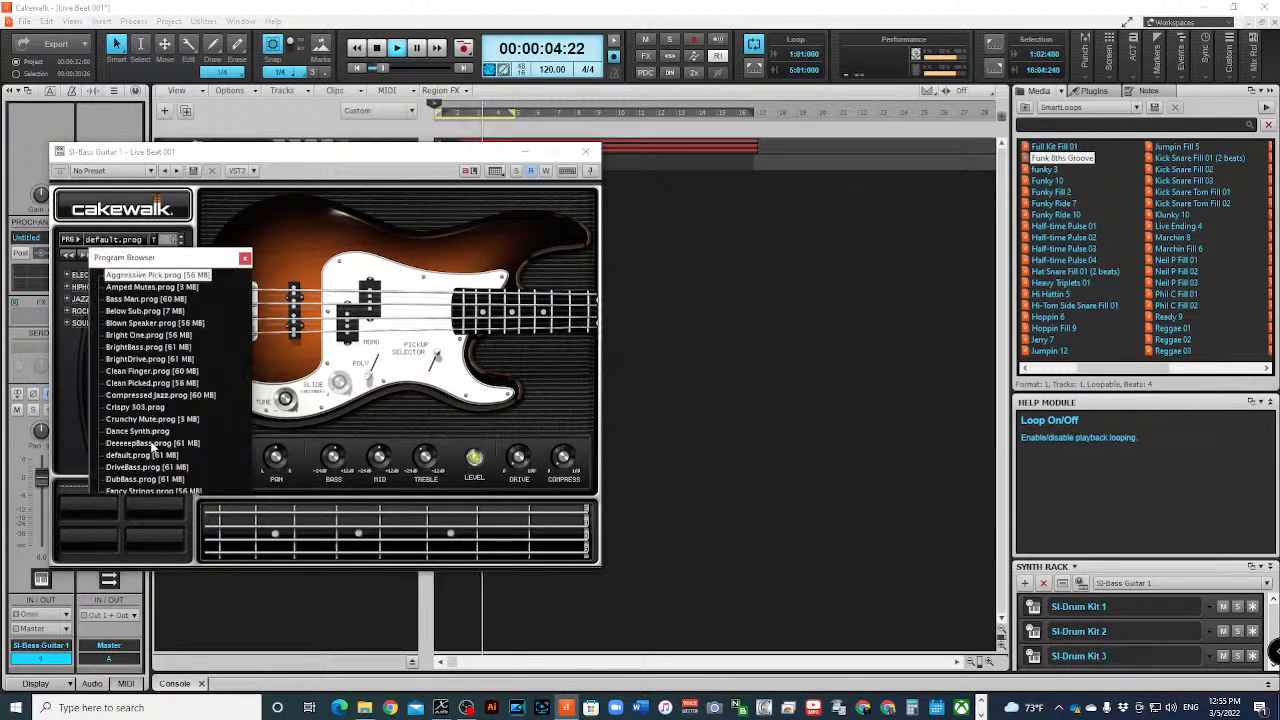
click(150, 443)
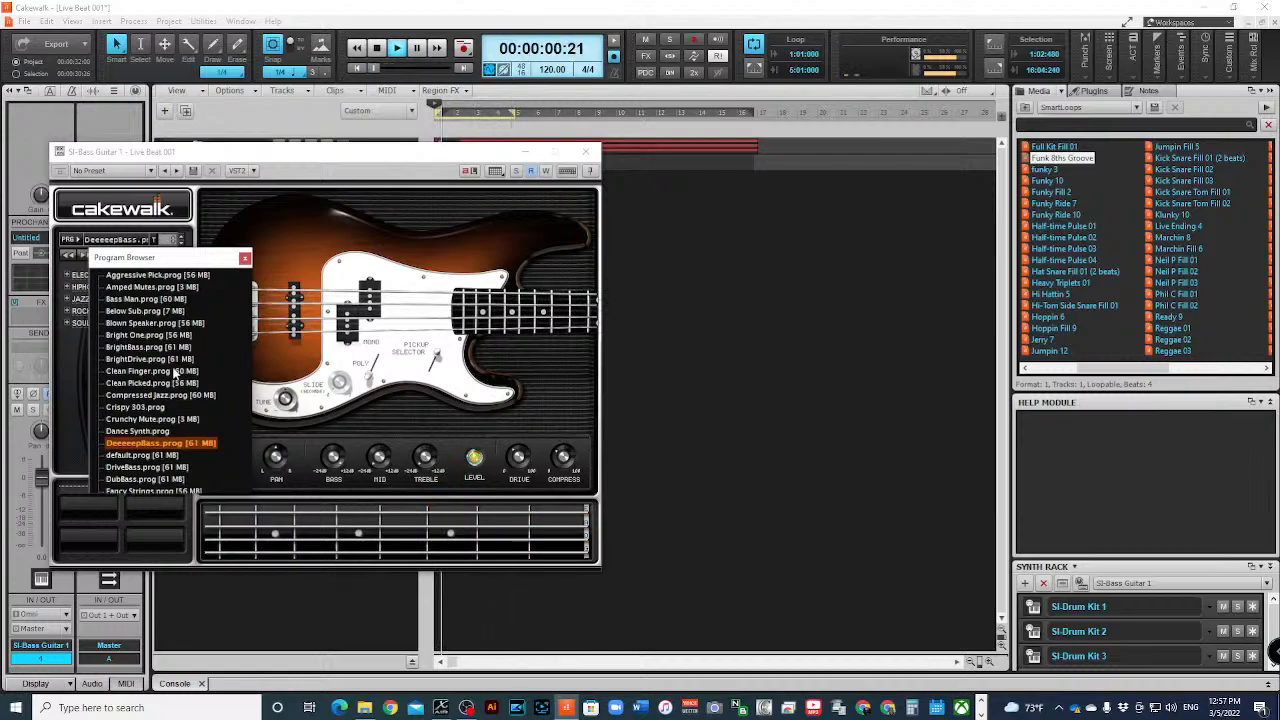
click(586, 151)
key(space)
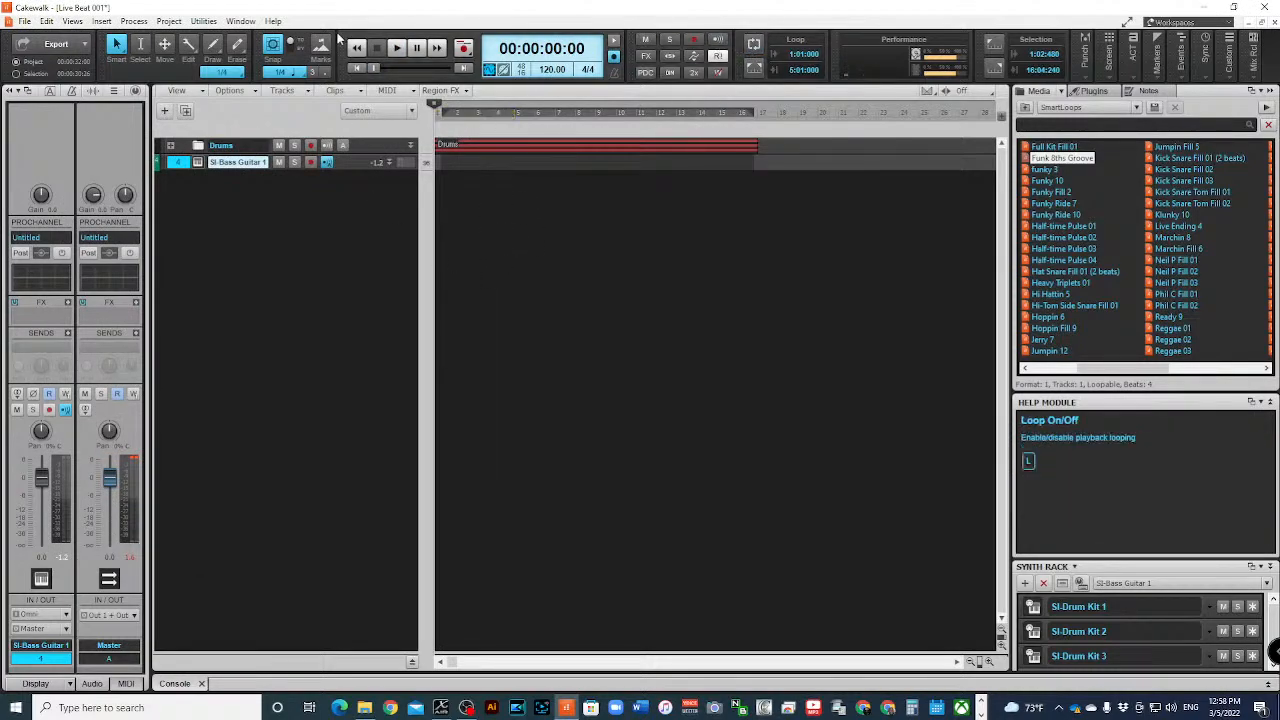
- Arm the SI-Bass Guitar 1 track for recording and record a very short test take
click(311, 162)
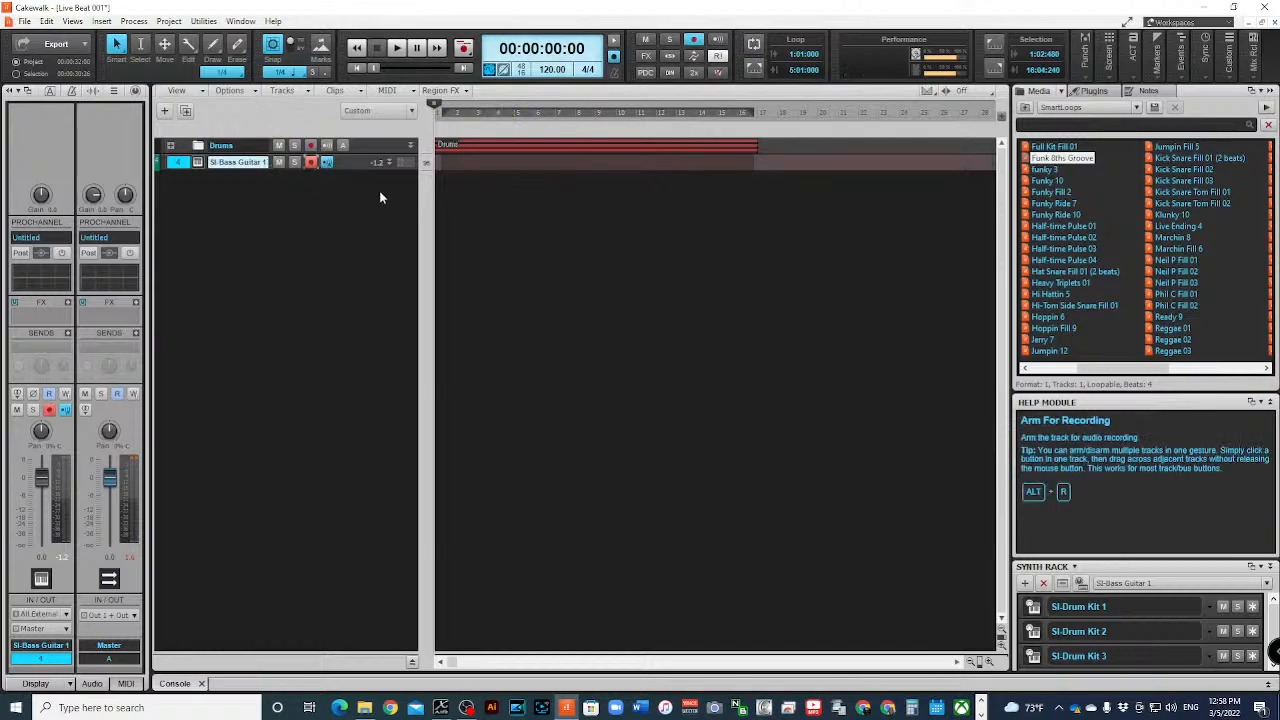
key(space)
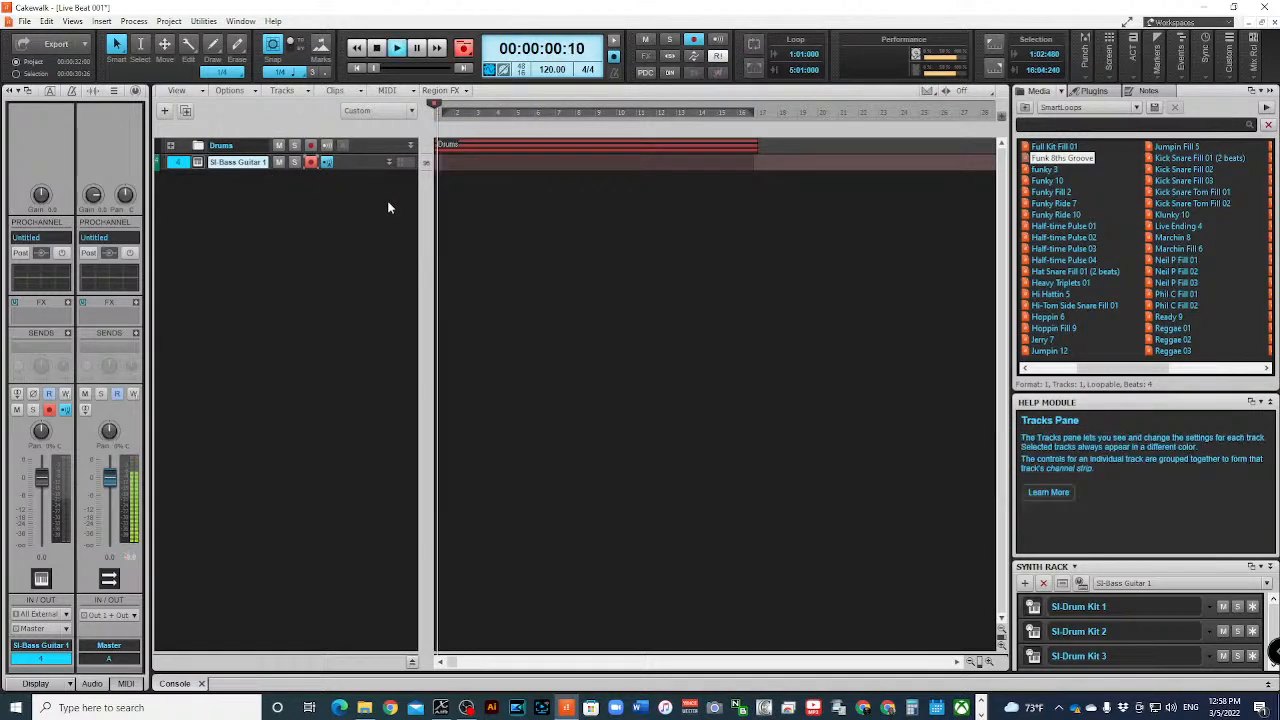
key(space)
- Undo the recent edits, redo them to restore the armed SI-Bass Guitar 1 track, and expand that track's strip
key(ctrl+z)
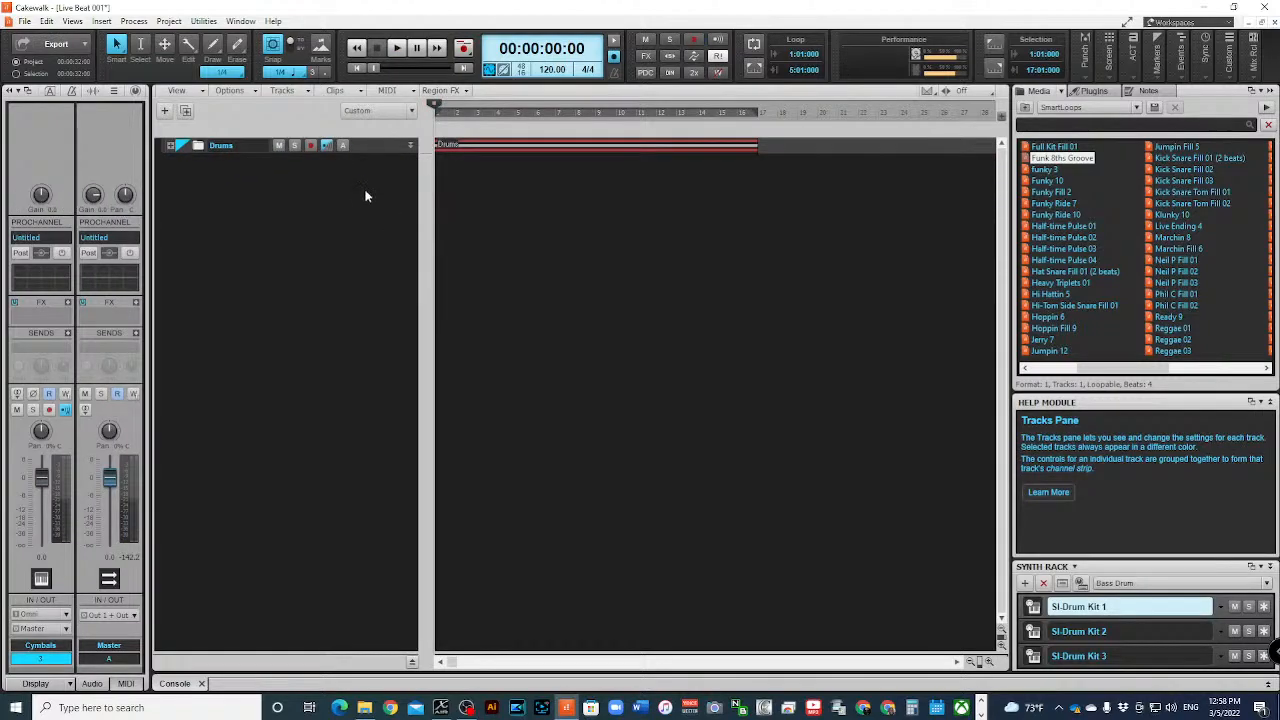
key(ctrl+y)
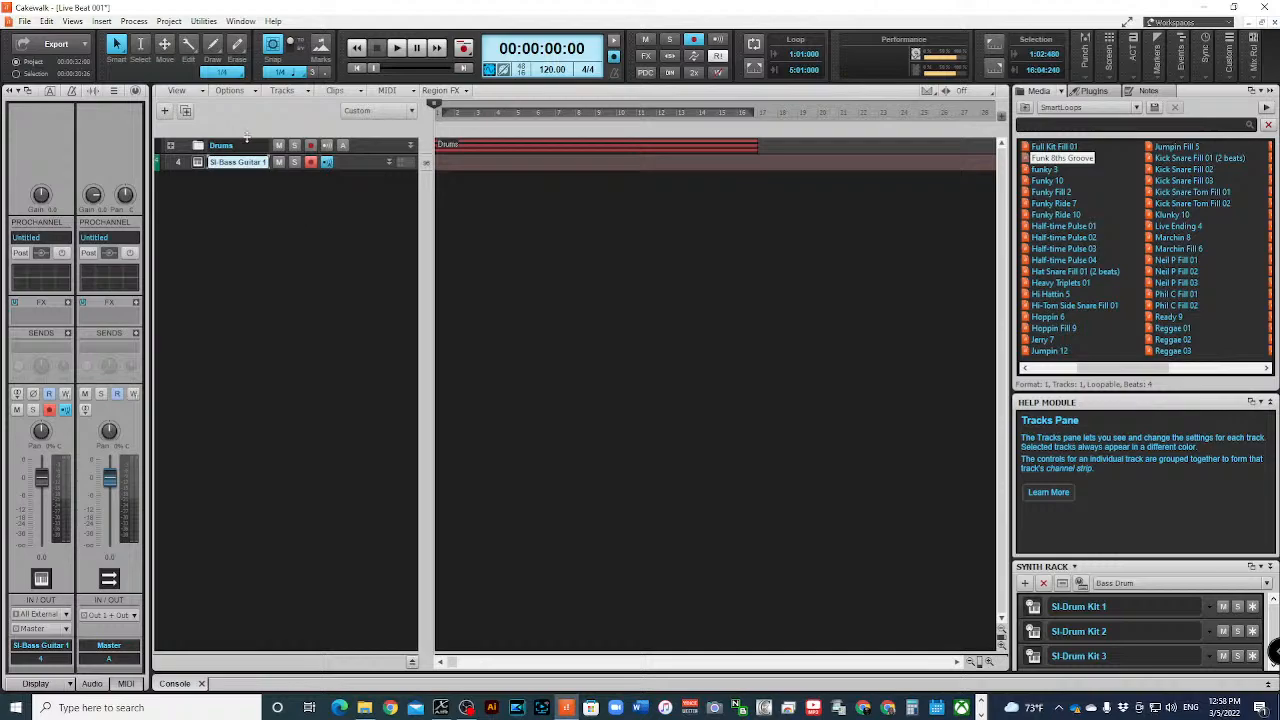
click(389, 162)
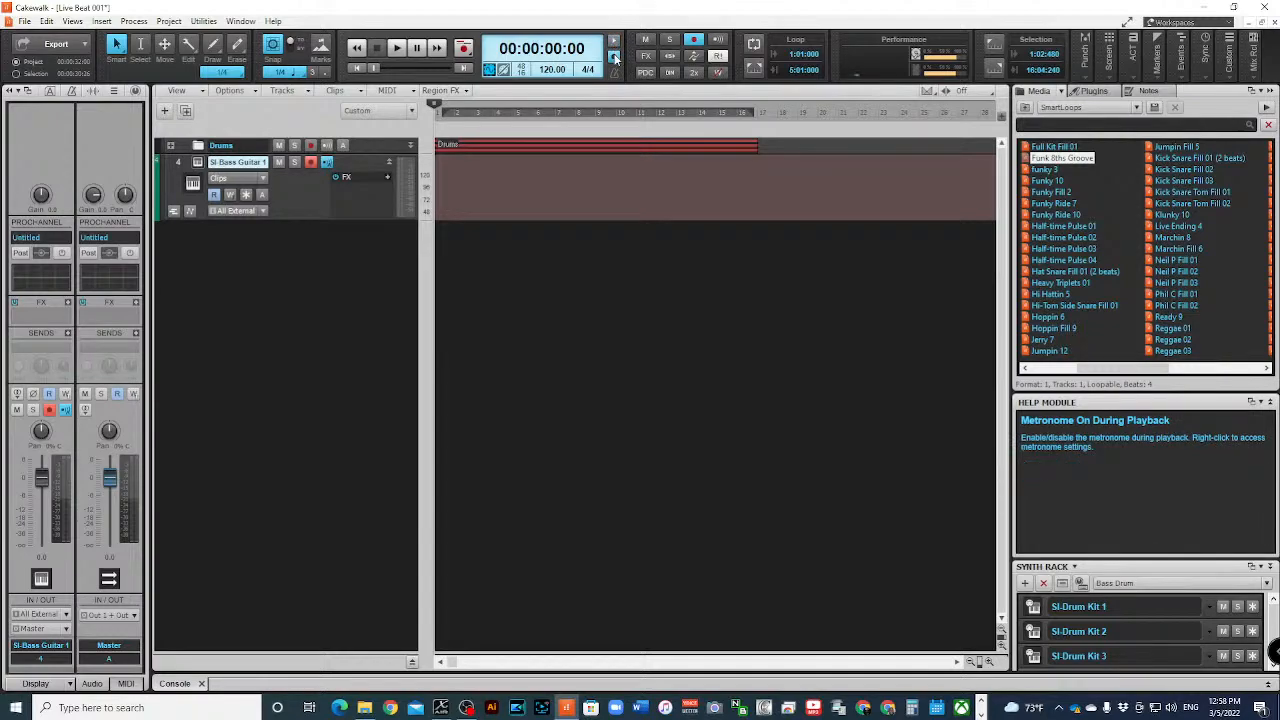
- Toggle the recording metronome off and on, open the metronome preferences, and check the unit choices for the record count-in
click(615, 58)
click(614, 57)
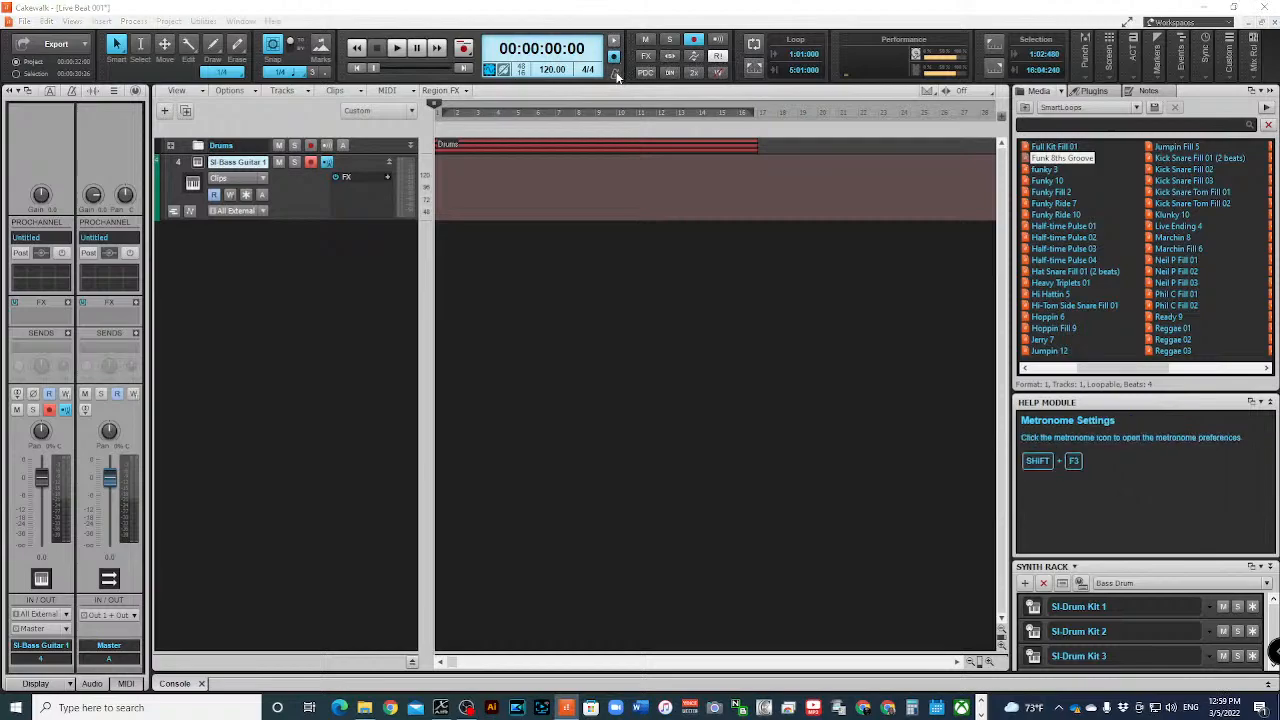
click(615, 73)
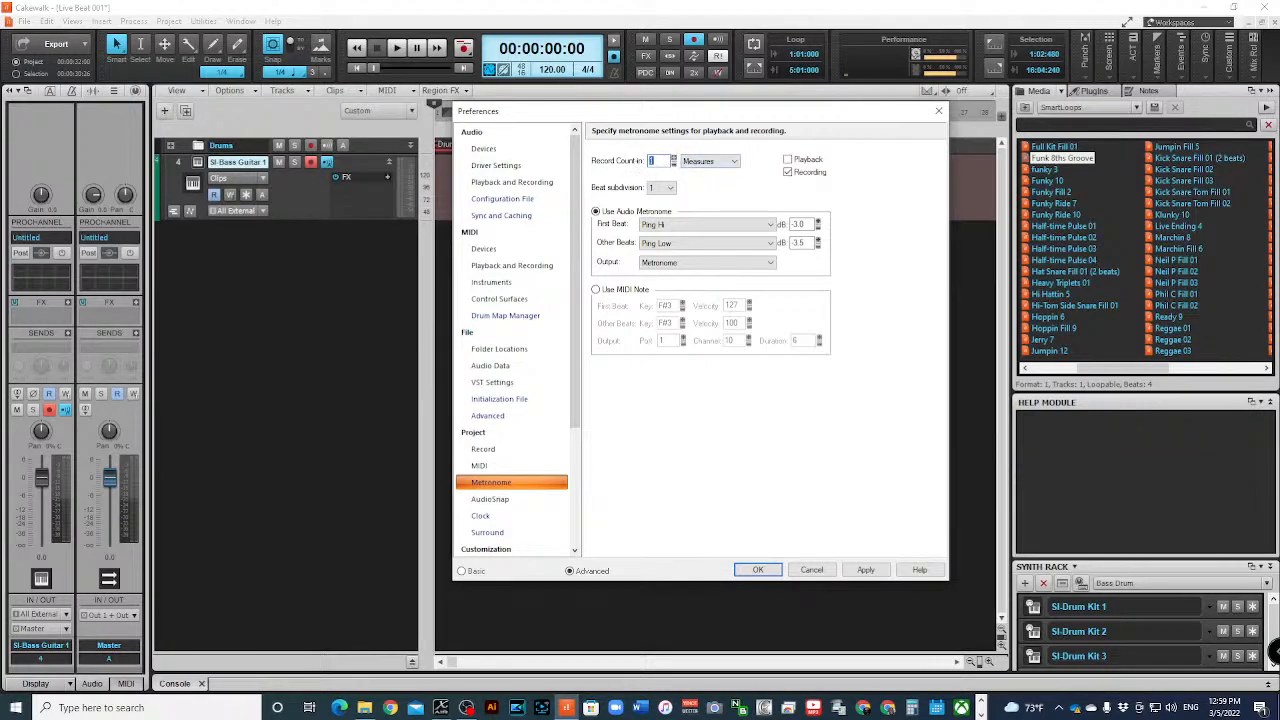
click(725, 161)
click(733, 162)
- Review the metronome's beat subdivision choices, keep it at 1, and apply and close the preferences
click(670, 188)
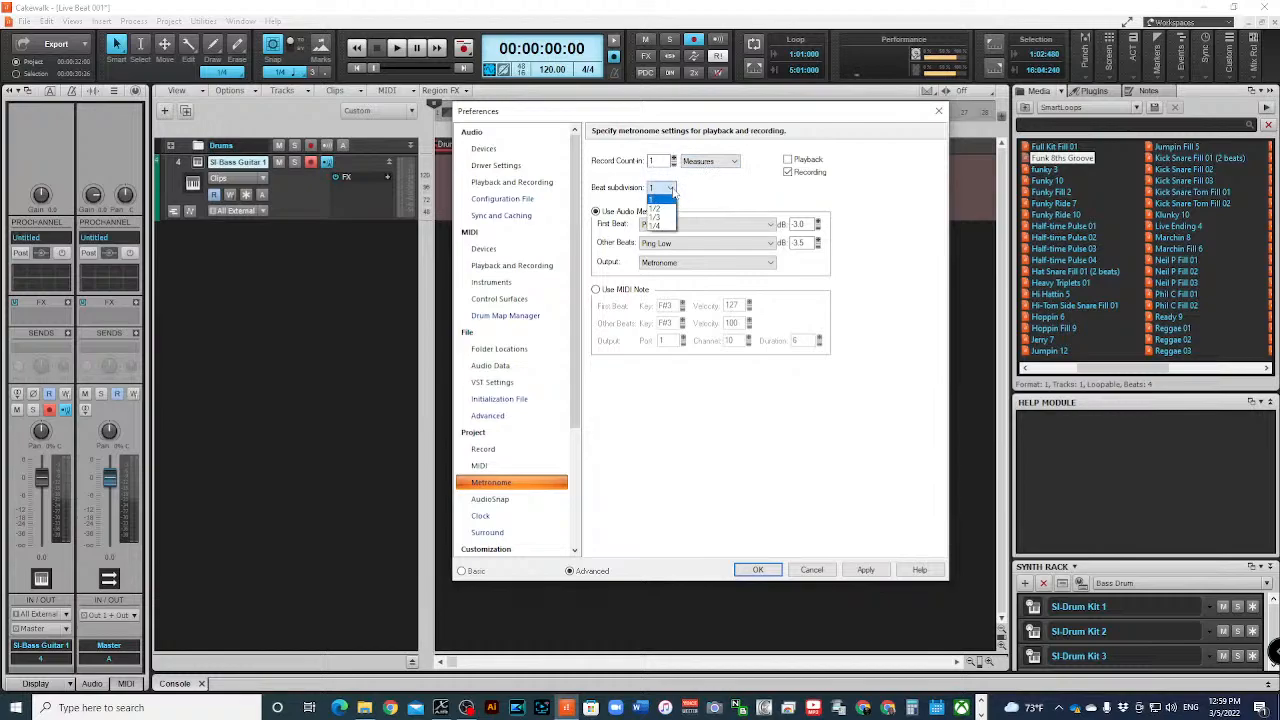
click(672, 194)
click(670, 189)
click(659, 200)
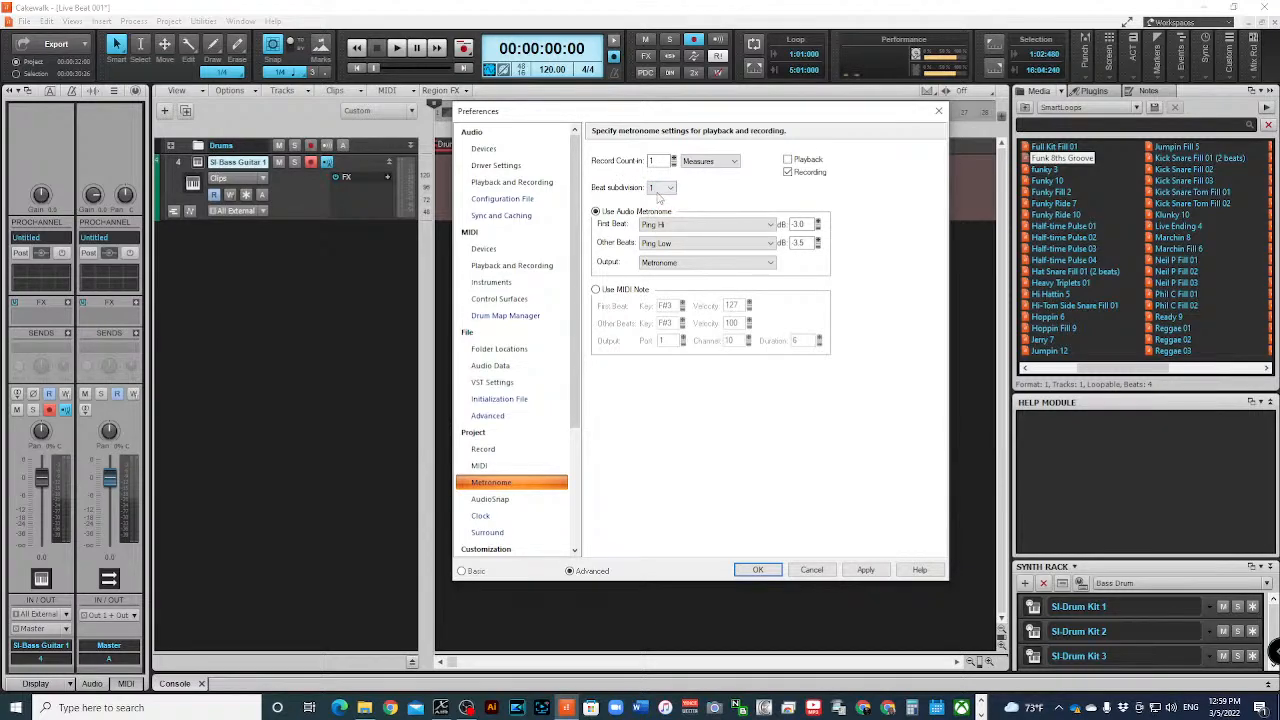
click(660, 189)
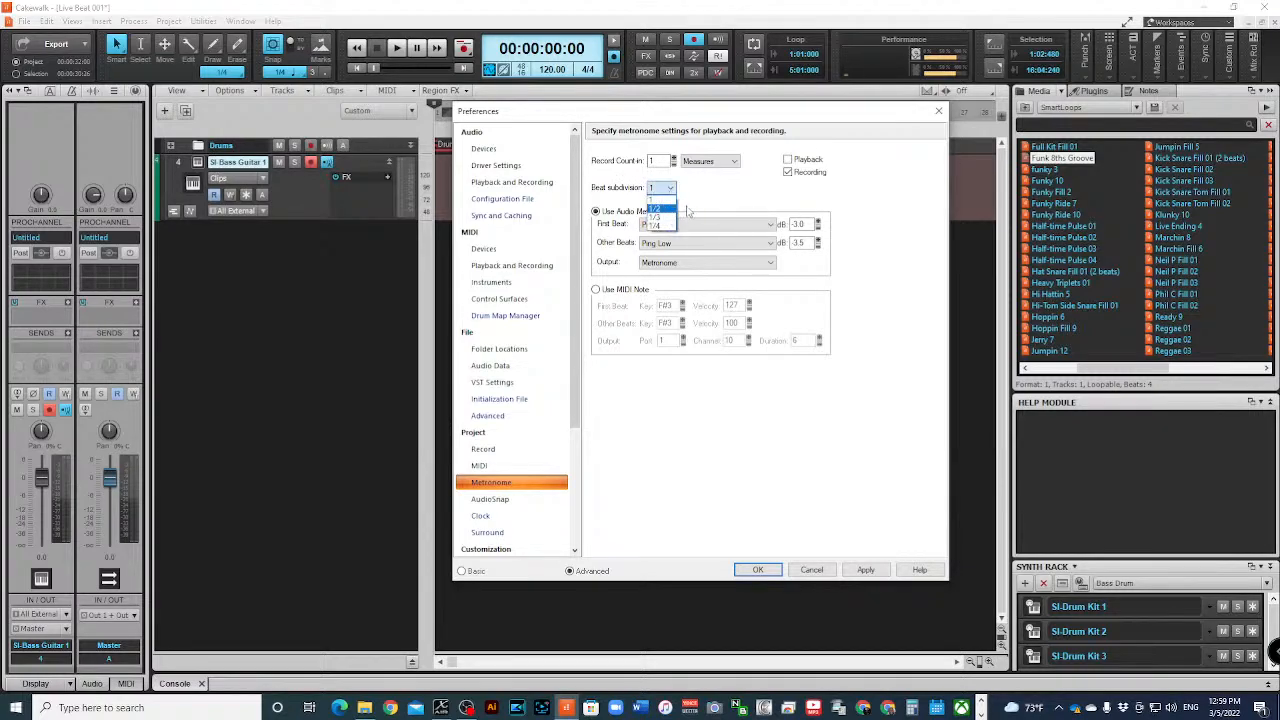
click(675, 188)
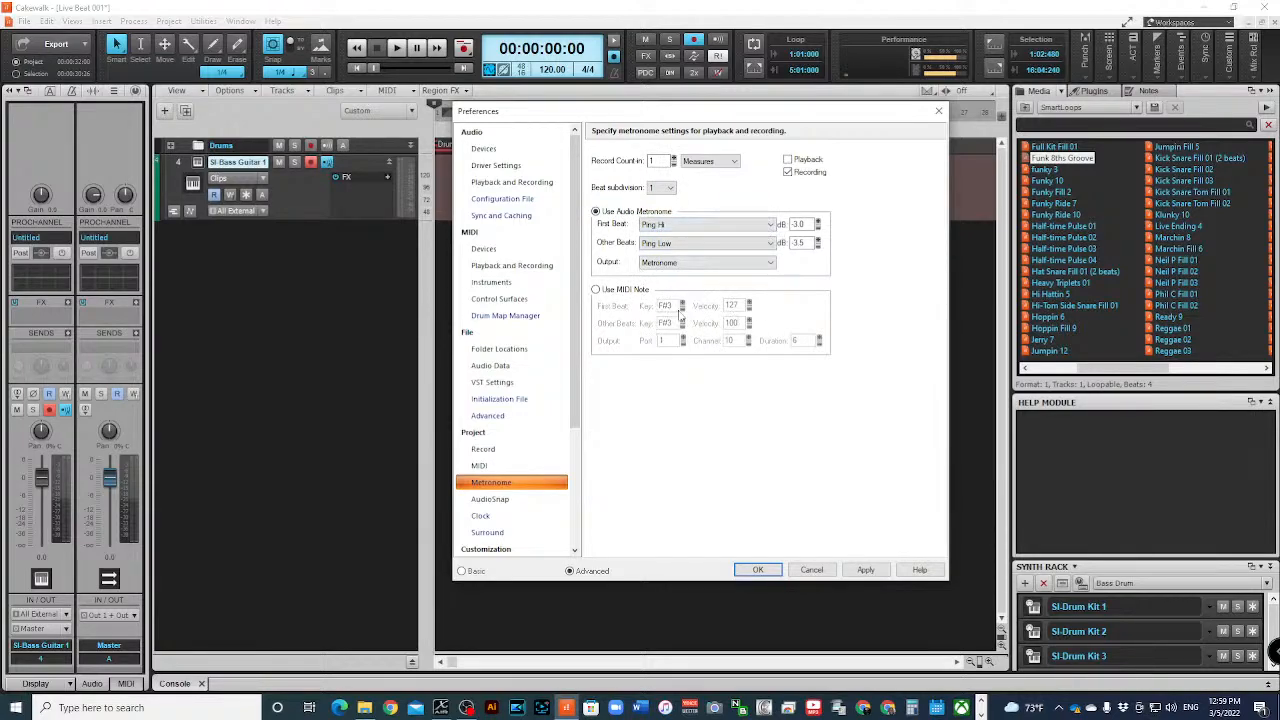
click(878, 570)
click(757, 570)
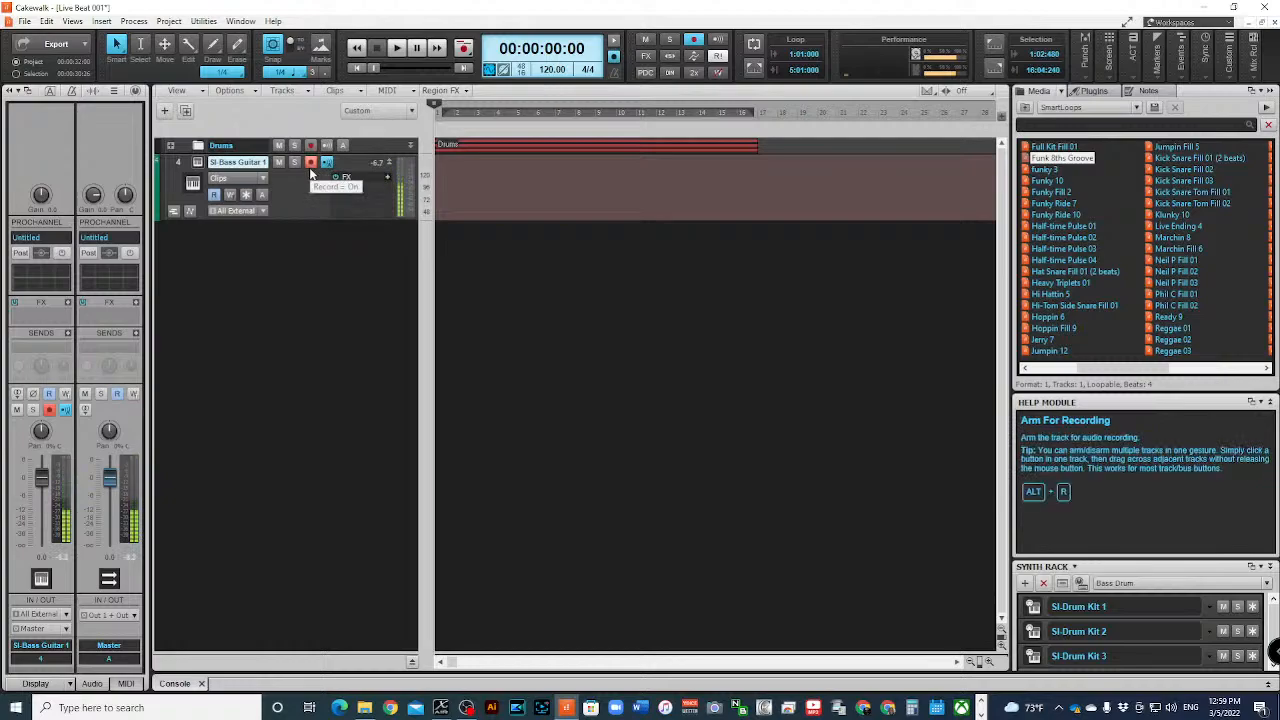
- Try recording a bass part on the SI-Bass Guitar 1 track from the project start in several takes
key(space)
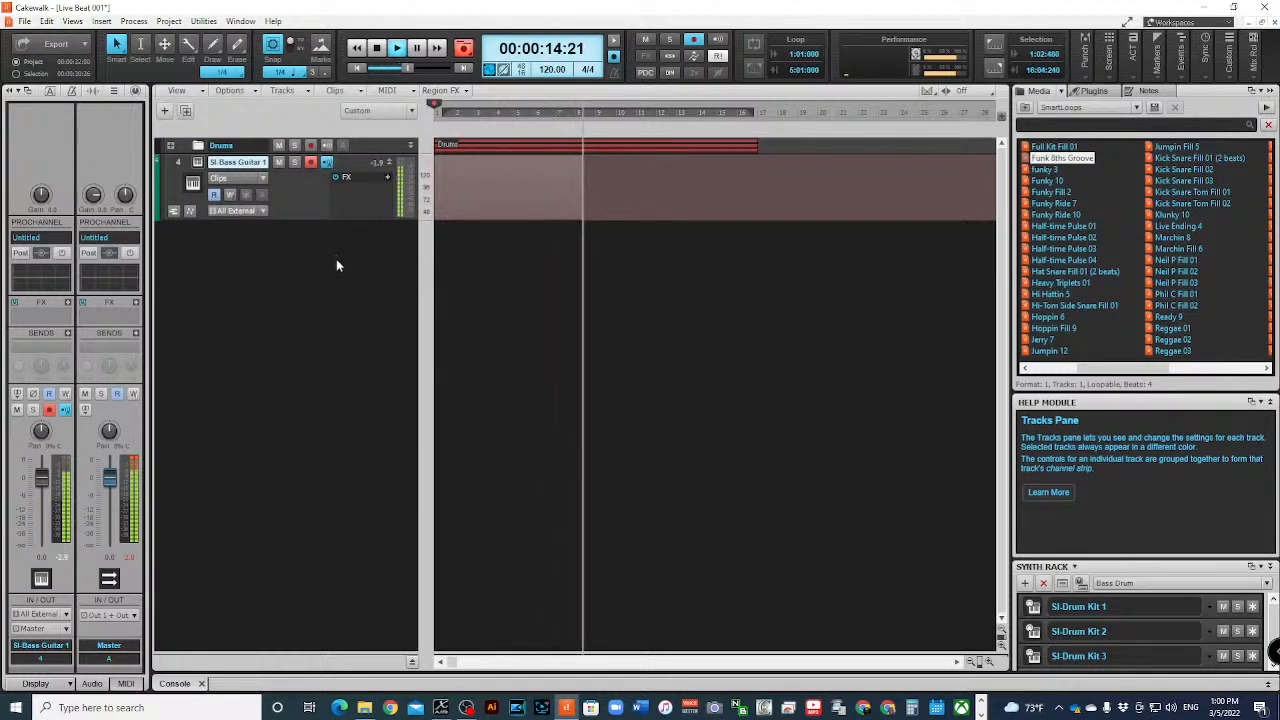
key(space)
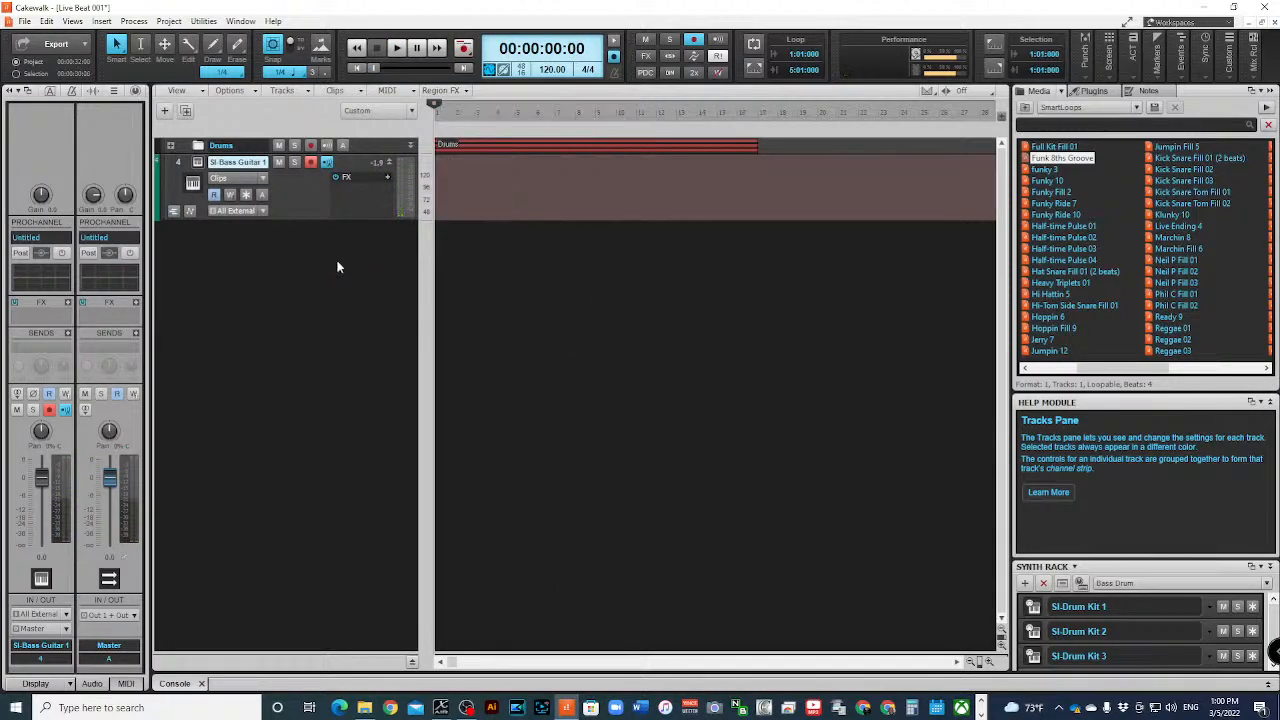
key(space)
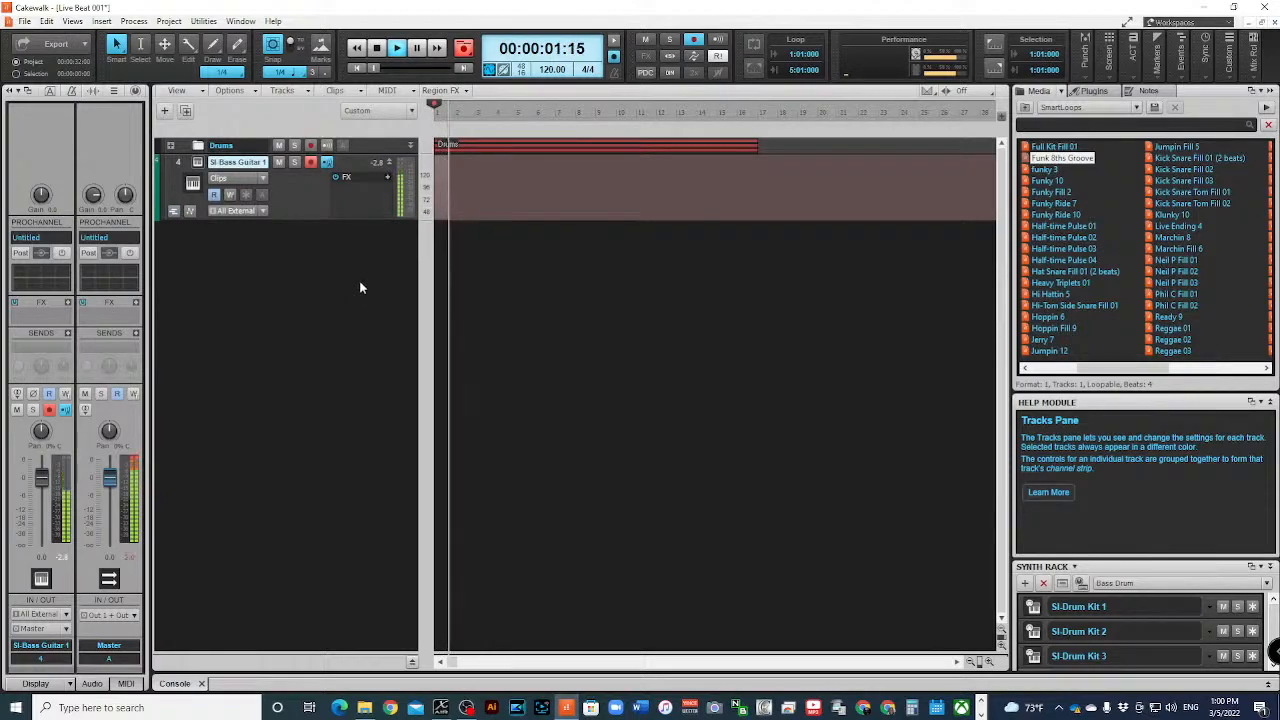
key(space)
key(space)
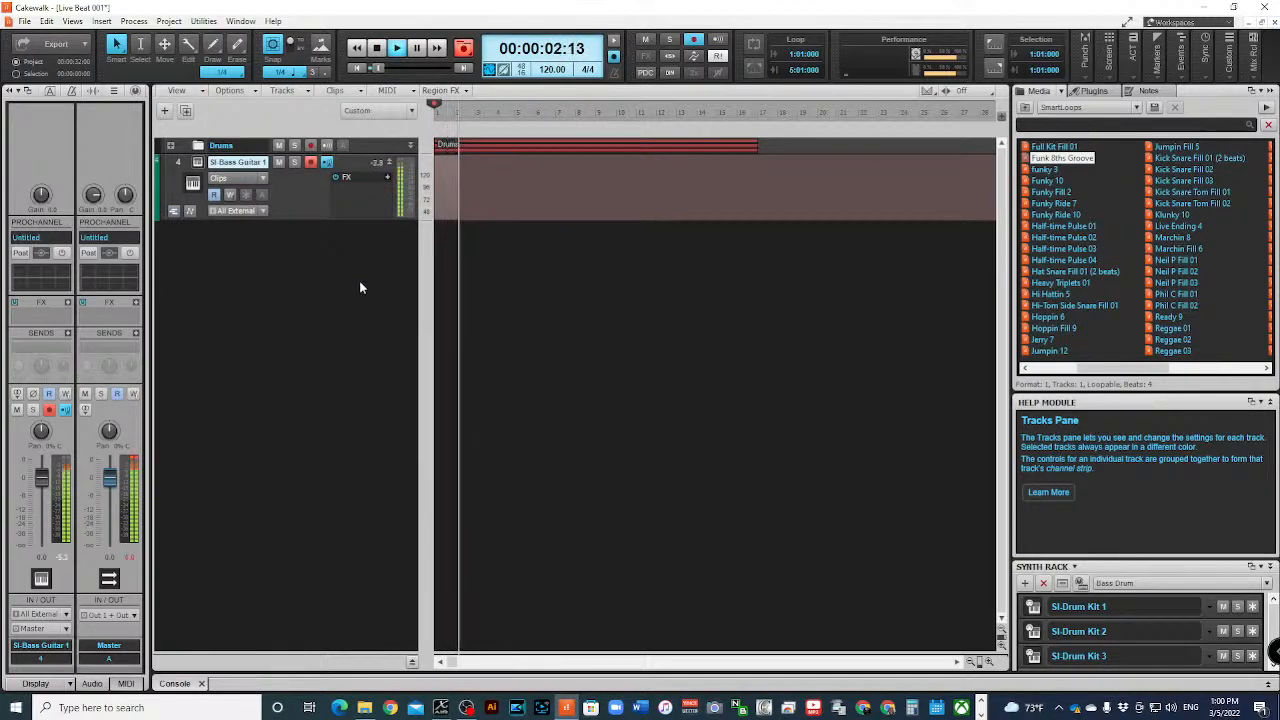
key(space)
key(space)
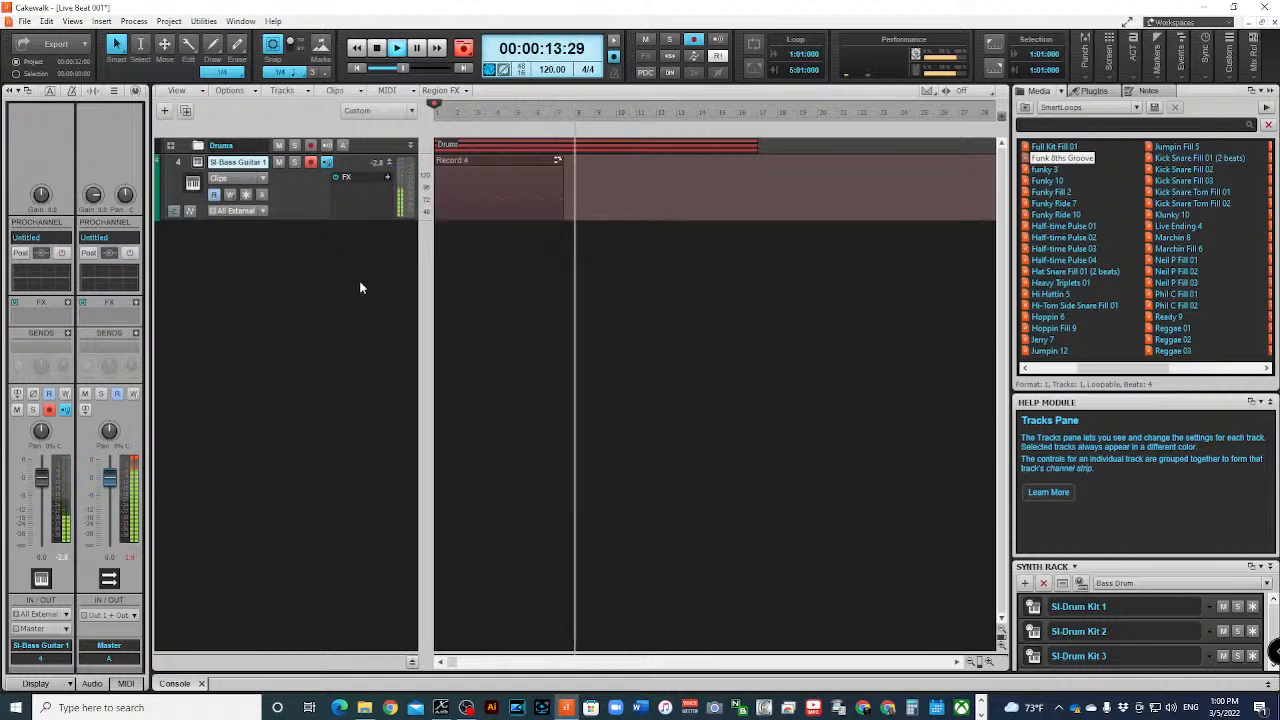
key(space)
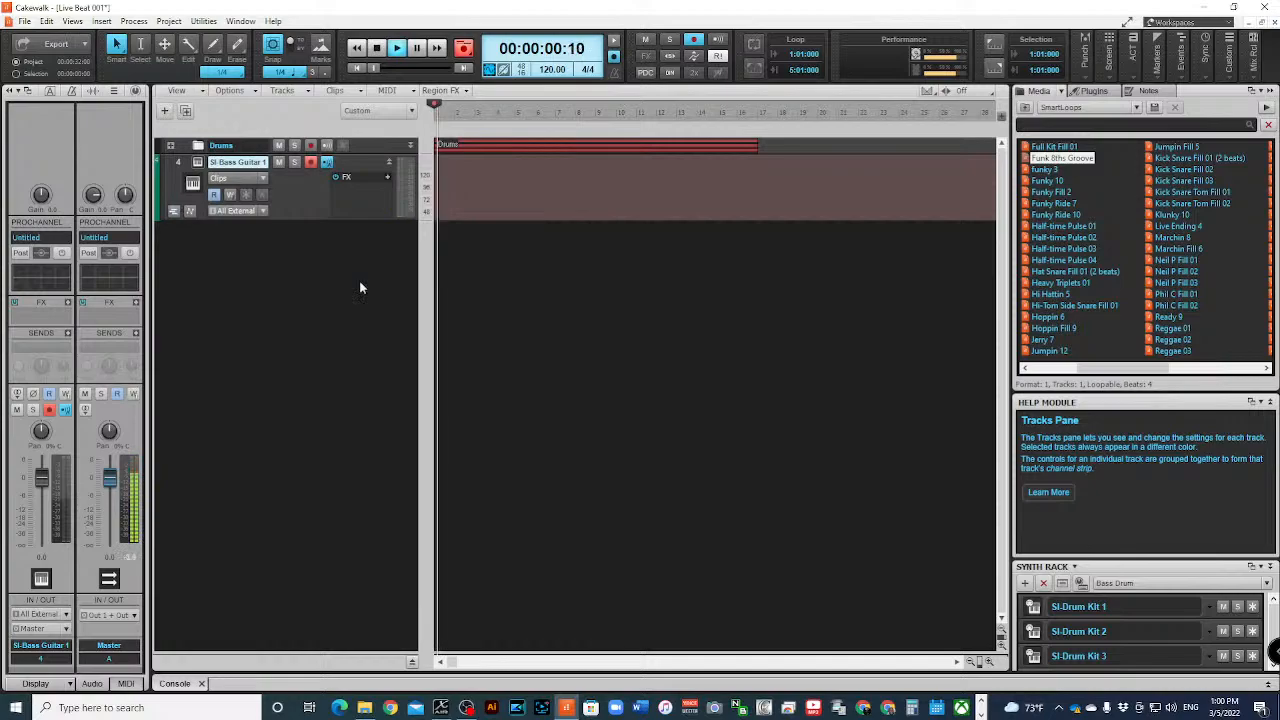
key(space)
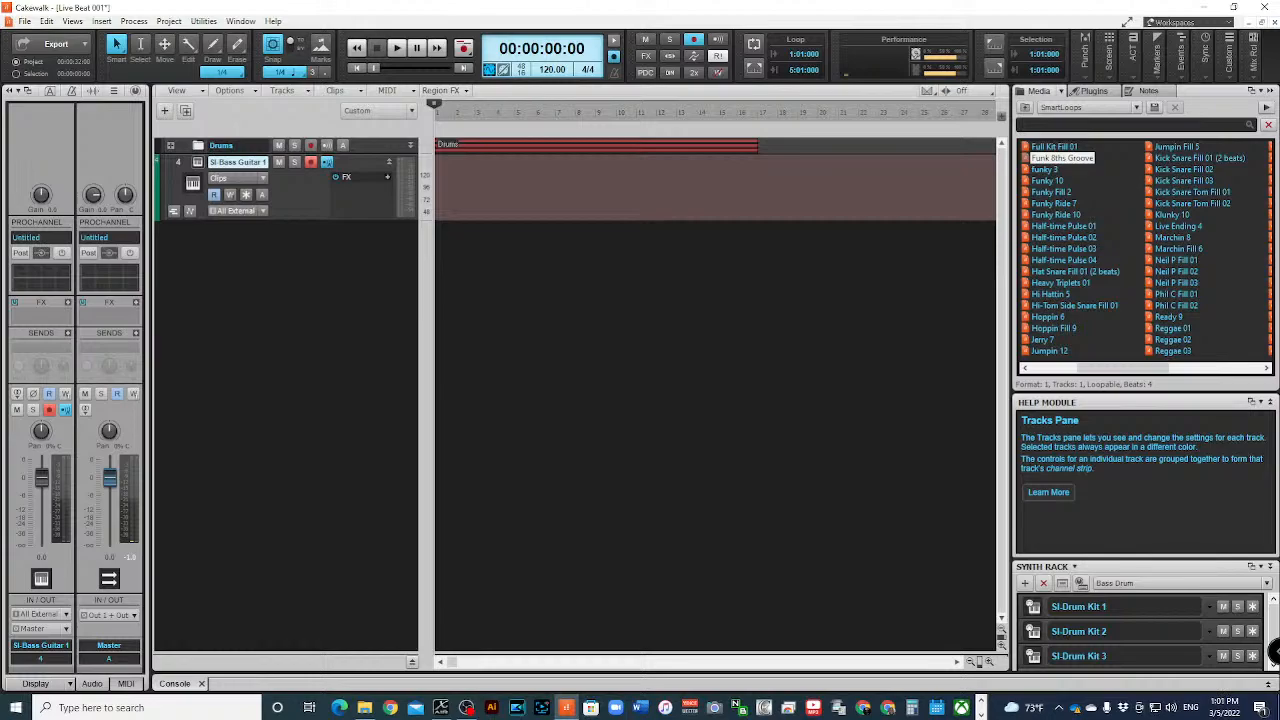
- Check the output destinations offered for the bass track, and show the bus pane enlarged enough to fit all buses
click(466, 707)
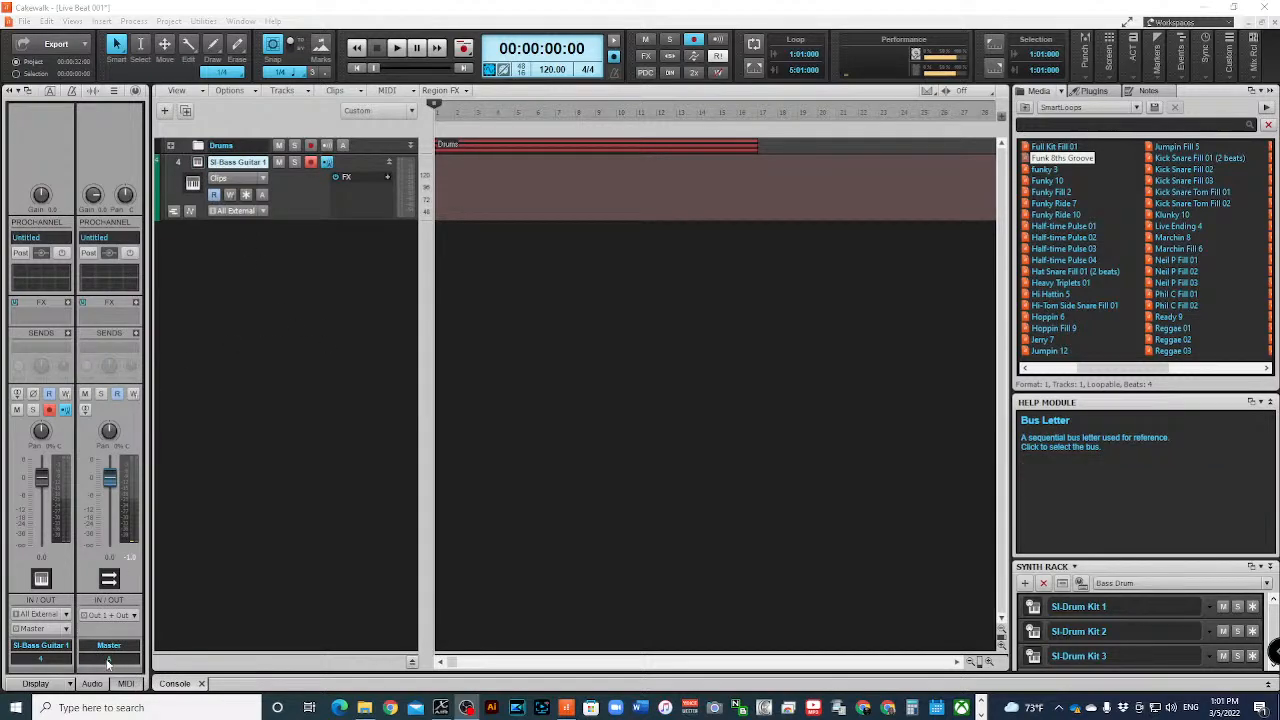
click(38, 629)
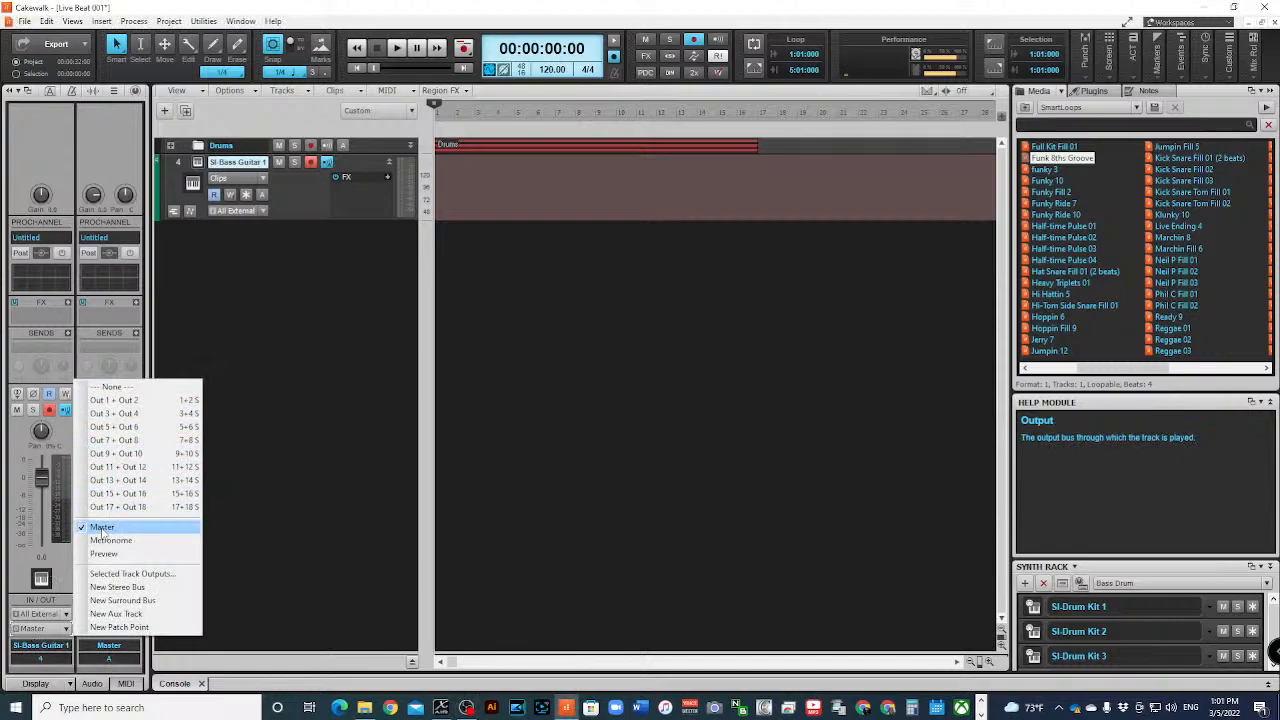
click(248, 519)
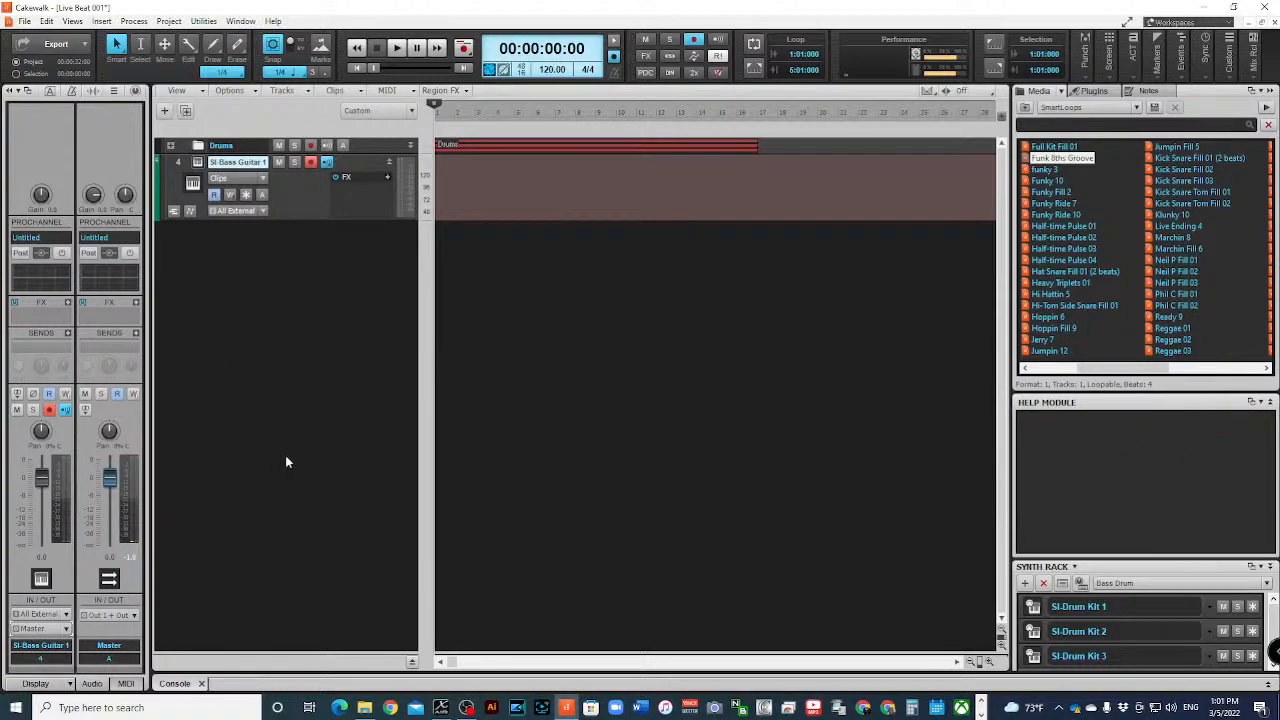
click(411, 662)
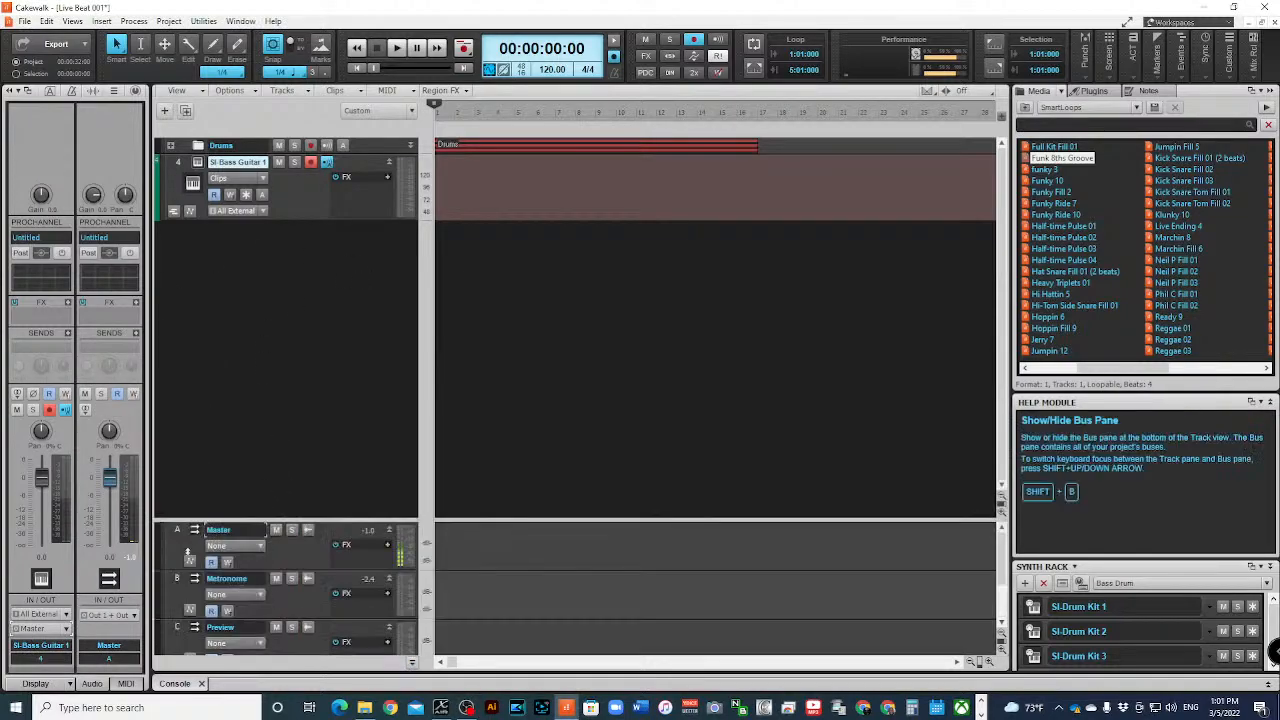
drag(300, 521, 325, 352)
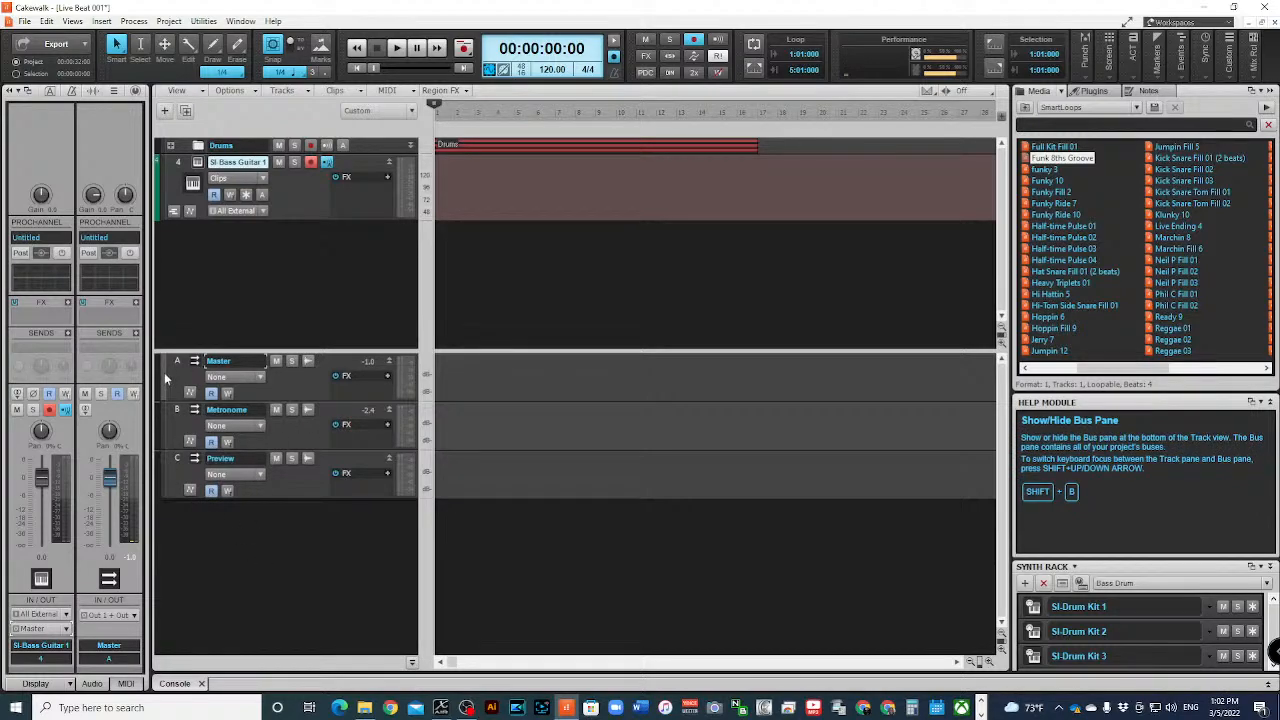
- Insert a new stereo bus below the Preview bus and select it
right_click(229, 545)
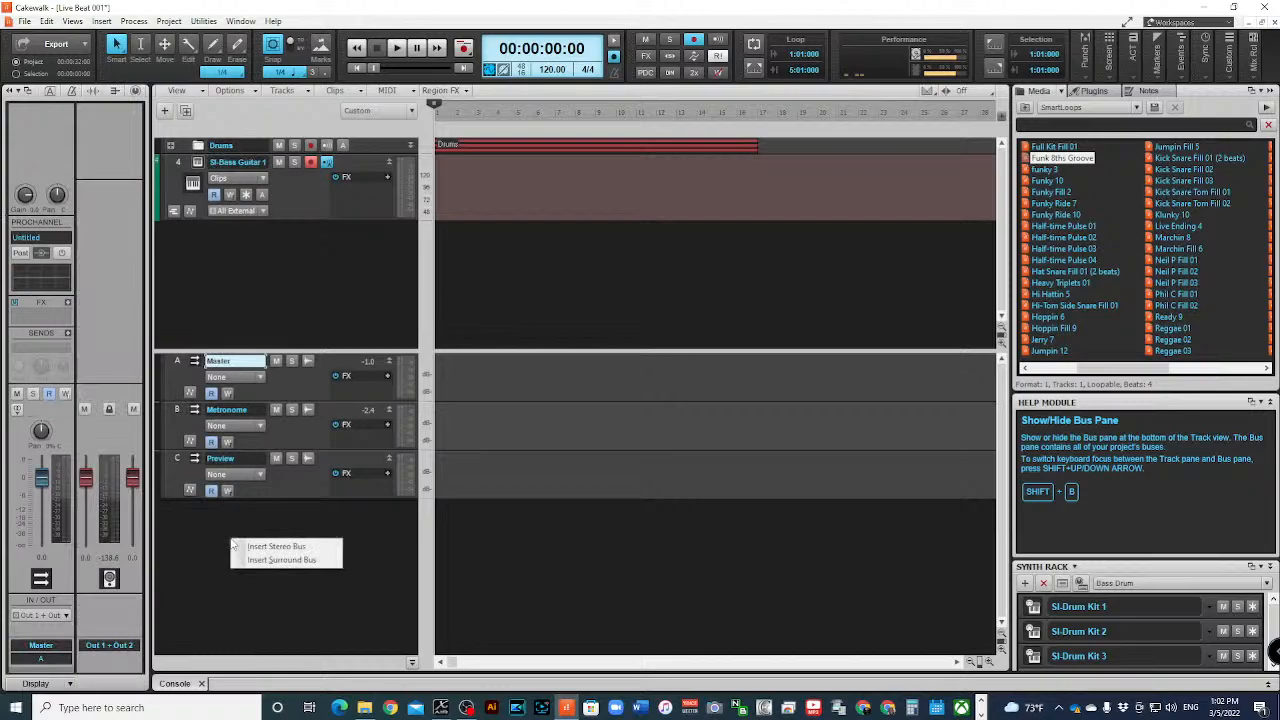
click(289, 548)
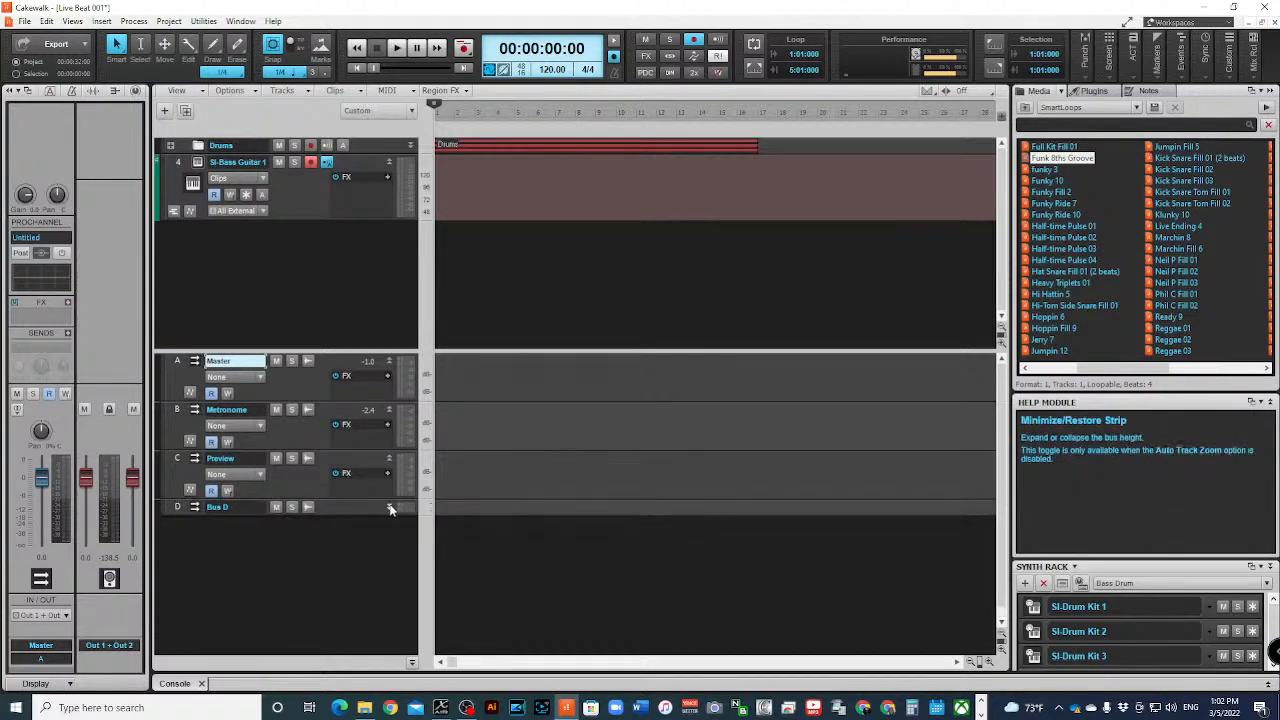
click(177, 508)
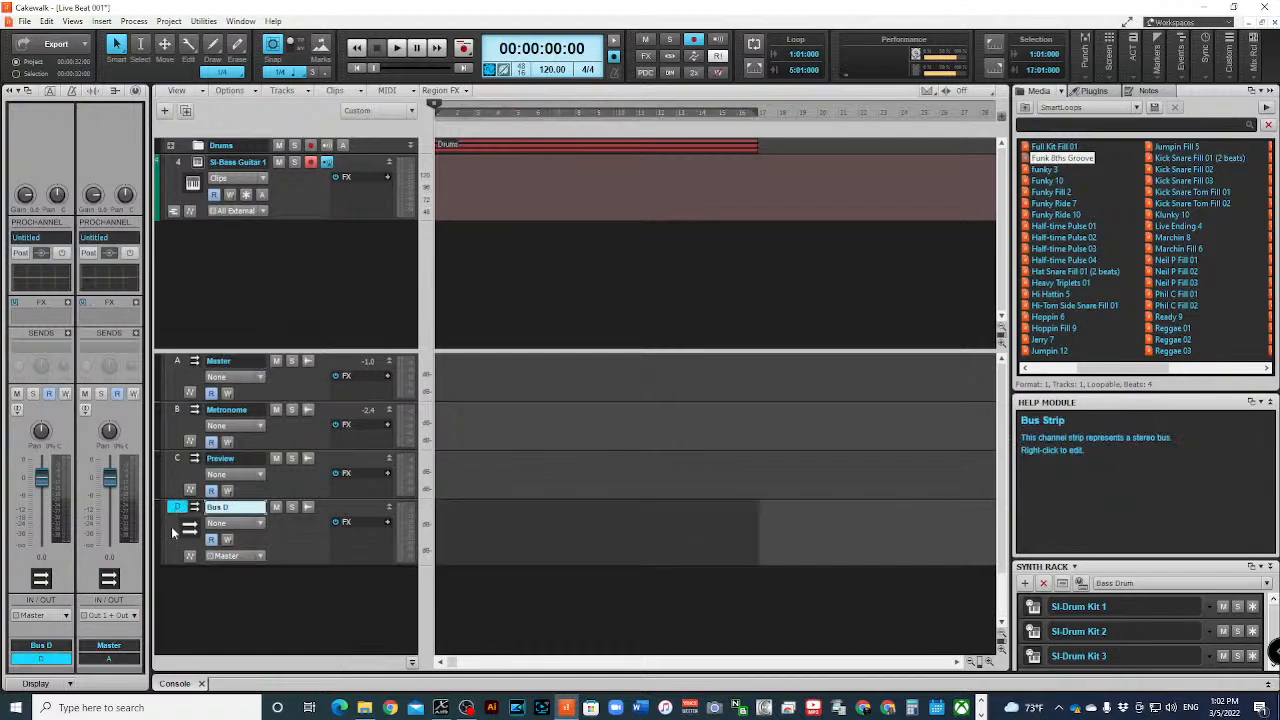
- Route the output of the SI-Bass Guitar 1 track to Bus D
click(177, 163)
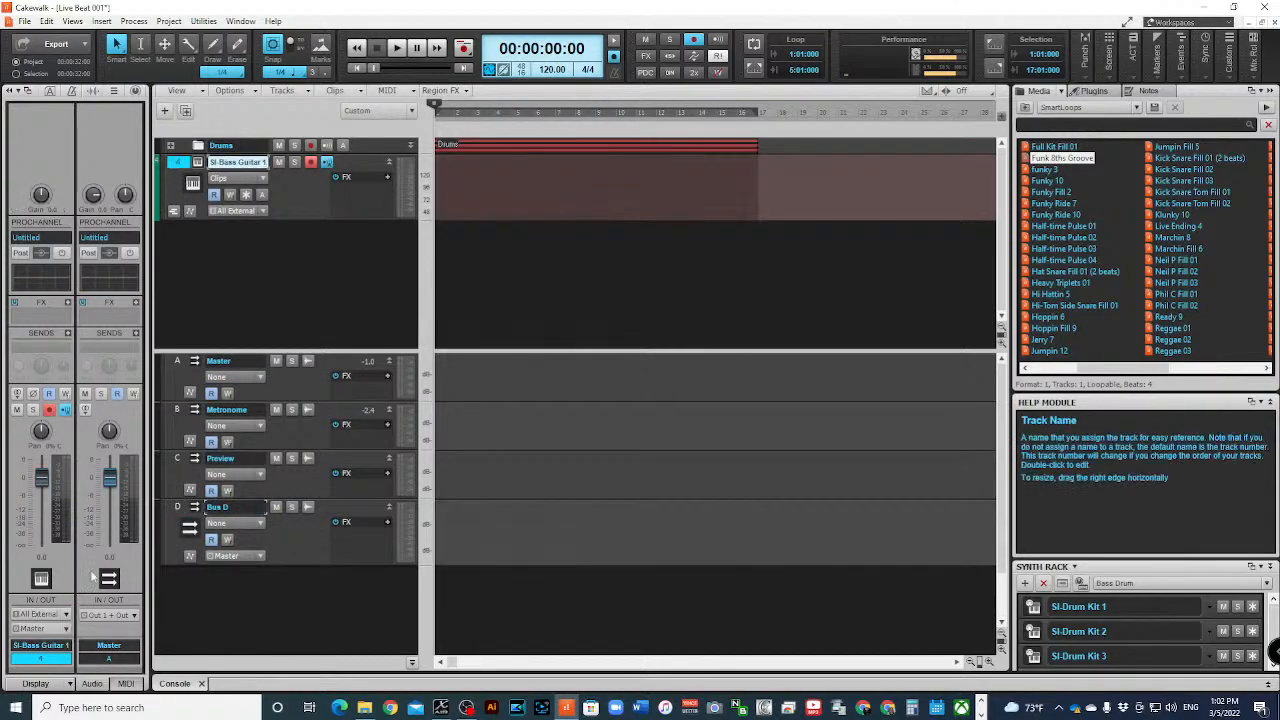
click(68, 628)
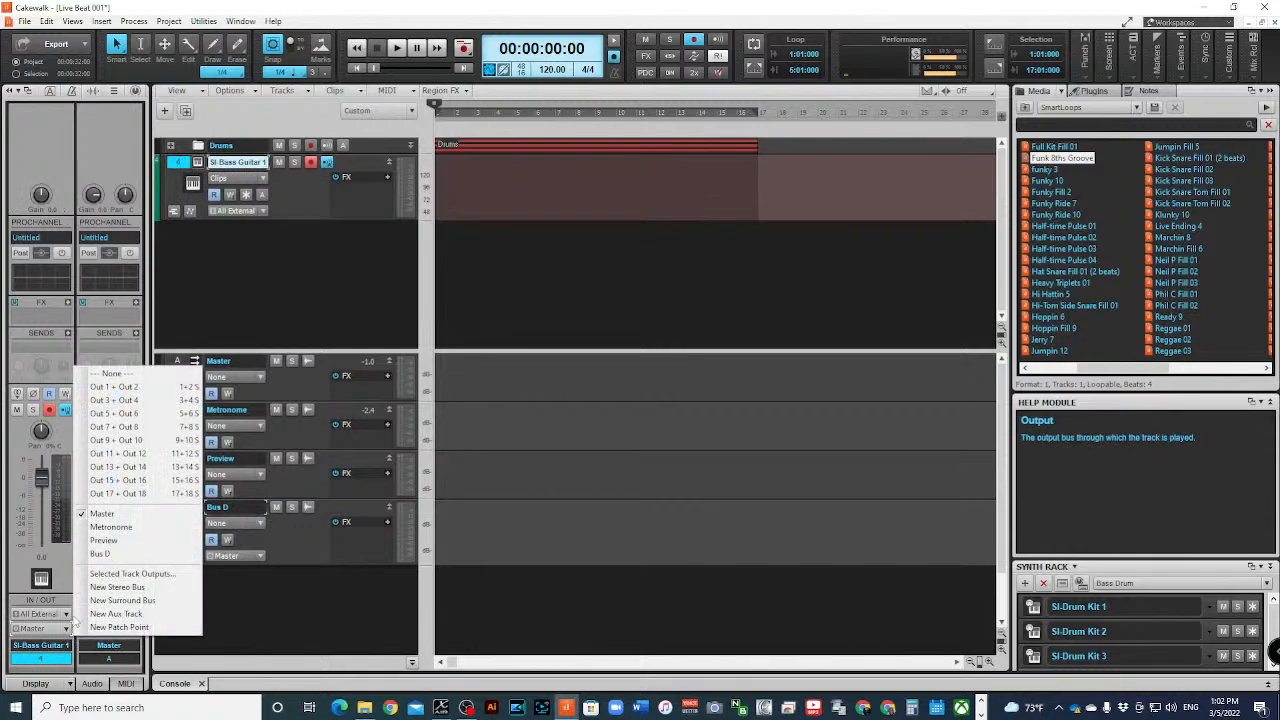
click(100, 553)
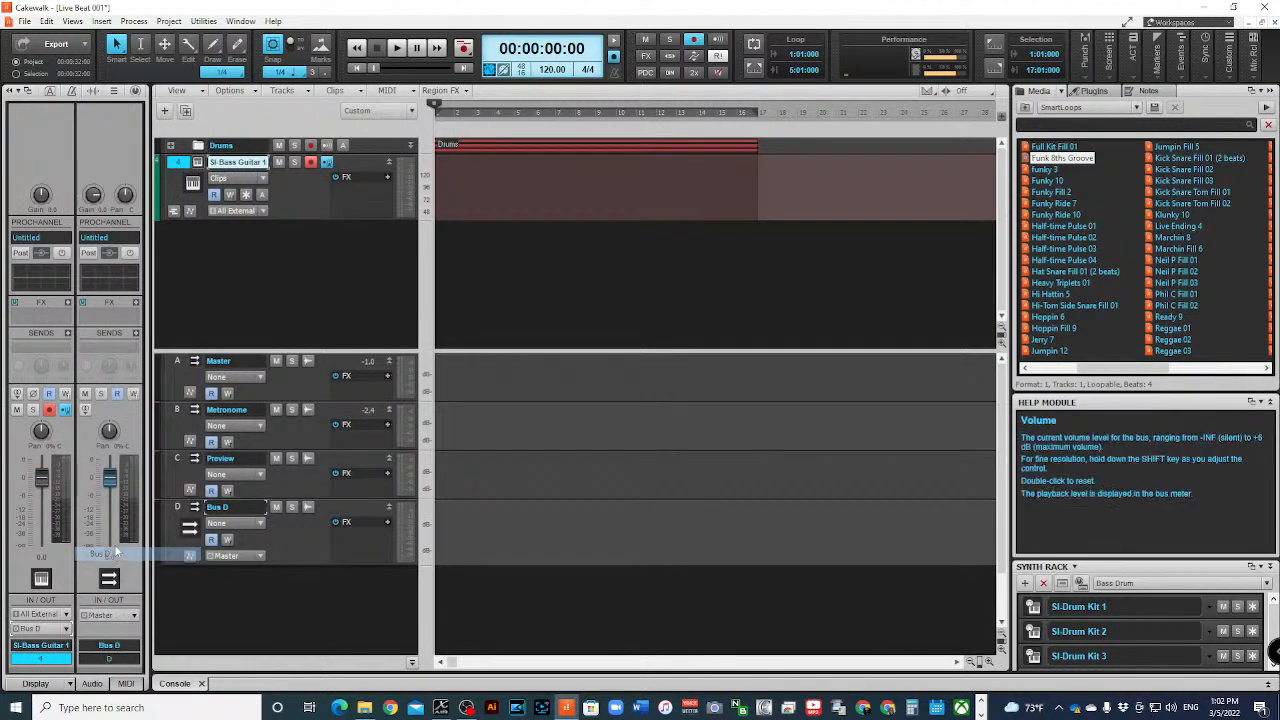
- Select Bus D and look through the audio effect categories available for its FX rack without inserting one
click(180, 510)
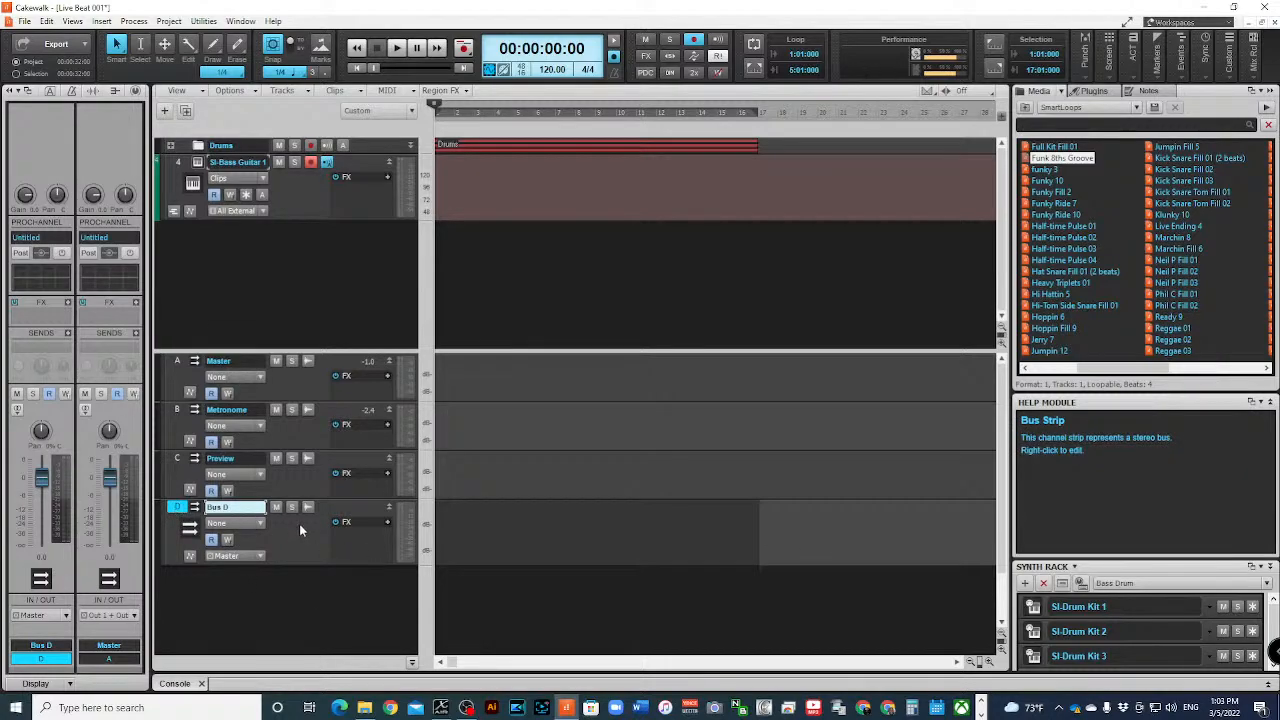
right_click(354, 540)
mouse_move(470, 401)
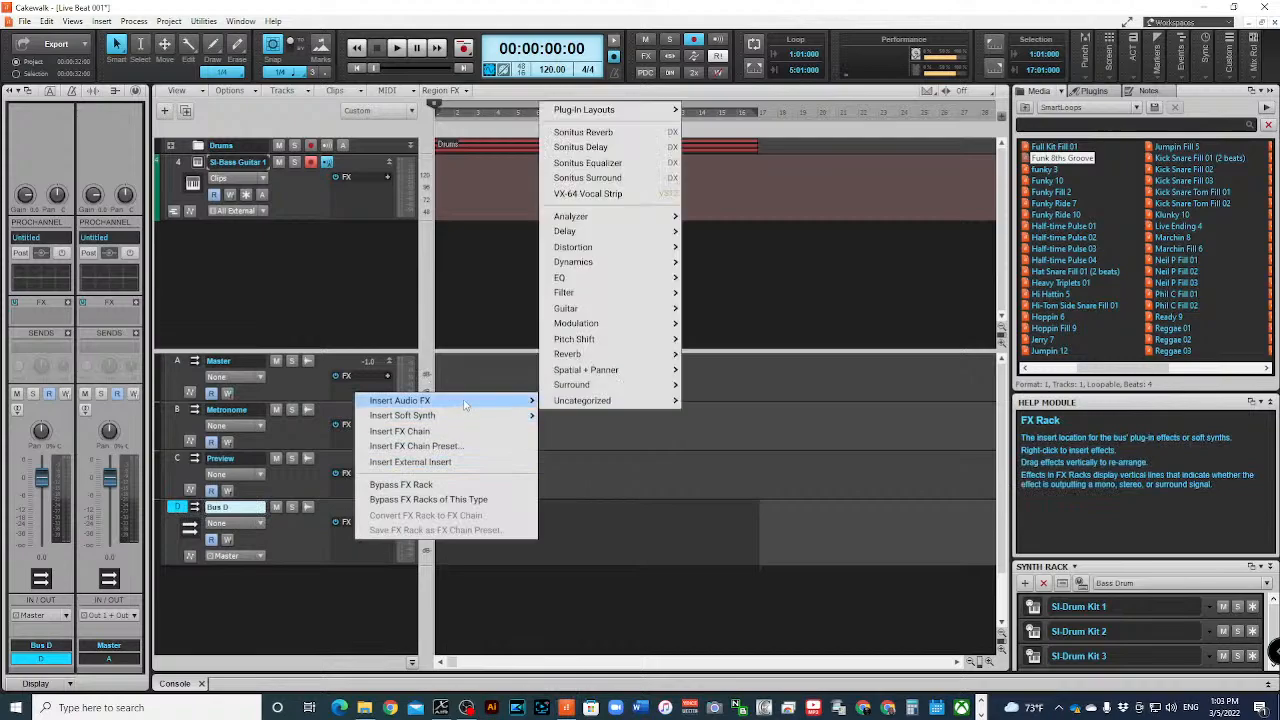
mouse_move(628, 357)
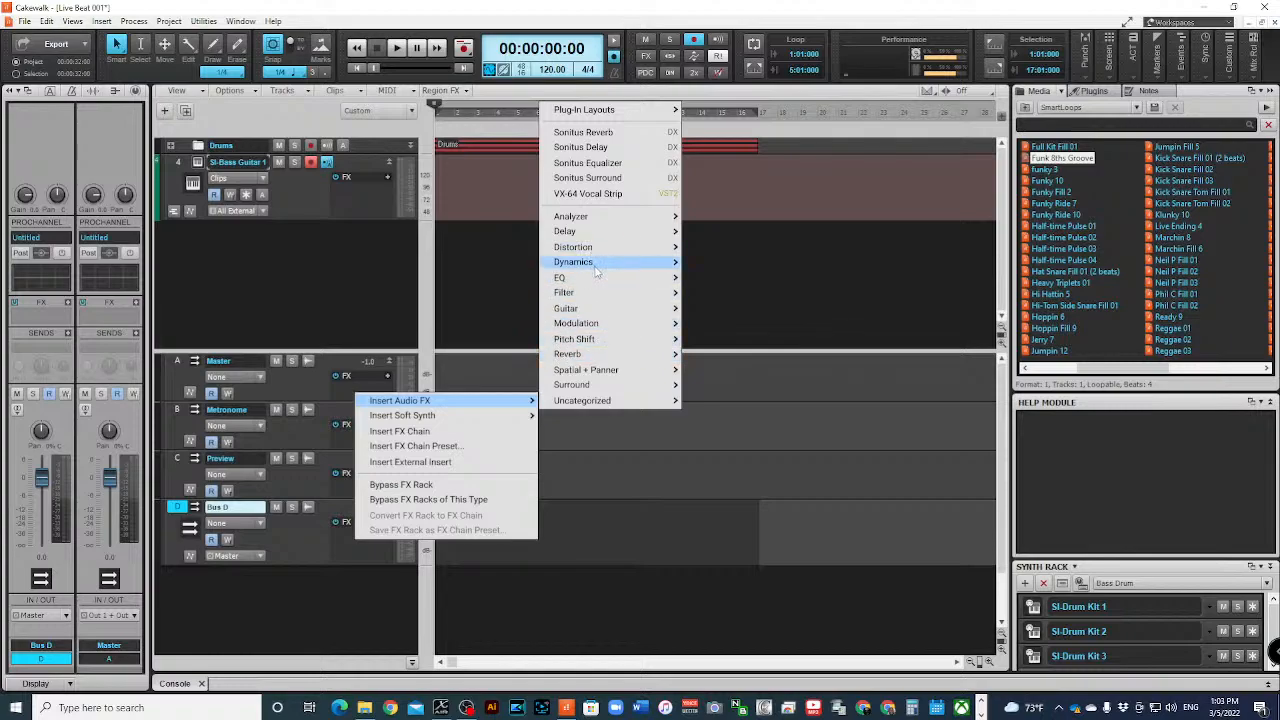
click(378, 590)
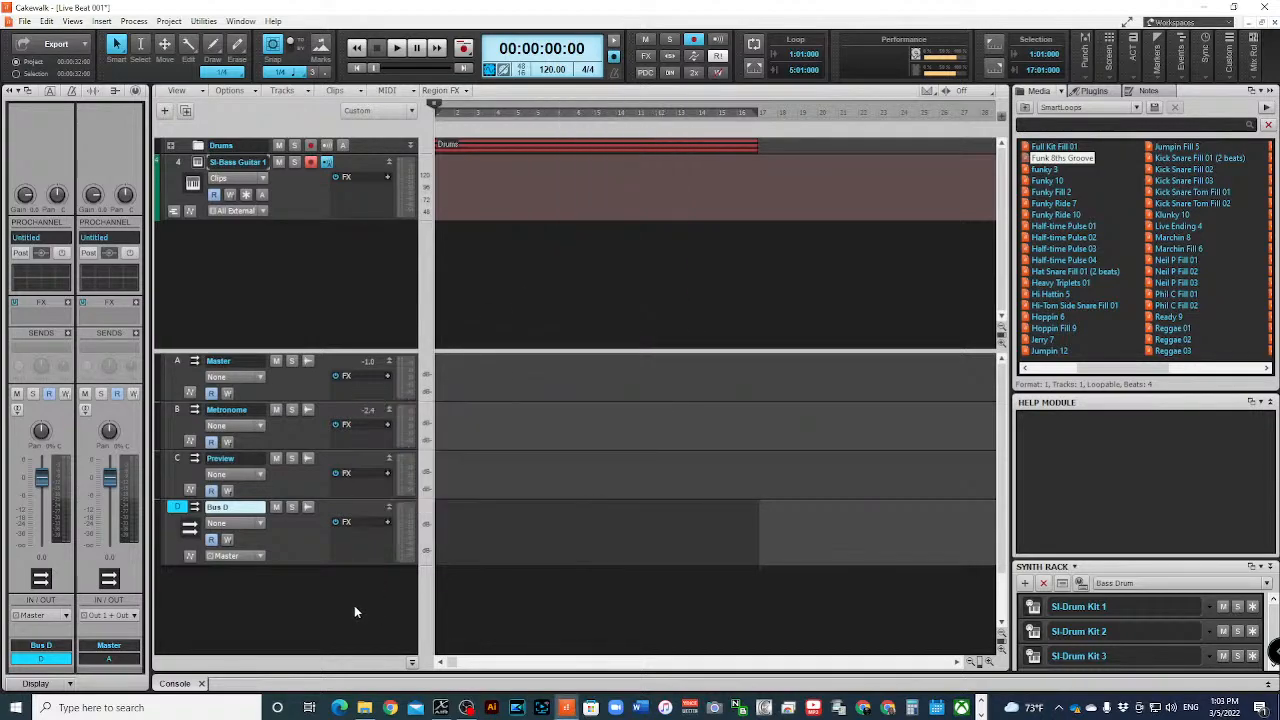
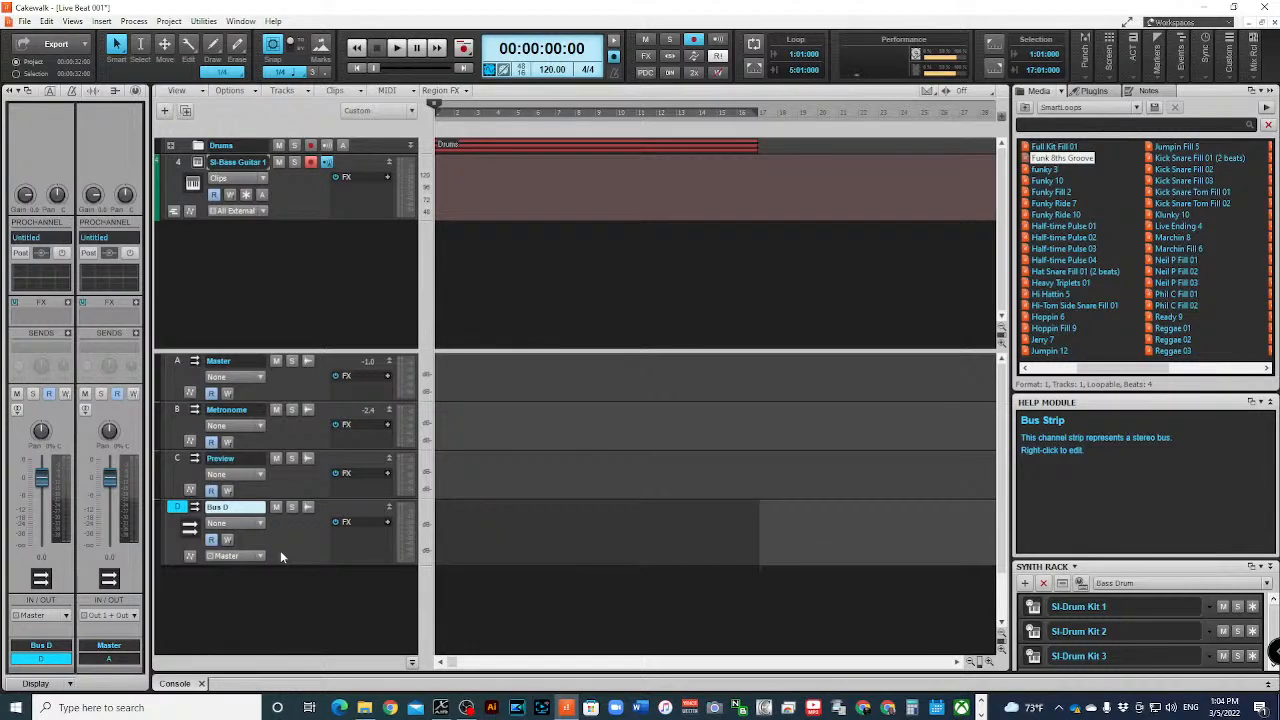
- Lower the Bus D volume fader slightly and hide the bus pane below the tracks
click(178, 509)
double_click(178, 509)
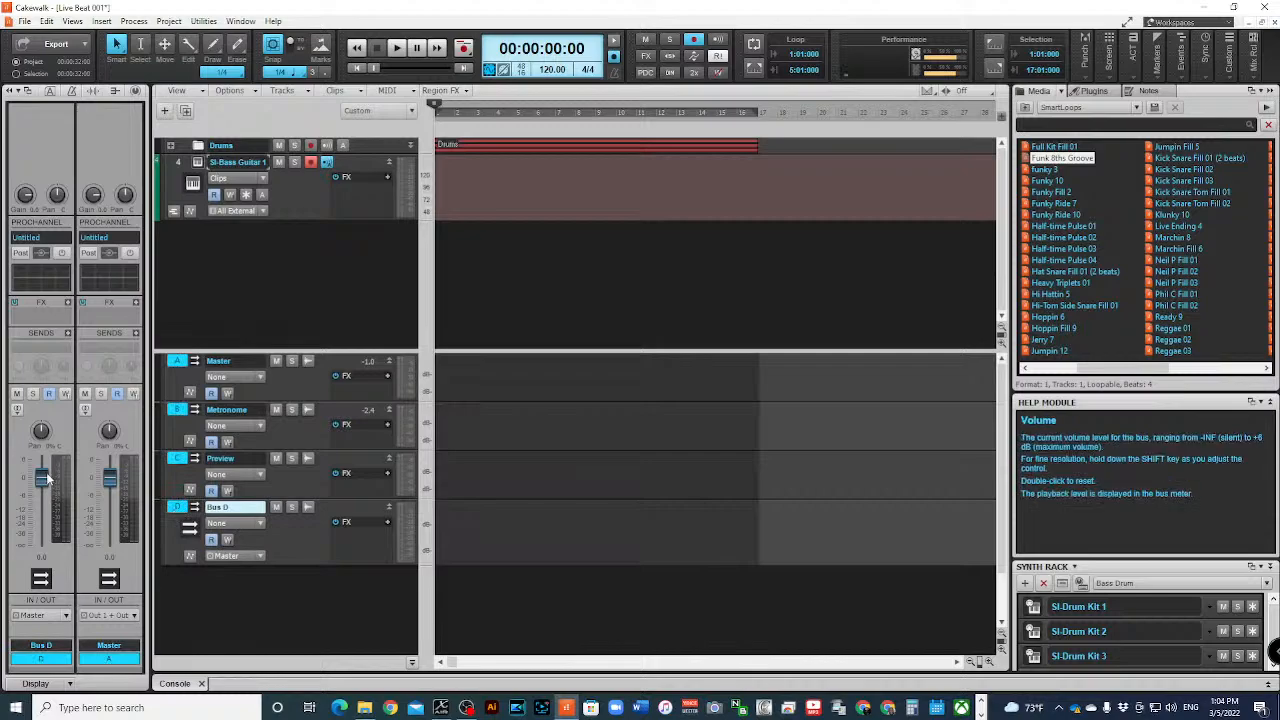
mouse_move(42, 479)
mouse_down()
mouse_move(42, 495)
mouse_move(42, 478)
mouse_up()
click(466, 707)
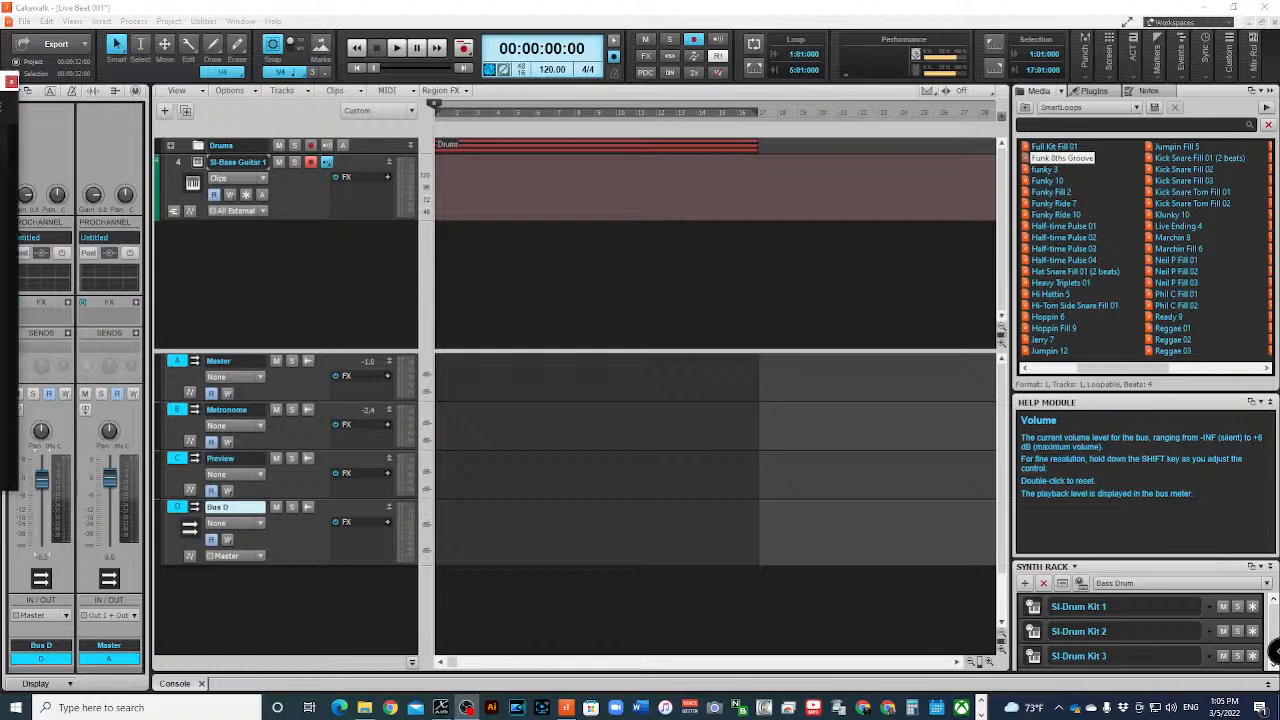
drag(0, 120, 0, 106)
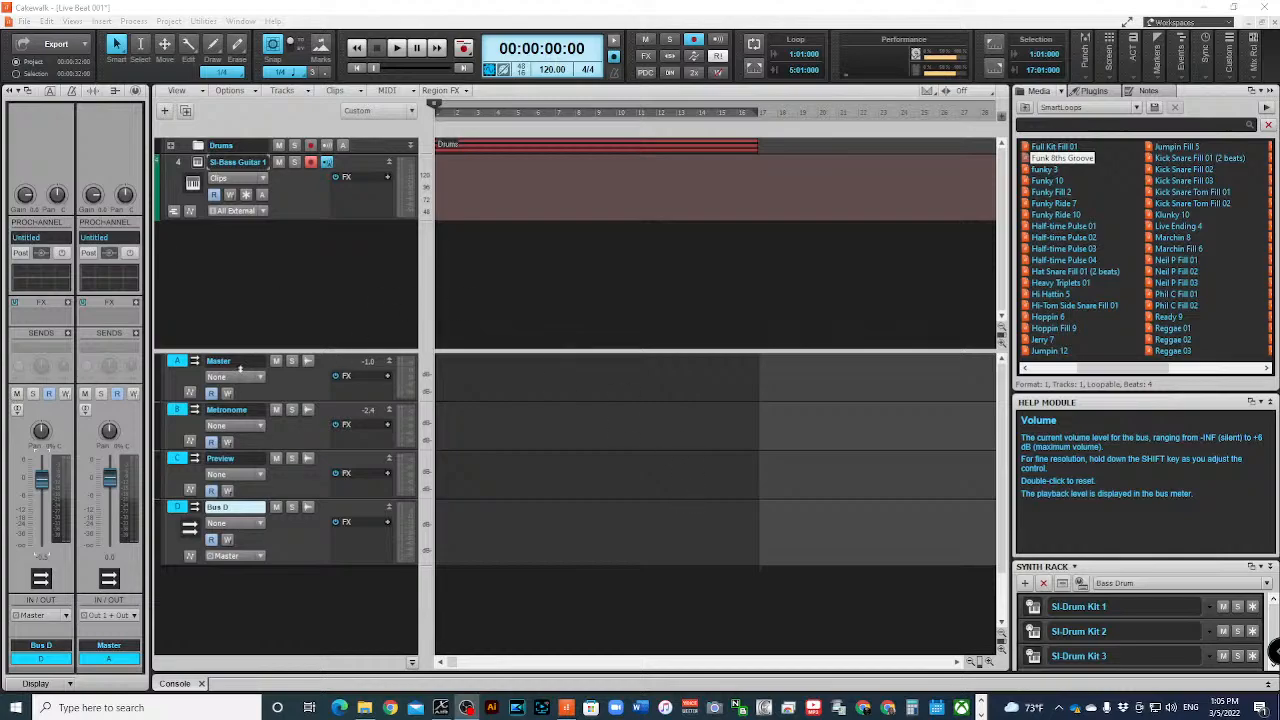
click(411, 662)
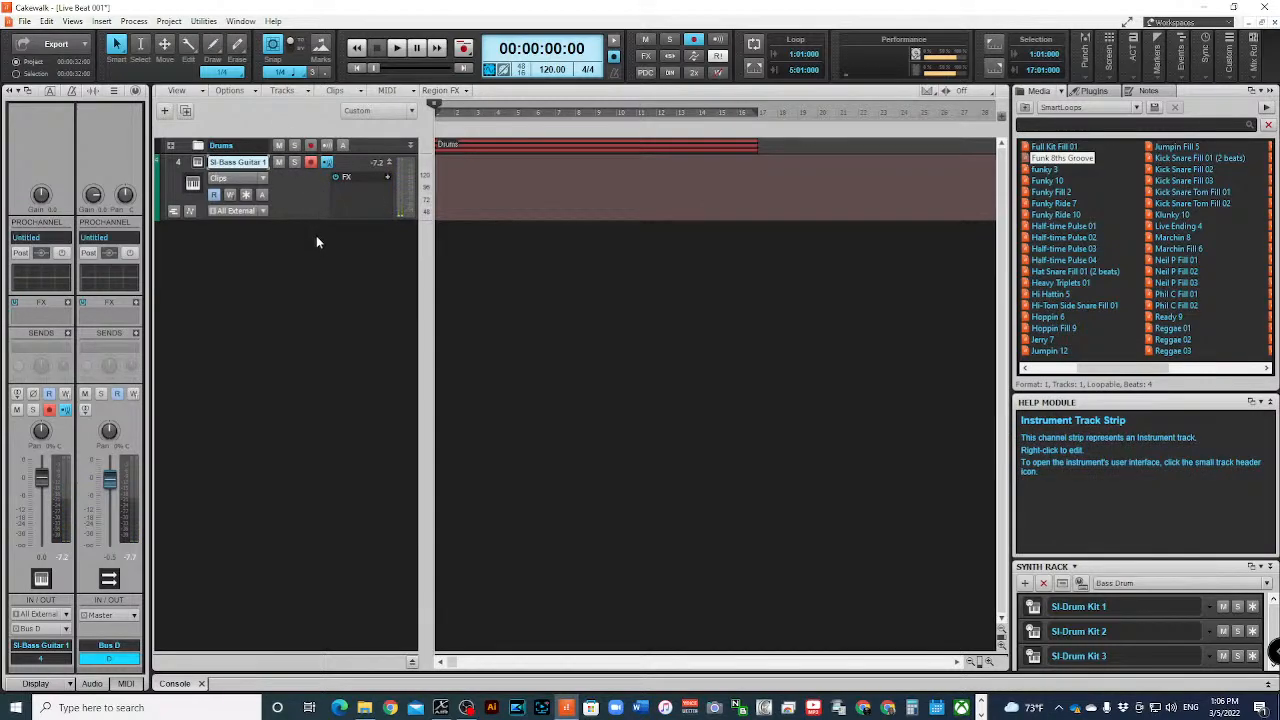
- Try to record a bass take over the drum beat on the SI-Bass Guitar 1 track
key(space)
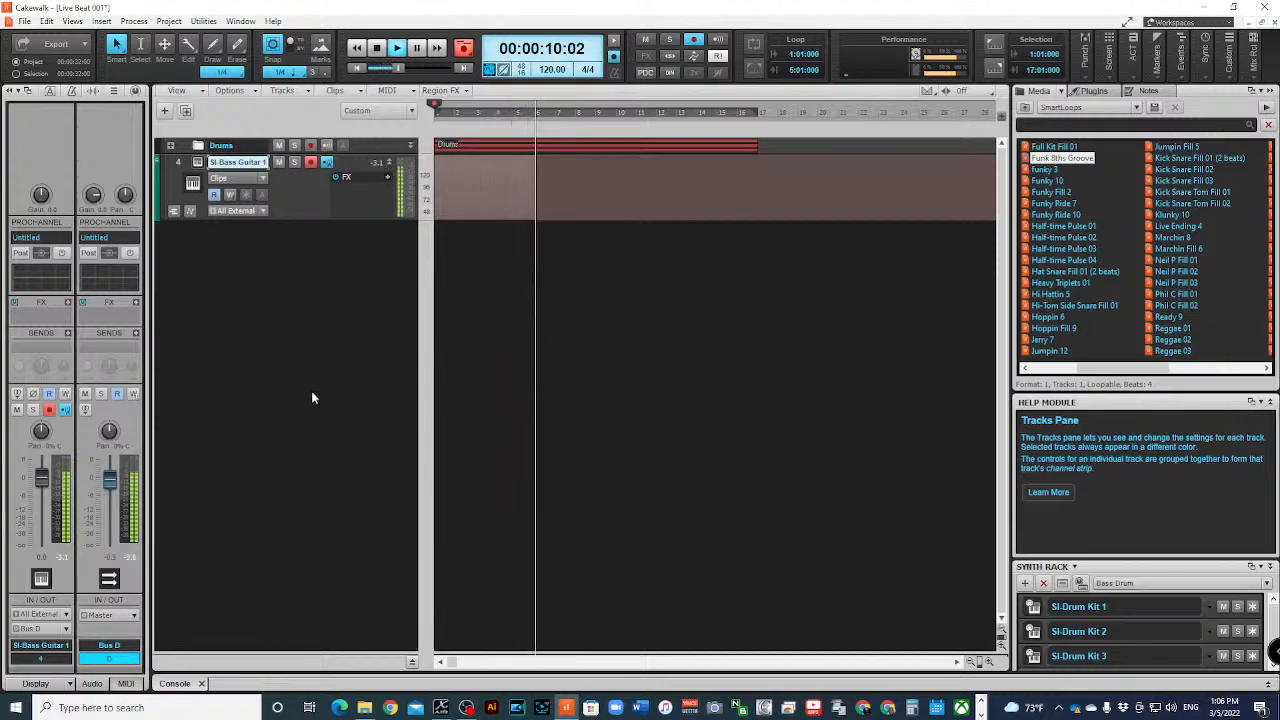
key(space)
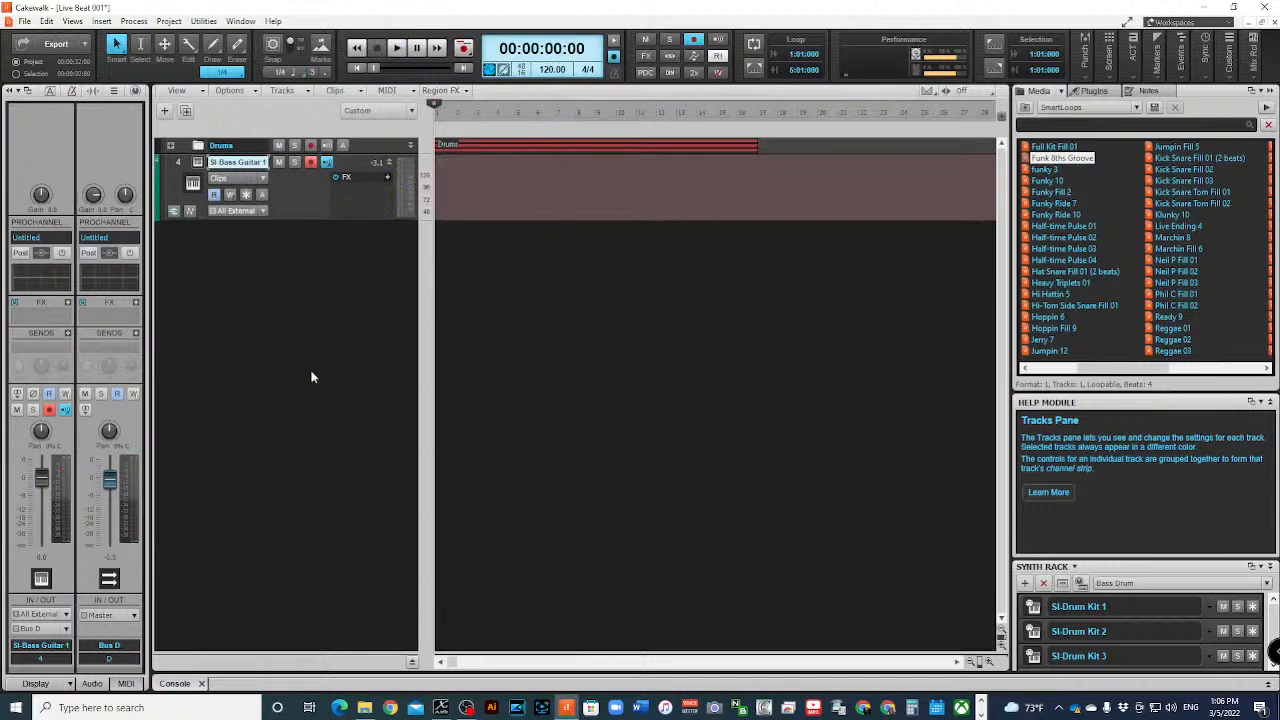
key(space)
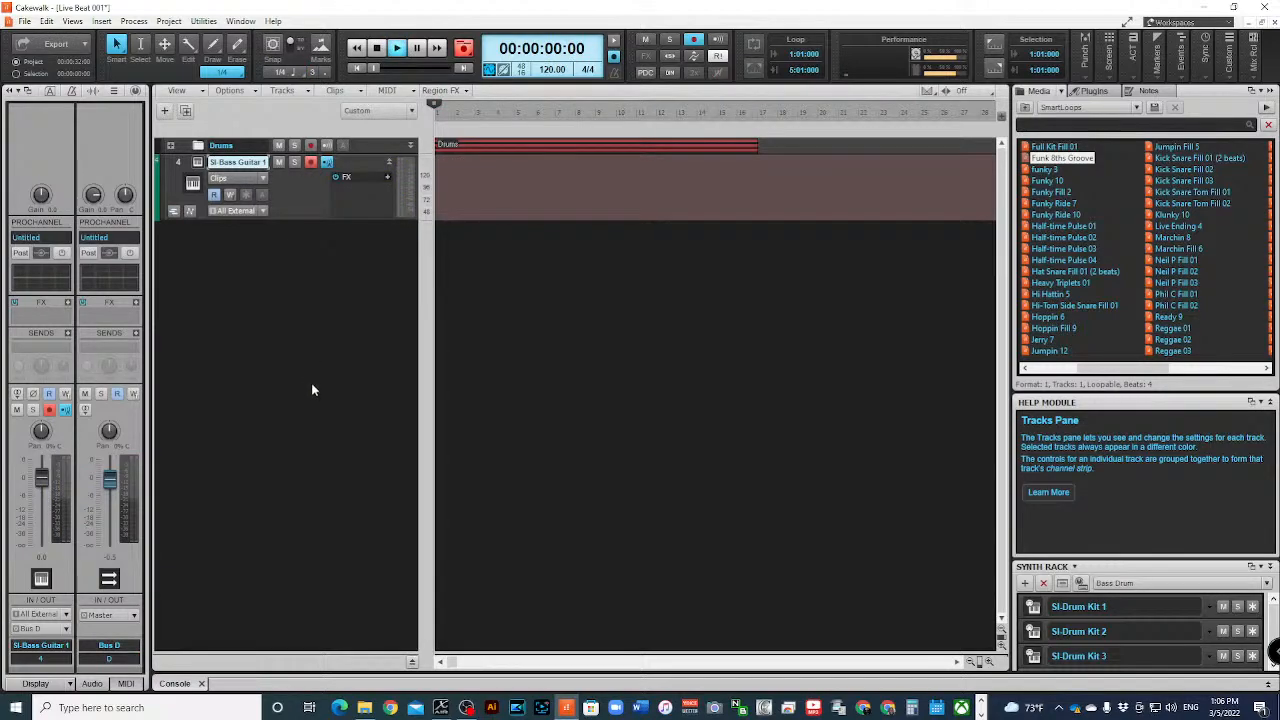
key(space)
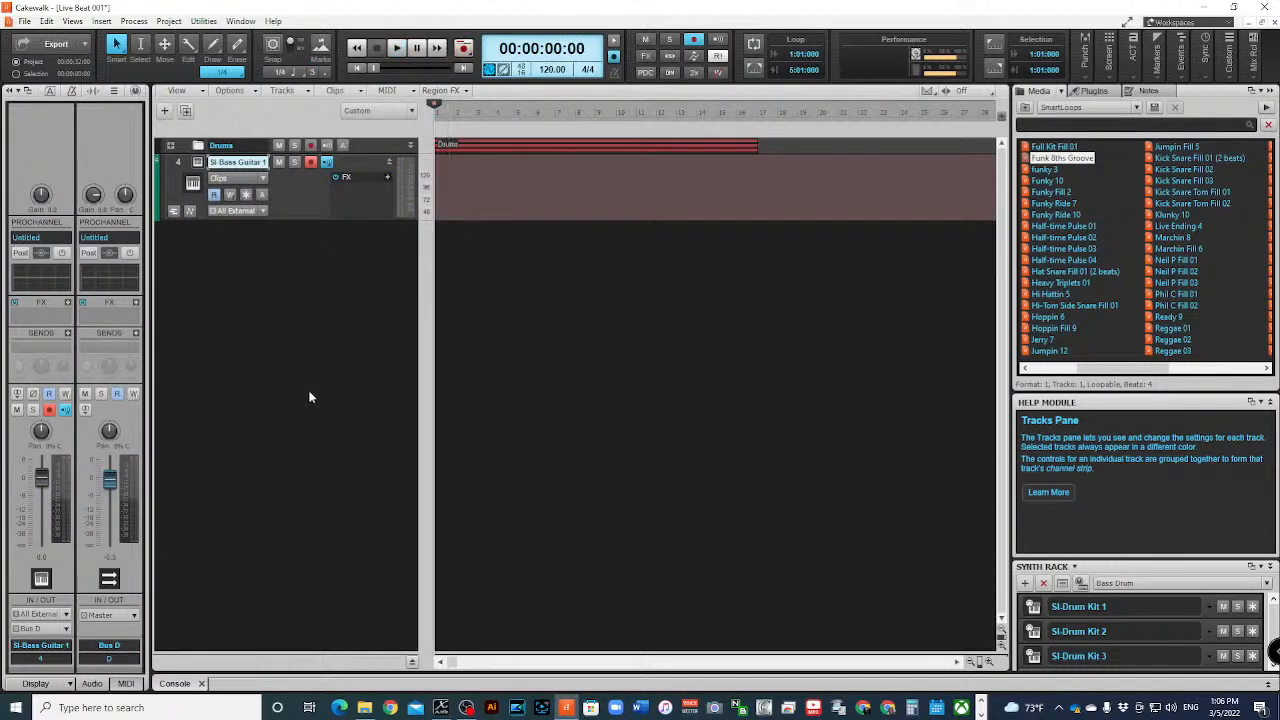
- Undo back past the Bus D routing to restore the Master output, and record an eight-bar bass take on SI-Bass Guitar 1
key(ctrl+z)
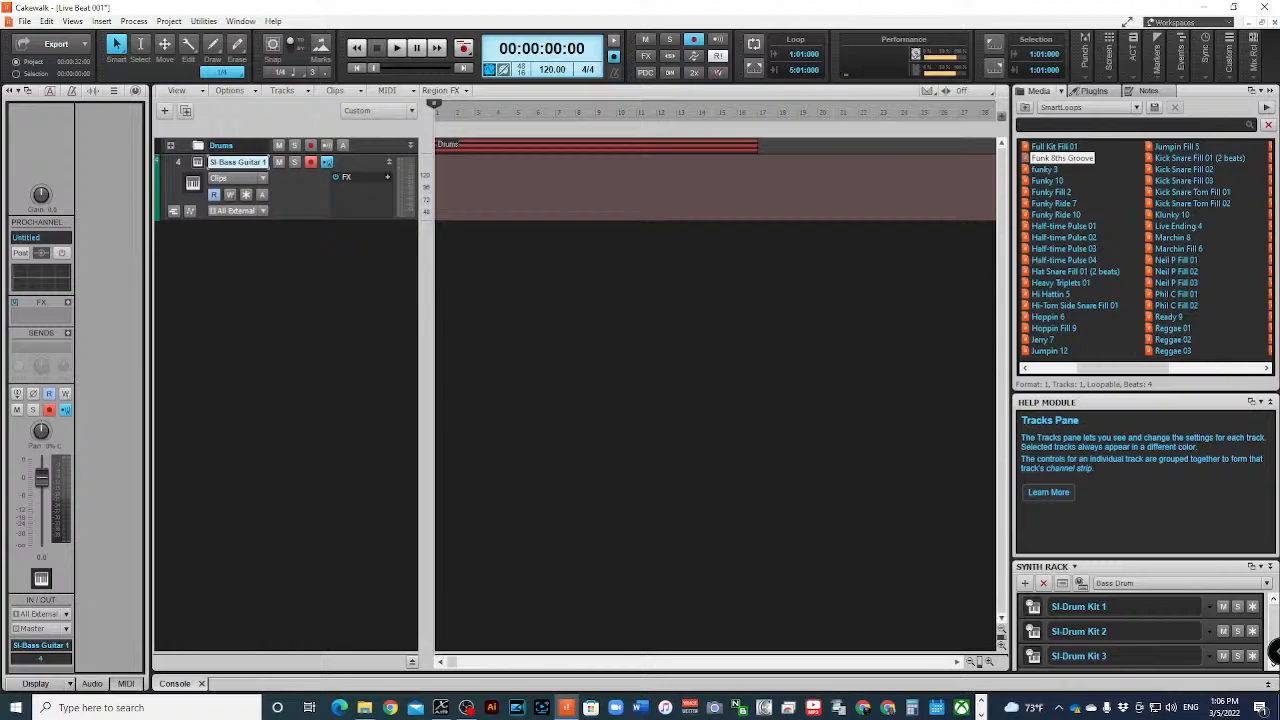
key(space)
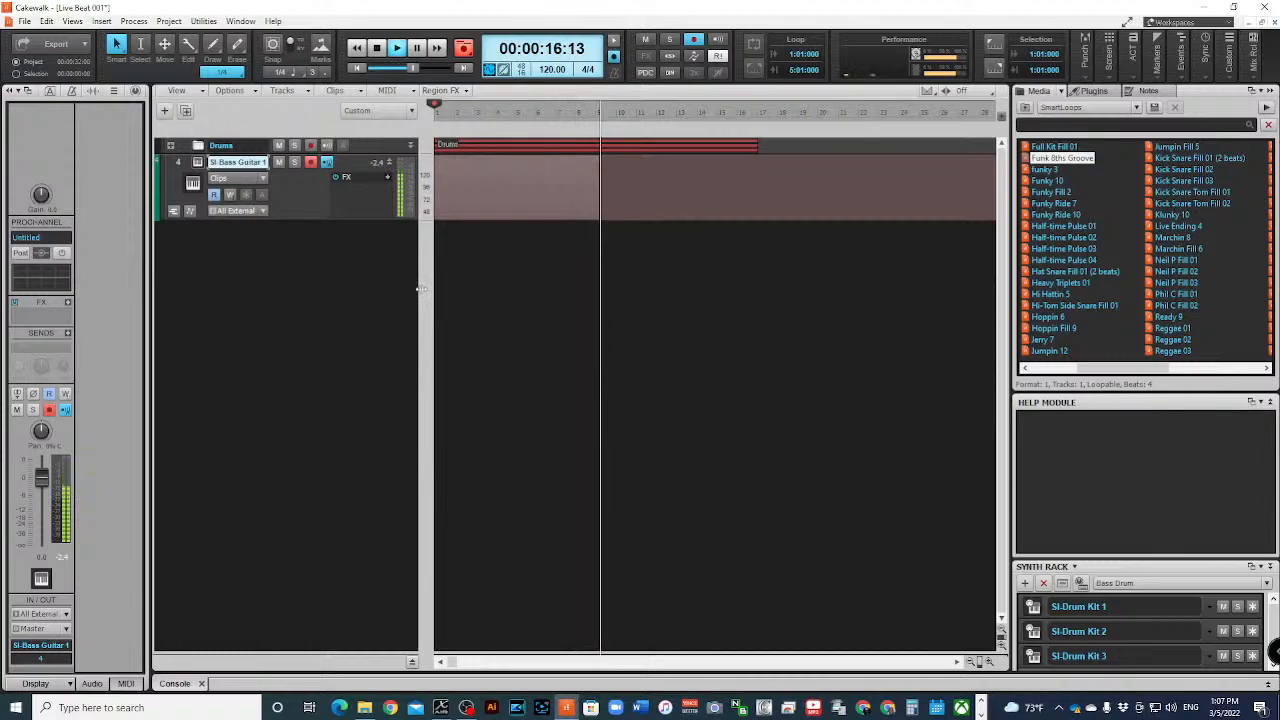
key(space)
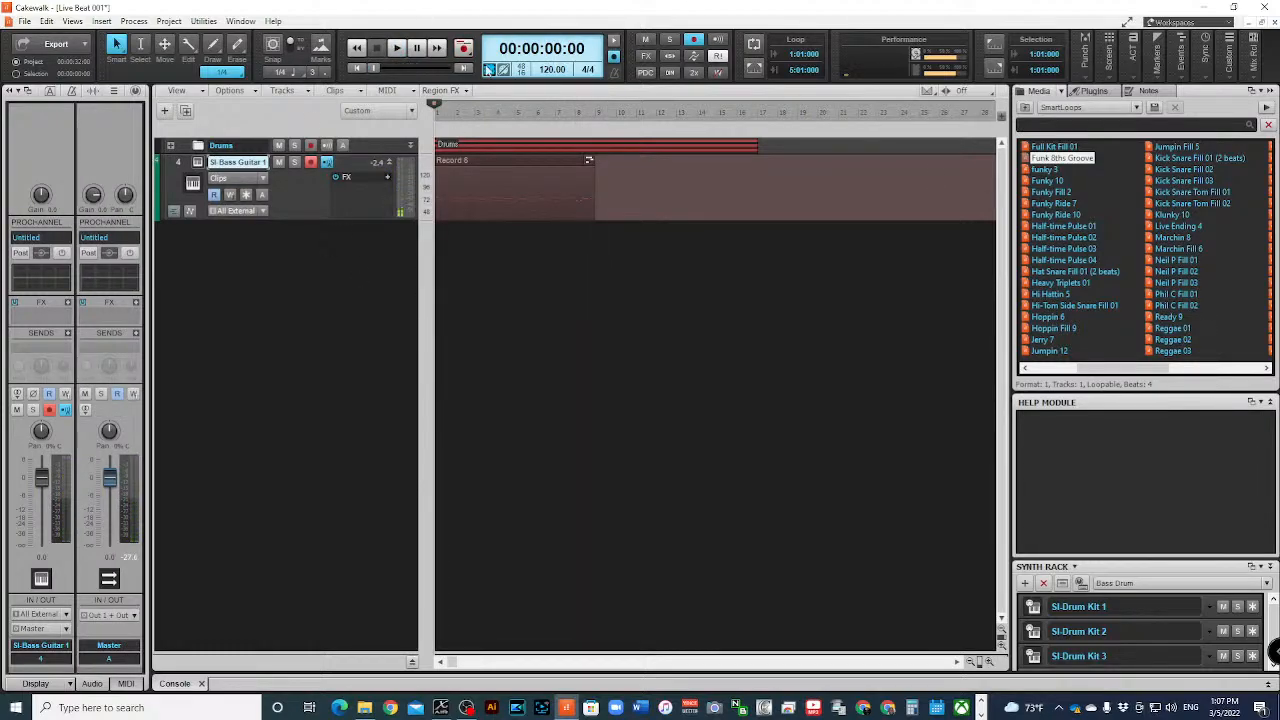
- Try to extend the end of the recorded bass clip to about the end of bar 11, and undo the extension
click(485, 159)
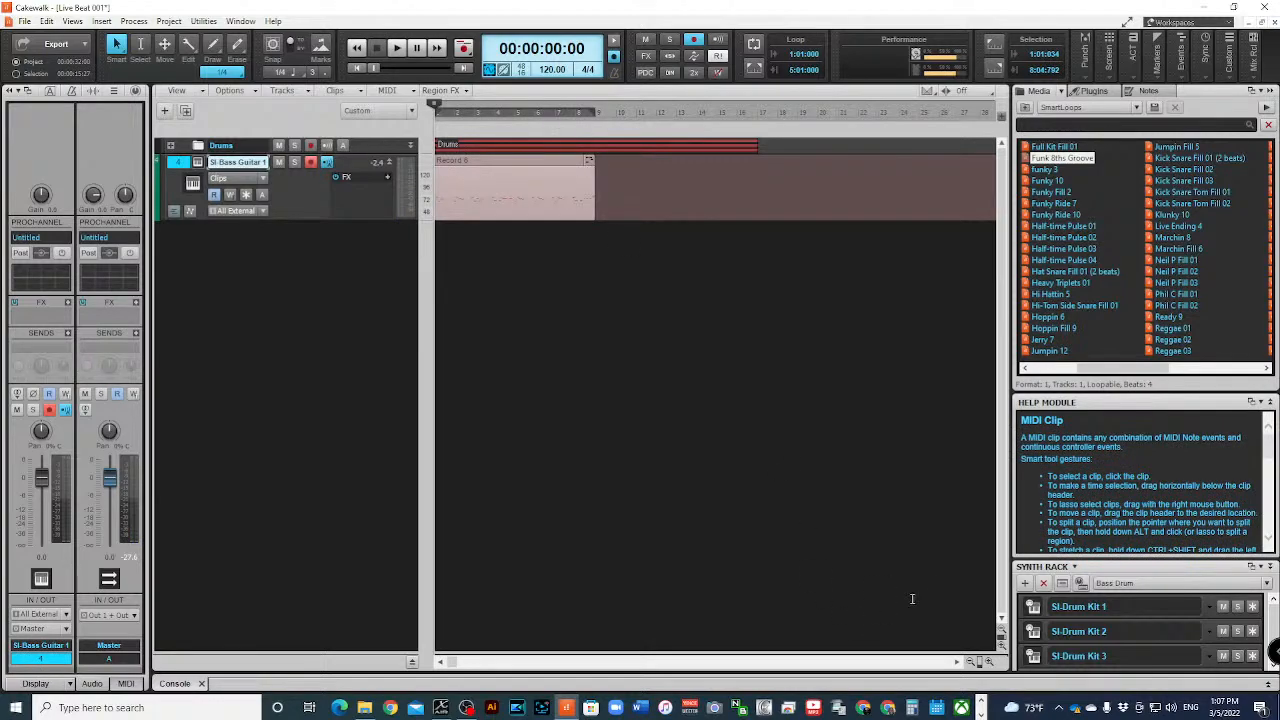
click(989, 662)
click(989, 662)
click(989, 662)
click(989, 662)
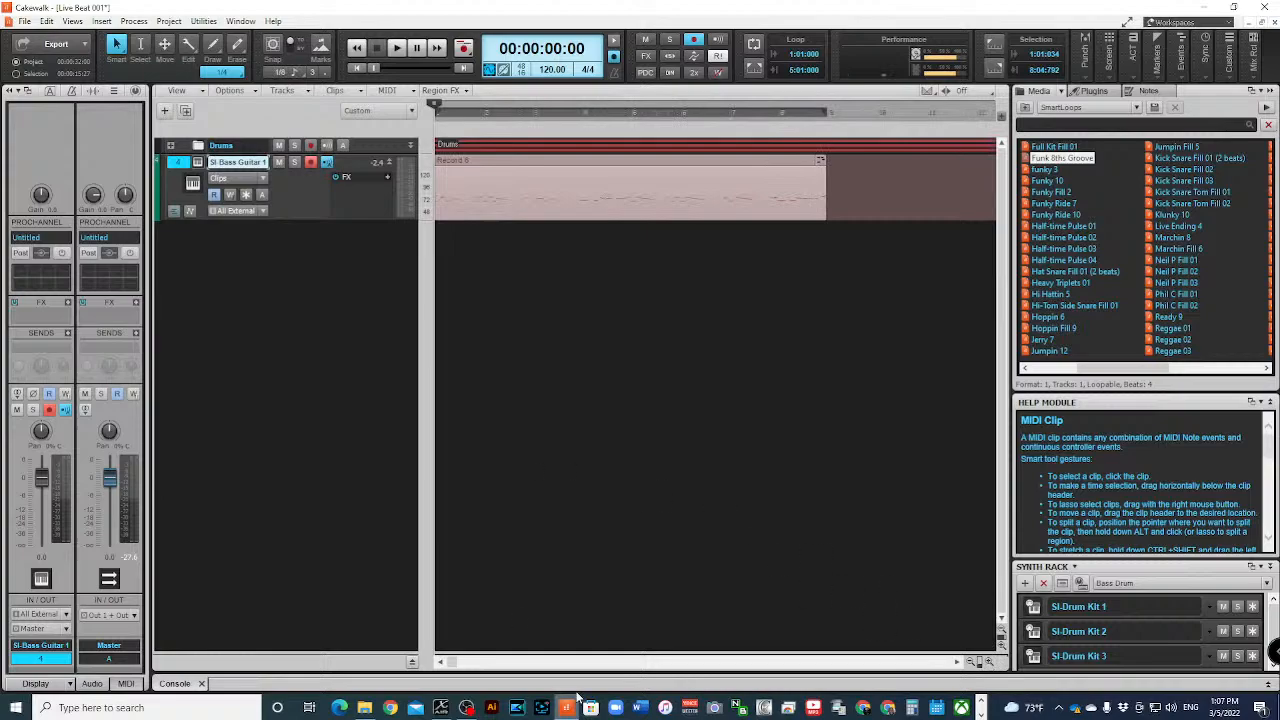
drag(451, 661, 600, 661)
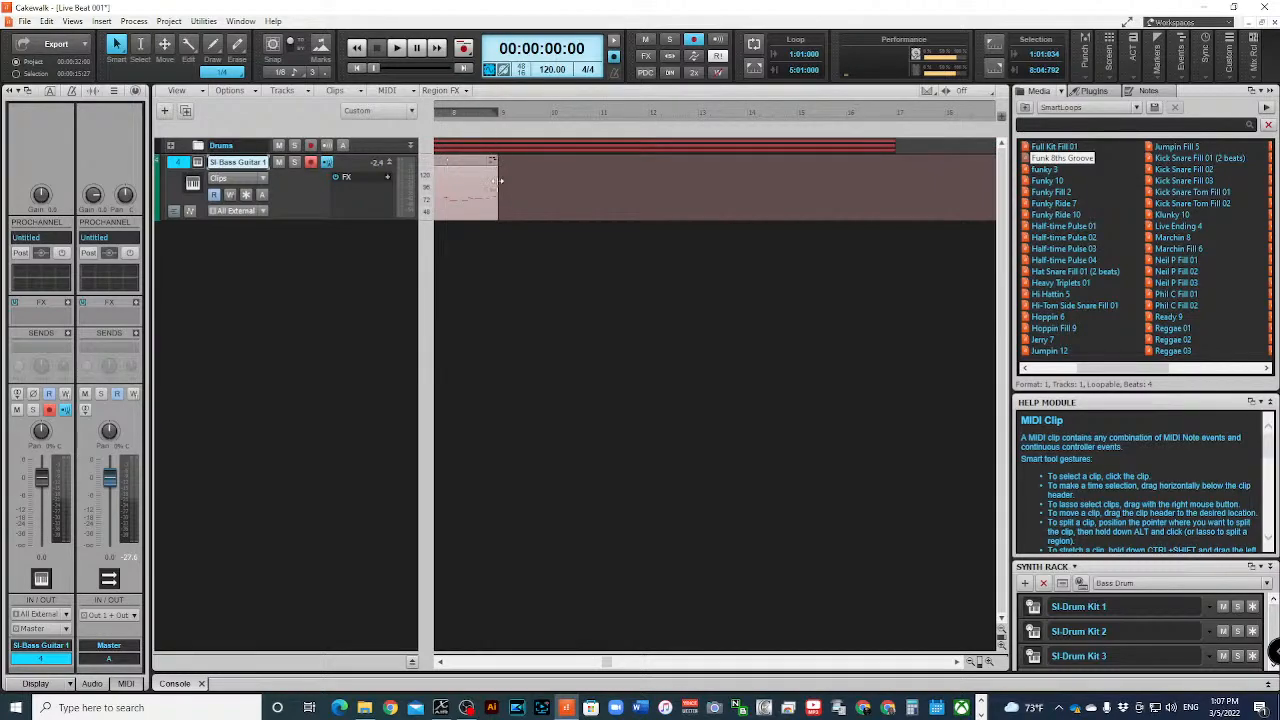
drag(498, 181, 641, 200)
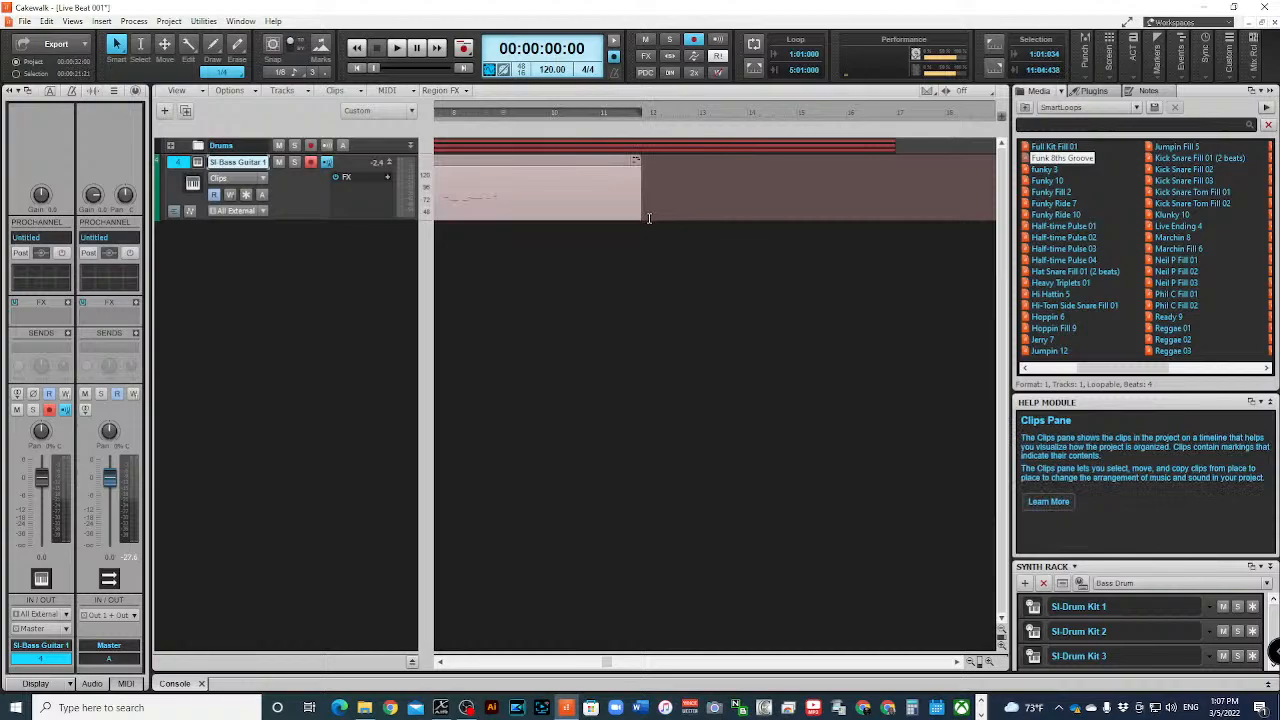
key(ctrl+z)
click(466, 163)
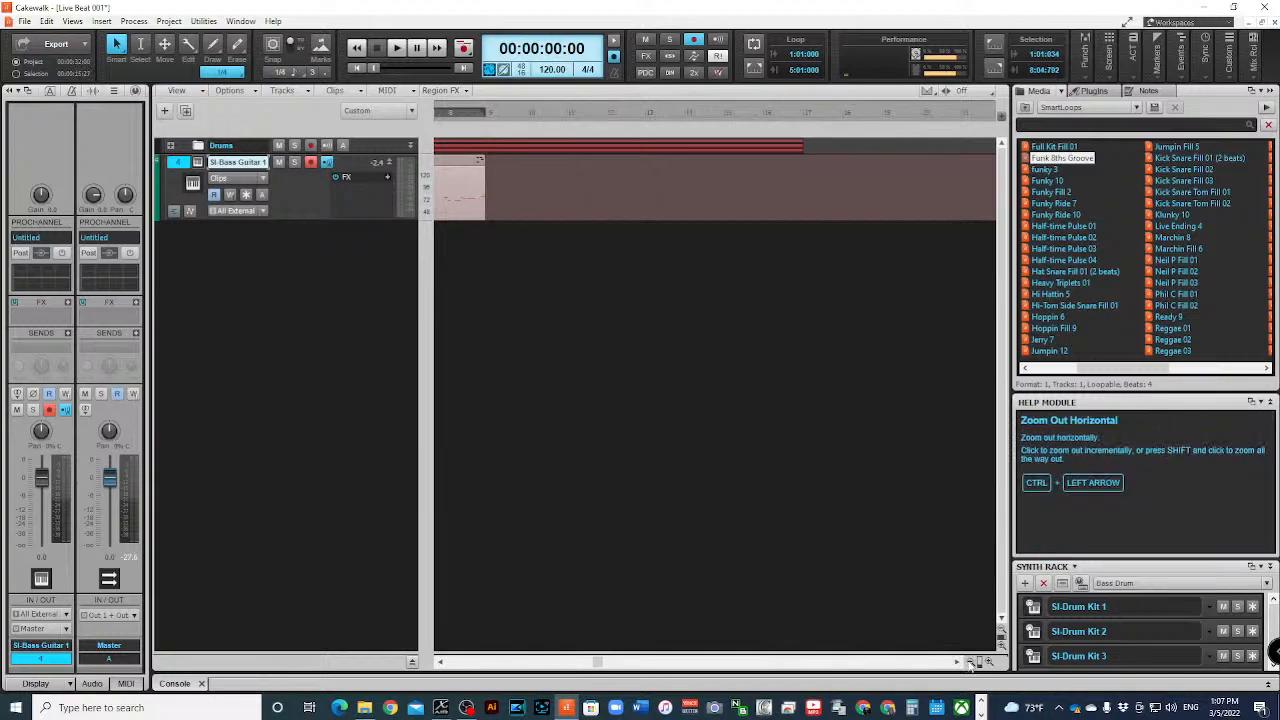
click(970, 663)
drag(564, 662, 418, 638)
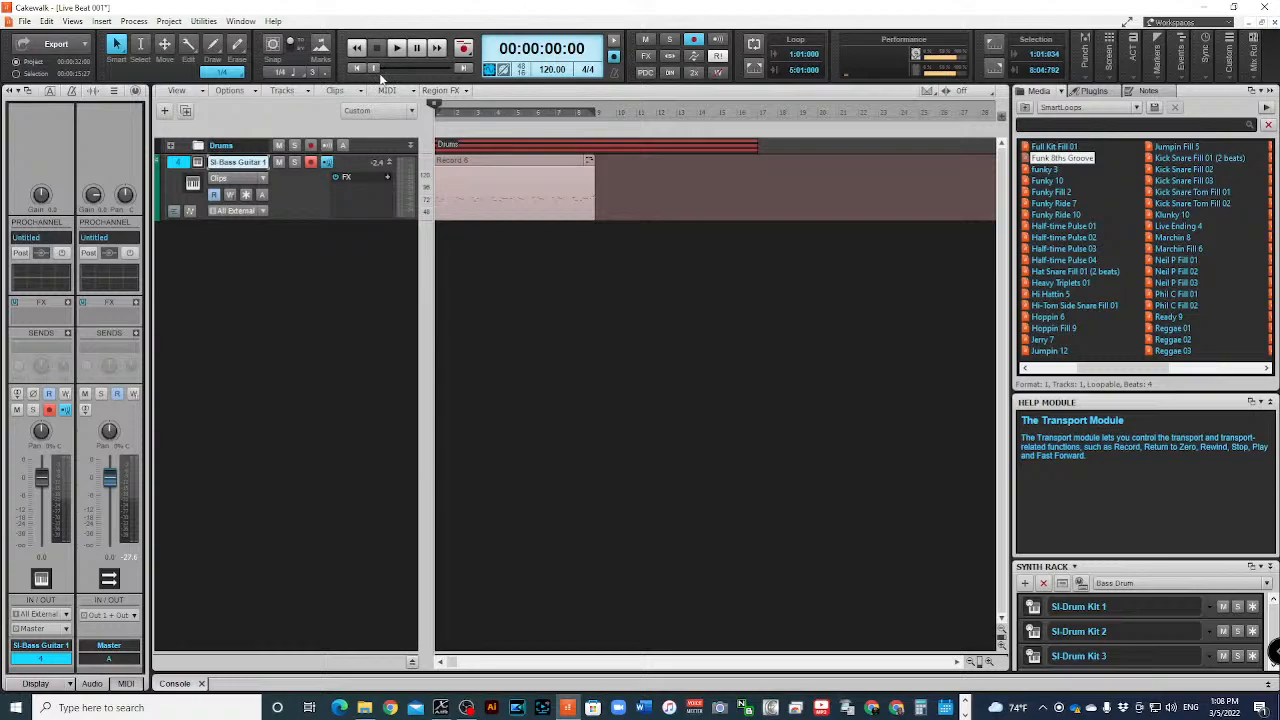
- Play back the opening of the recorded bass take together with the drums
key(space)
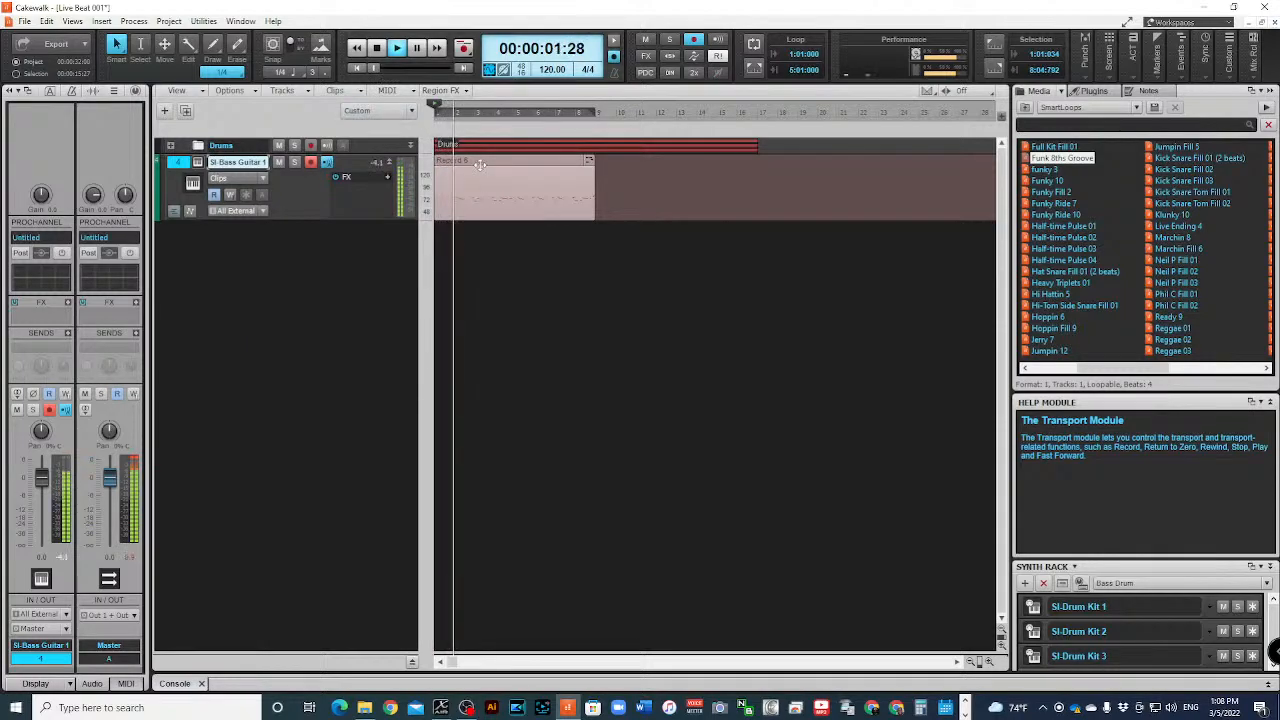
key(space)
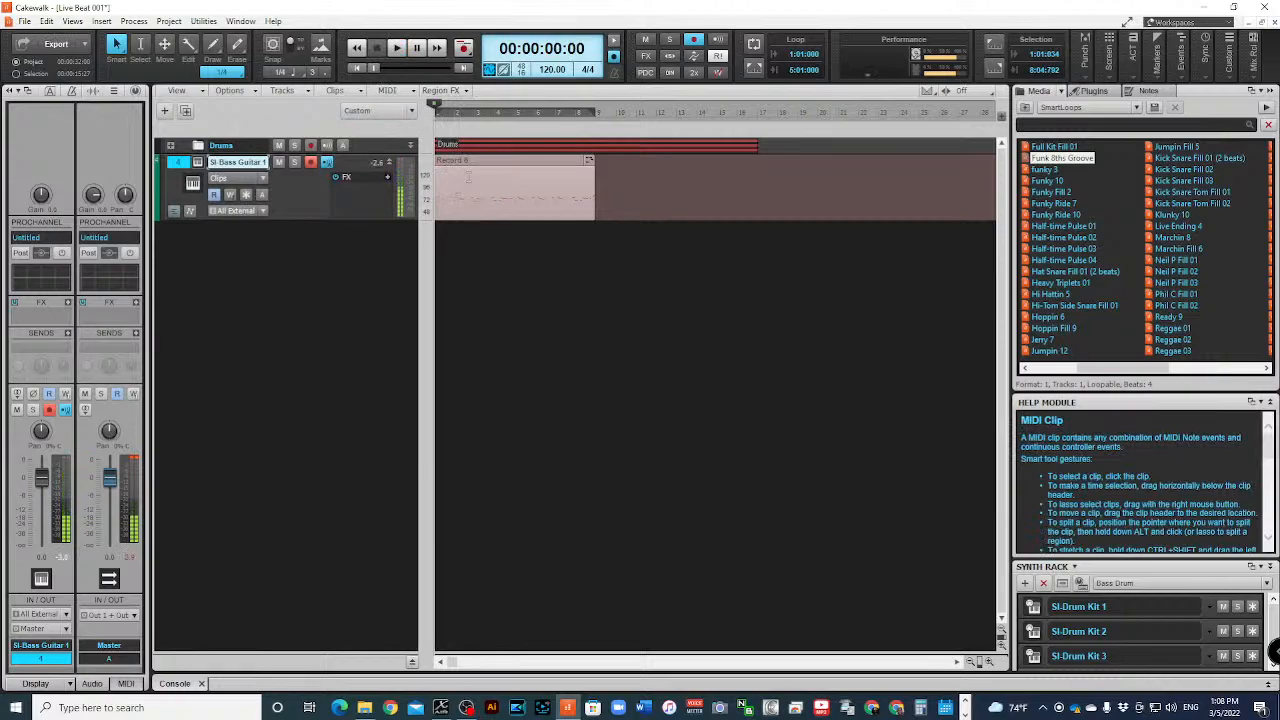
key(space)
key(space)
- Open the recorded bass clip in a maximized Piano Roll and audition the notes at its start
double_click(463, 161)
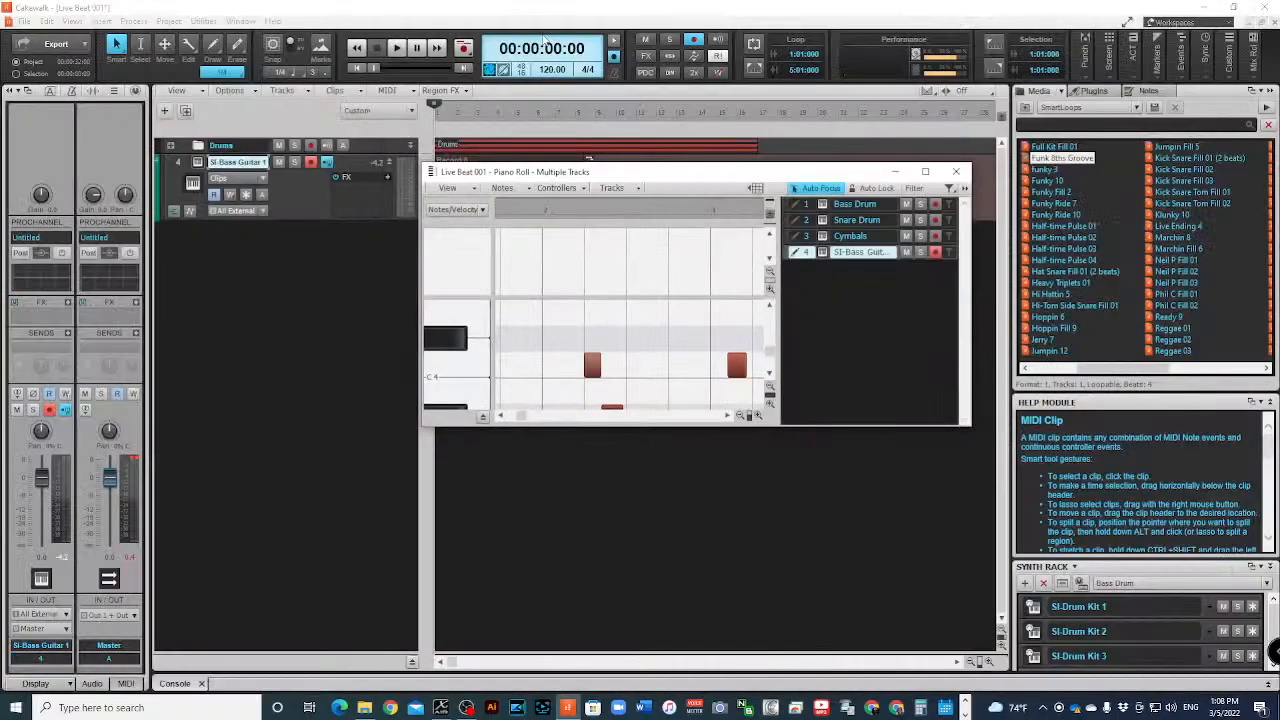
click(925, 171)
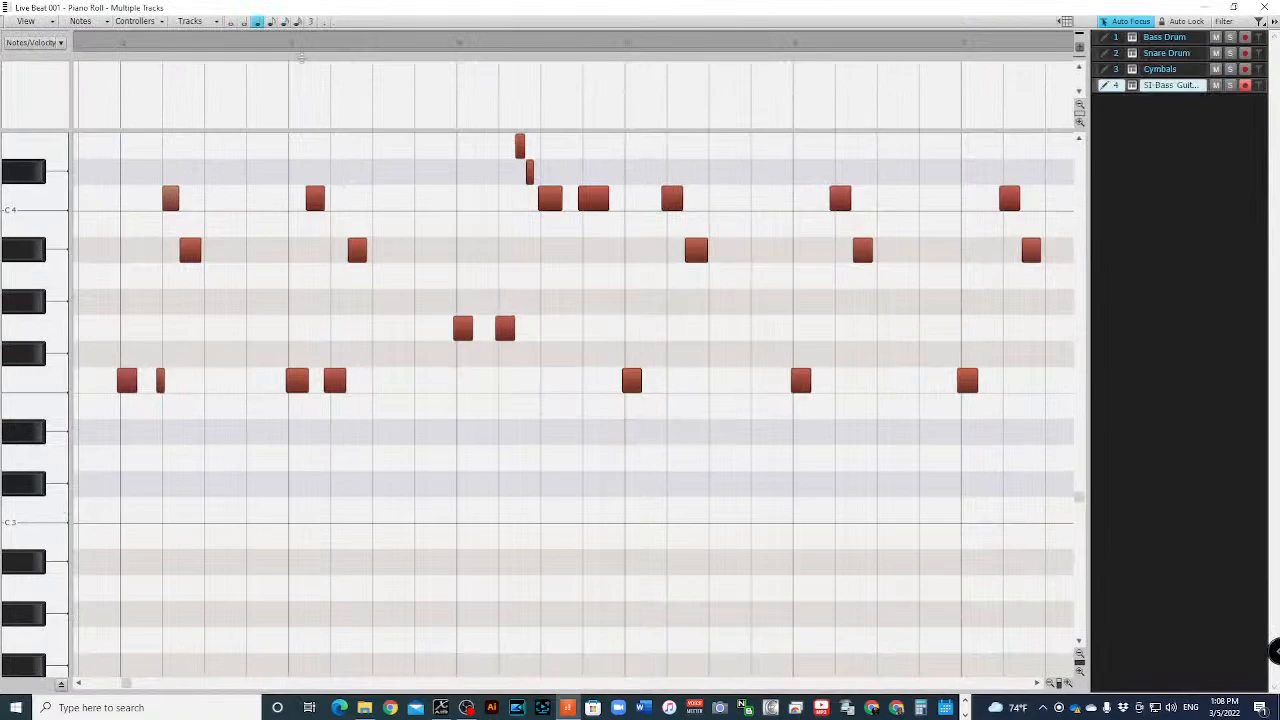
key(space)
key(space)
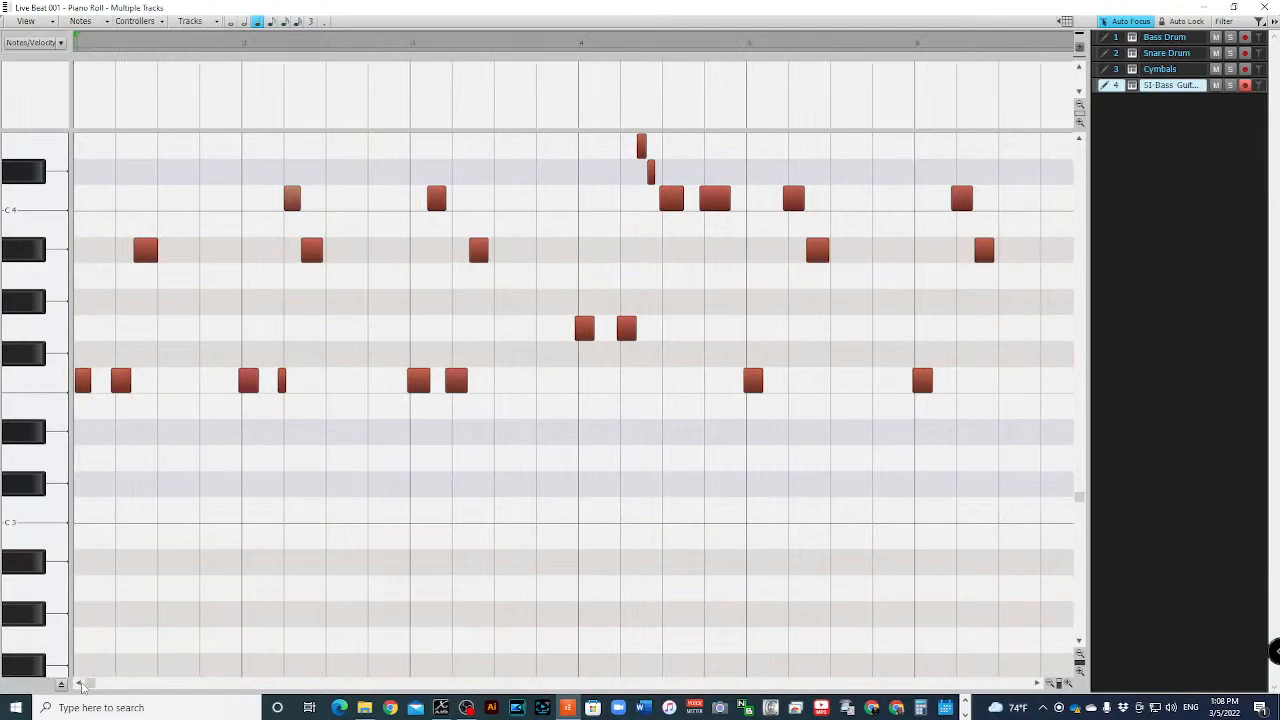
click(40, 383)
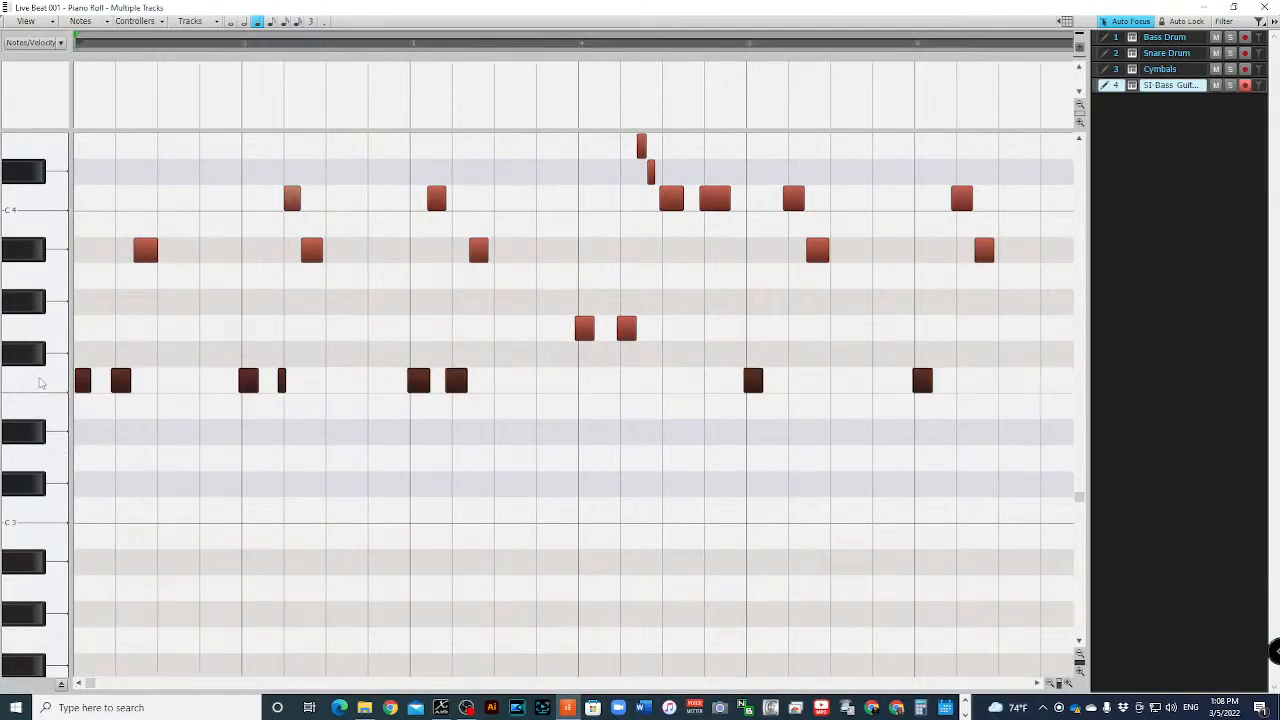
key(space)
scroll(91, 300, up, 3)
scroll(91, 304, up, 1)
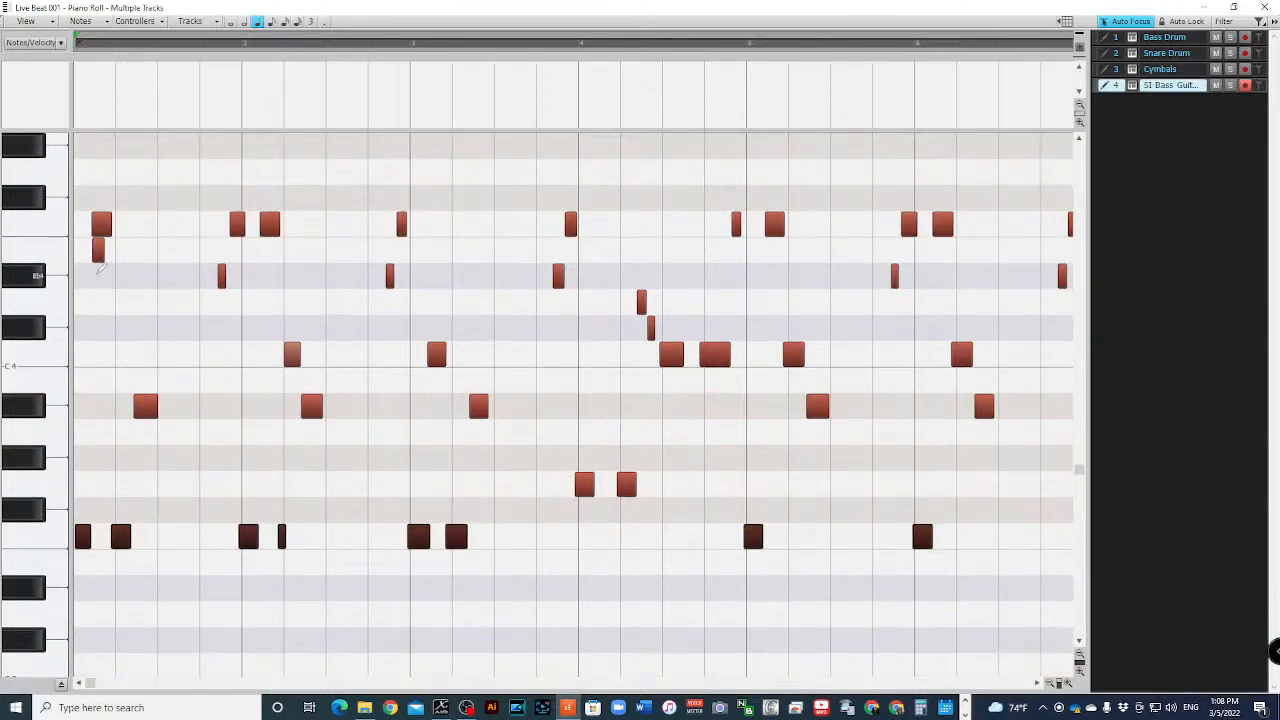
- Delete the short E4 note in bar 1 of the bass part and play back the opening
click(97, 250)
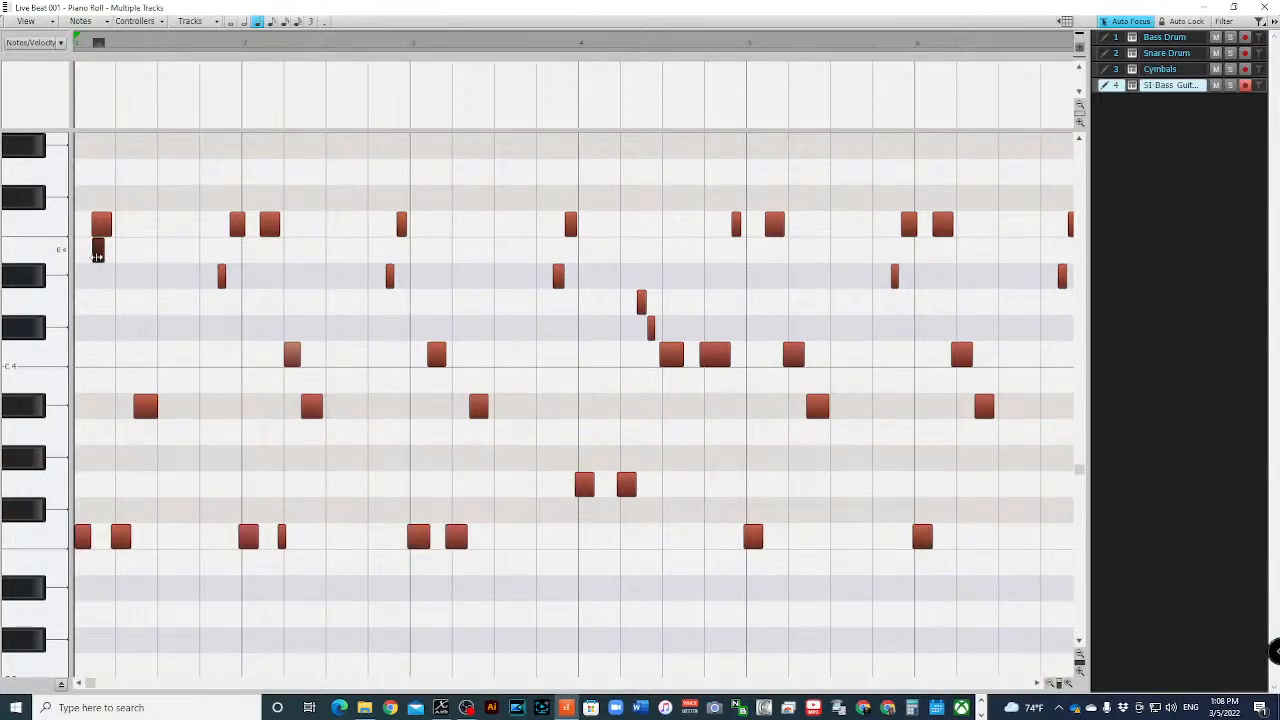
key(Delete)
key(space)
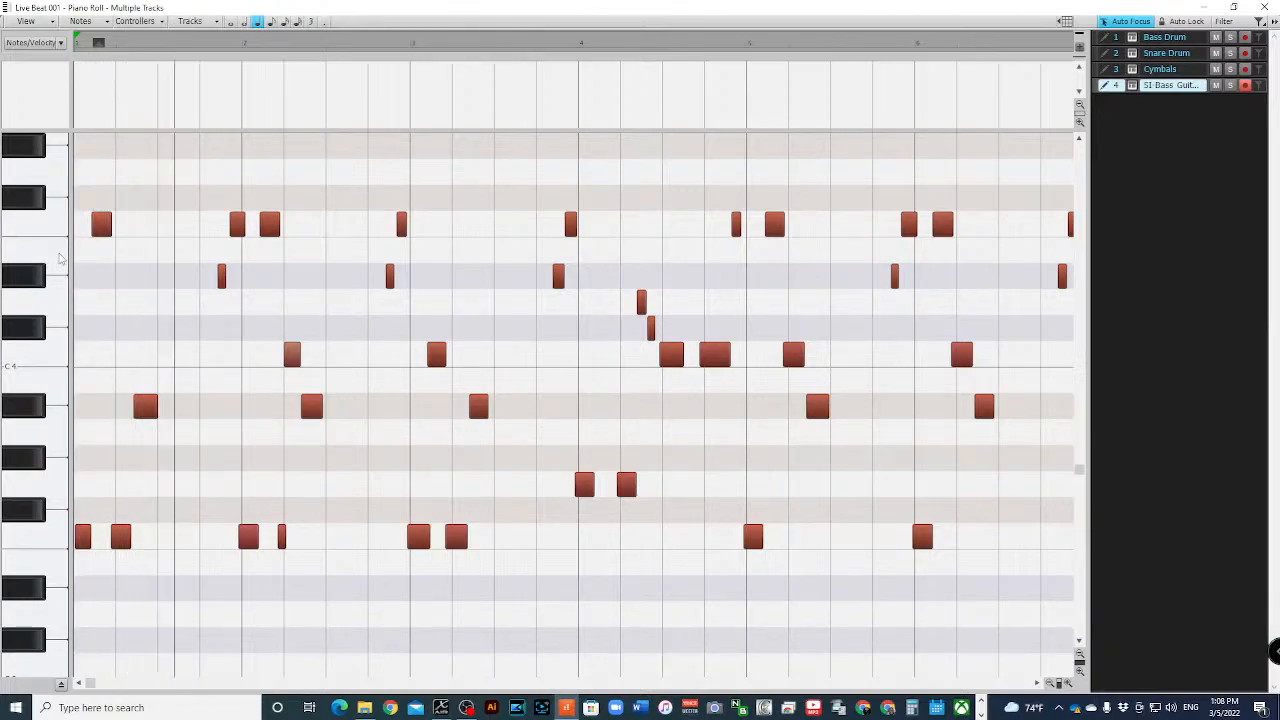
key(space)
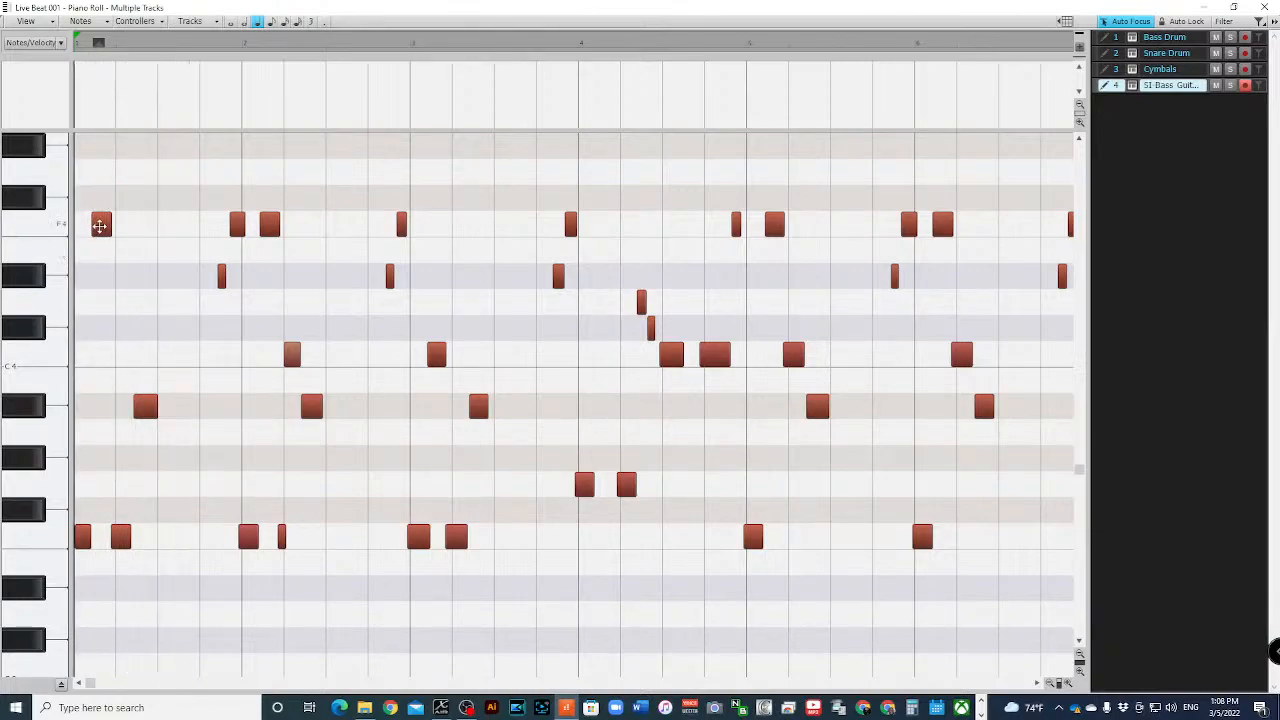
- Nudge the F4 note in bar 1 slightly later in time and check its timing by playback
click(100, 225)
click(100, 225)
key(KP_3)
key(KP_1)
key(KP_3)
key(KP_3)
key(KP_3)
key(KP_3)
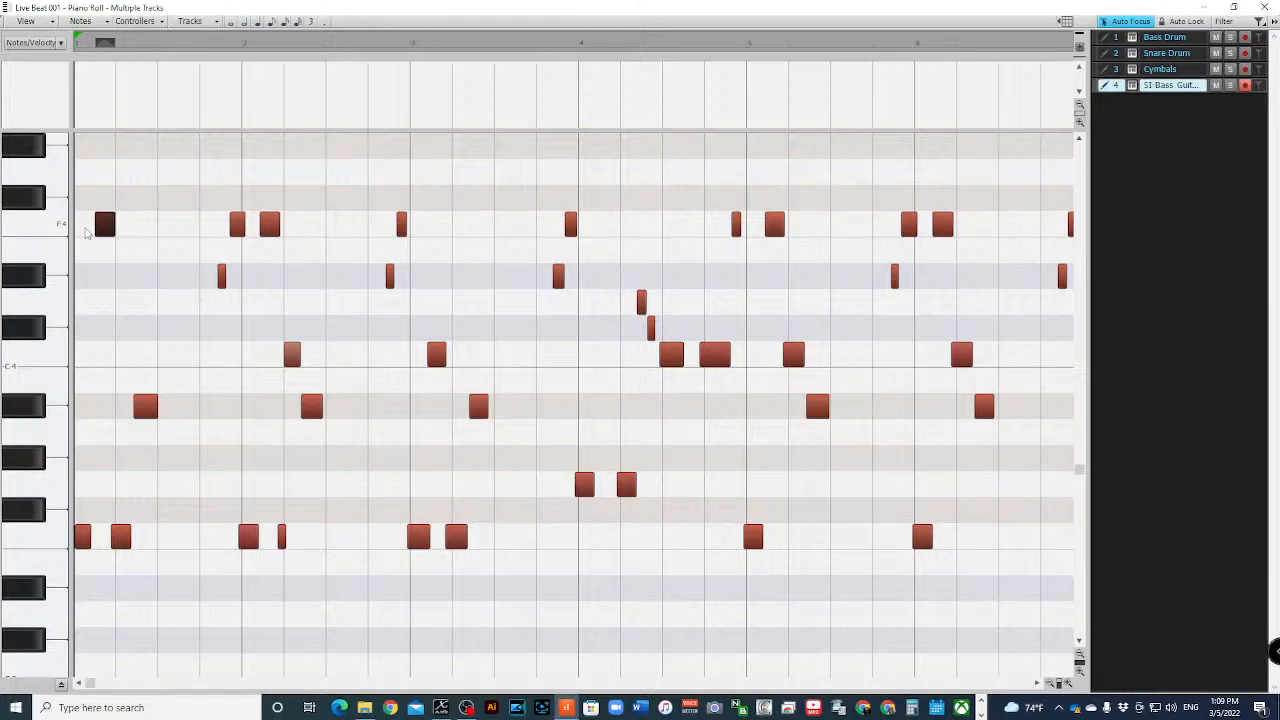
key(KP_1)
key(KP_3)
key(space)
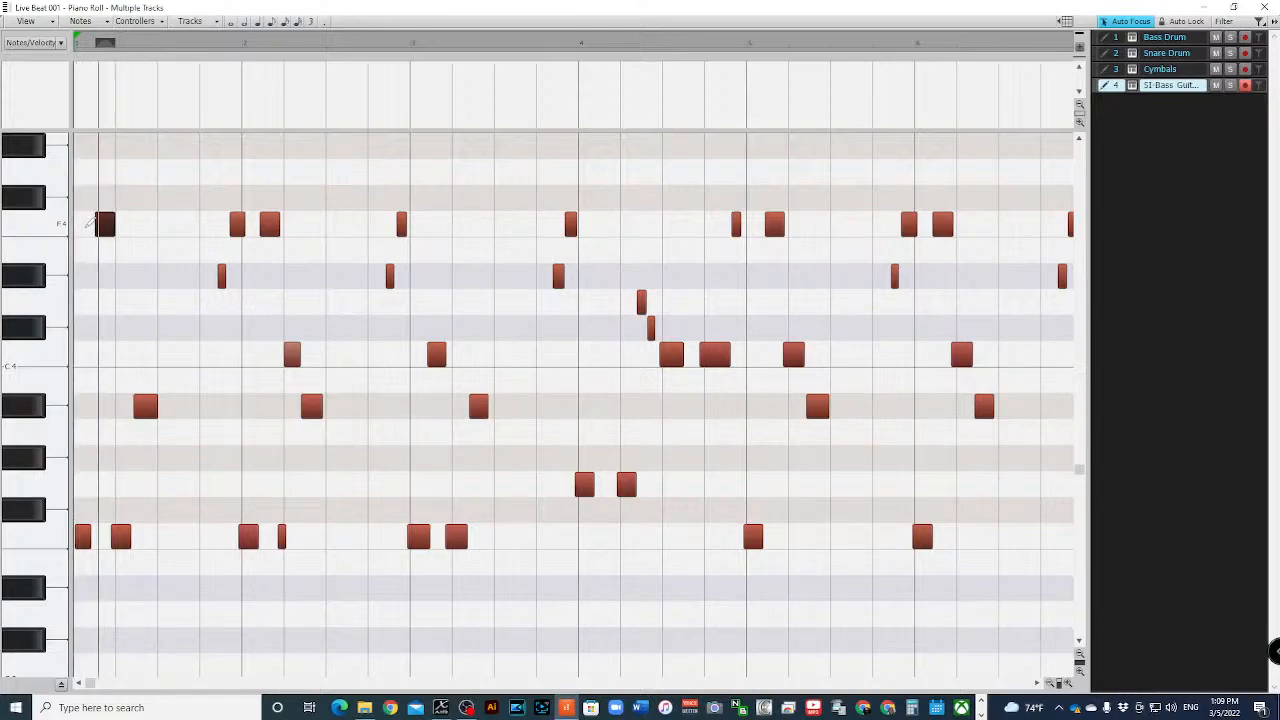
key(space)
key(space)
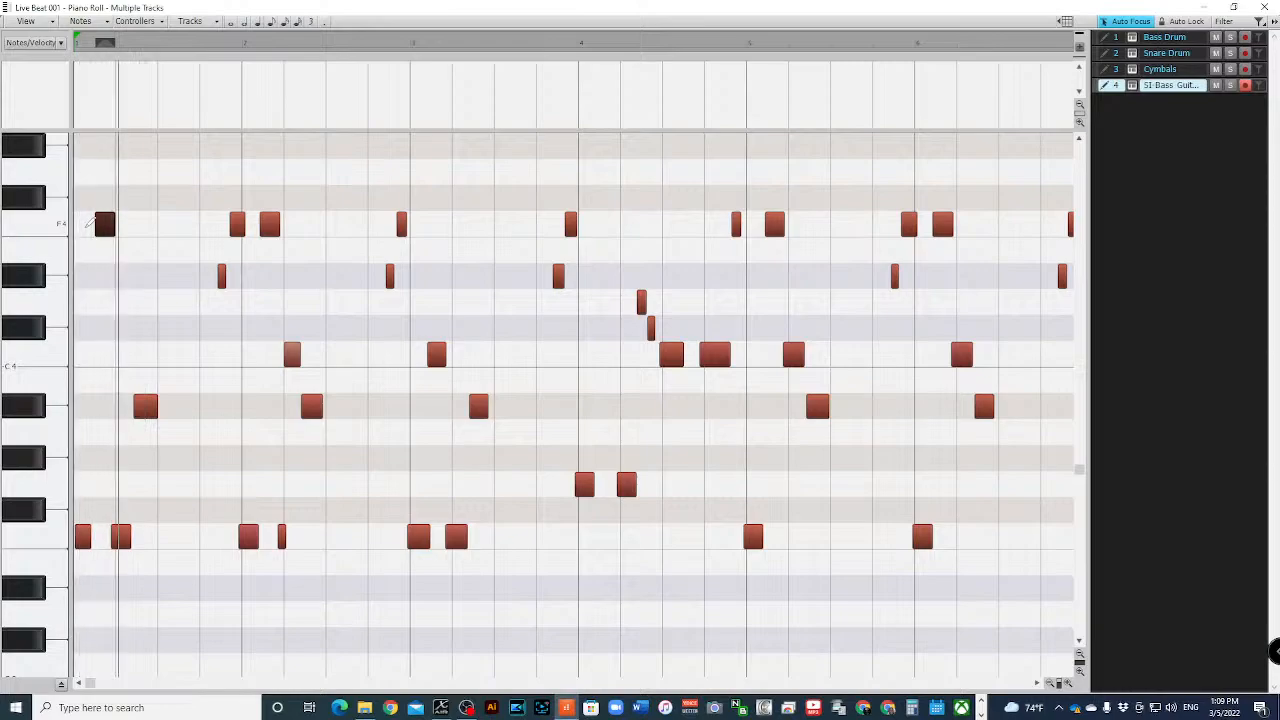
- Nudge the same F4 note three more increments later, replaying the opening between the moves
key(space)
key(KP_3)
key(KP_3)
key(space)
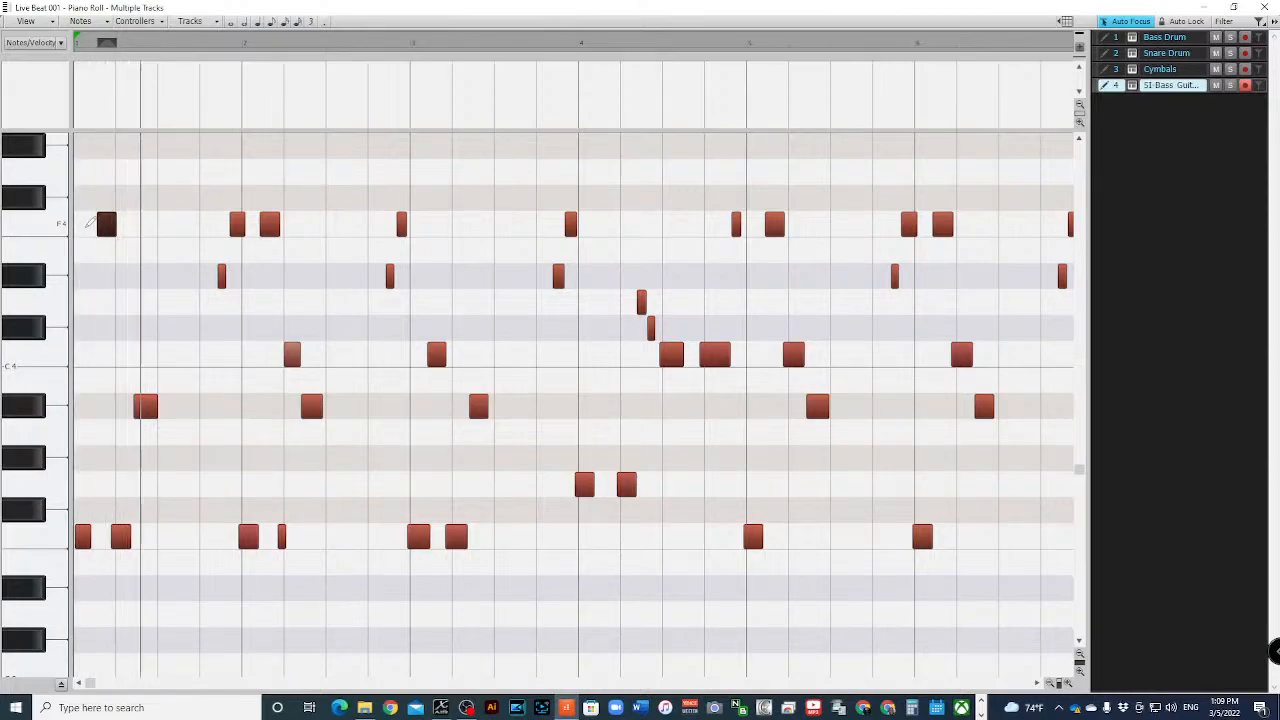
key(space)
key(KP_3)
- Nudge the bar 1 F4 note three increments earlier, auditioning the opening after each move
key(space)
key(space)
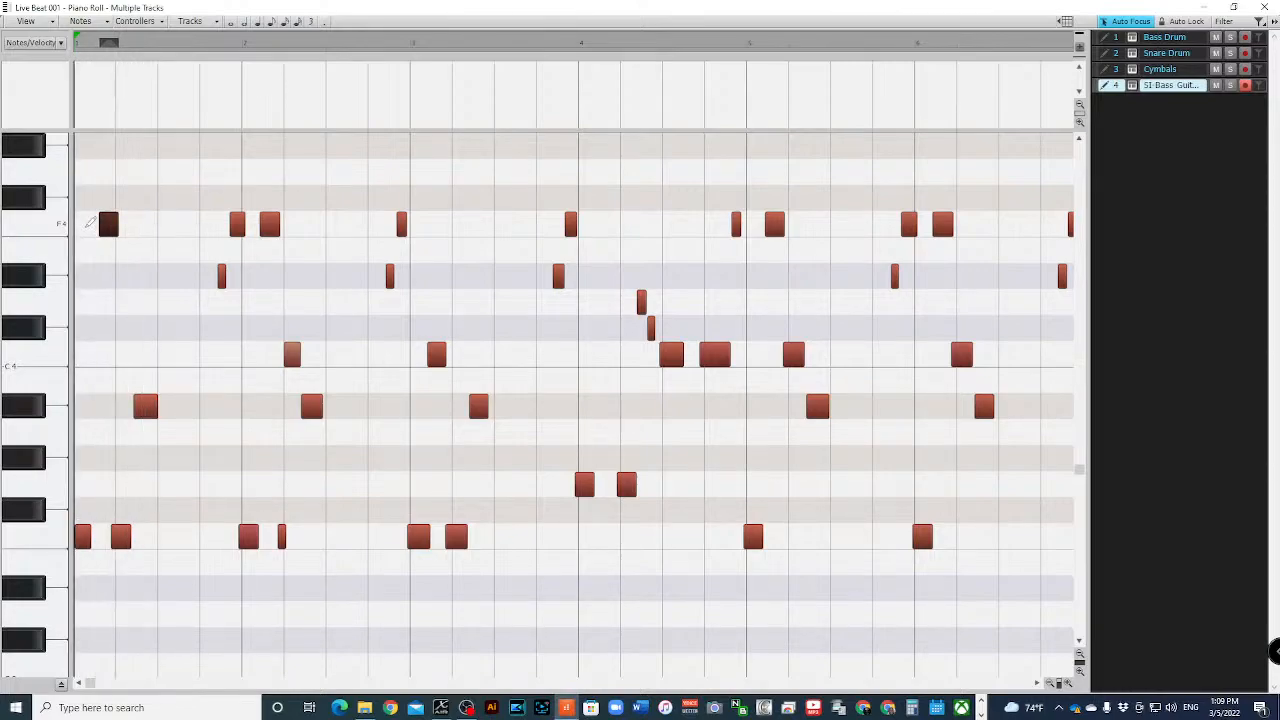
key(KP_1)
key(space)
key(space)
key(KP_1)
key(space)
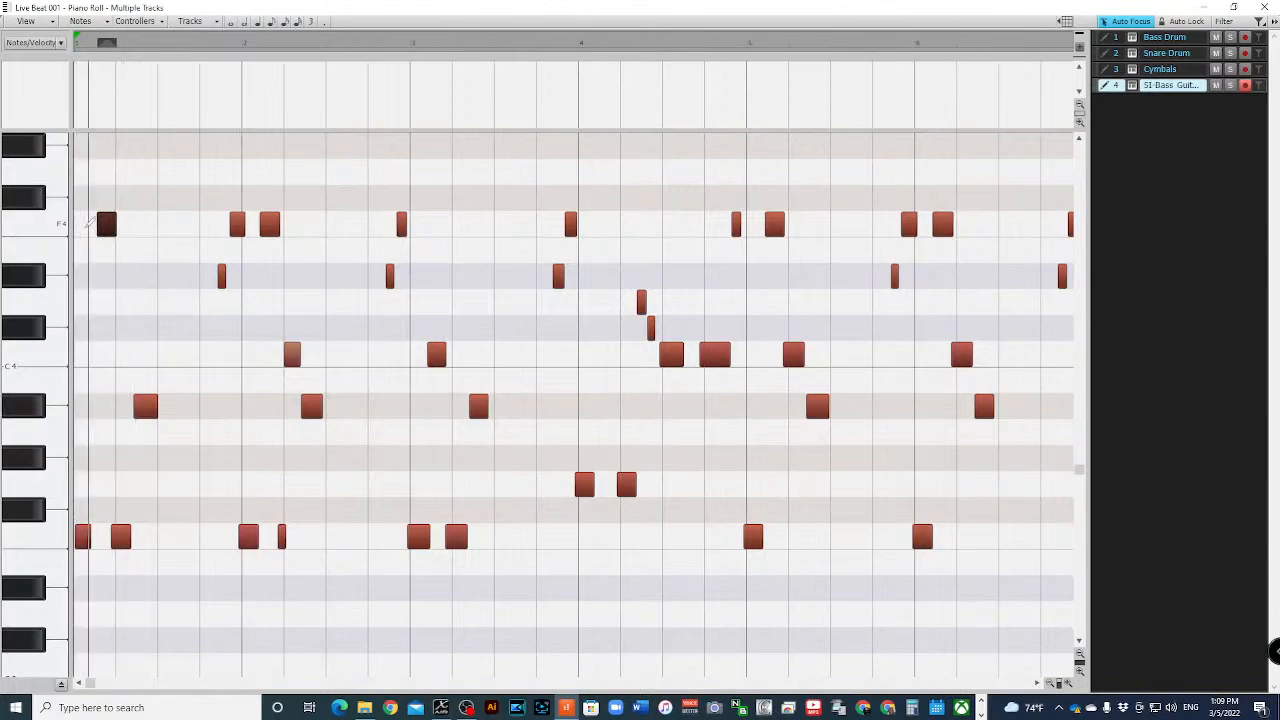
key(space)
key(KP_1)
key(space)
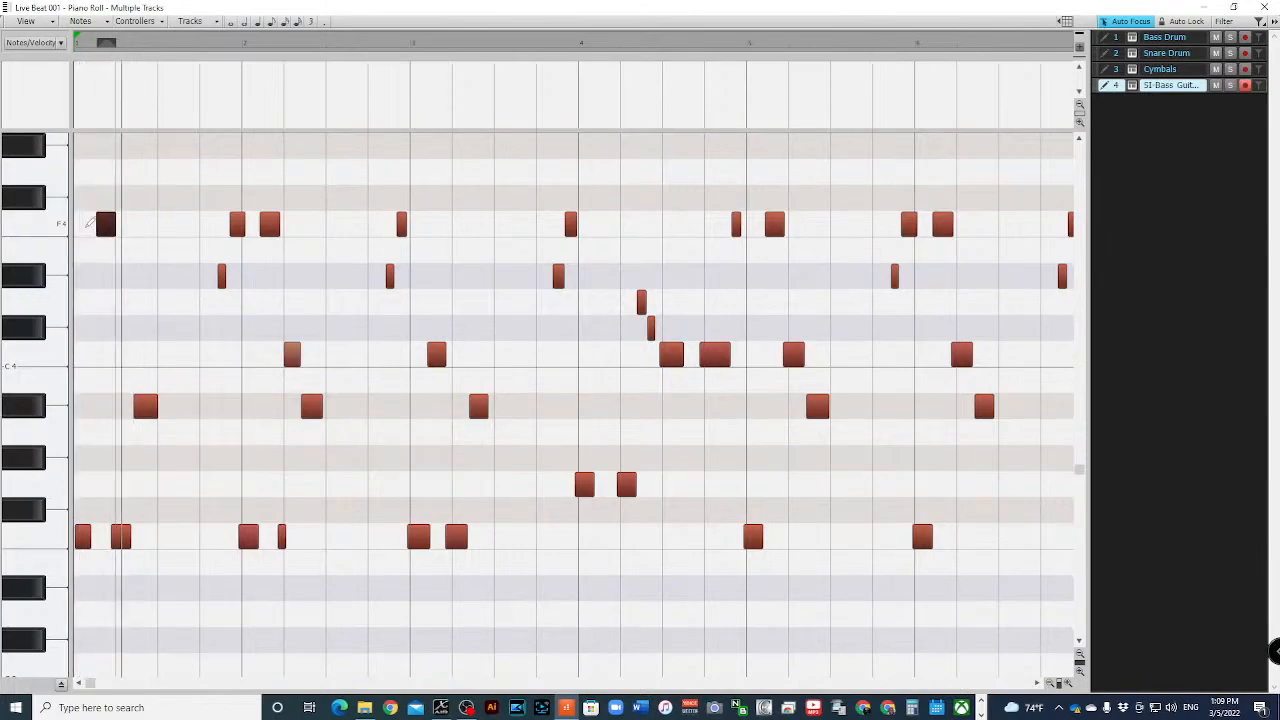
- Nudge the bar 1 F4 note one more increment earlier, check it by playback and close the Piano Roll
key(space)
key(space)
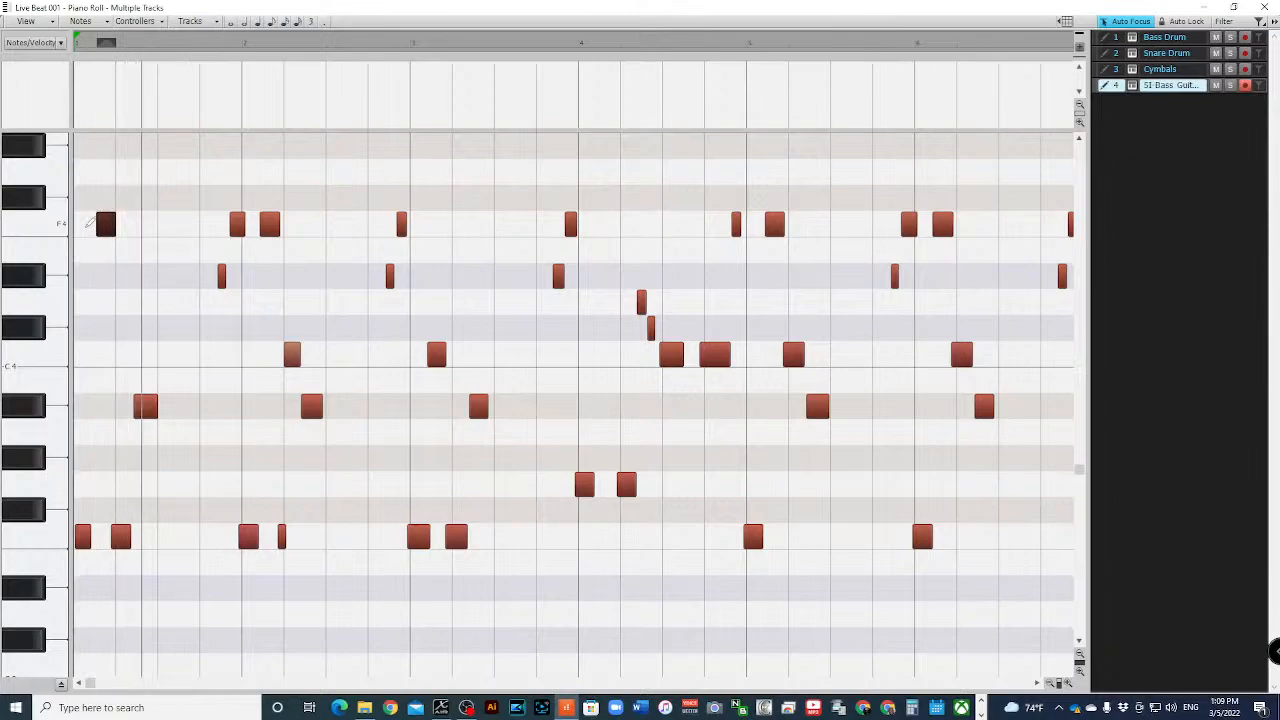
key(space)
key(KP_1)
key(space)
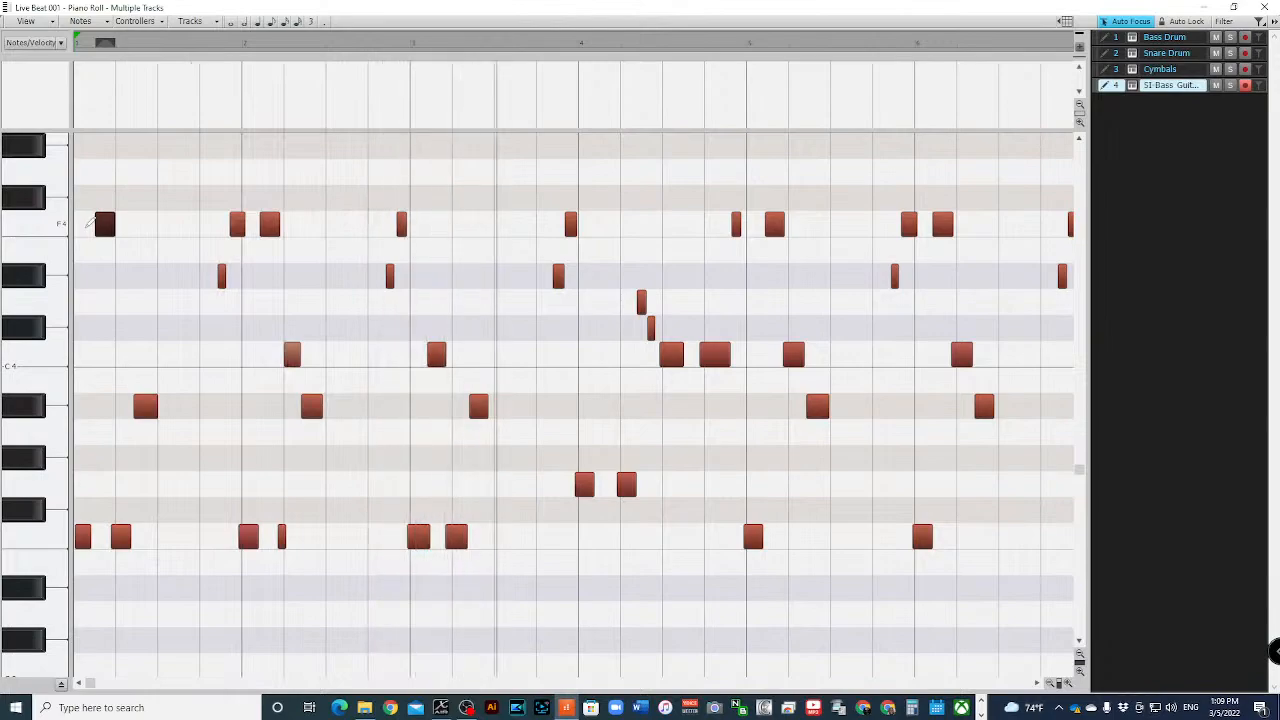
key(space)
click(1262, 7)
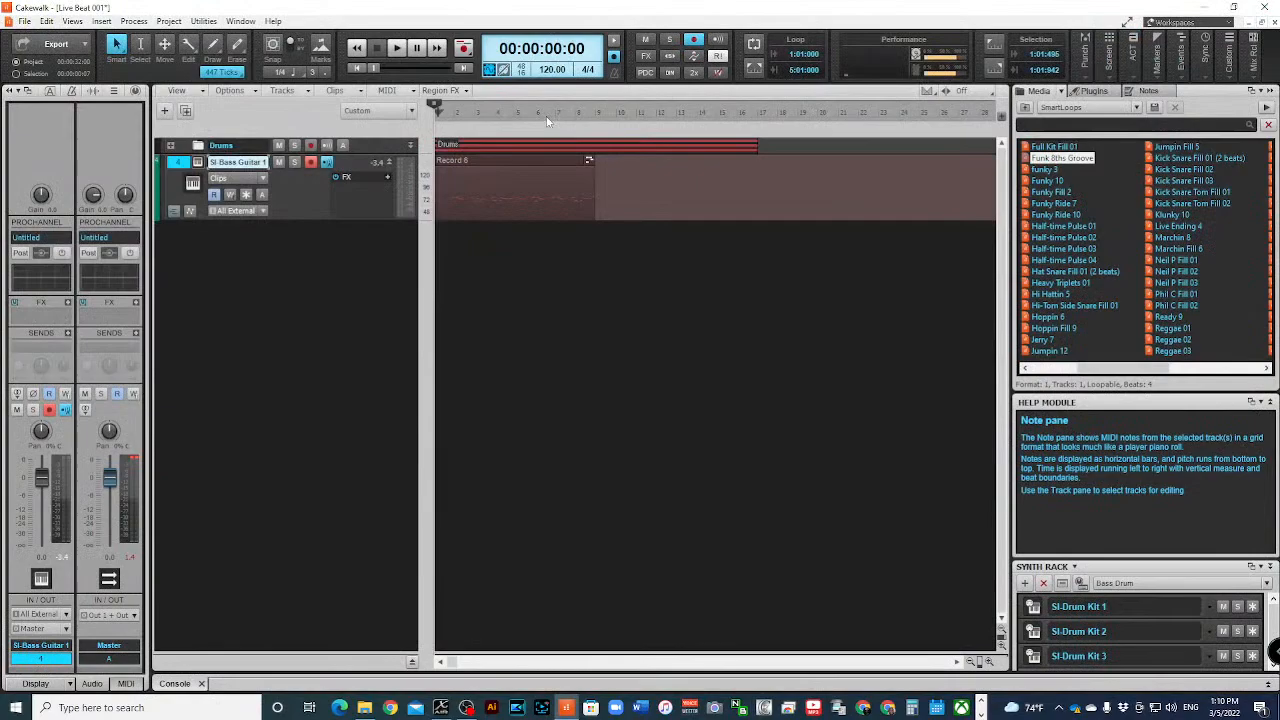
- Select the recorded bass clip and open the audio driver settings in Preferences
click(502, 164)
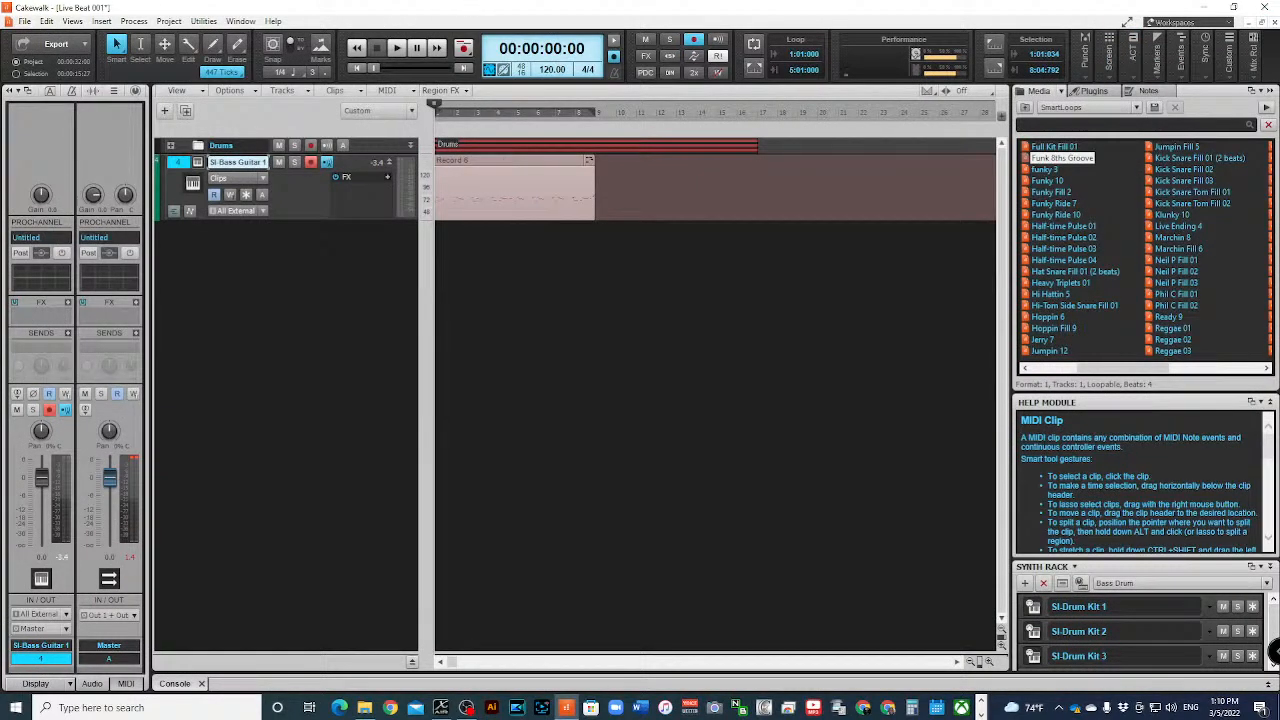
click(24, 21)
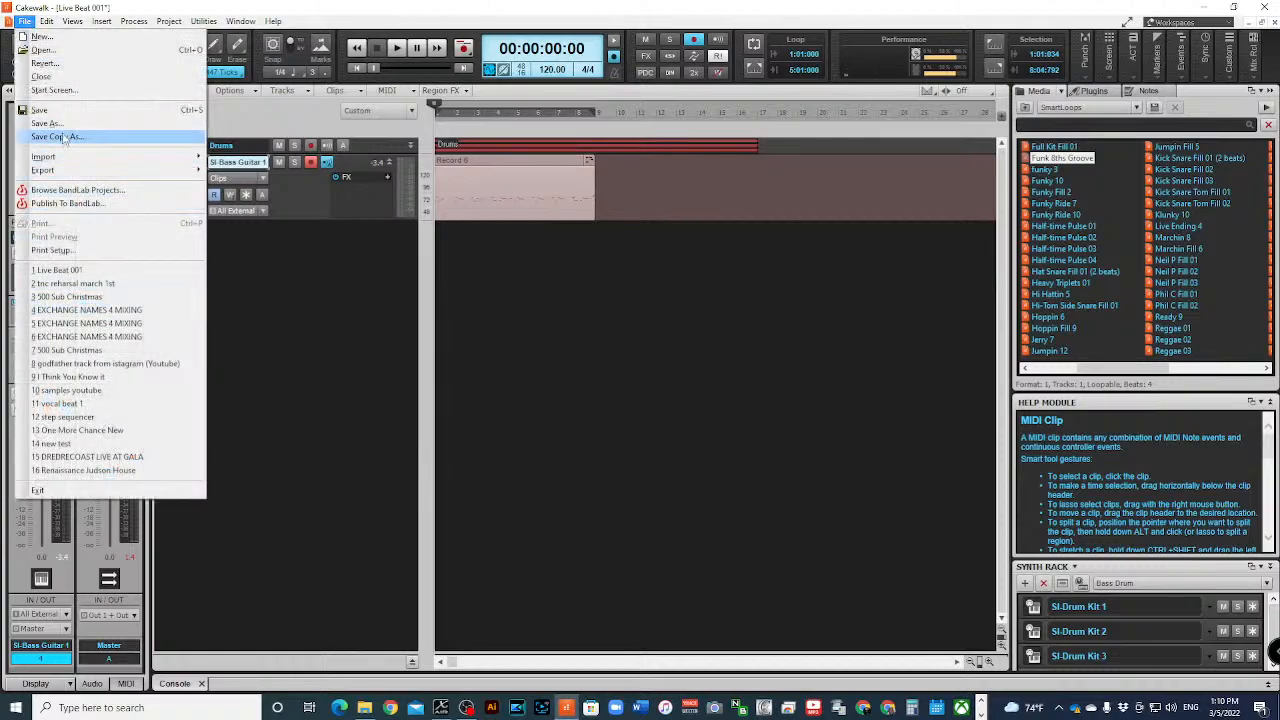
mouse_move(47, 21)
click(129, 238)
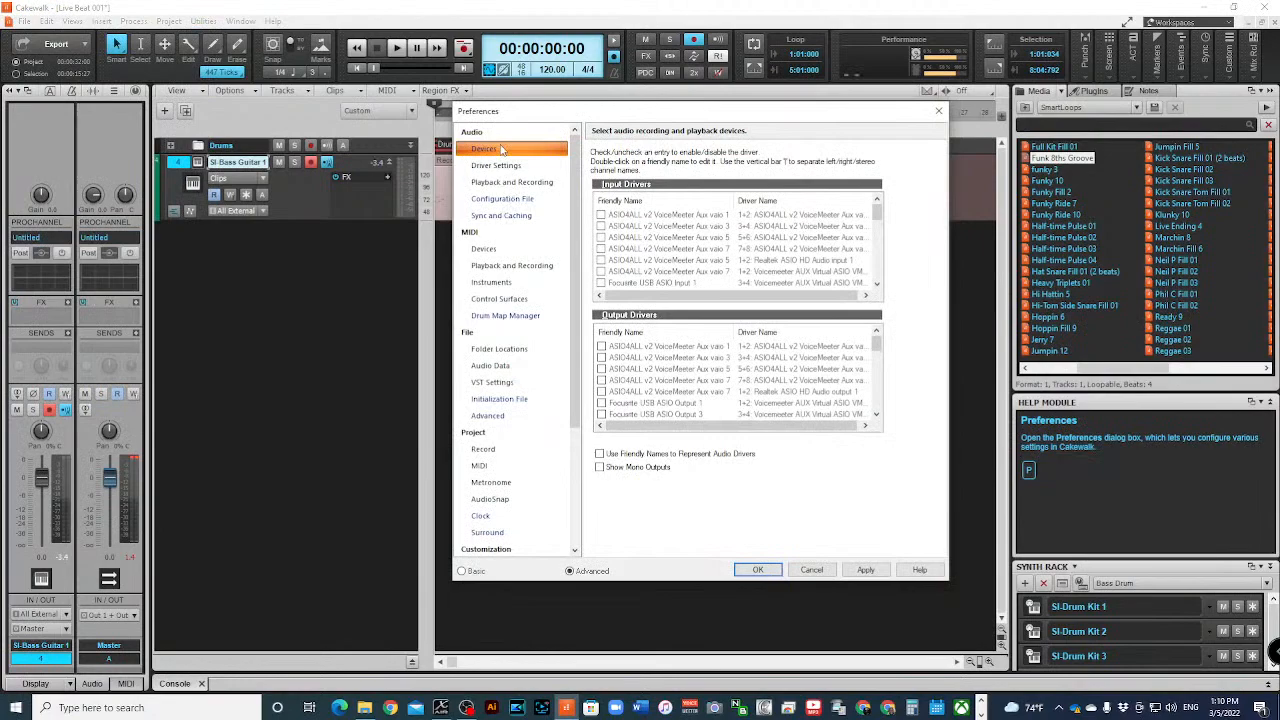
click(493, 251)
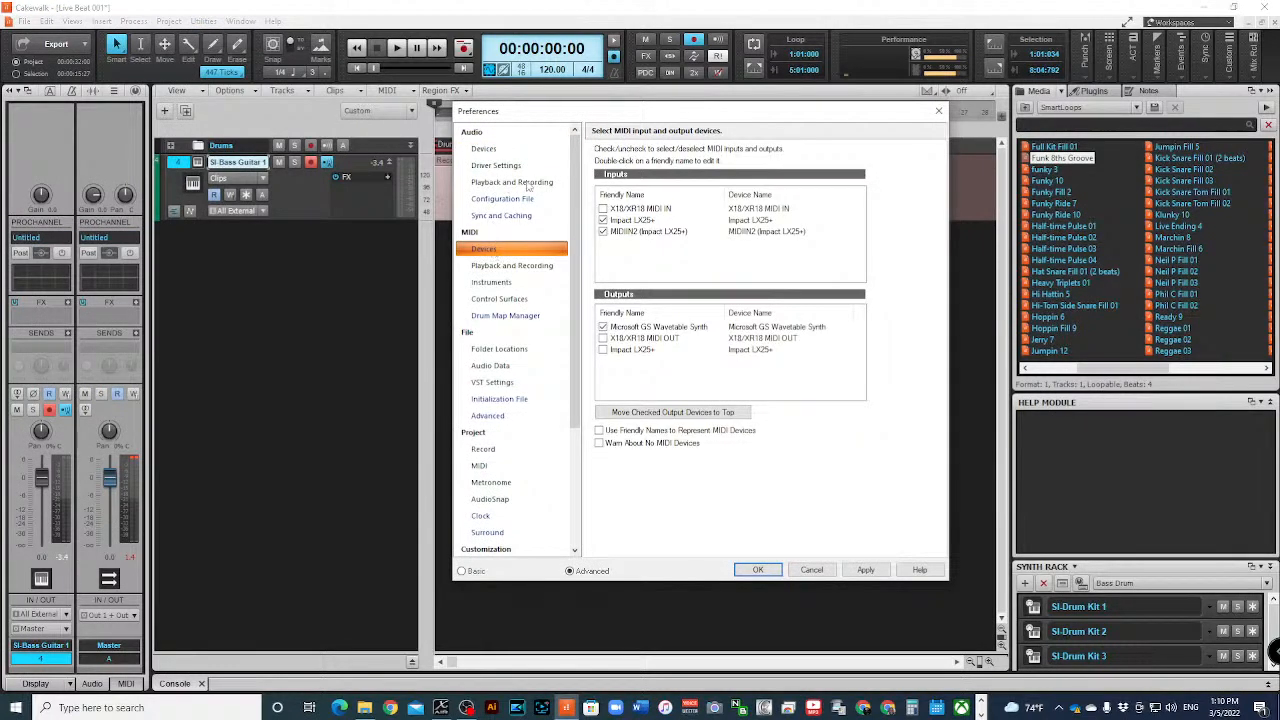
click(505, 149)
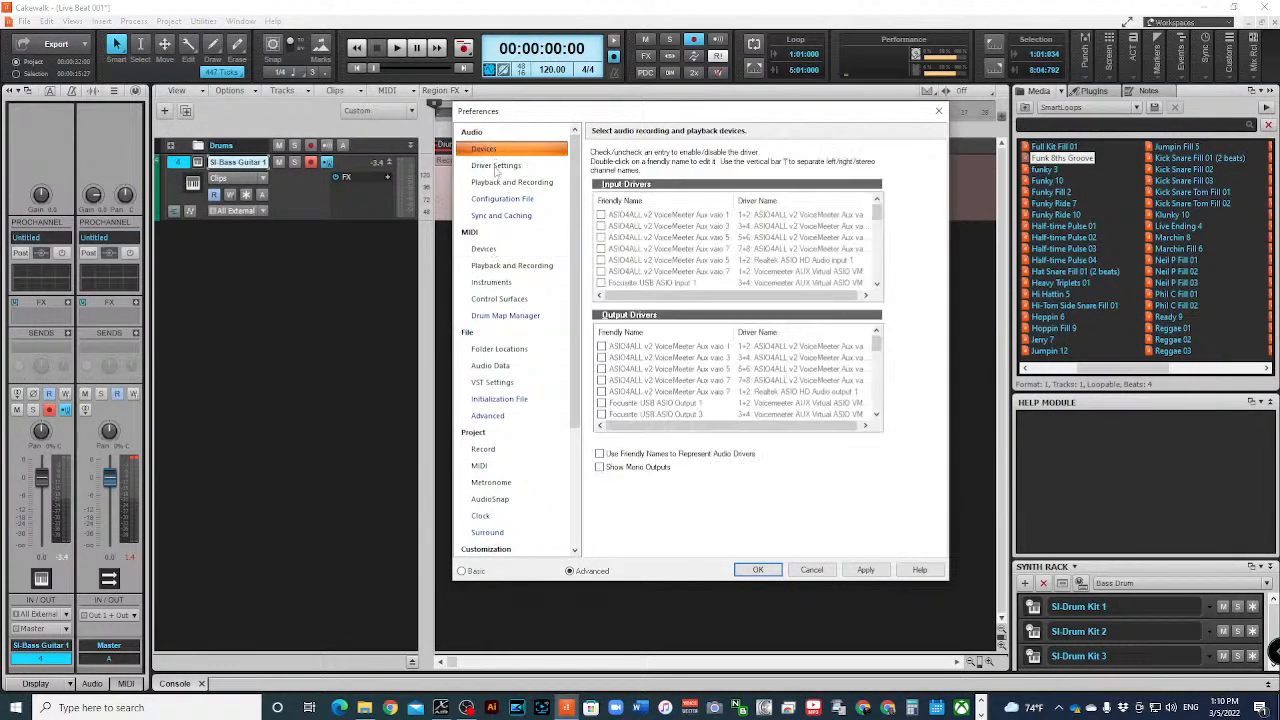
click(496, 166)
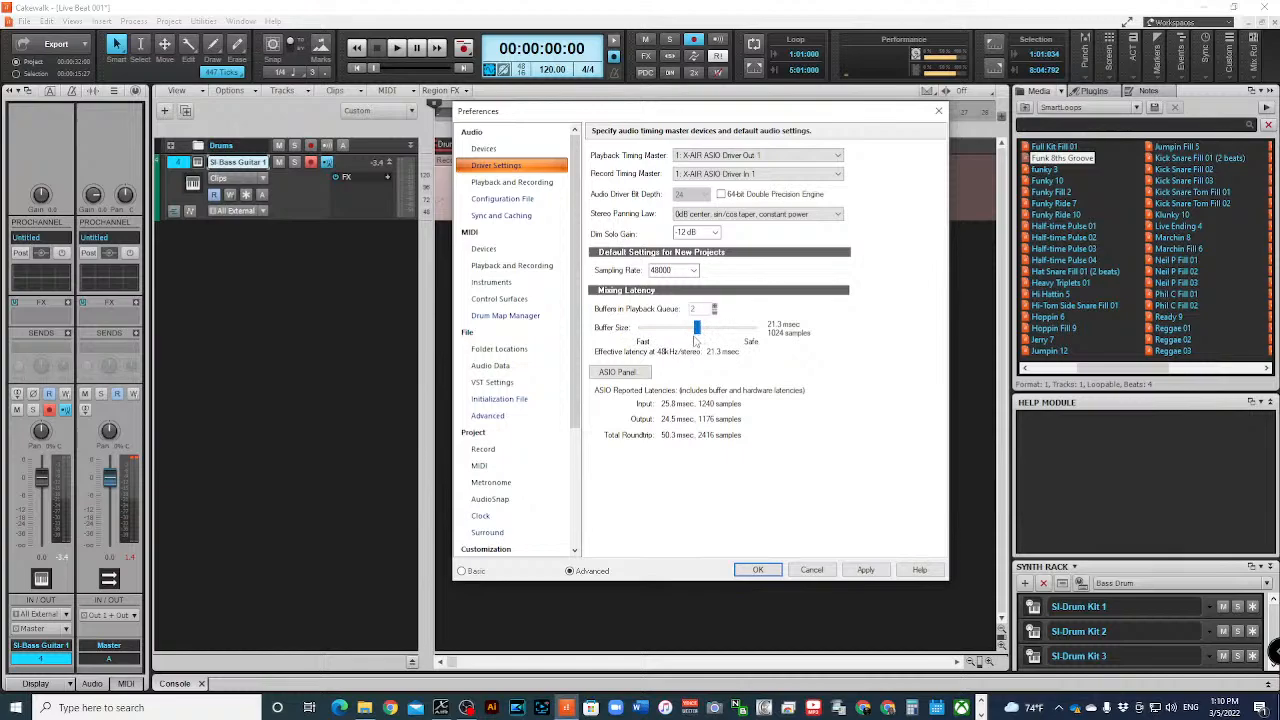
- Try faster and safer mixing buffer sizes, up to 2048 samples, and accept the preferences with 1024 samples
drag(697, 335, 670, 333)
drag(669, 331, 730, 342)
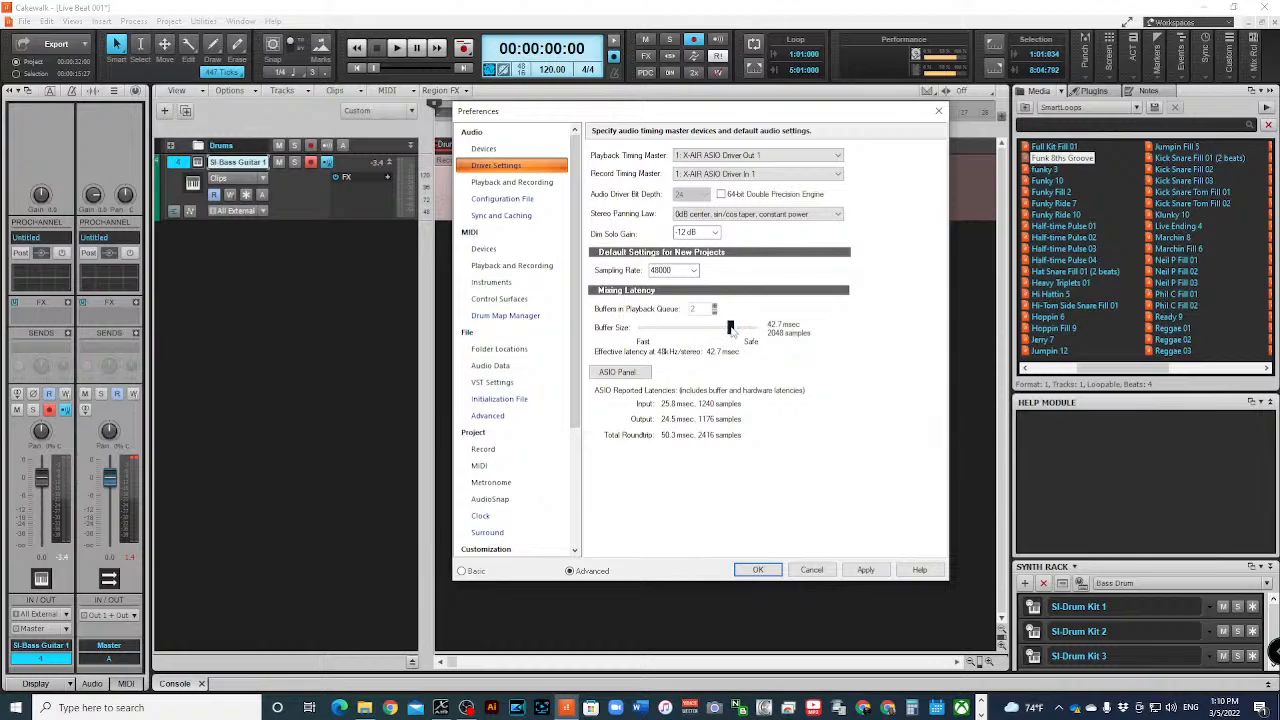
drag(731, 331, 682, 334)
mouse_move(680, 341)
mouse_down()
mouse_move(748, 334)
mouse_move(682, 342)
mouse_move(687, 333)
mouse_up()
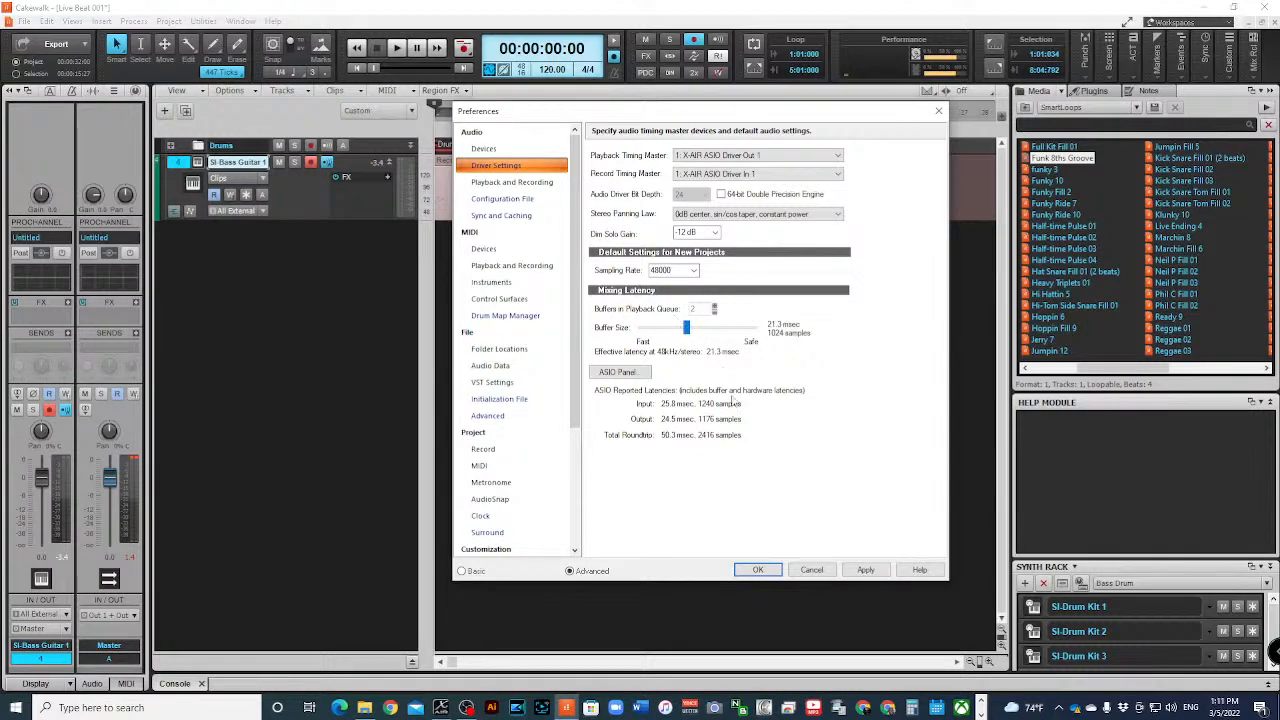
click(758, 569)
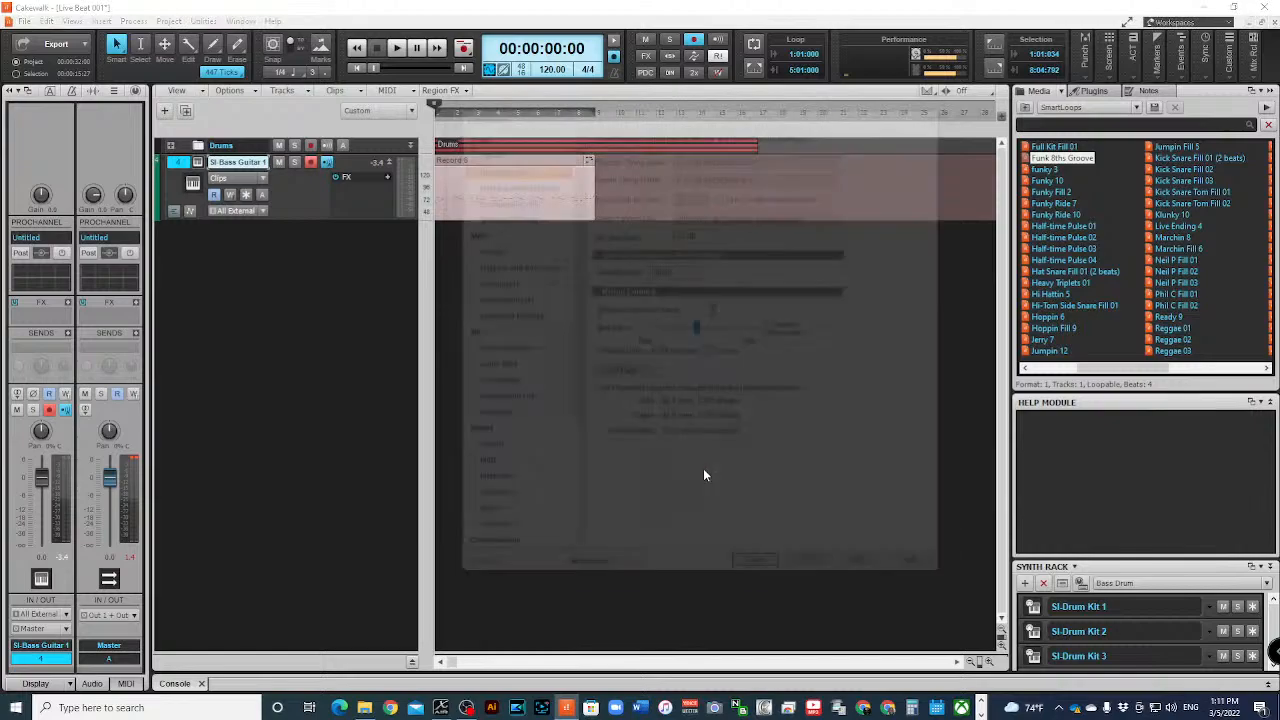
click(760, 569)
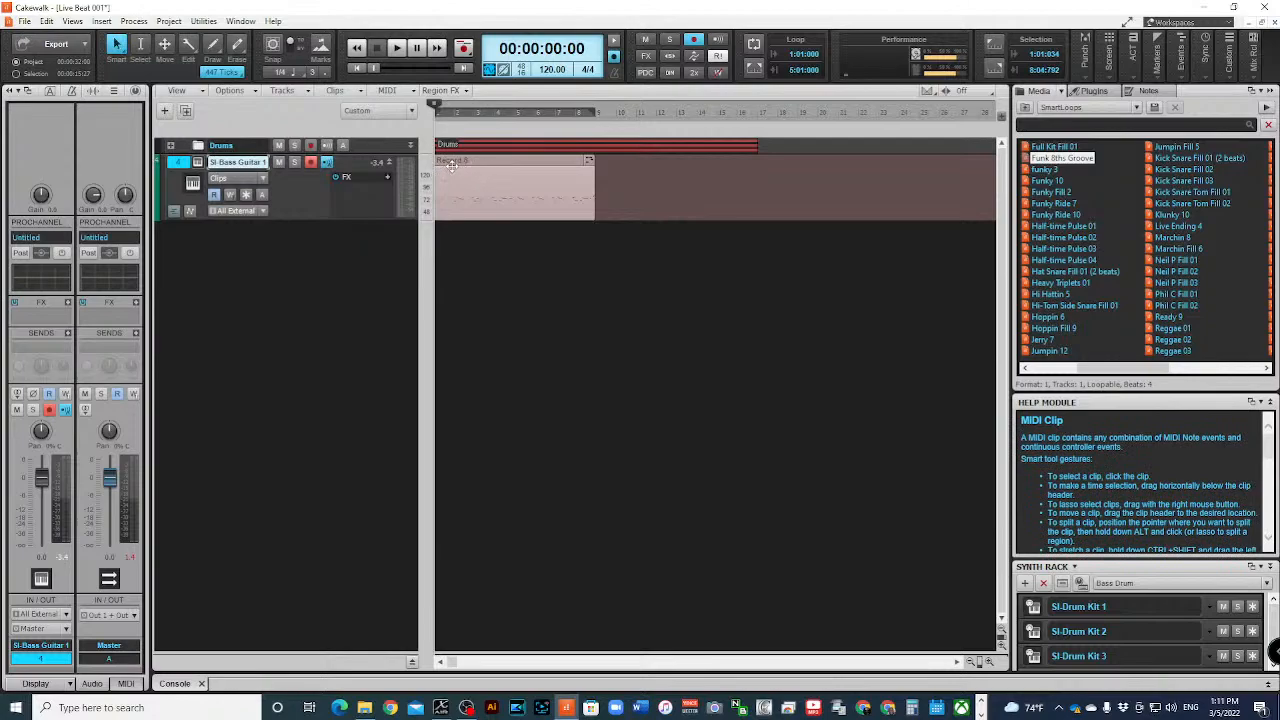
- Quantize the bass clip to 1/16 at 100 percent strength with note durations included, auditioning it before and after applying
key(q)
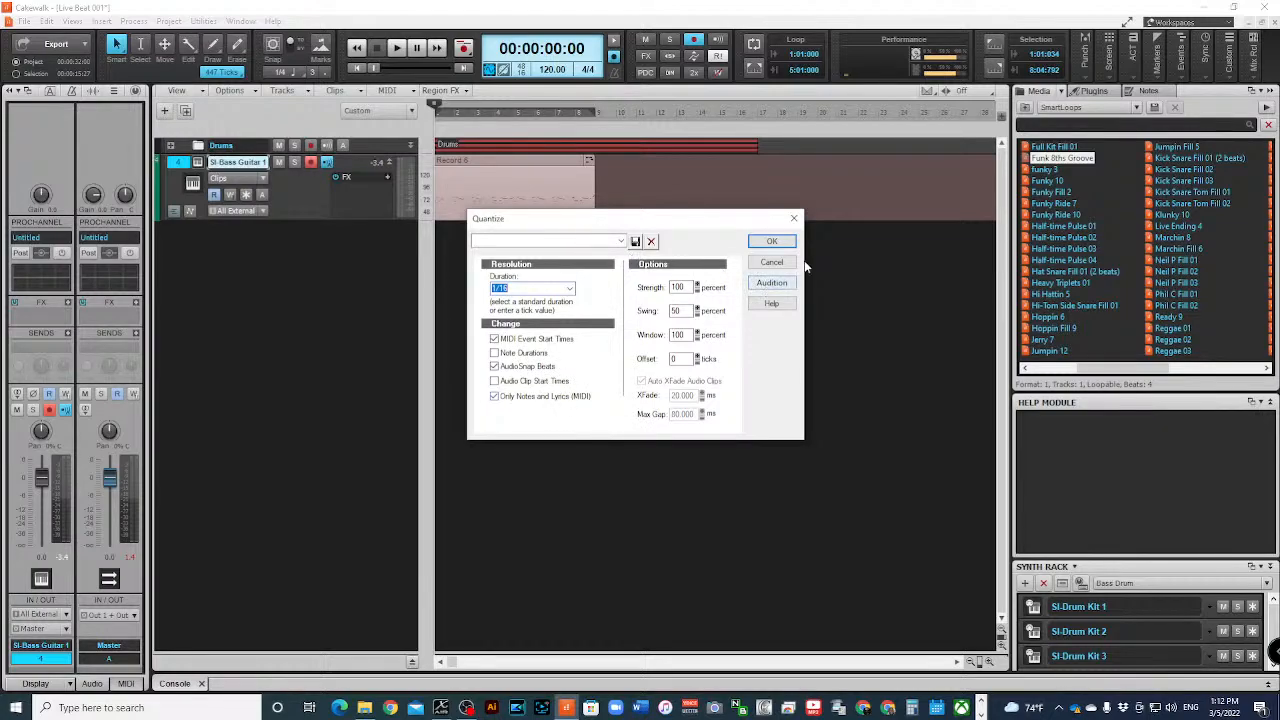
click(766, 285)
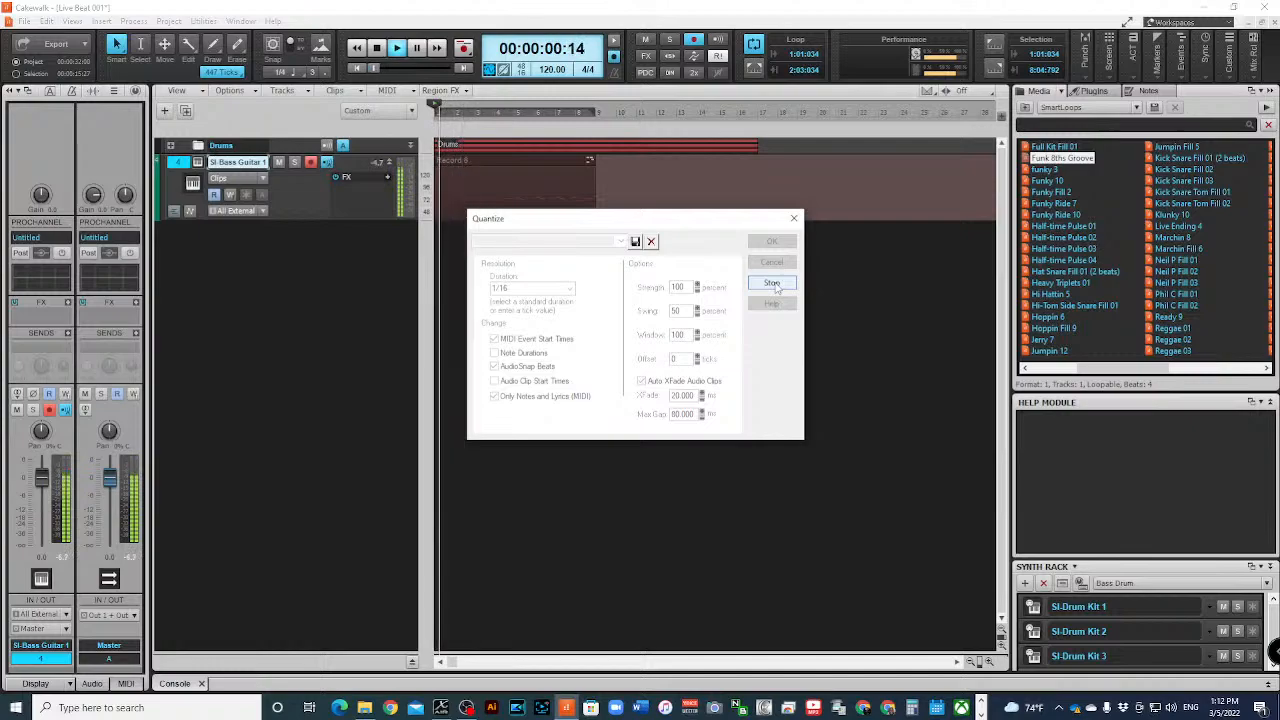
click(773, 283)
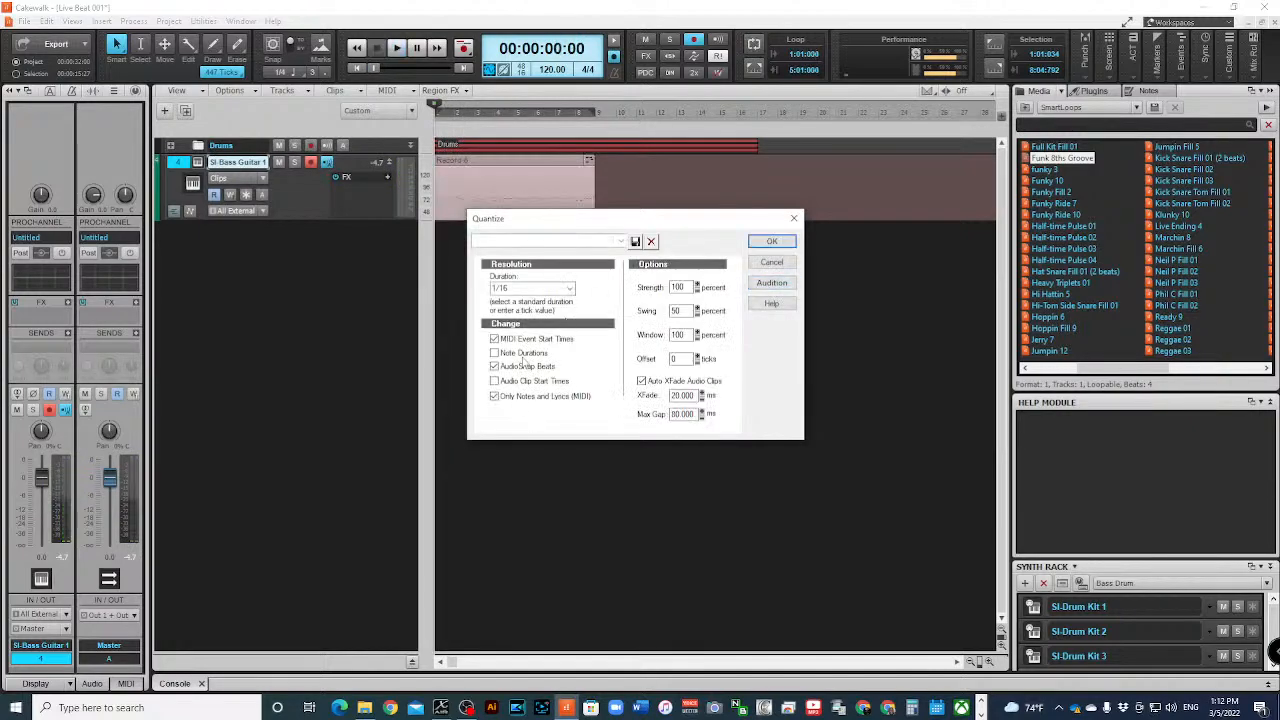
click(782, 284)
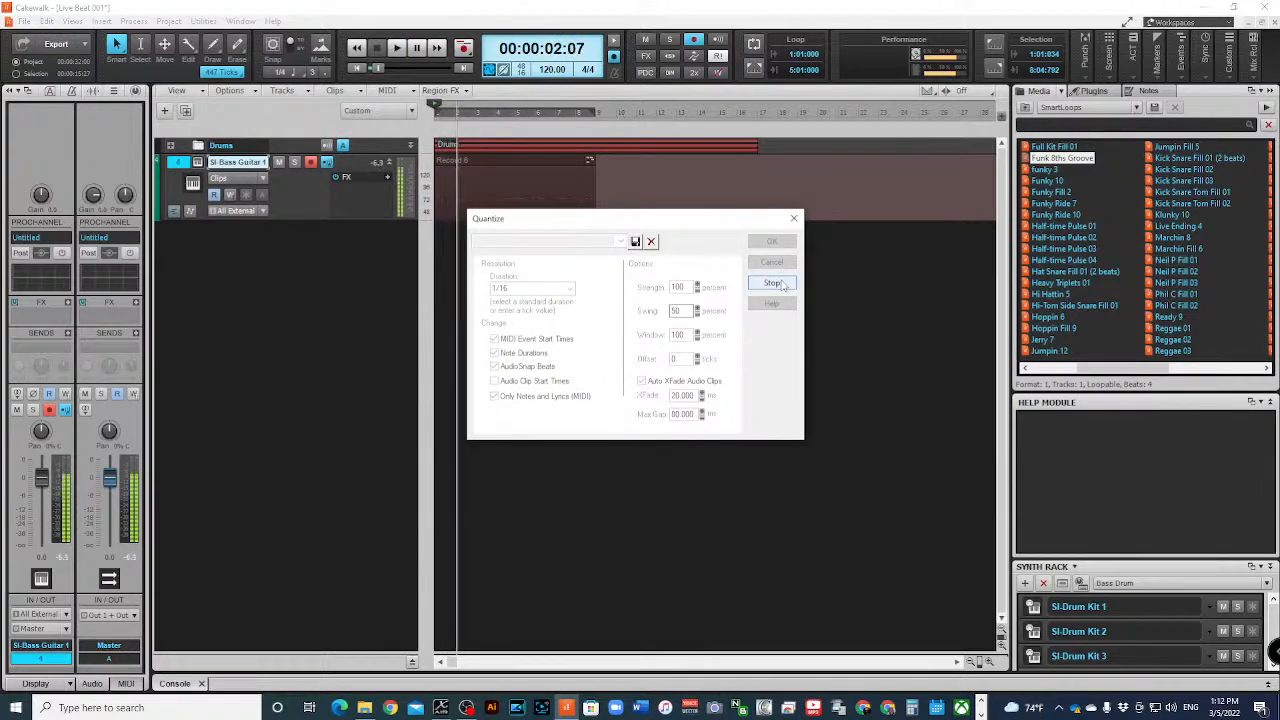
click(780, 284)
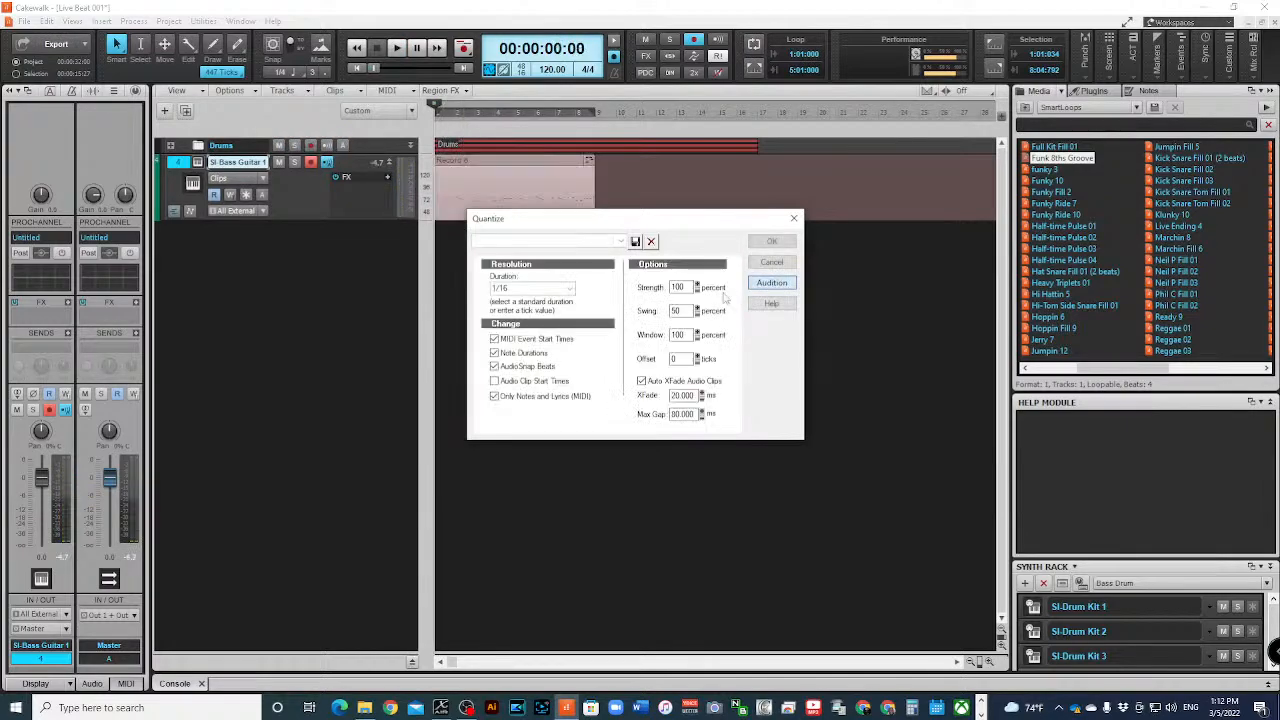
click(762, 244)
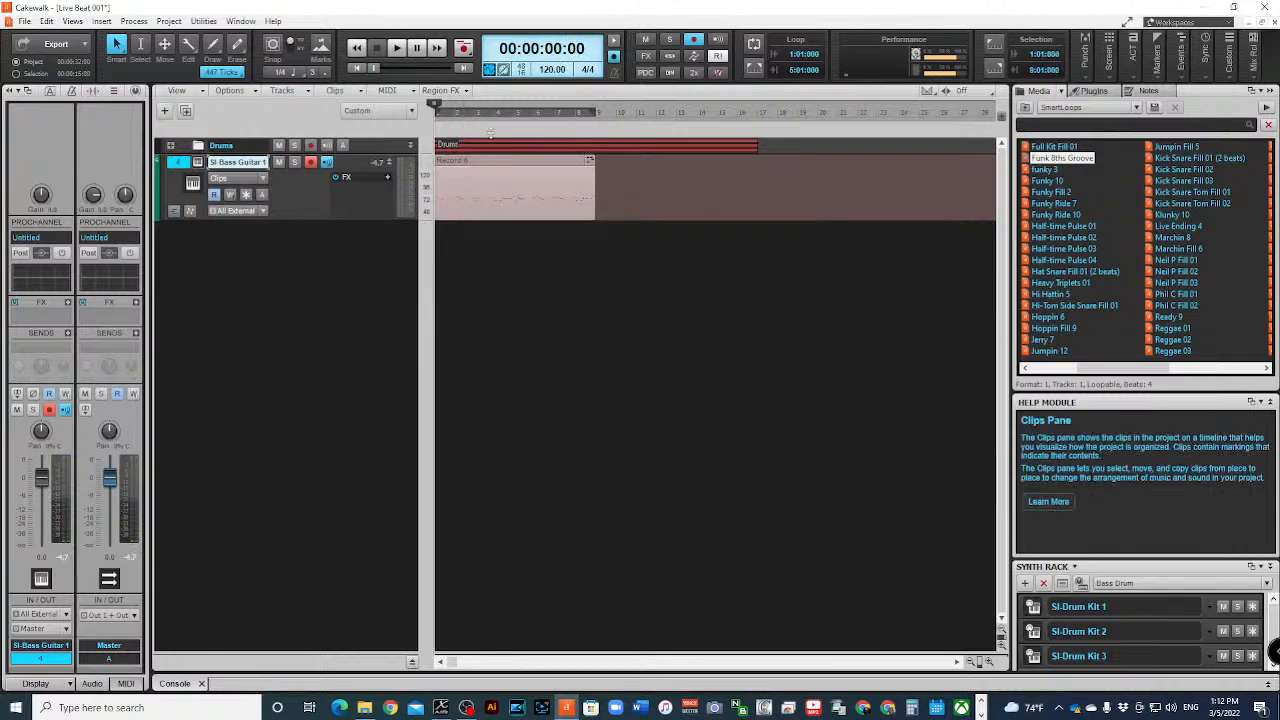
key(space)
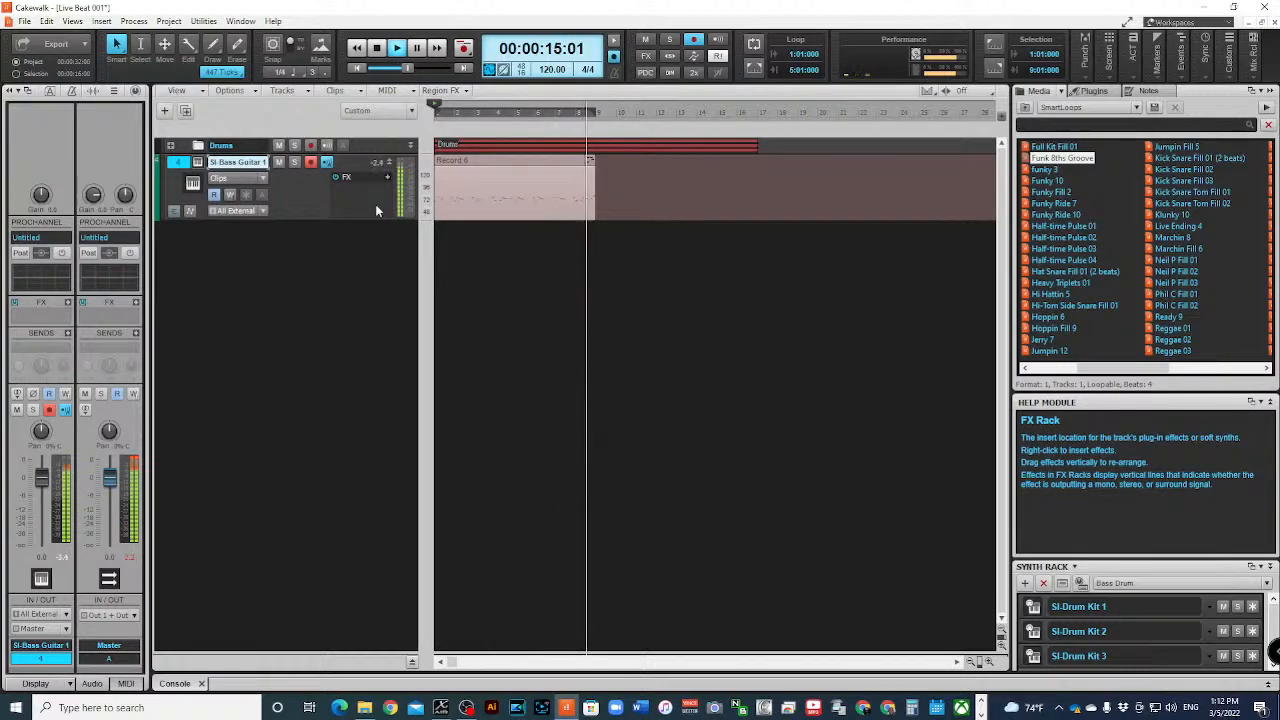
key(space)
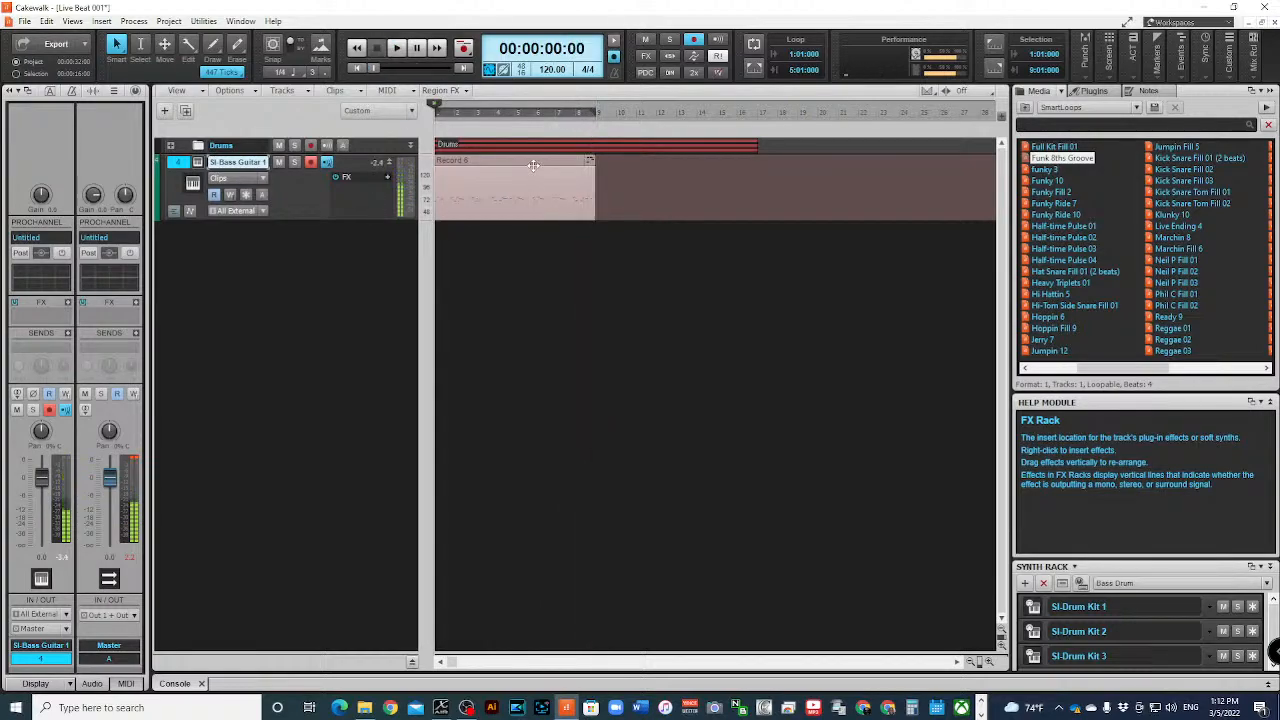
- Open the quantized bass clip in a maximized Piano Roll at bar 1 and play back the opening
double_click(533, 165)
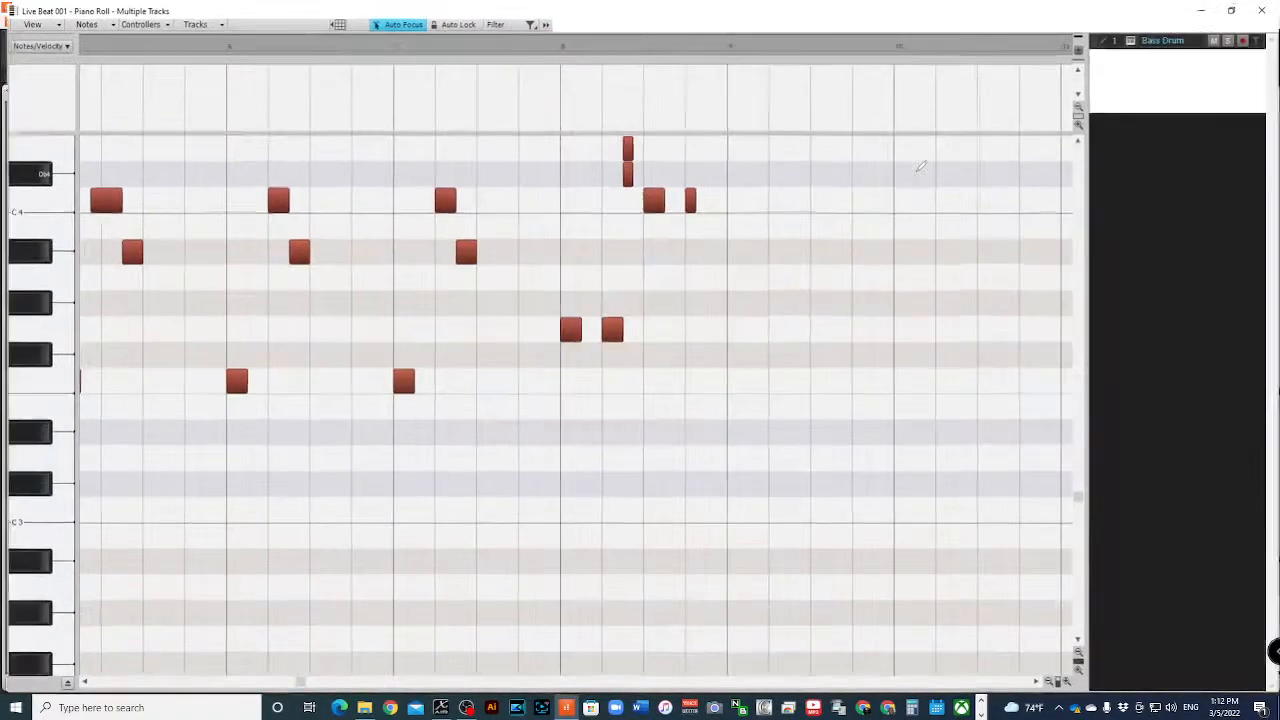
click(925, 171)
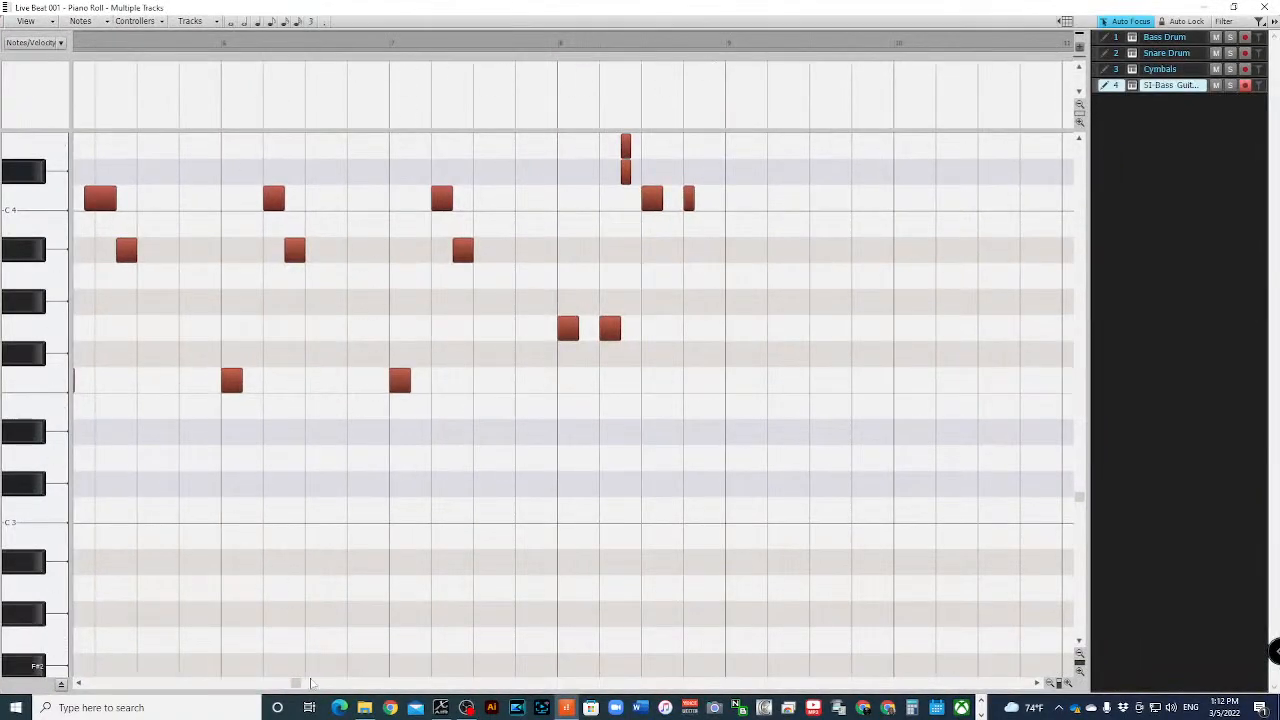
drag(295, 684, 70, 632)
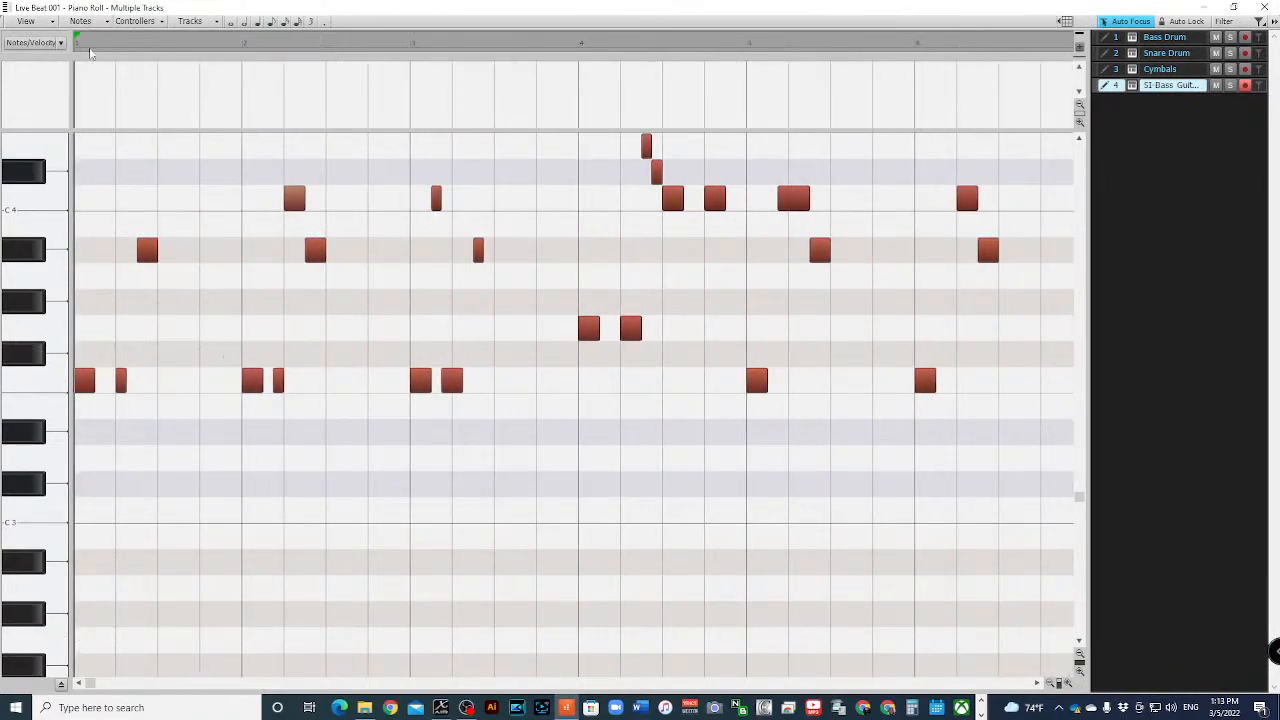
key(space)
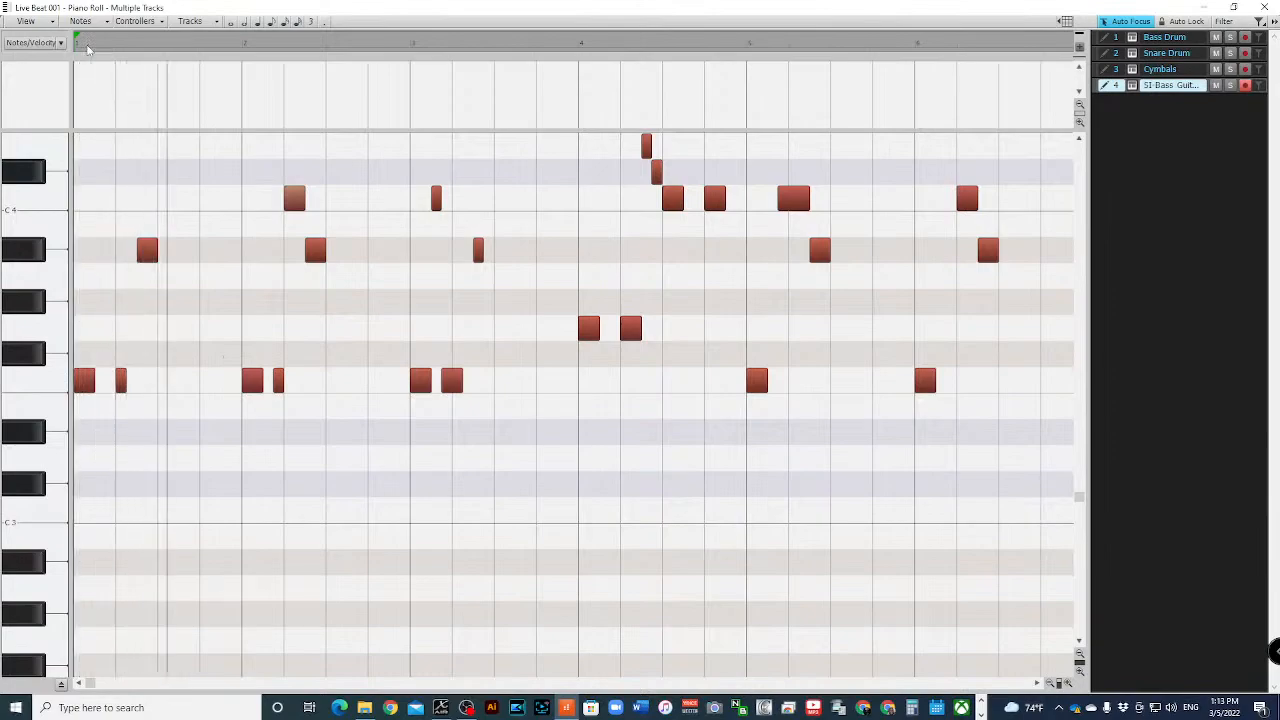
key(space)
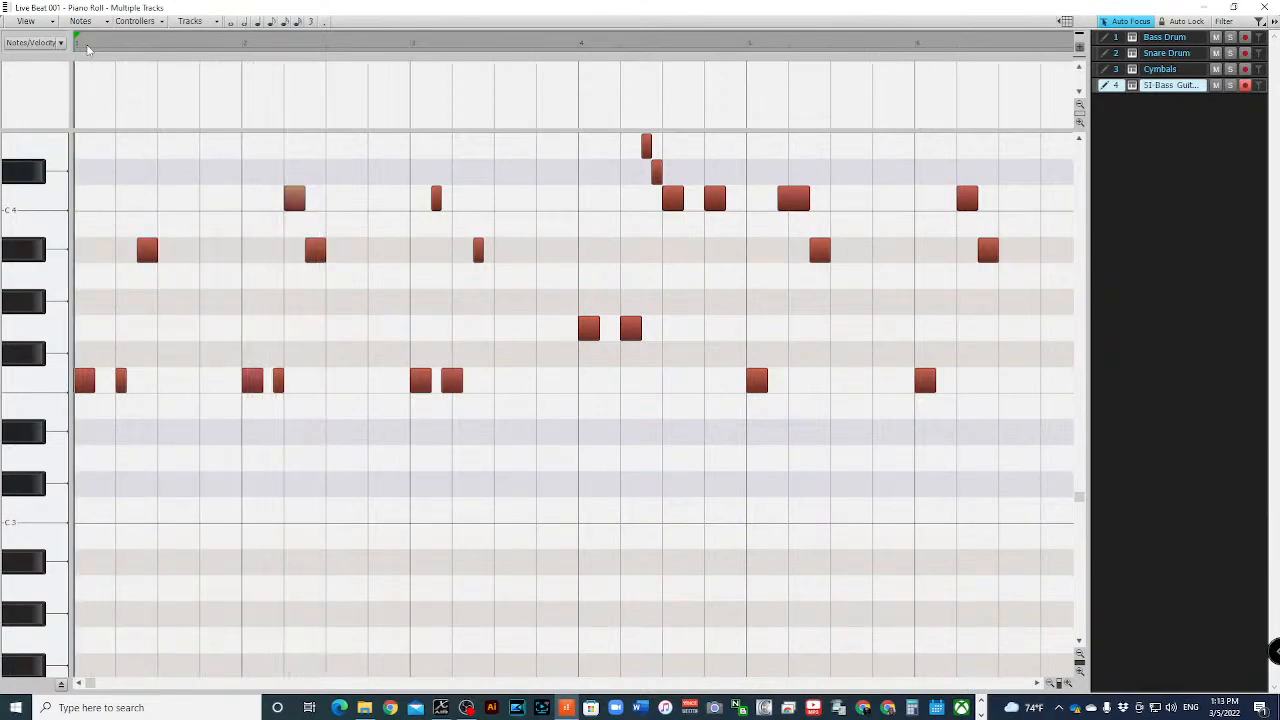
key(space)
- Select all the C4 notes of the bass part and listen to the first two bars
drag(1080, 500, 1082, 482)
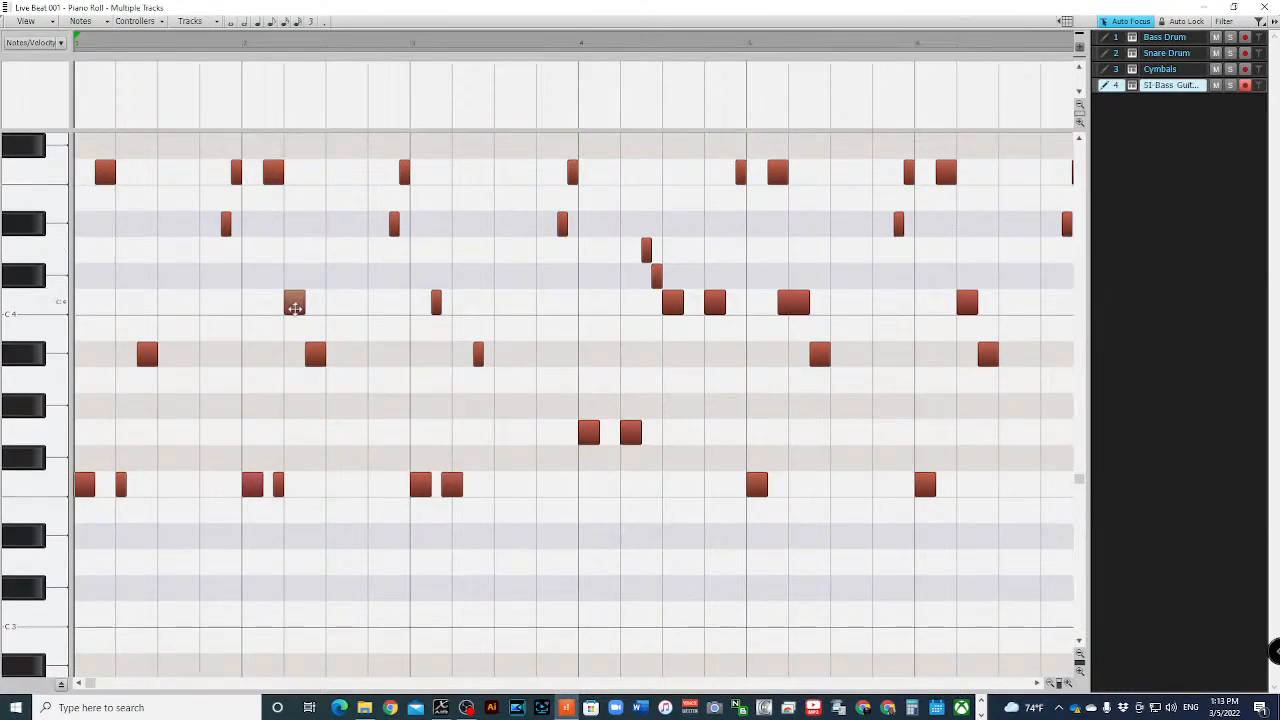
click(34, 305)
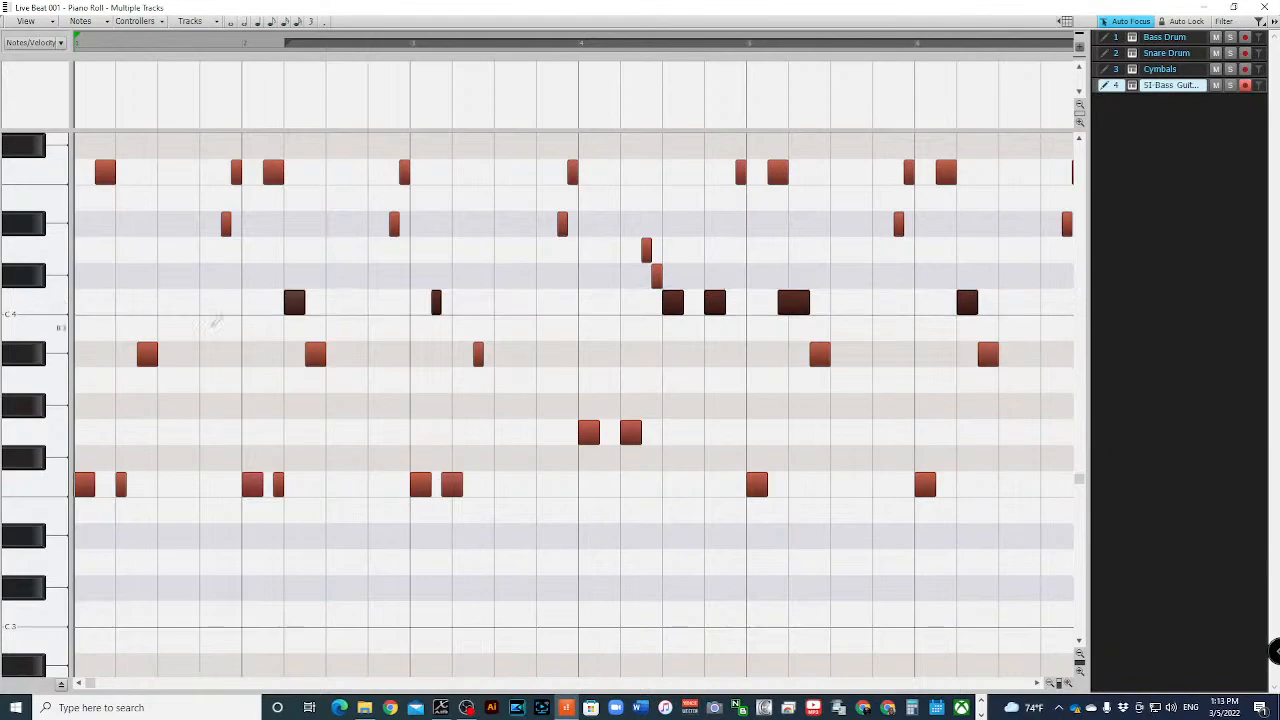
key(space)
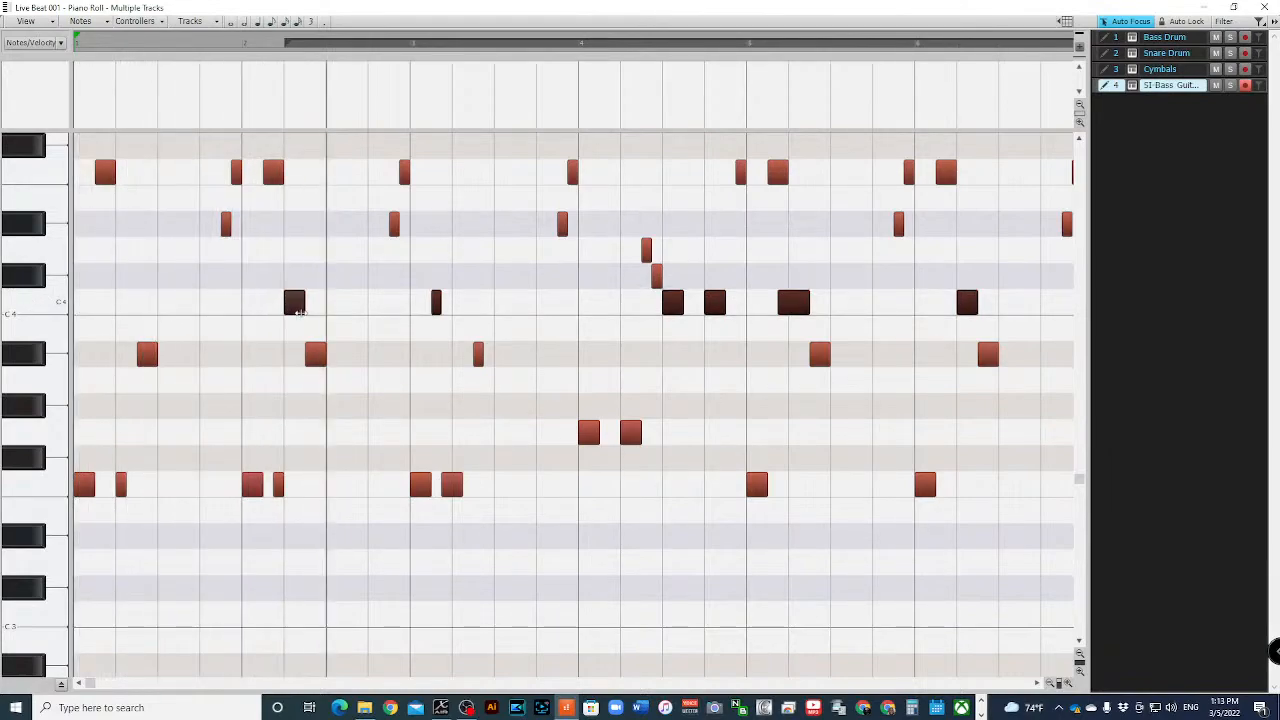
key(space)
key(space)
key(space)
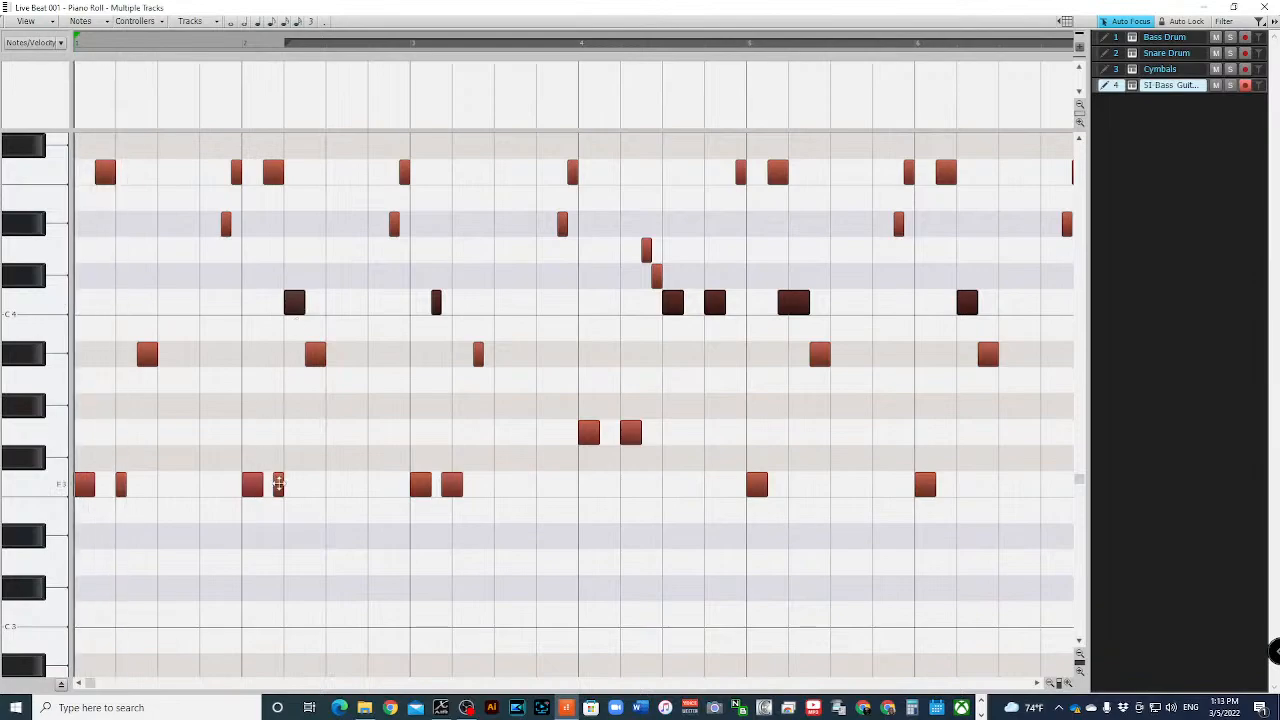
- Delete the short F3 note in bar 2 of the bass part and play back the result
click(278, 484)
key(Delete)
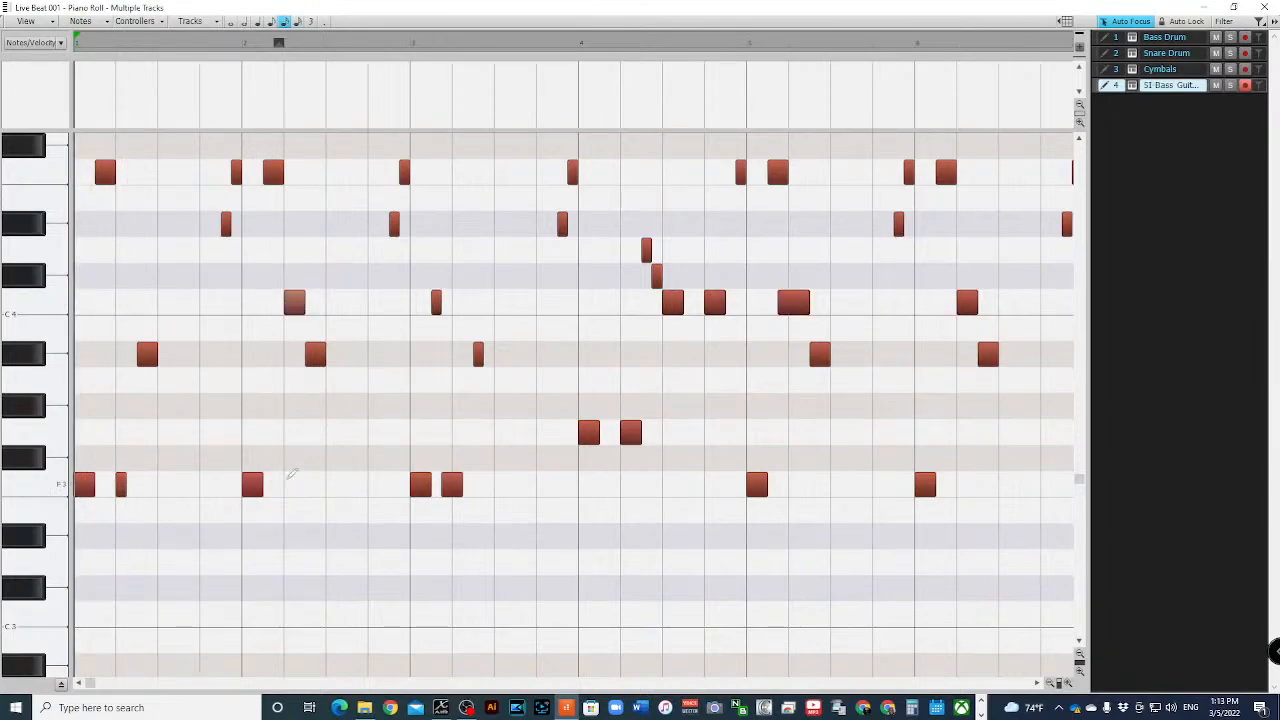
key(space)
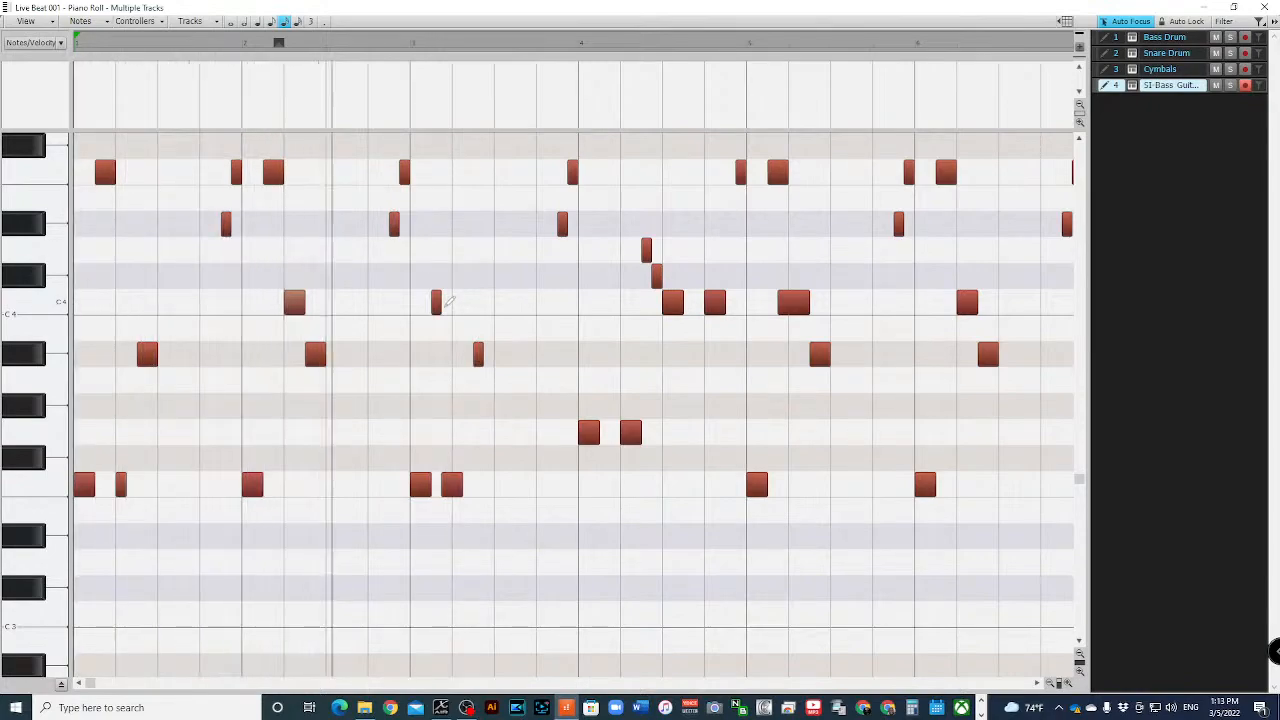
key(space)
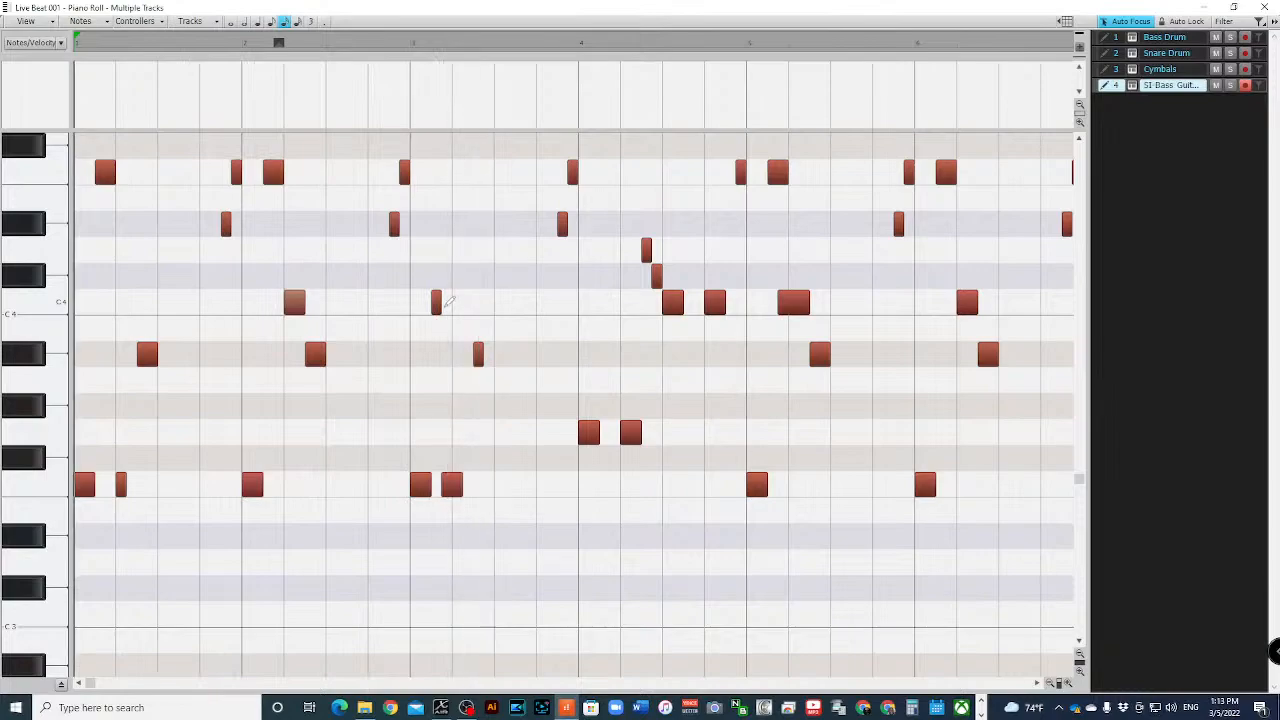
- Delete the second F3 note in bar 3 of the bass part and play back the result
click(454, 479)
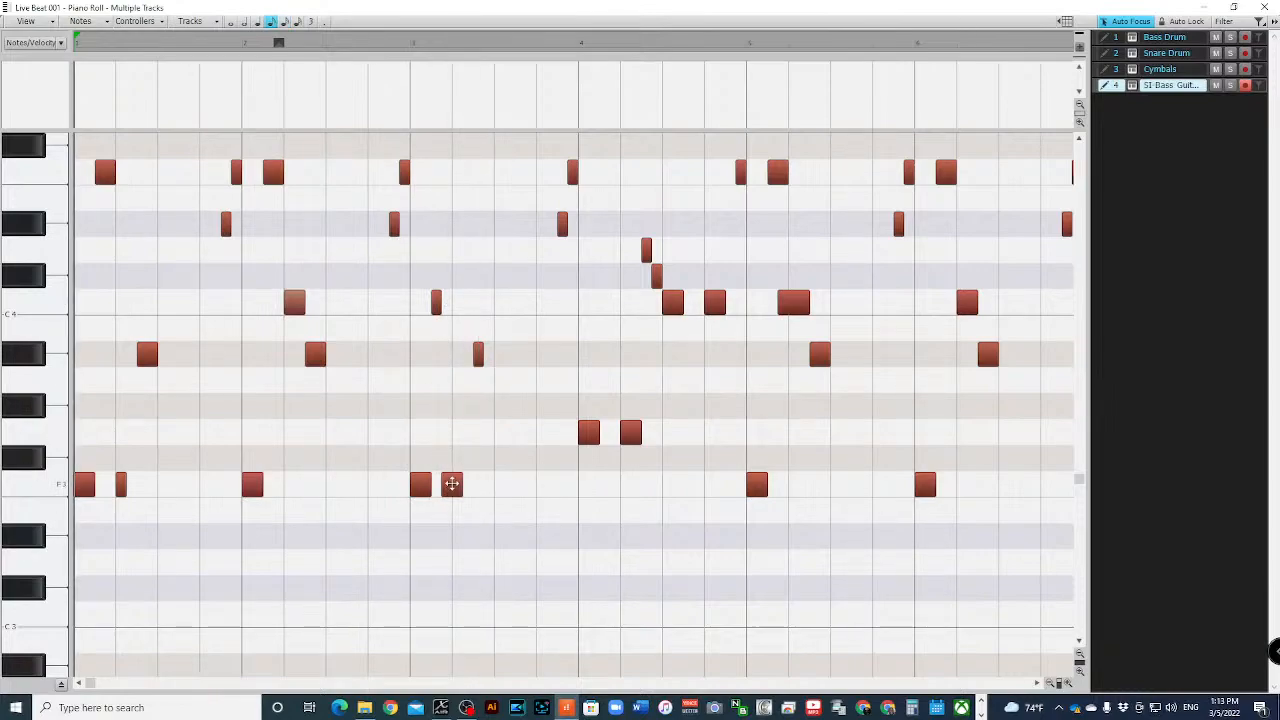
click(452, 484)
key(Delete)
key(space)
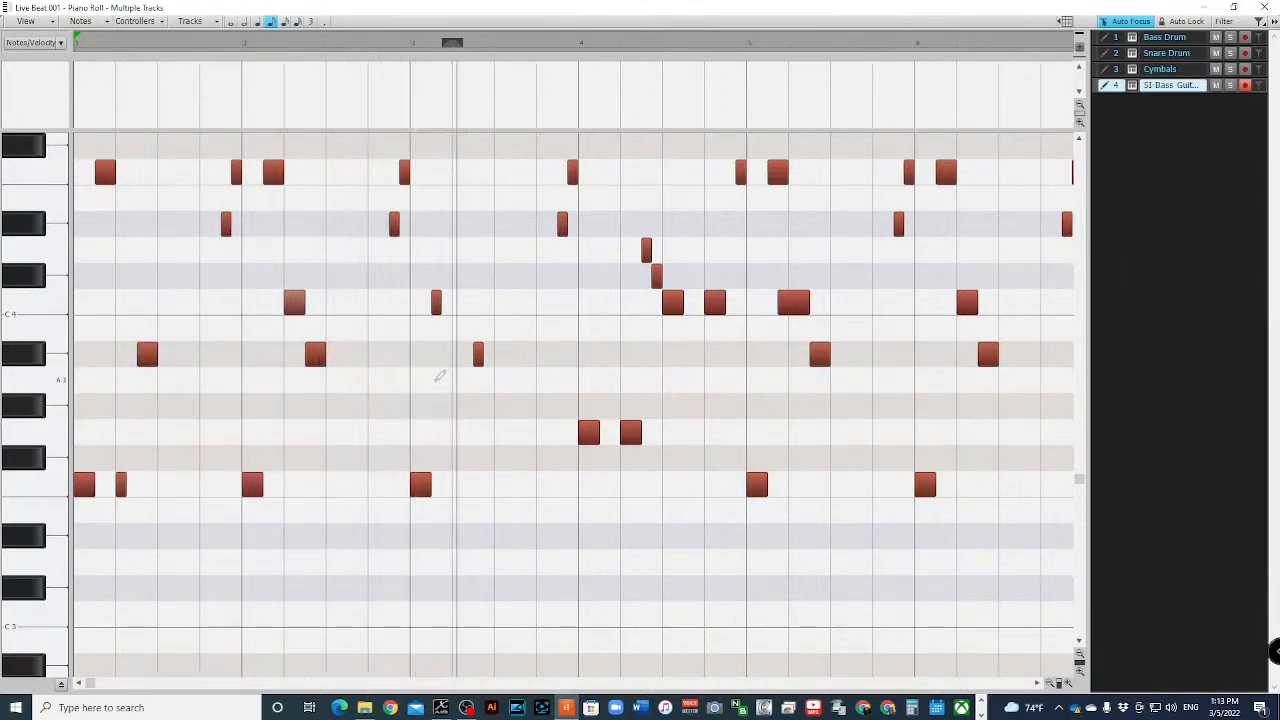
key(space)
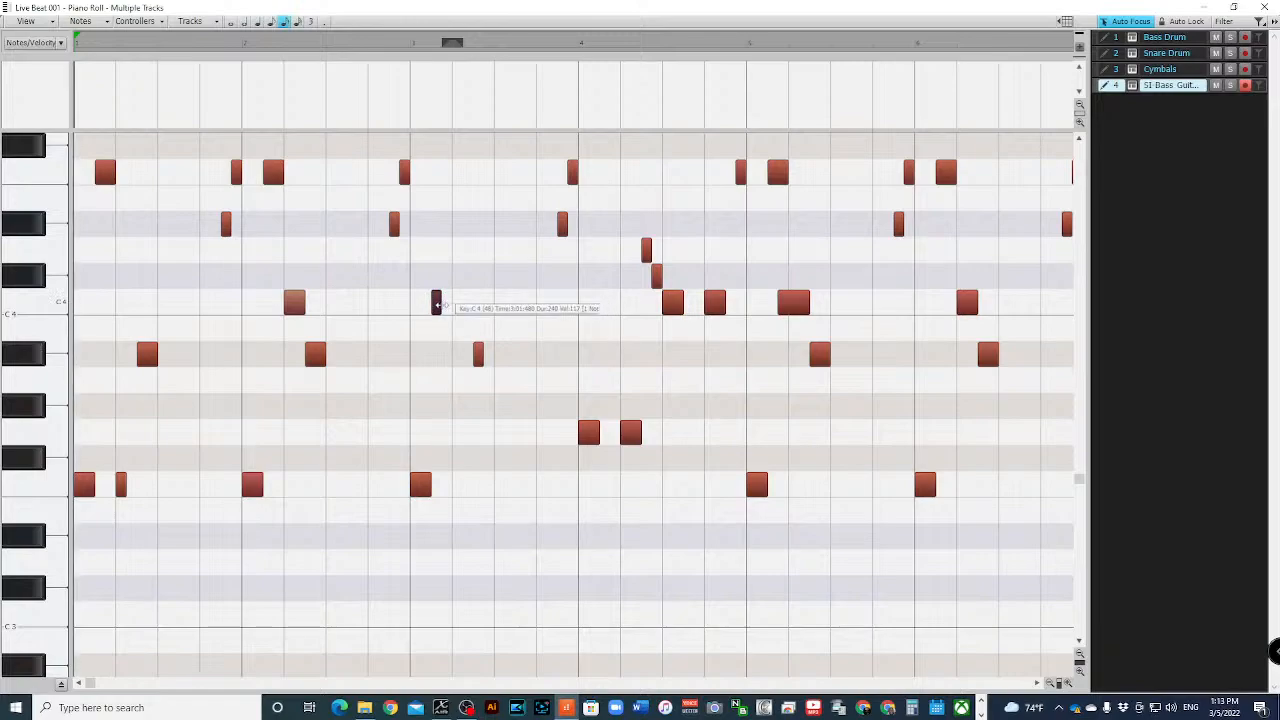
- Lengthen the short C4 and Bb3 notes in bar 3 of the bass part and play back the result
drag(437, 301, 449, 306)
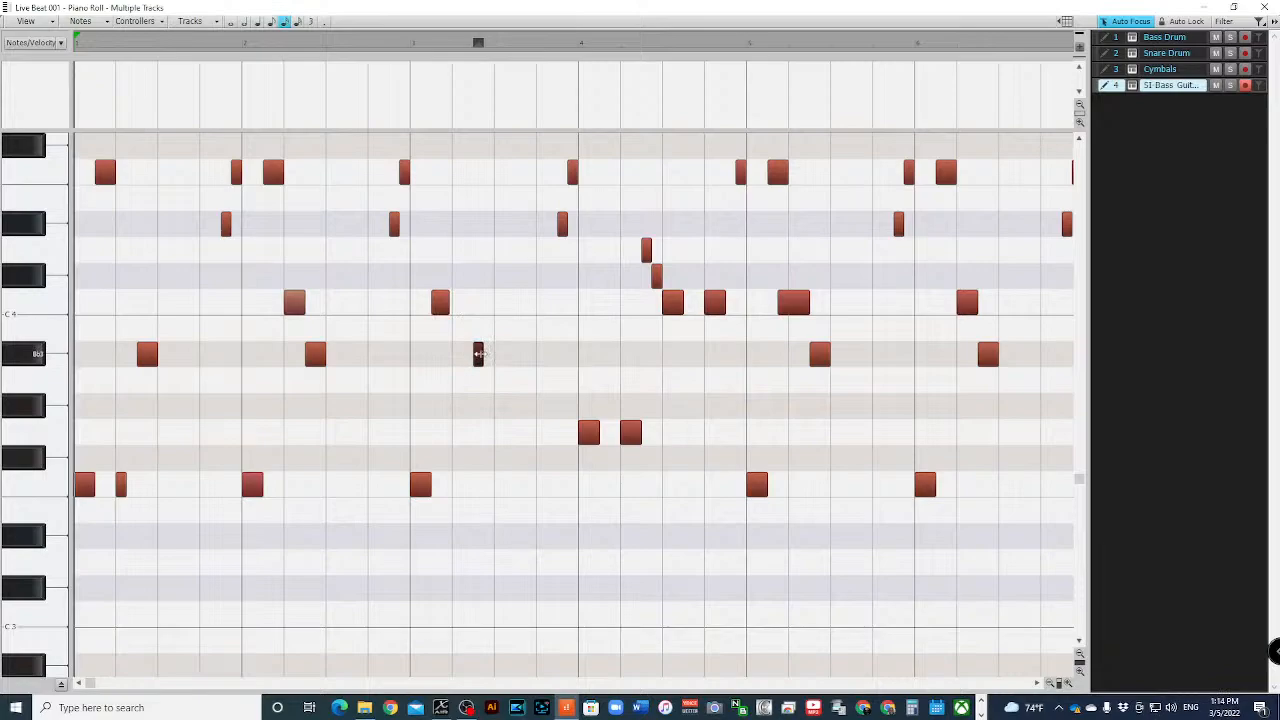
drag(478, 354, 489, 354)
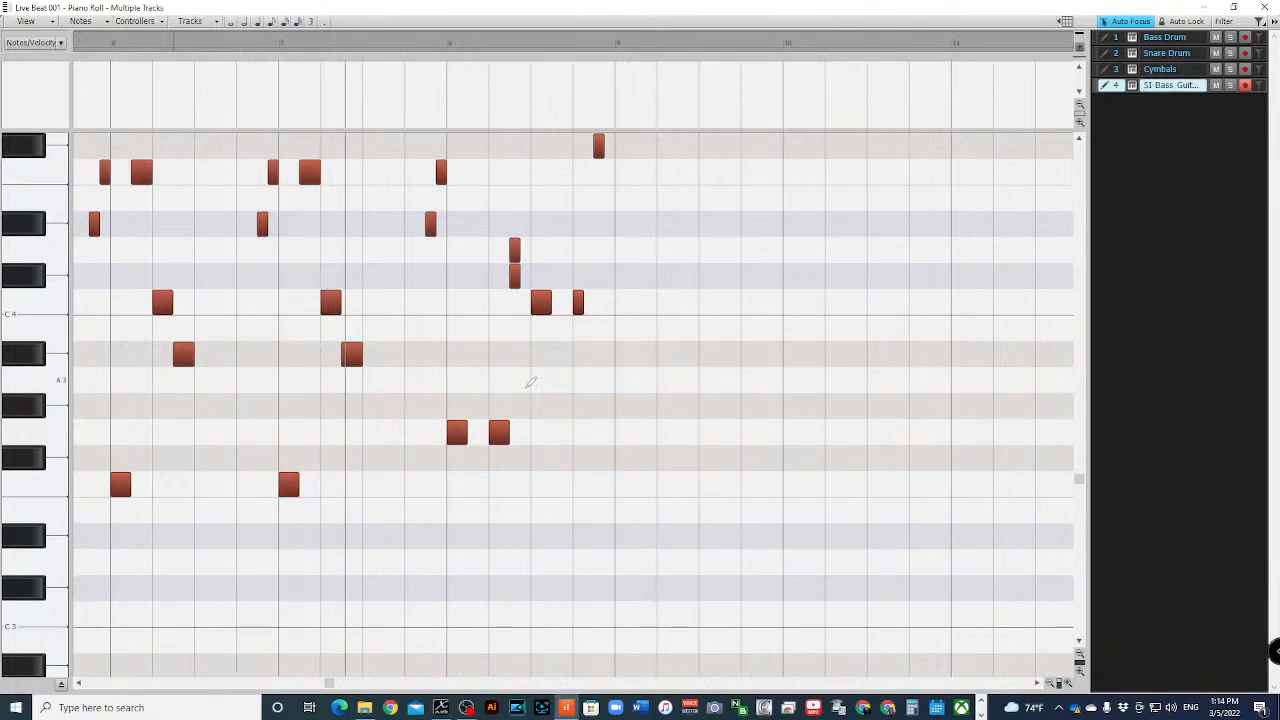
key(space)
key(space)
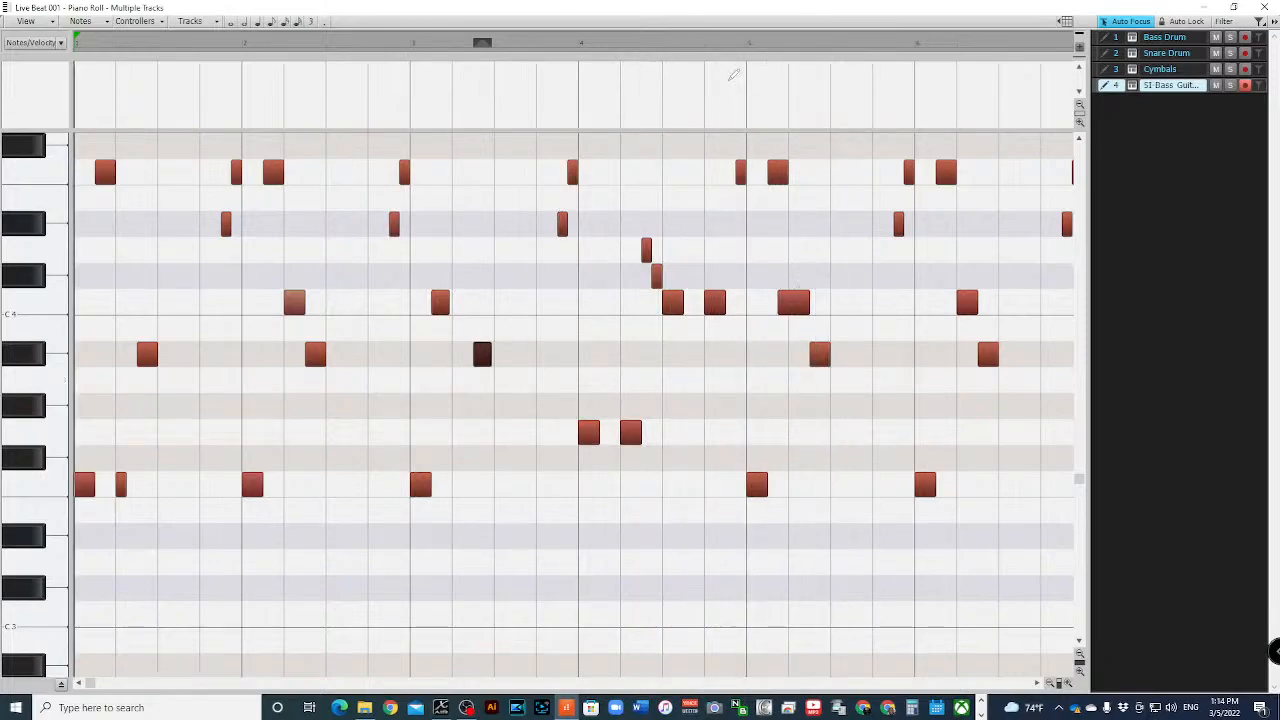
- Play back the bass part twice from the second half of bar 4 to check the transition into bar 5
click(682, 45)
key(space)
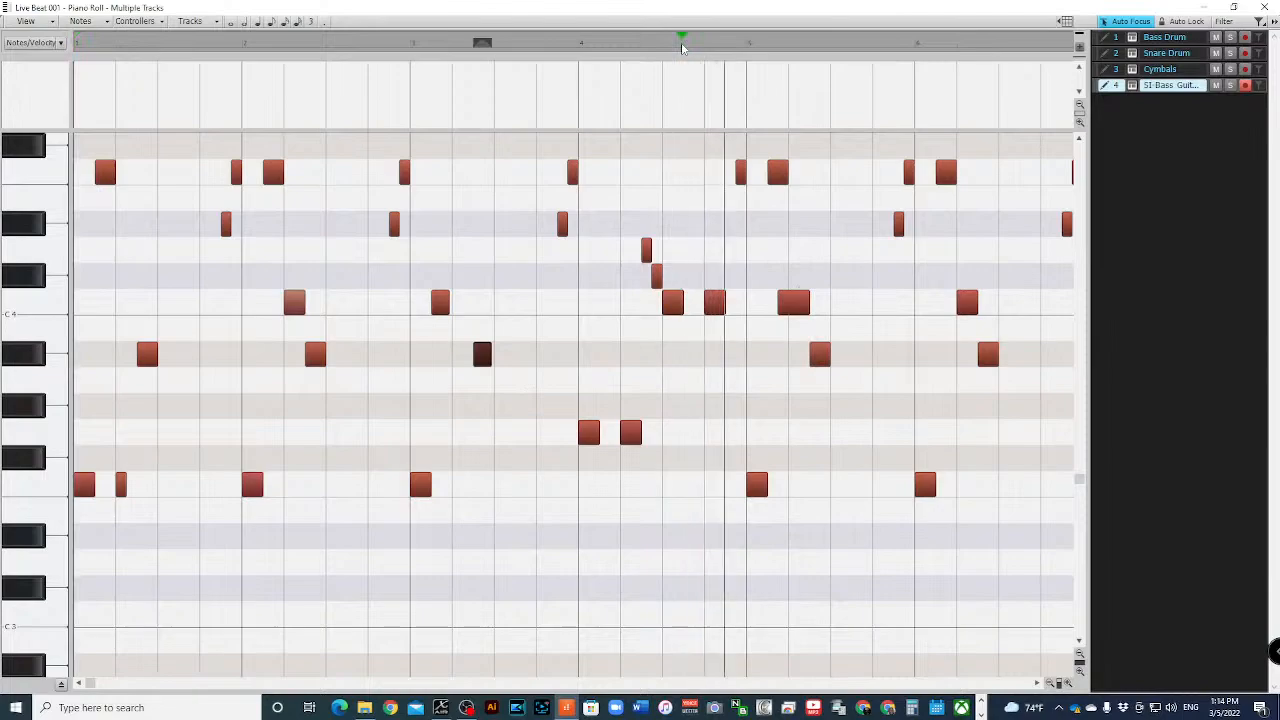
key(space)
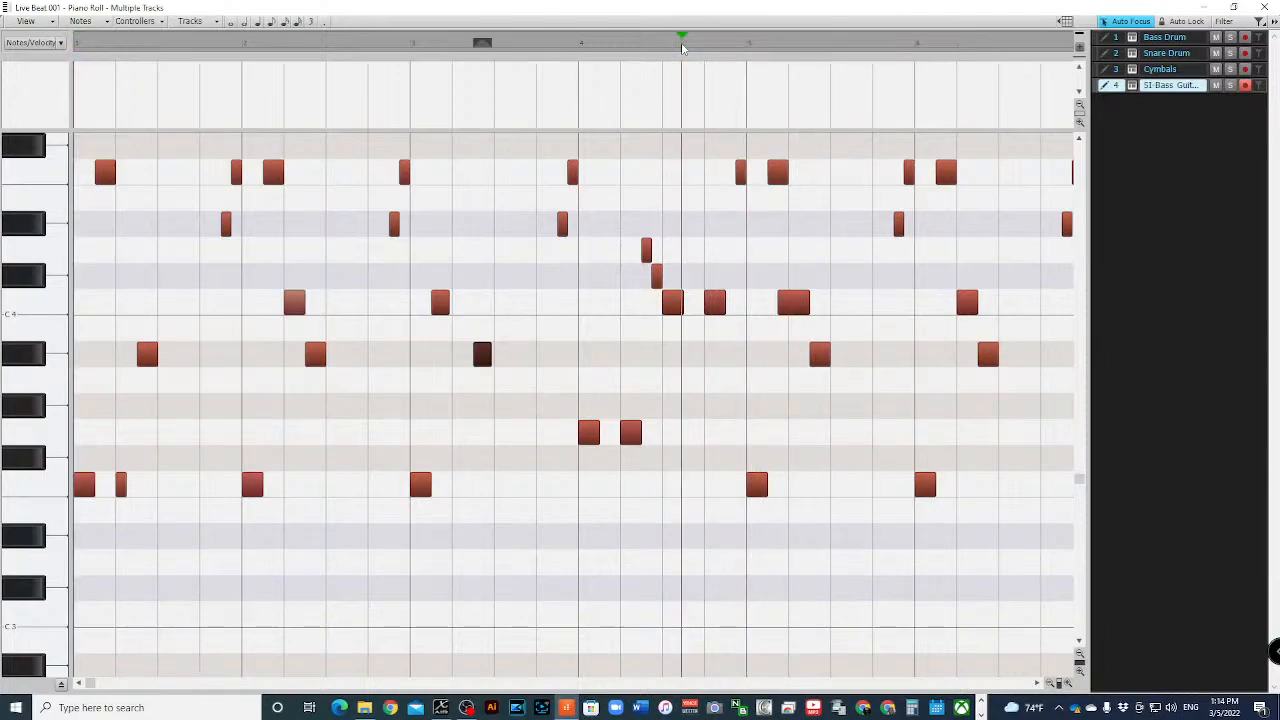
key(space)
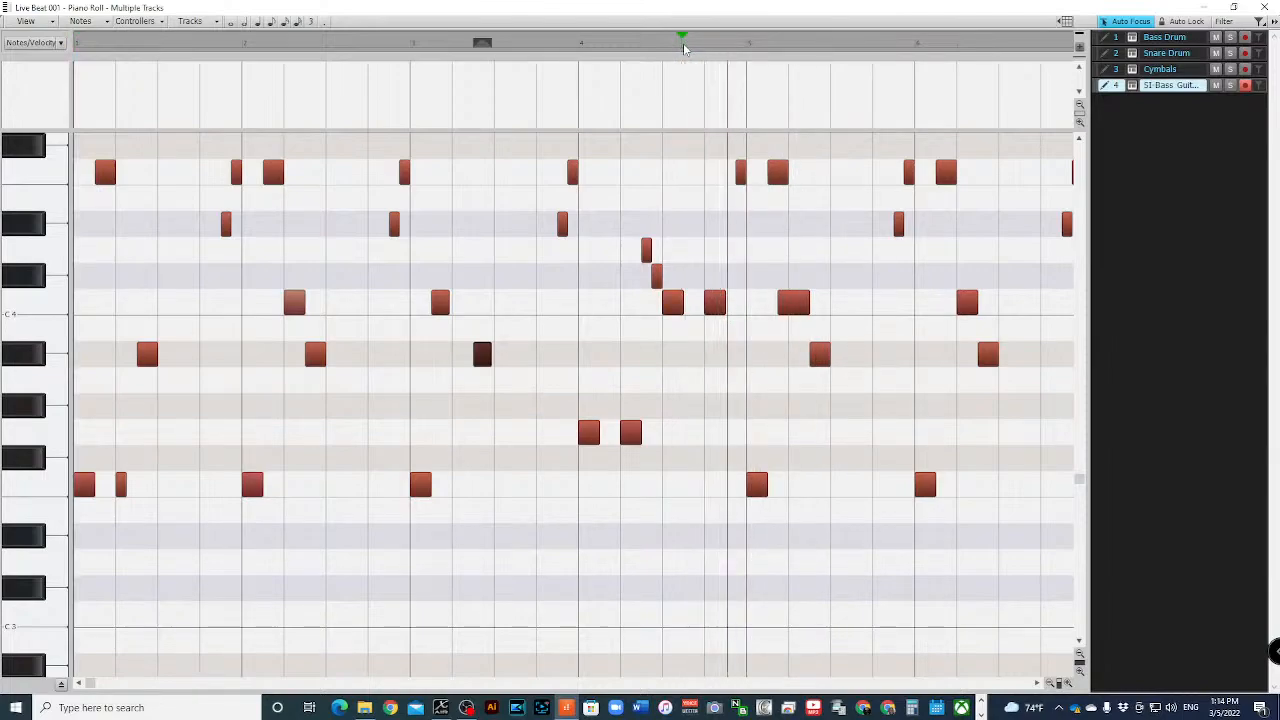
key(space)
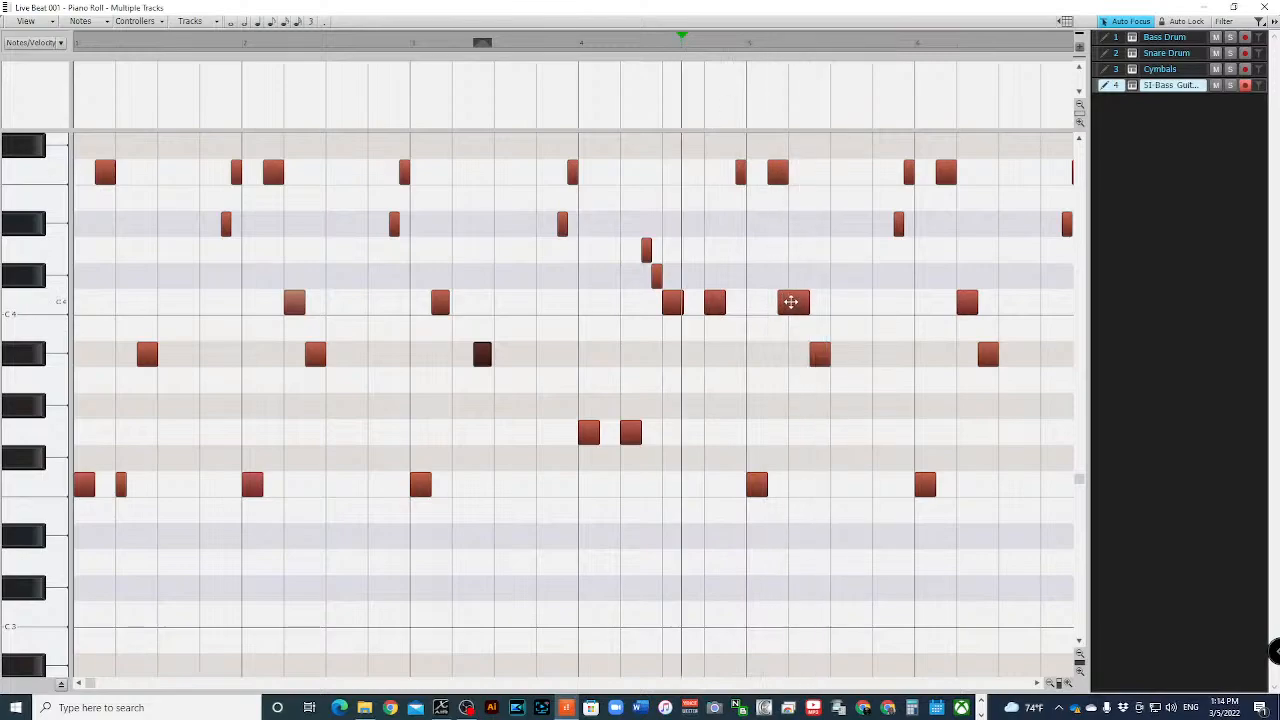
- Shift the long C4 note in bar 5 later onto beat 2, playing back from bar 4 to check its timing
drag(791, 302, 797, 304)
key(space)
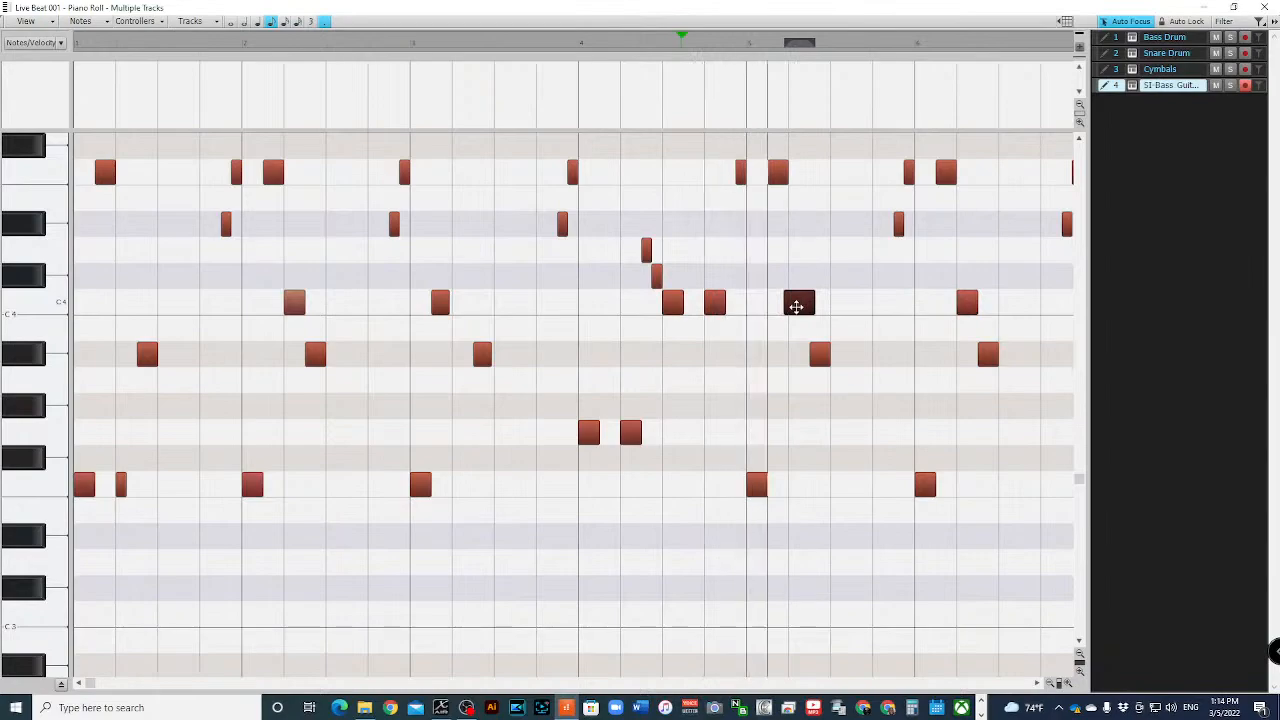
key(space)
drag(796, 306, 804, 306)
key(space)
key(space)
key(space)
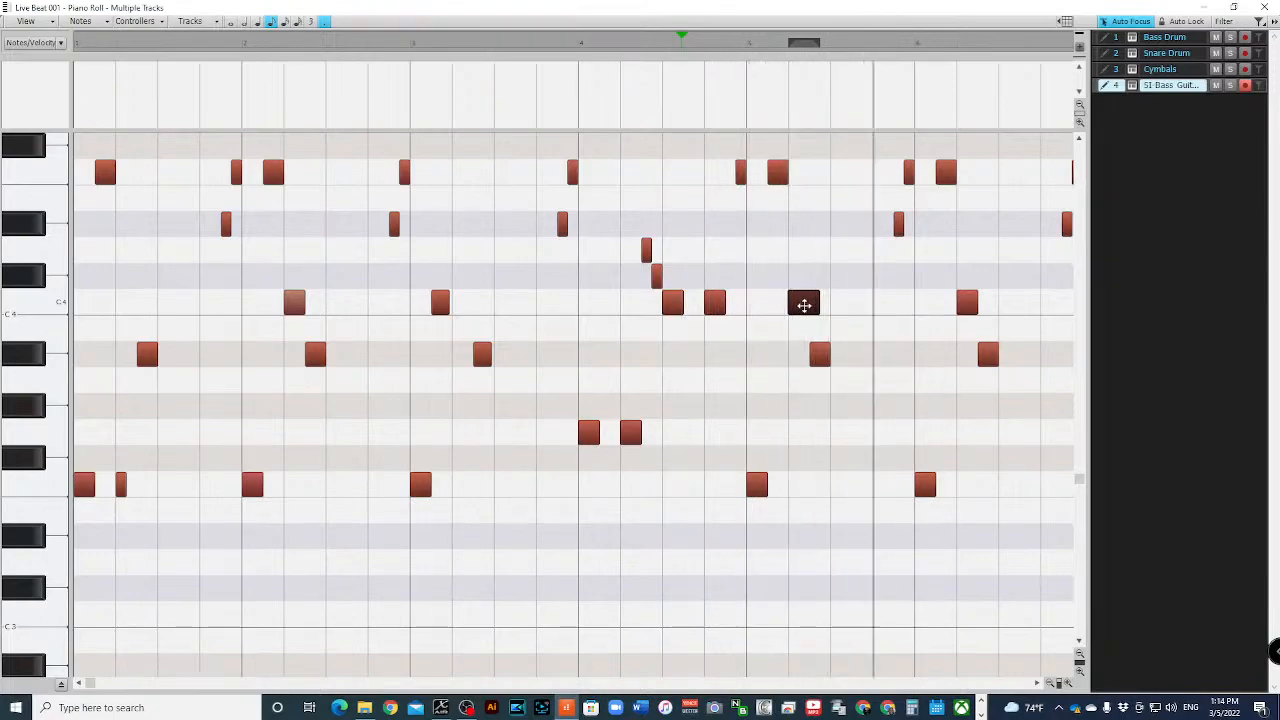
key(space)
key(space)
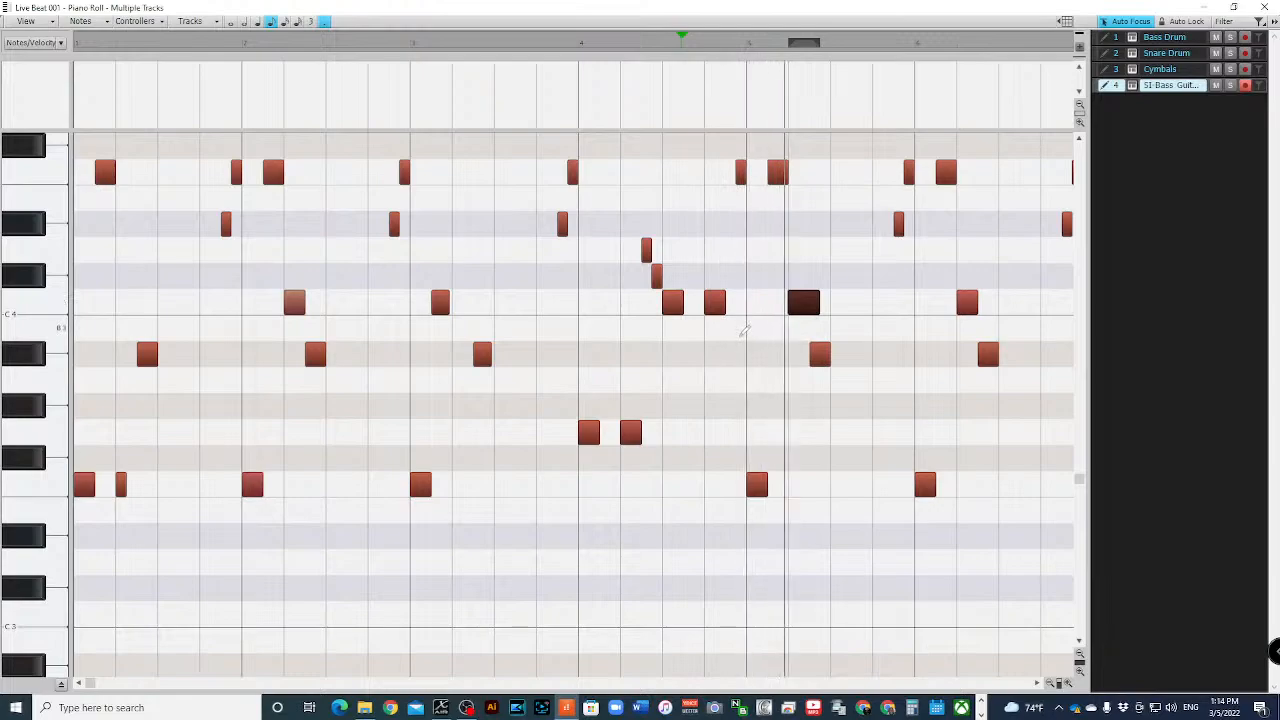
key(space)
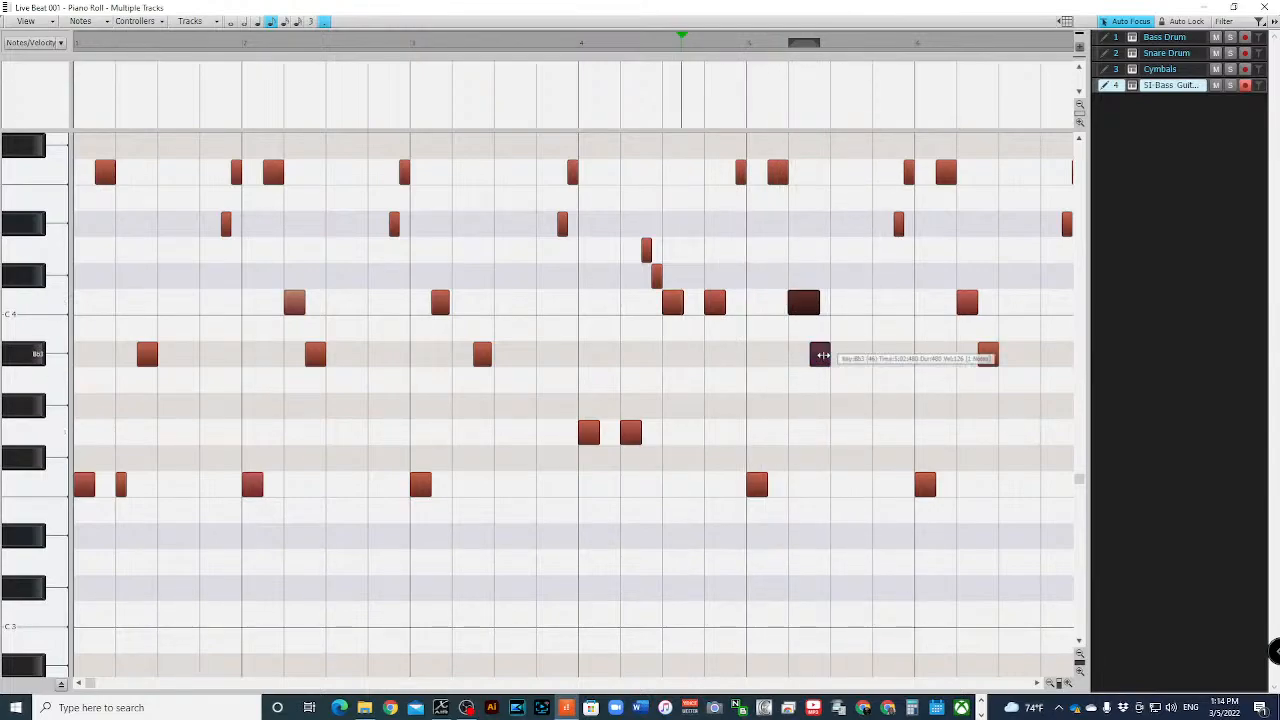
- Move the Bb3 note in bar 5 slightly later and shorten the preceding C4 so it ends where the Bb3 starts
click(822, 354)
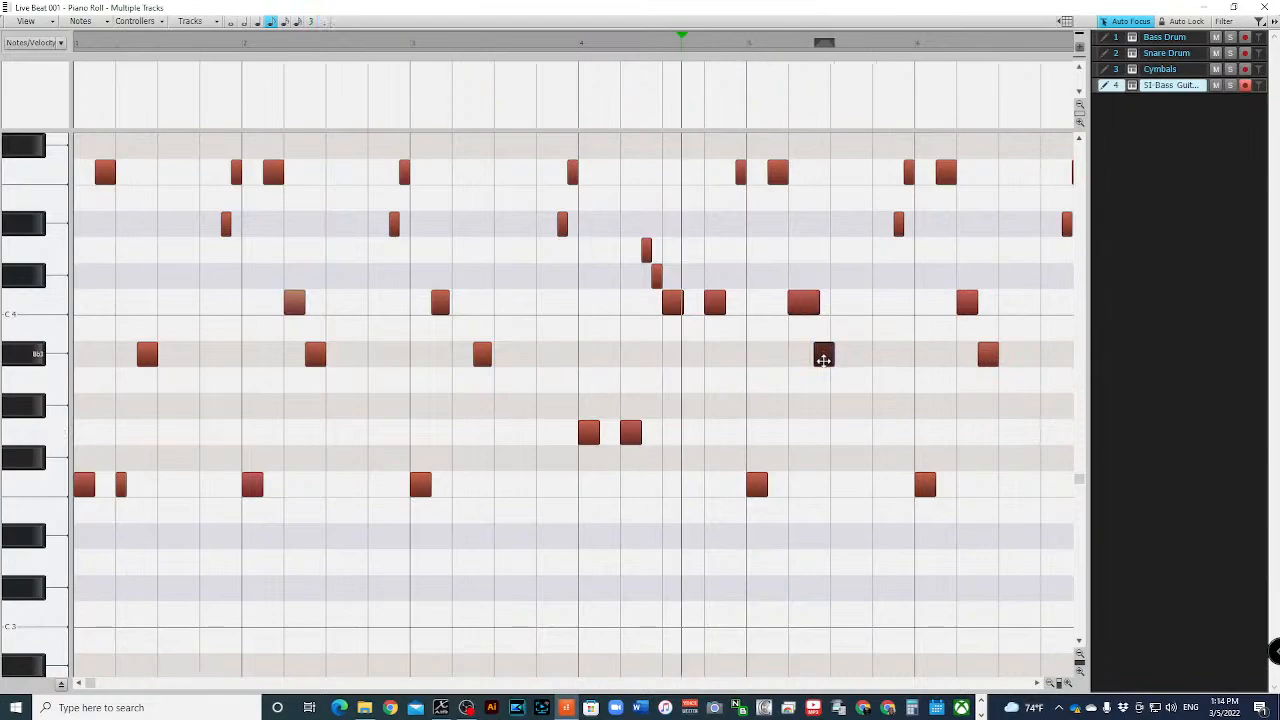
key(space)
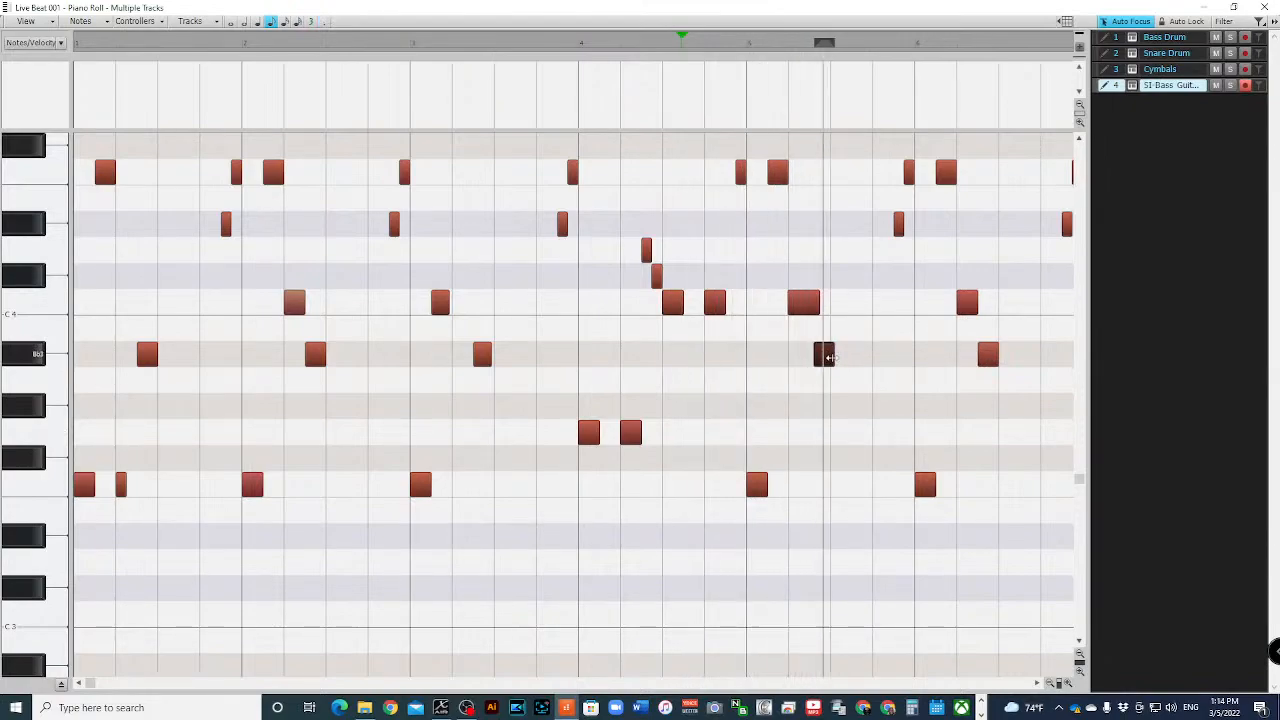
key(space)
click(805, 302)
drag(817, 300, 812, 300)
key(space)
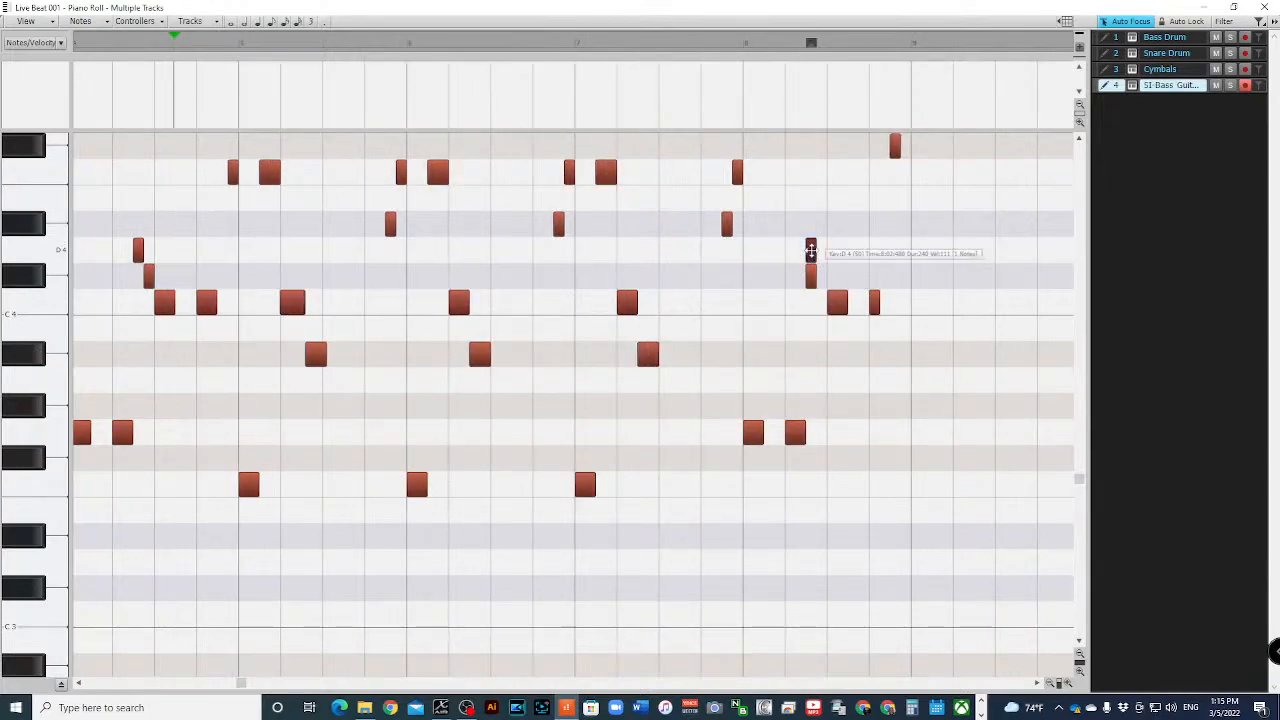
- Move the Db4 note in bar 8 slightly later so it follows the D4, and play back from bar 8
click(810, 251)
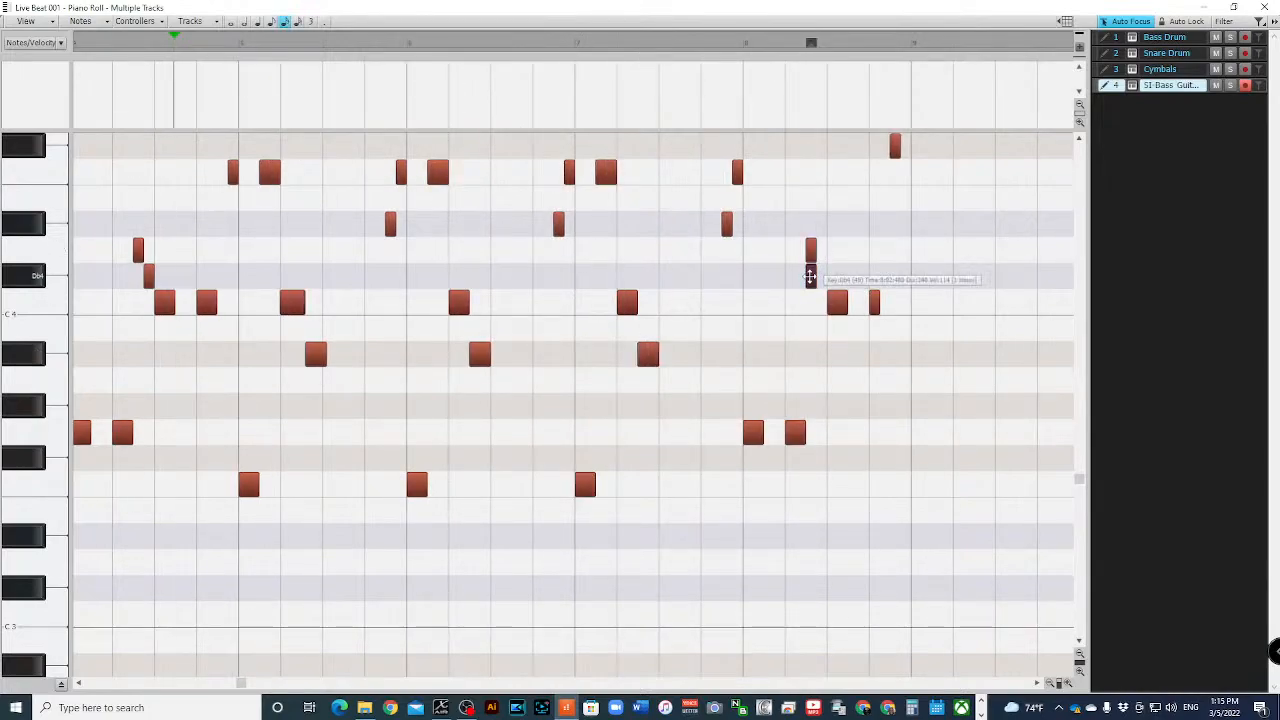
drag(811, 277, 820, 278)
key(space)
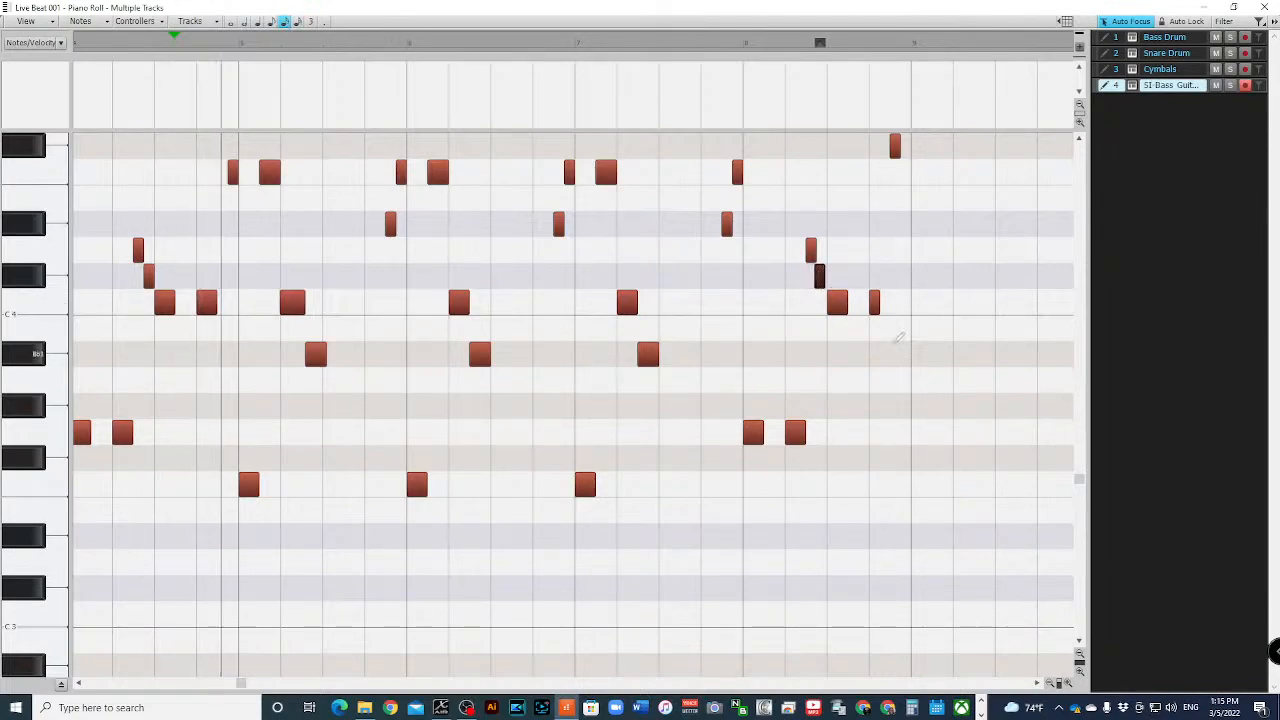
click(761, 45)
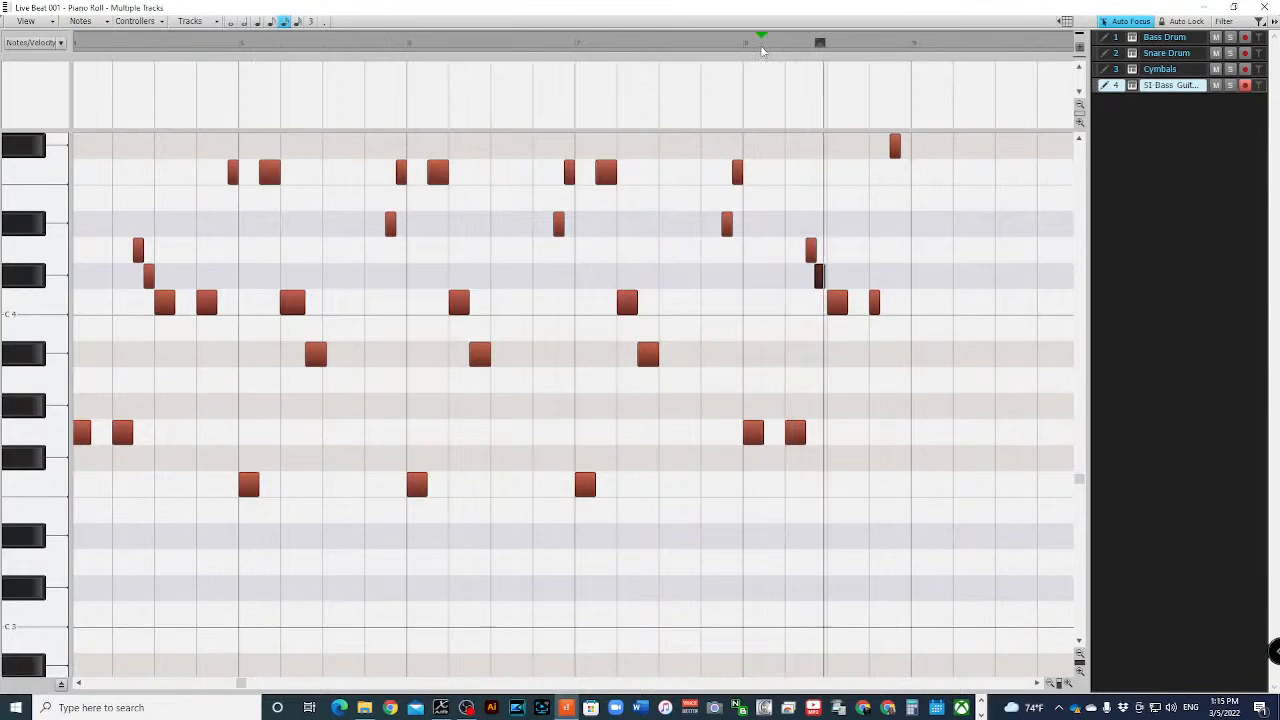
key(space)
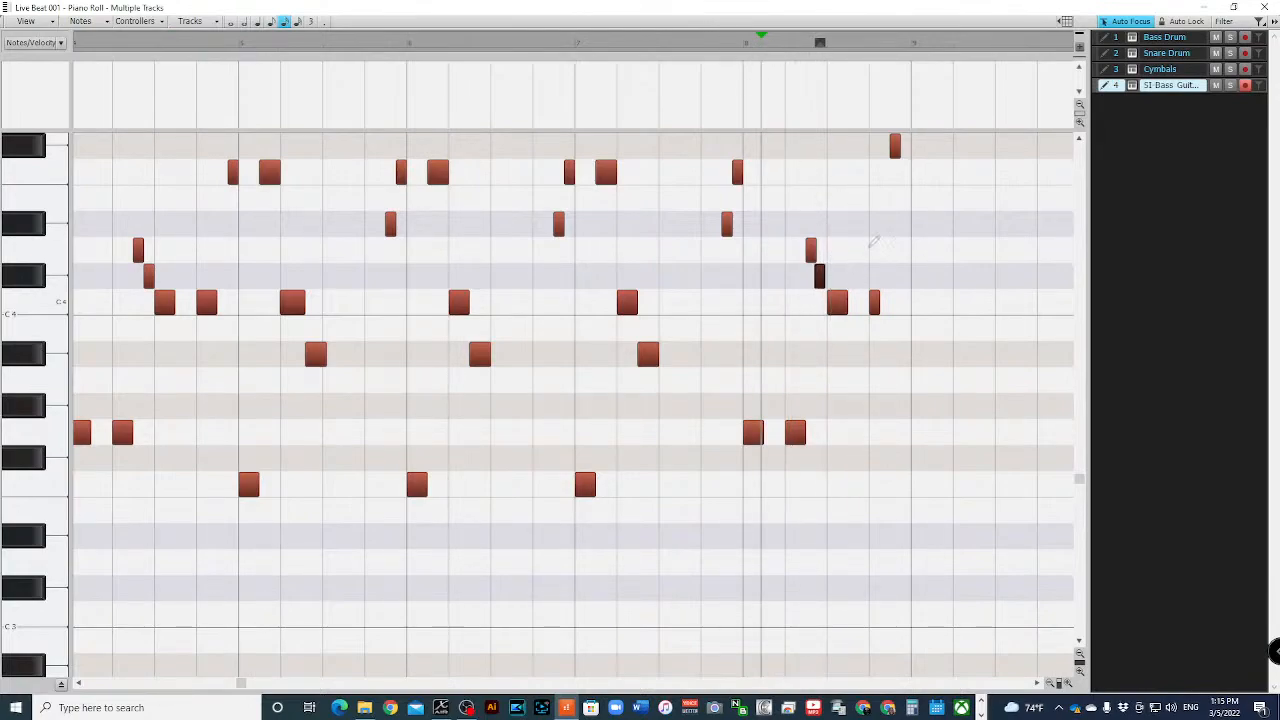
- Close the Piano Roll, select the bass clip and play the project from the start with the drums
click(1264, 7)
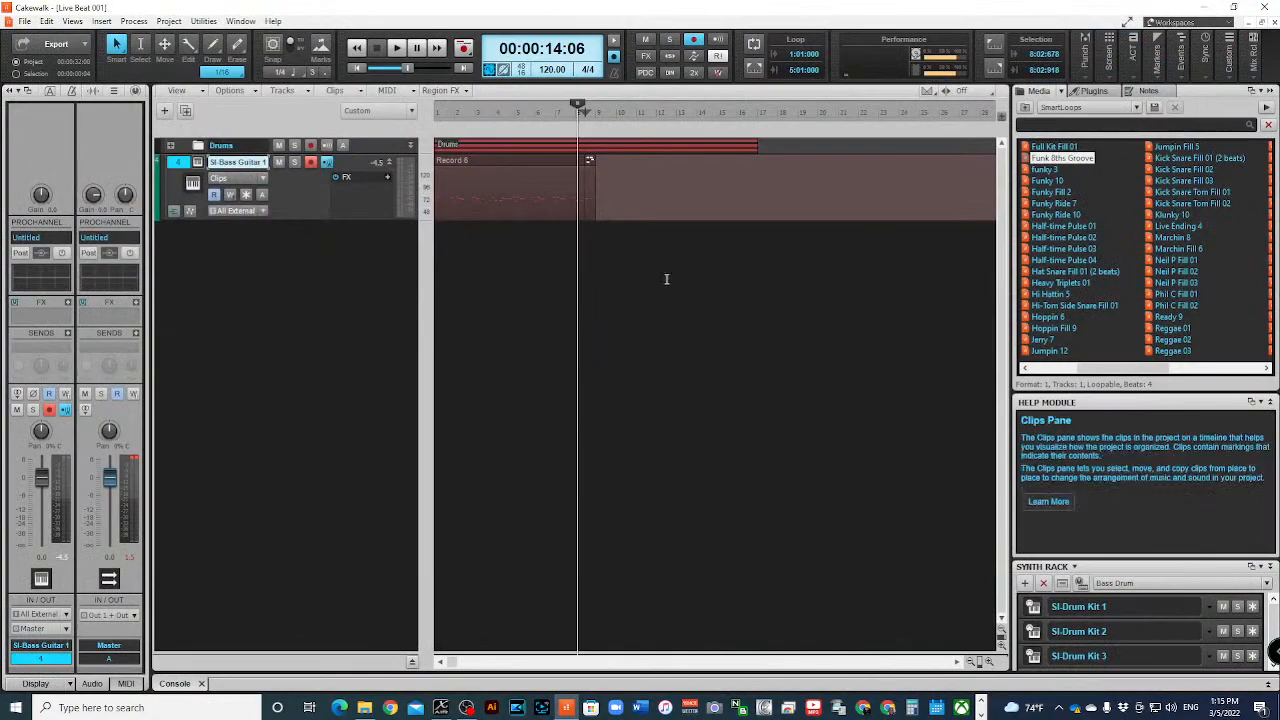
click(615, 250)
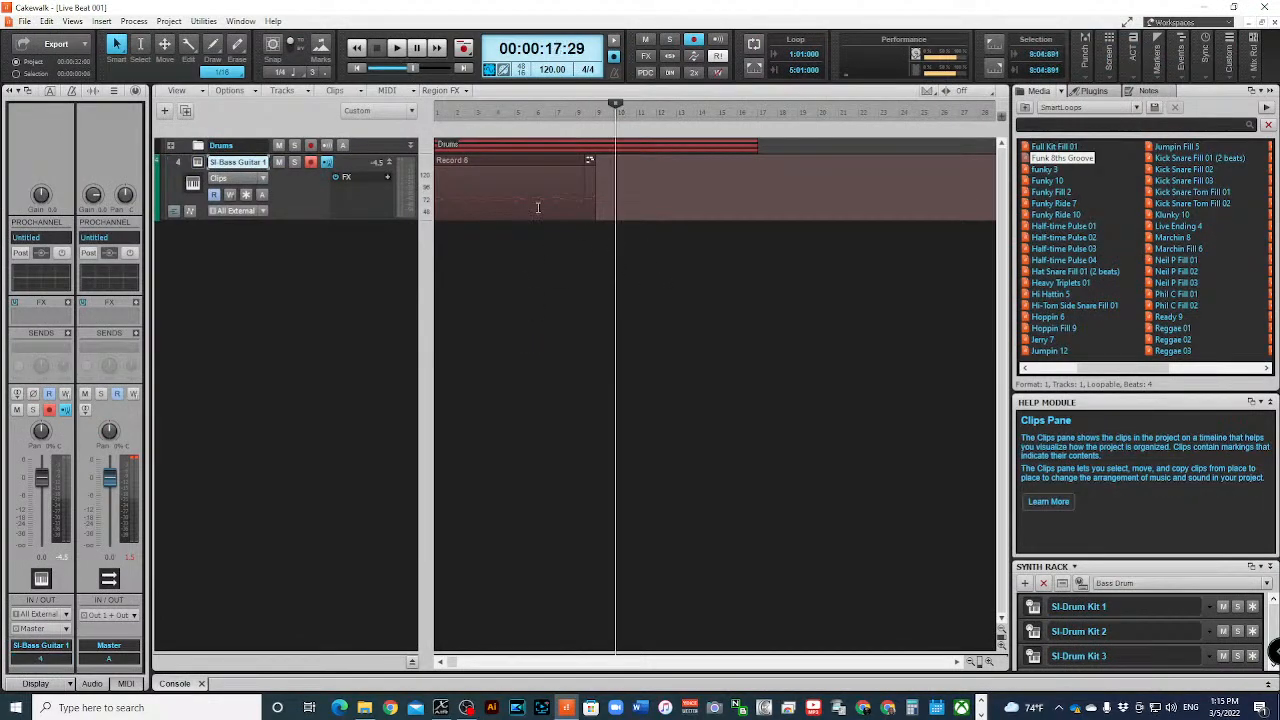
click(506, 161)
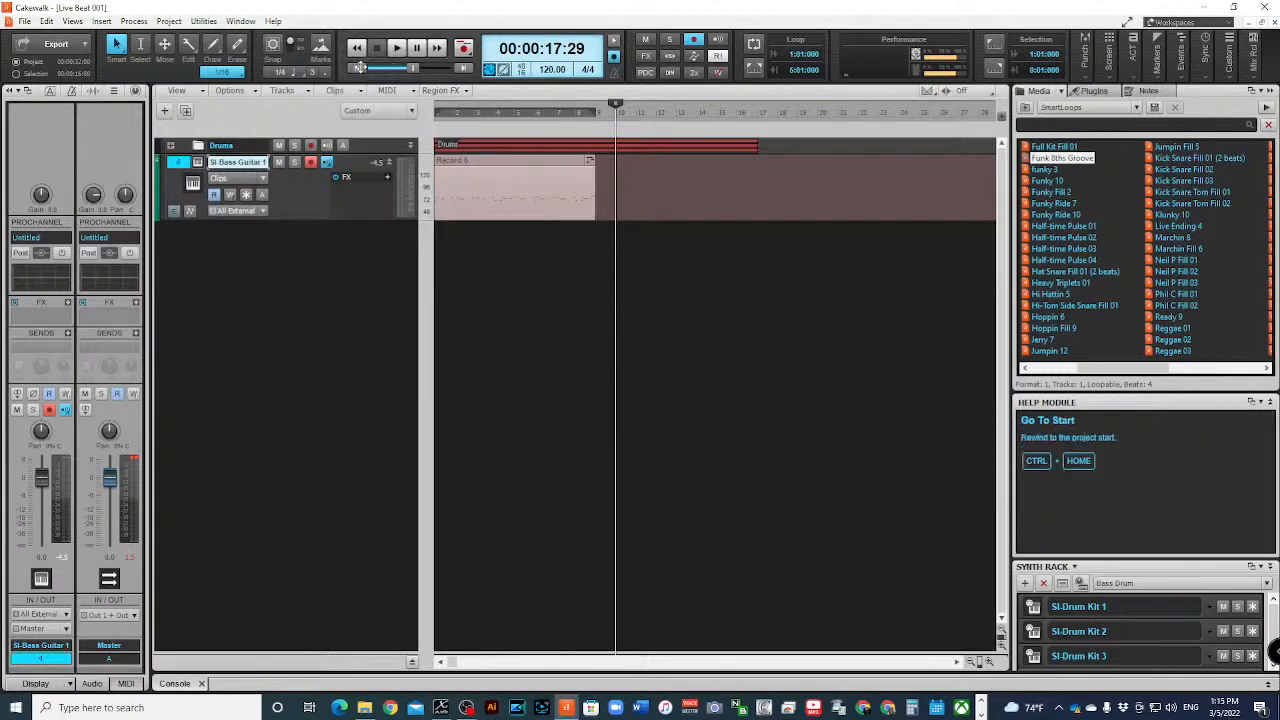
key(w)
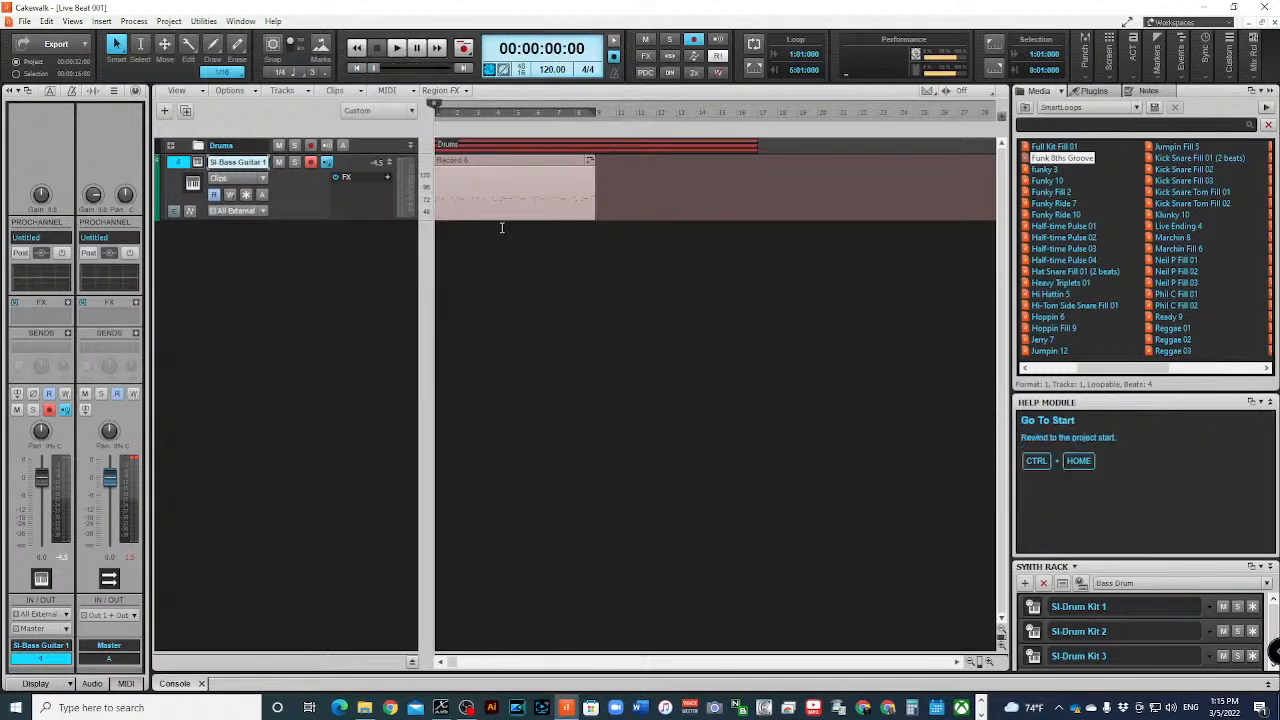
key(space)
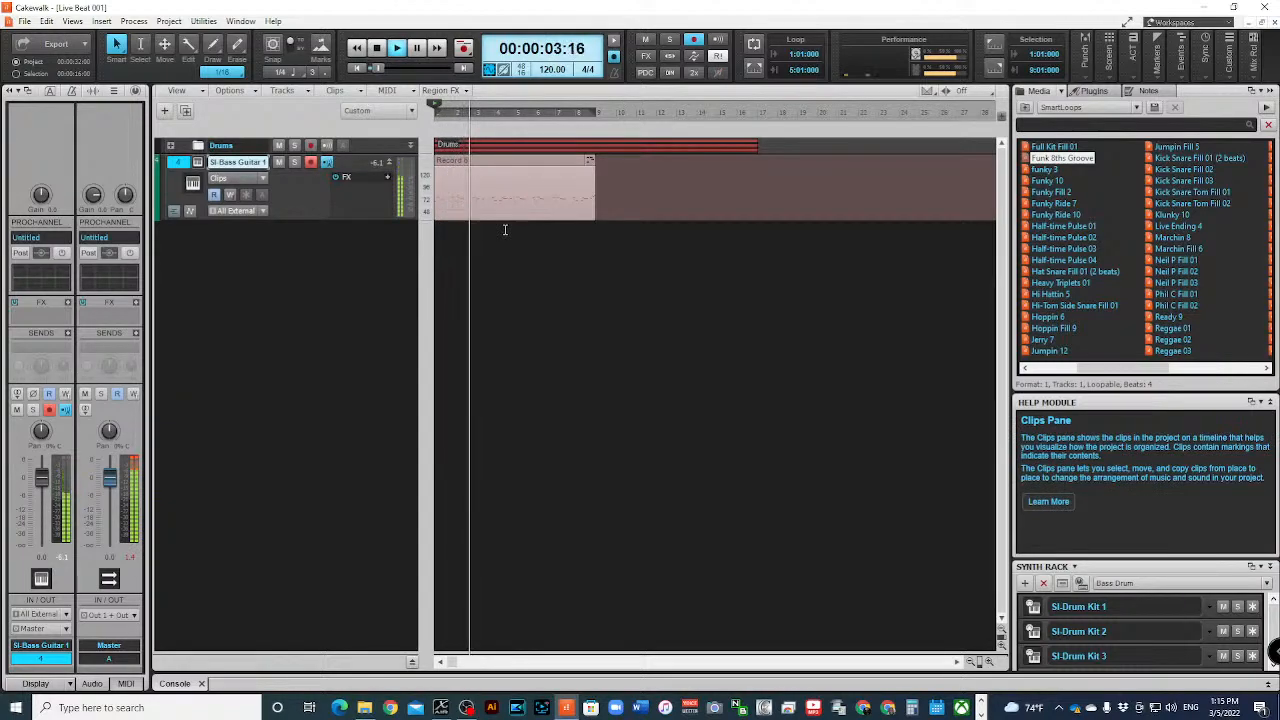
key(space)
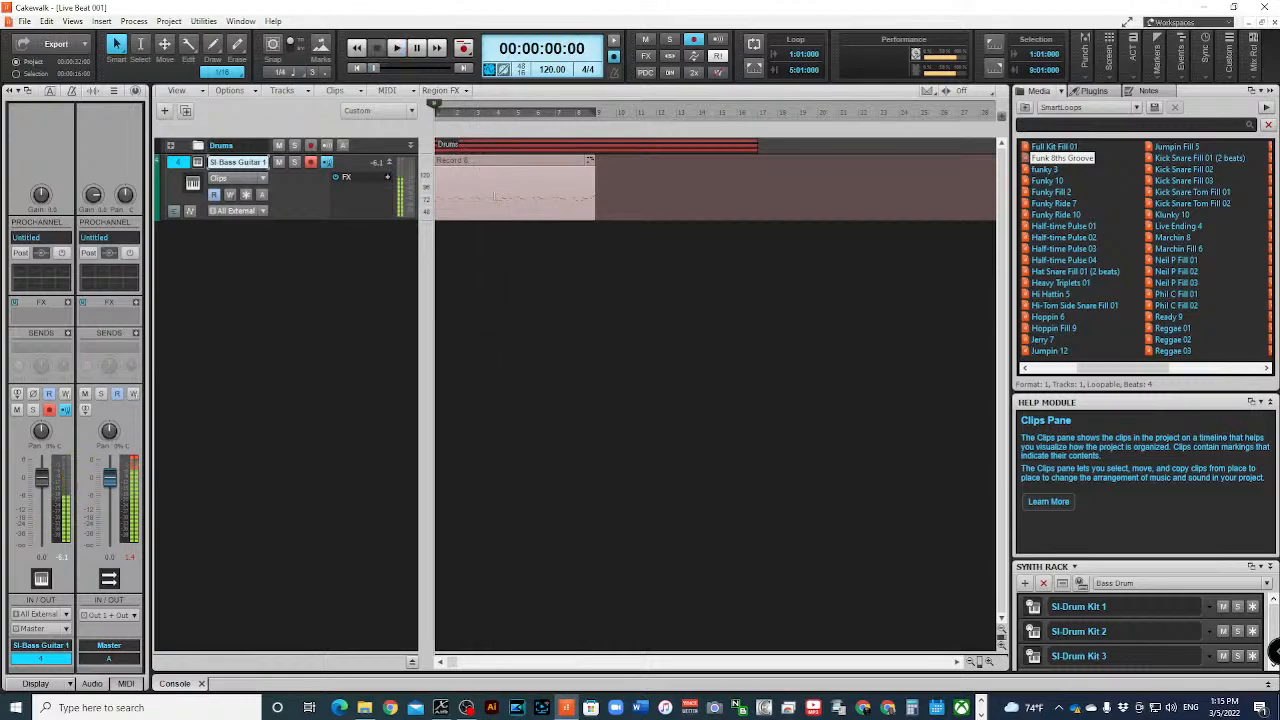
- Reopen the bass clip in a maximized Piano Roll and return the view to bar 1
double_click(474, 163)
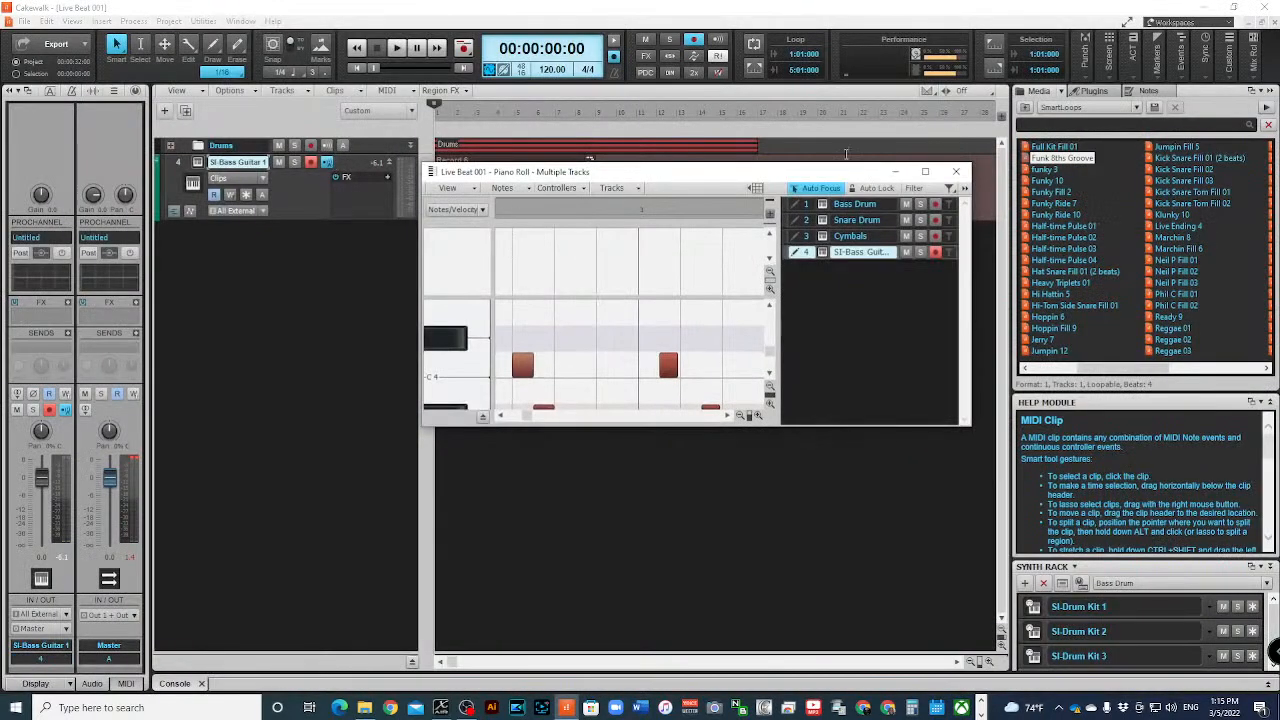
click(925, 172)
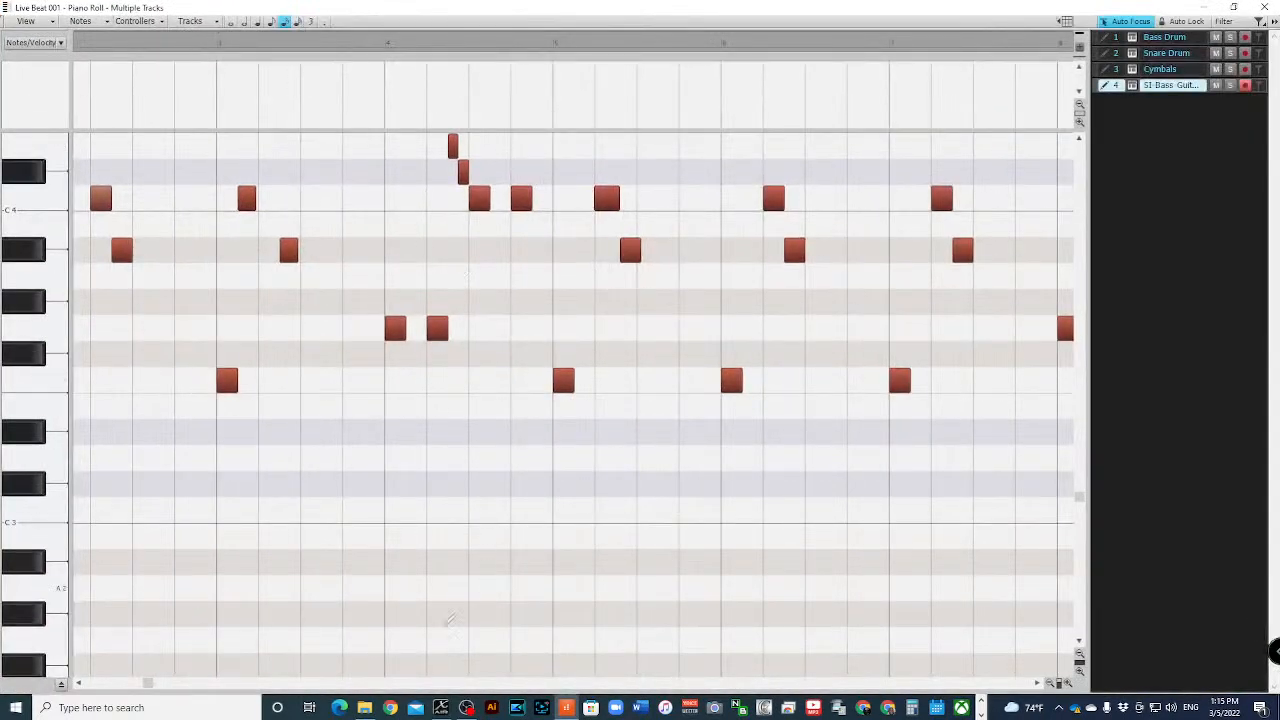
drag(150, 684, 90, 684)
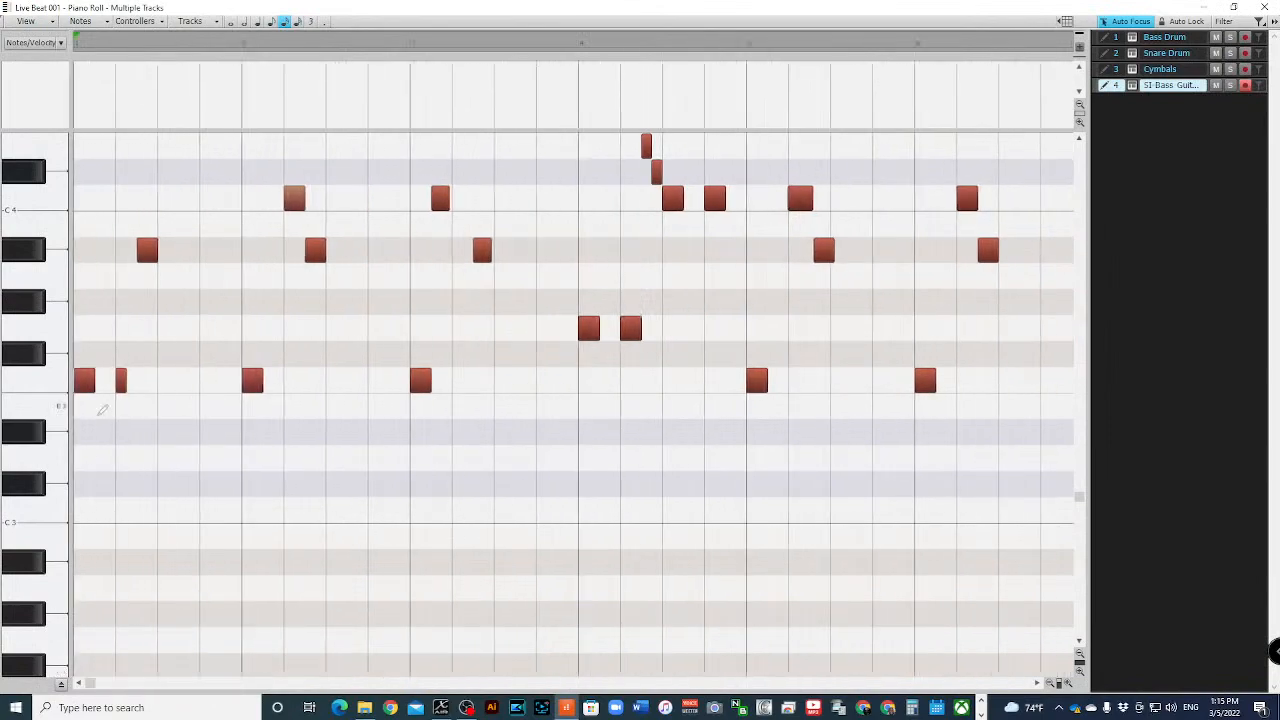
- Play back the bass part repeatedly from beat 2 of bar 1 to check the first three bars
click(129, 50)
key(space)
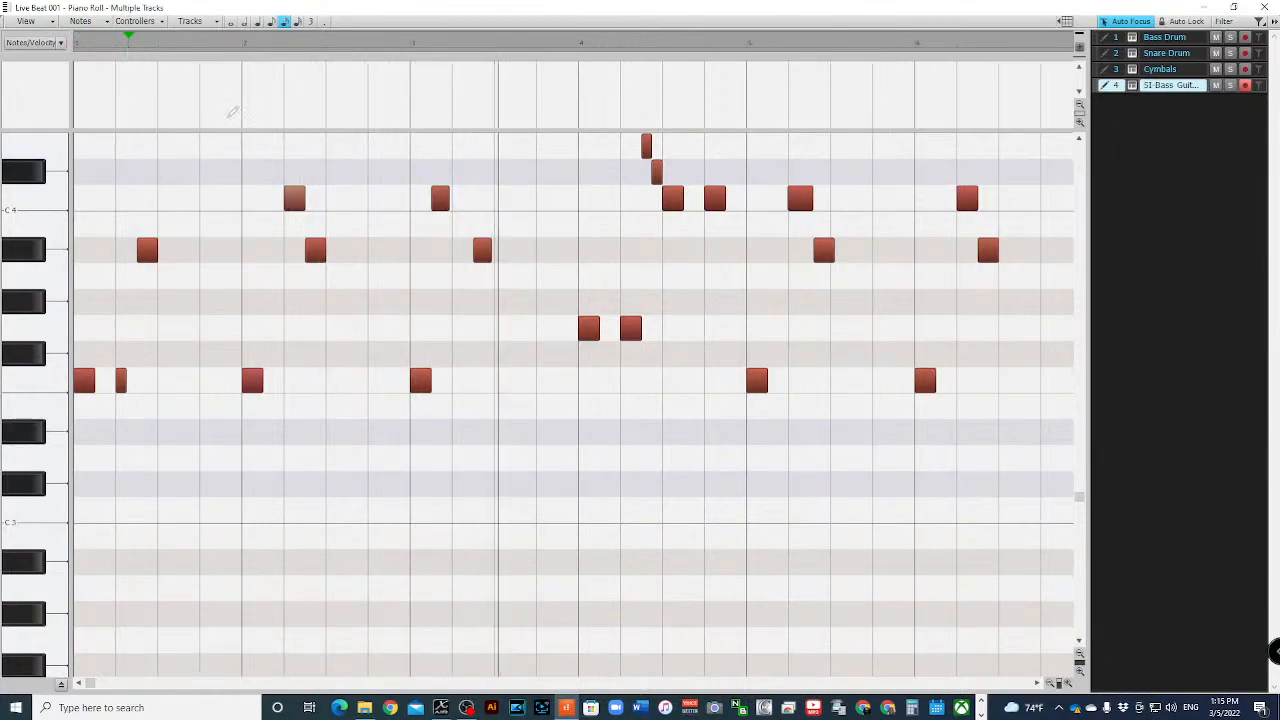
key(space)
key(space)
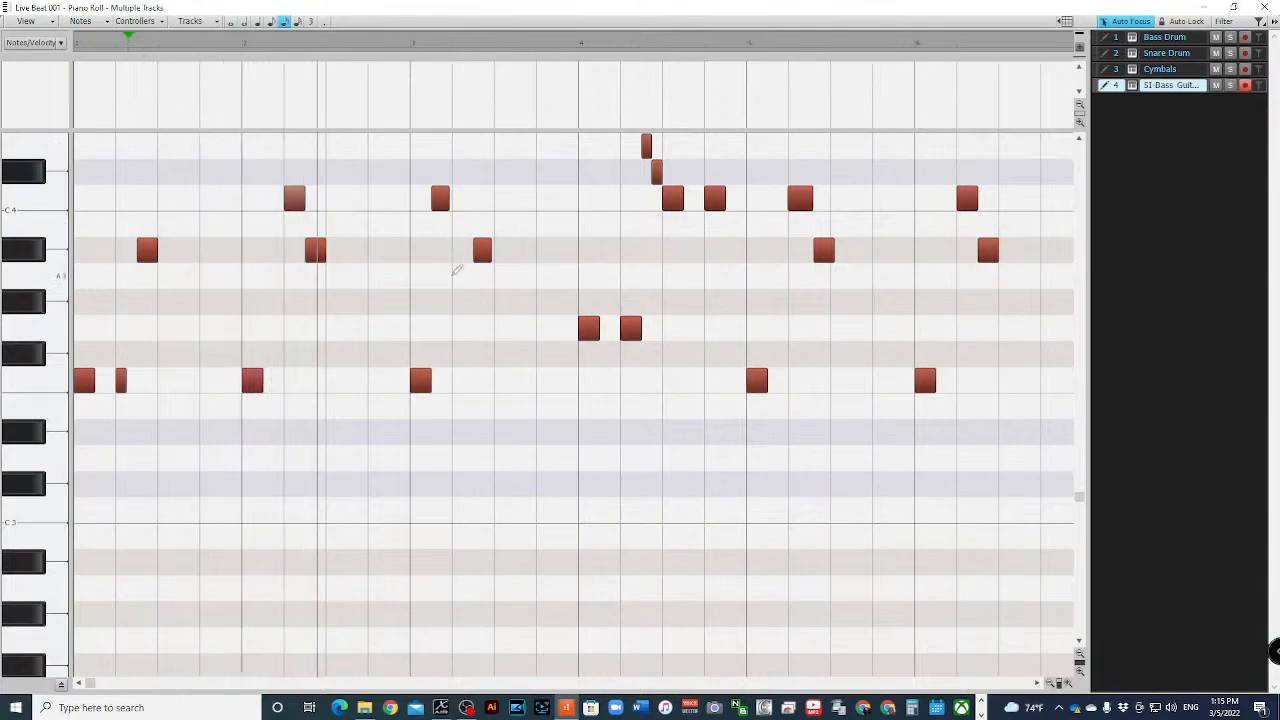
scroll(453, 265, up, 2)
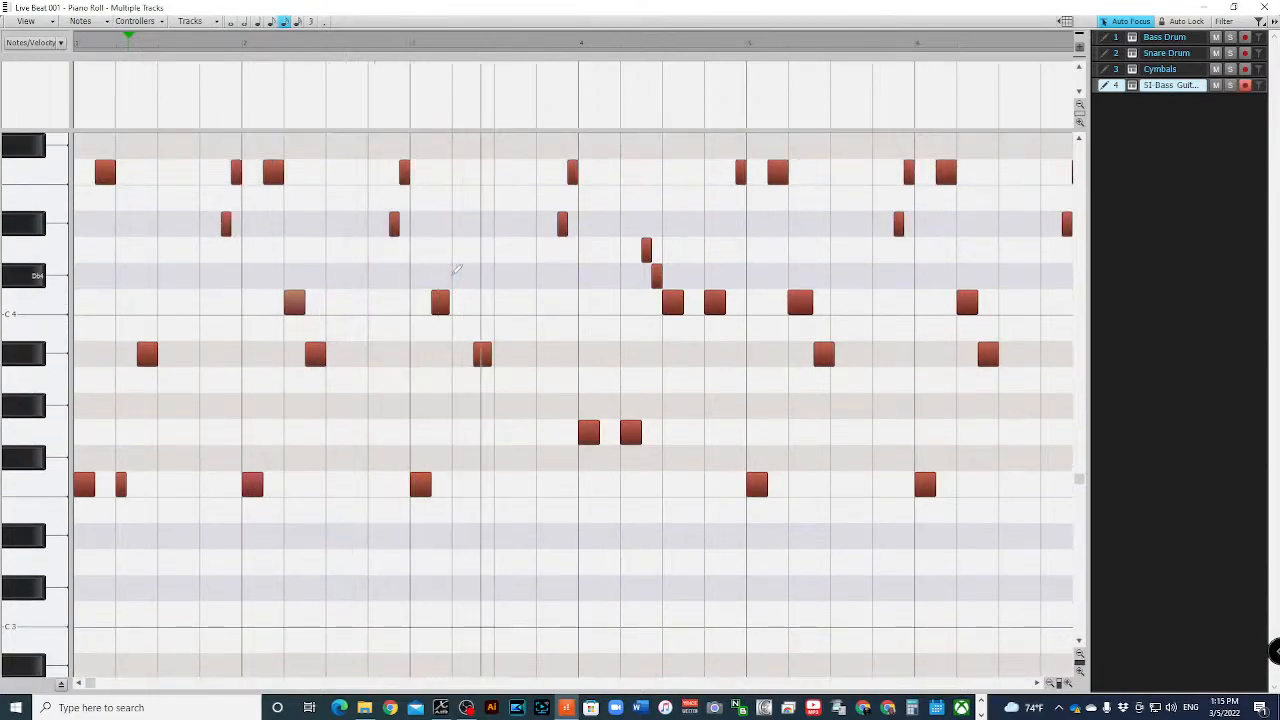
key(space)
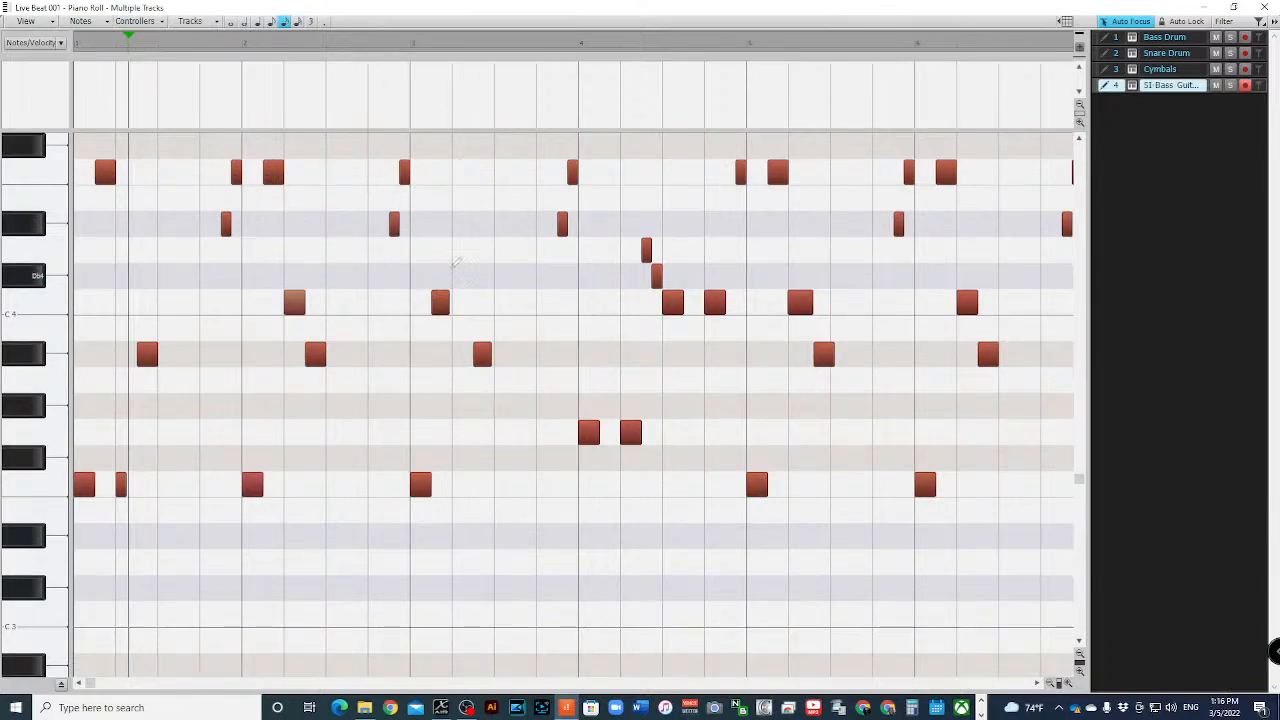
- Play back the bass part from beat 2 of bar 2 to check the transition into bar 3
click(382, 44)
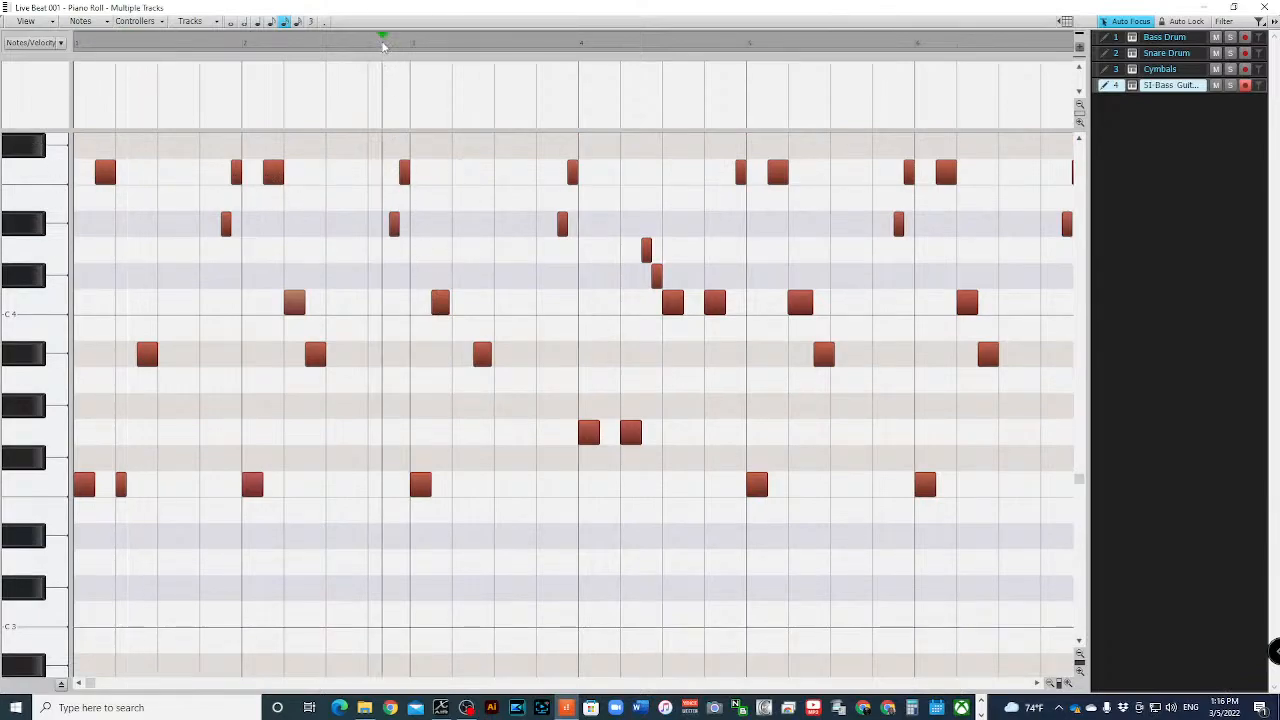
click(302, 44)
key(space)
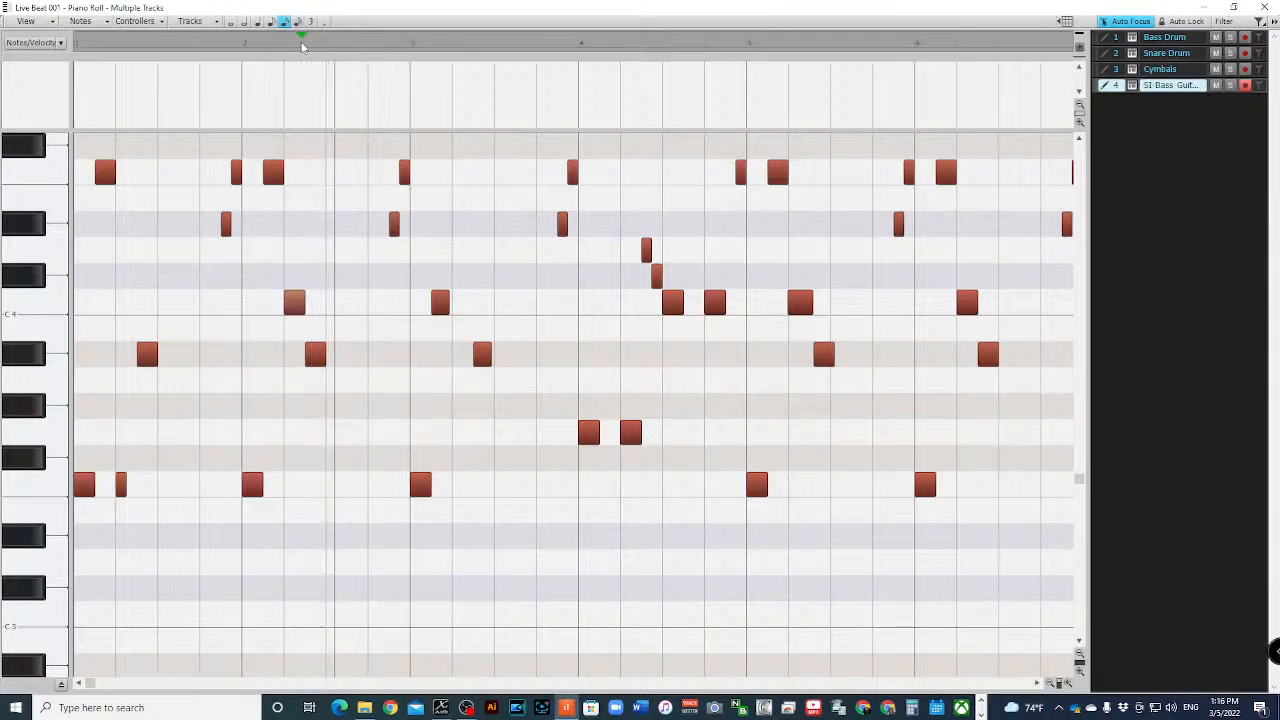
key(space)
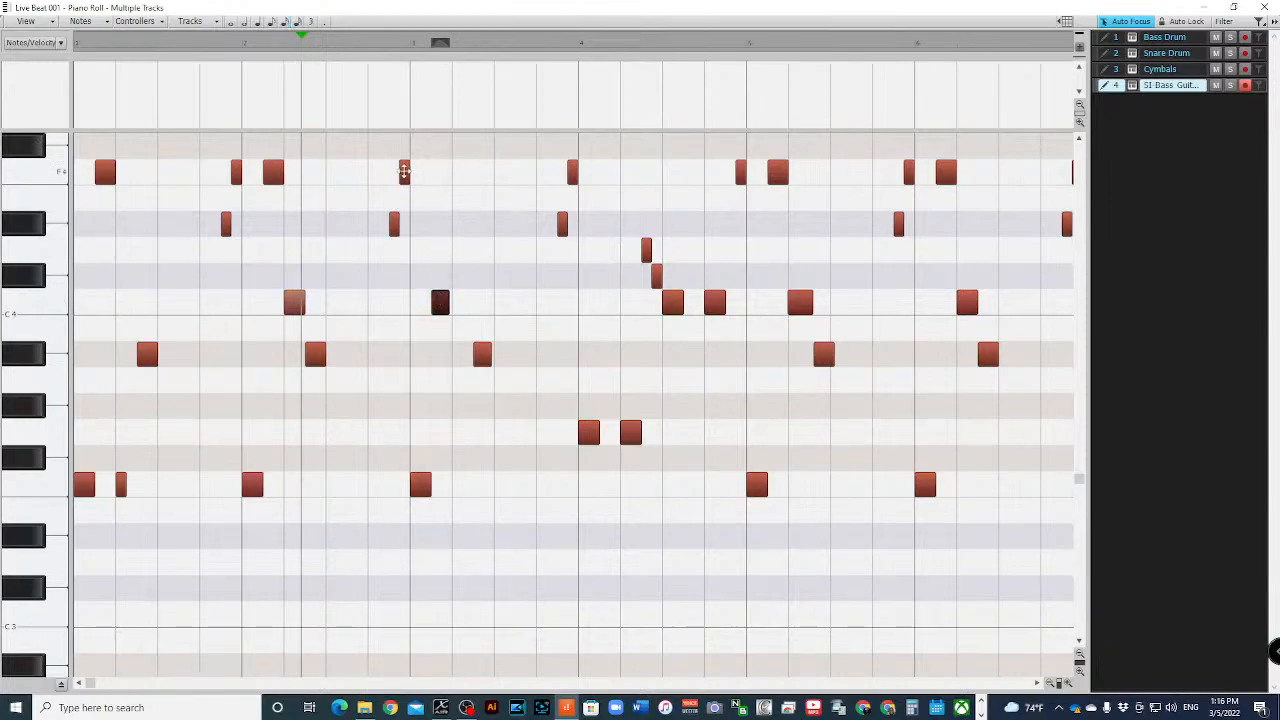
- Lengthen the F4 note at the end of bar 2 slightly past the bar 3 line and play back the passage
click(404, 171)
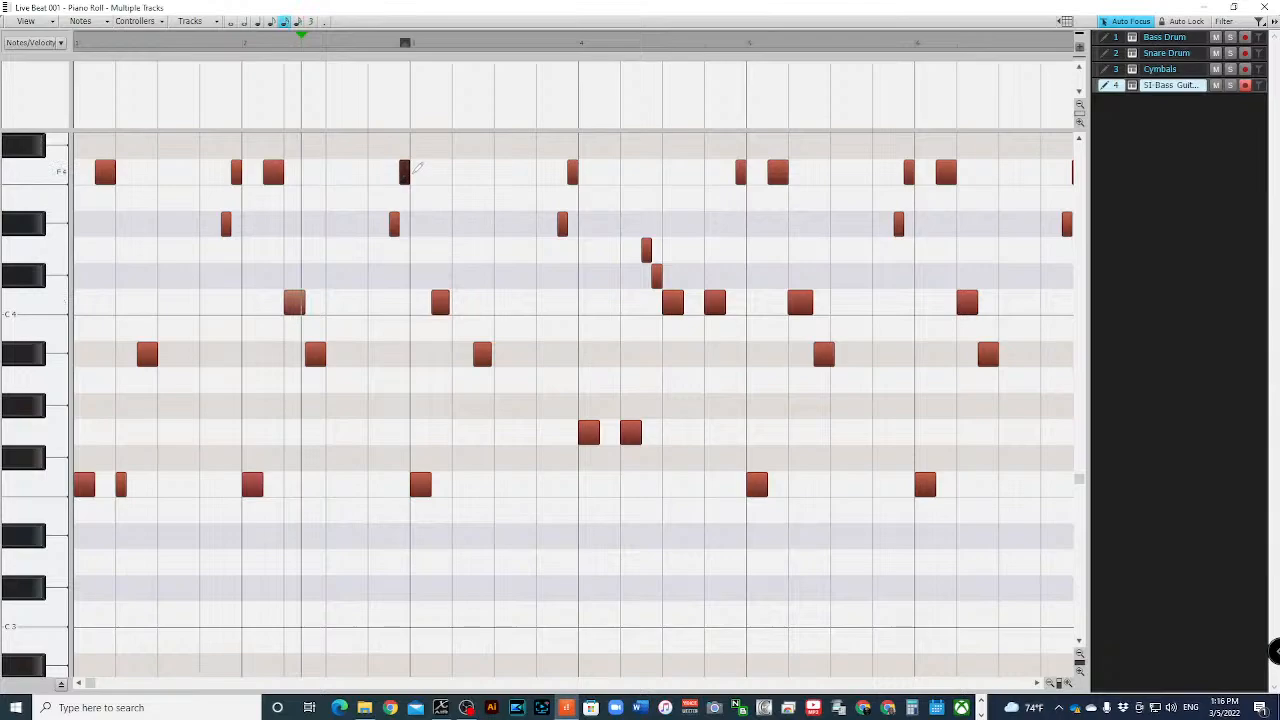
drag(409, 172, 422, 173)
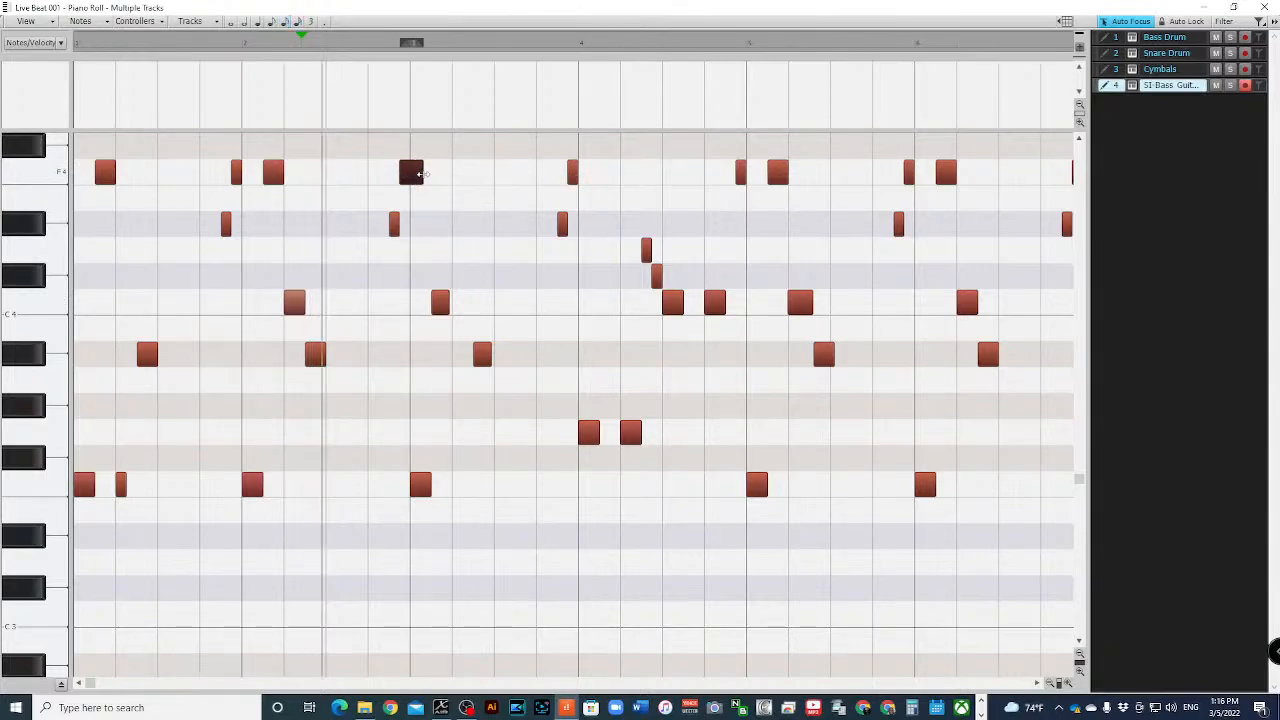
drag(421, 173, 411, 173)
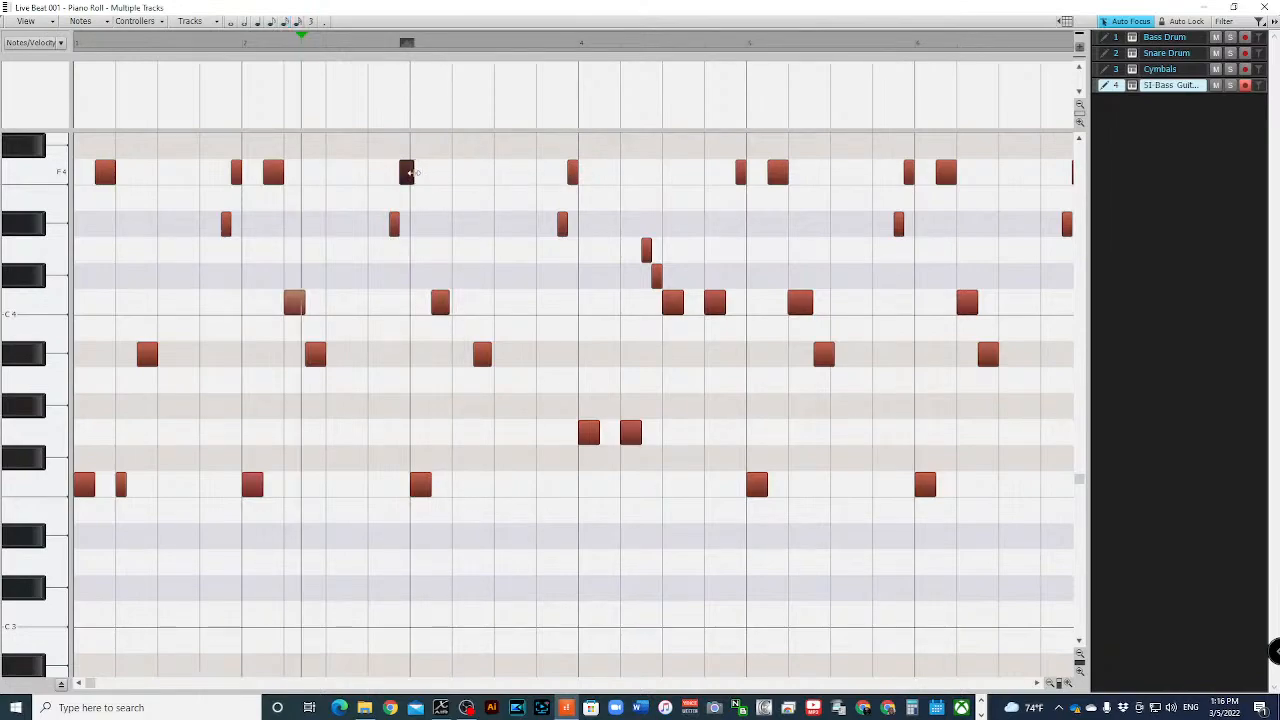
key(space)
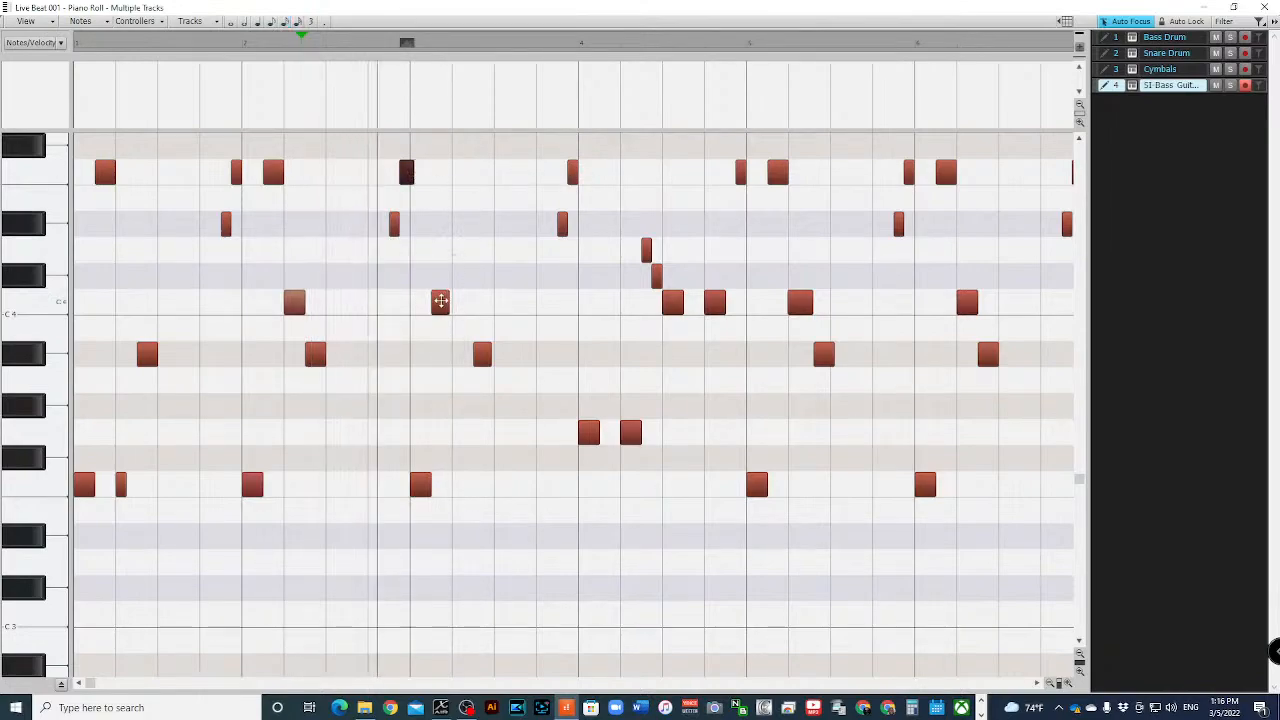
key(space)
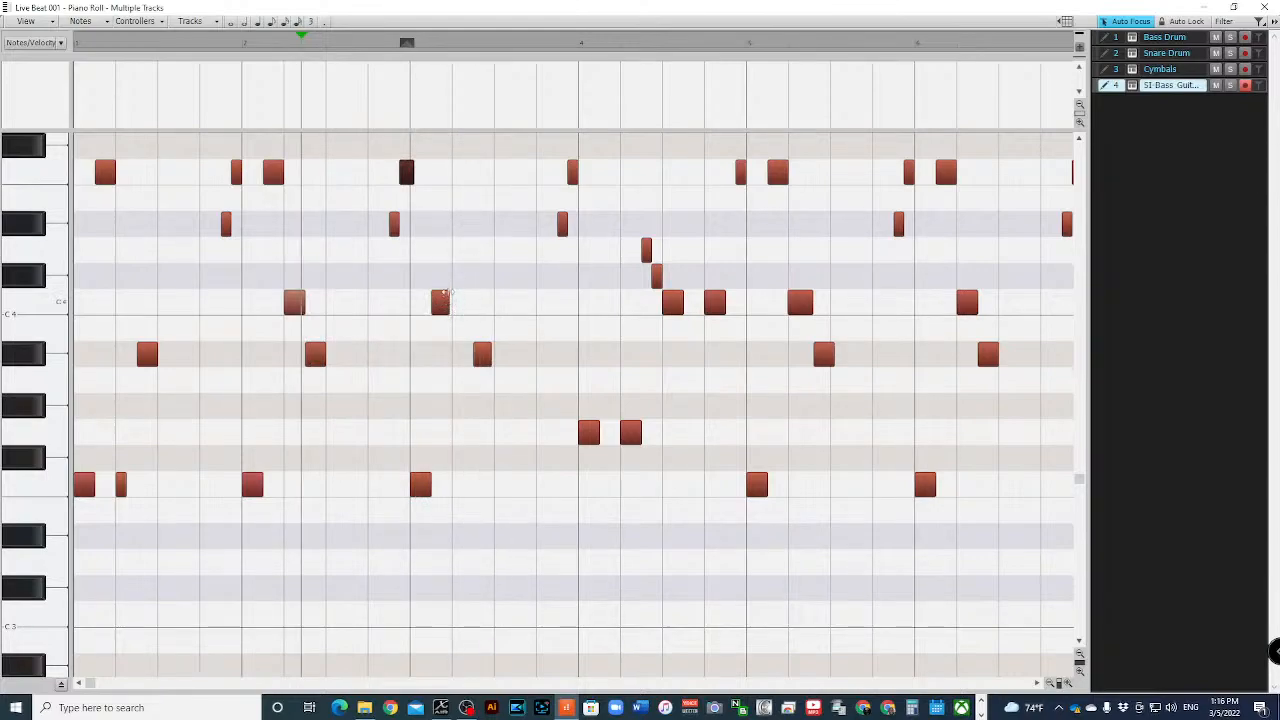
- Add a short note near the start of bar 3, place it on D4 at the bar line, and play back the passage
click(439, 306)
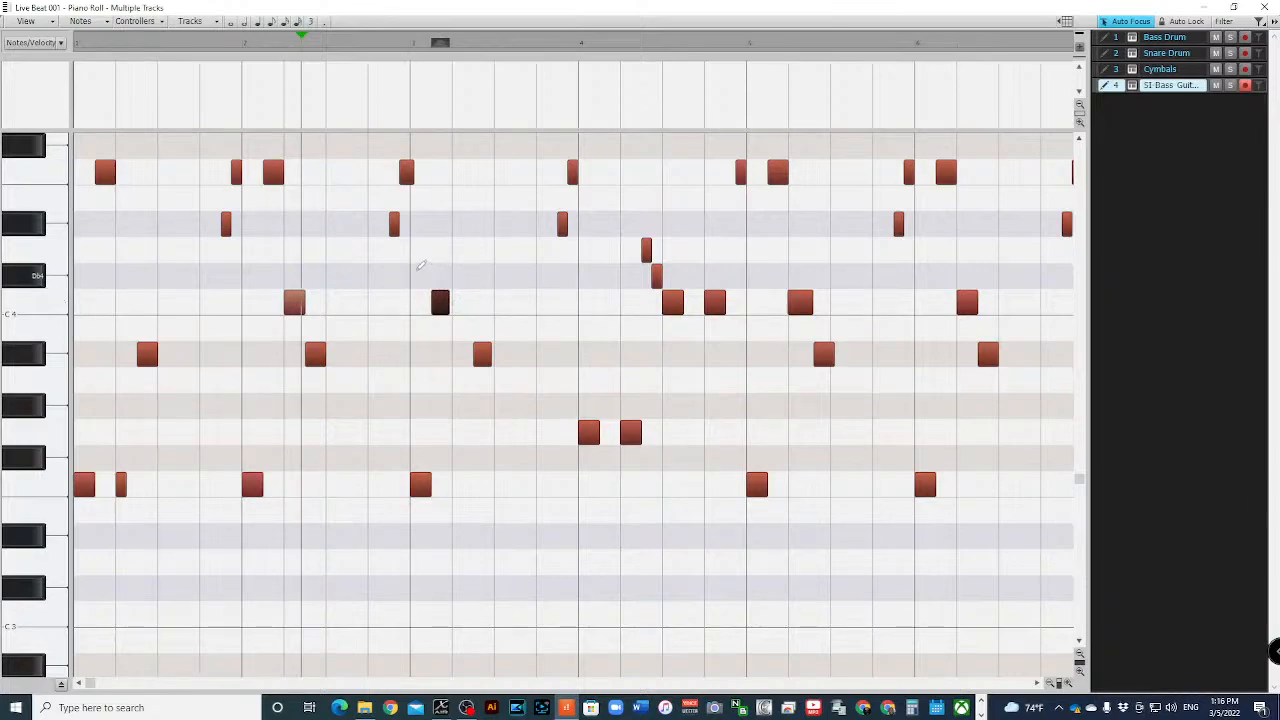
click(424, 276)
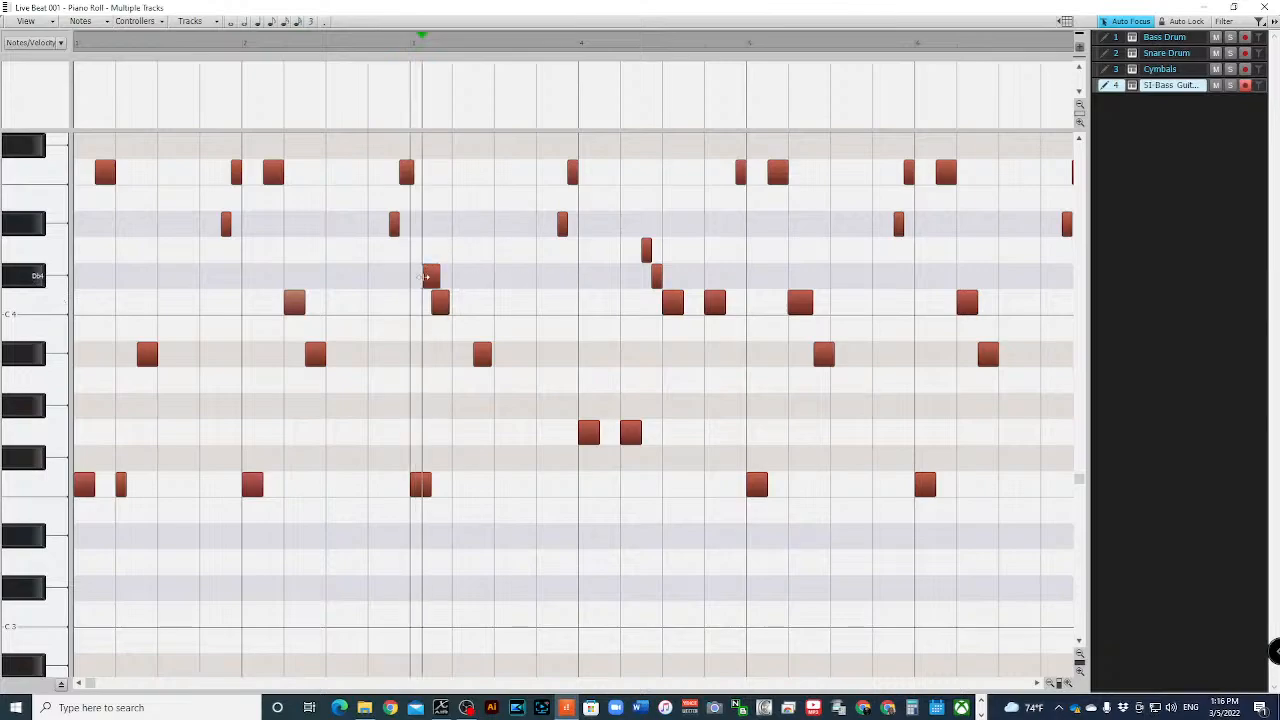
mouse_move(428, 276)
mouse_down()
mouse_move(417, 250)
mouse_move(420, 350)
mouse_move(461, 308)
mouse_move(459, 252)
mouse_move(463, 280)
mouse_move(417, 274)
mouse_move(415, 255)
mouse_up()
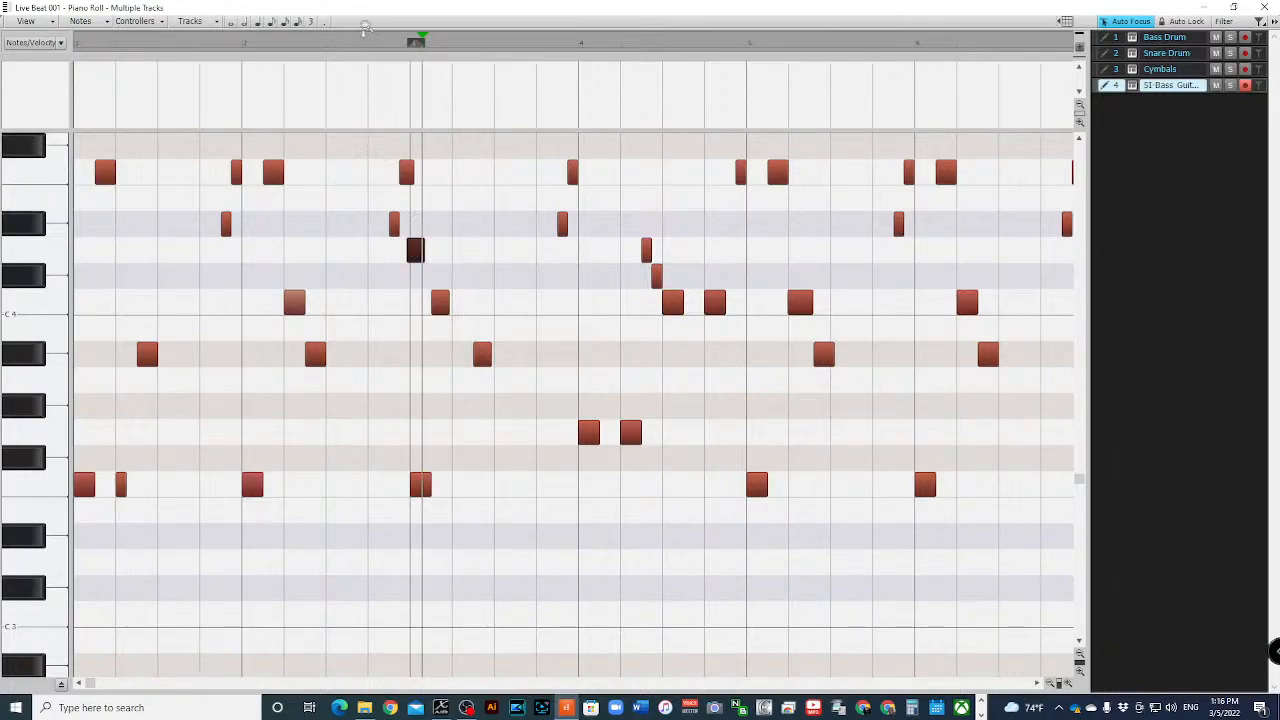
click(362, 52)
key(space)
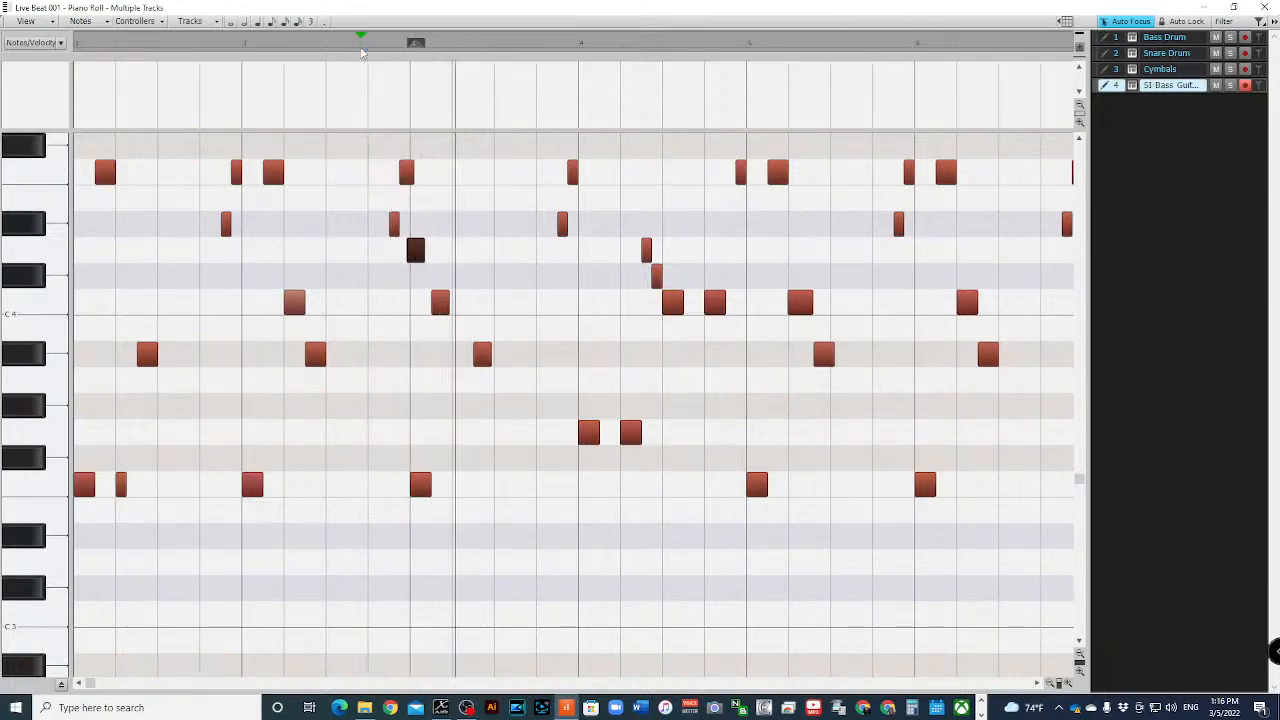
key(space)
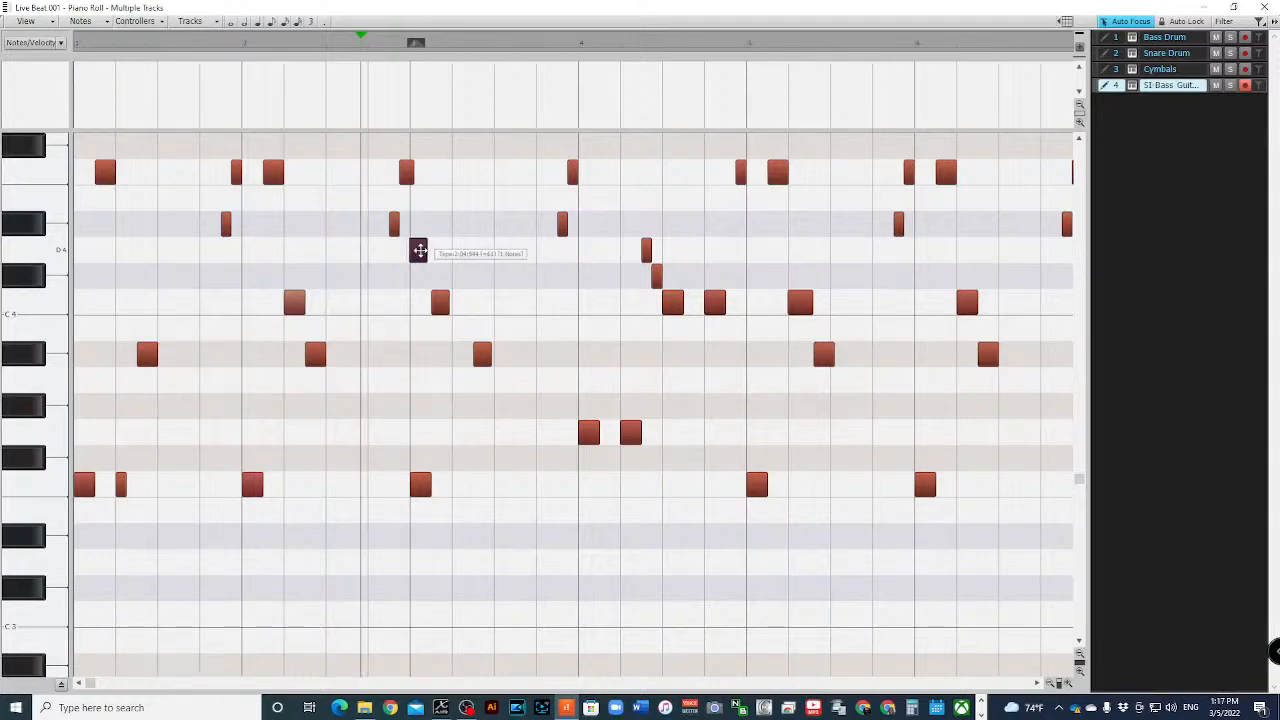
- Move the added note to F4 on the second eighth of bar 3, shift the C4 note to beat 2, and play back
drag(417, 250, 444, 183)
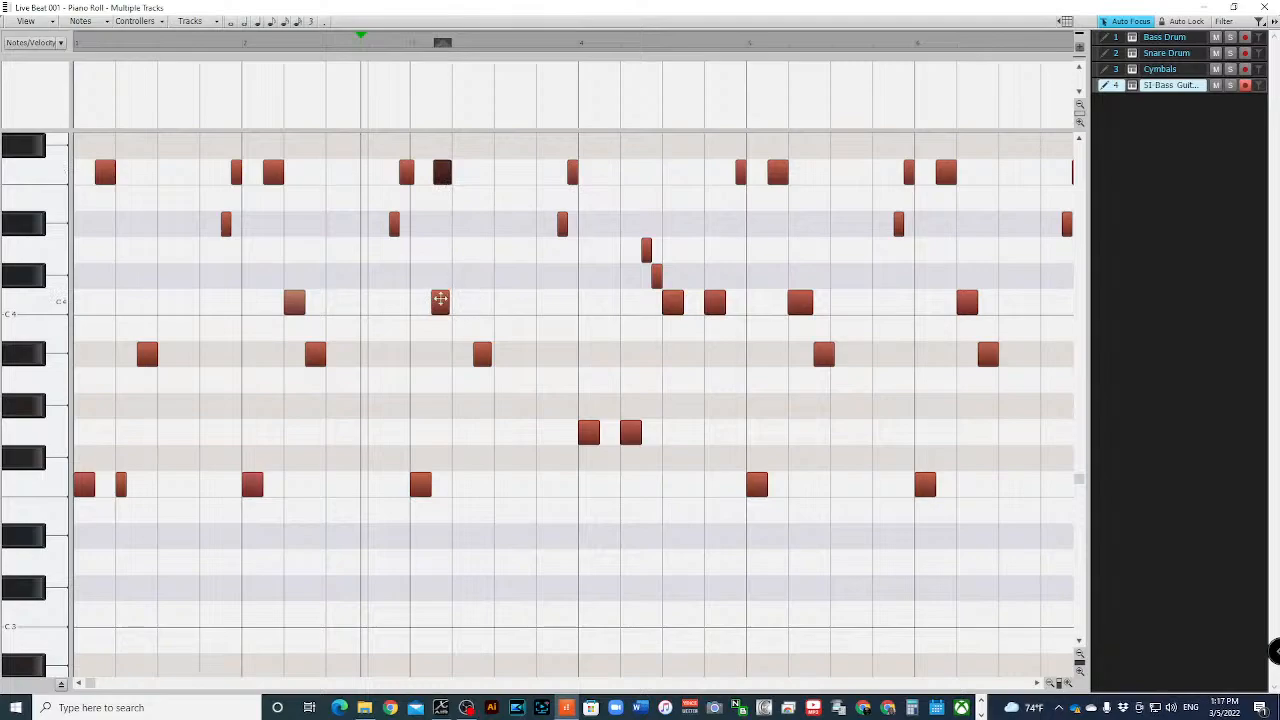
drag(440, 300, 460, 304)
key(space)
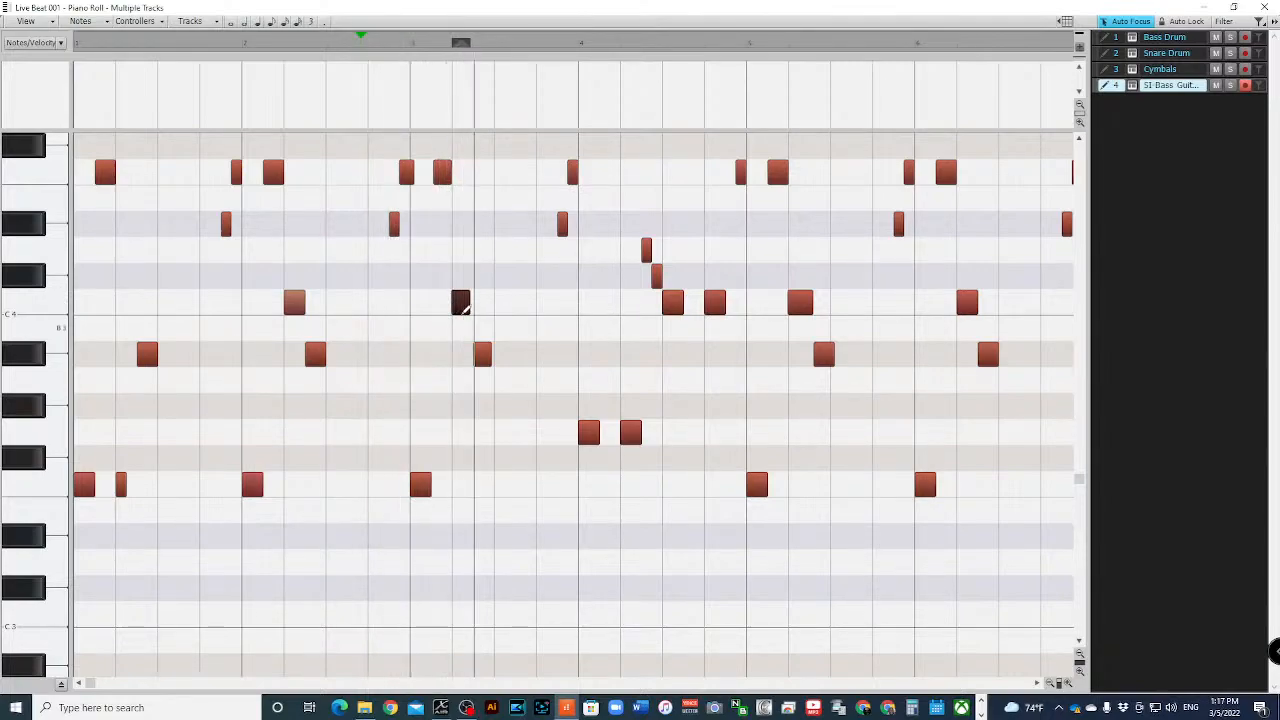
key(space)
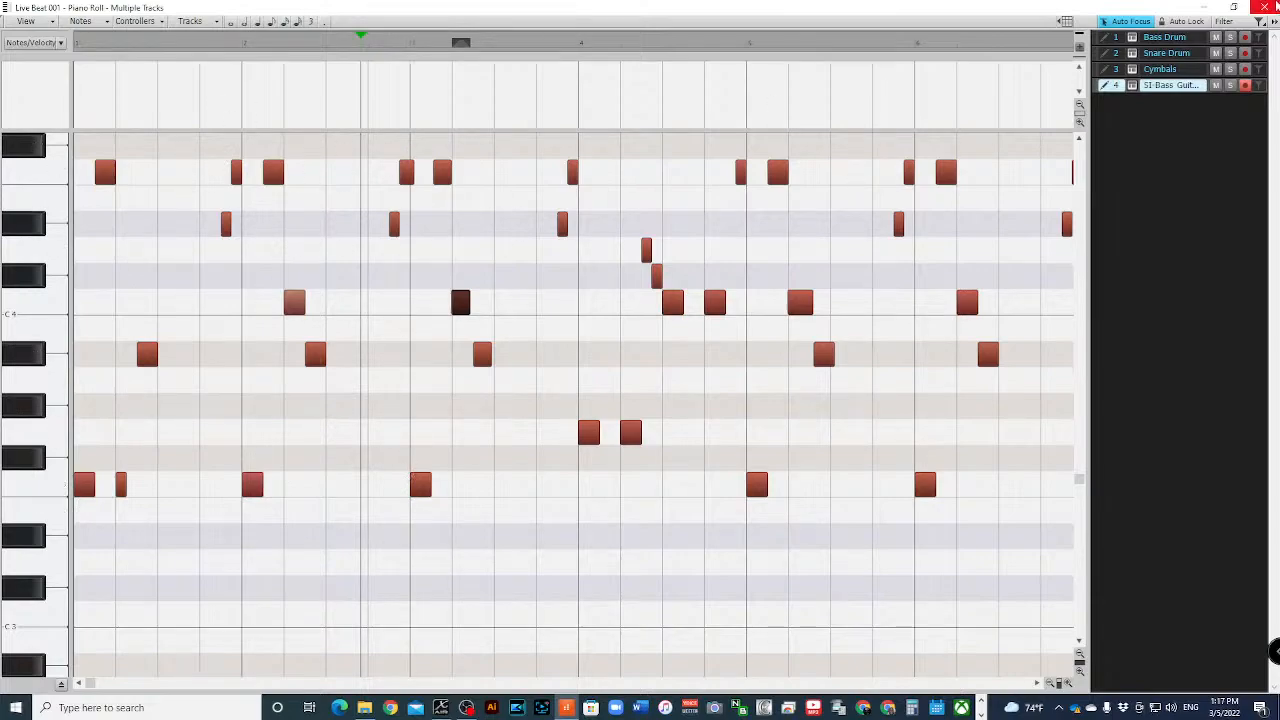
- Close the Piano Roll and open the SI-Bass Guitar track in the Staff view
click(1267, 7)
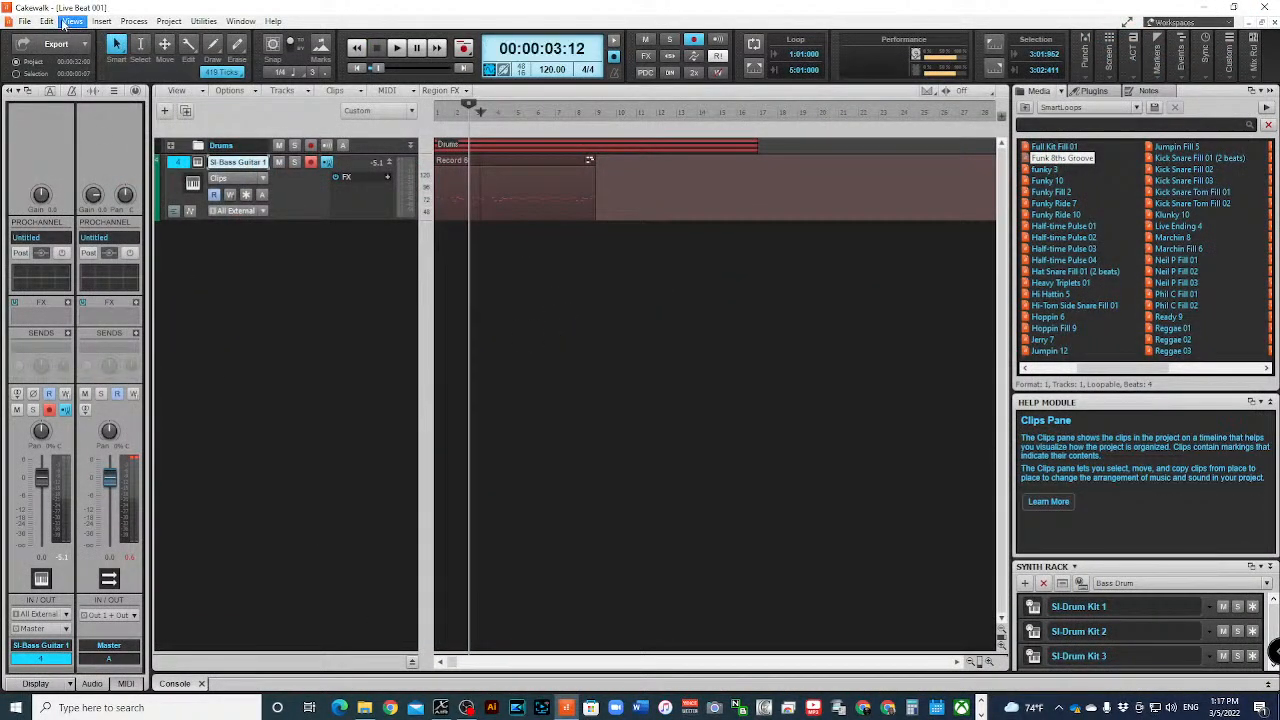
click(72, 21)
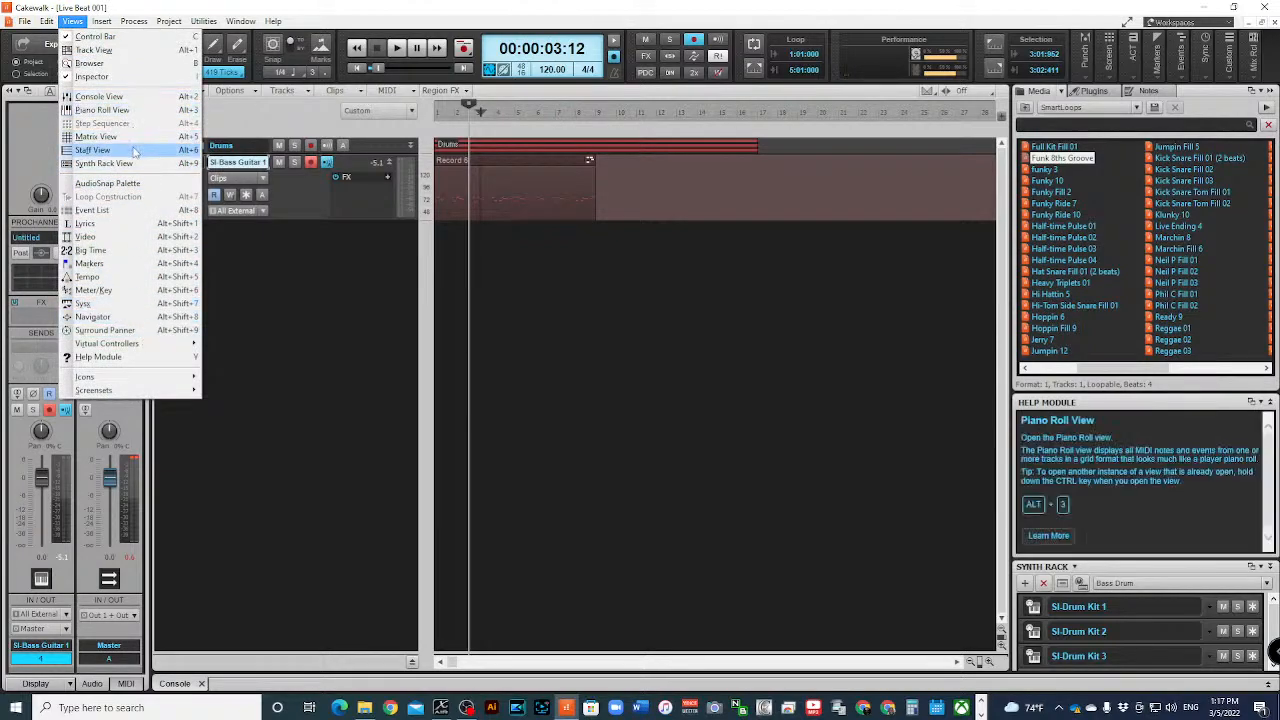
click(95, 149)
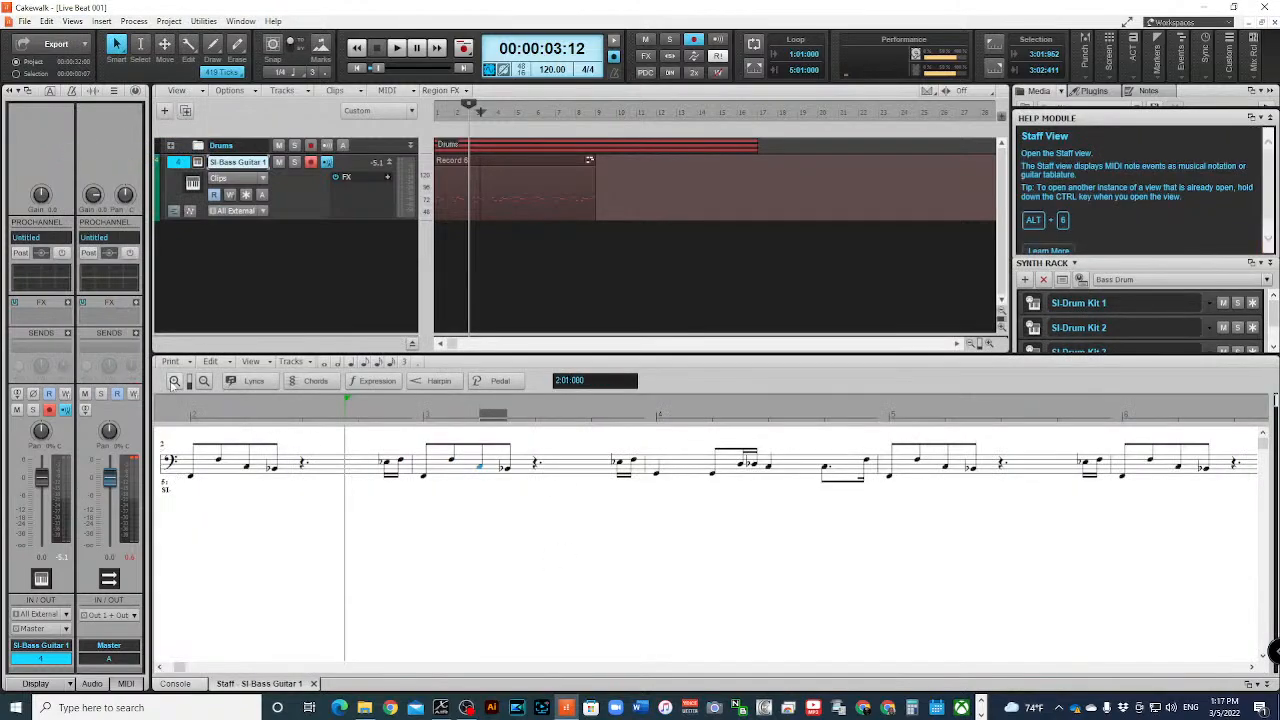
- Return the staff to bar 1 and play the bass part from the start while following the notation
click(193, 418)
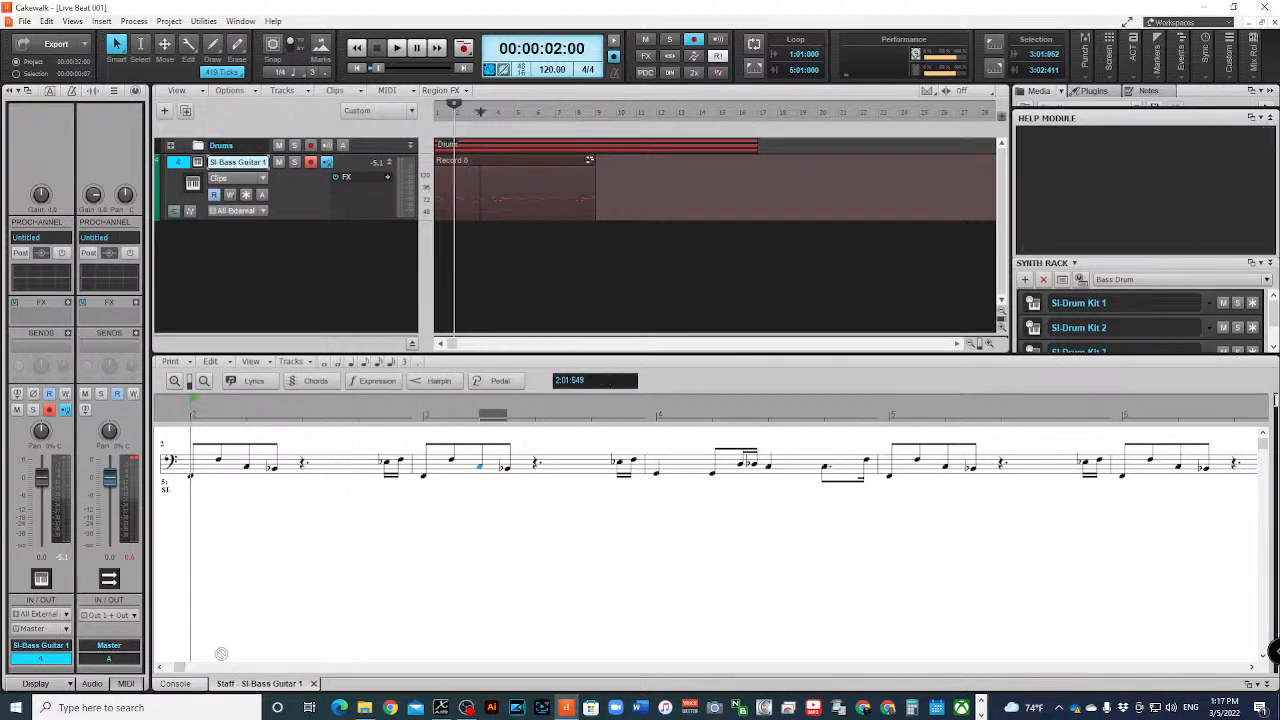
drag(180, 667, 140, 667)
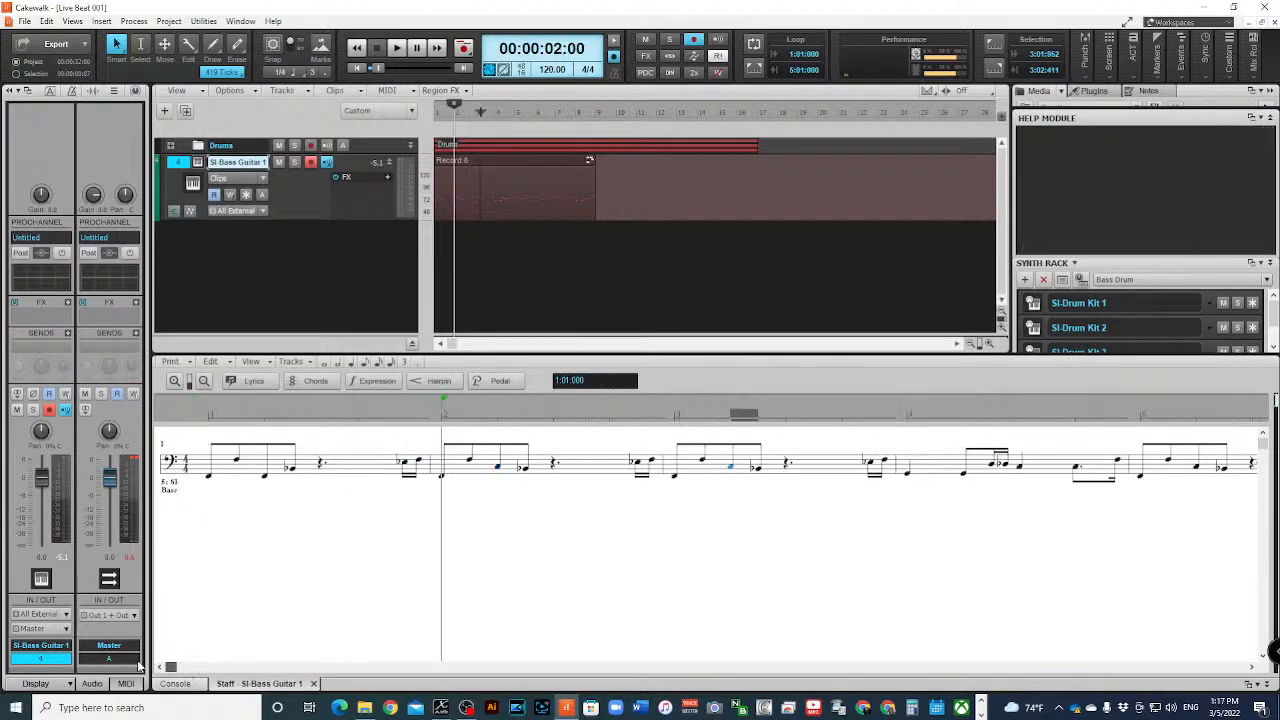
click(208, 420)
key(space)
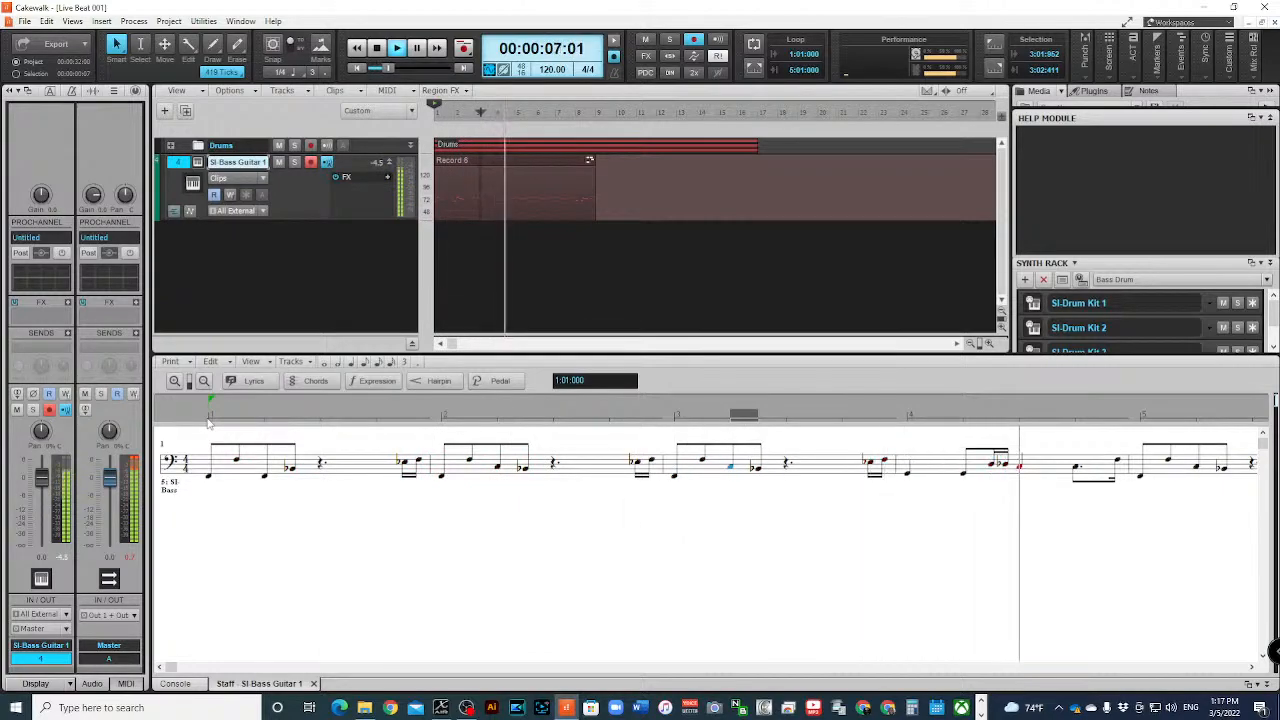
key(space)
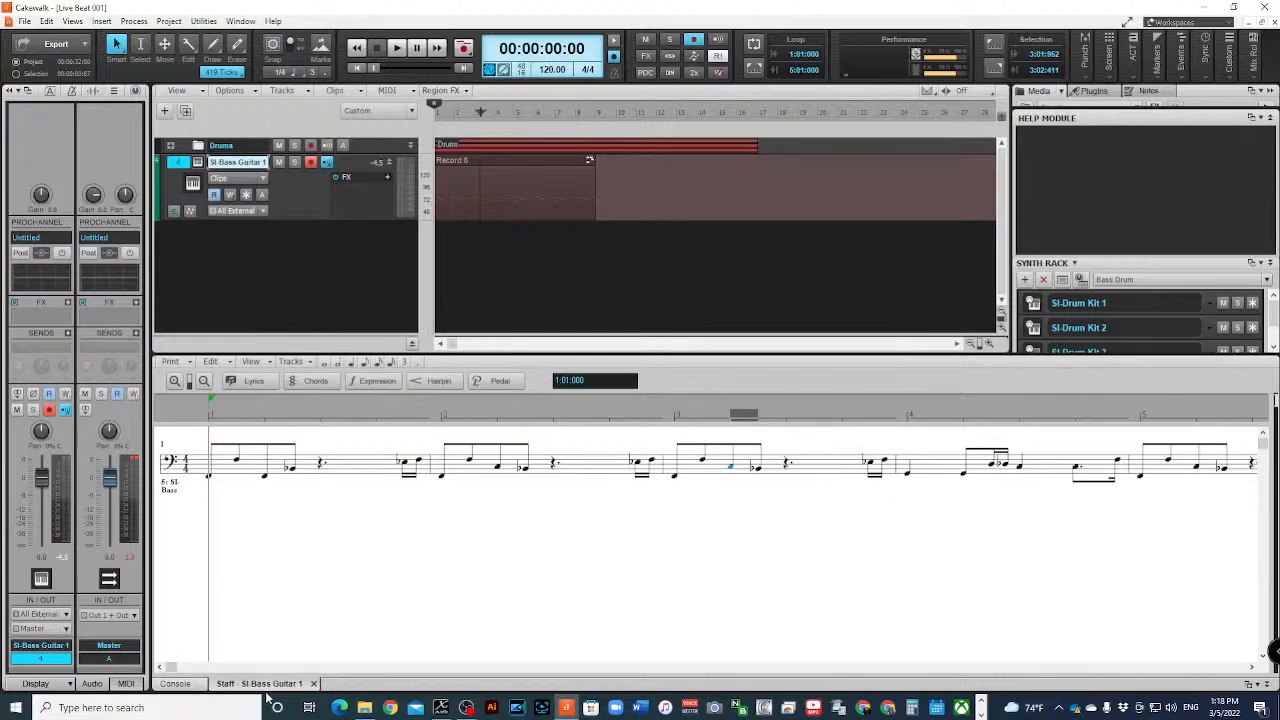
- Close the Staff view and play the project from the start through bar 8 with the drums
click(313, 684)
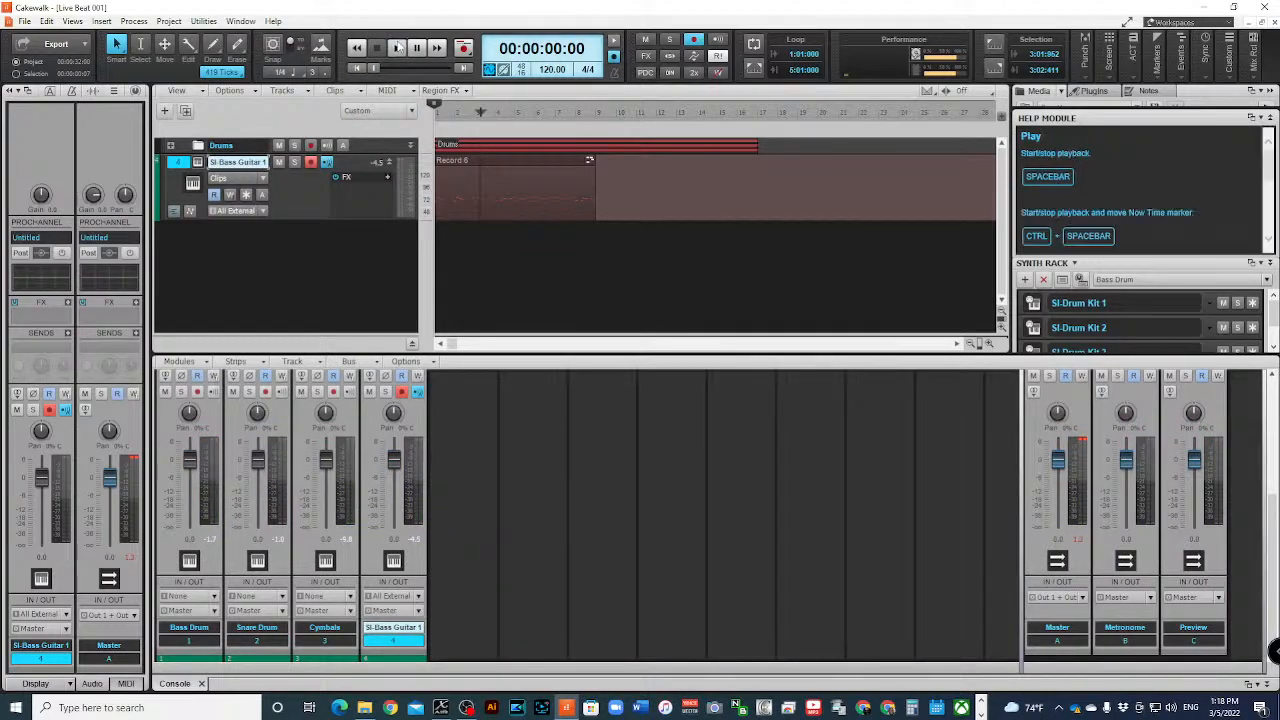
click(396, 47)
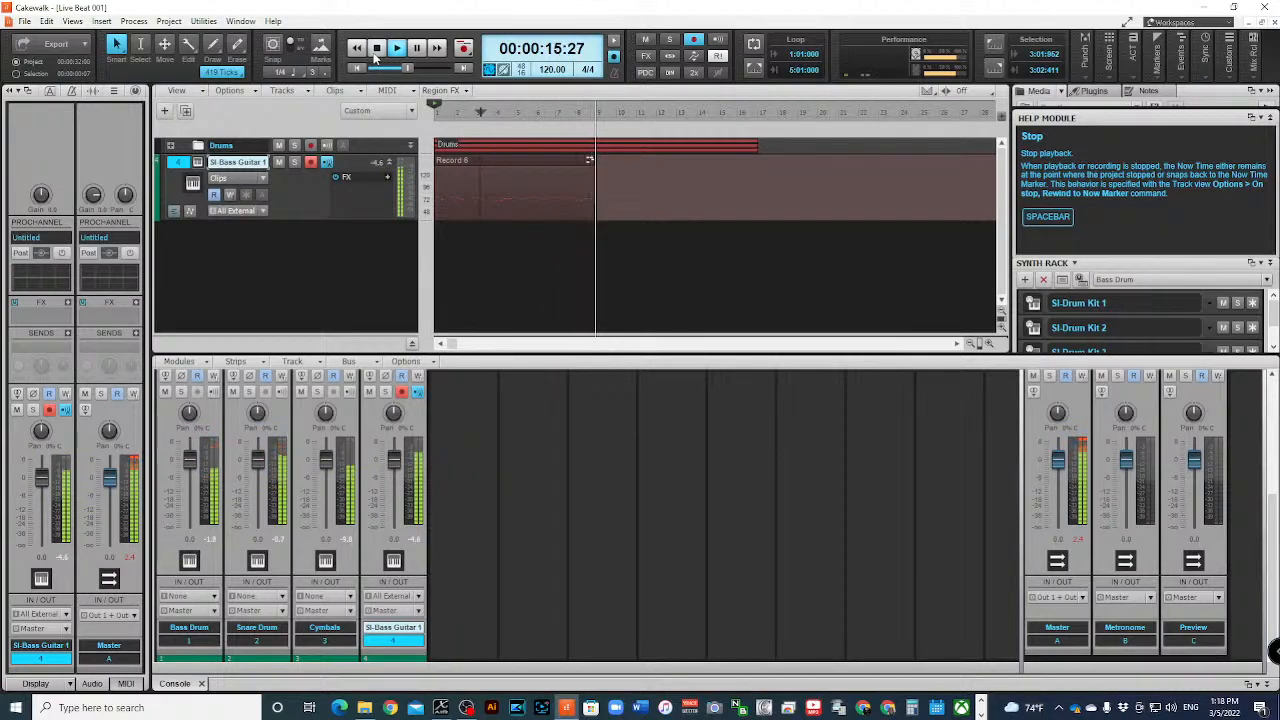
click(374, 55)
- Copy the eight-bar SI-Bass Guitar clip and paste it at bar 9 to match the drums' length
click(469, 163)
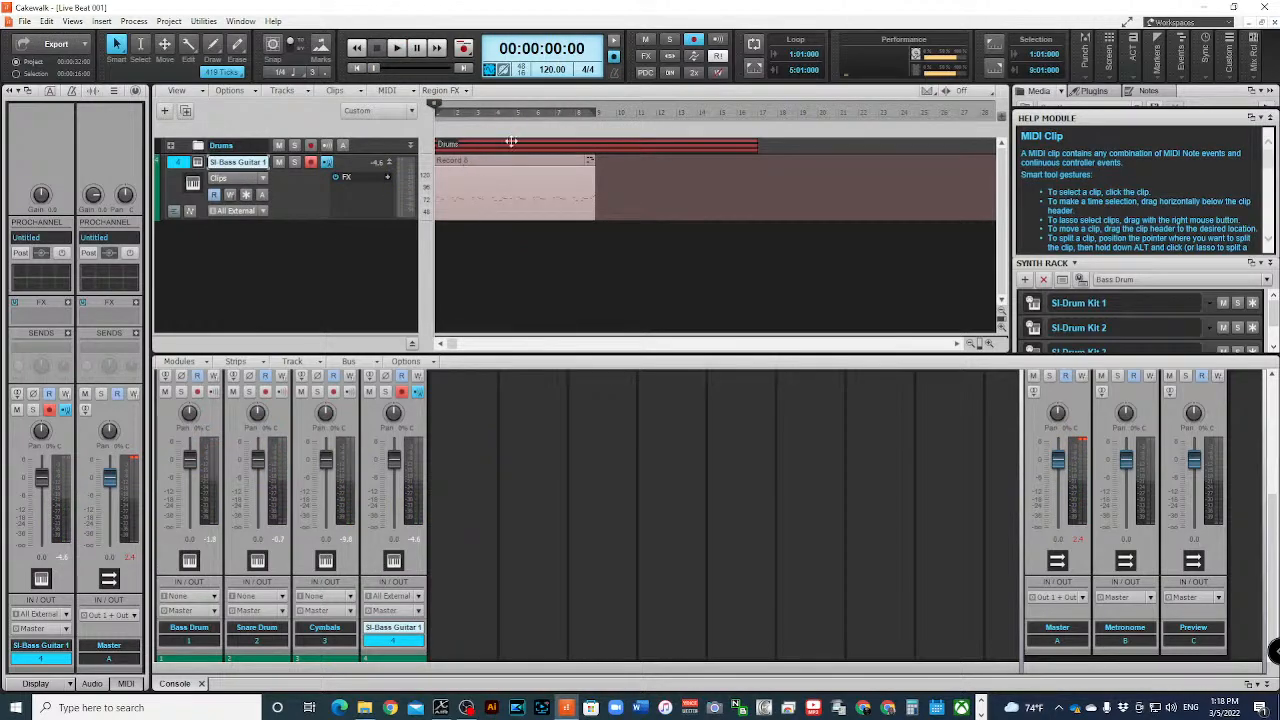
click(597, 114)
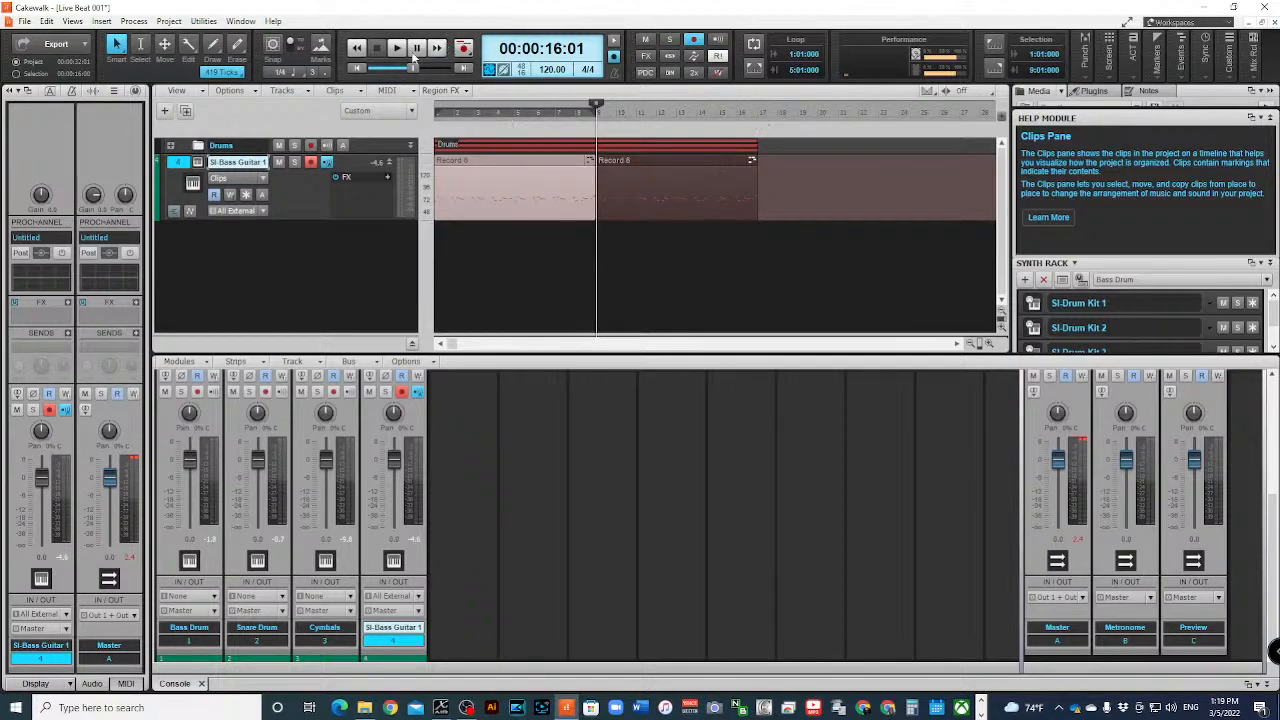
click(552, 257)
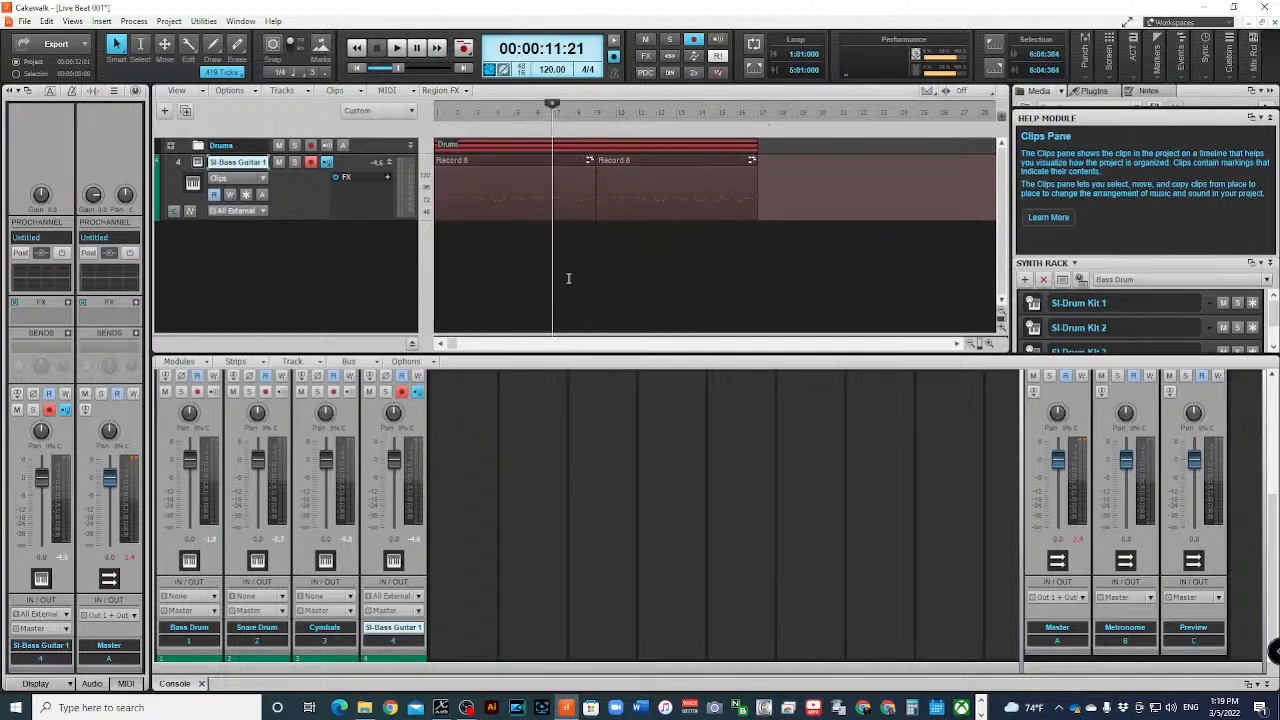
- Select both SI-Bass Guitar clips and bounce them into a single clip
click(543, 162)
ctrl+click(638, 160)
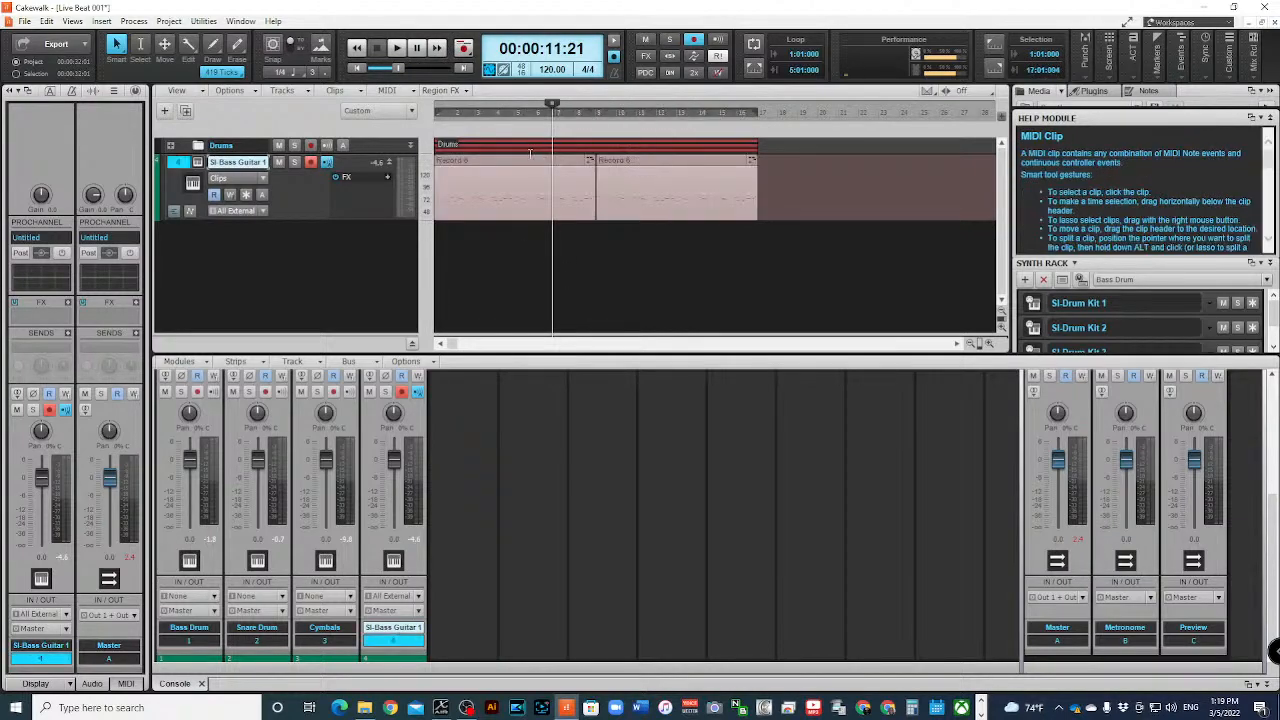
right_click(531, 165)
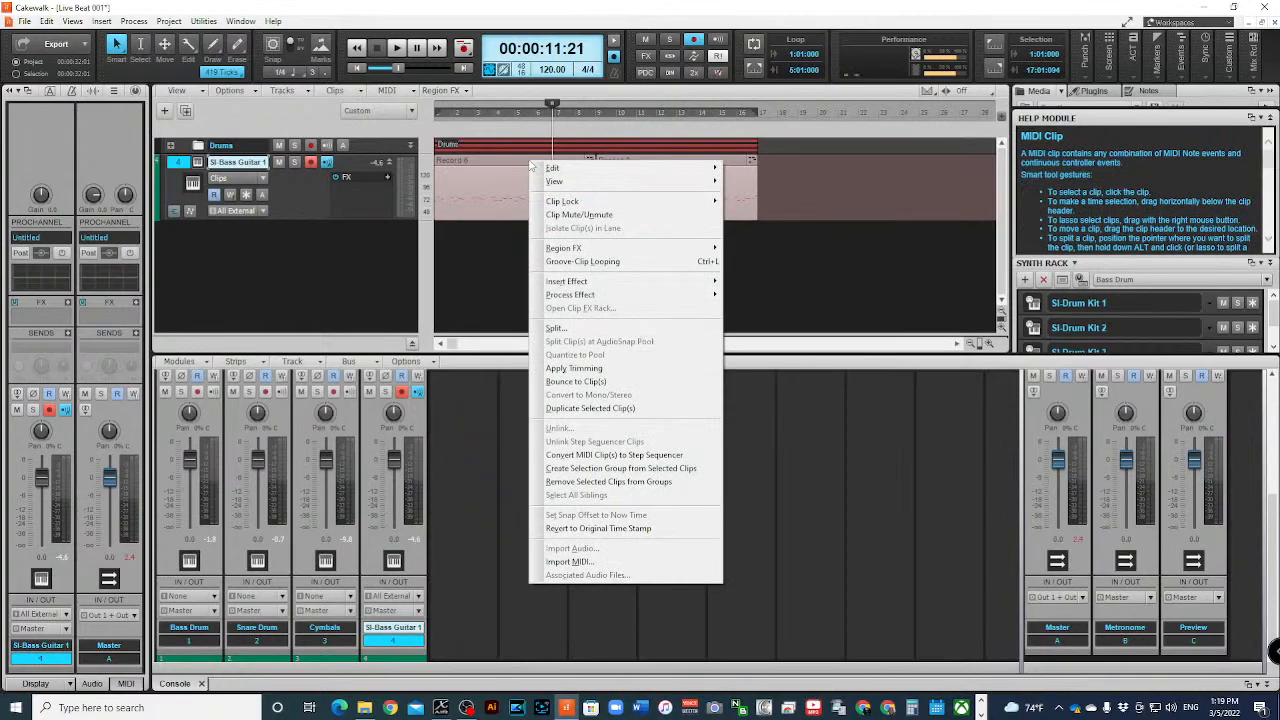
click(634, 381)
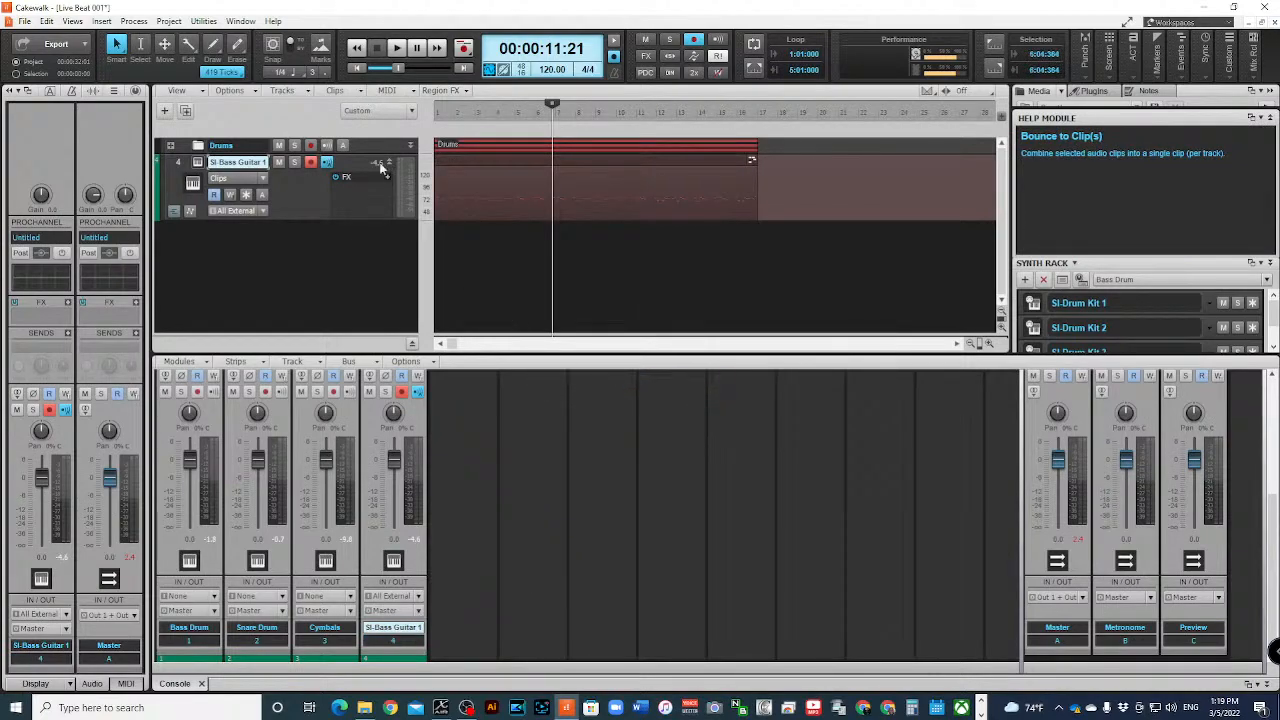
- Rewind to the project start, play the bounced bass clip with the drums past bar 9, and select the clip
click(357, 47)
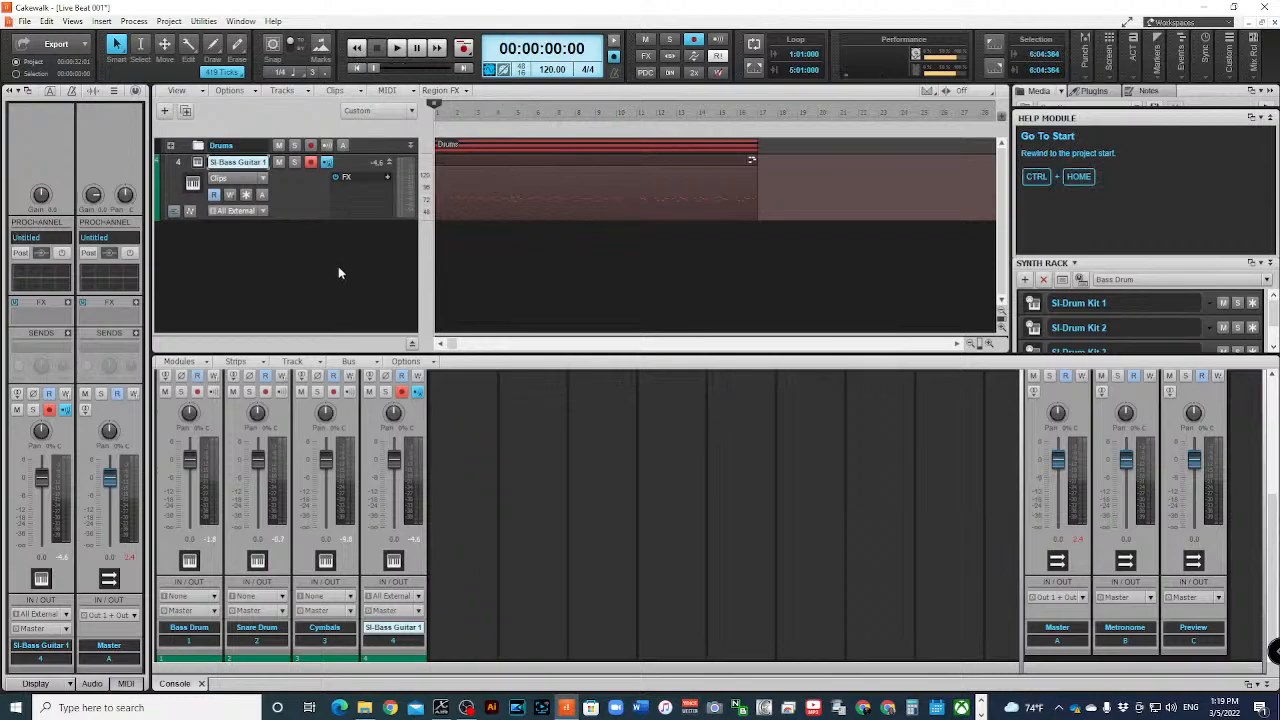
key(space)
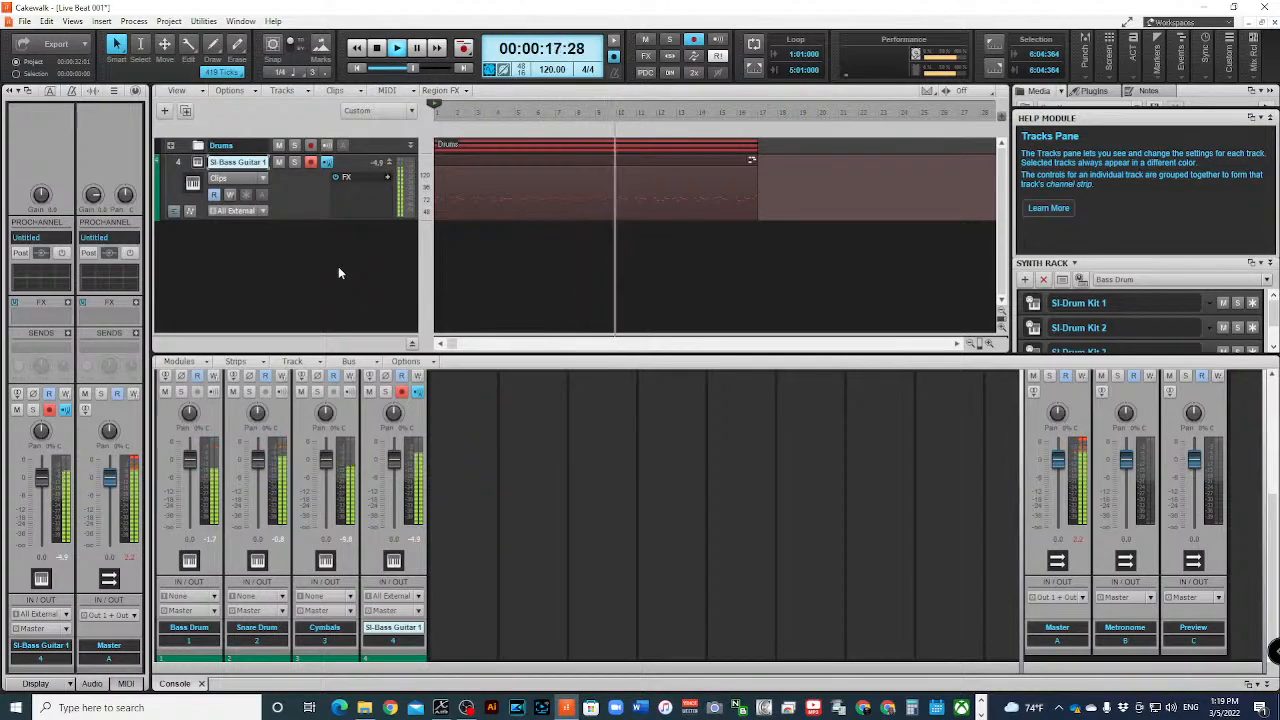
key(space)
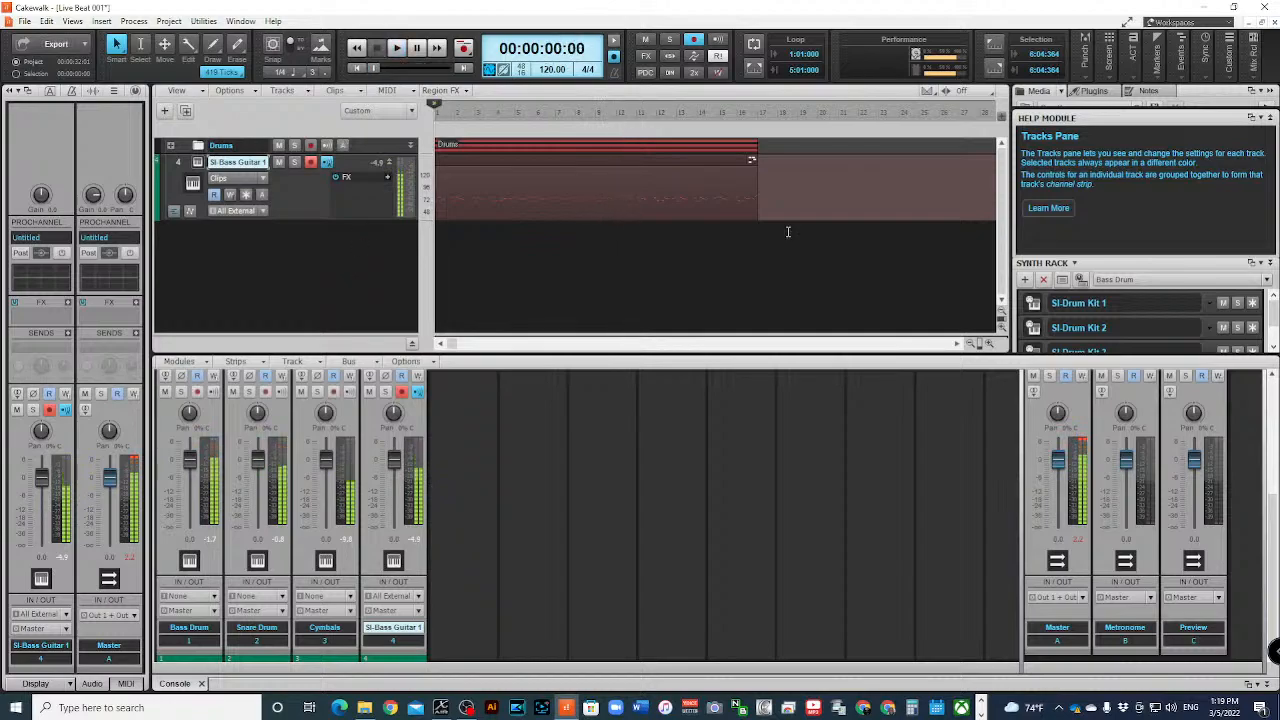
click(627, 196)
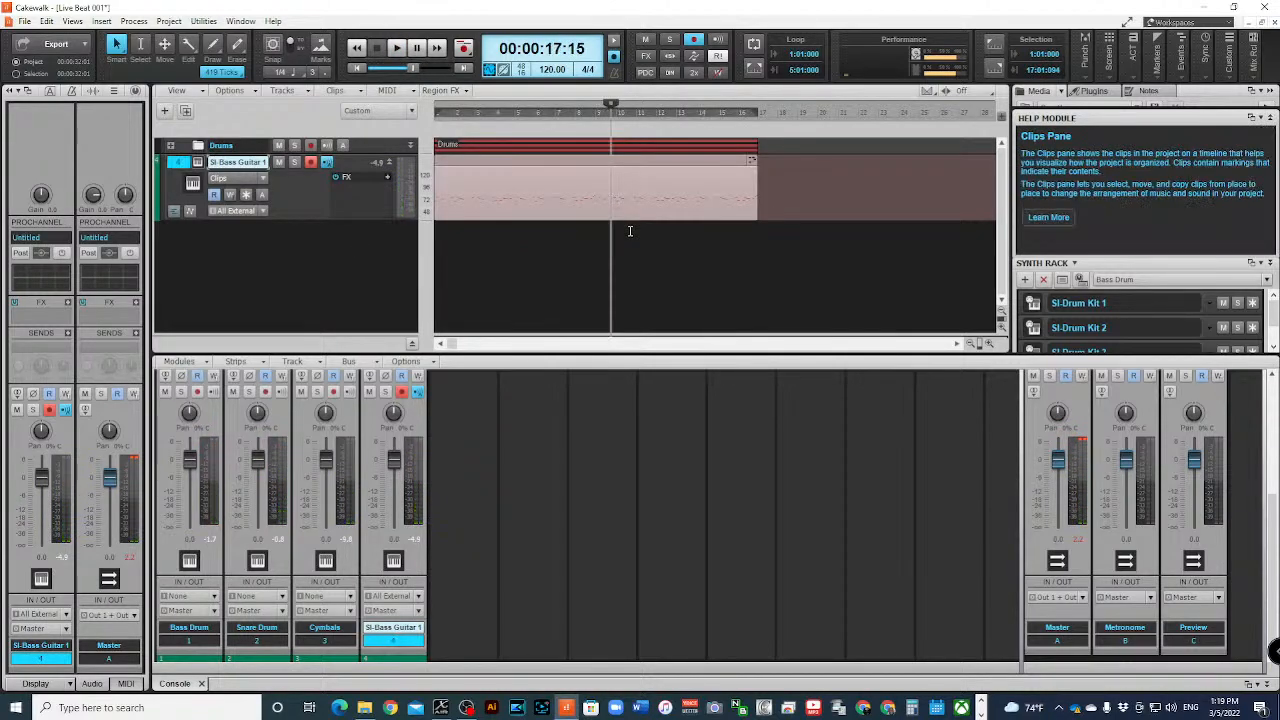
- Undo the bounce of the two bass clips and nudge the second clip slightly earlier to start at 9:01:041
key(s)
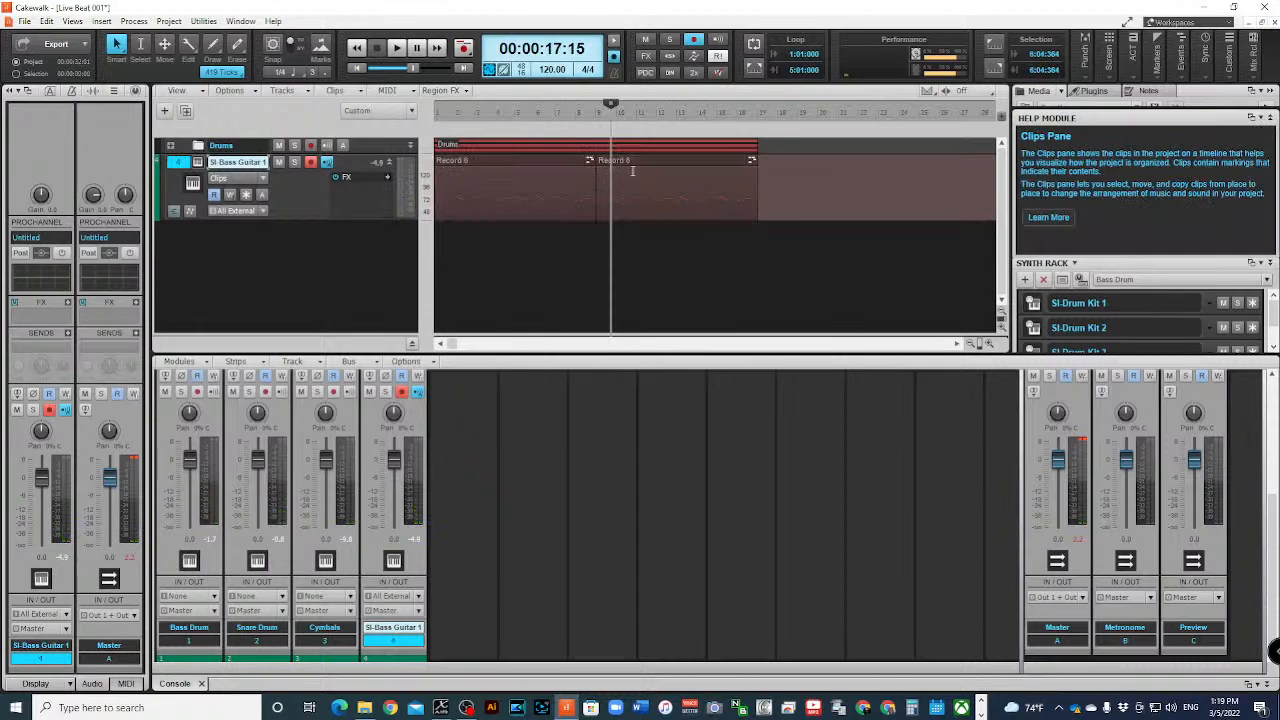
click(989, 344)
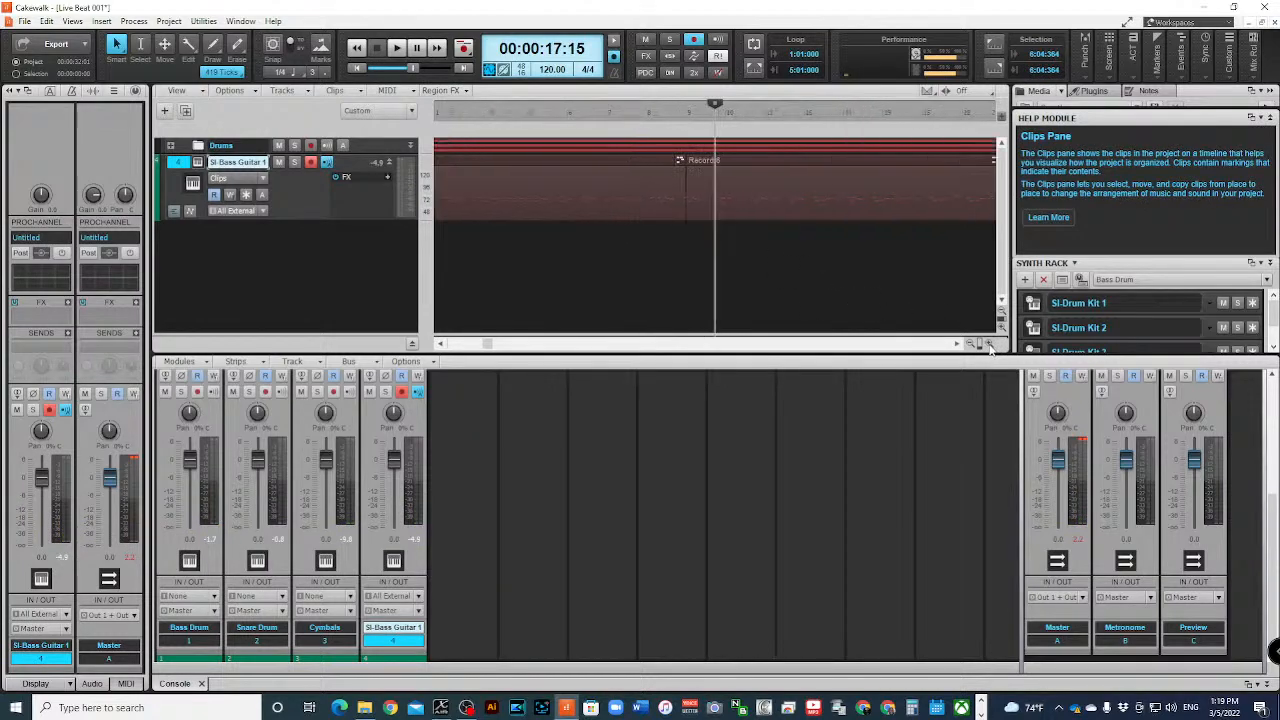
click(989, 344)
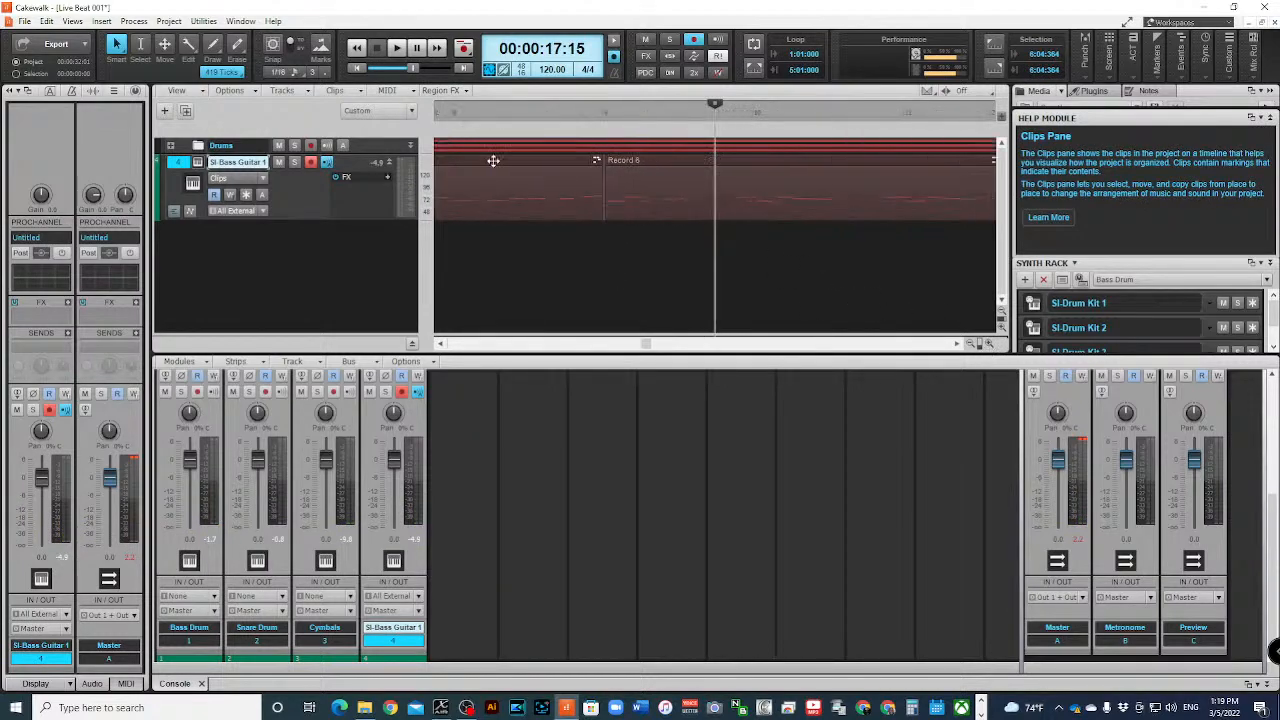
click(663, 157)
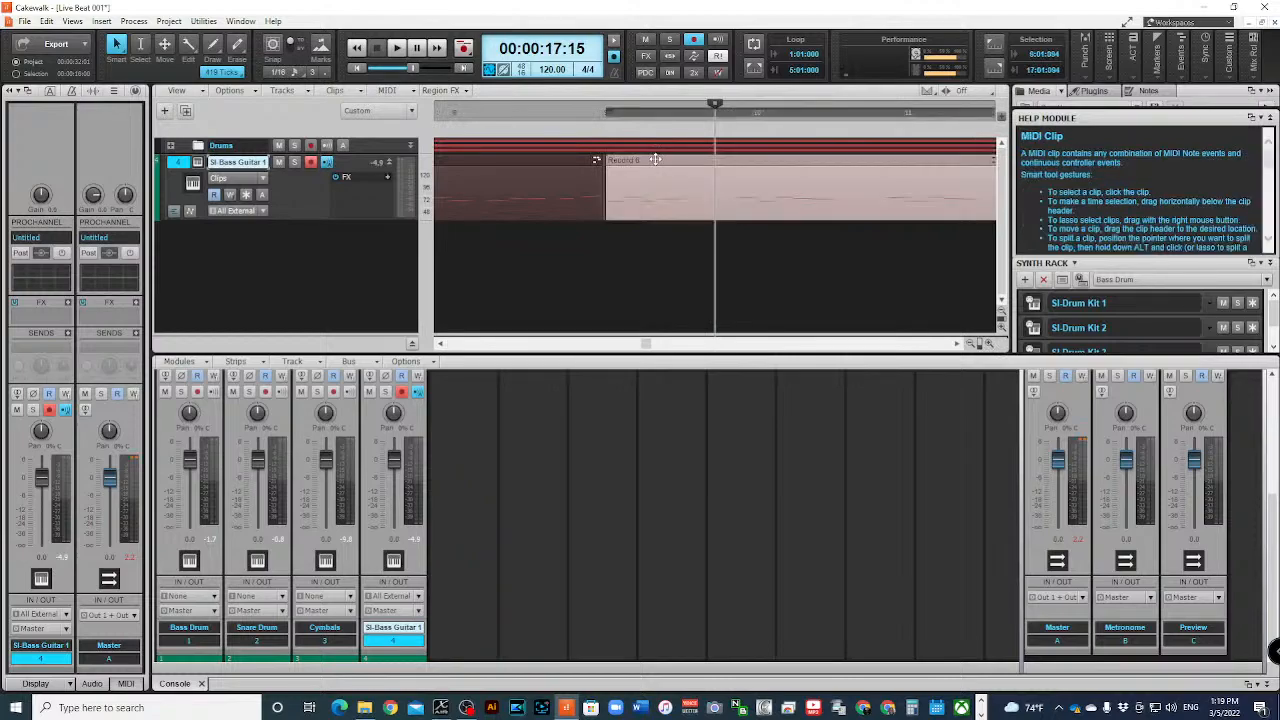
drag(655, 159, 653, 159)
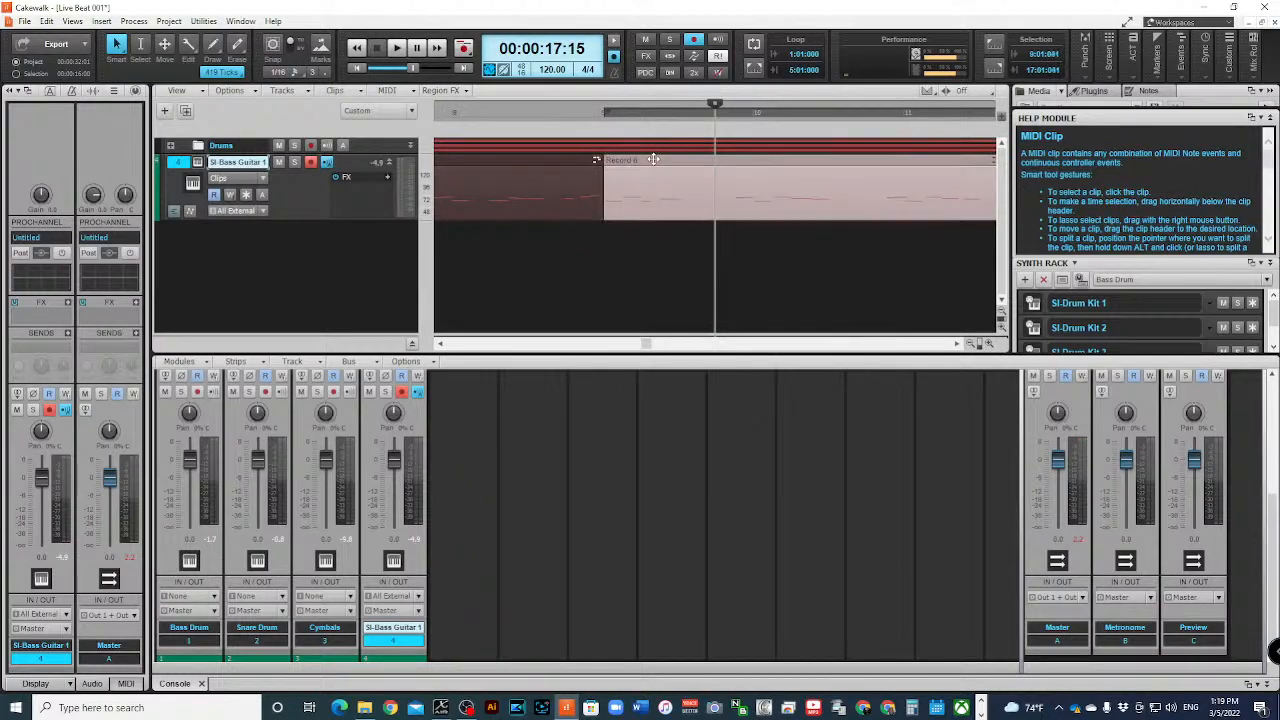
- Play the bass and drums from just before bar 9 to the end of bar 16 to check the join
double_click(538, 109)
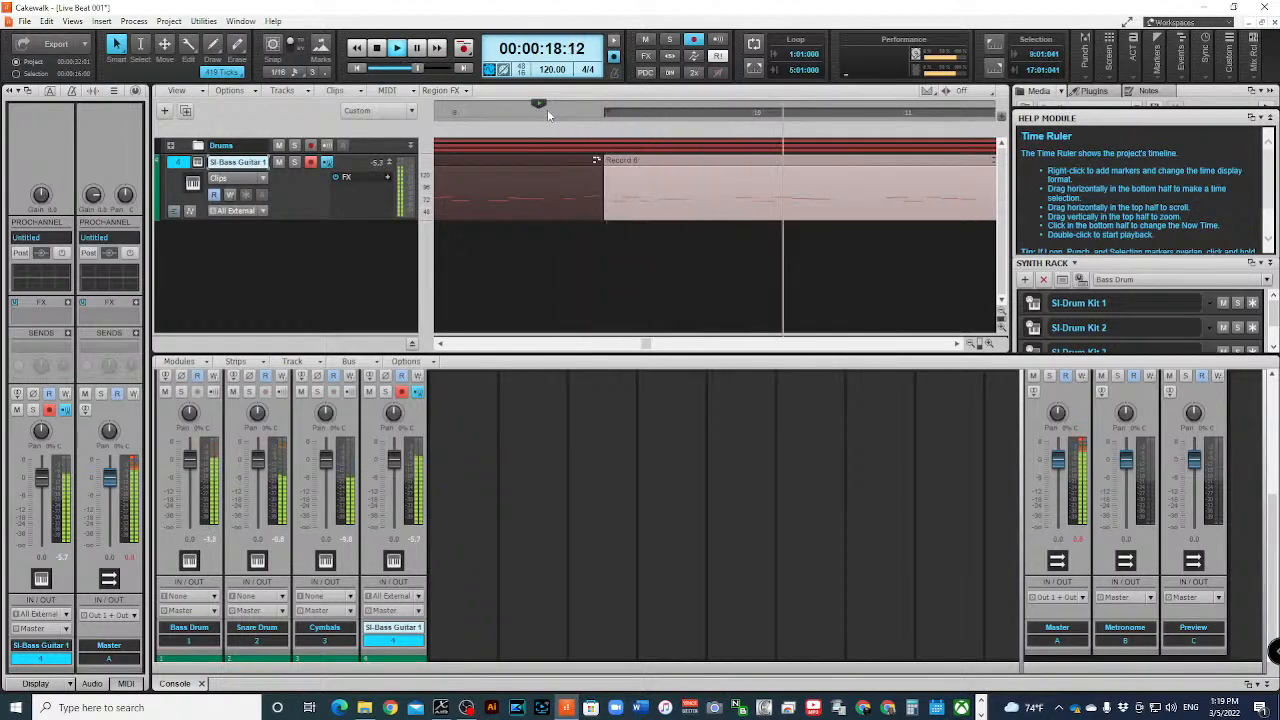
click(971, 343)
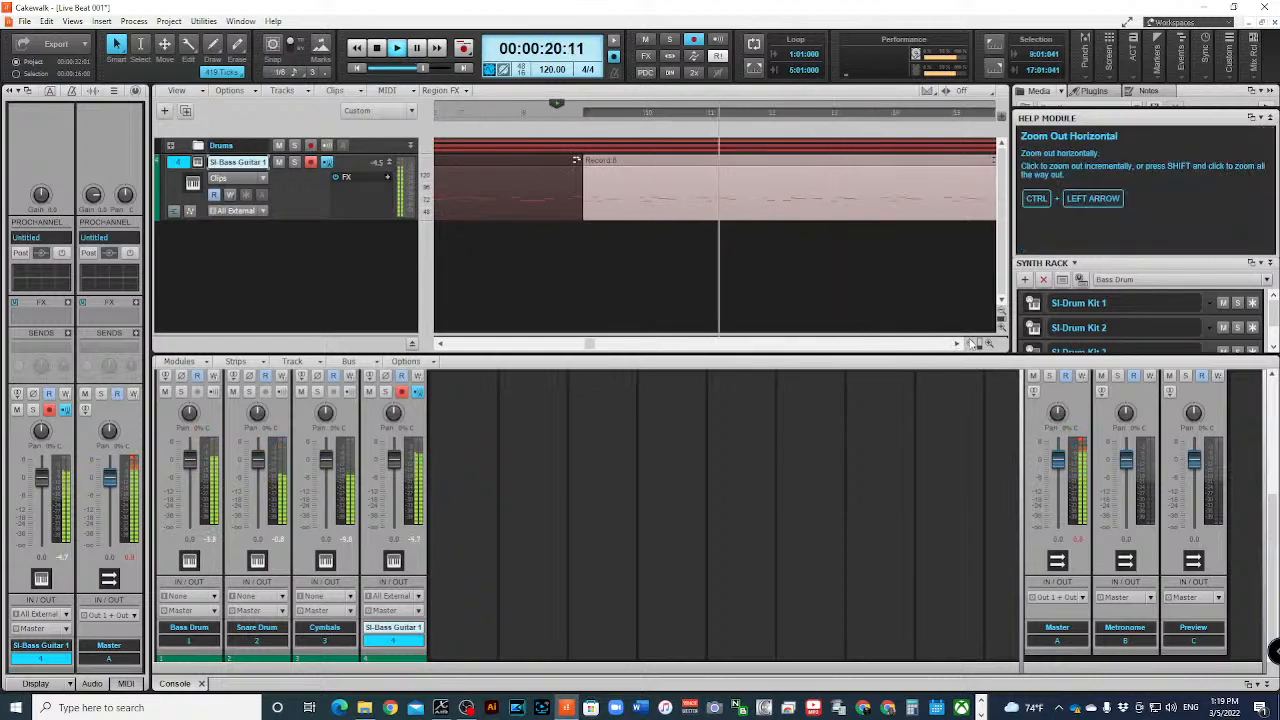
click(971, 343)
click(971, 343)
click(971, 343)
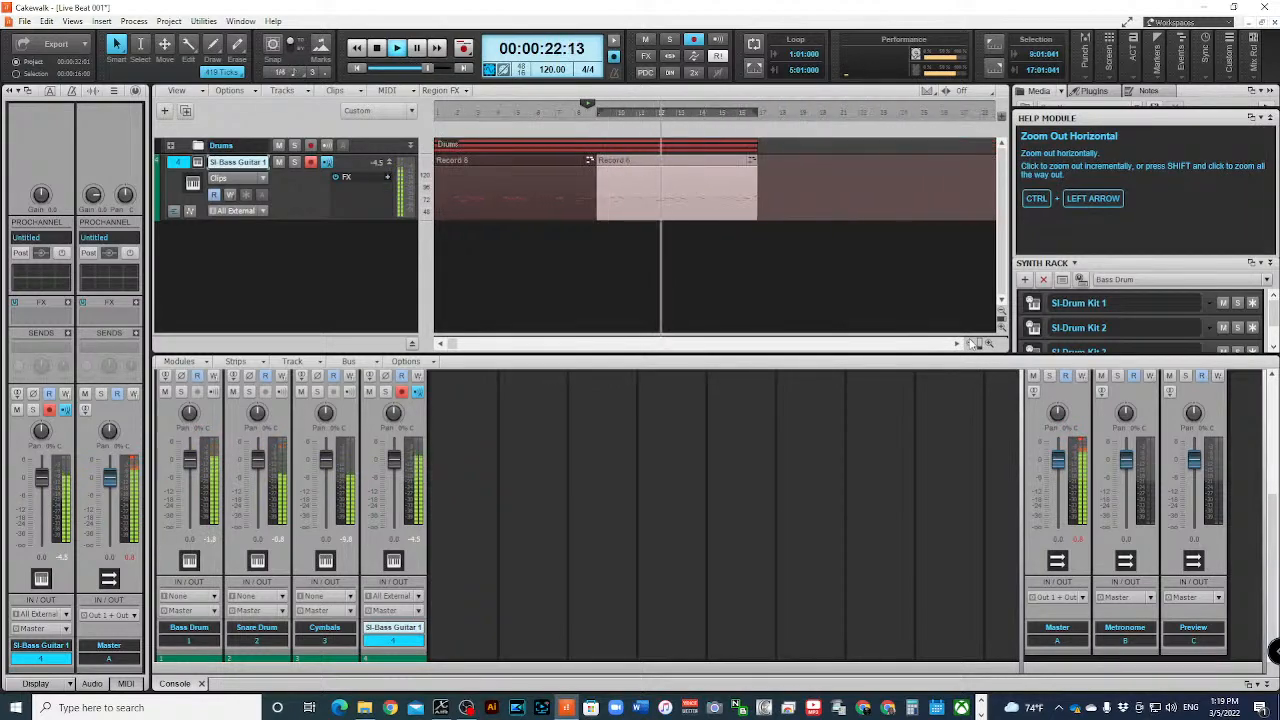
click(971, 343)
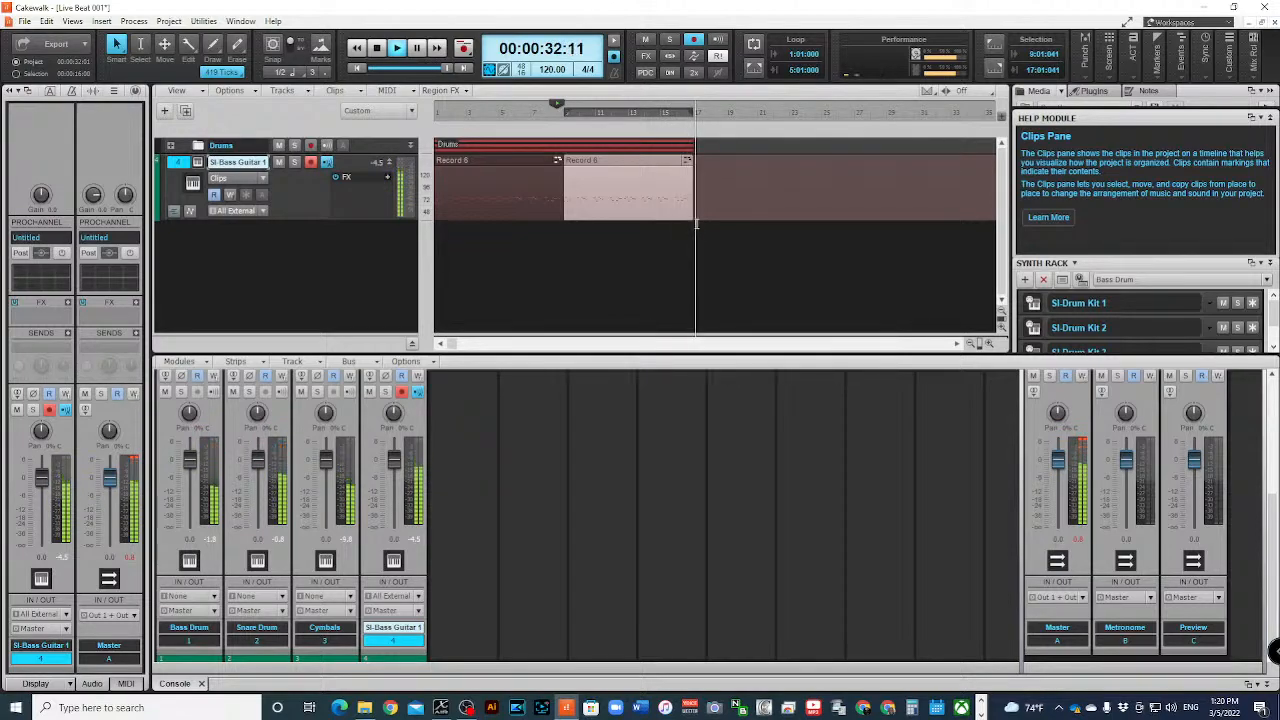
key(space)
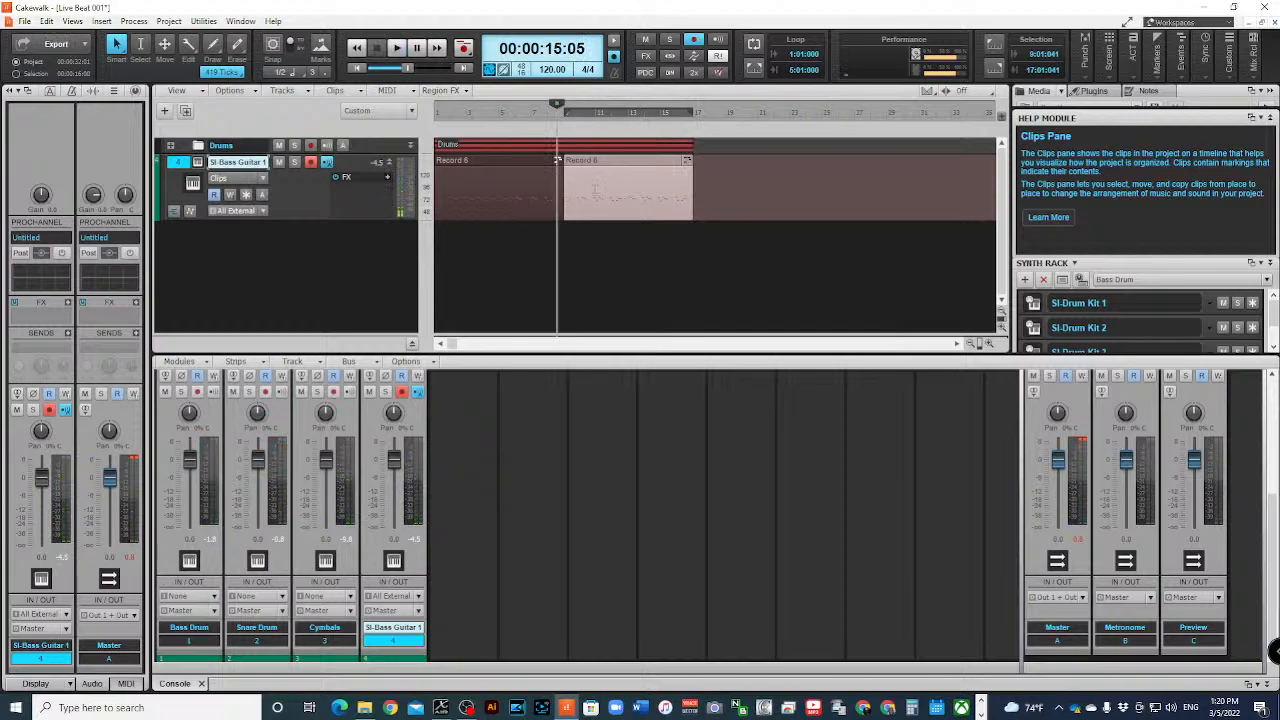
- Select both SI-Bass Guitar clips, bounce them into a single clip, and rewind to the project start
click(595, 189)
click(183, 165)
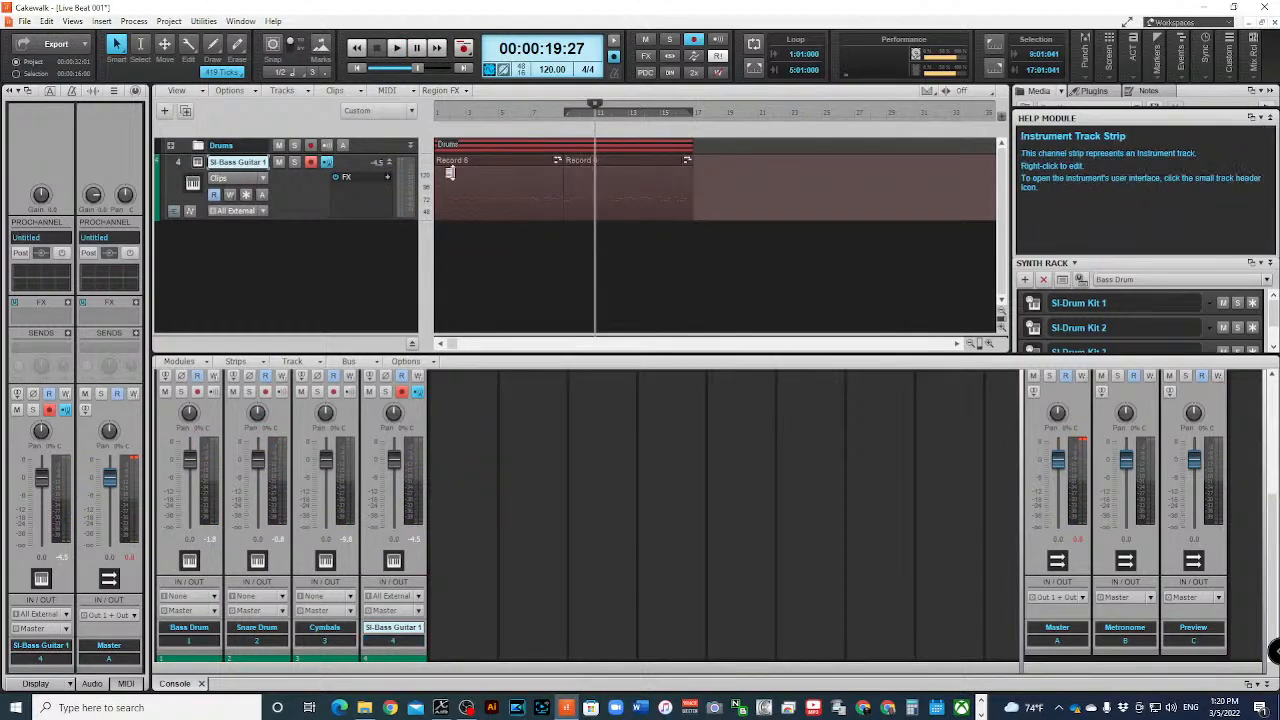
click(528, 185)
ctrl+click(577, 160)
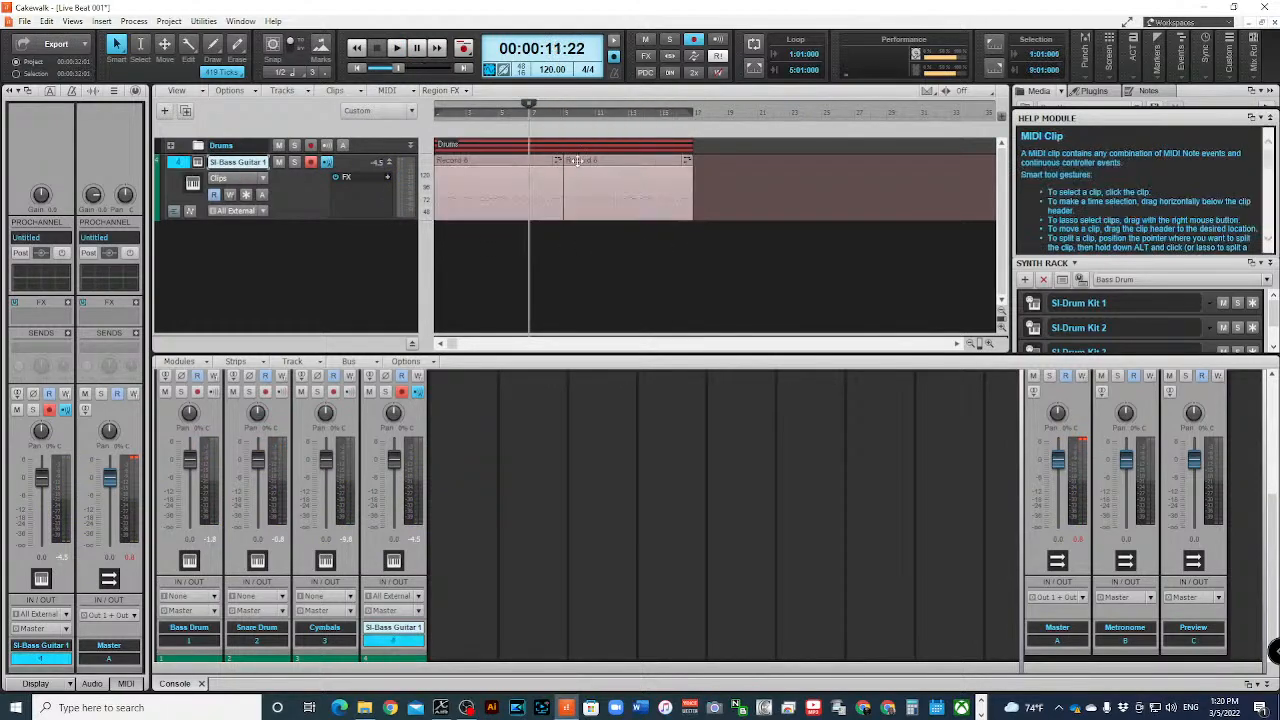
right_click(494, 167)
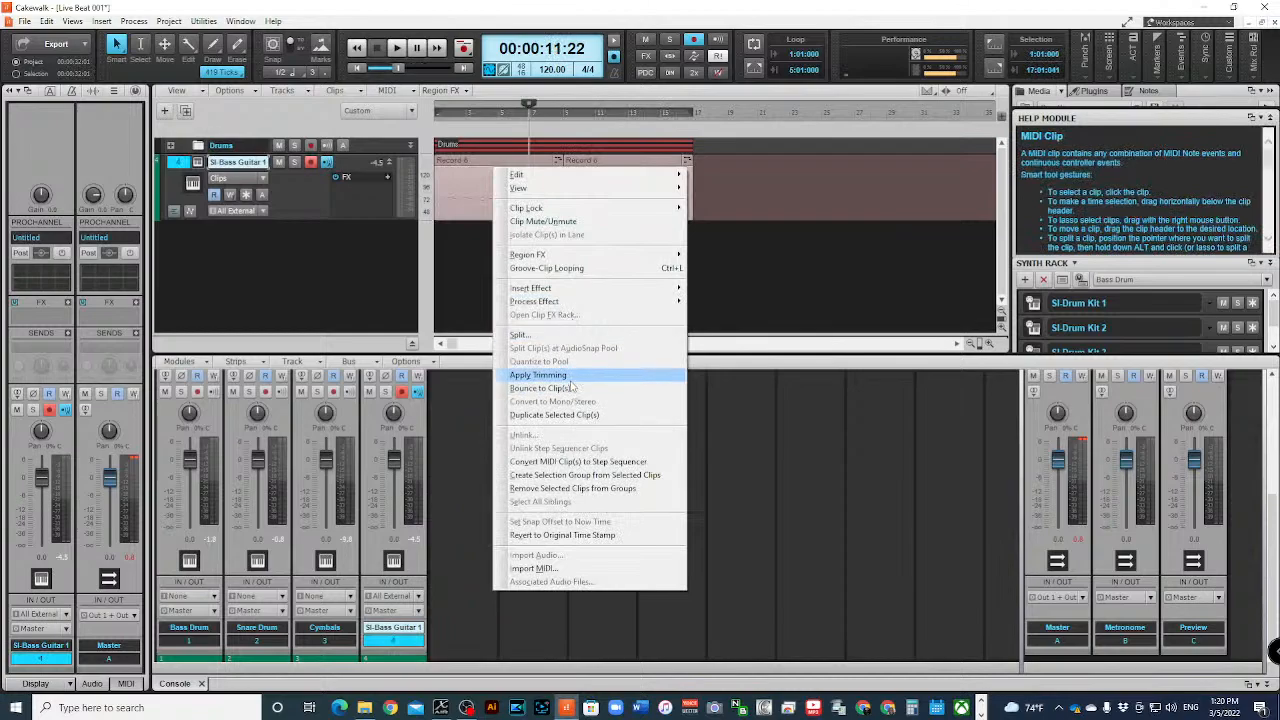
click(540, 388)
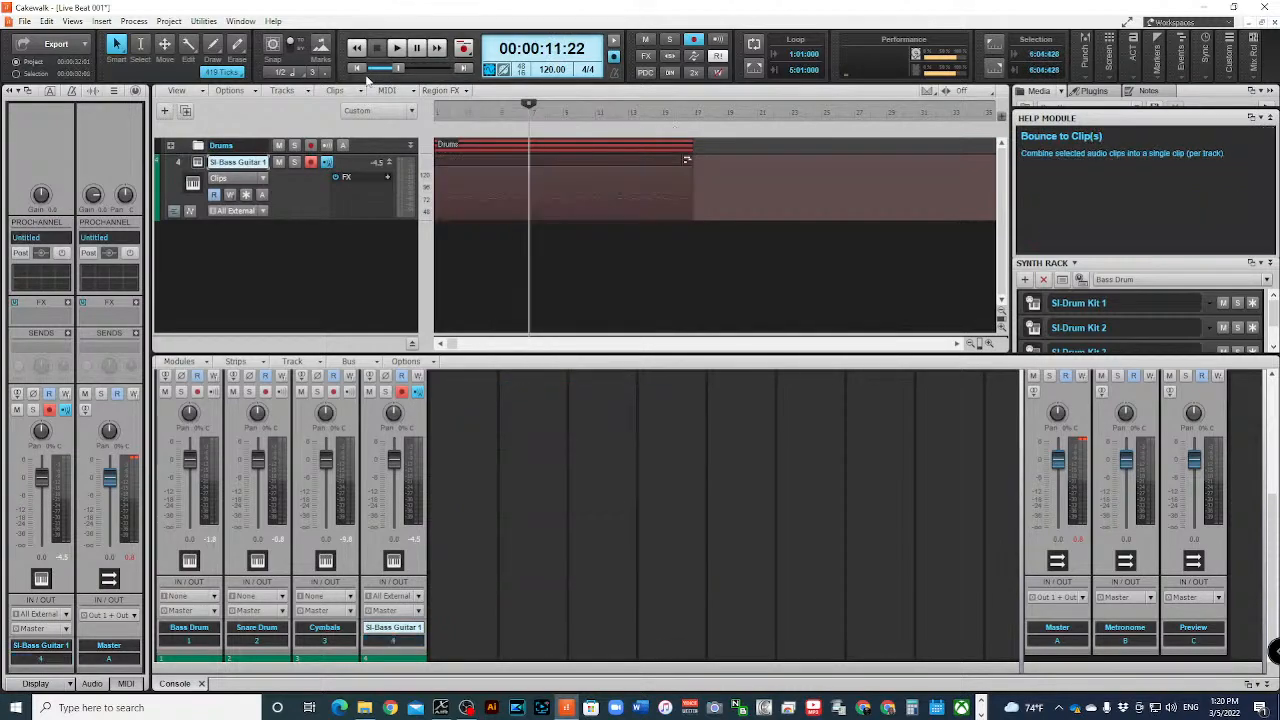
click(357, 68)
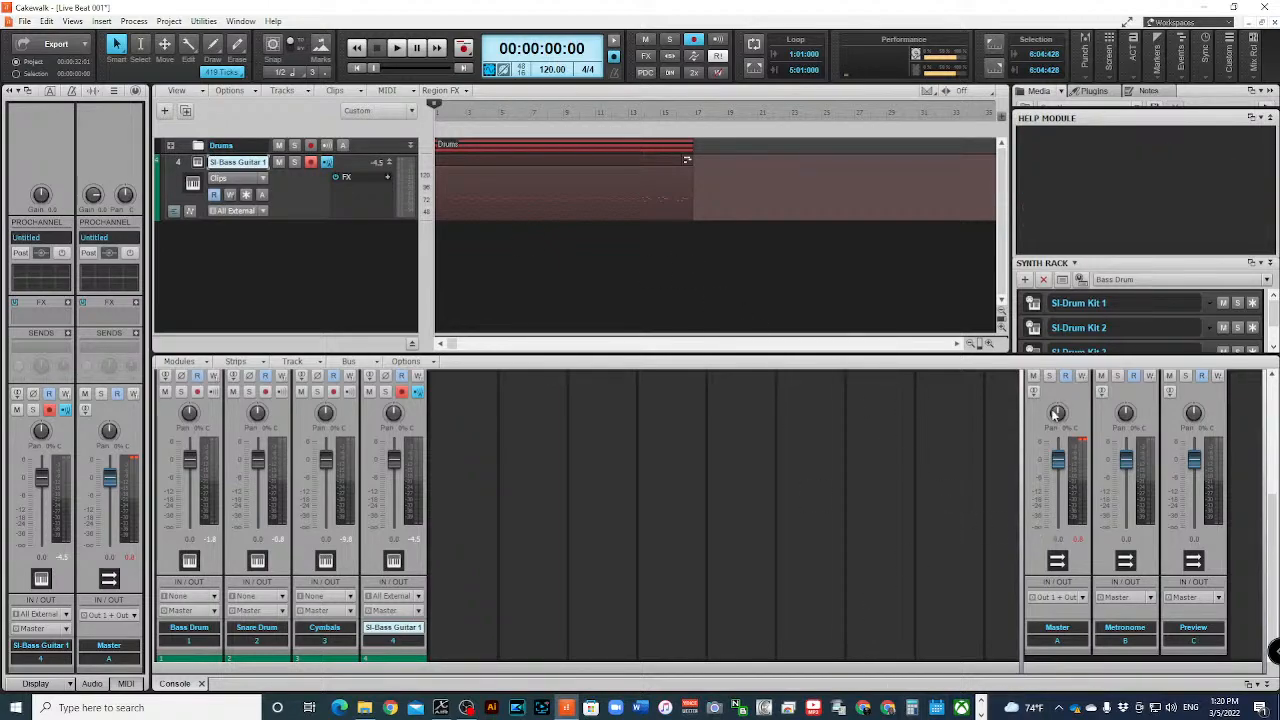
- Rename the SI-Bass Guitar 1 track as Bass
mouse_move(1056, 413)
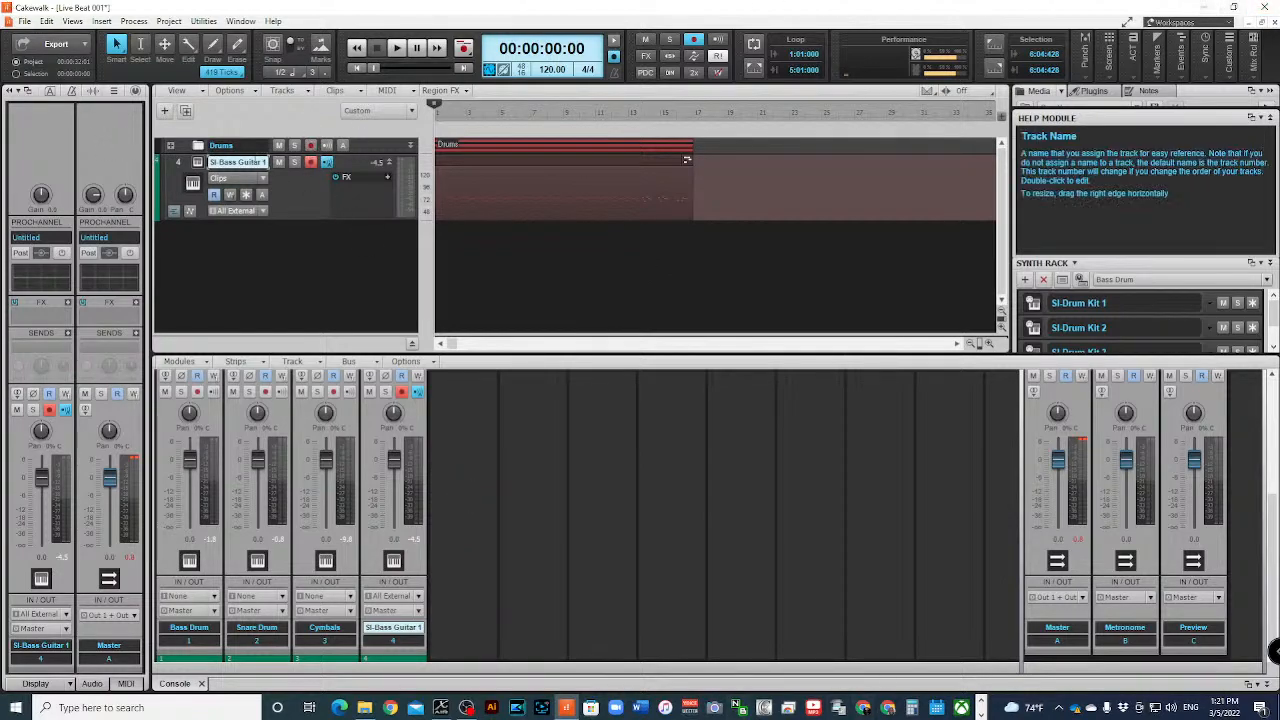
double_click(240, 161)
text(Ba)
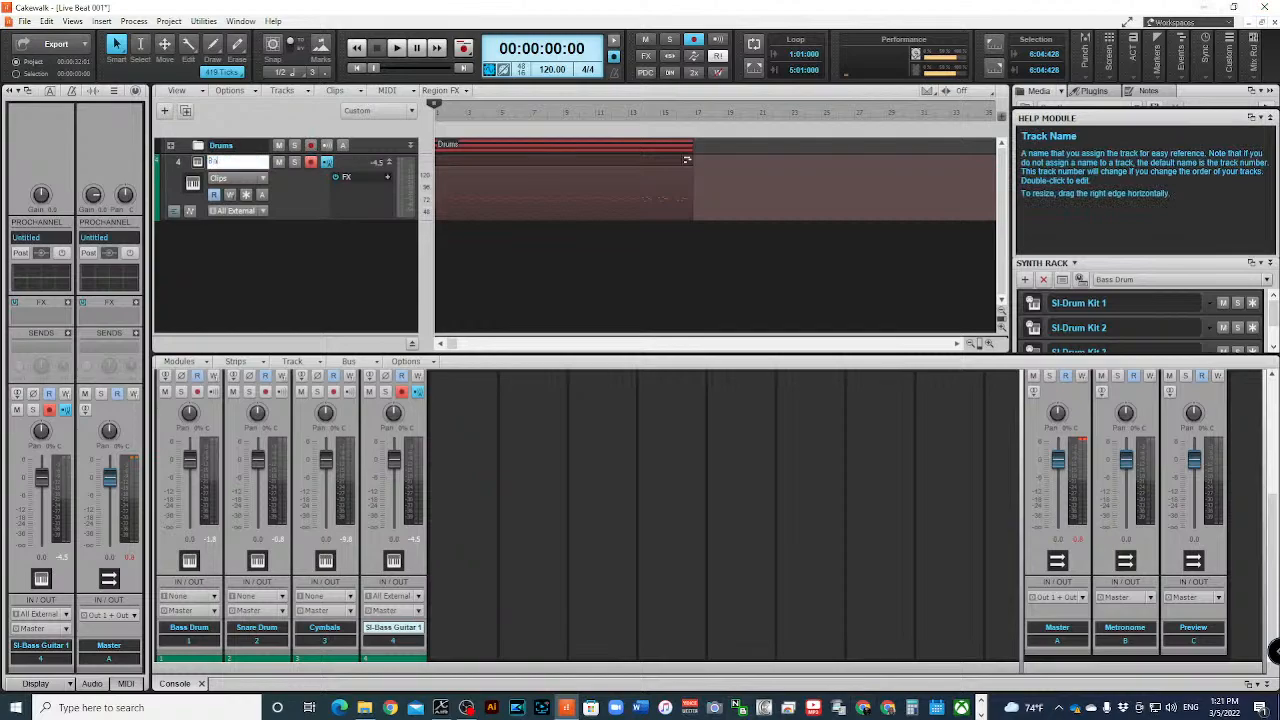
text(ss)
key(Return)
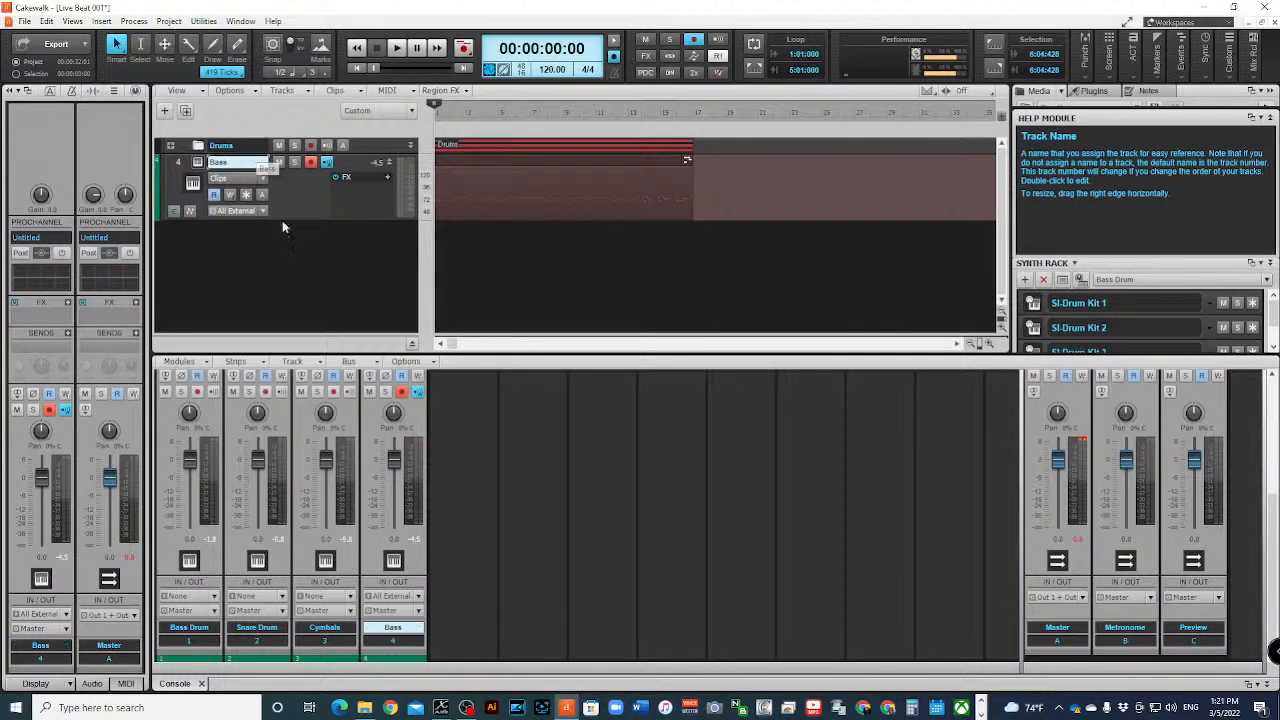
- Expand the Drums folder and set the Bass Drum track's inspector strip icon to Kick Drum 1 from the Drums icon folder
click(171, 146)
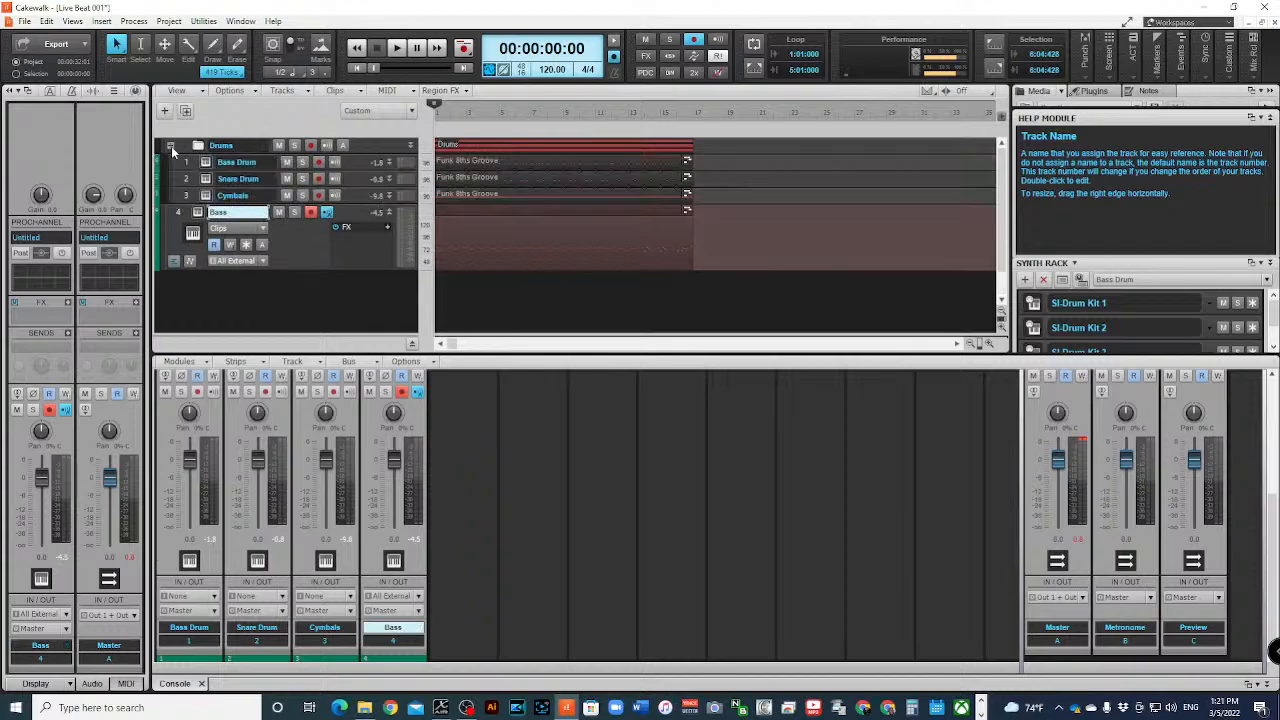
click(181, 165)
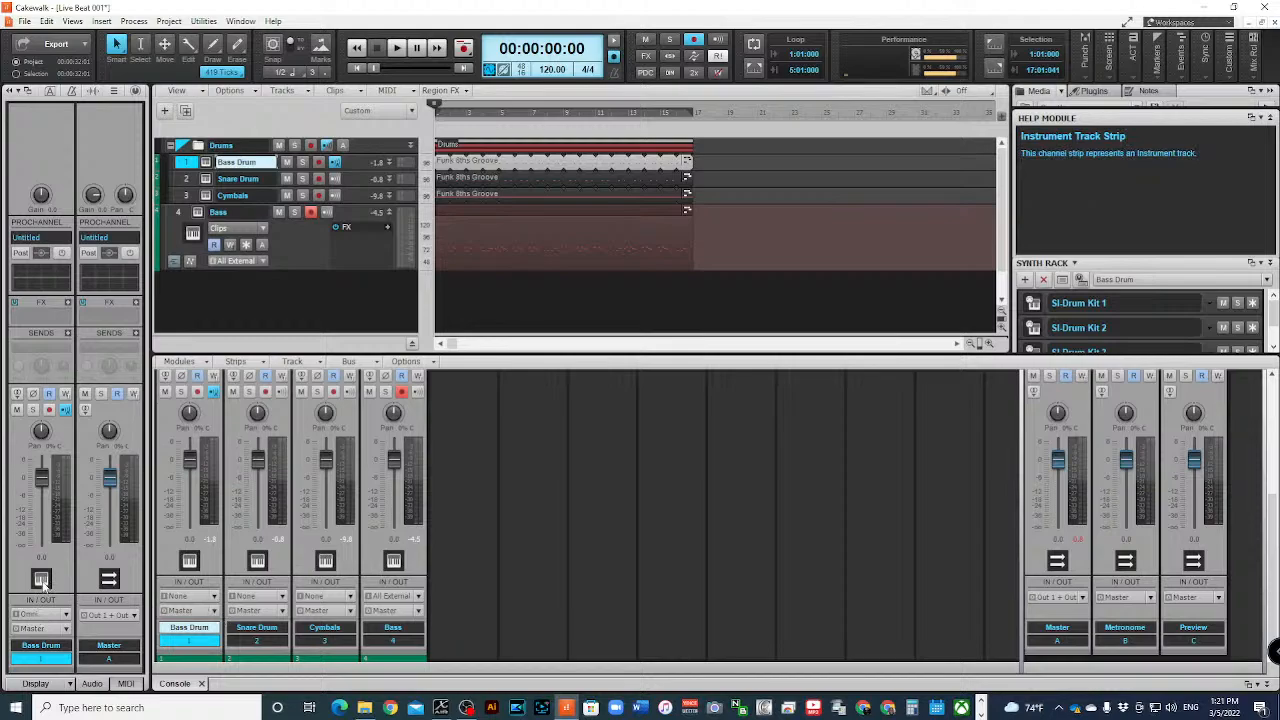
double_click(42, 578)
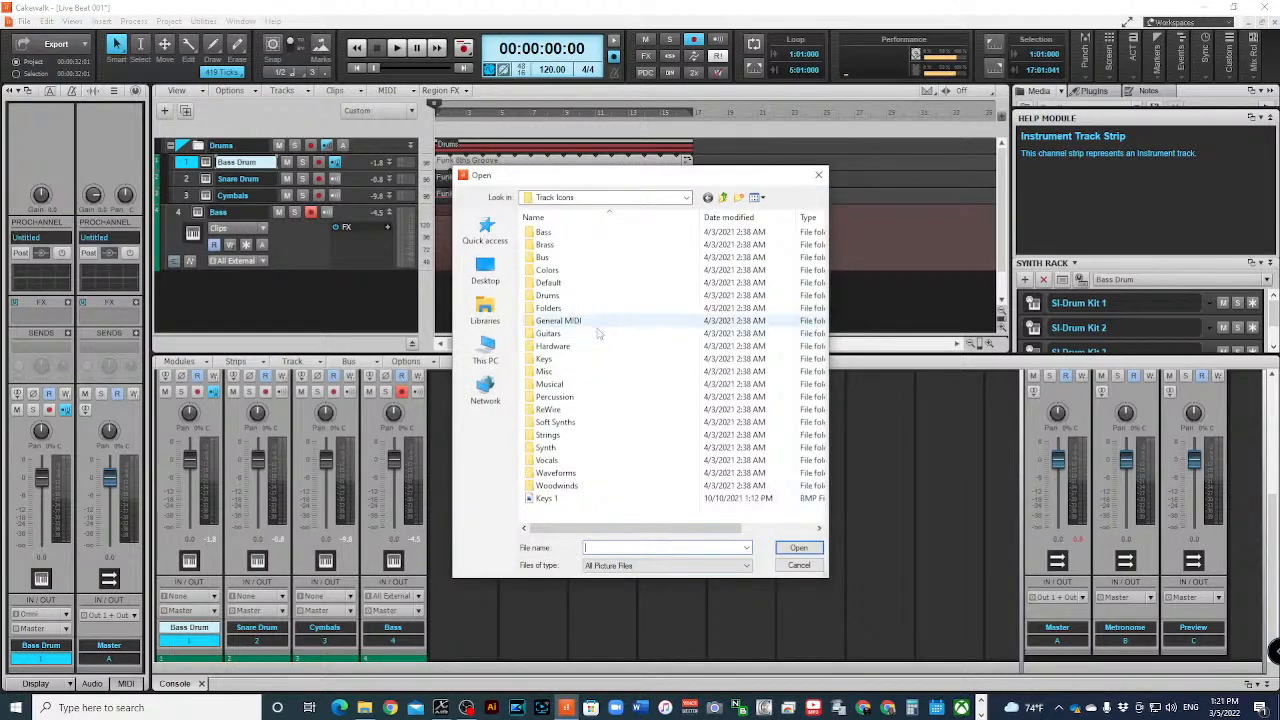
click(566, 299)
double_click(566, 299)
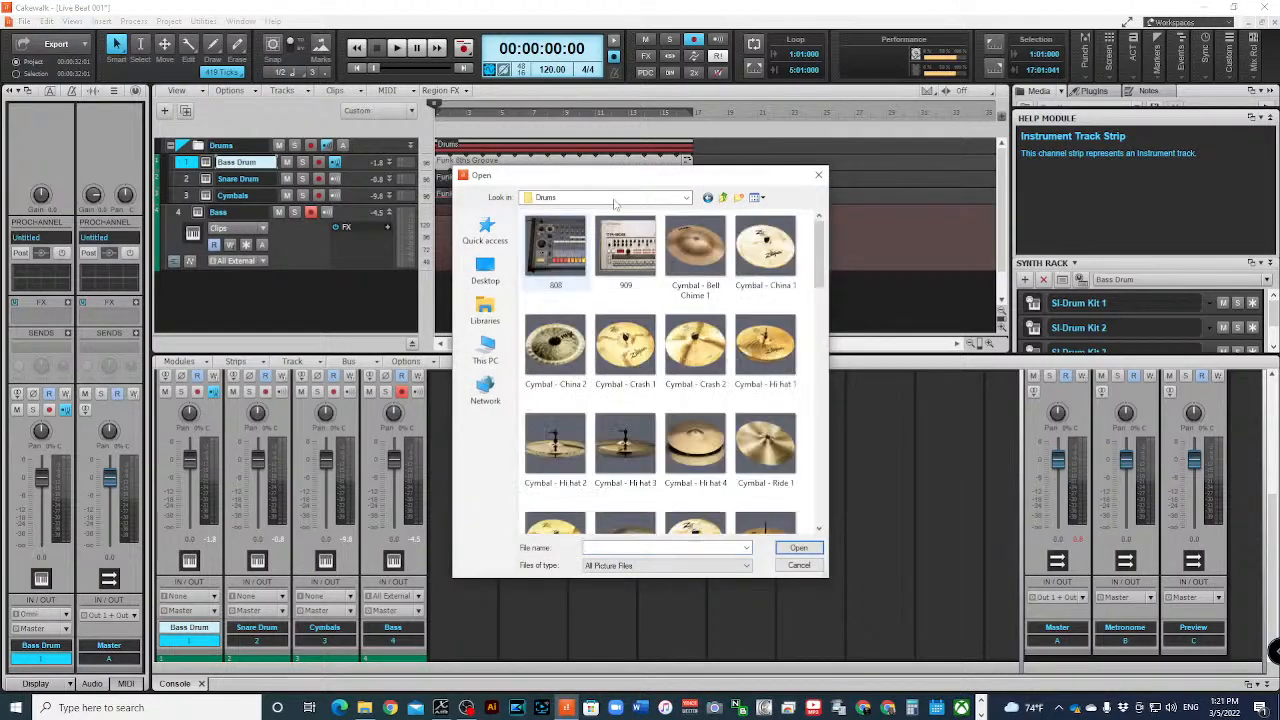
scroll(655, 370, down, 3)
scroll(655, 370, down, 3)
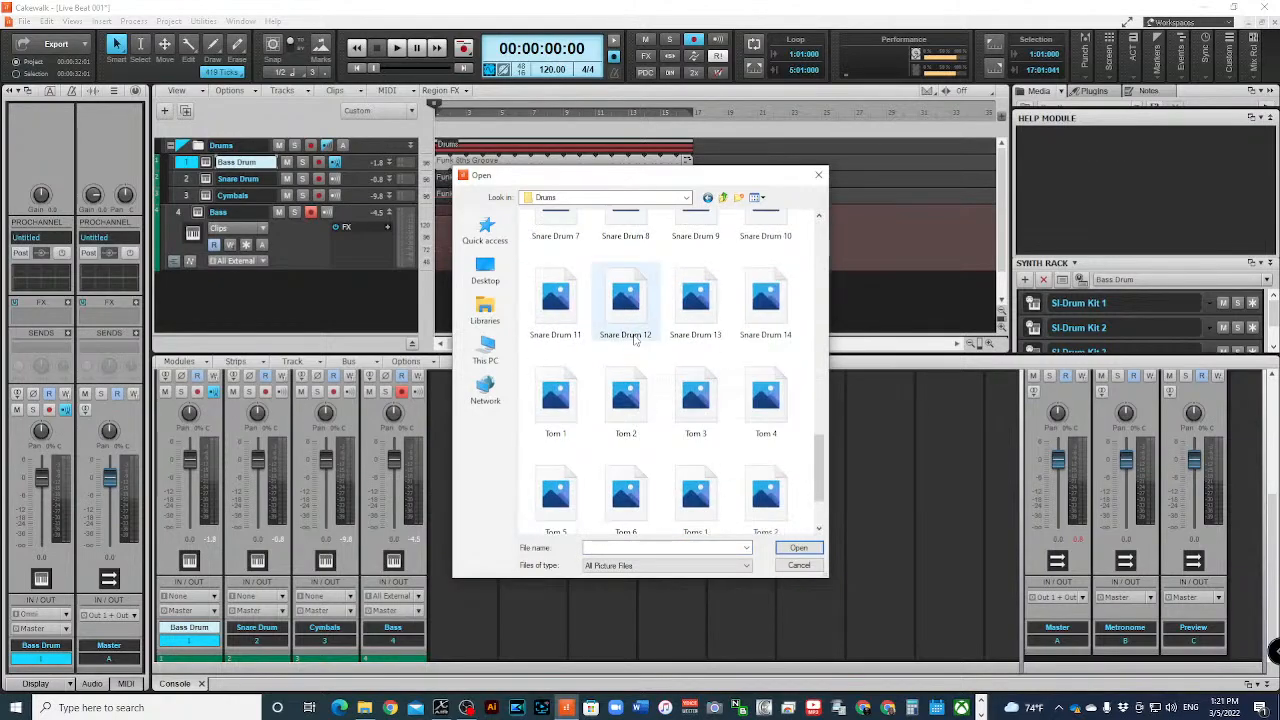
scroll(673, 423, up, 3)
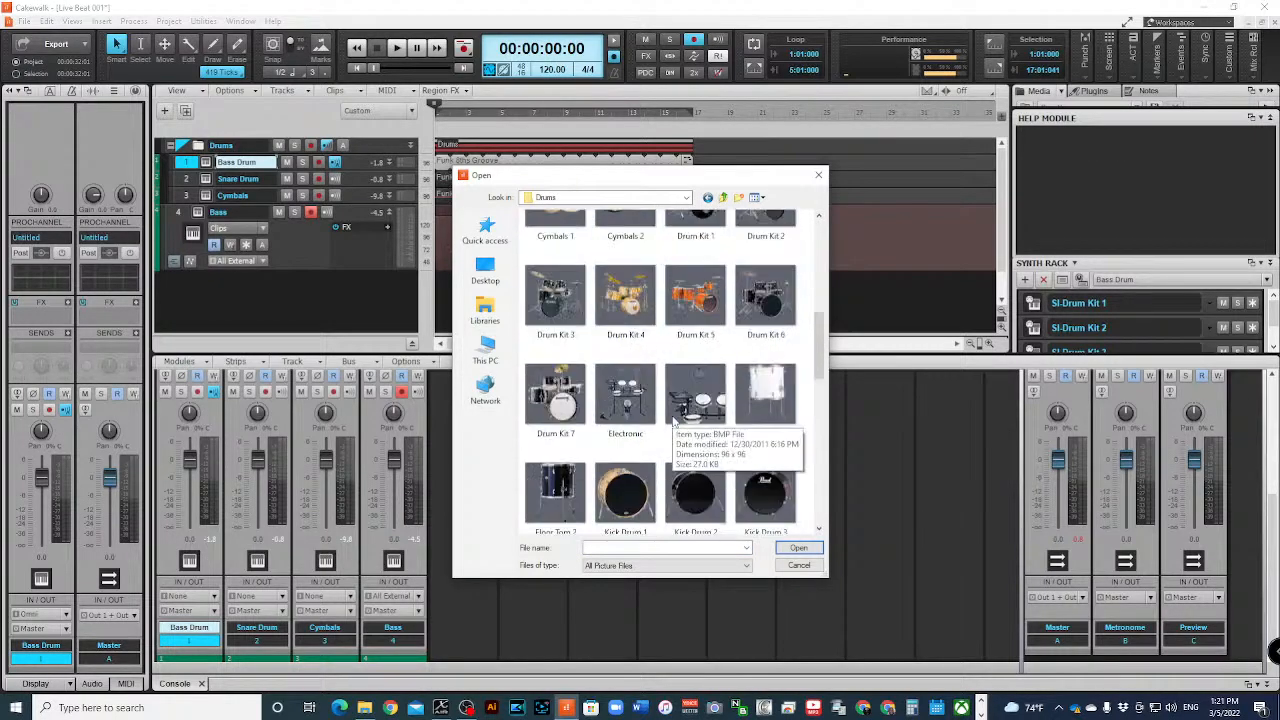
click(625, 492)
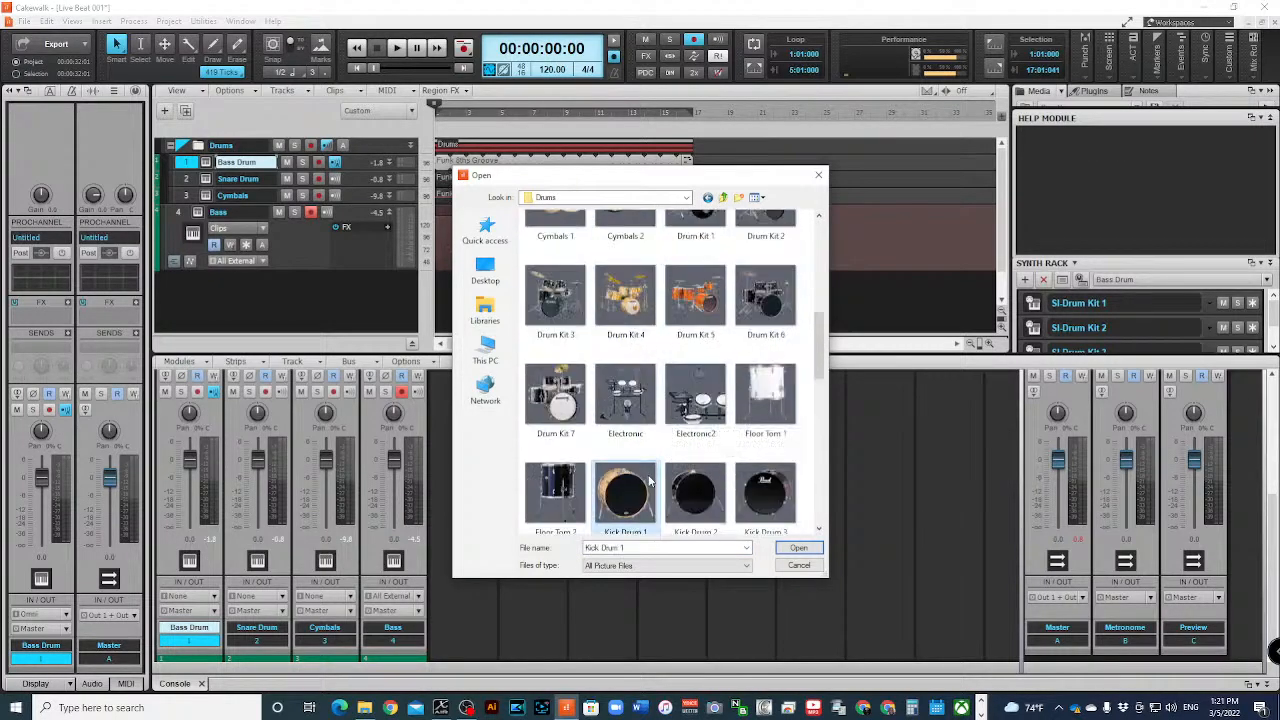
click(797, 548)
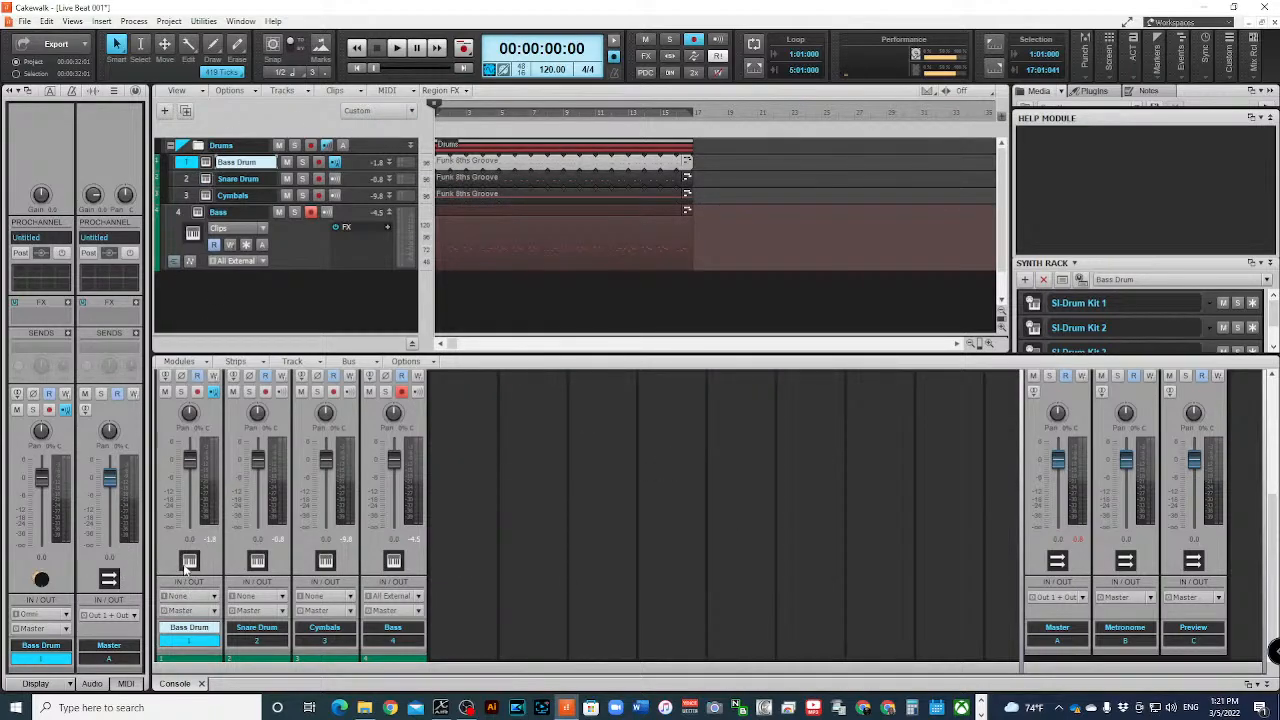
- Set the icon on the Bass Drum console strip to Kick Drum 1
double_click(189, 560)
scroll(625, 350, down, 10)
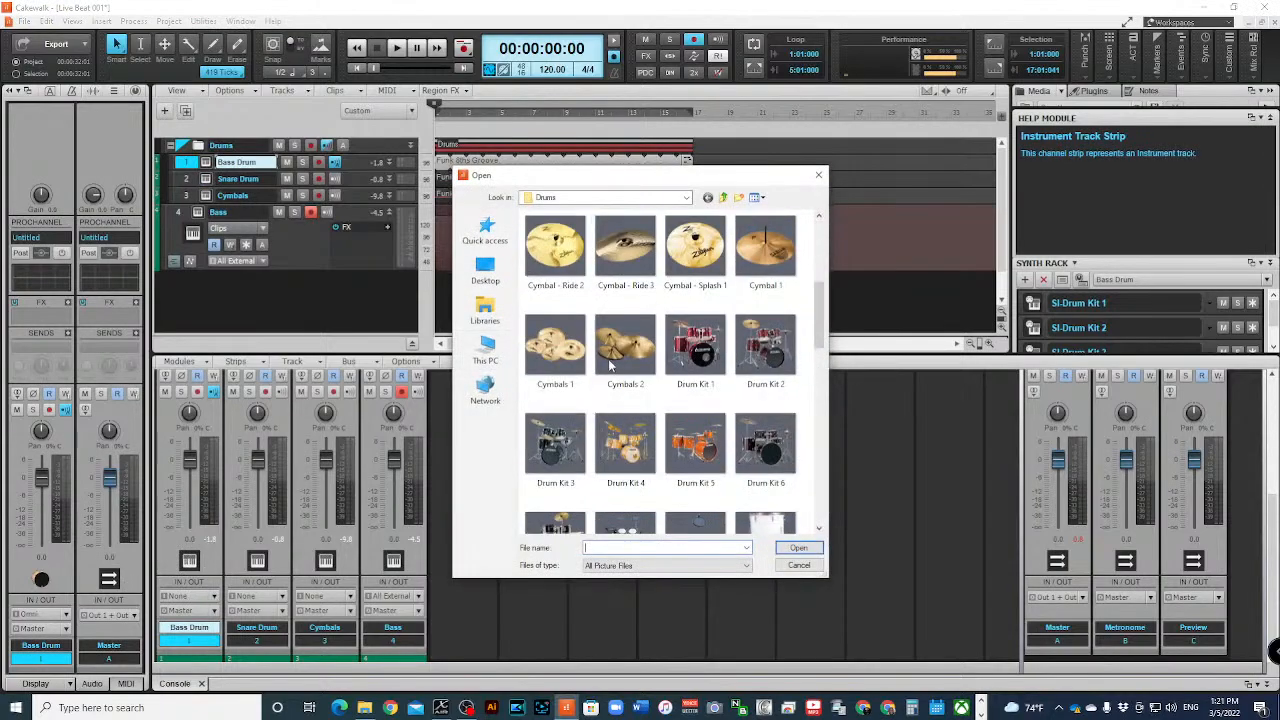
scroll(646, 349, down, 3)
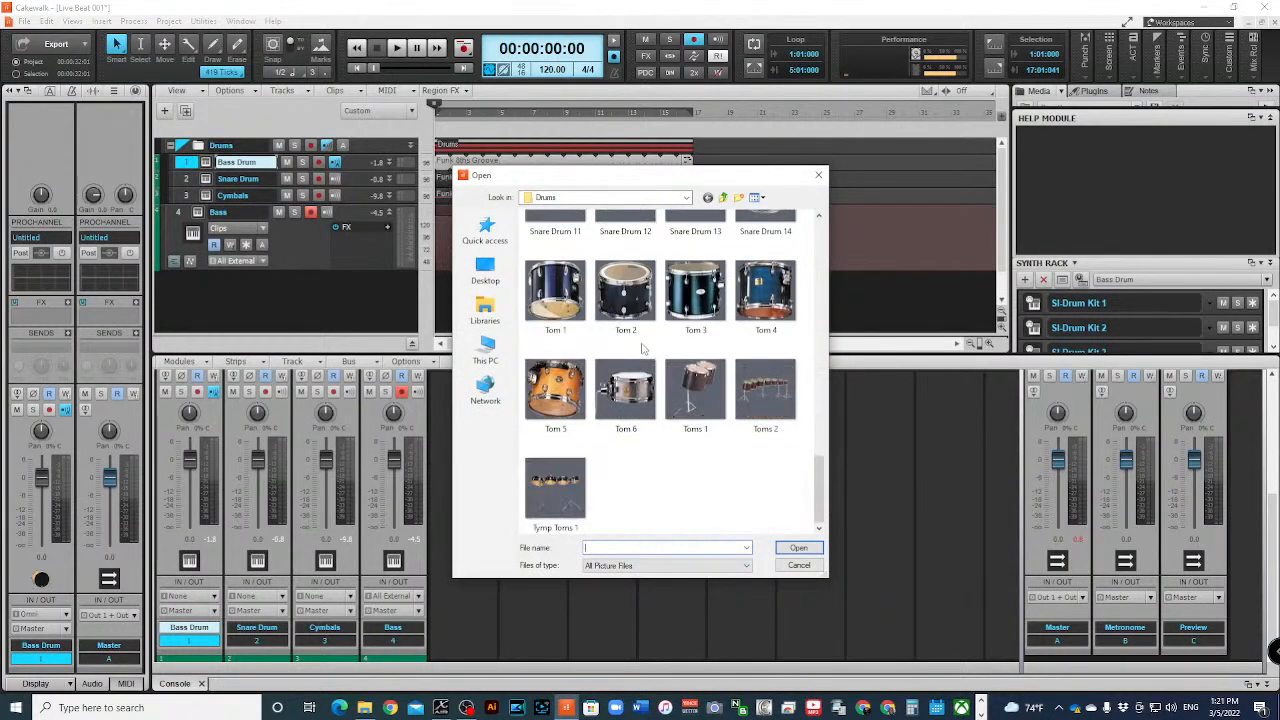
scroll(640, 360, up, 8)
scroll(628, 420, down, 2)
click(627, 400)
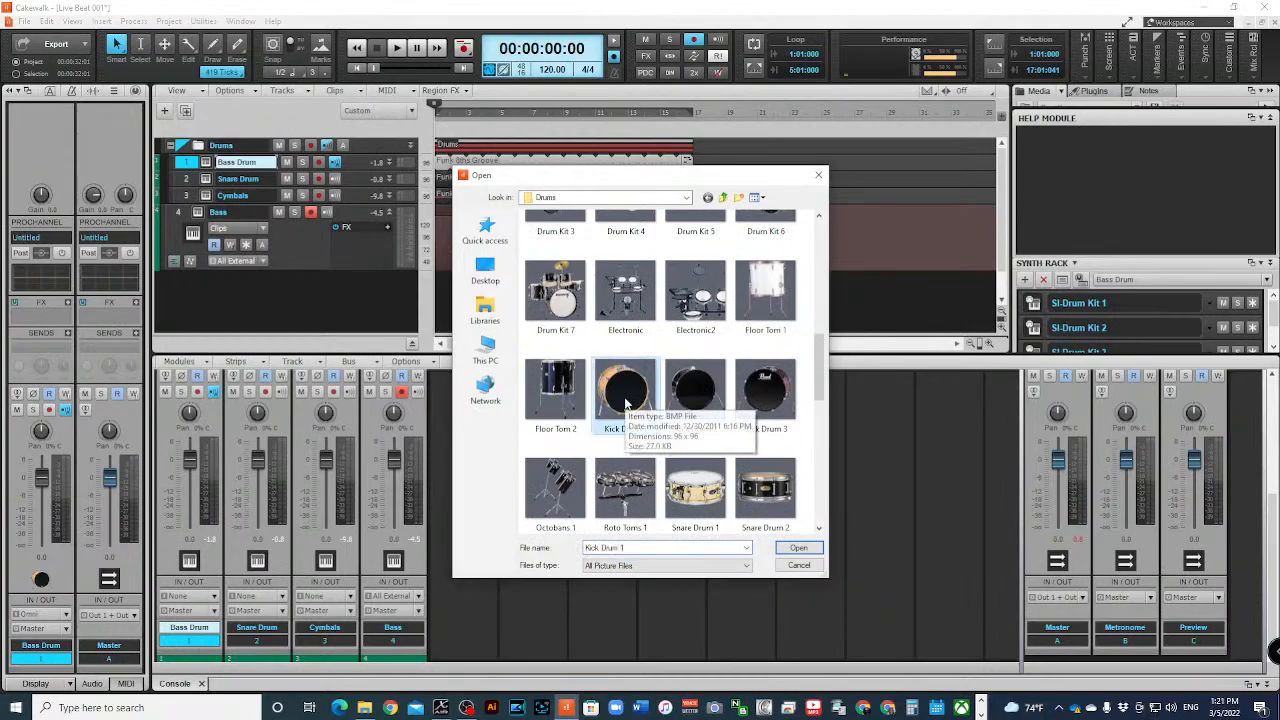
click(791, 549)
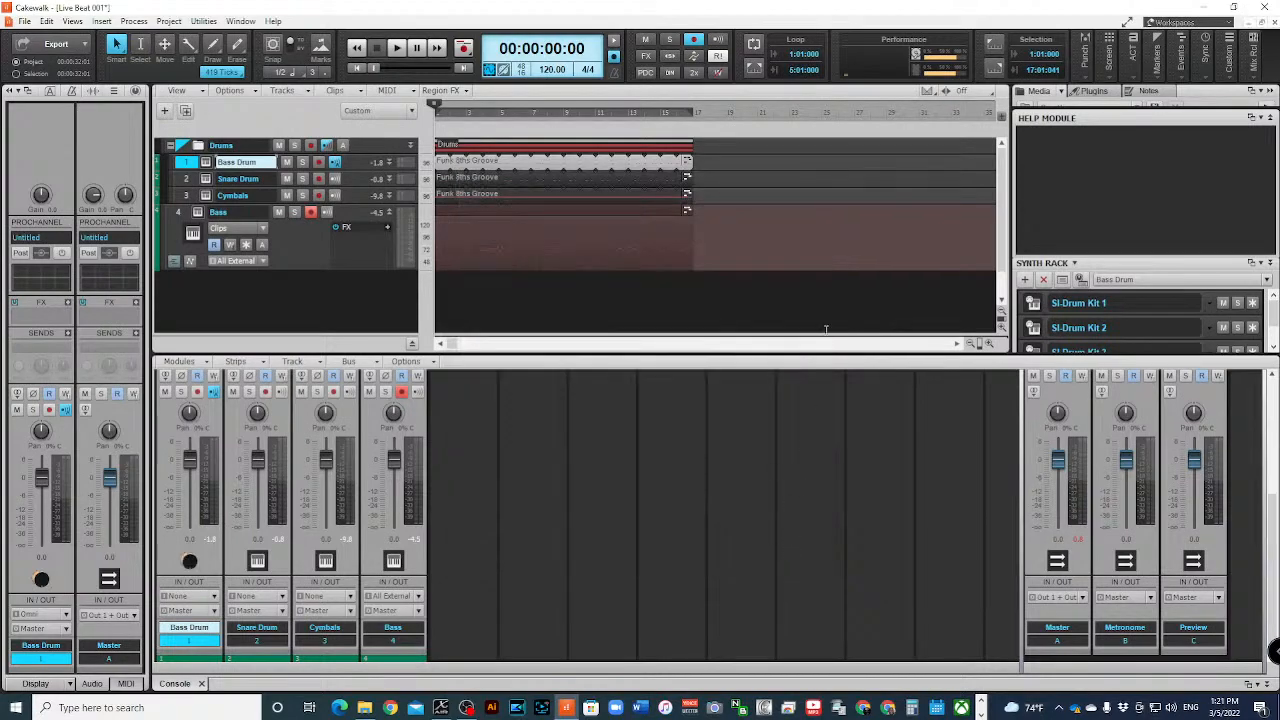
- Set the icon on the Snare Drum console strip to Snare Drum 4
click(268, 566)
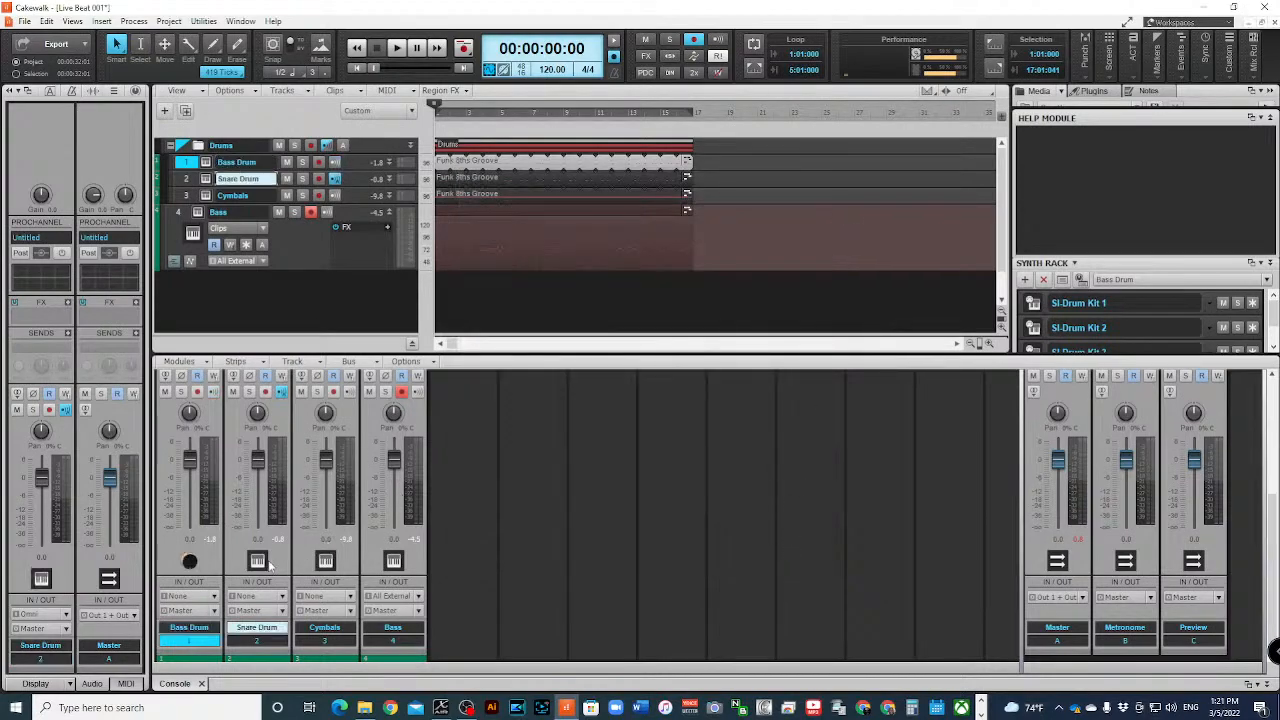
double_click(257, 560)
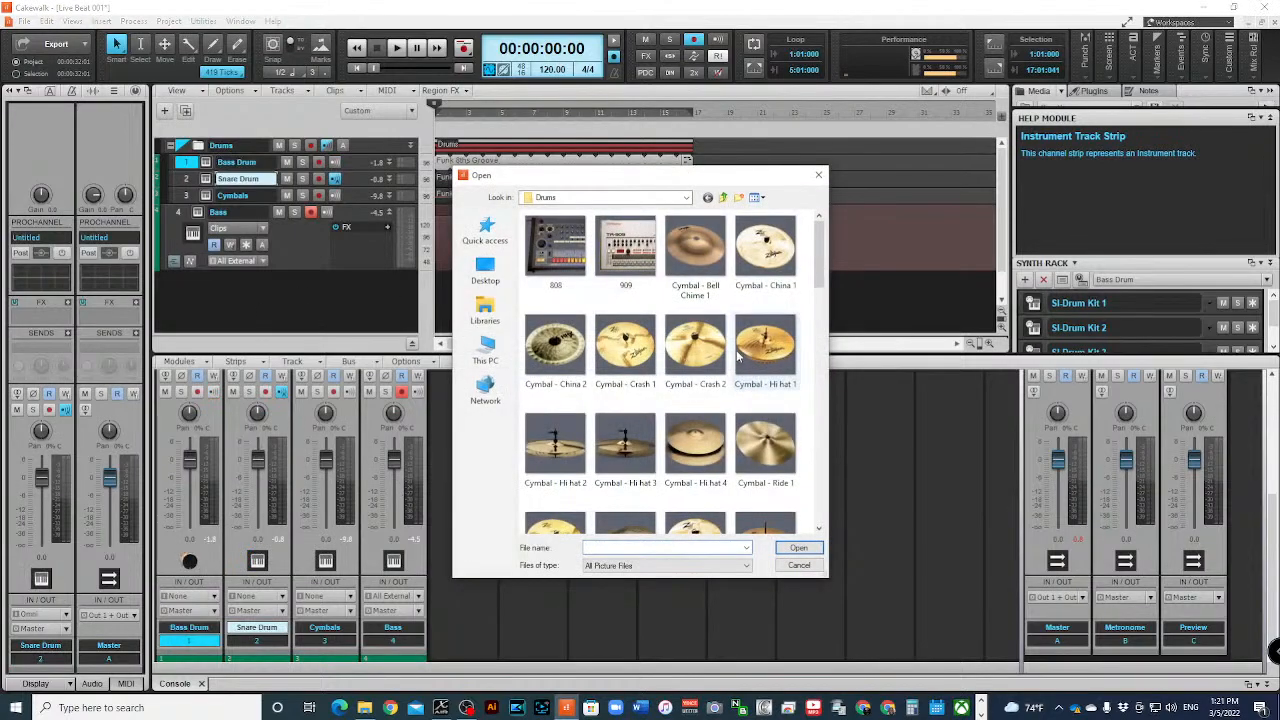
scroll(736, 350, down, 8)
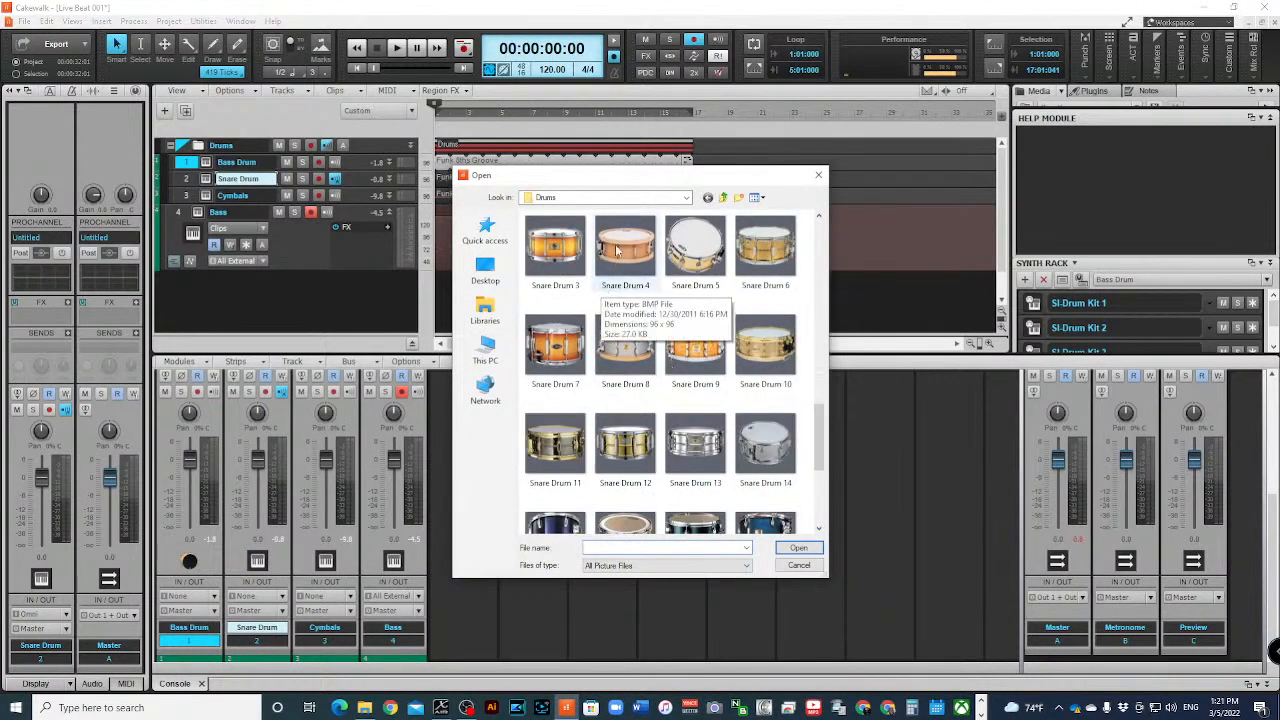
click(617, 250)
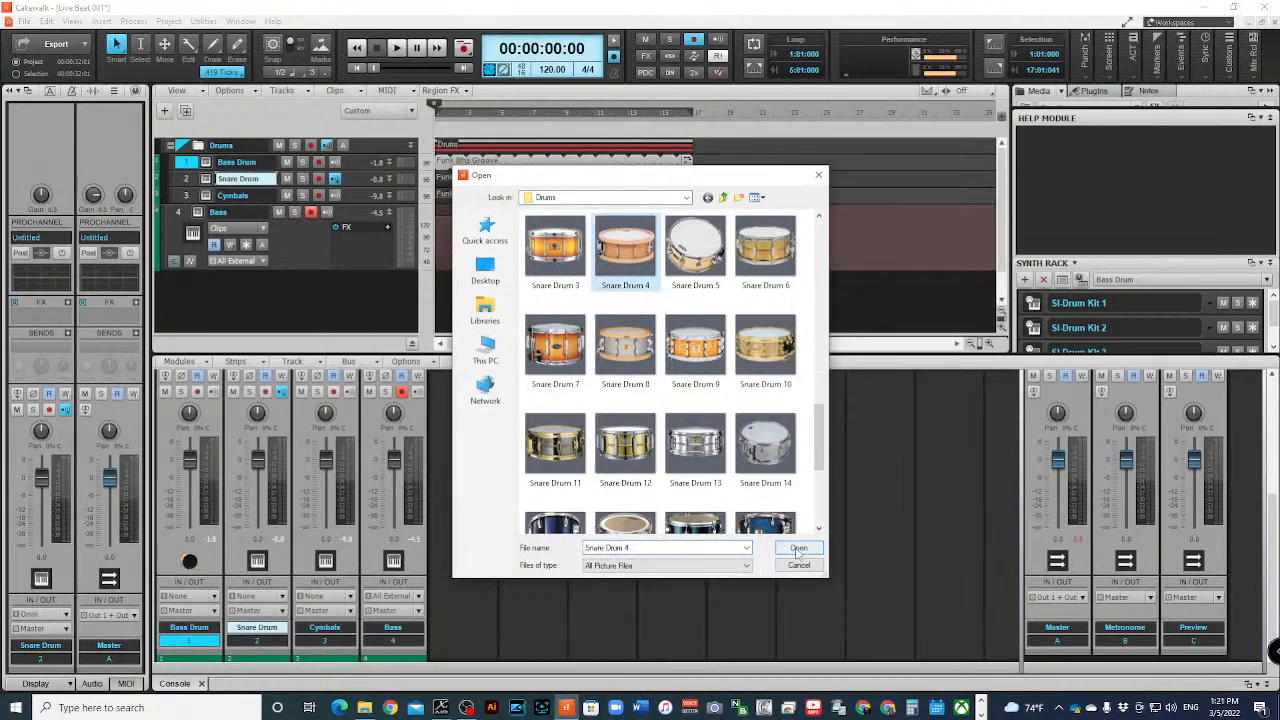
click(798, 549)
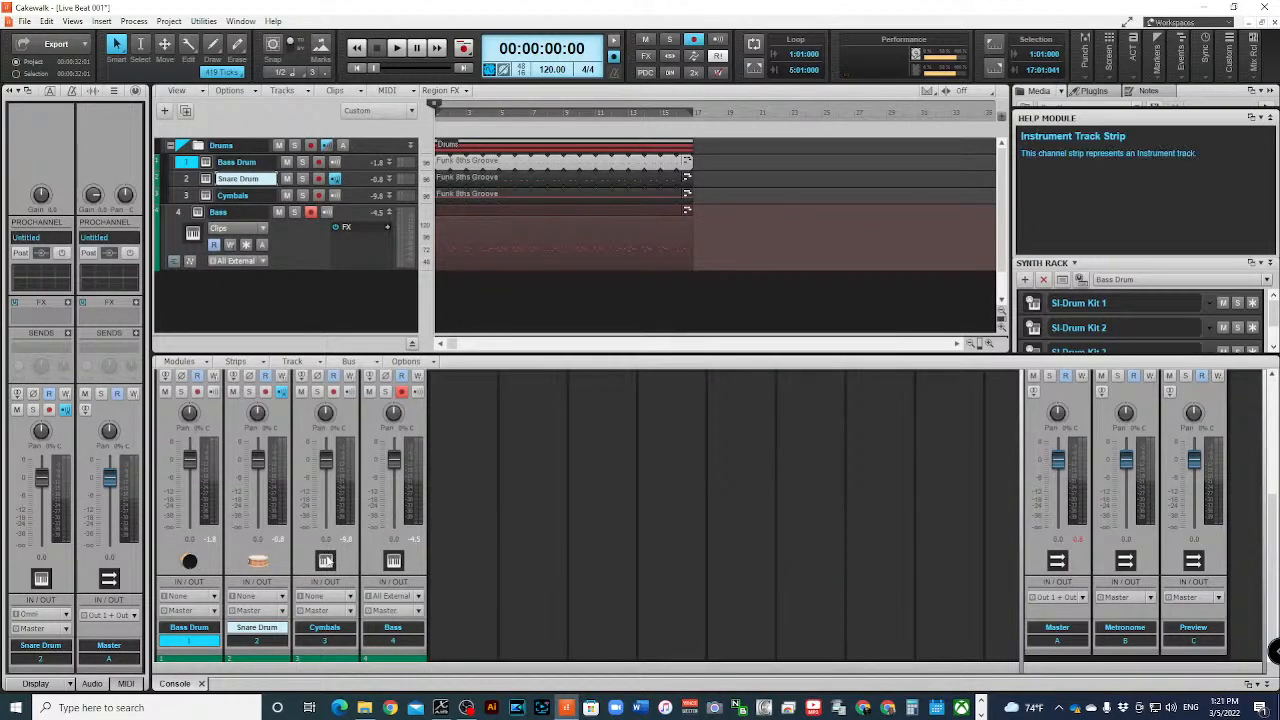
- Set the icon on the Cymbals console strip to Cymbal - Hi hat 2
double_click(326, 560)
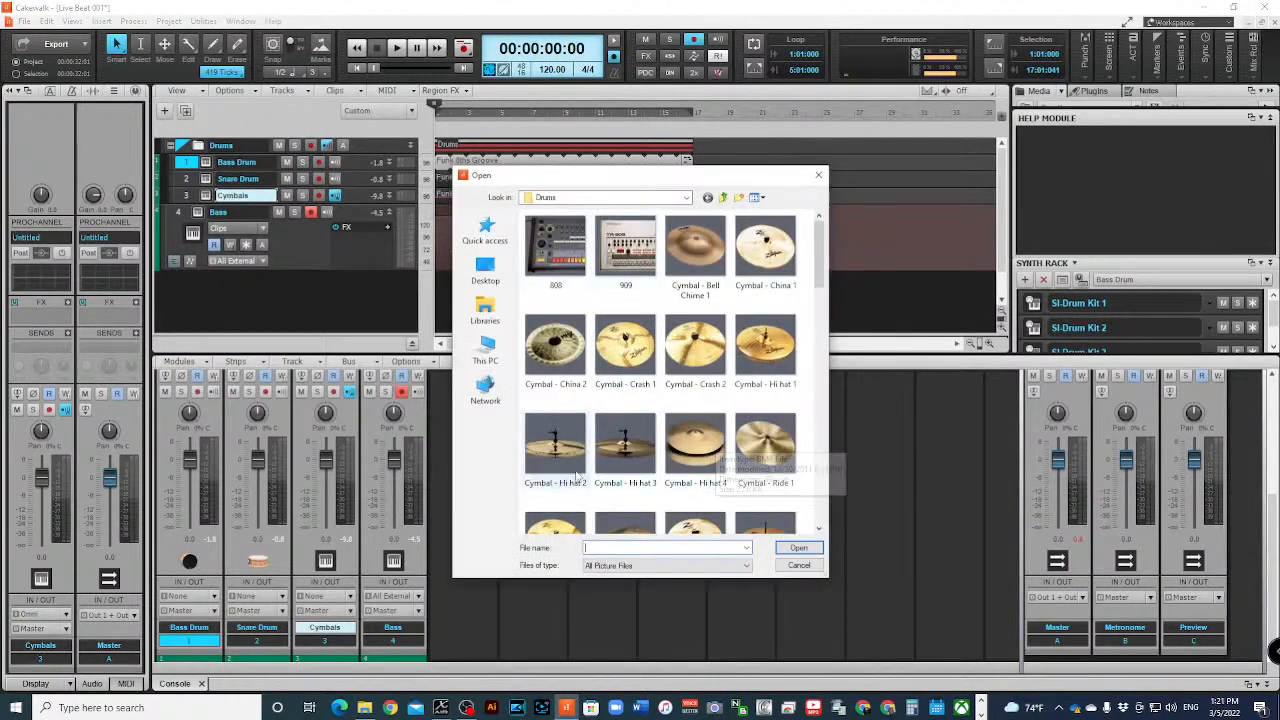
click(548, 438)
click(798, 548)
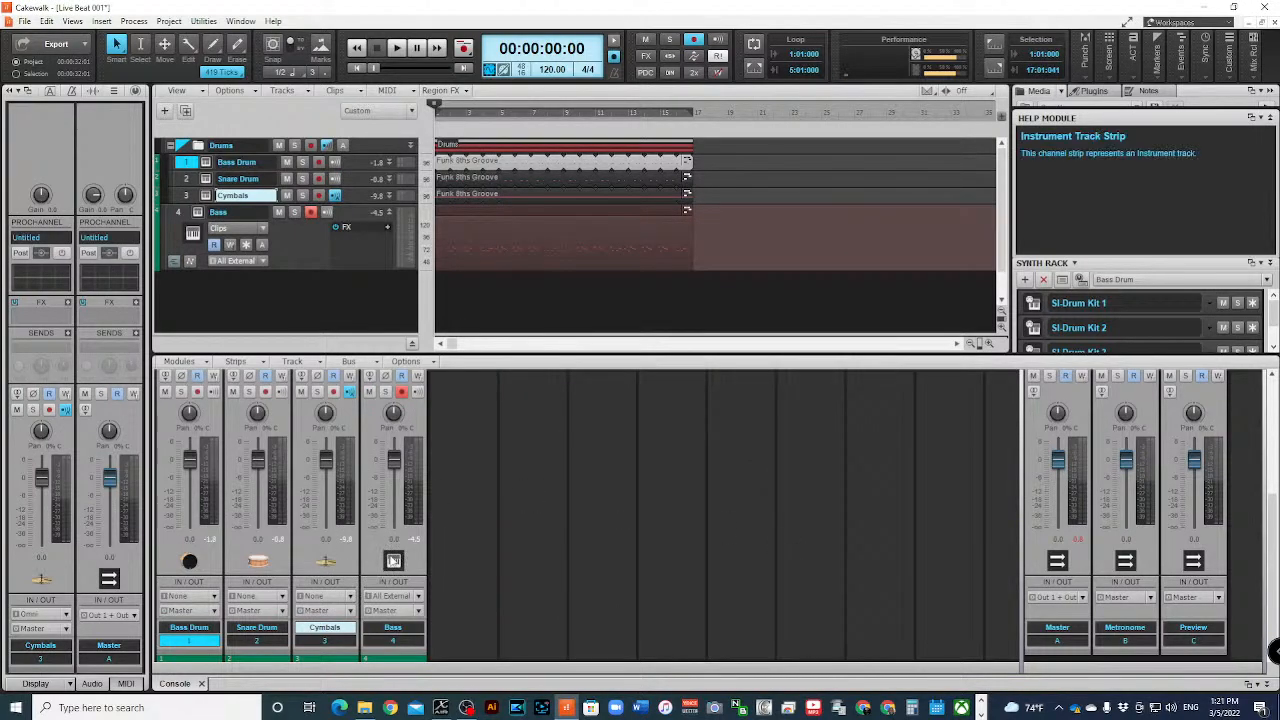
- Set the icon on the Bass console strip to Mustang 2A from the Bass icon folder
click(398, 560)
double_click(393, 560)
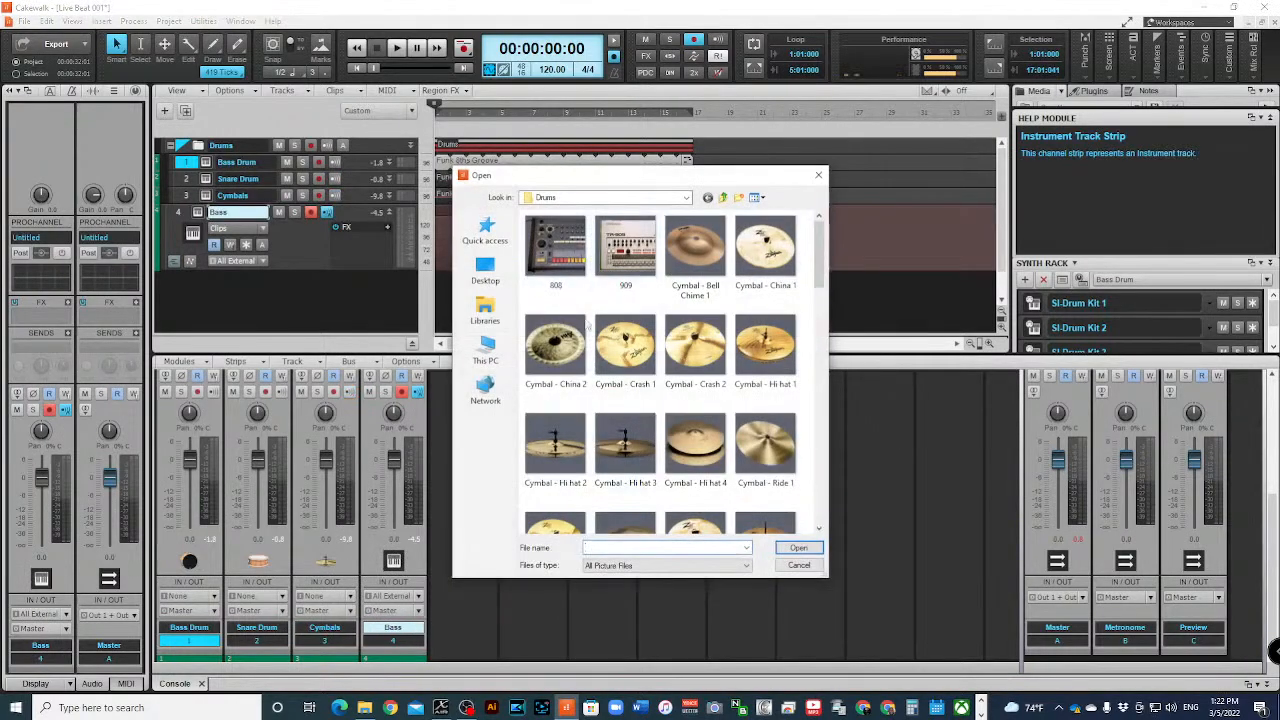
click(723, 198)
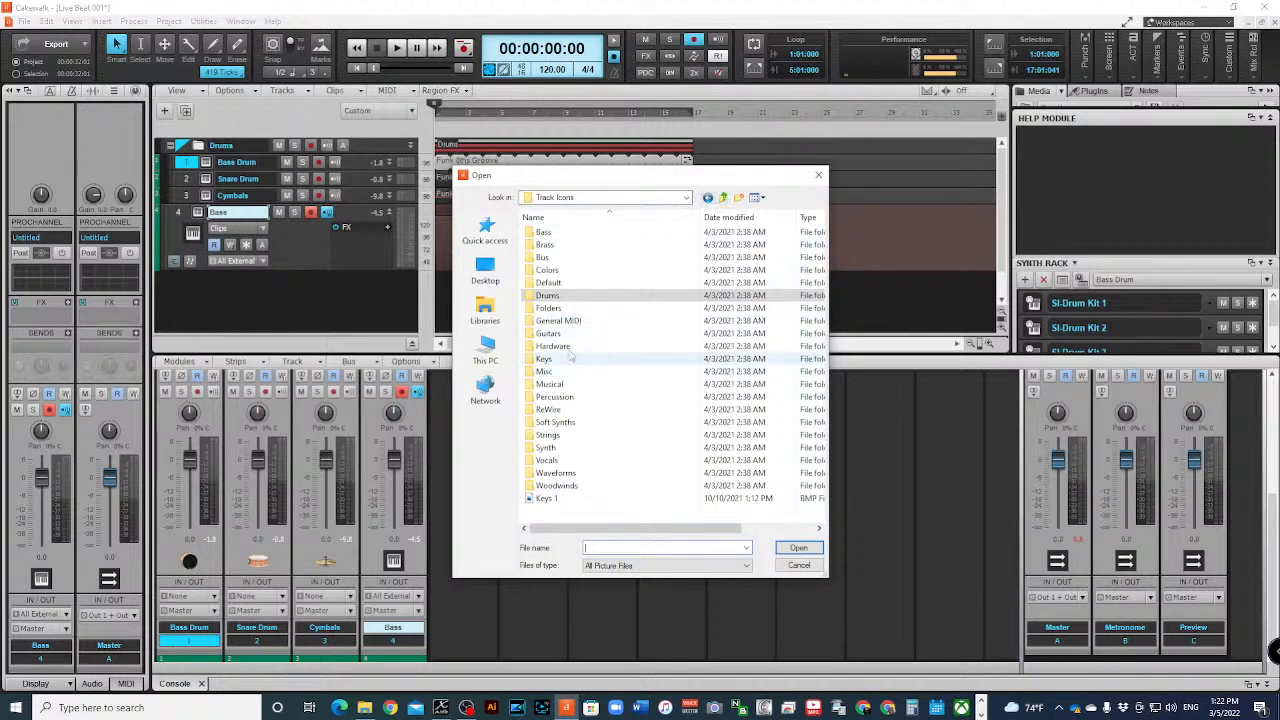
double_click(545, 232)
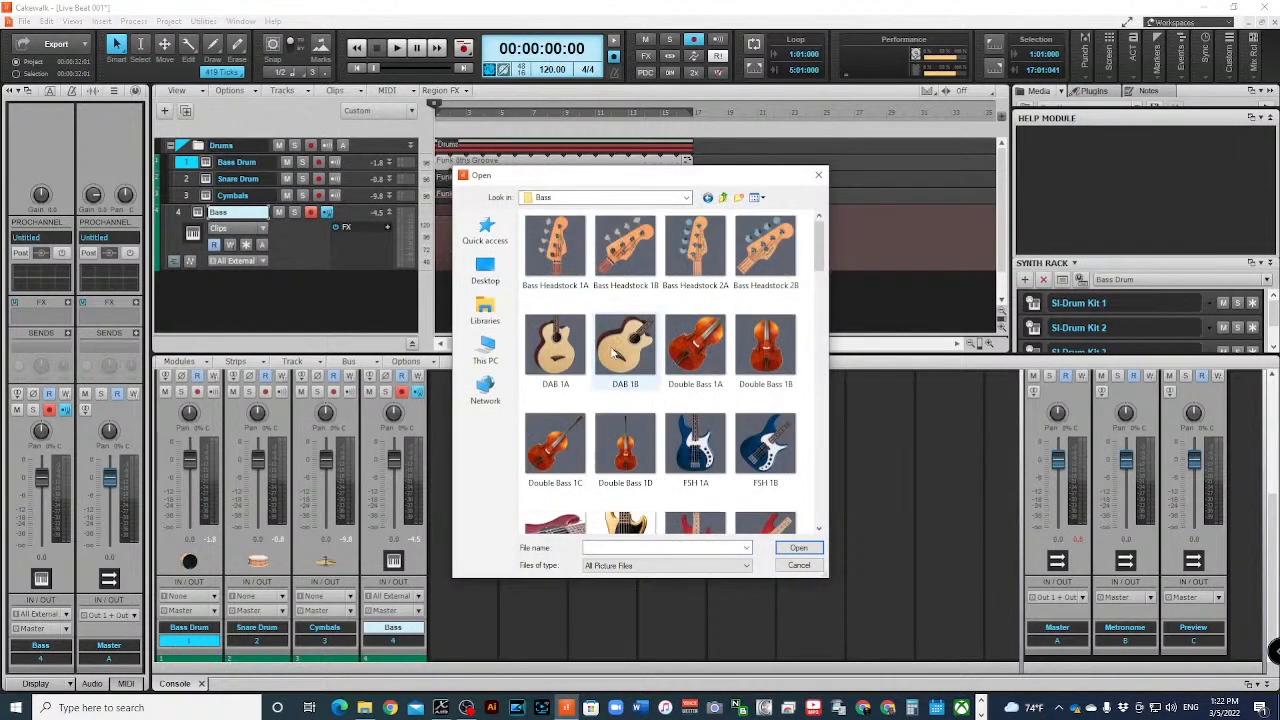
scroll(625, 390, down, 5)
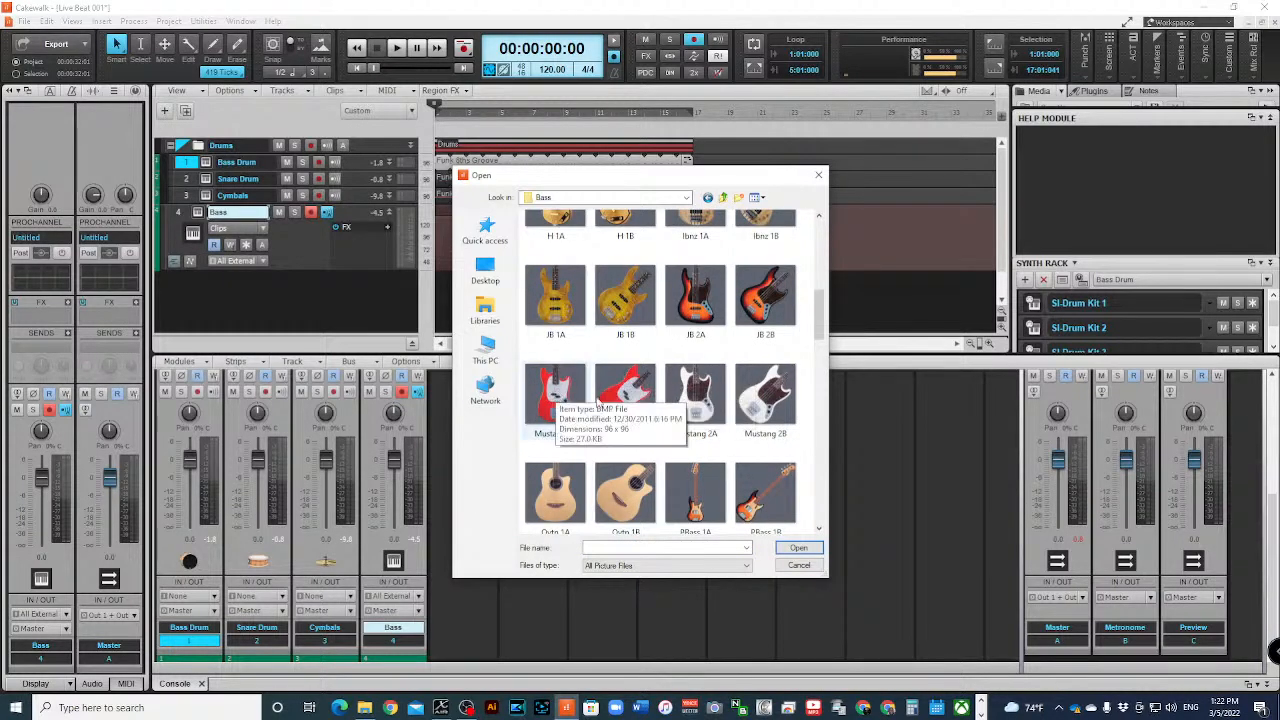
click(695, 395)
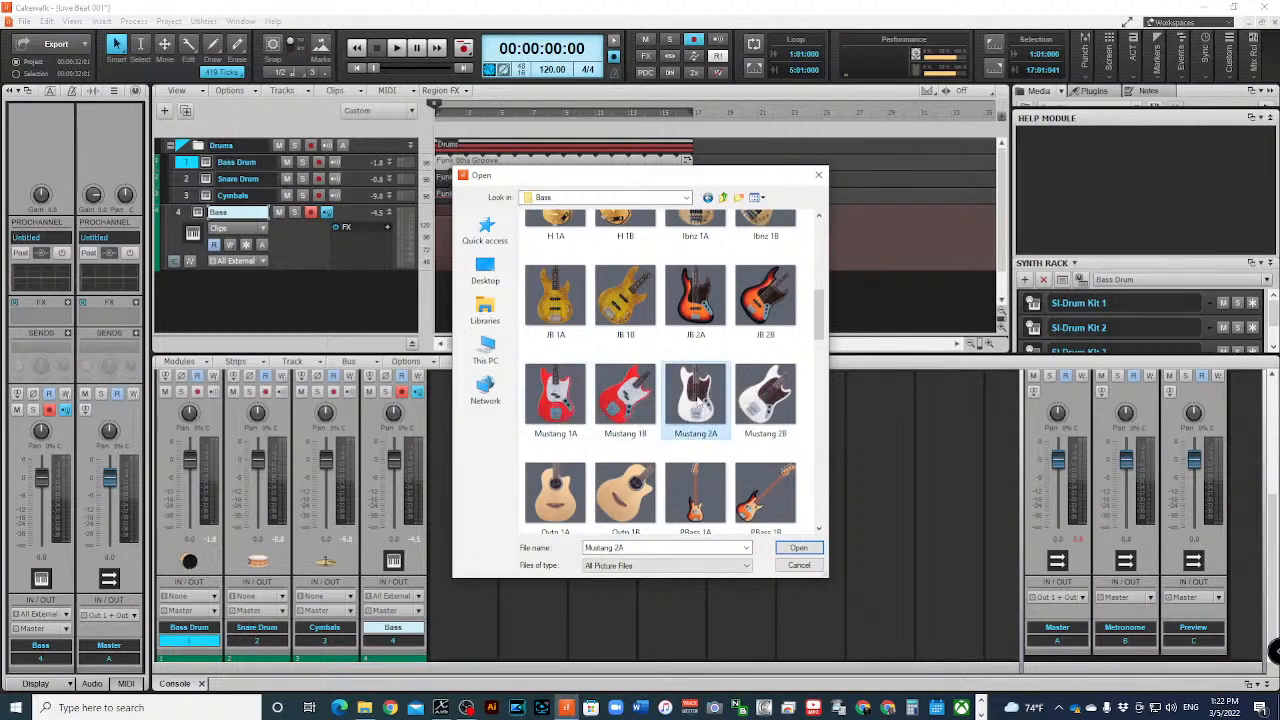
click(796, 549)
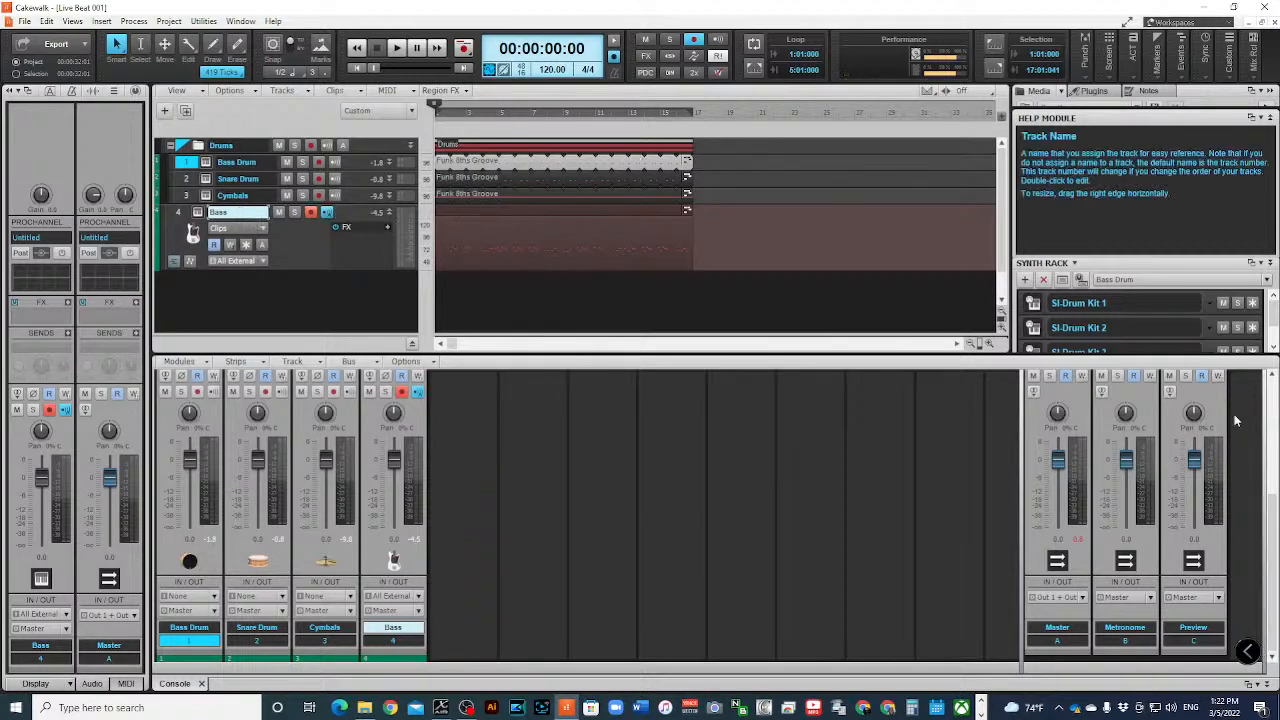
- Collapse the Drums folder and minimize the Bass track strip
click(171, 146)
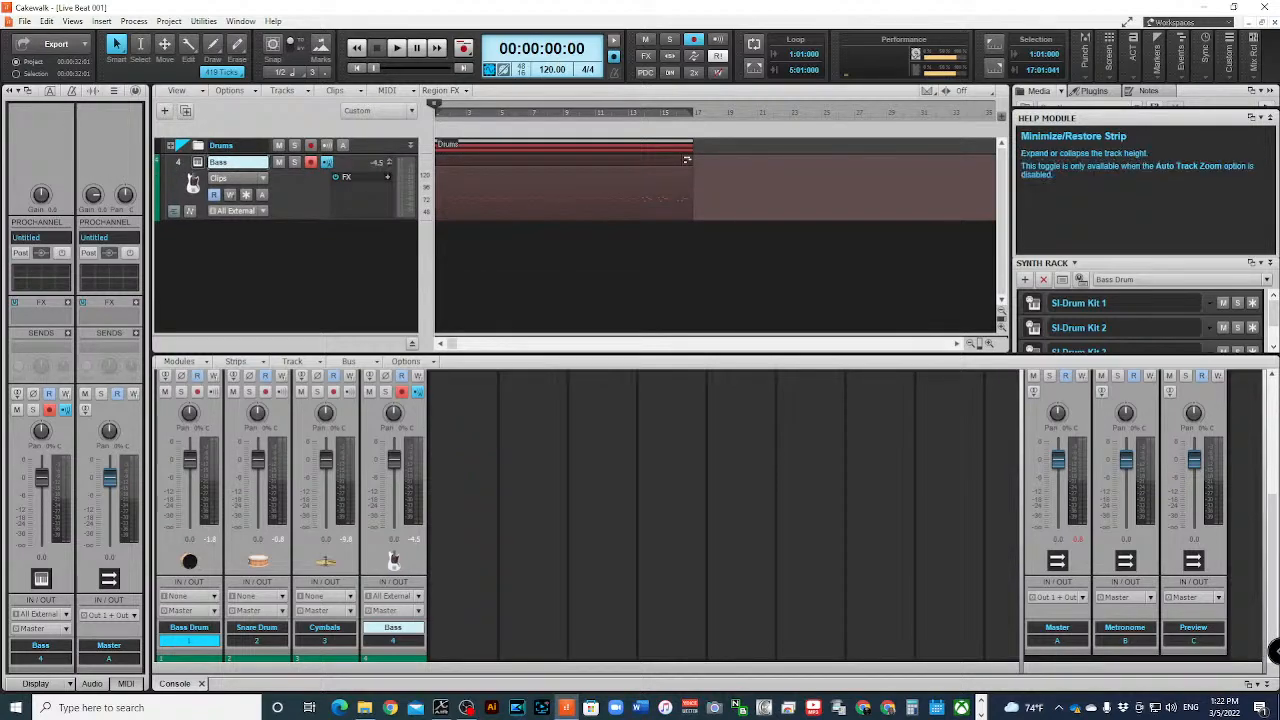
click(388, 162)
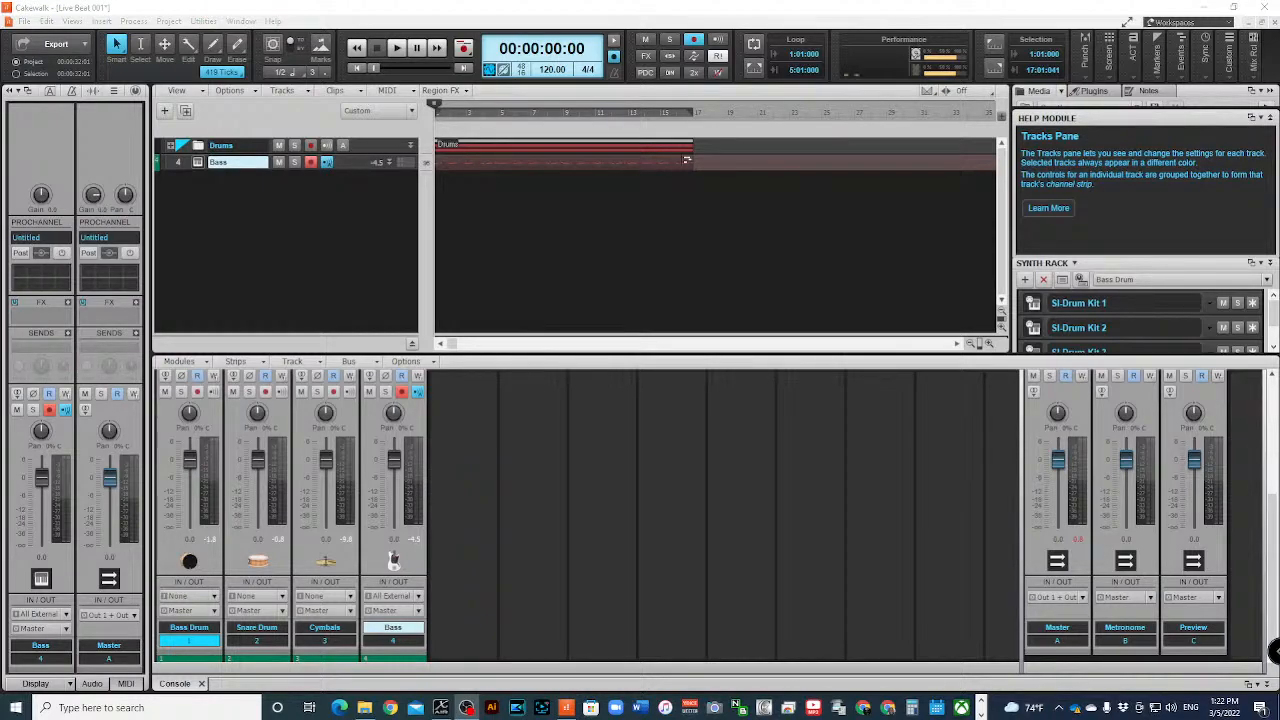
click(293, 298)
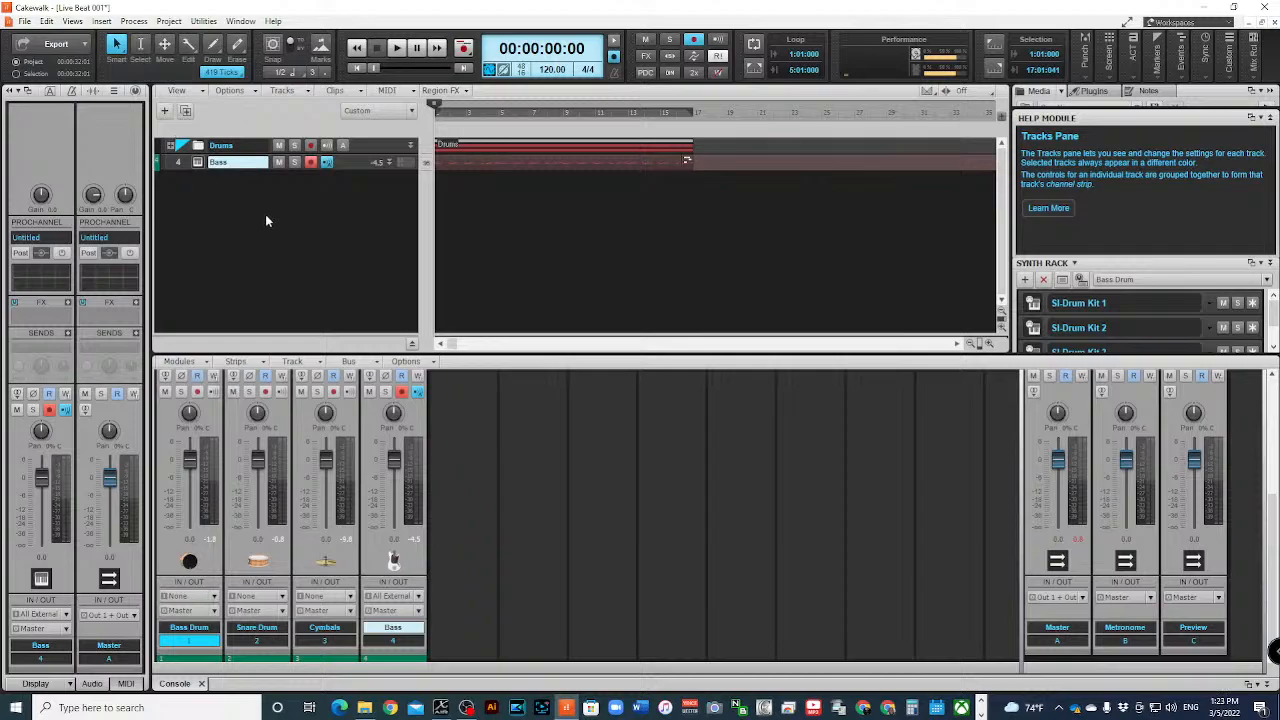
right_click(220, 196)
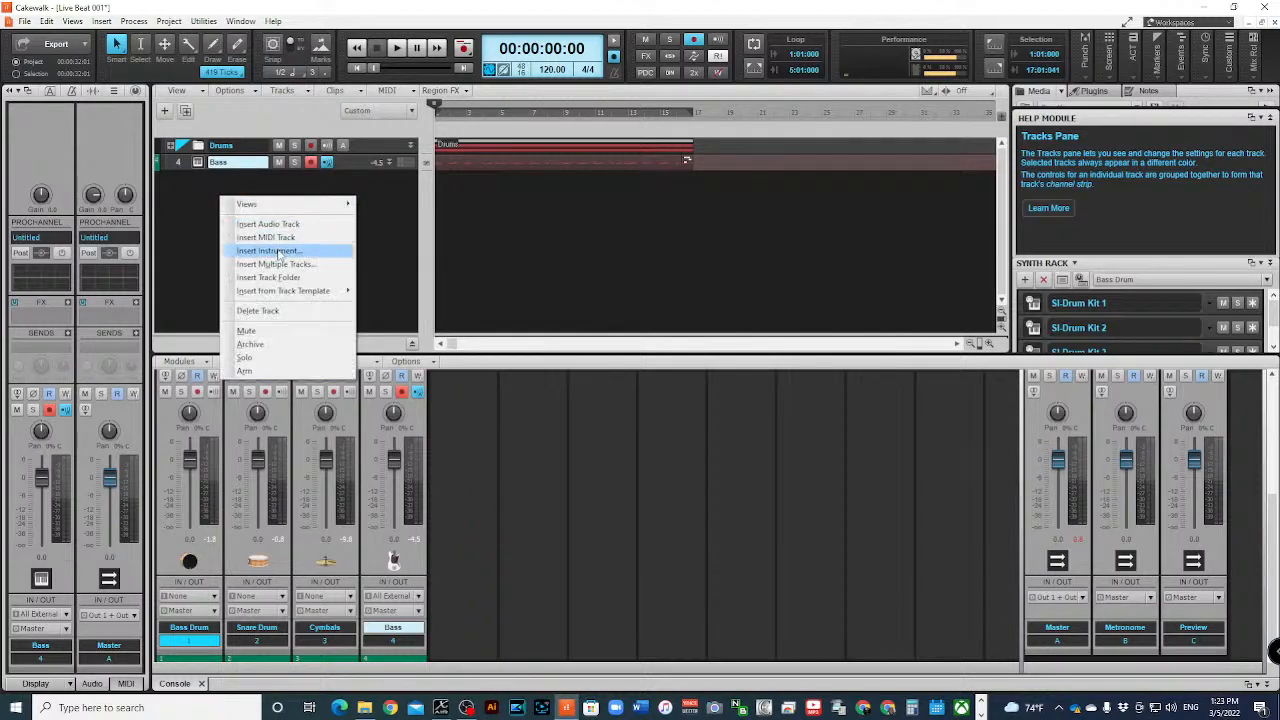
click(275, 250)
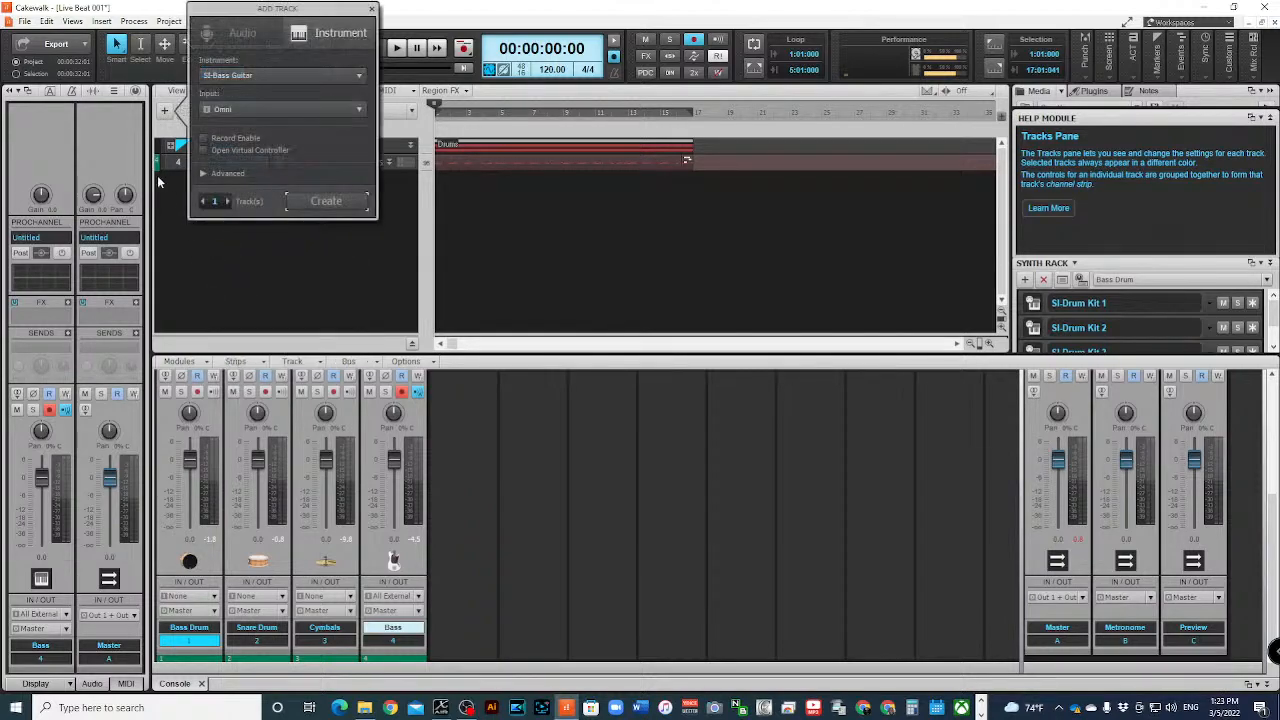
click(355, 78)
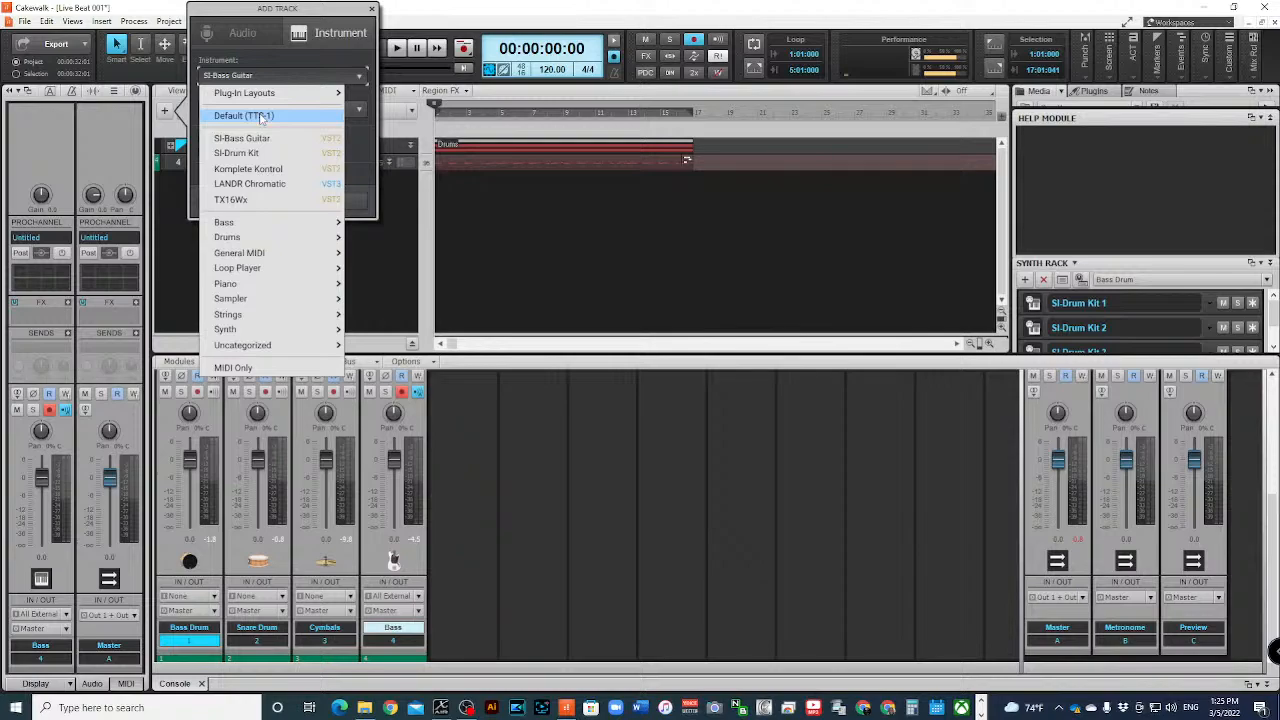
click(411, 266)
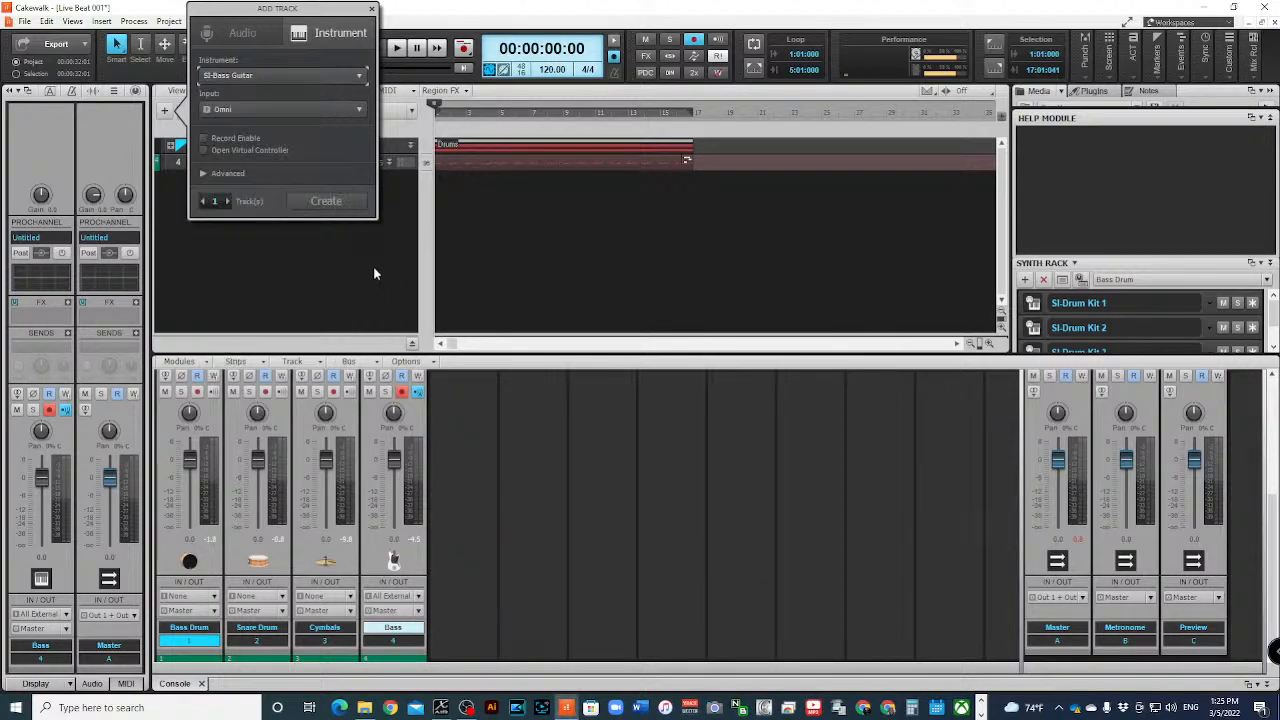
click(372, 9)
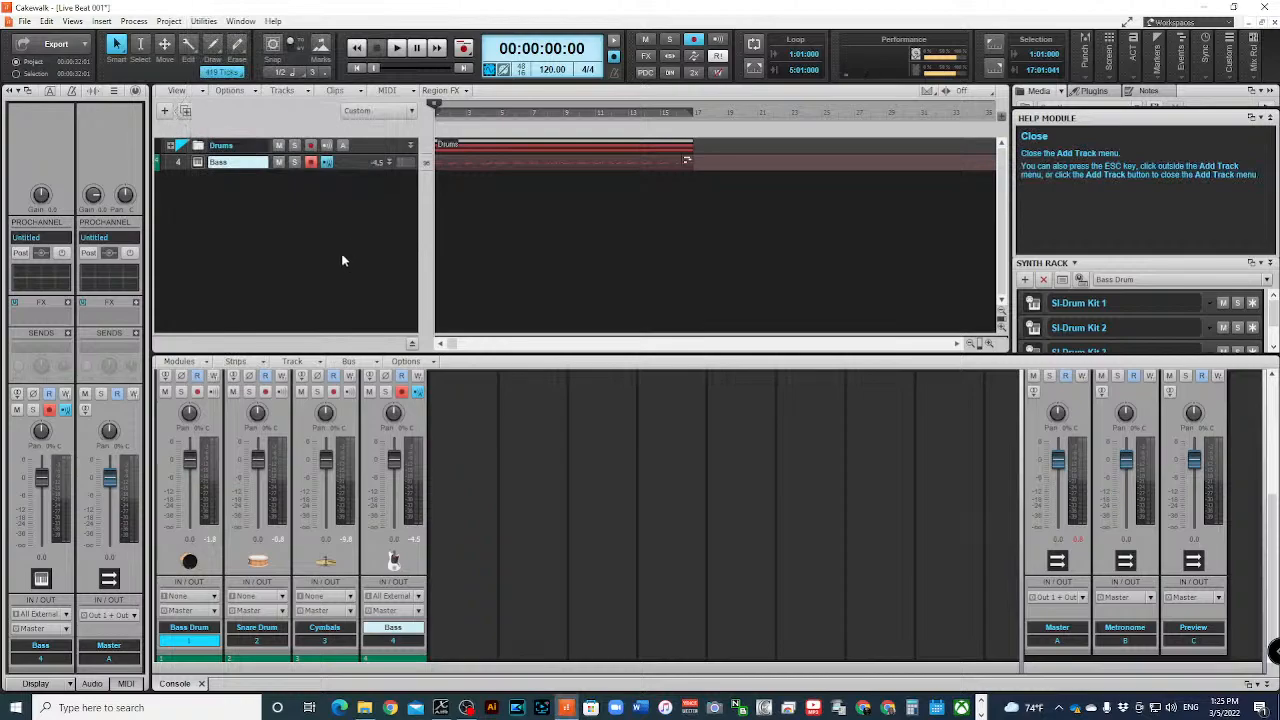
- Expand the Drums folder and collapse the Help Module to reveal the Media browser
click(170, 145)
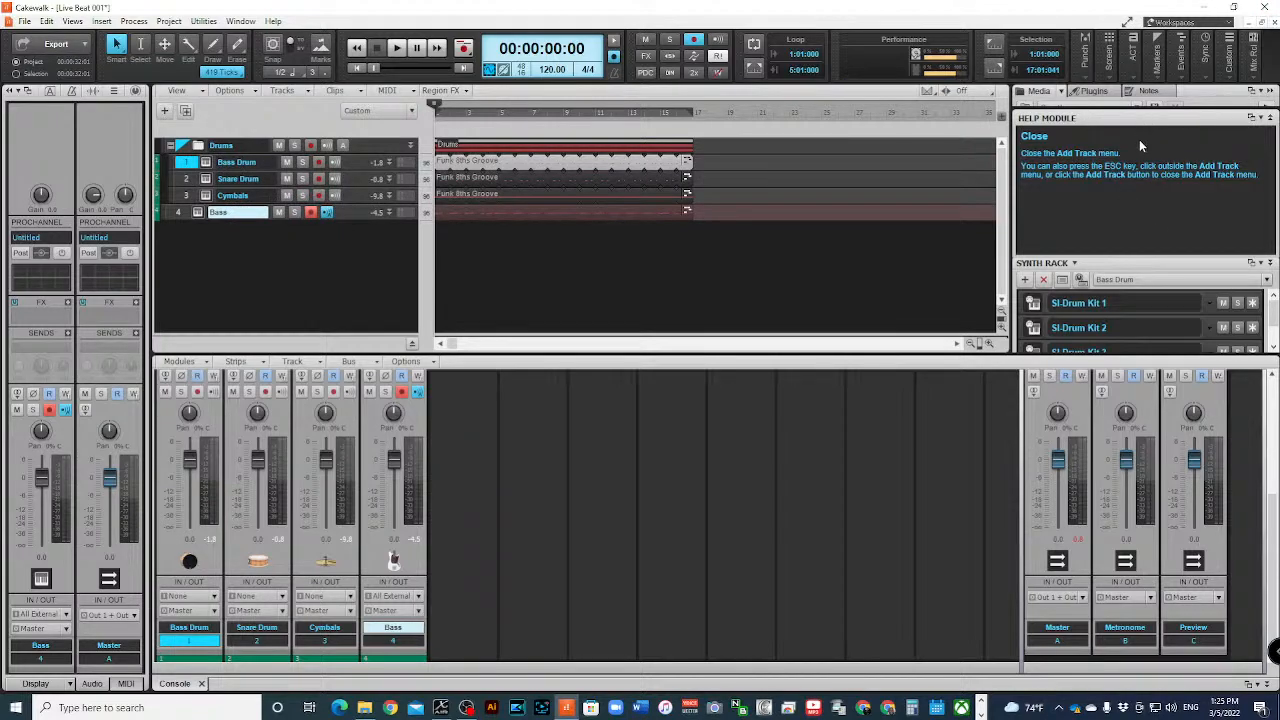
click(1042, 93)
click(1166, 188)
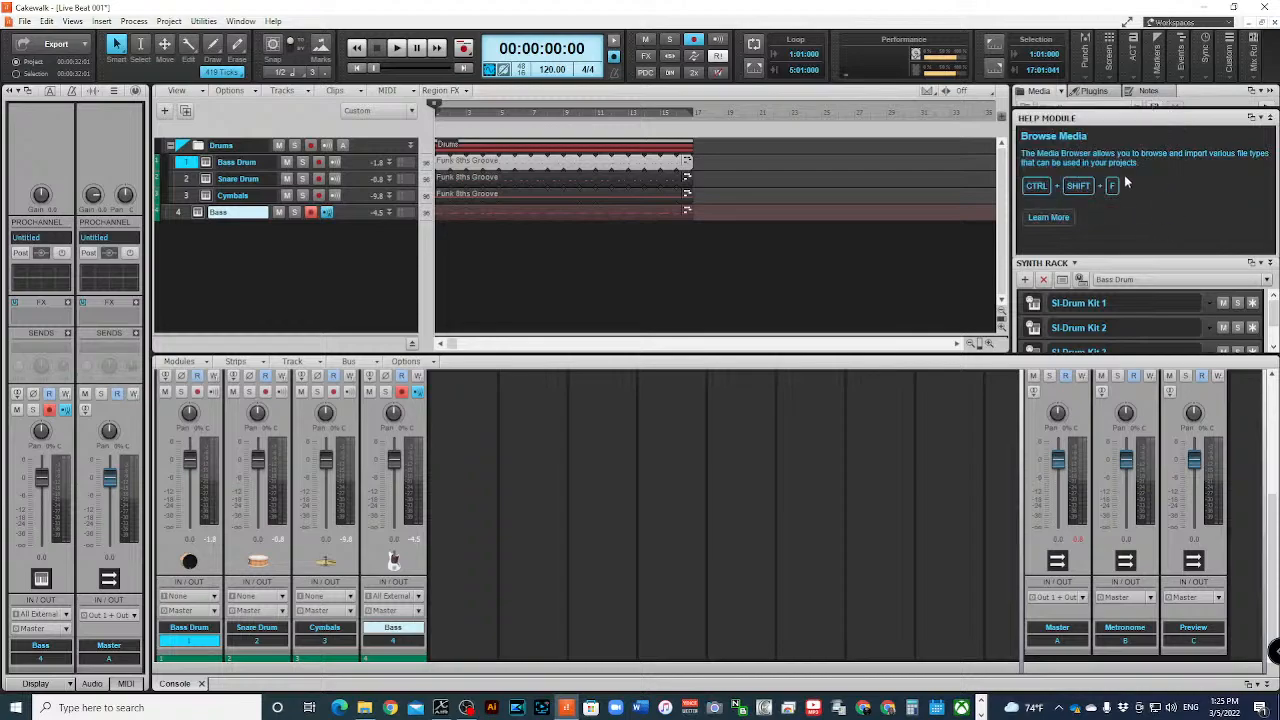
click(1261, 118)
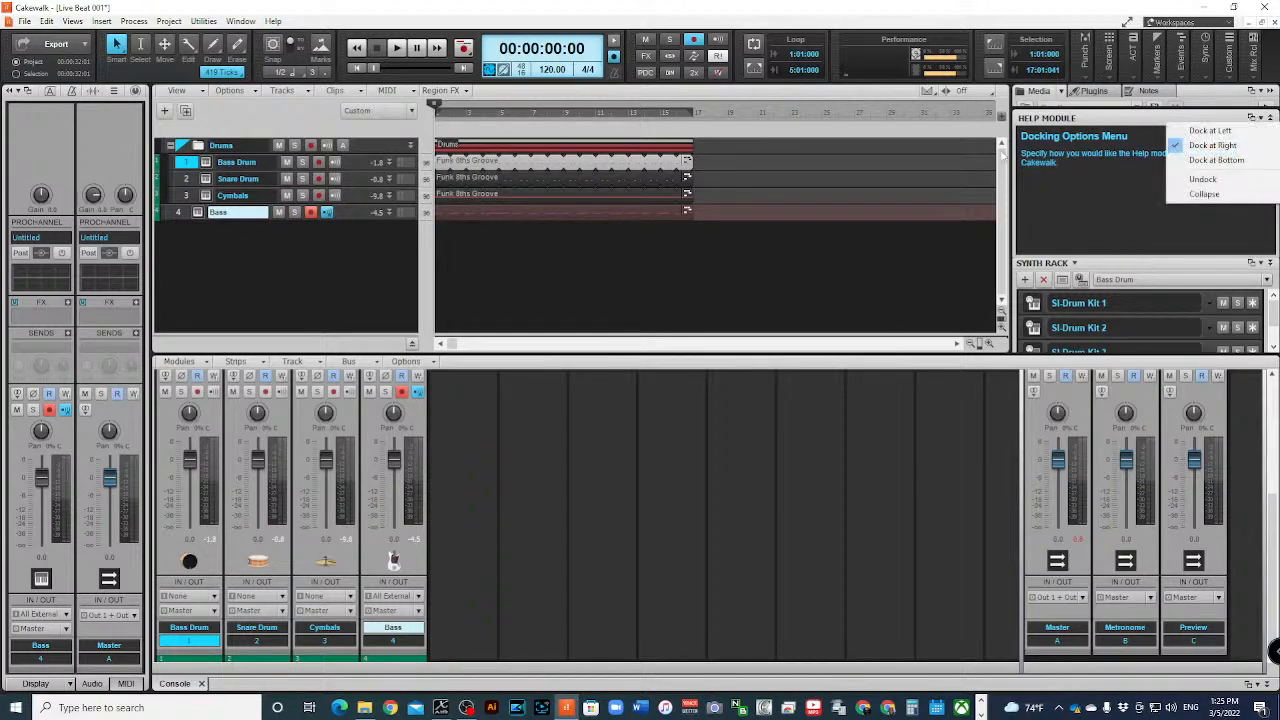
click(1204, 194)
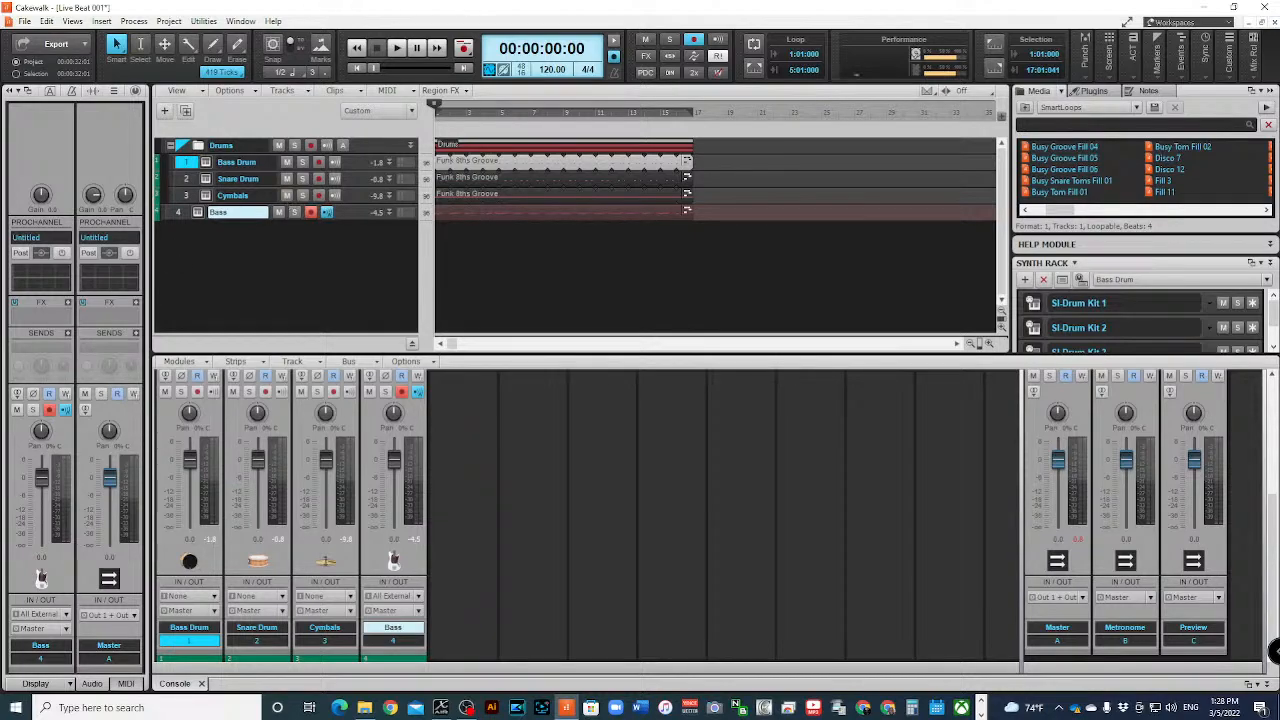
click(138, 20)
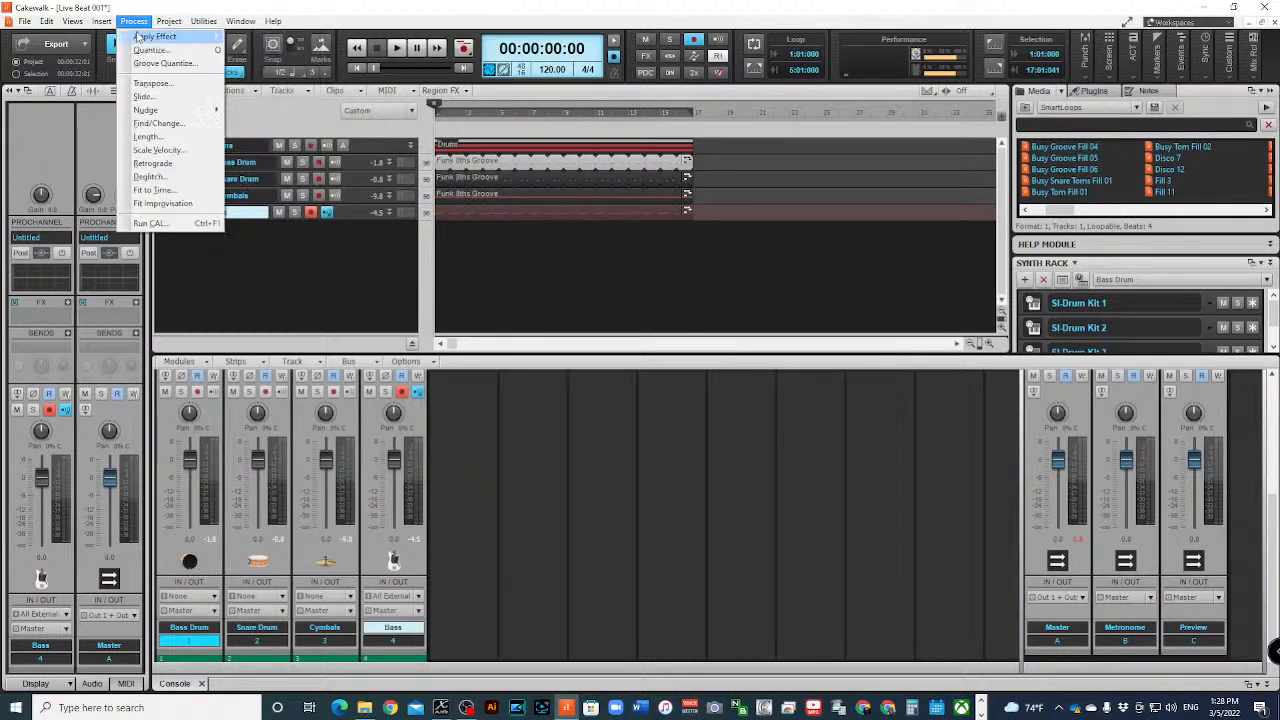
mouse_move(152, 37)
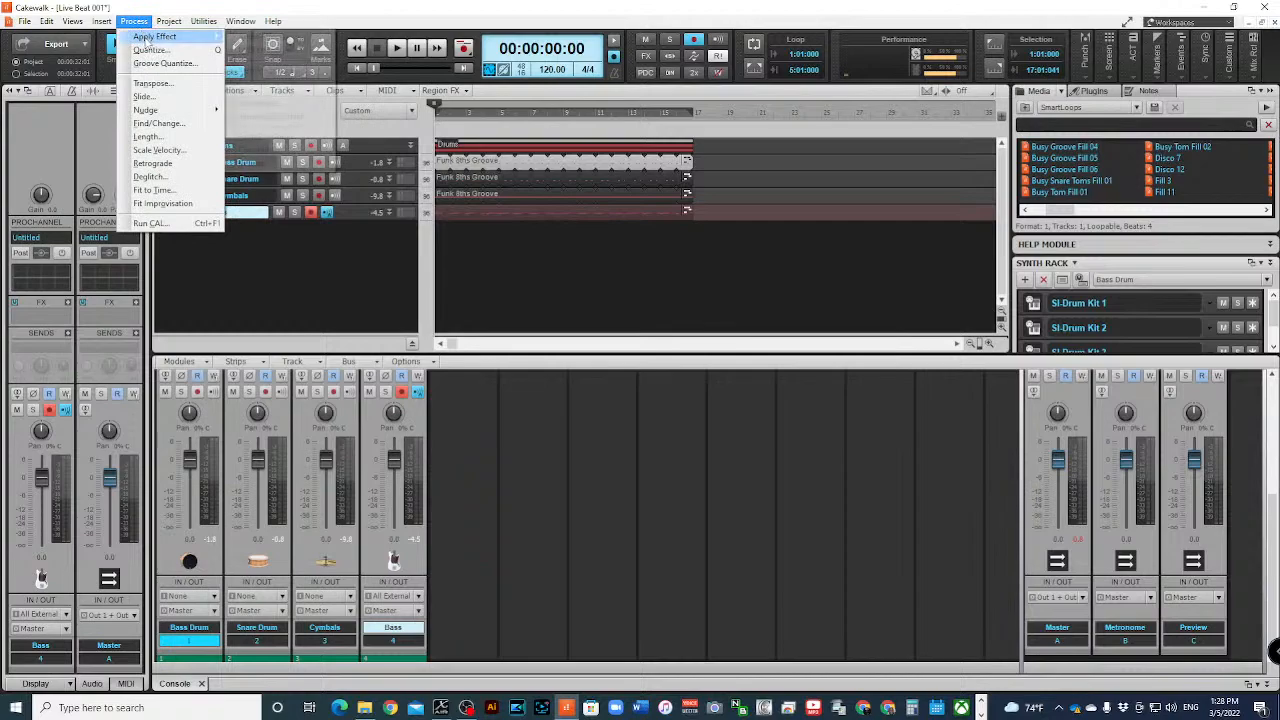
click(190, 86)
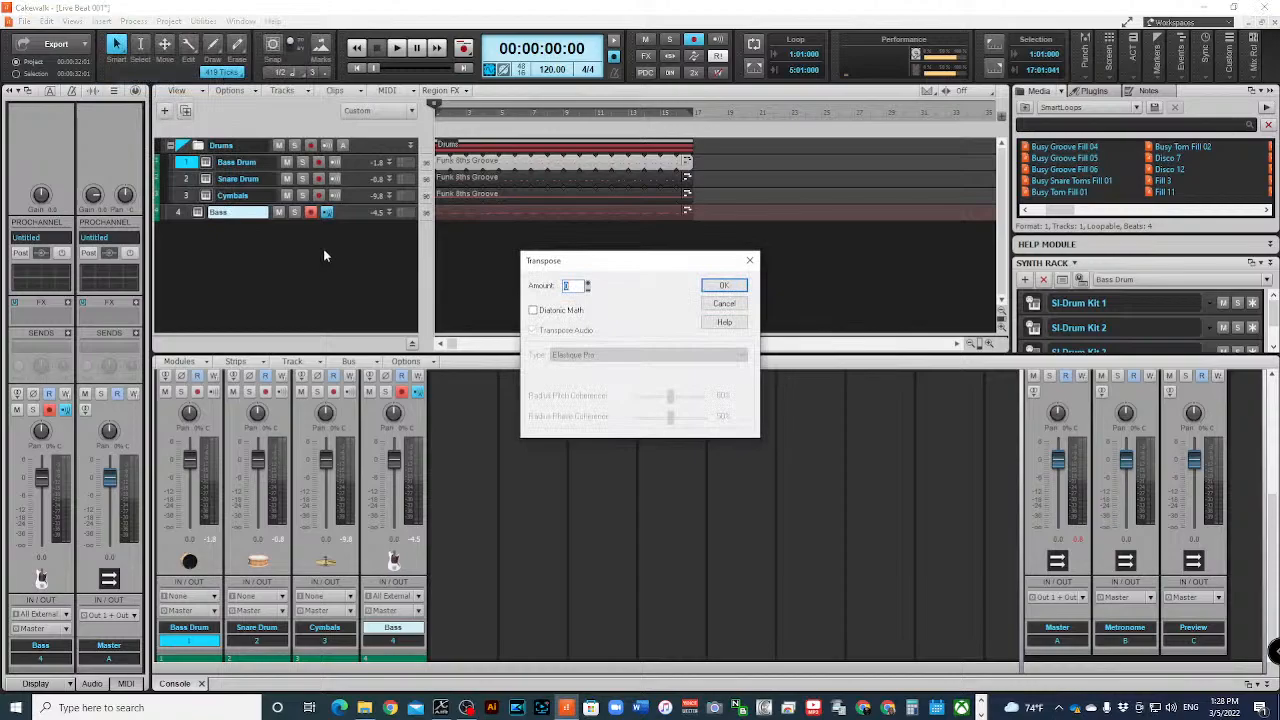
click(725, 305)
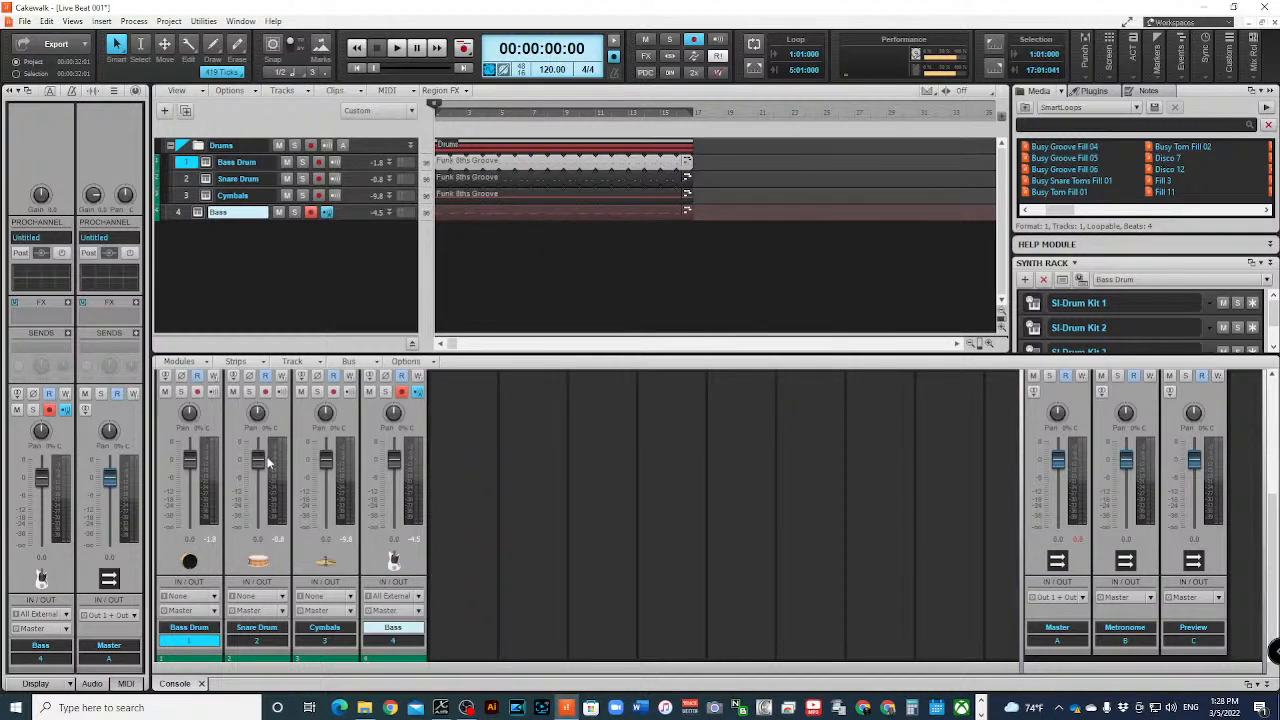
mouse_move(259, 456)
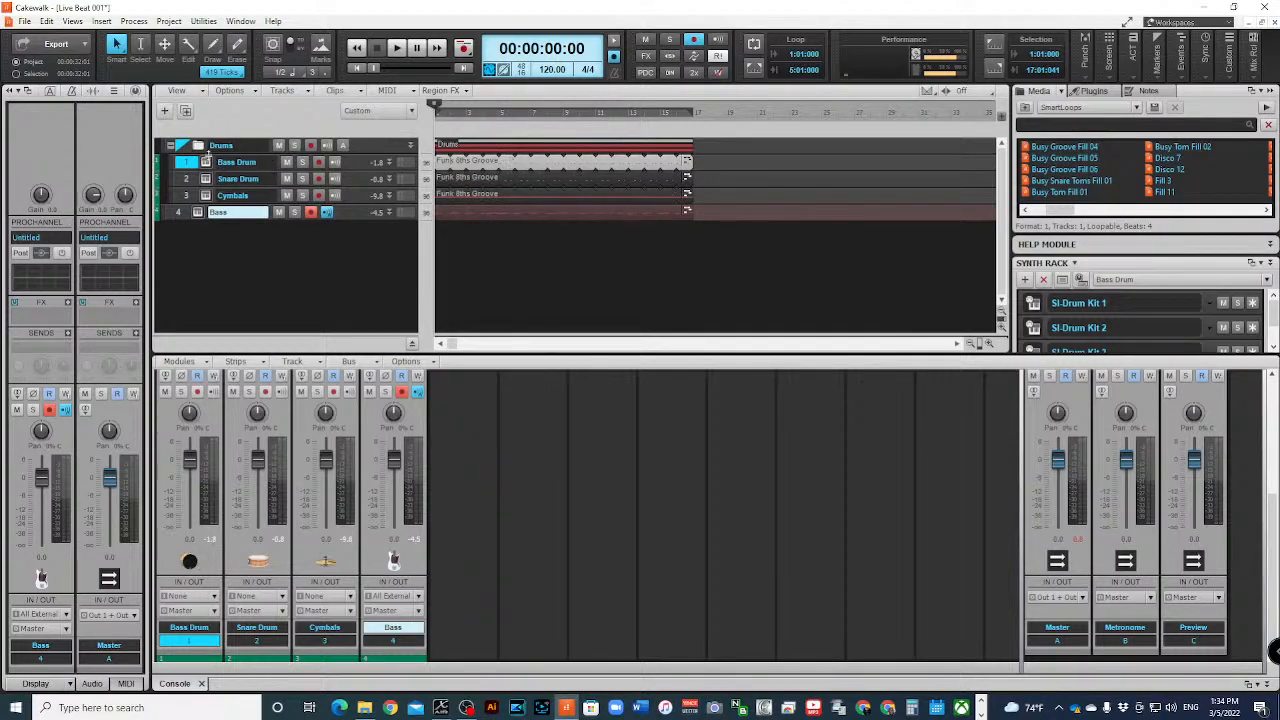
- Collapse the Drums folder and show the Arranger track with snap to grid turned on
click(172, 146)
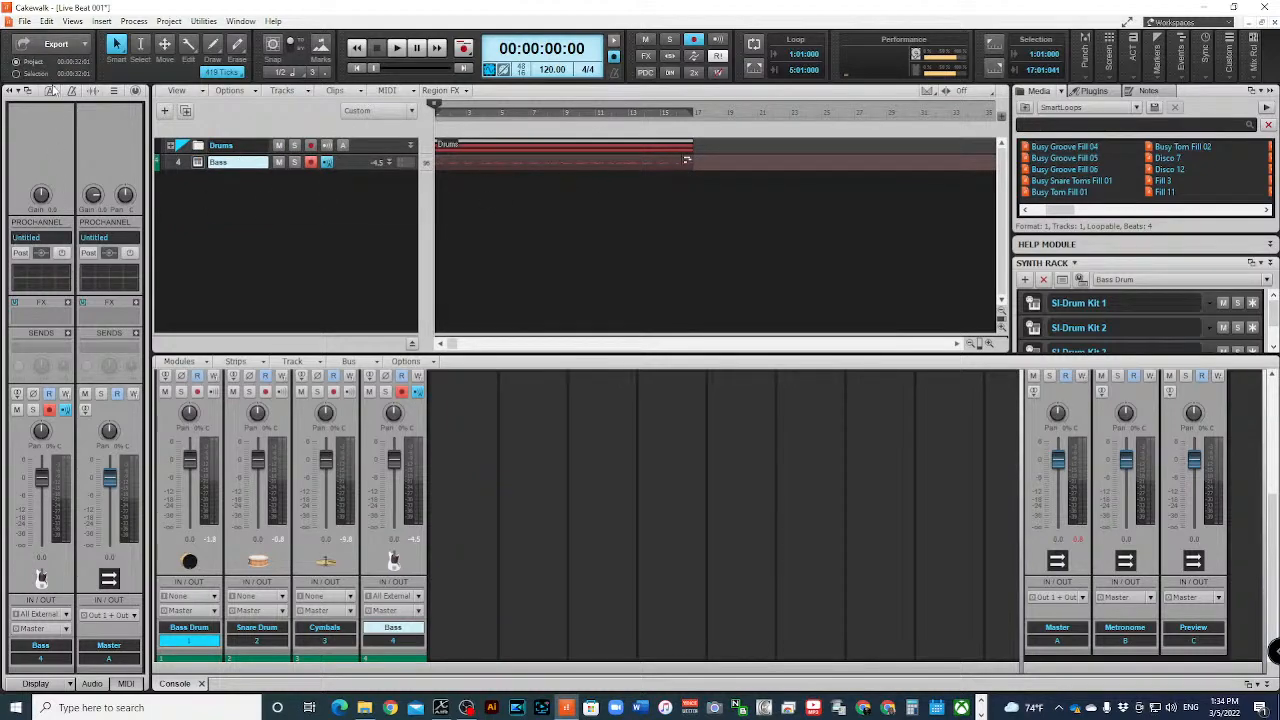
click(50, 92)
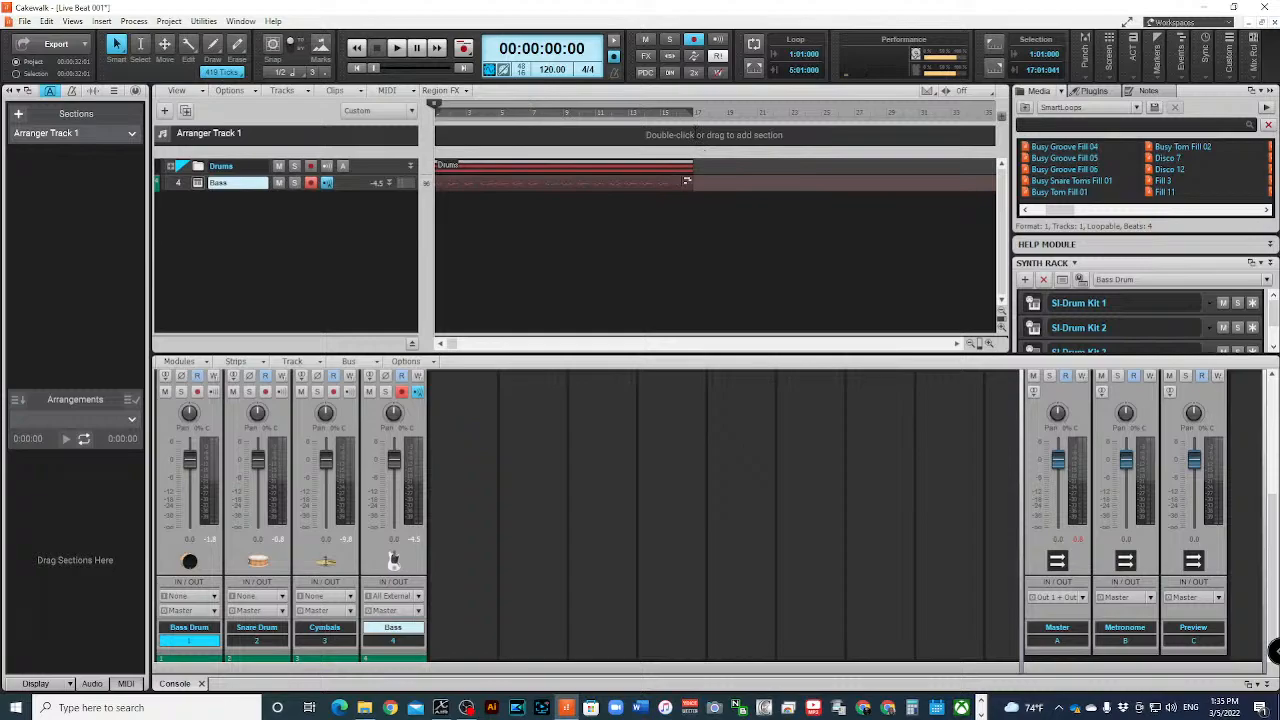
click(272, 44)
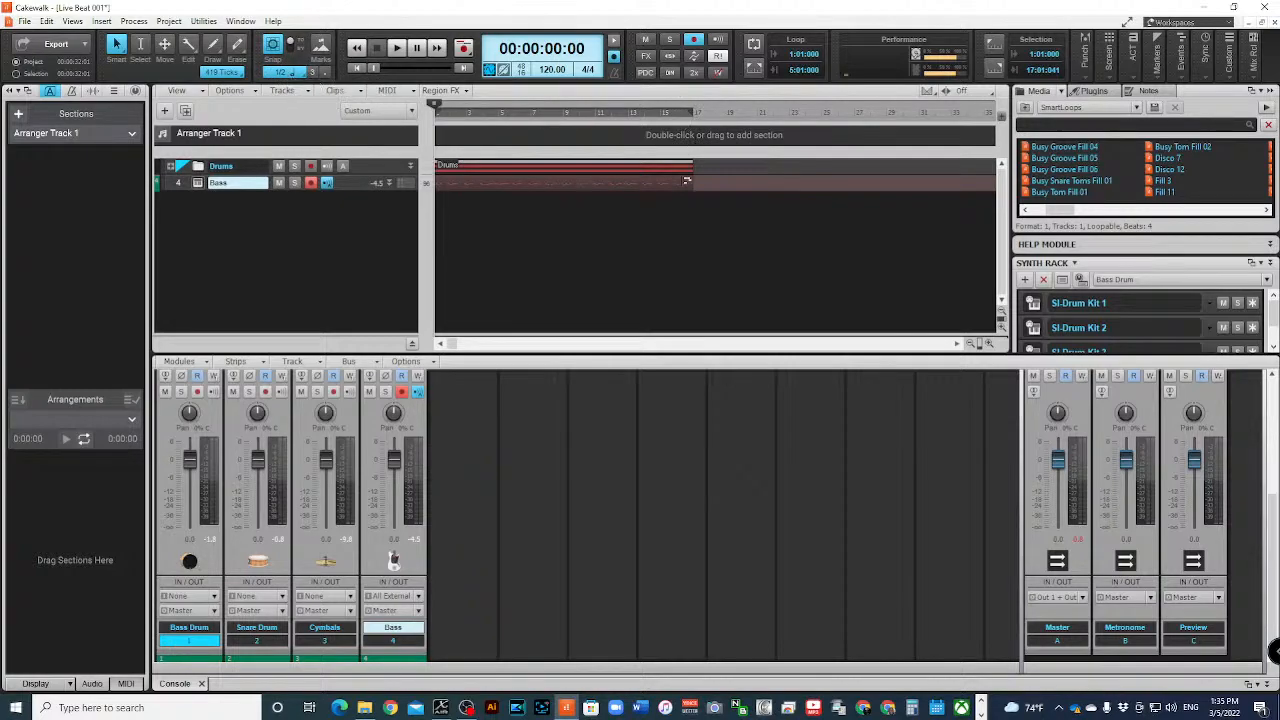
- Move the playhead to the end of the project and switch the transport time display to measures, beats and ticks
key(ctrl+End)
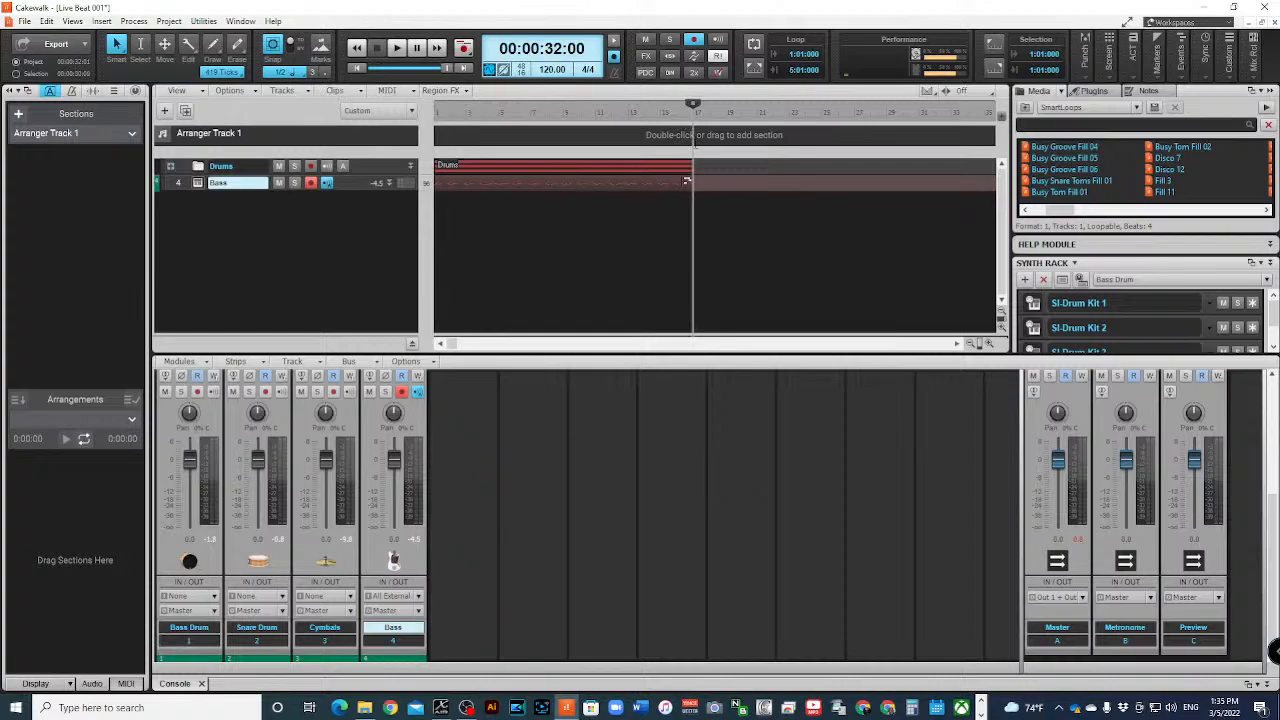
click(687, 181)
click(564, 56)
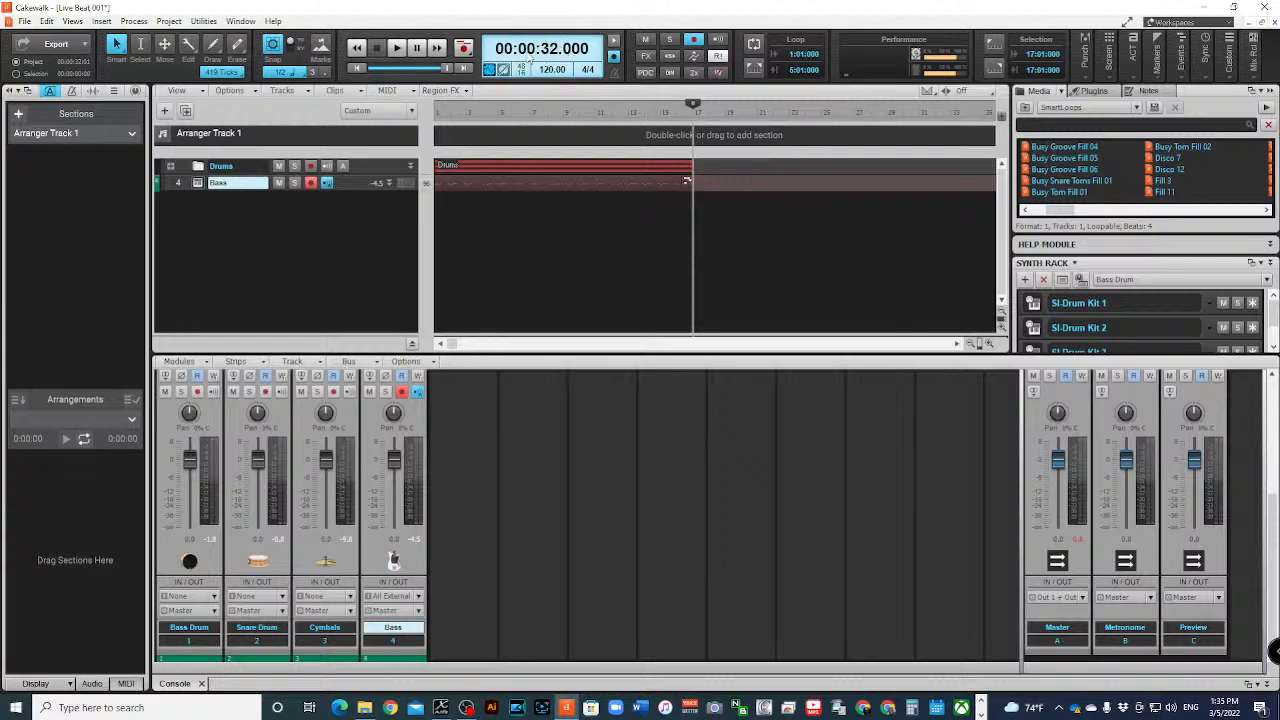
click(564, 56)
click(564, 56)
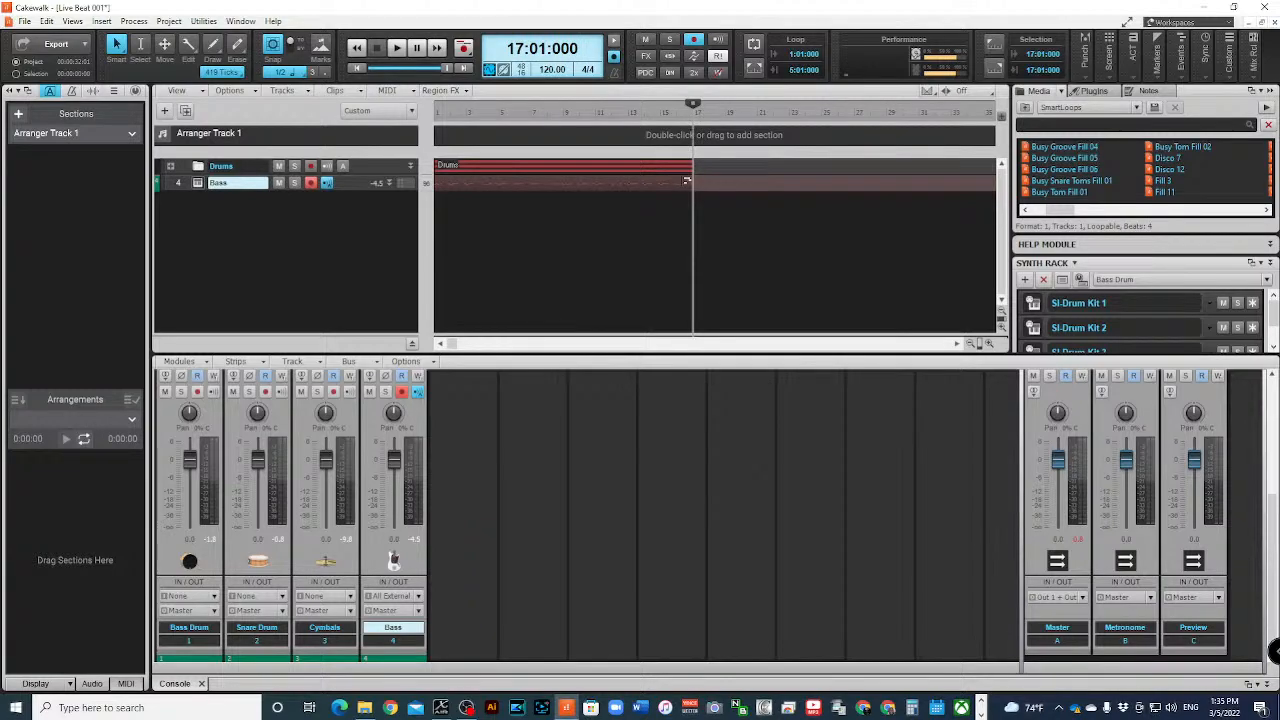
- Create an arranger section spanning bars 1 to 17 and rename it Chorus
drag(692, 140, 420, 140)
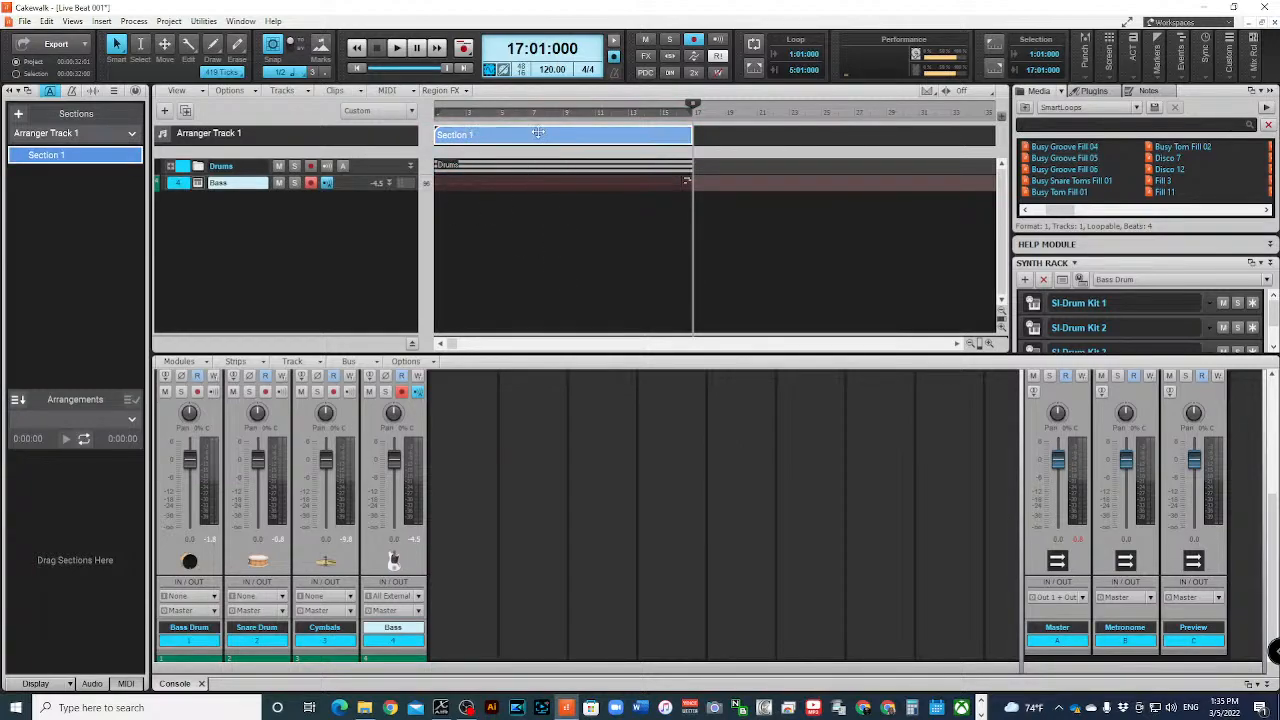
click(133, 155)
click(201, 261)
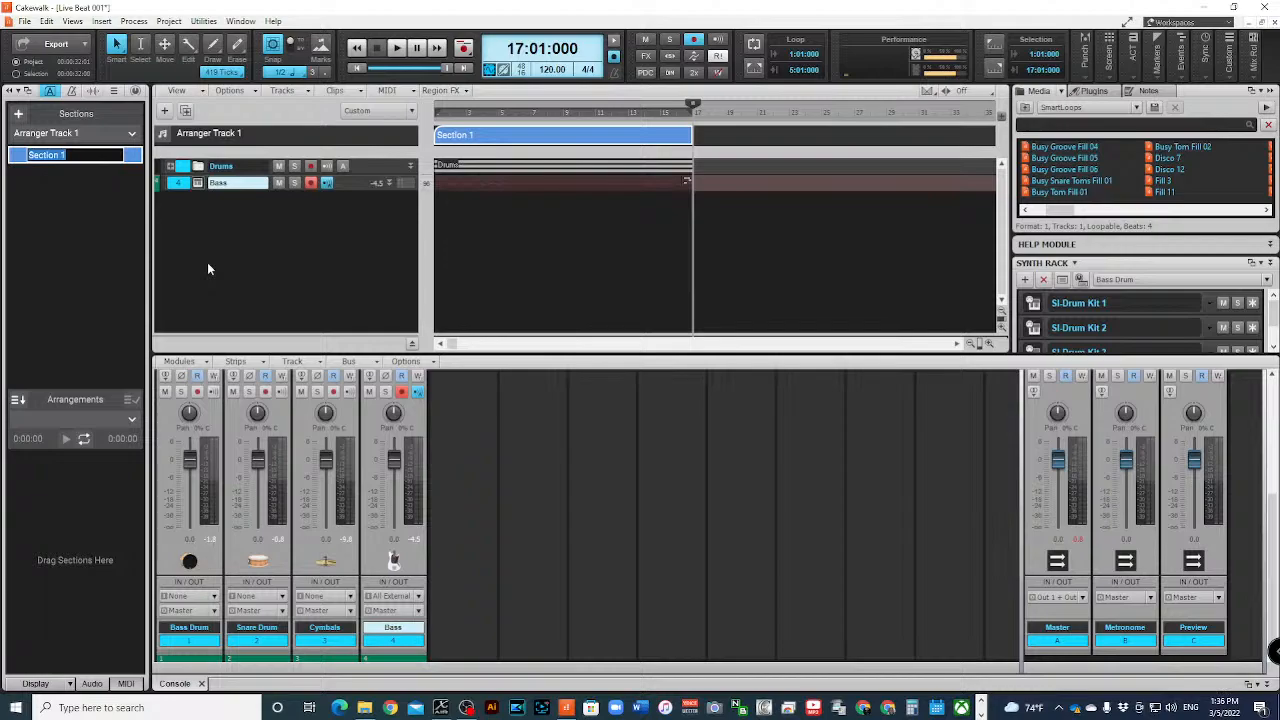
text(Chorus)
key(Return)
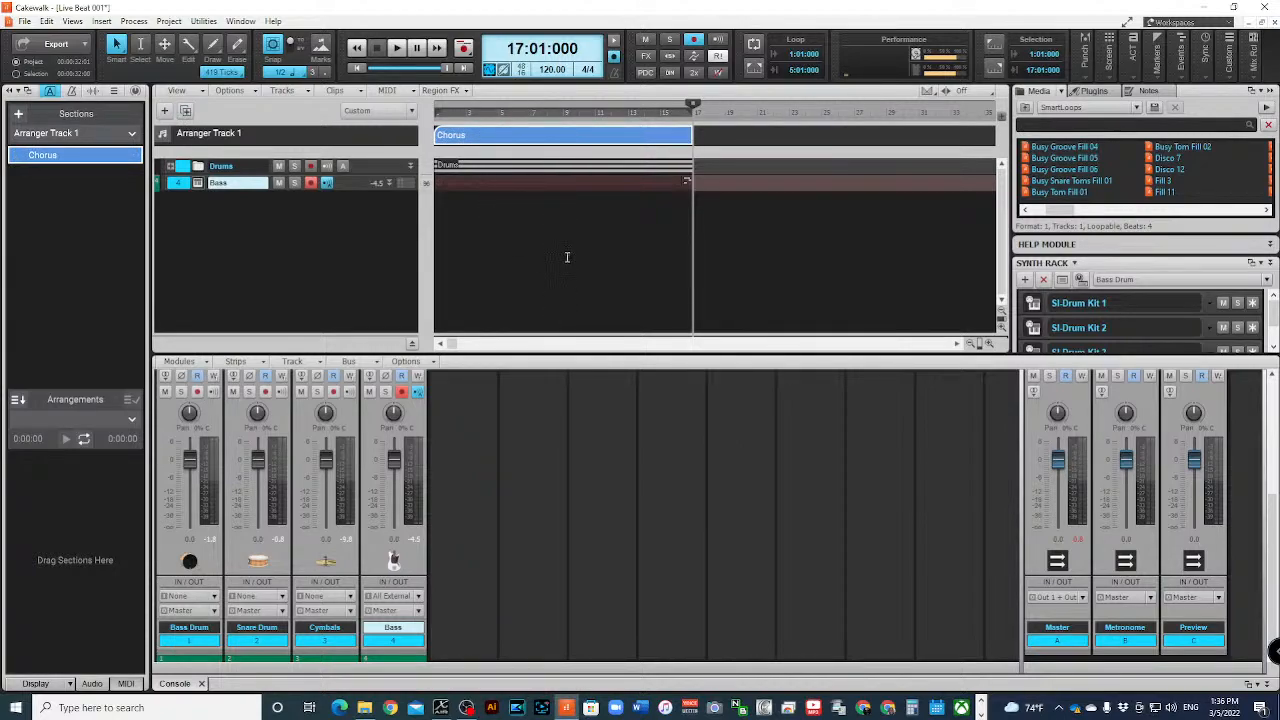
- Copy the Chorus section with its clips twice, placing the copies at bars 17 and 33
click(570, 132)
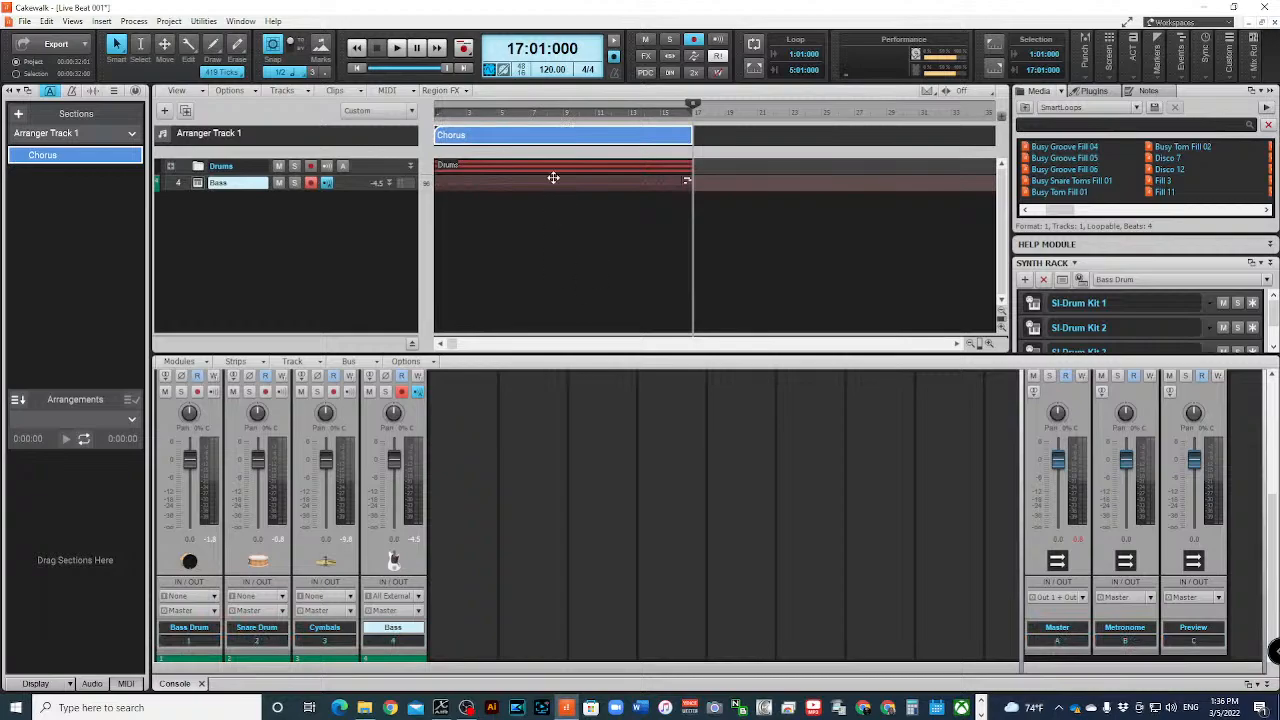
click(550, 136)
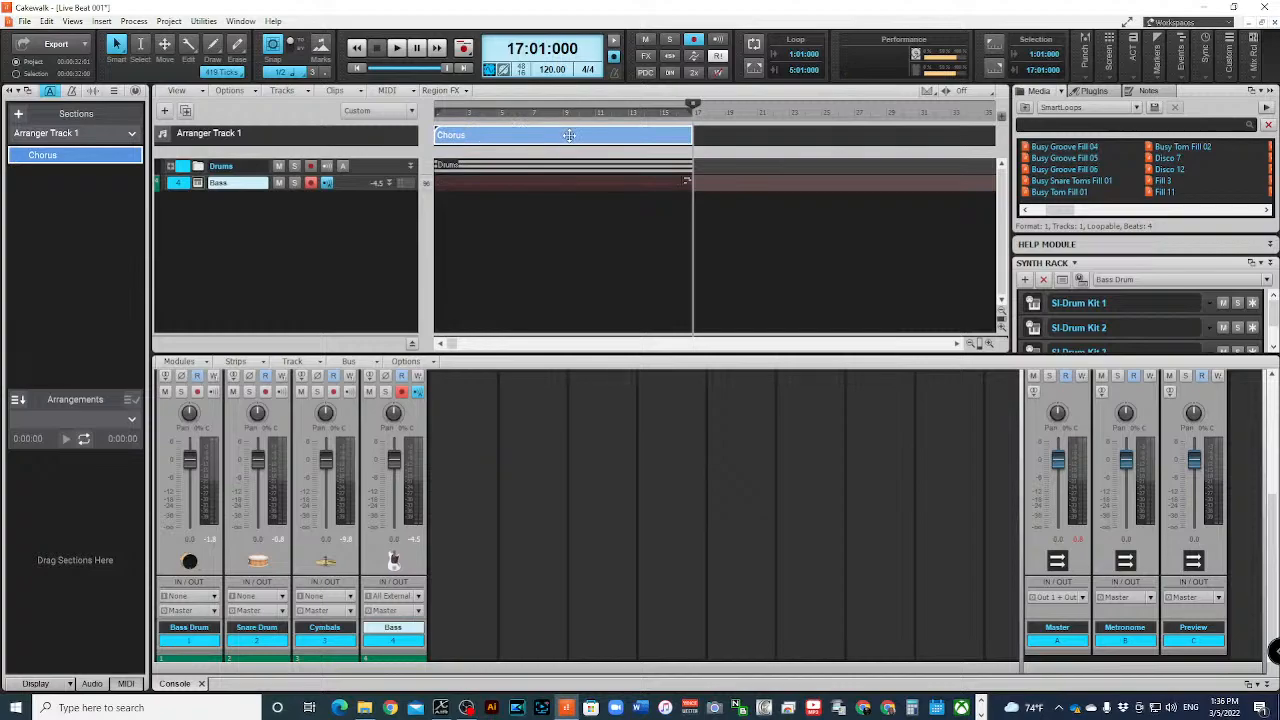
drag(535, 135, 694, 134)
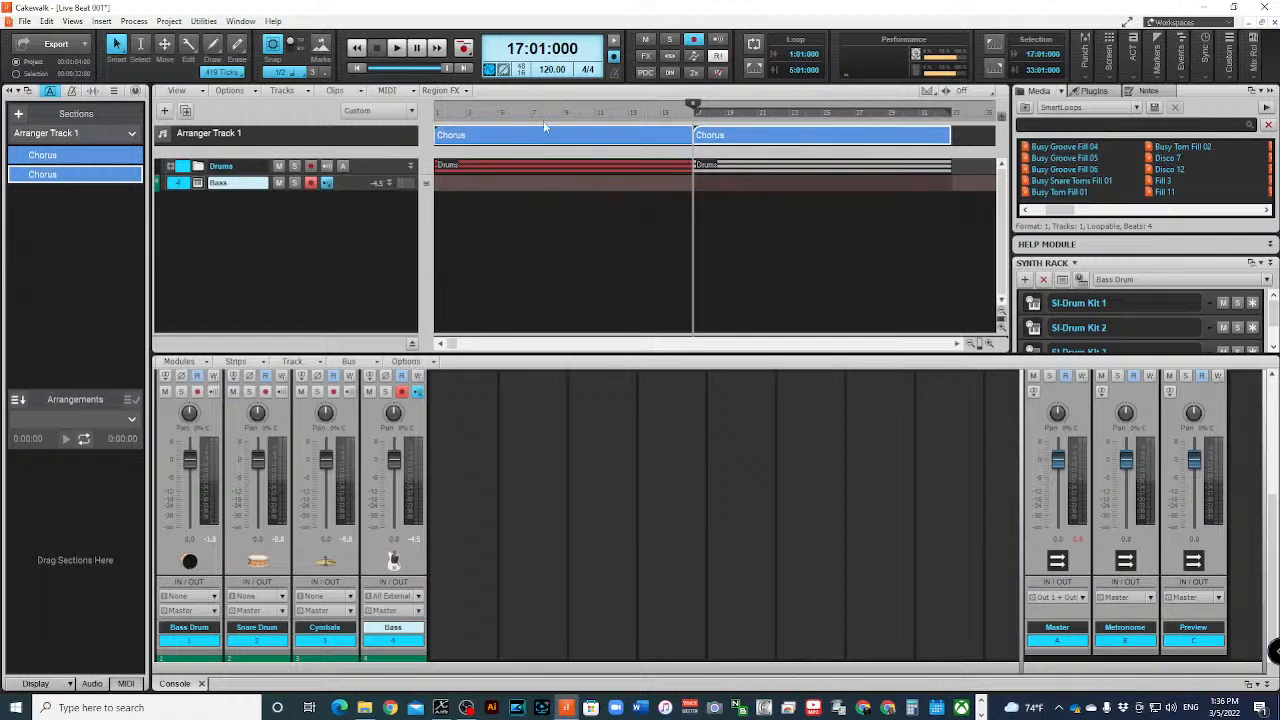
click(975, 343)
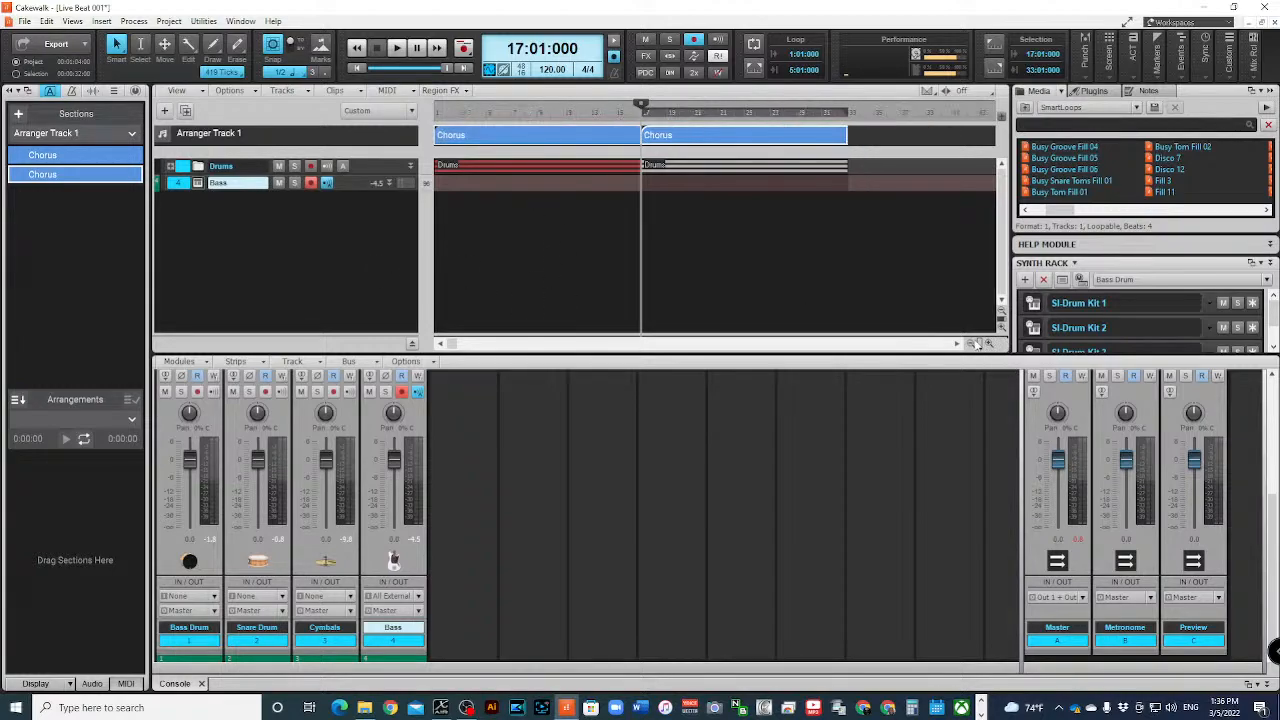
click(977, 343)
click(977, 343)
click(977, 343)
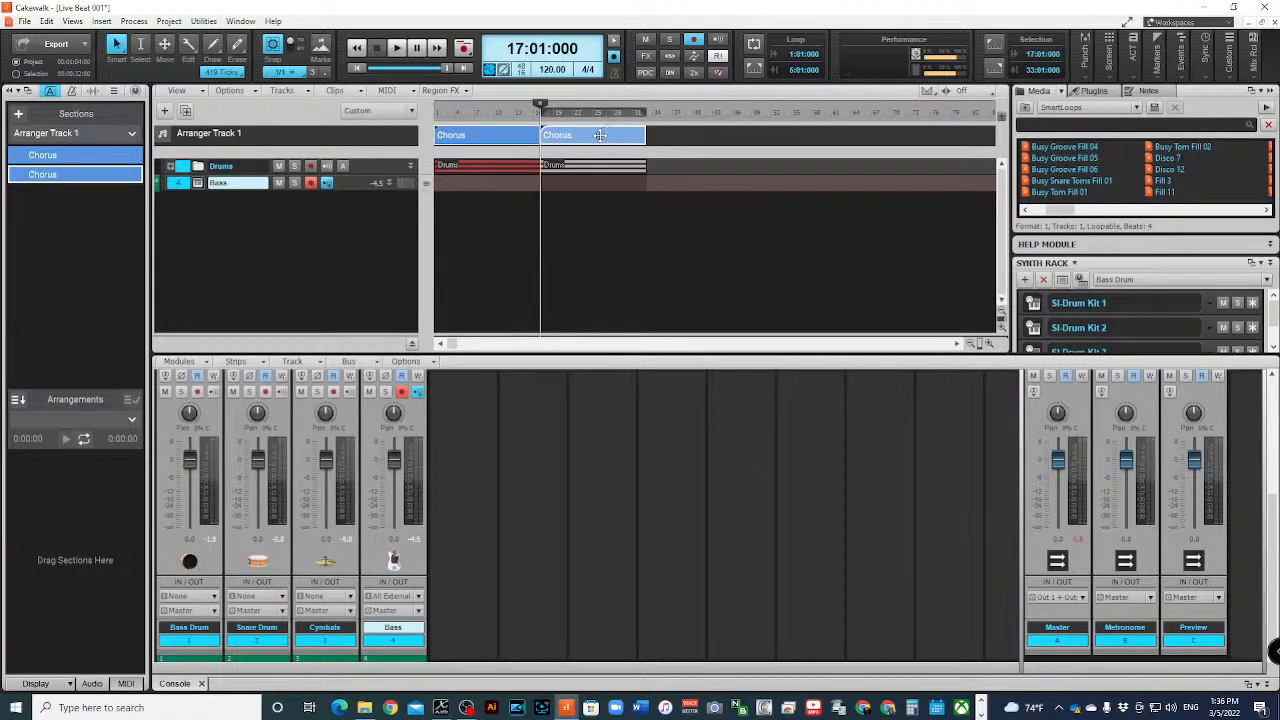
drag(600, 135, 645, 135)
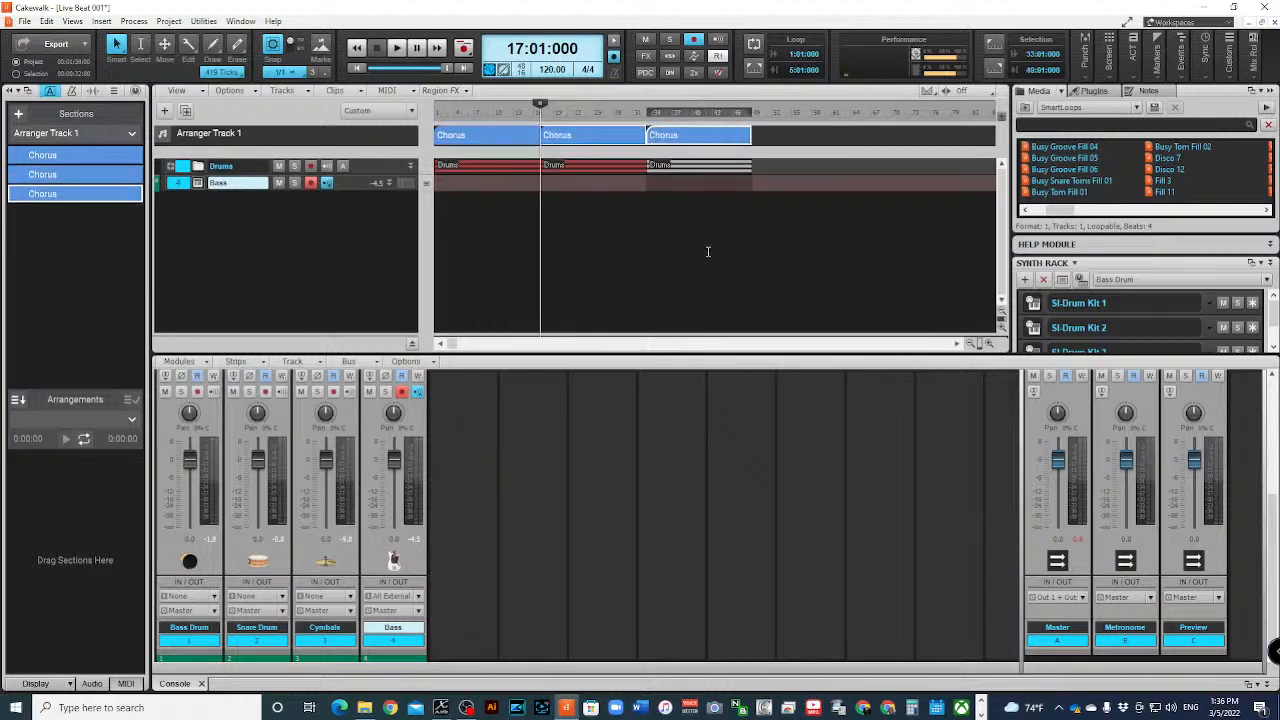
- Try to delete the middle Chorus section at bar 17, and undo the deletion
click(605, 133)
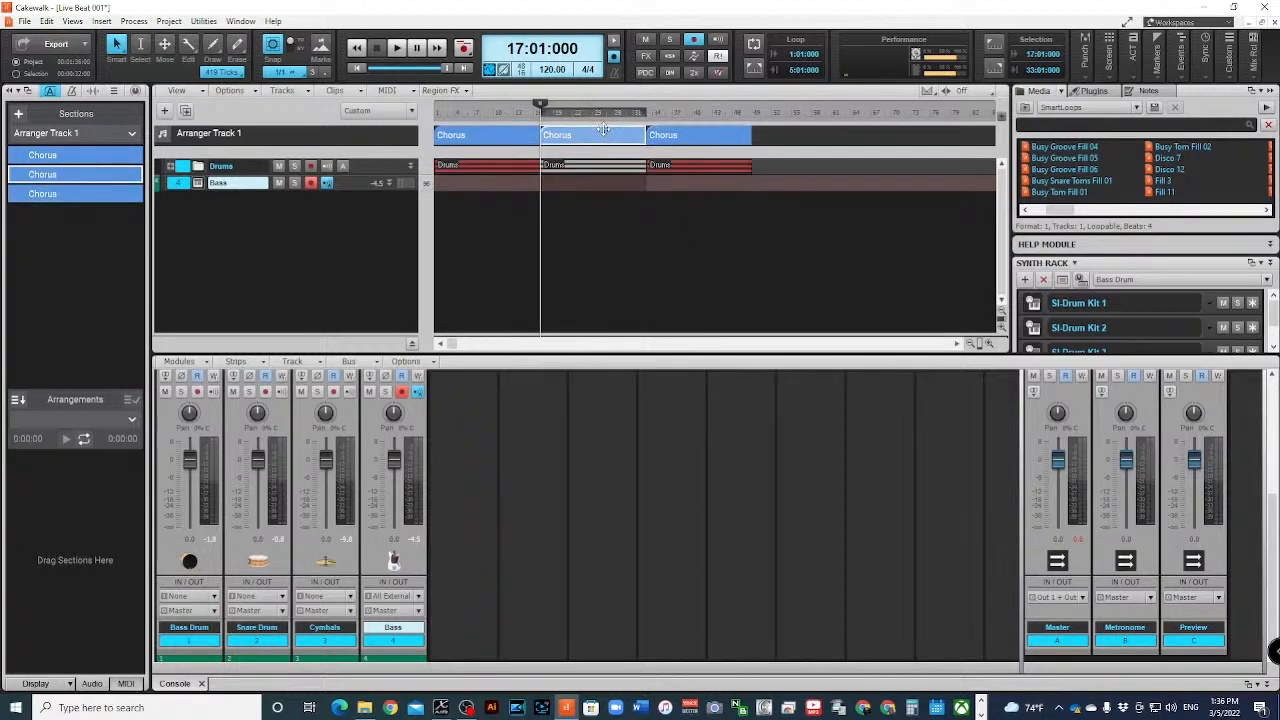
click(606, 130)
key(Delete)
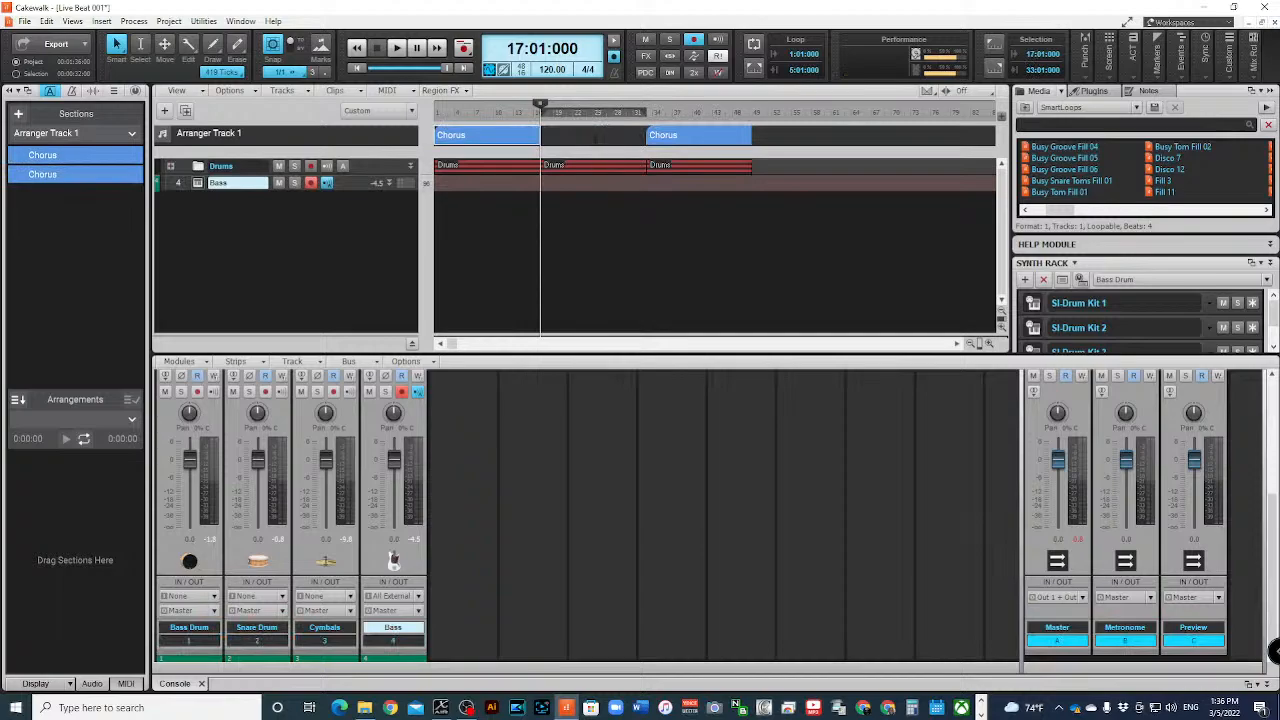
click(594, 136)
key(ctrl+z)
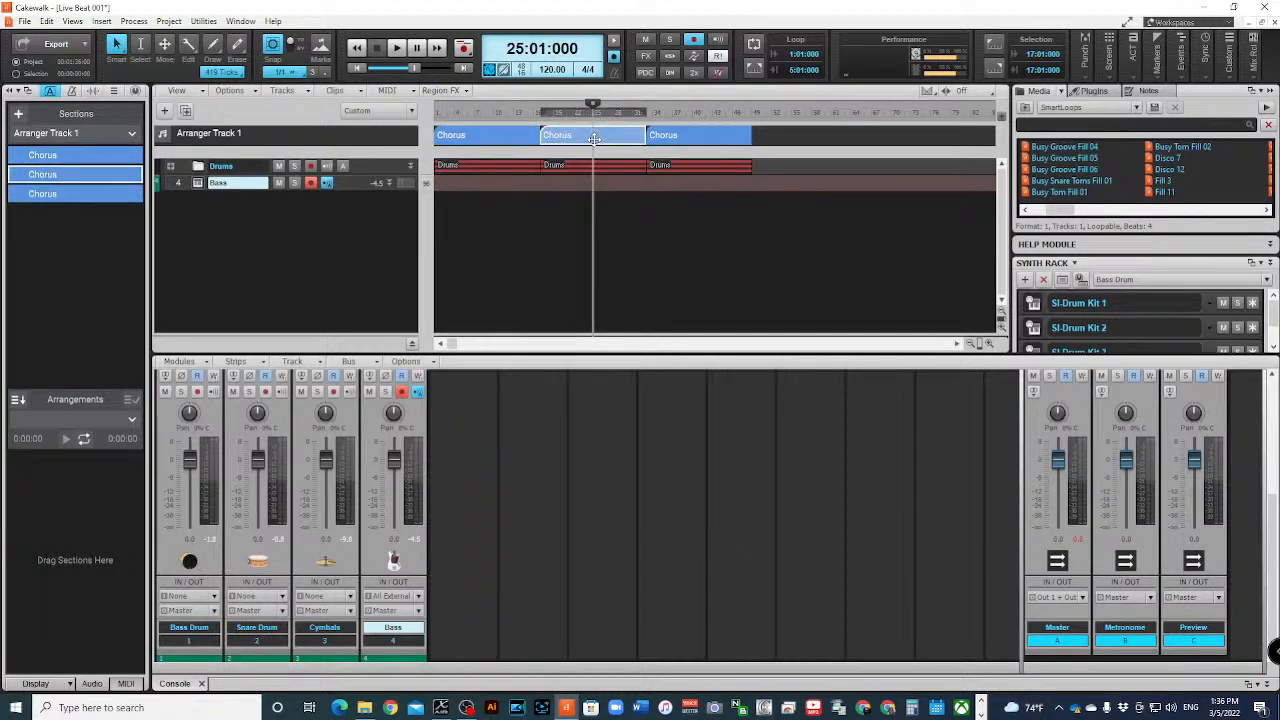
- Delete the middle Chorus section at bar 17 together with its drum clips
click(572, 136)
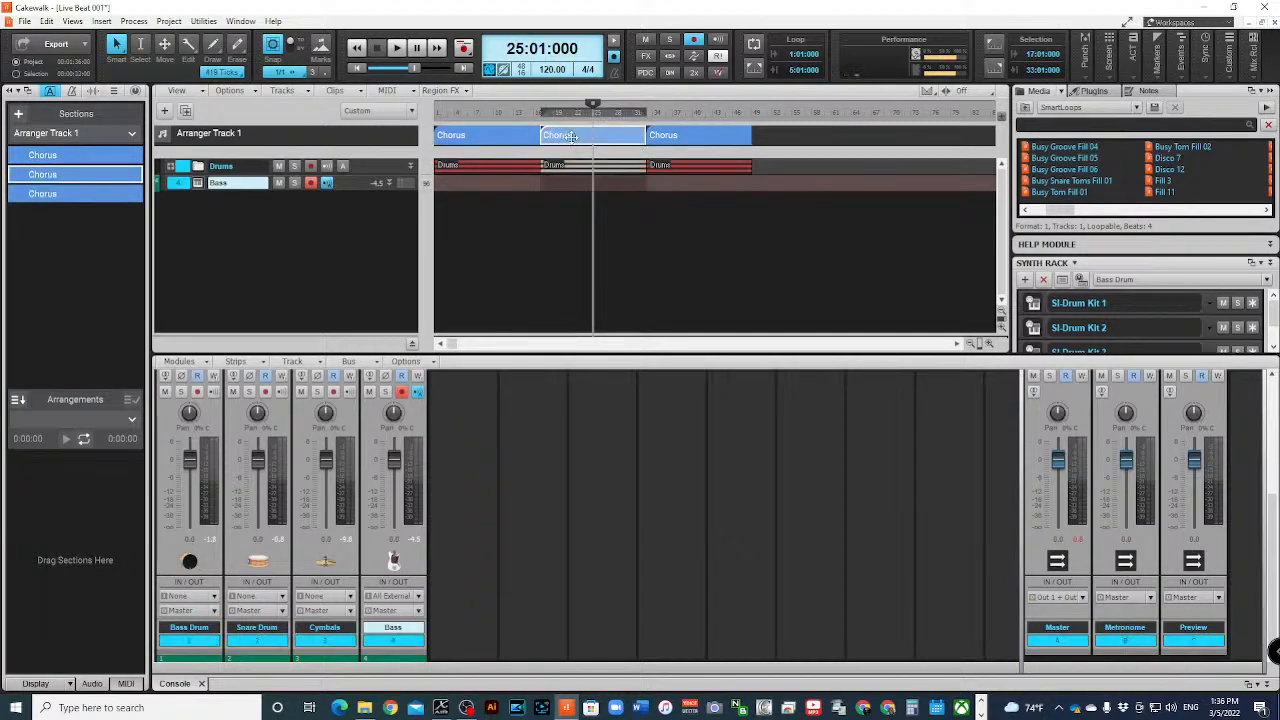
key(Delete)
click(621, 215)
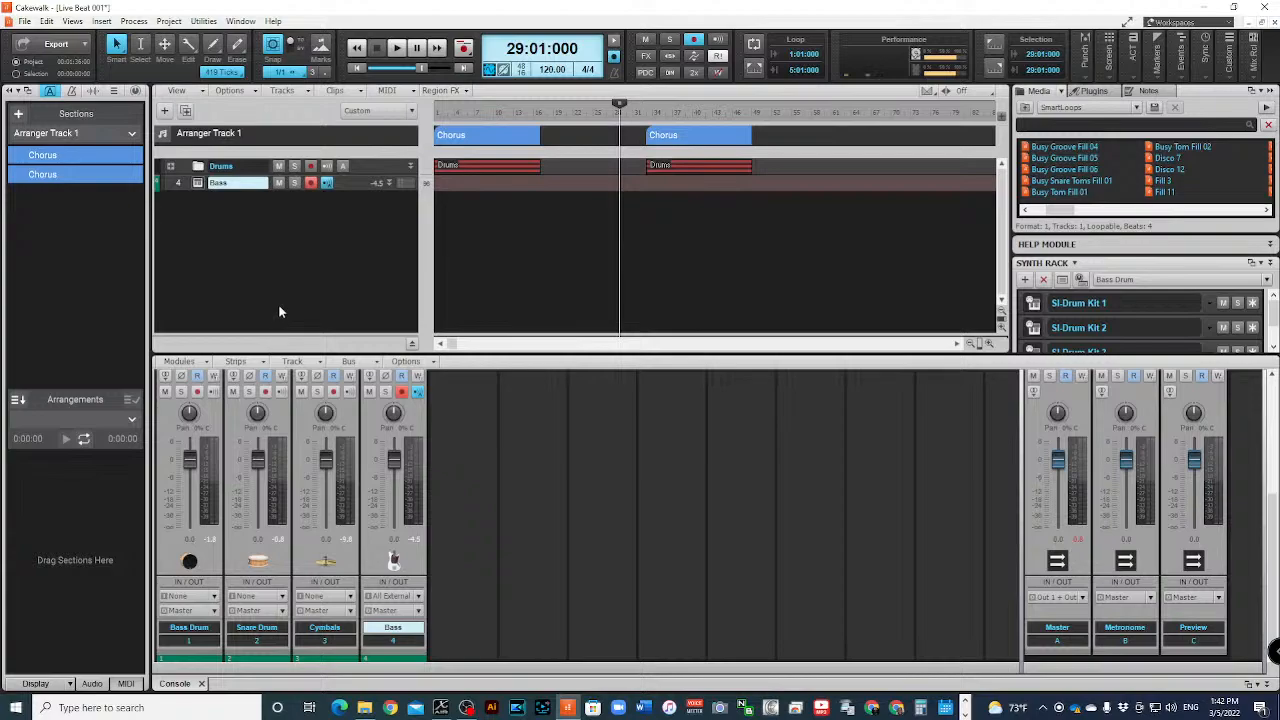
- Return to the start of the project and delete the Chorus section at bar 33 with its clips
click(357, 69)
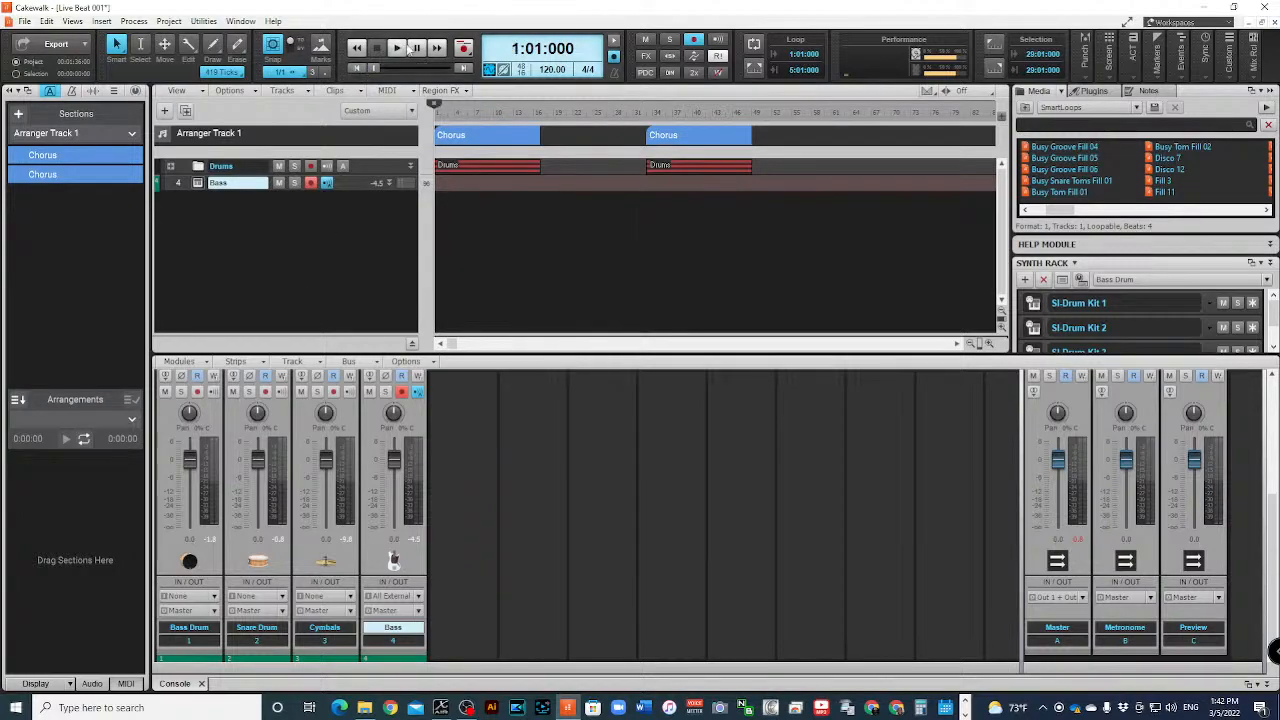
click(718, 131)
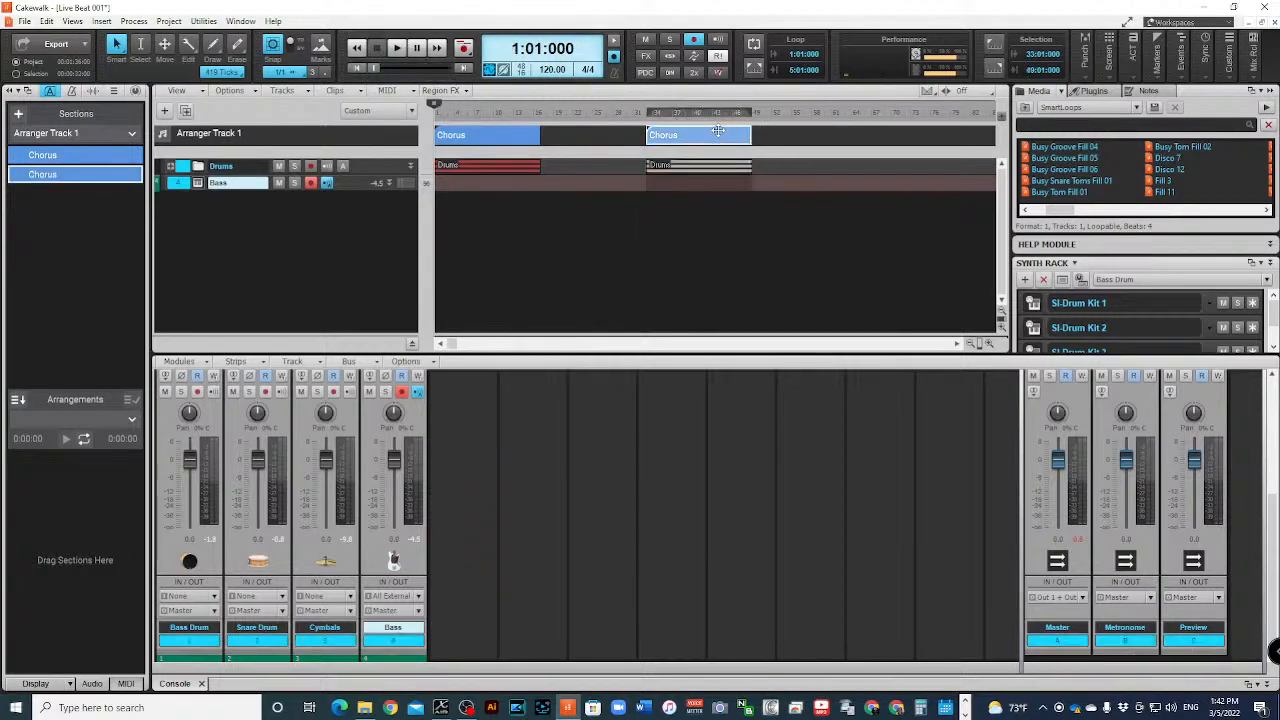
key(Delete)
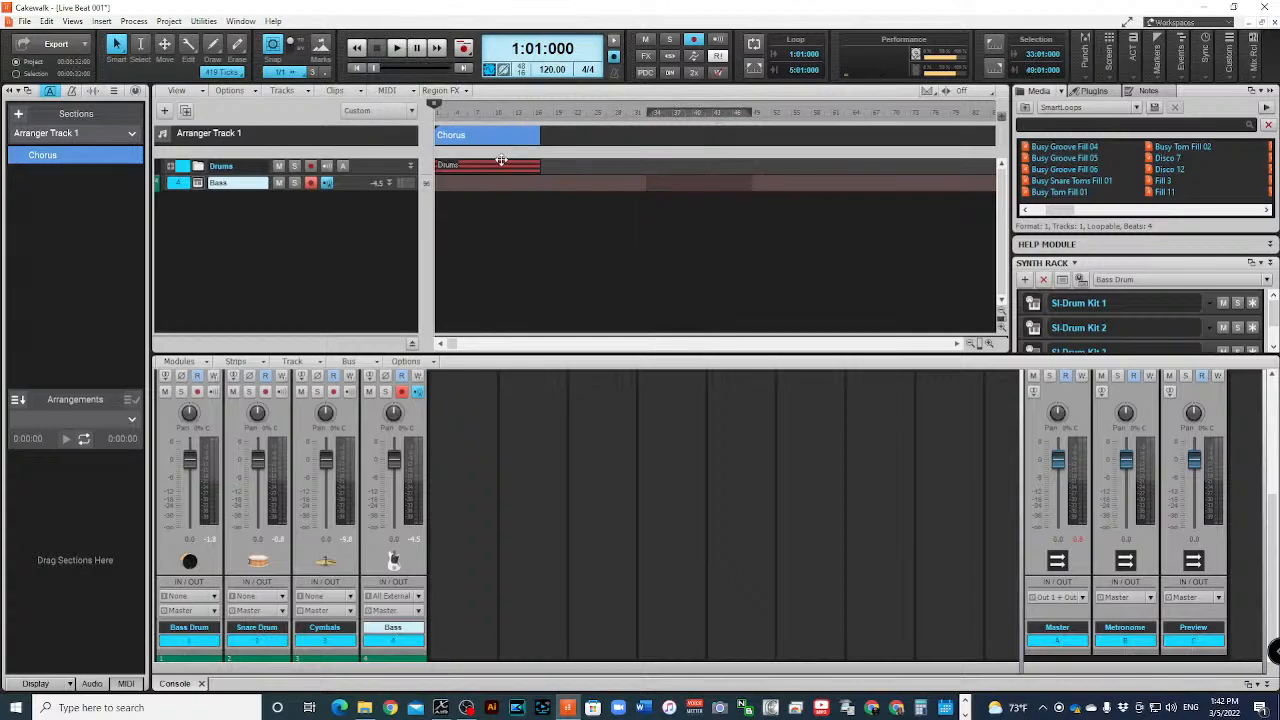
- Play the remaining Chorus section briefly and expand the Bass track strip to inspect its contents
click(396, 50)
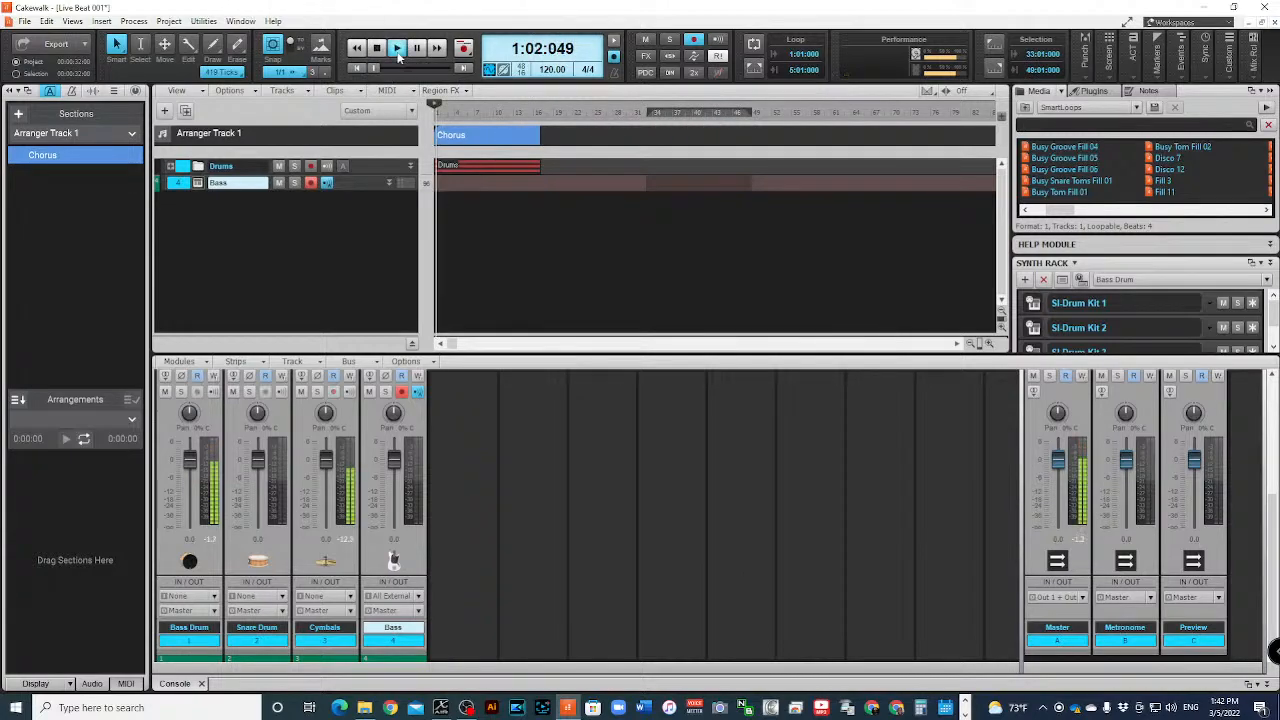
key(space)
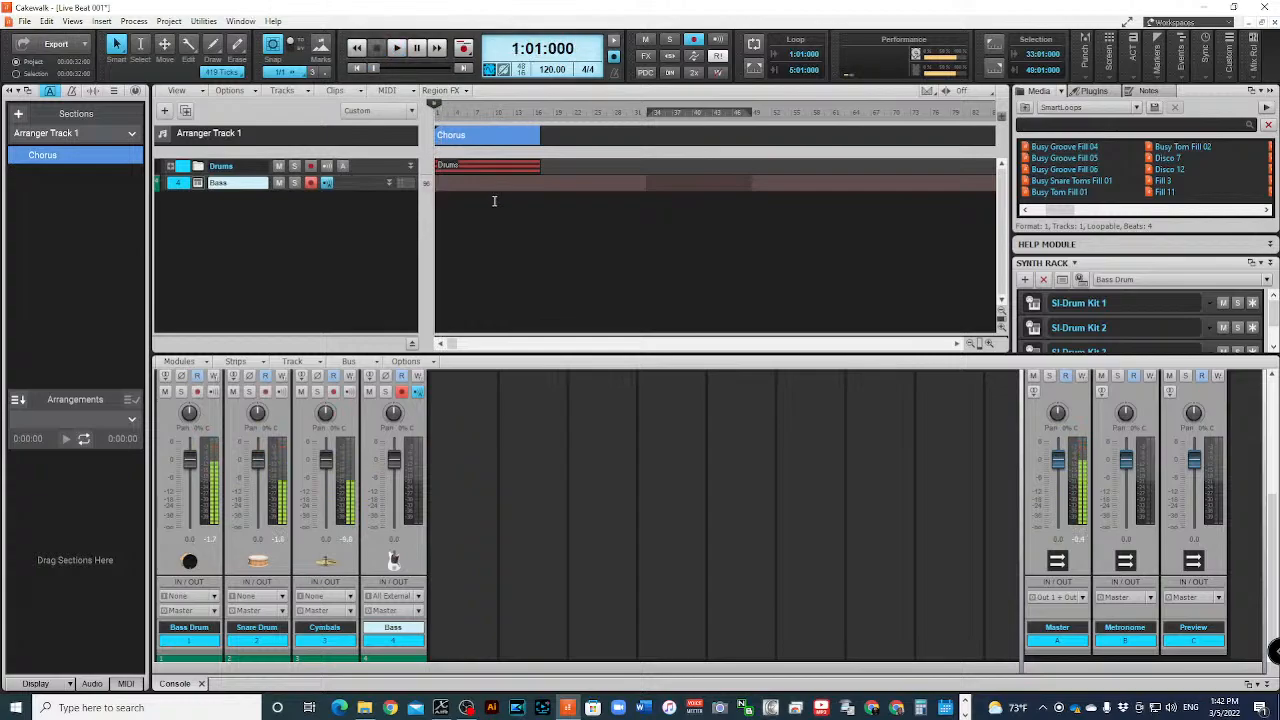
click(494, 201)
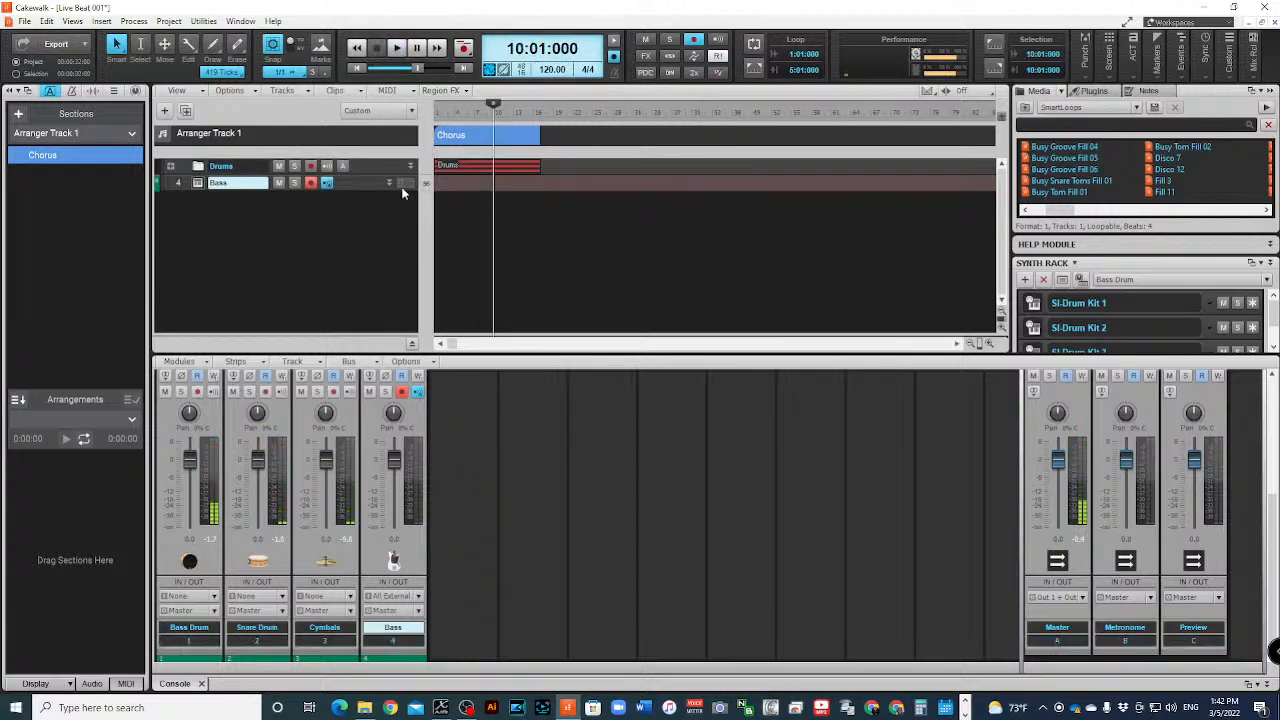
click(389, 185)
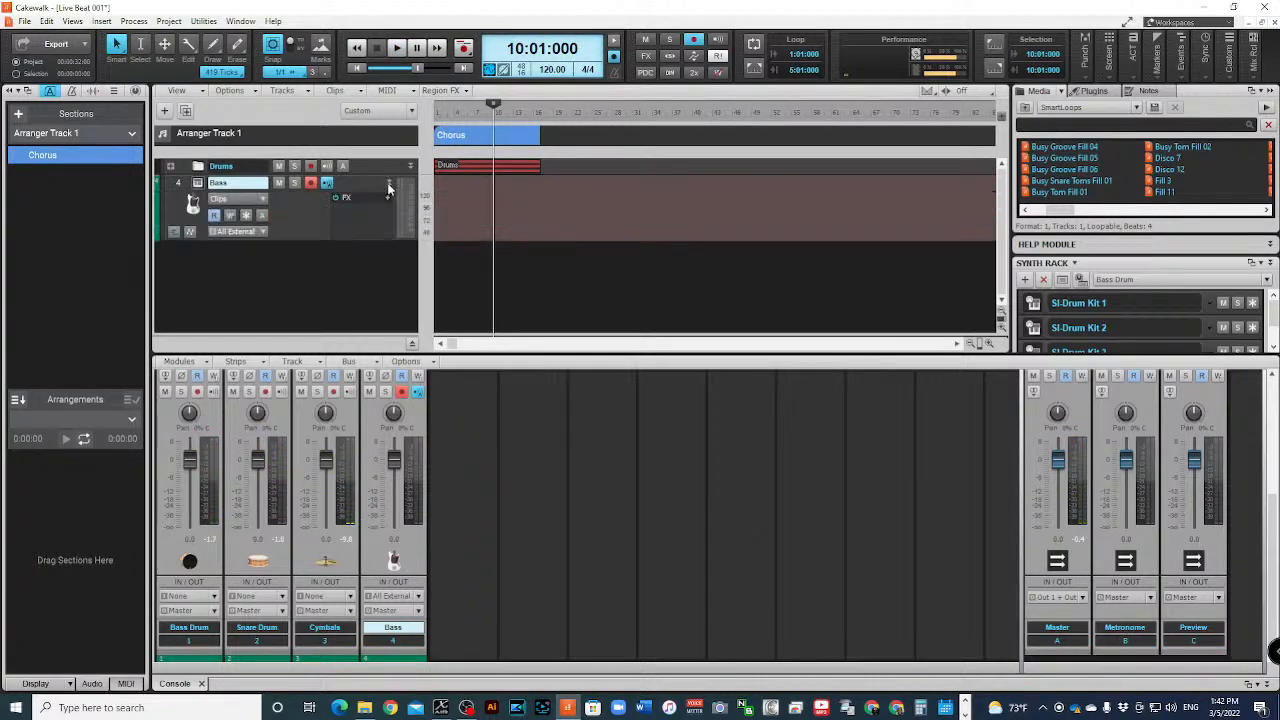
- Undo the section deletions and copies back to the single original Chorus section at bar 1 with its bass clip
key(ctrl+z)
key(ctrl+z)
key(ctrl+z)
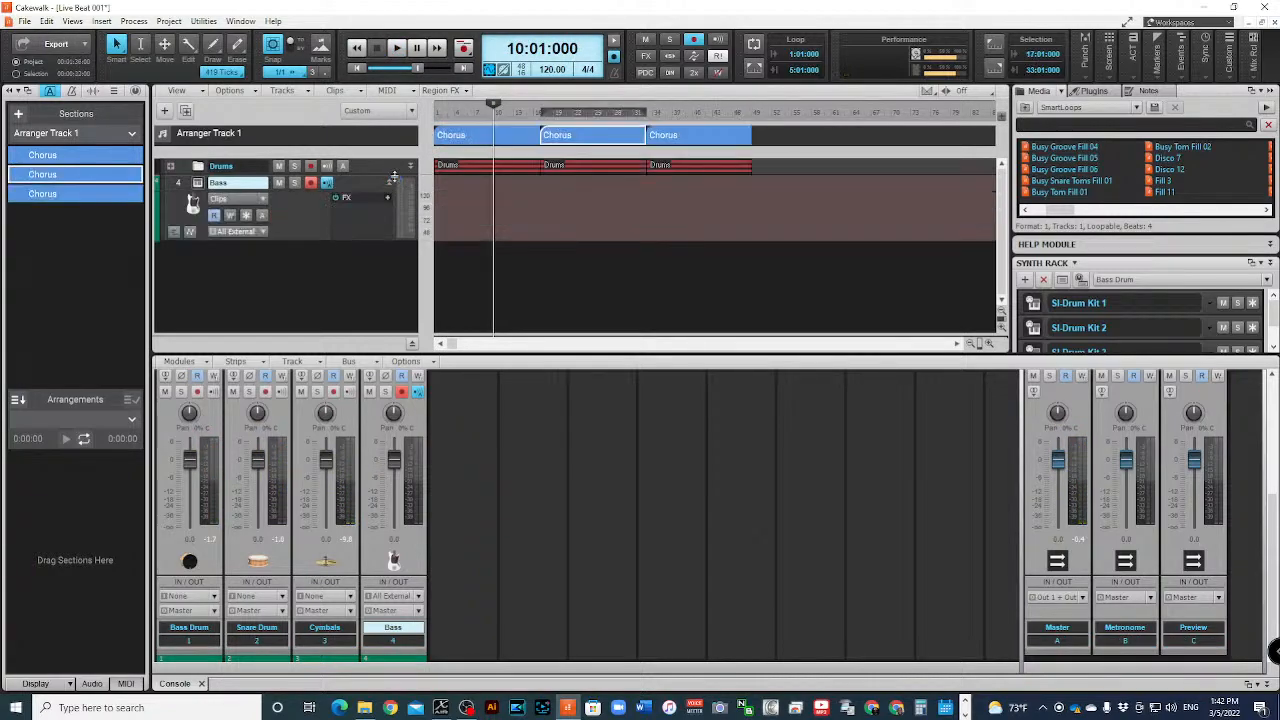
key(ctrl+z)
key(ctrl+z)
key(ctrl+z)
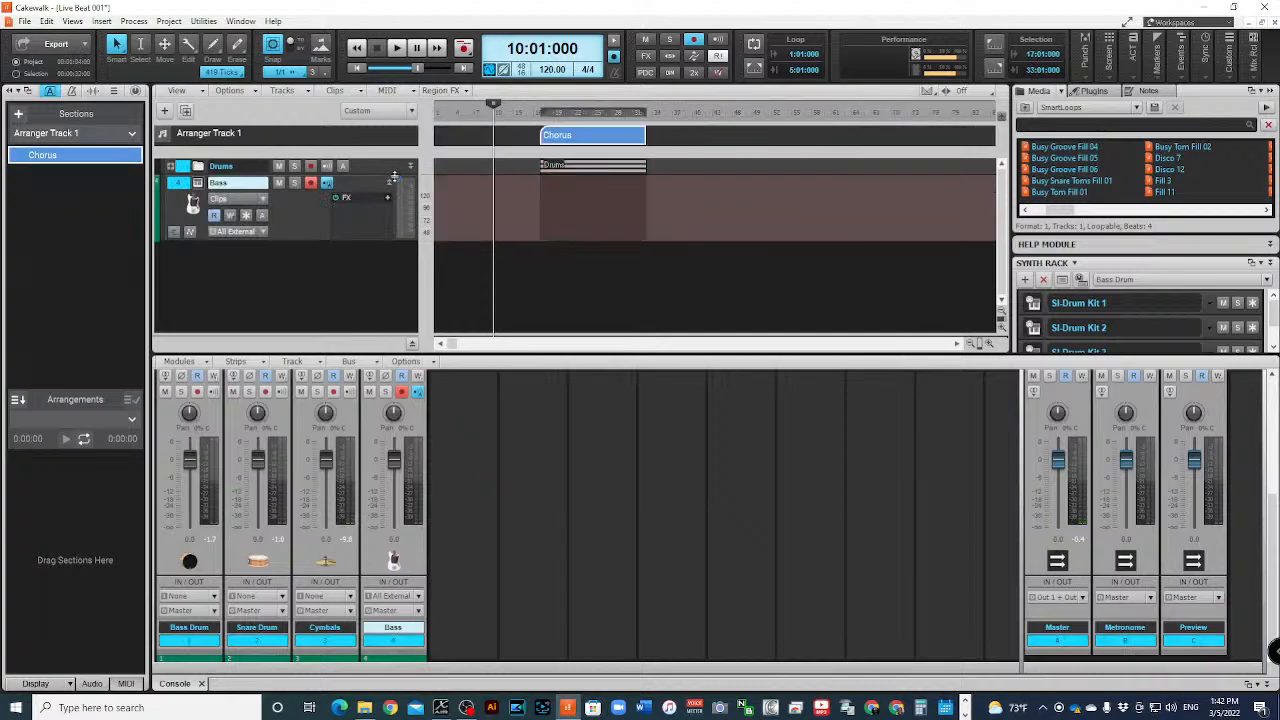
key(ctrl+z)
click(520, 262)
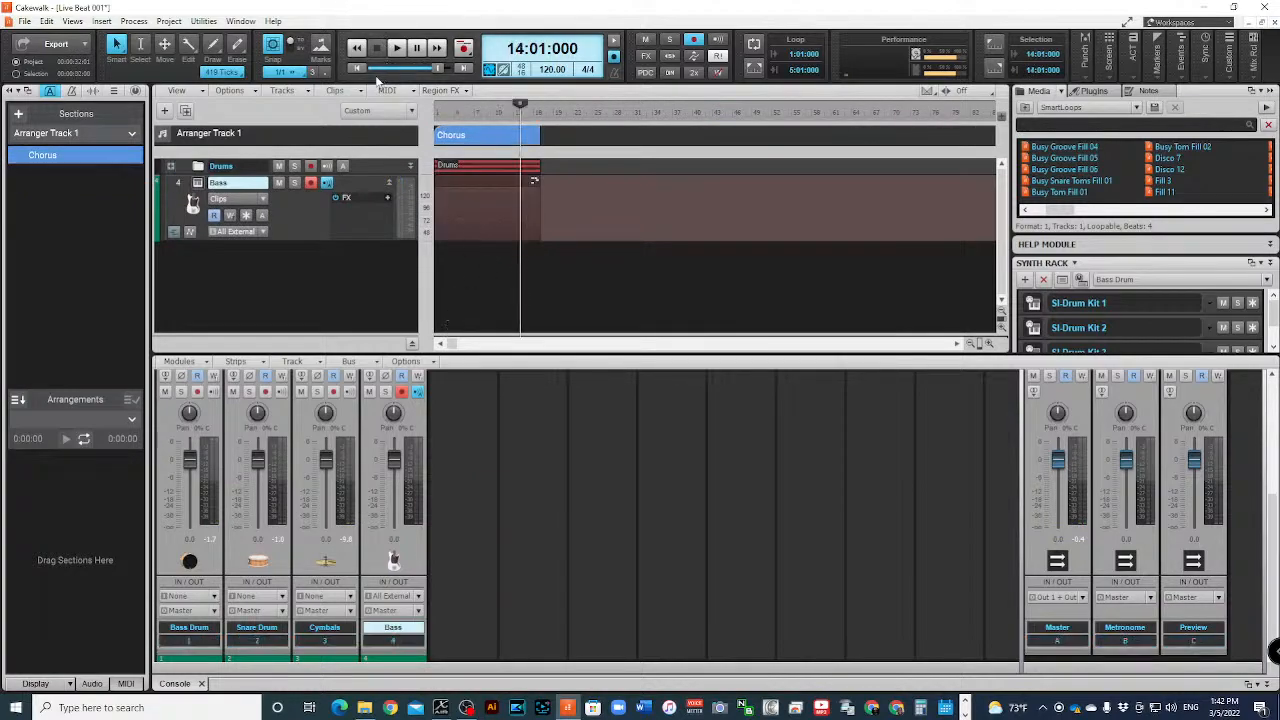
- Play the Chorus section from the start of the project and minimize the Bass track strip
key(w)
click(396, 47)
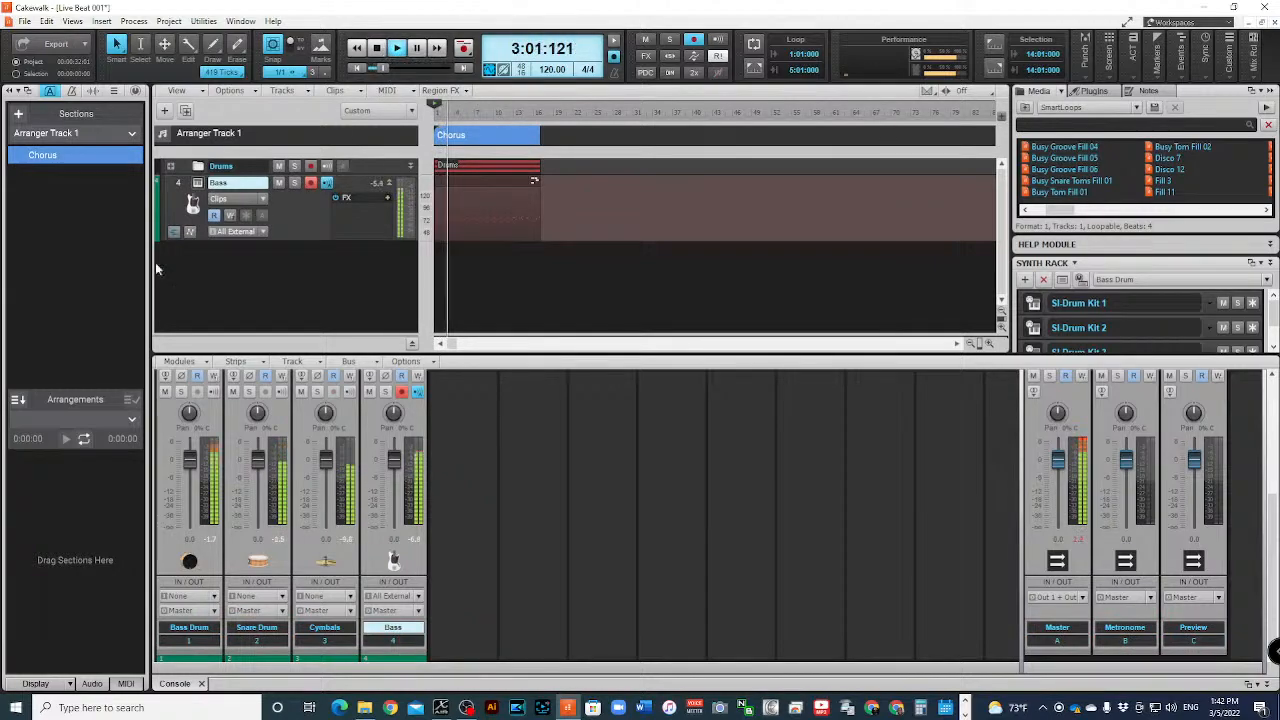
click(390, 183)
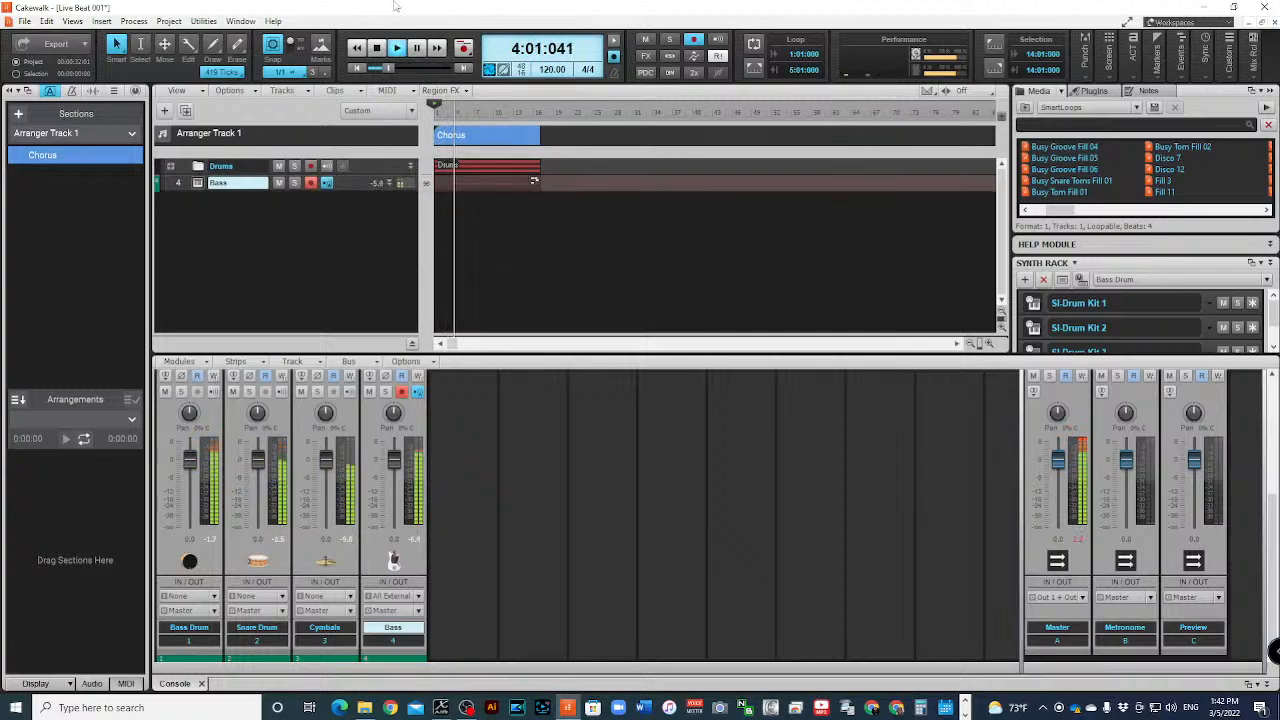
right_click(250, 225)
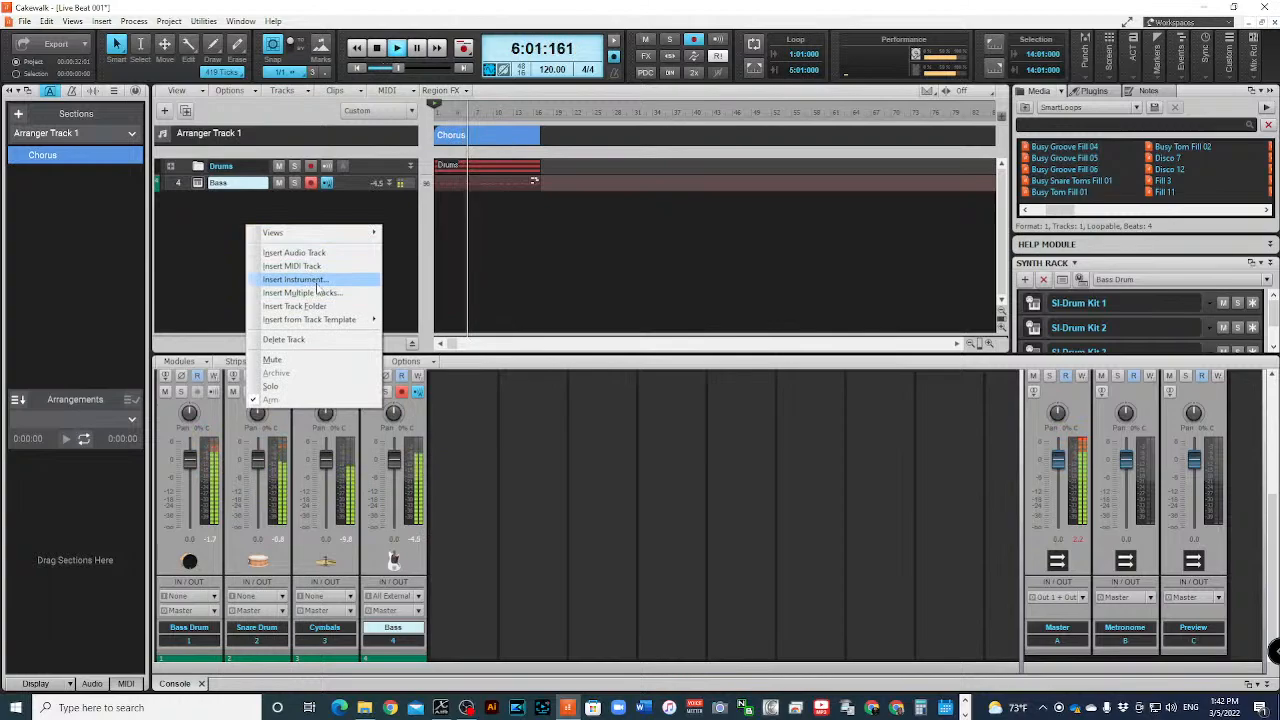
click(316, 282)
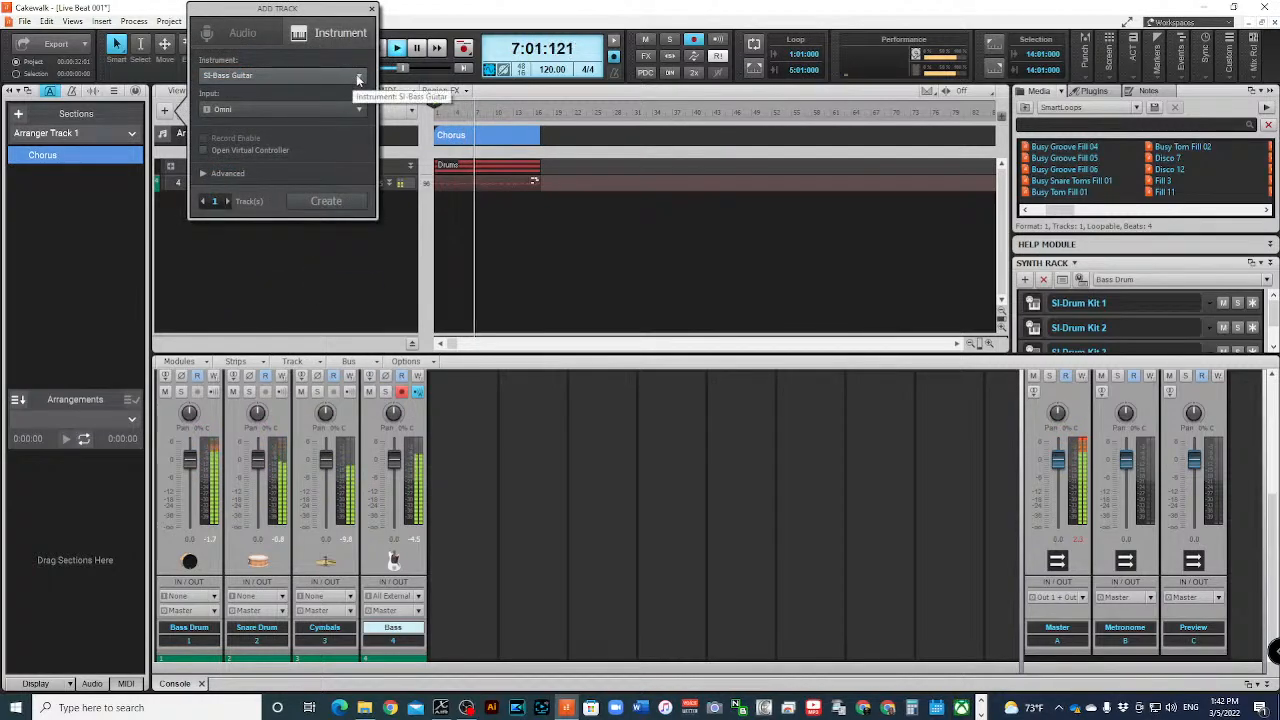
click(341, 265)
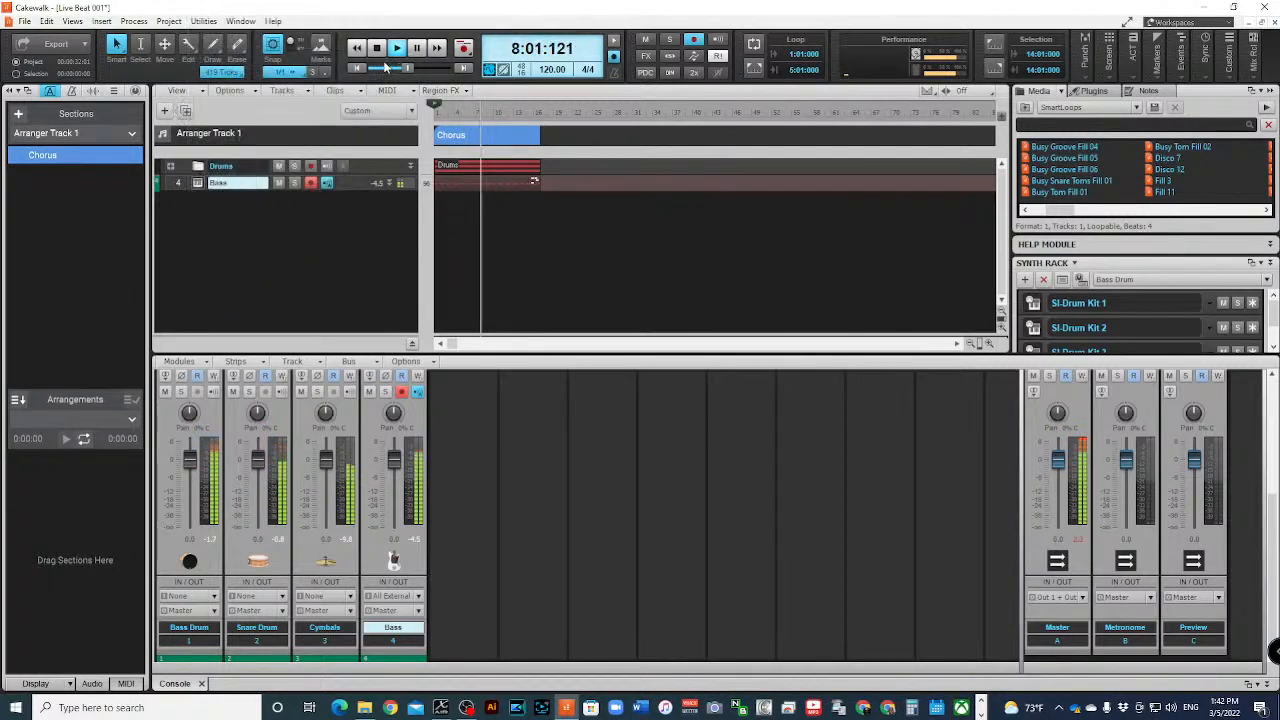
- Stop playback and return to the start of the project
click(376, 47)
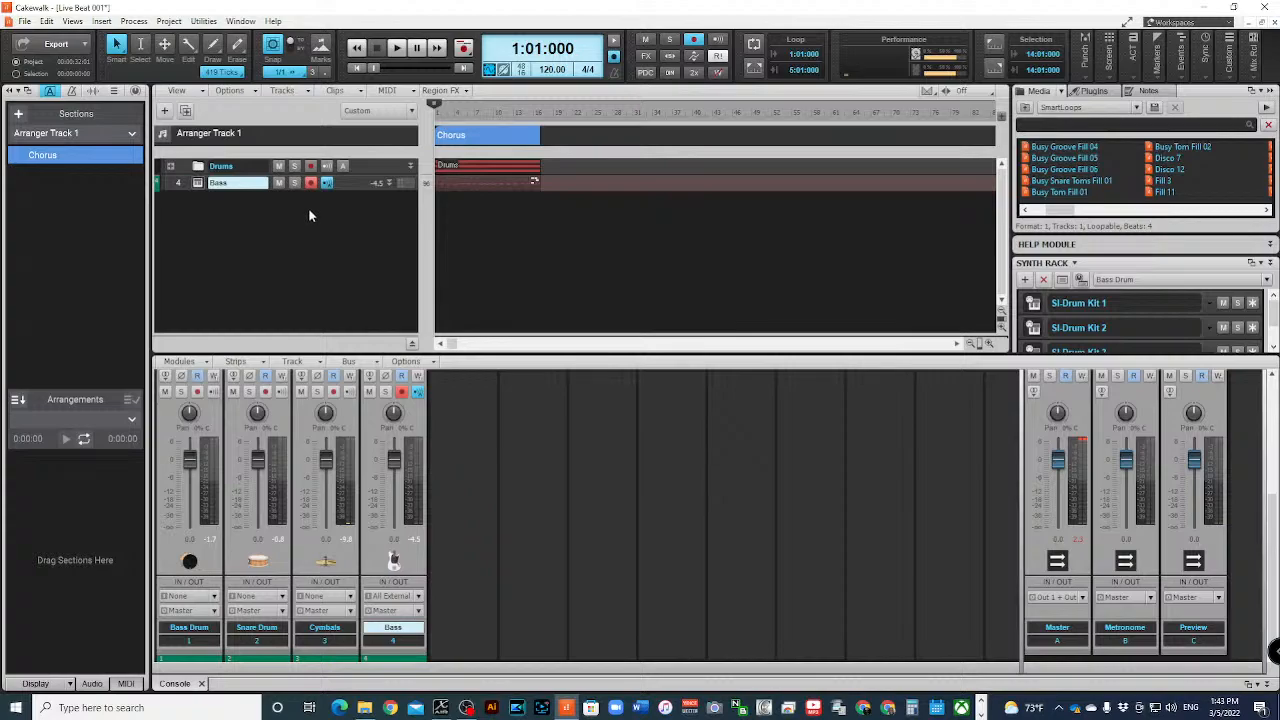
- Insert a second SI-Bass Guitar instrument track below the Bass track and open its instrument window
right_click(231, 214)
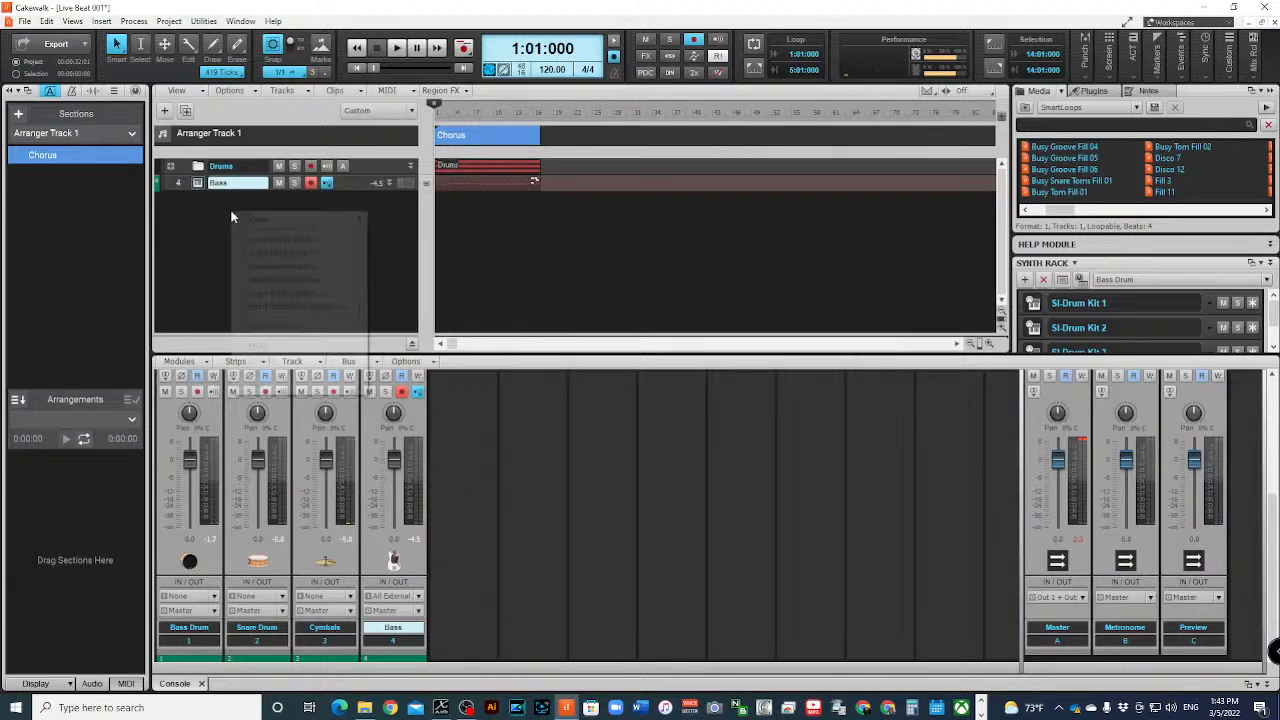
click(326, 268)
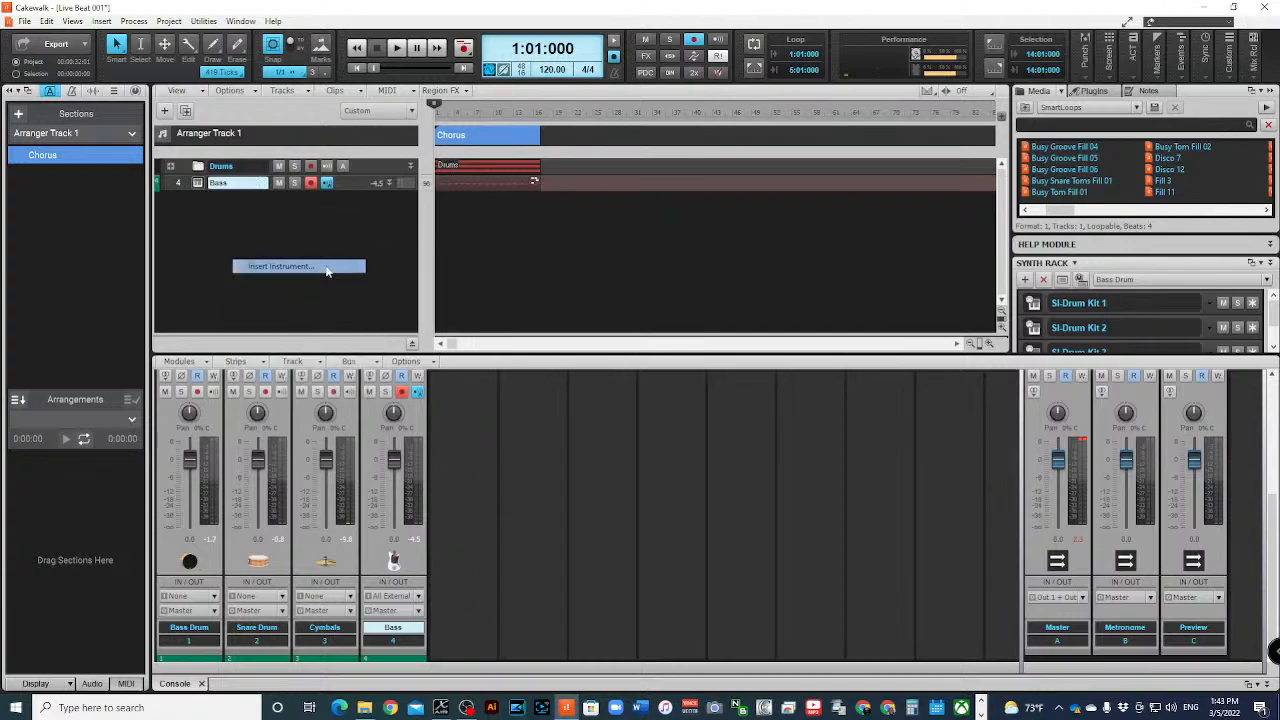
click(347, 203)
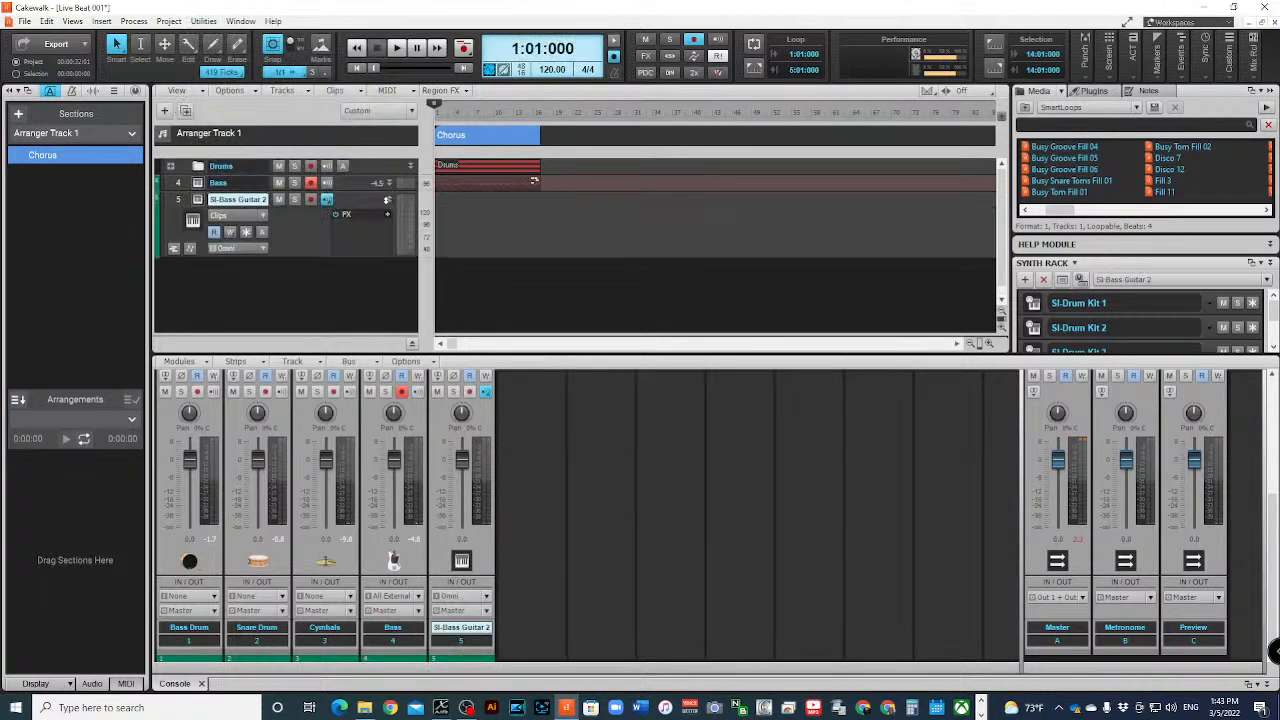
click(181, 199)
click(197, 202)
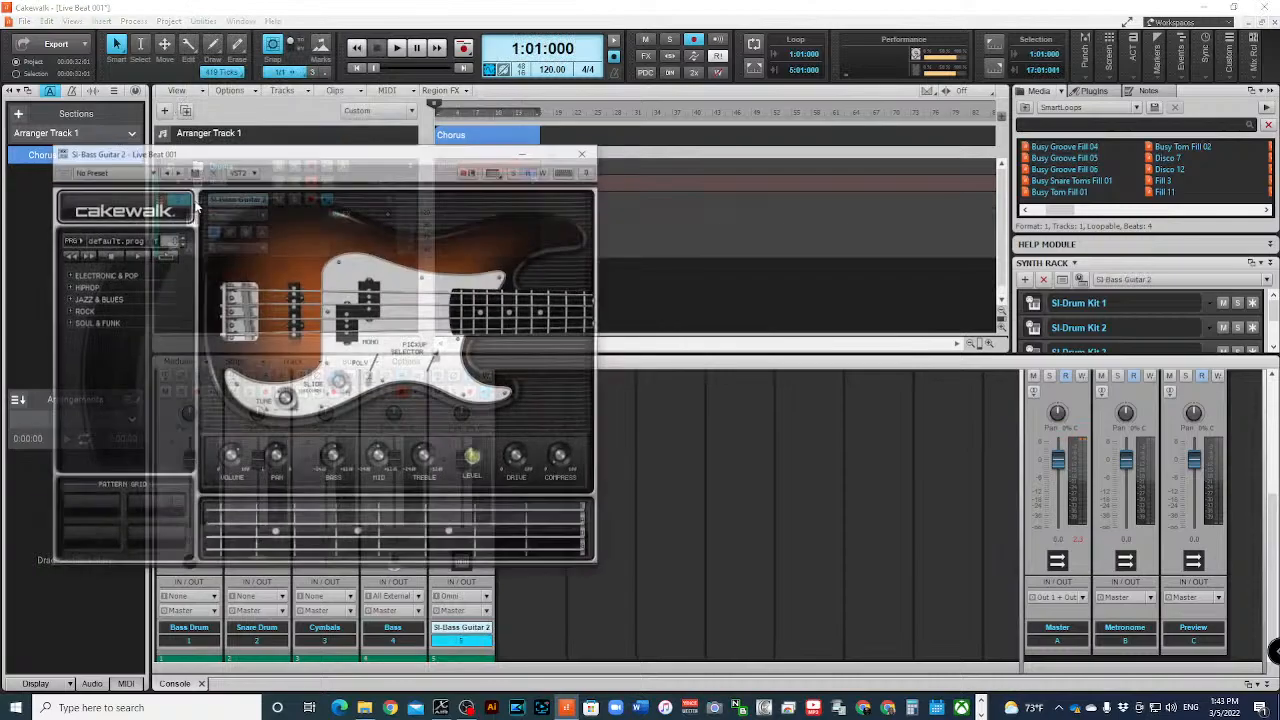
- Load the Clean Picked program in the new bass guitar and play the project to audition it
click(130, 241)
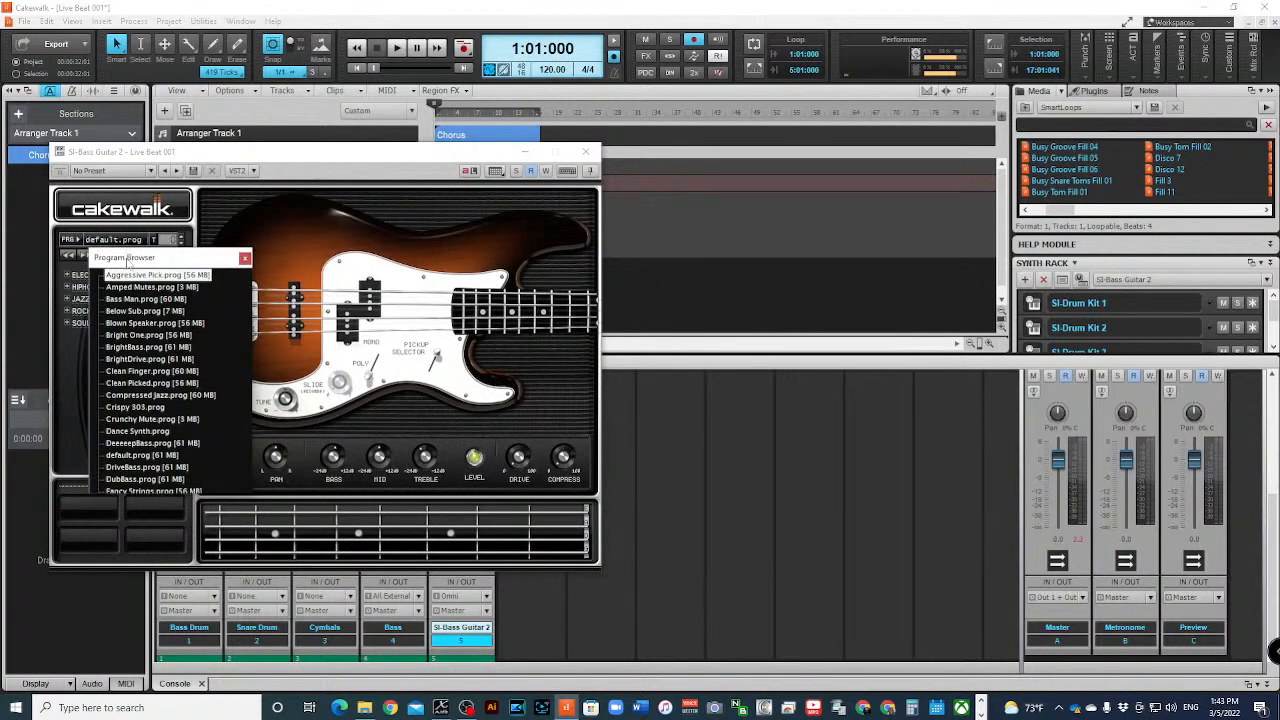
scroll(155, 352, down, 4)
scroll(150, 340, up, 4)
click(172, 395)
click(167, 383)
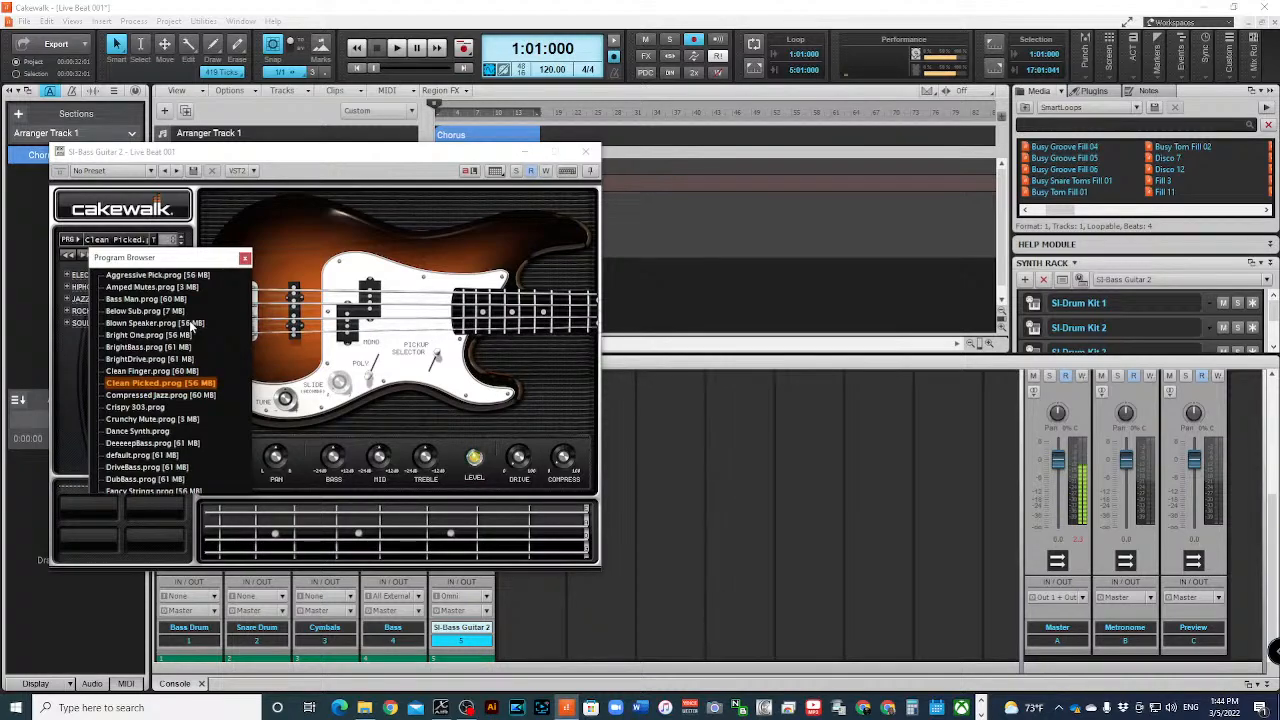
key(space)
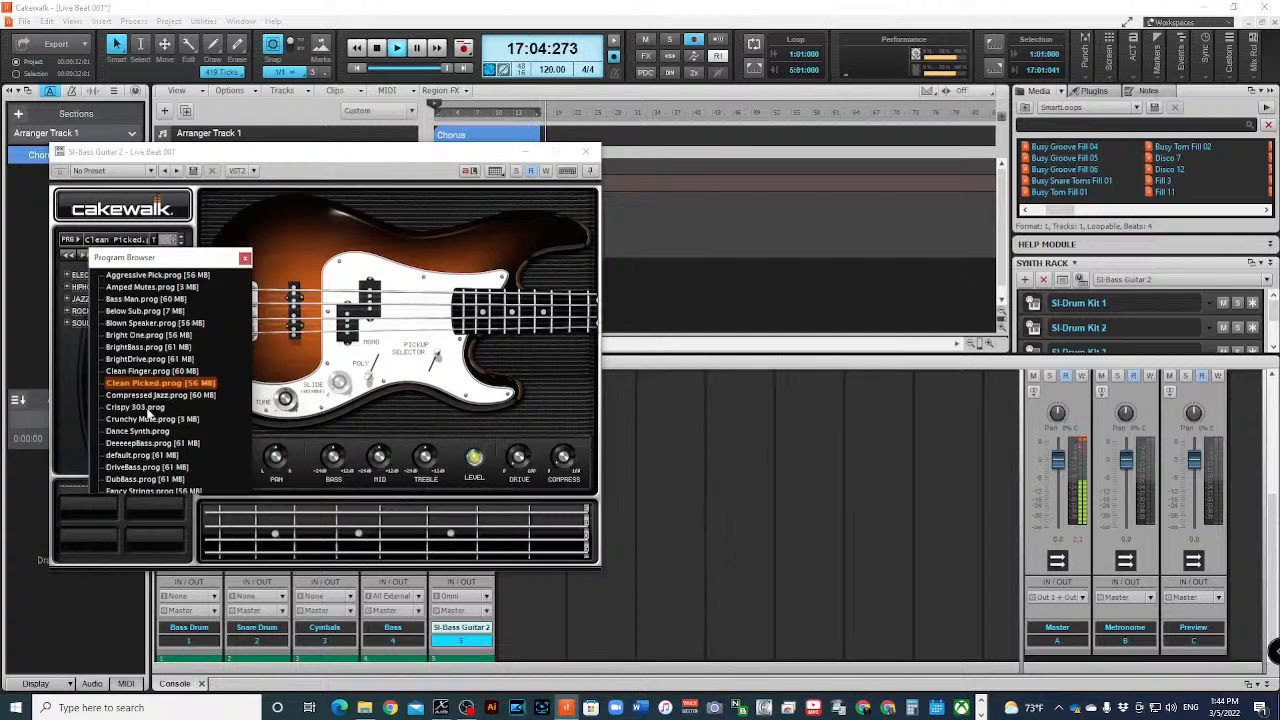
- Switch the bass guitar to the Crispy 303 program and restart playback from the beginning to audition it
click(150, 409)
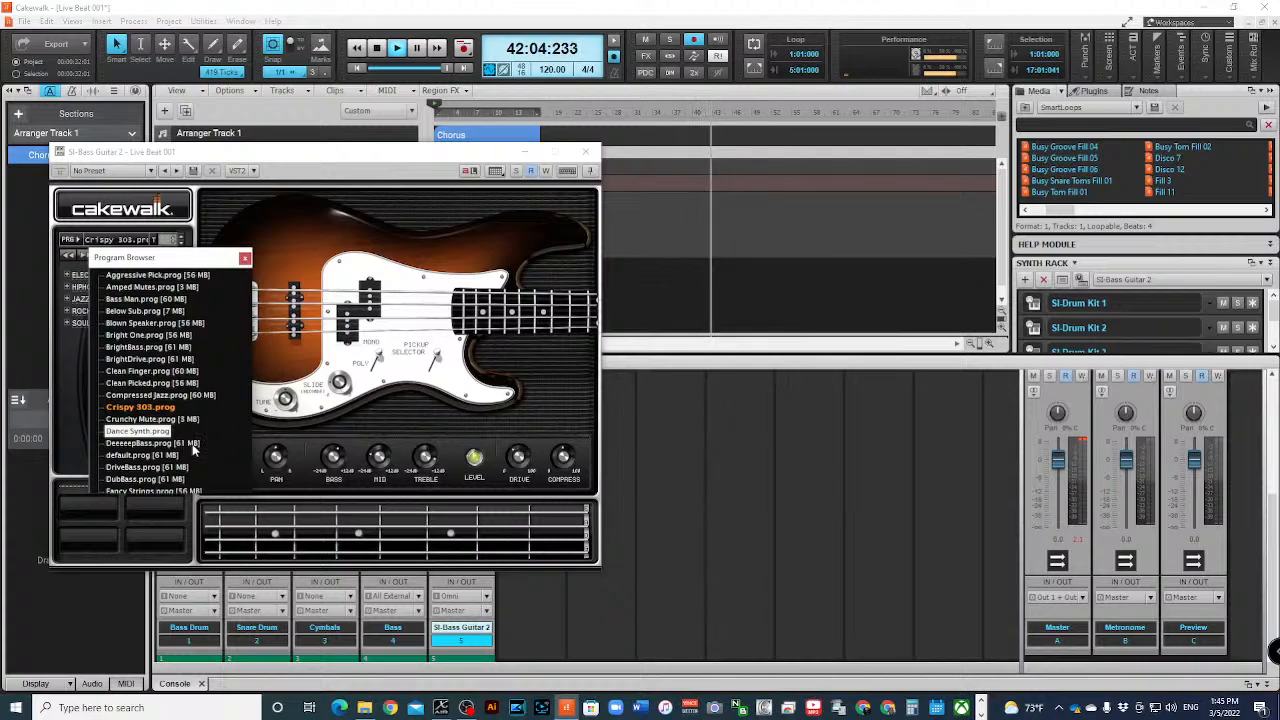
click(378, 50)
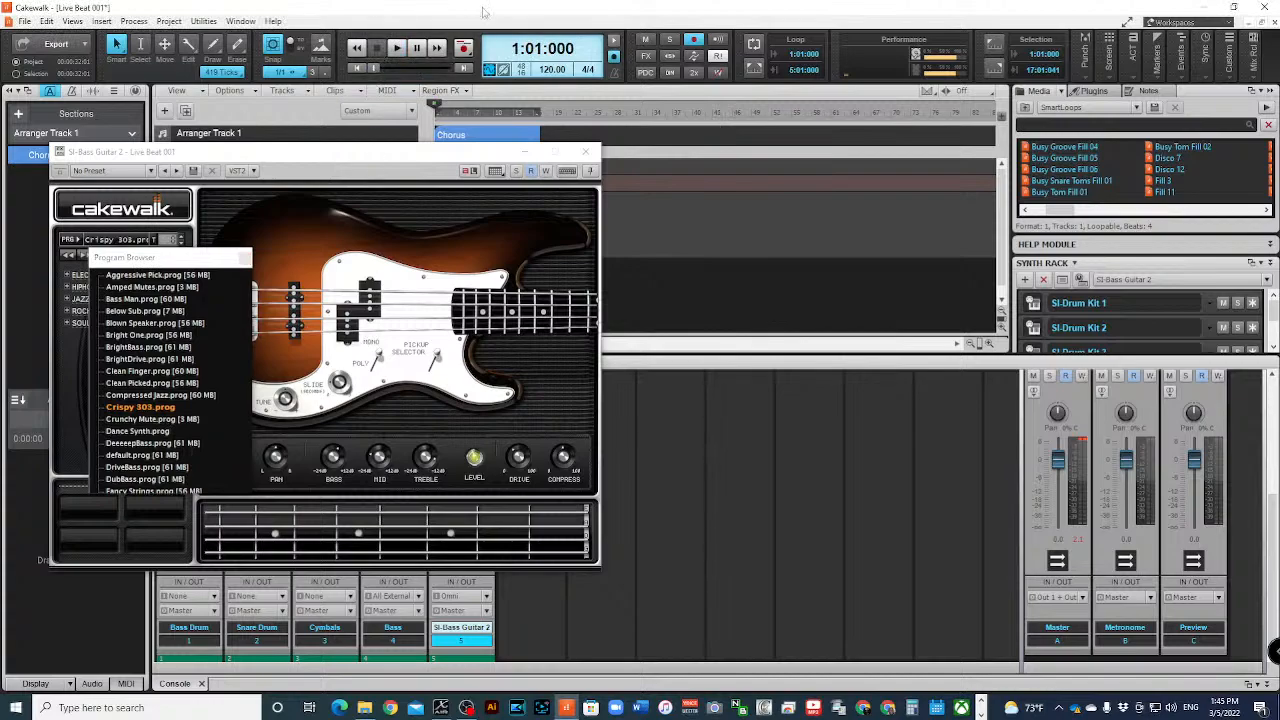
click(363, 322)
click(364, 311)
click(365, 305)
key(space)
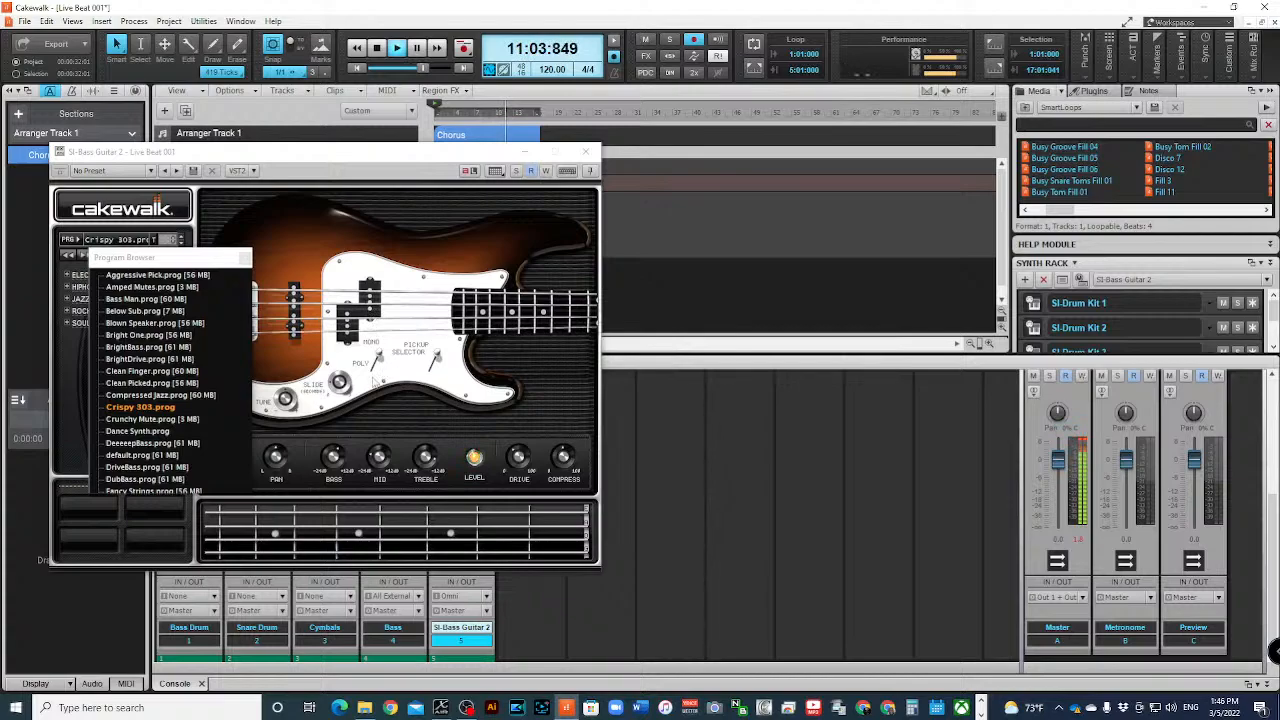
- Load the Crunchy Mute program in the bass guitar and restart playback from the beginning to audition it
click(150, 419)
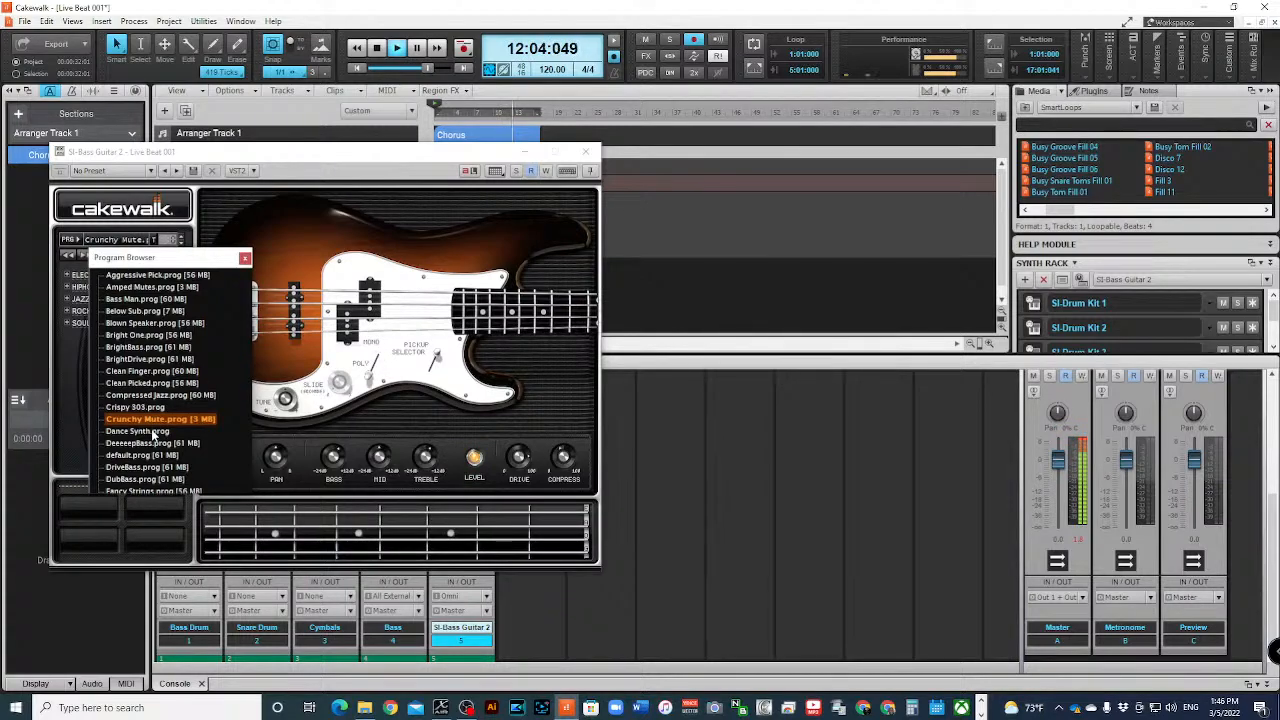
click(153, 432)
click(153, 423)
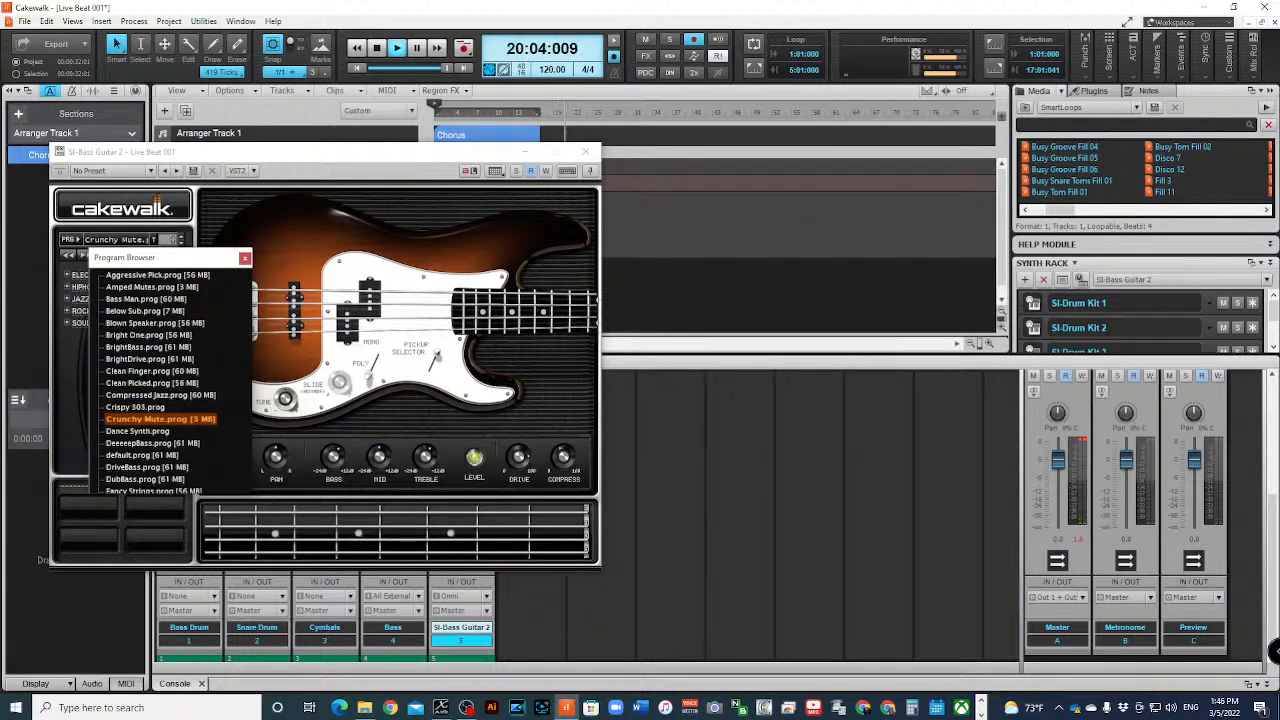
click(466, 707)
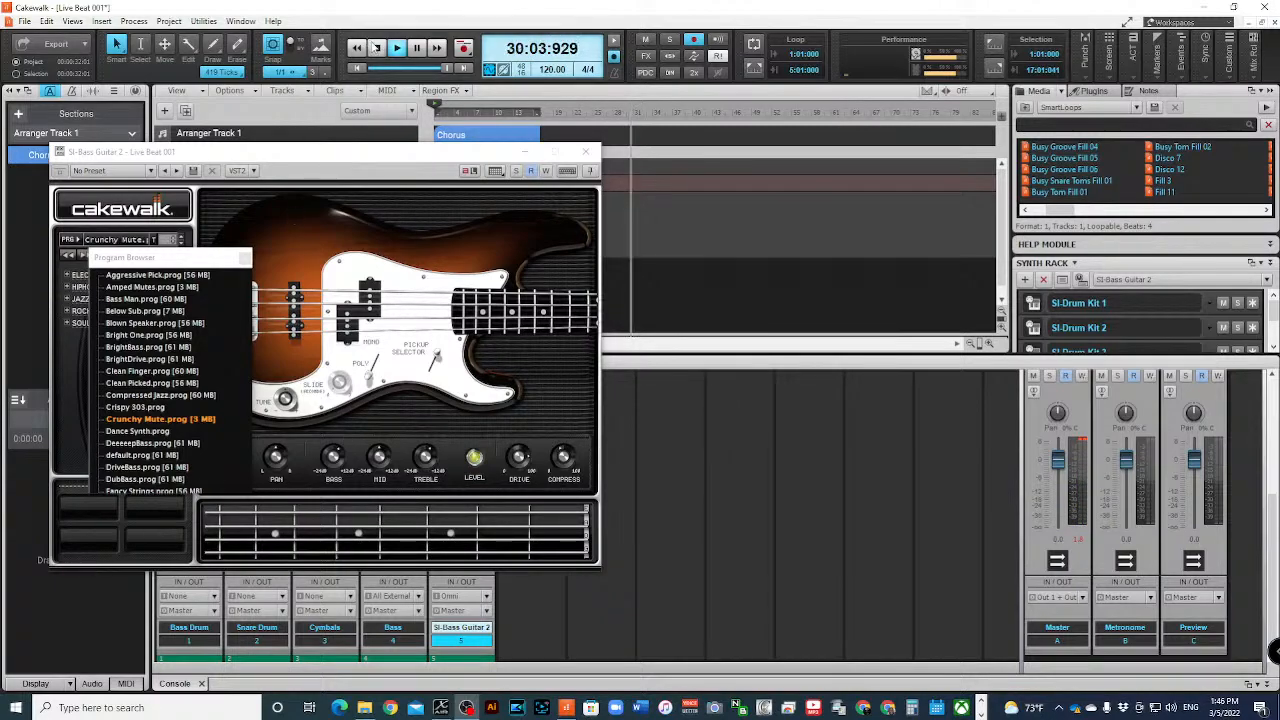
key(space)
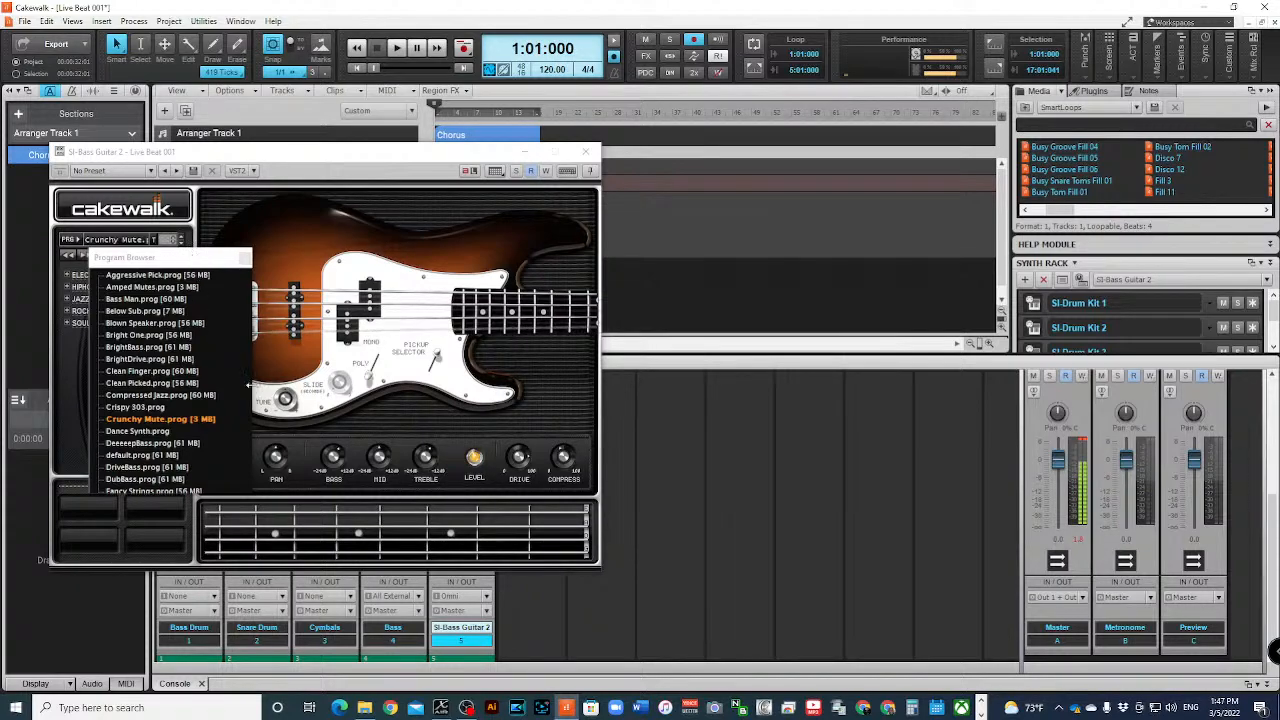
key(space)
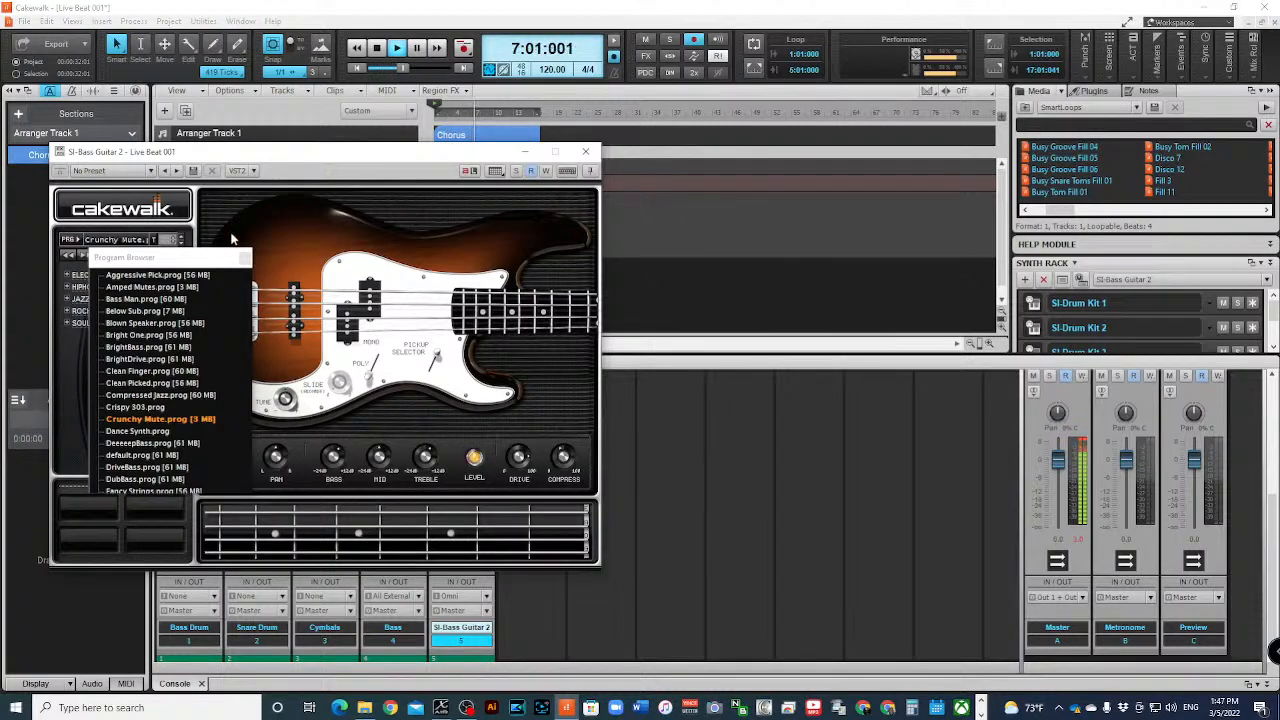
- Close the program browser, try the bass guitar's Drive and Tune knobs during playback, and stop the transport
click(242, 263)
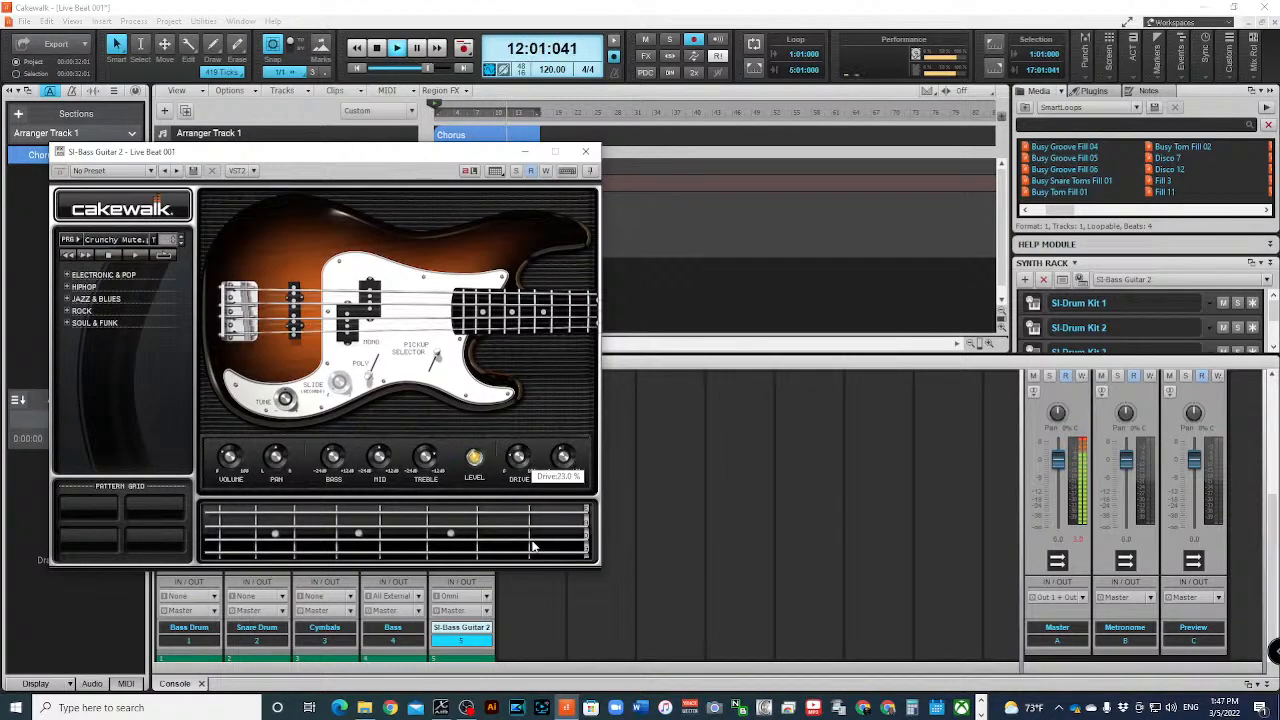
drag(525, 542, 528, 560)
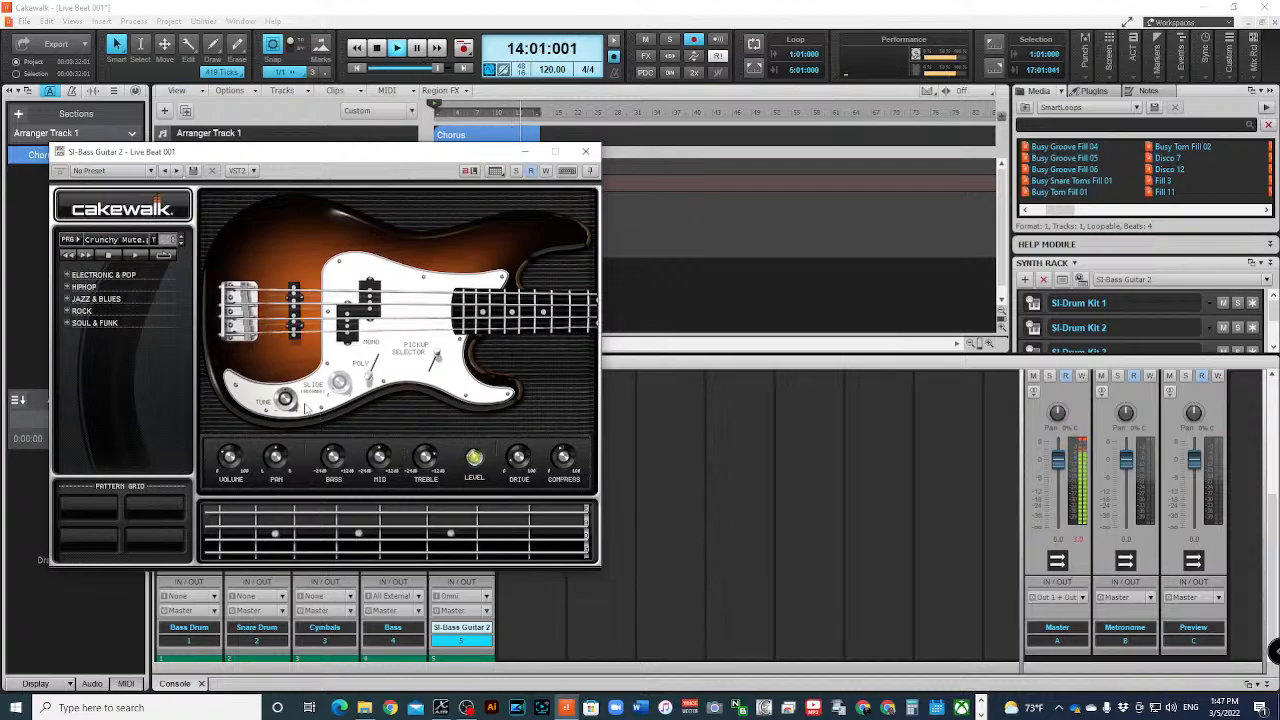
drag(285, 399, 245, 194)
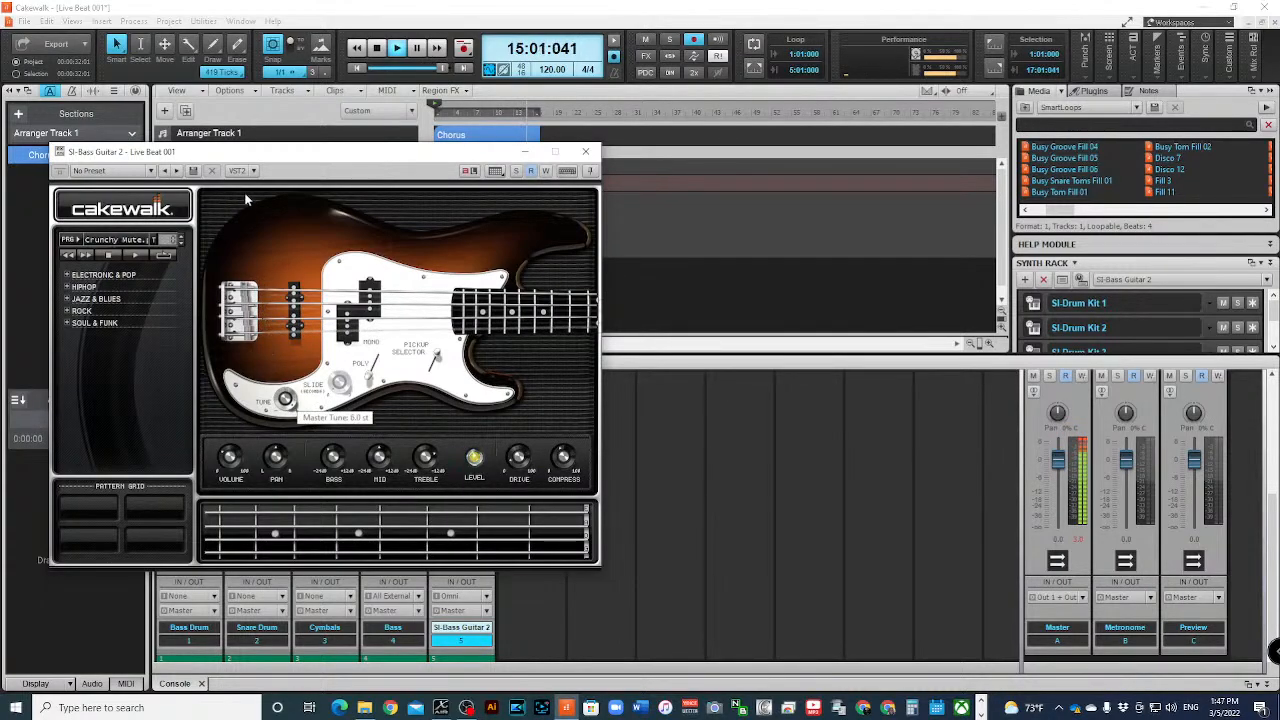
drag(256, 254, 256, 254)
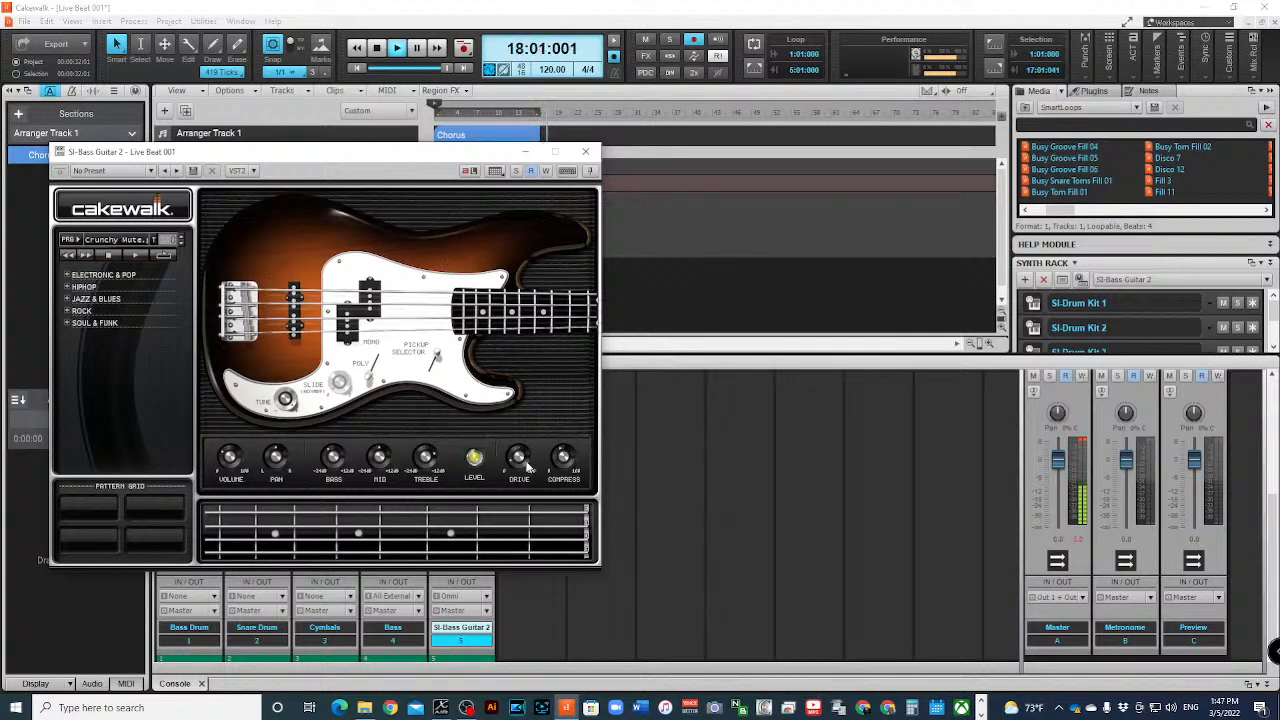
mouse_move(557, 472)
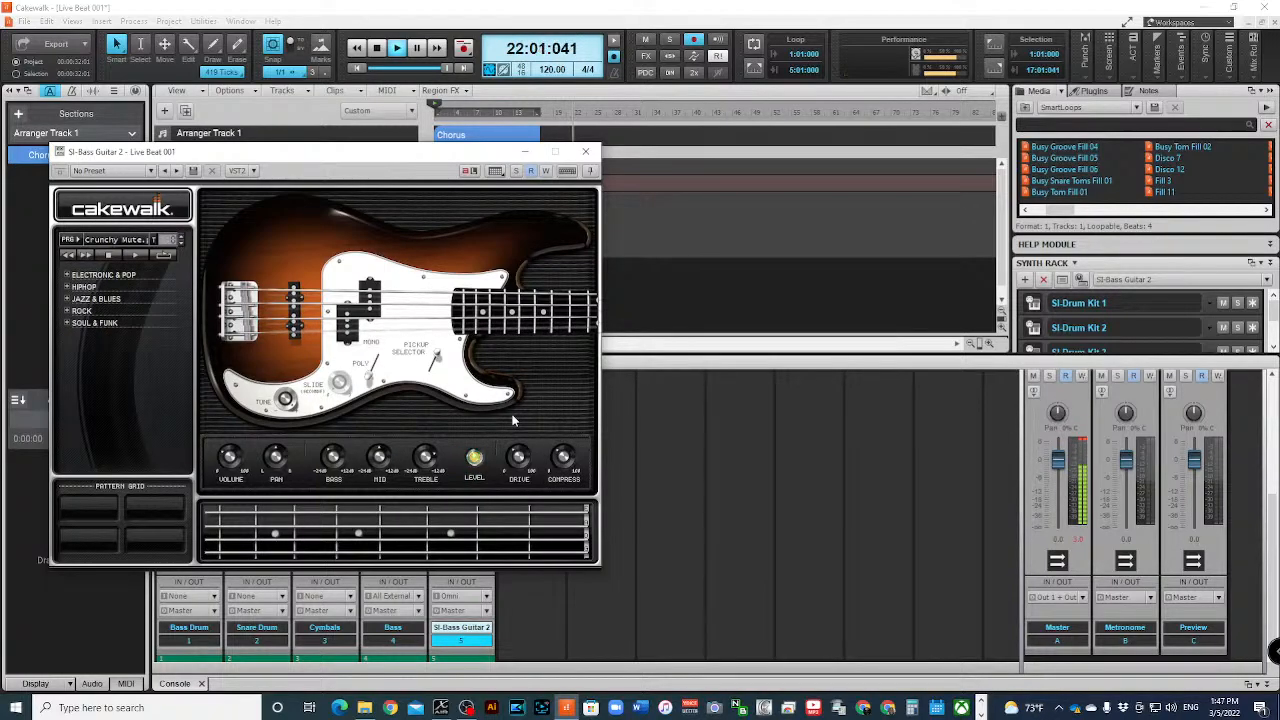
key(space)
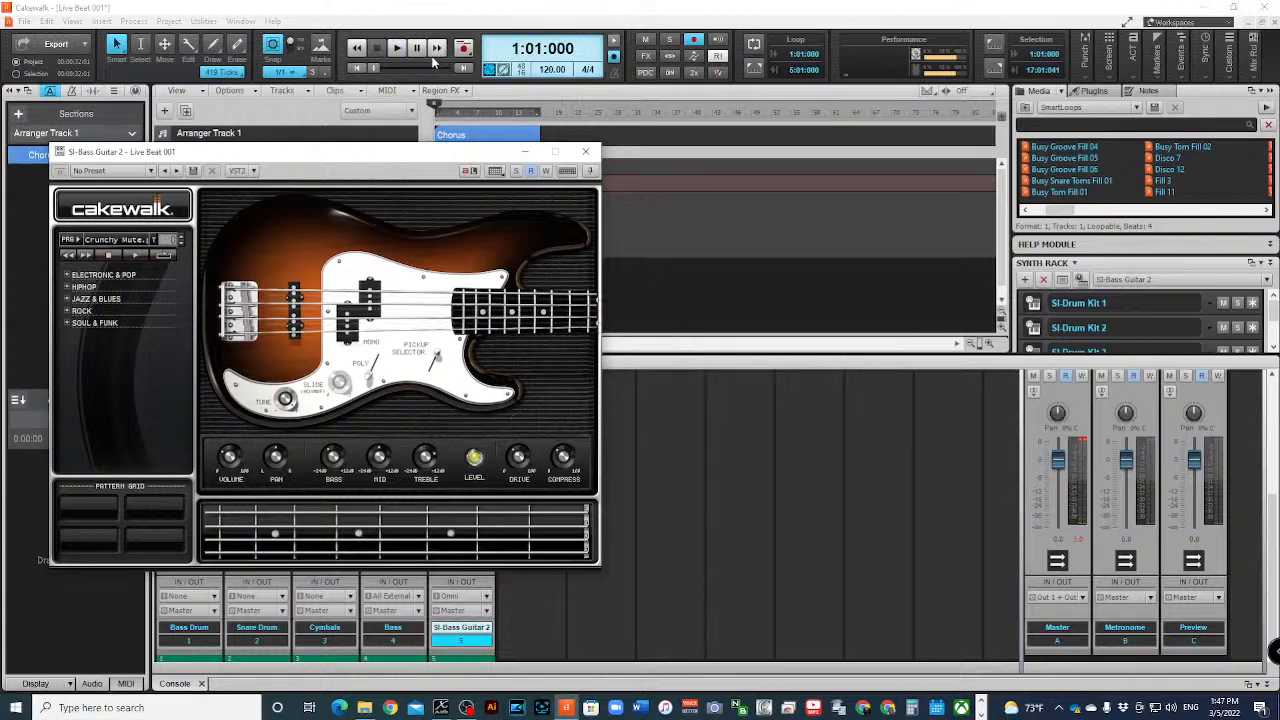
- Turn on looping from 1:01:000 to 5:01:000 and play the looped bars from the start
click(396, 47)
click(754, 43)
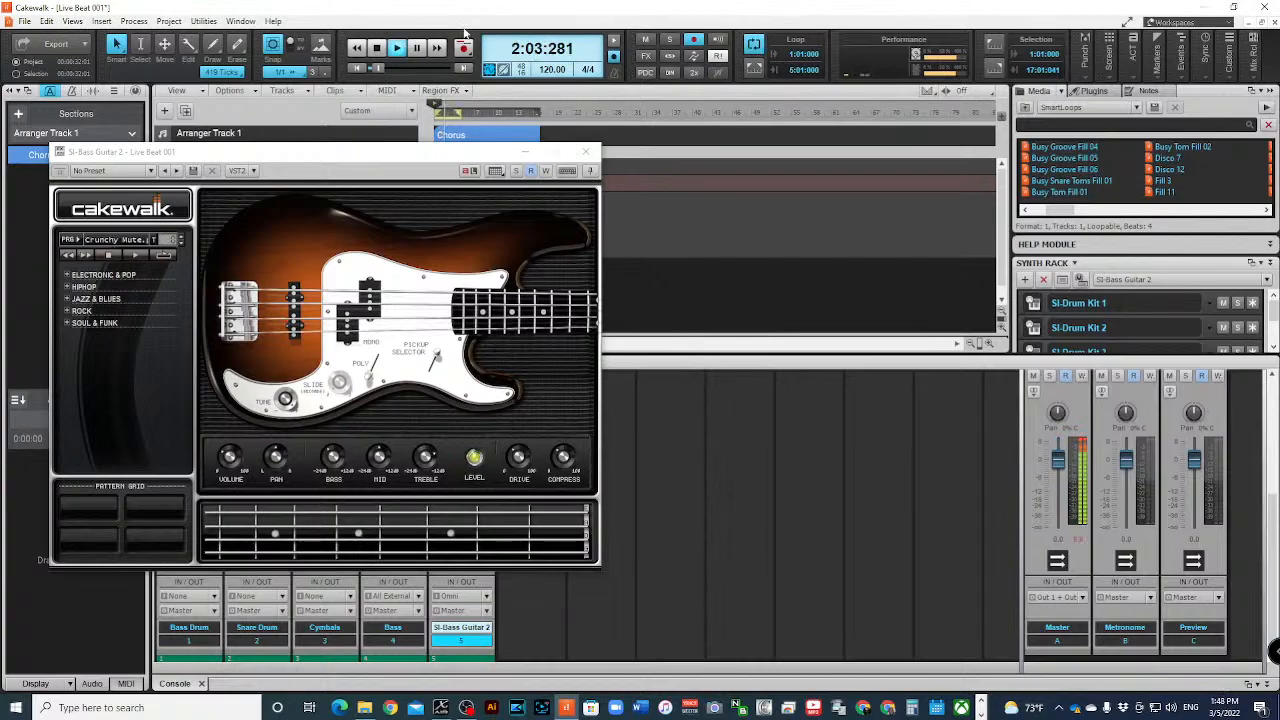
click(376, 47)
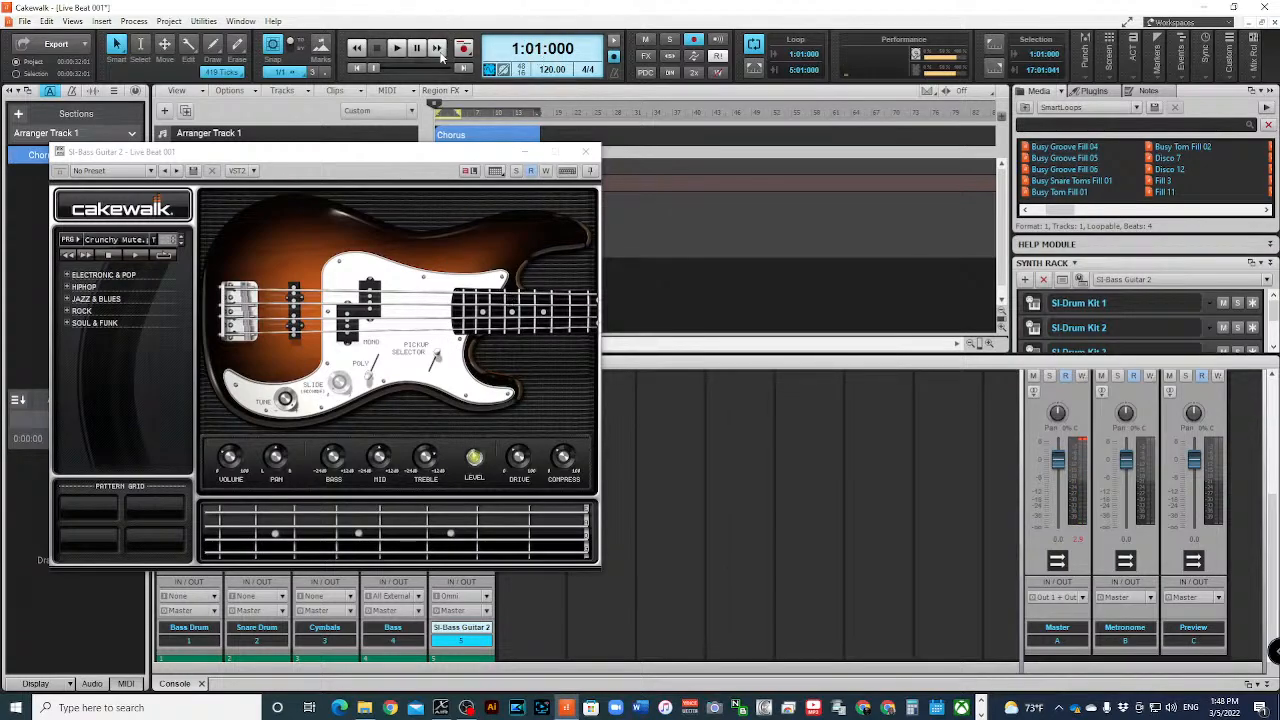
click(396, 47)
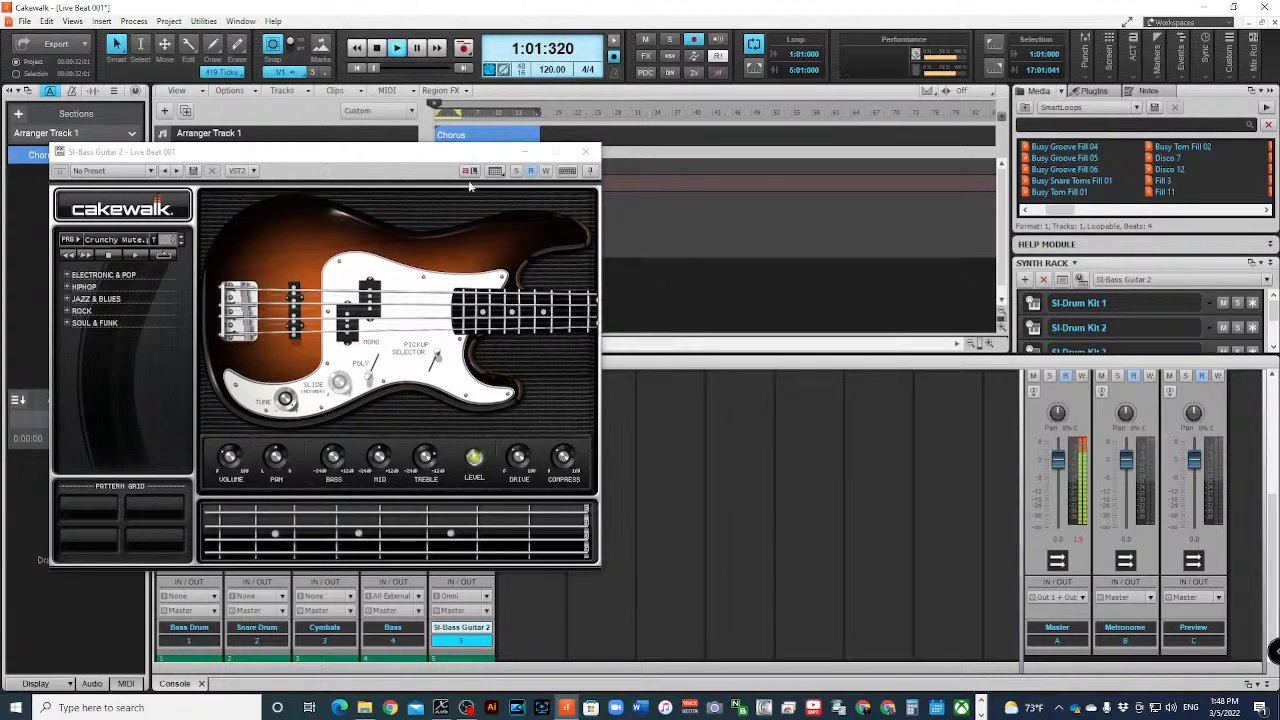
click(753, 45)
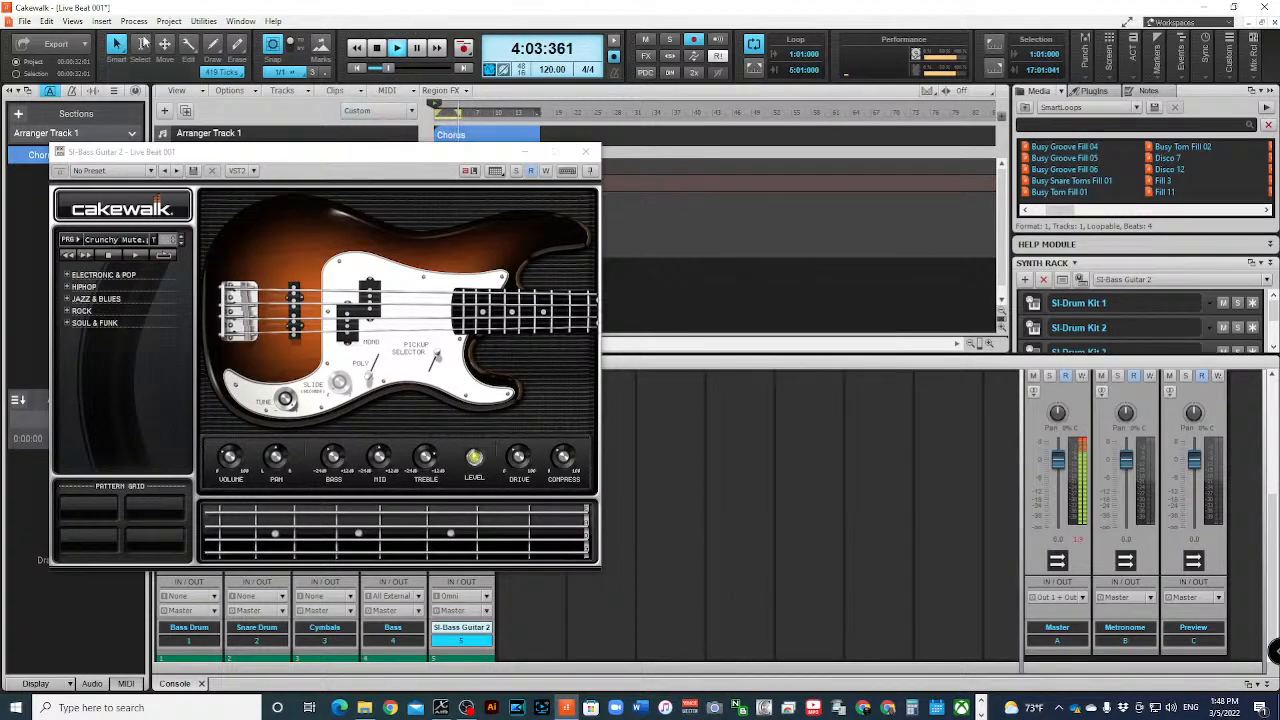
- Put the bass guitar window away and stop the looped playback
click(119, 627)
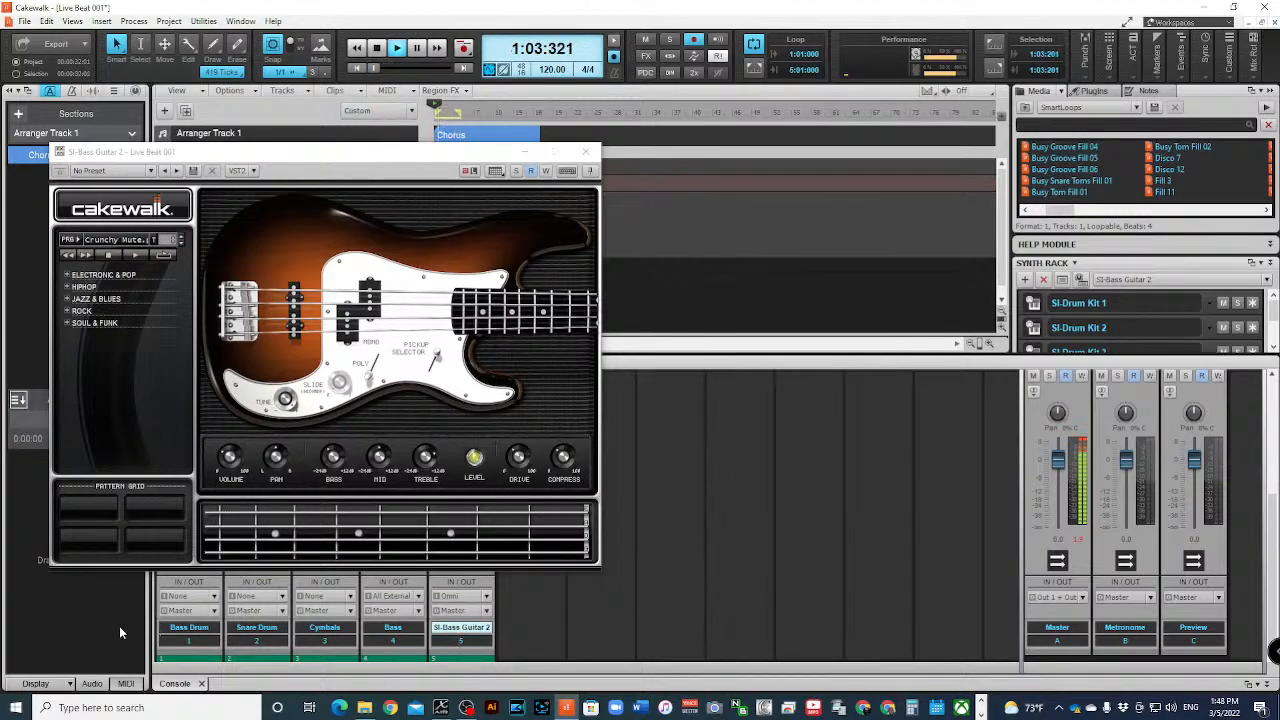
click(525, 152)
click(377, 47)
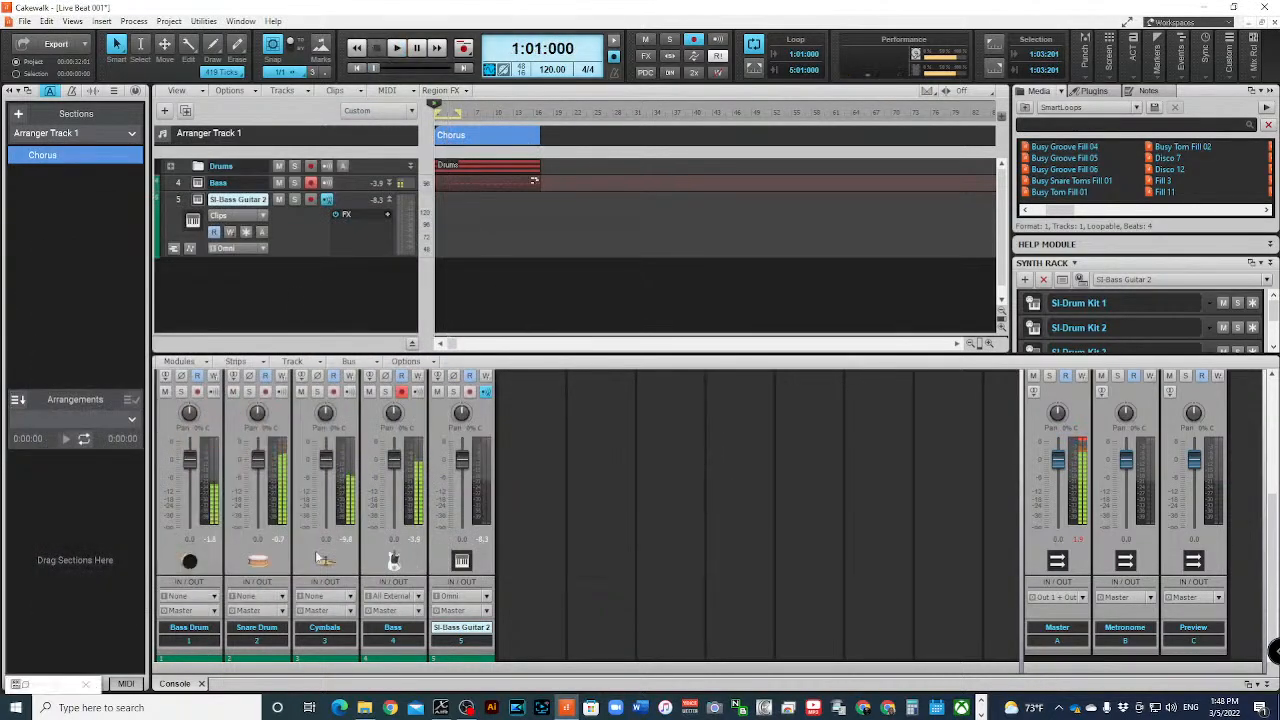
- Change the pickup selector of SI-Bass Guitar 2, audition it over the looped bars, and close the instrument window
click(200, 202)
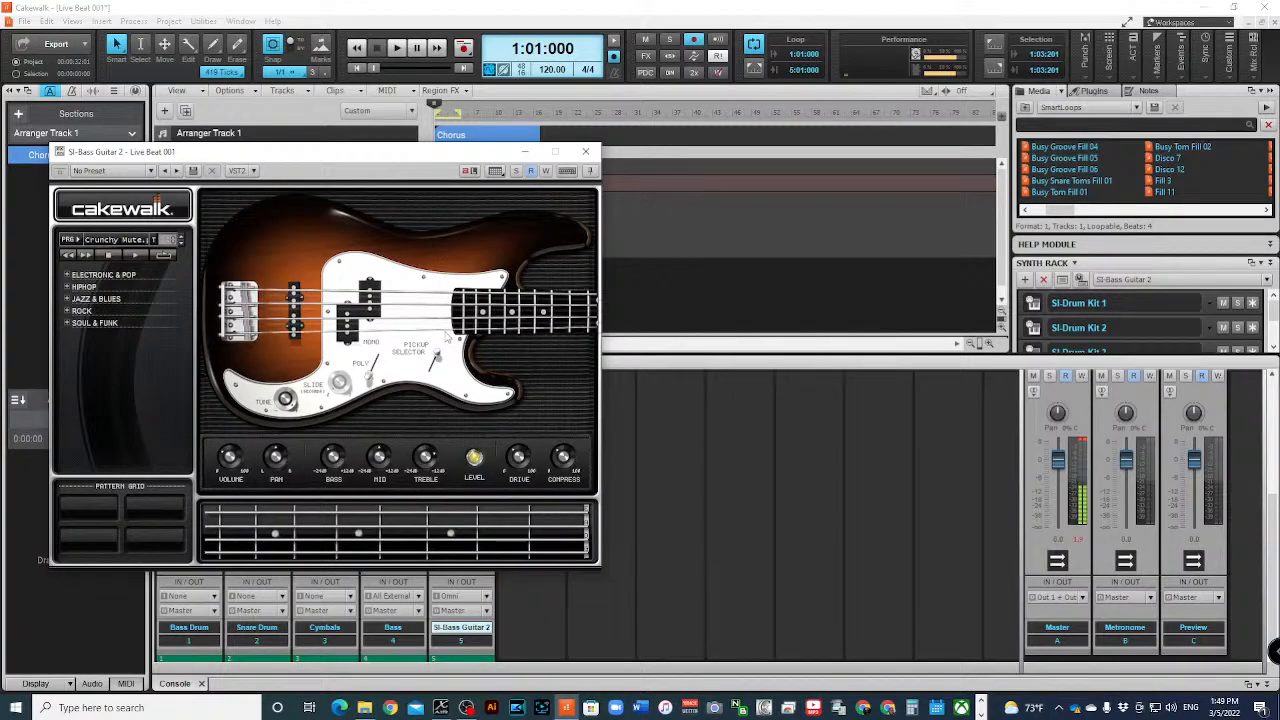
click(429, 374)
mouse_move(291, 406)
click(396, 47)
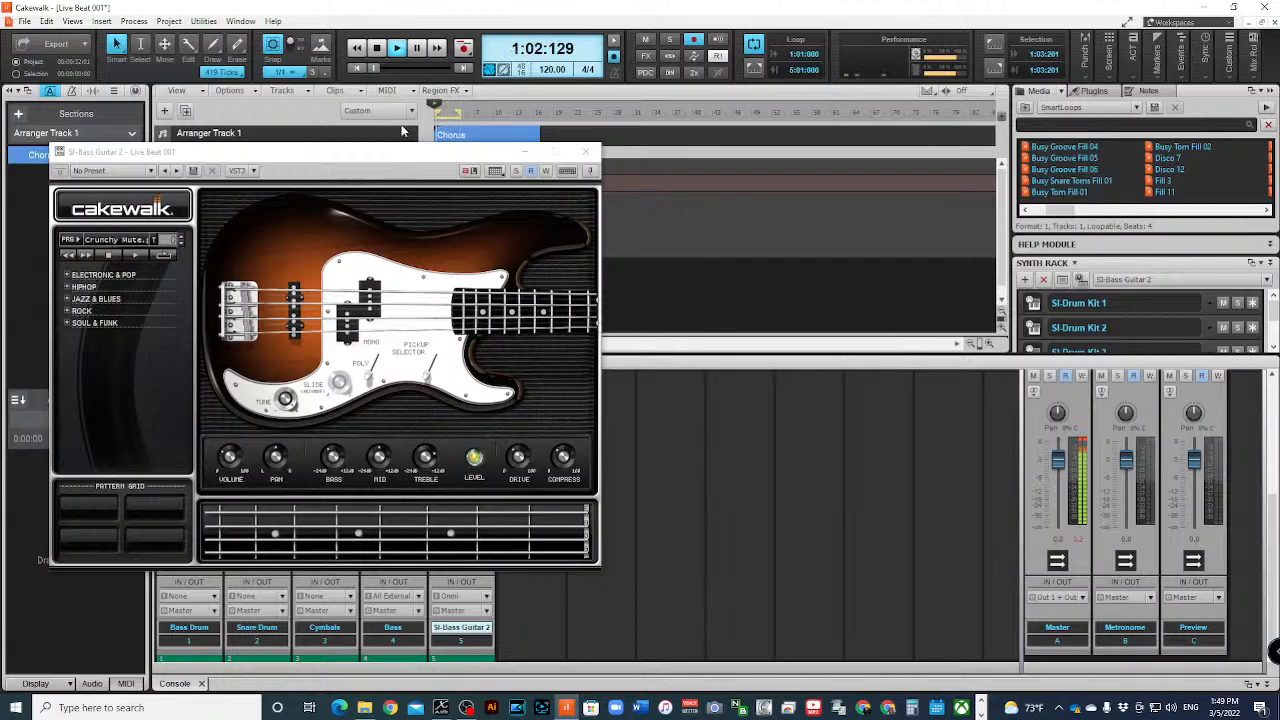
key(space)
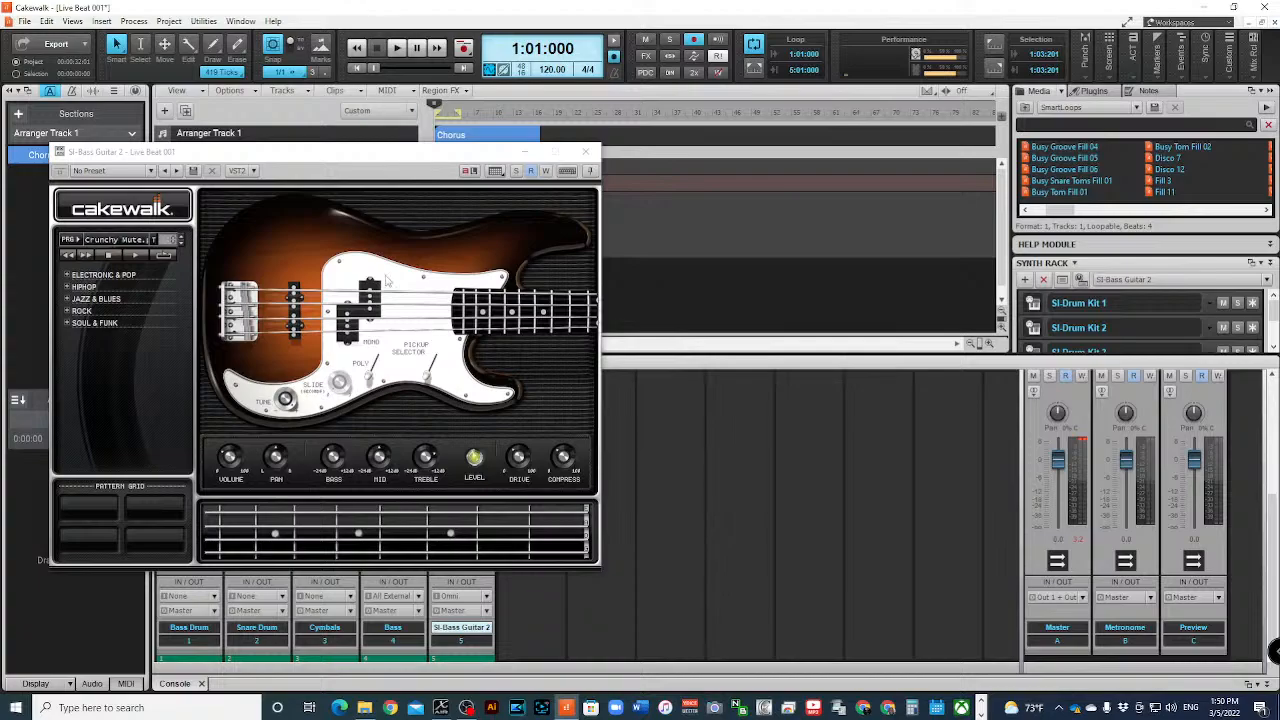
click(585, 151)
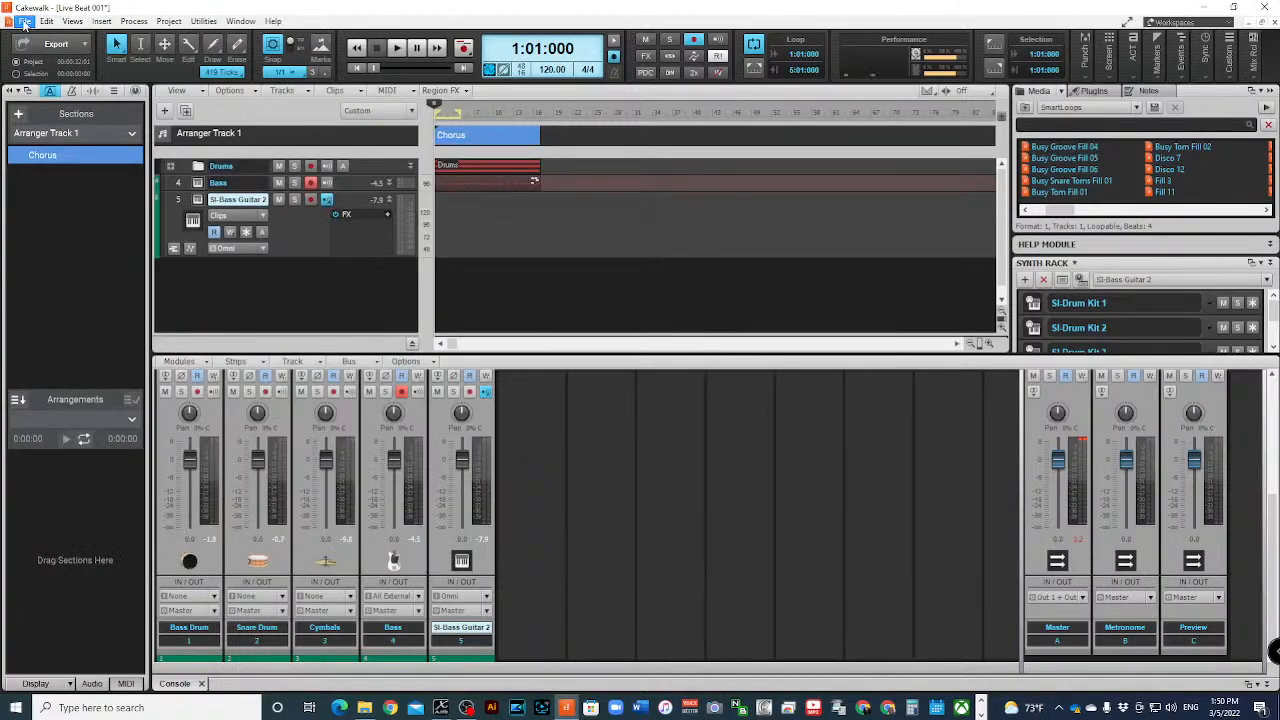
- Open the MIDI device preferences and apply them with both Impact LX25+ inputs and the Microsoft GS Wavetable Synth output enabled
click(24, 22)
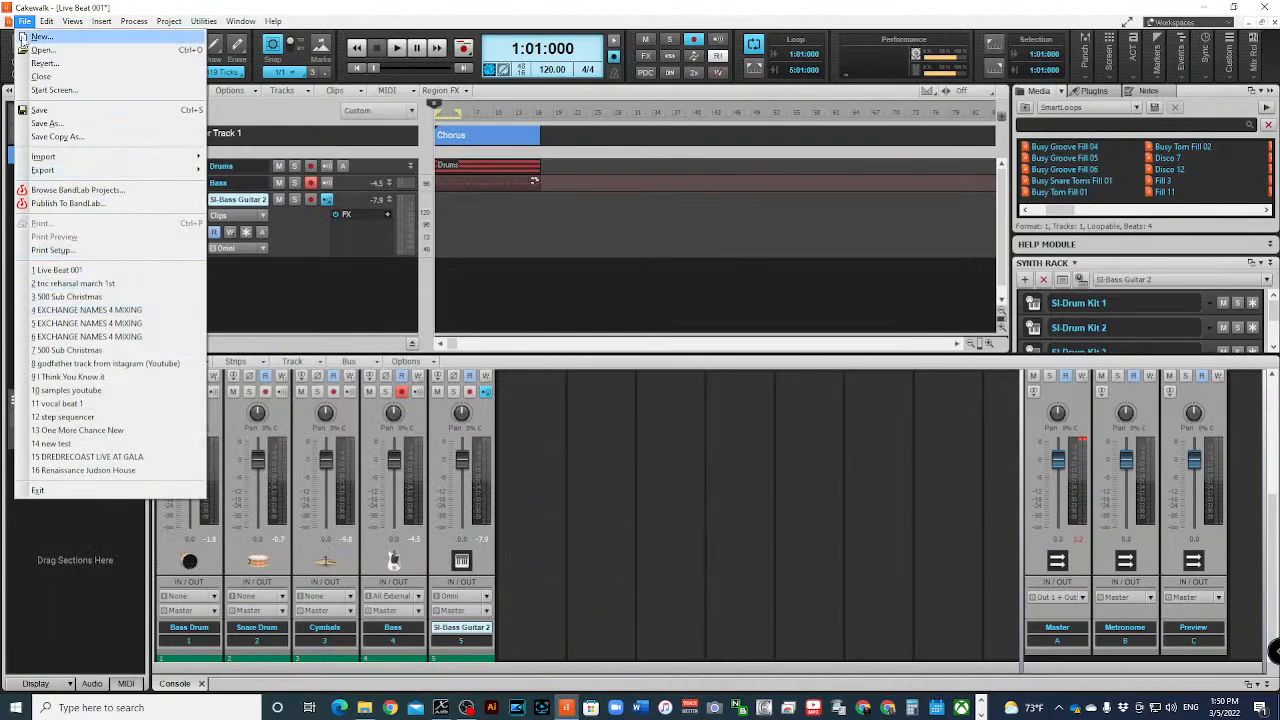
mouse_move(47, 21)
click(162, 237)
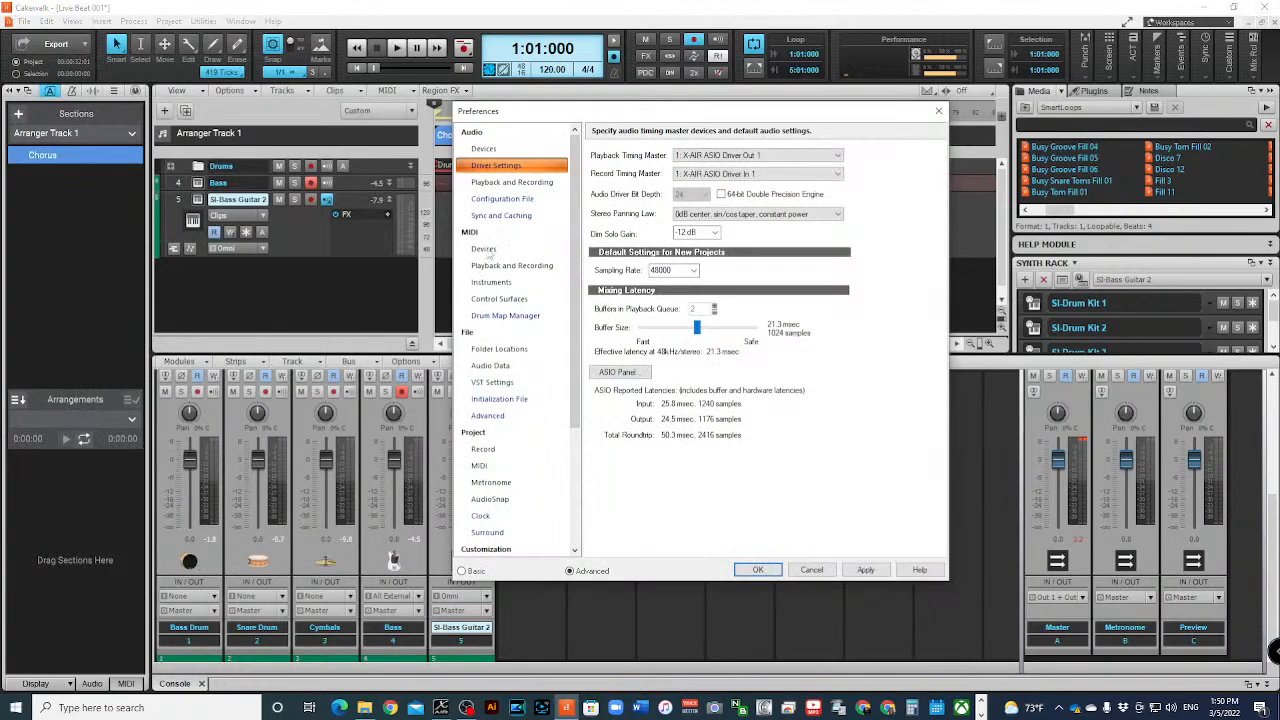
click(484, 249)
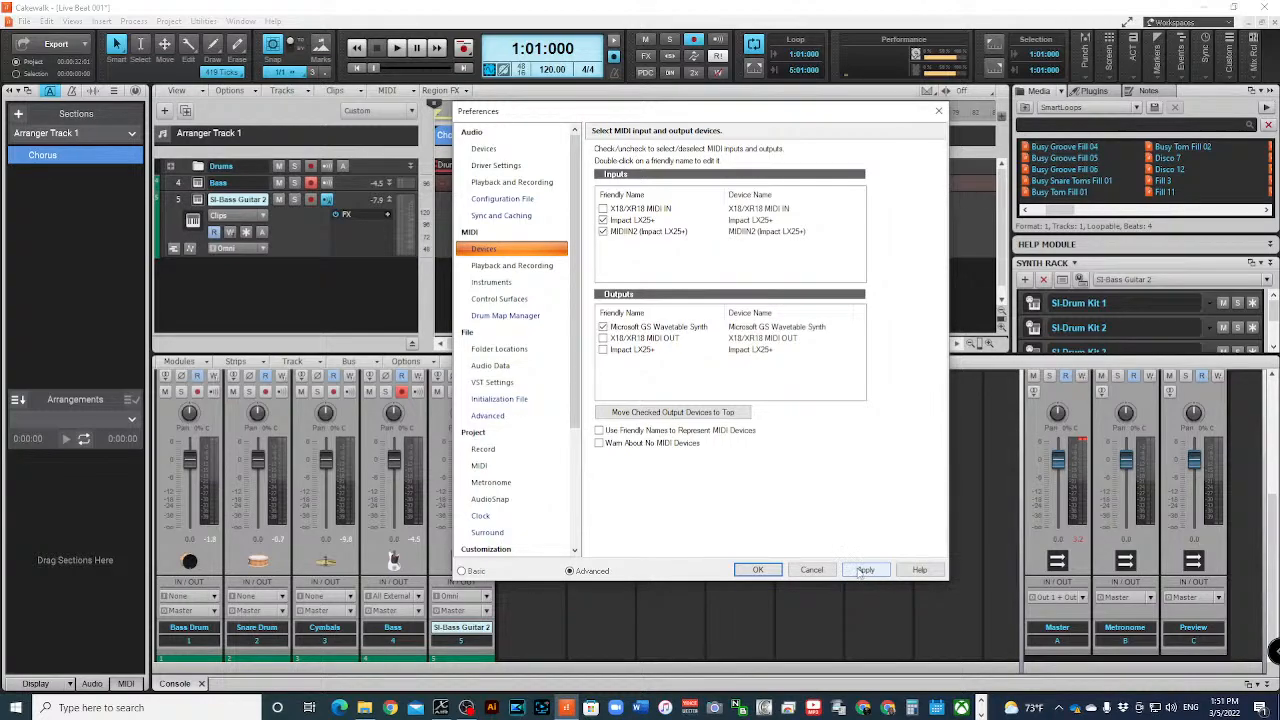
click(862, 572)
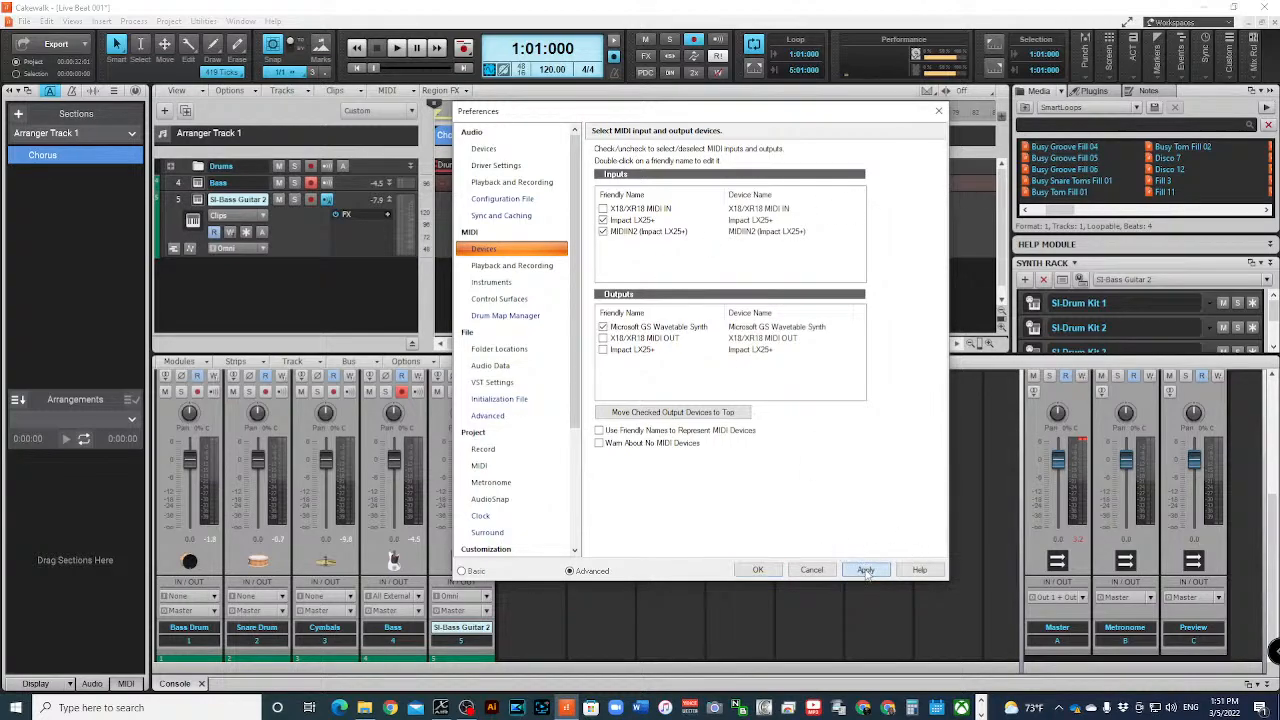
- Close the Preferences window to get back to the Live Beat 001 project
click(757, 569)
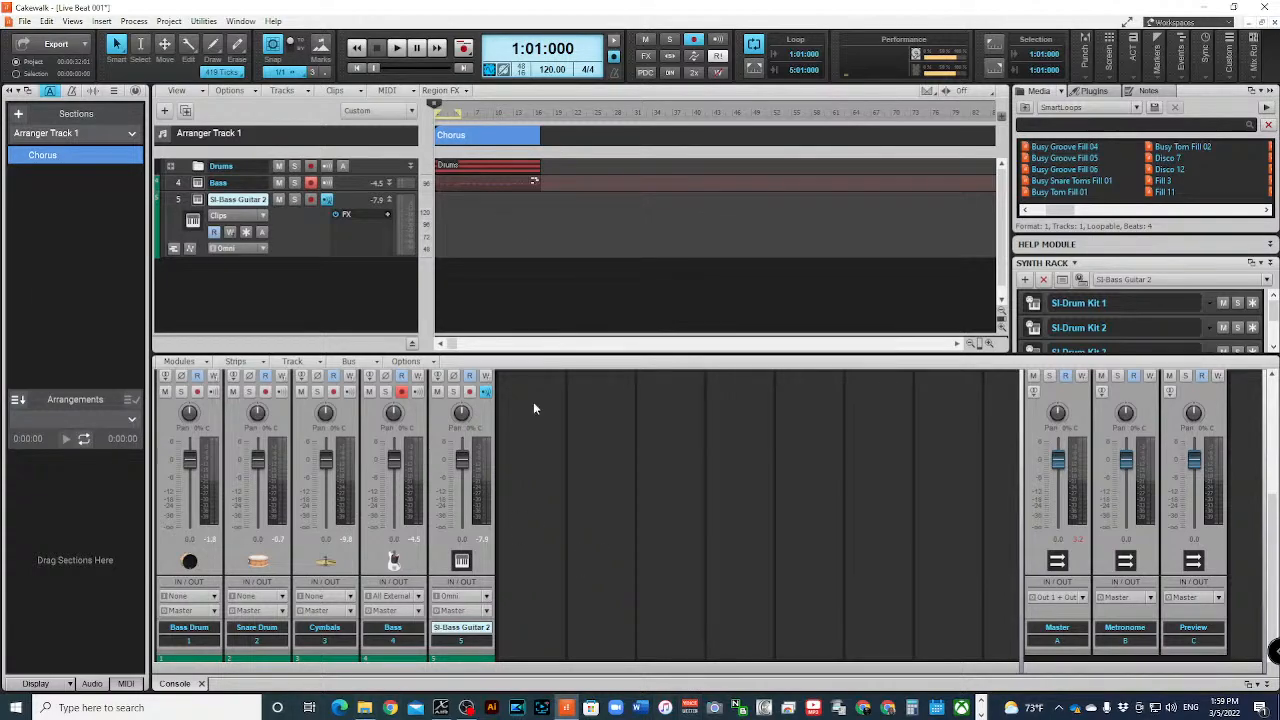
- Switch to Chrome and search Google for images of "roland v drums"
click(862, 707)
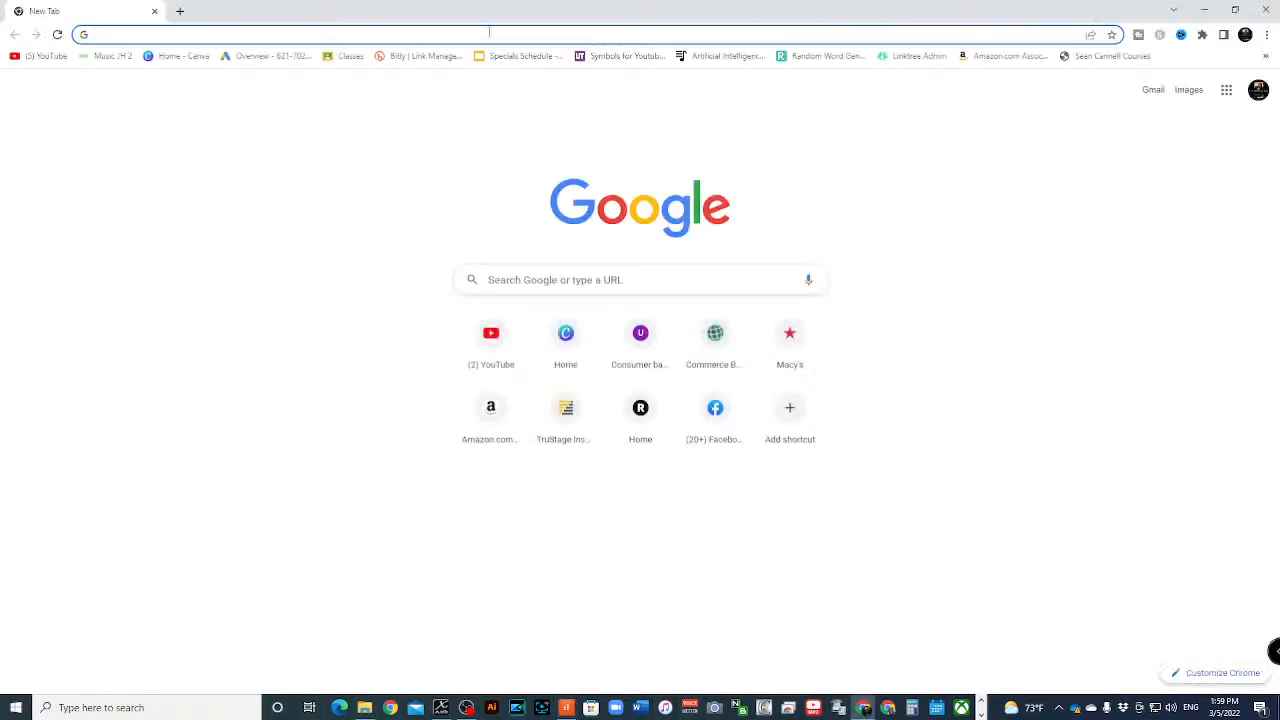
click(489, 33)
text(roland v dru)
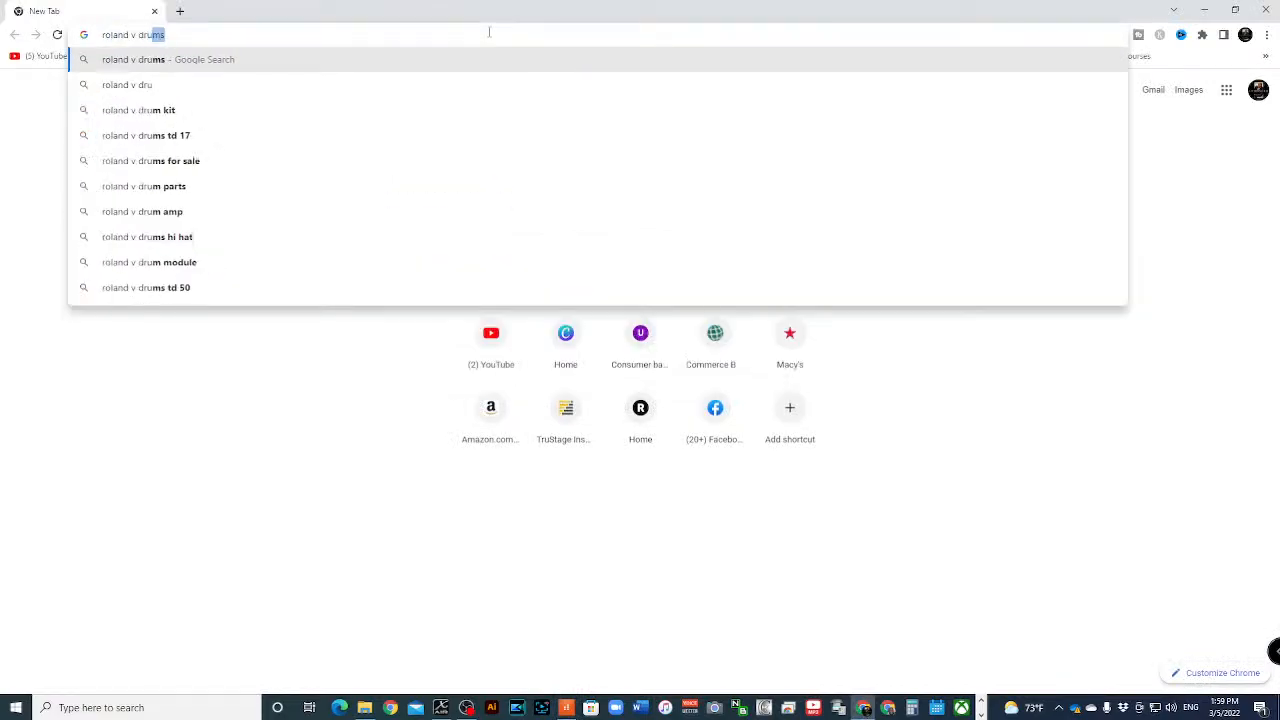
key(Return)
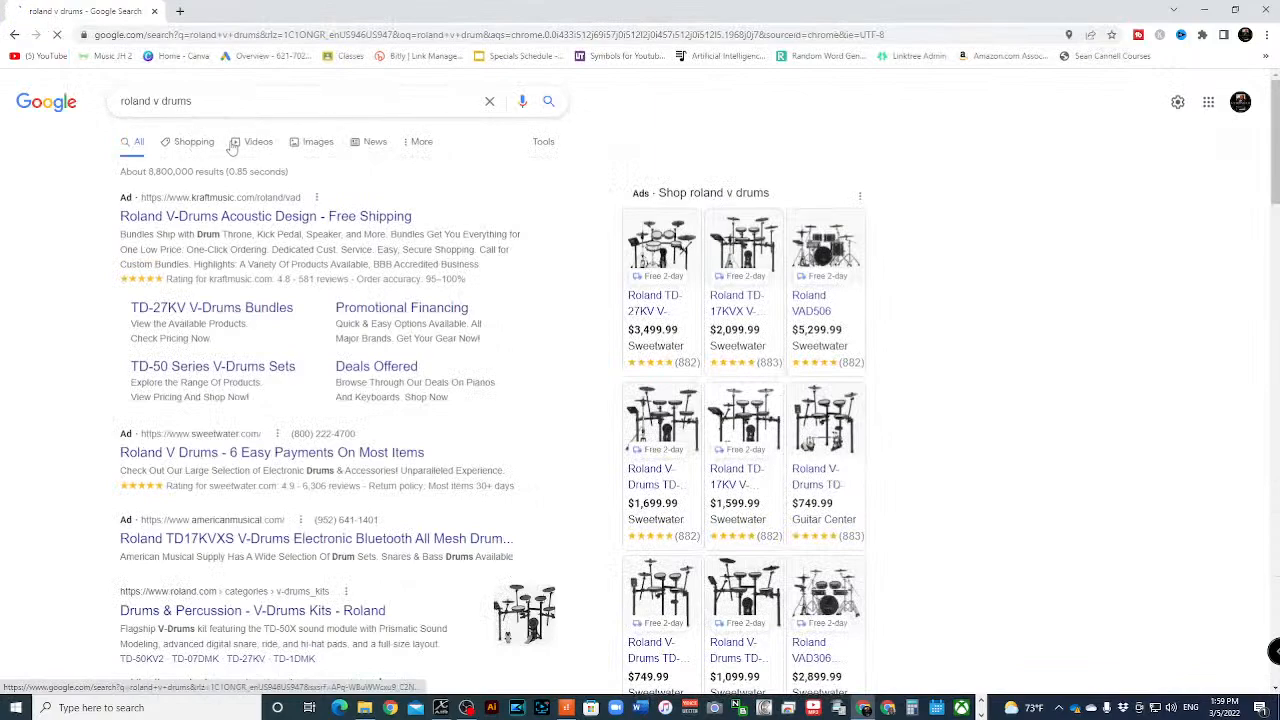
click(303, 143)
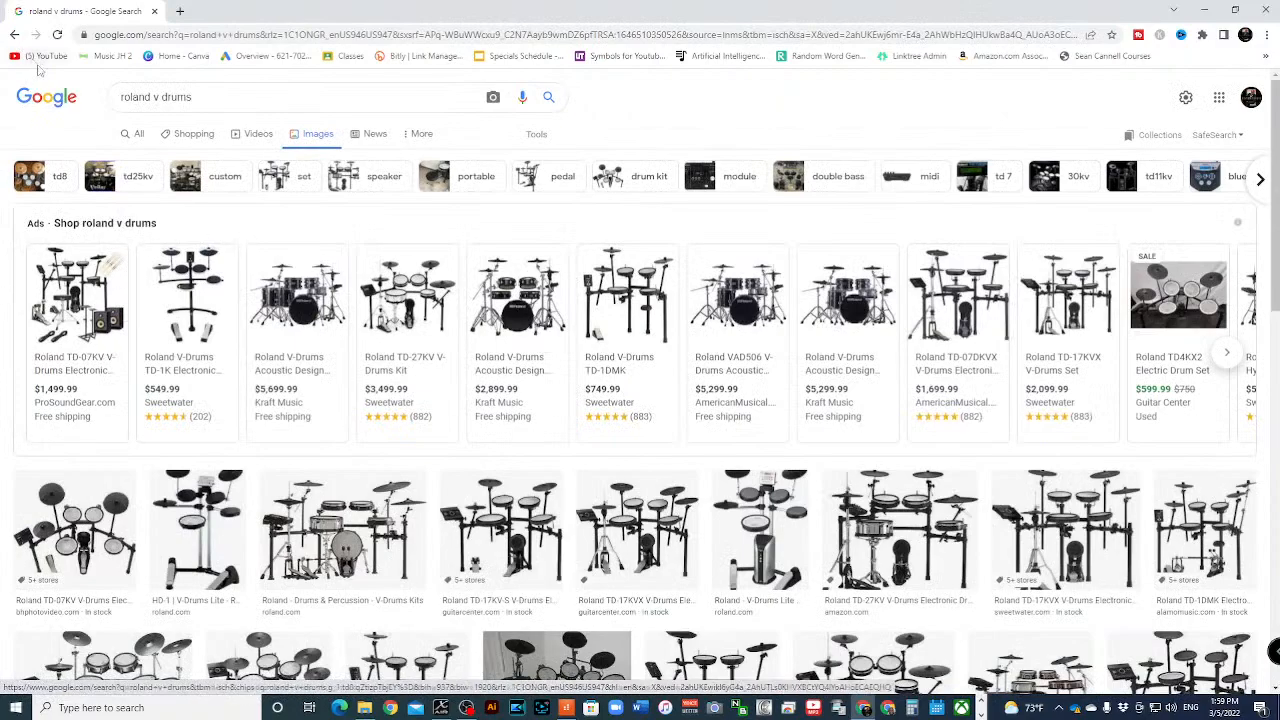
- Return to all search results for "roland v drums" and open Roland's own V-Drums Kits page
click(124, 136)
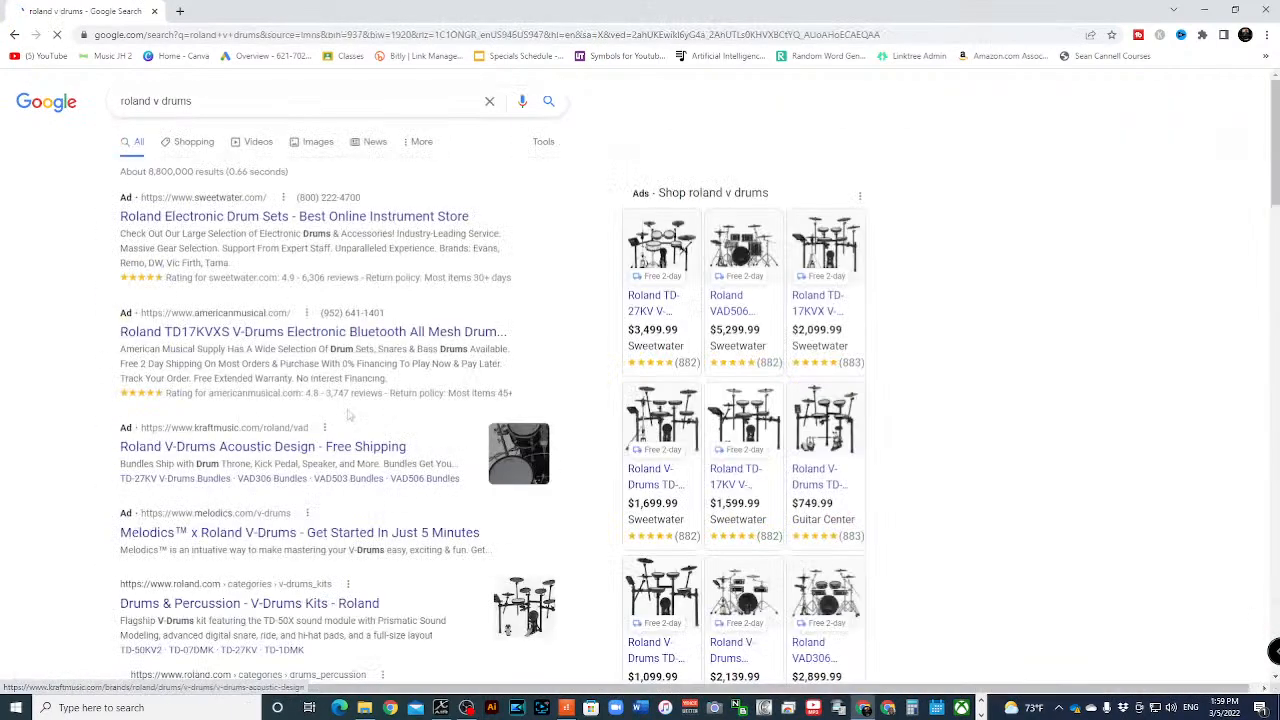
scroll(229, 157, down, 5)
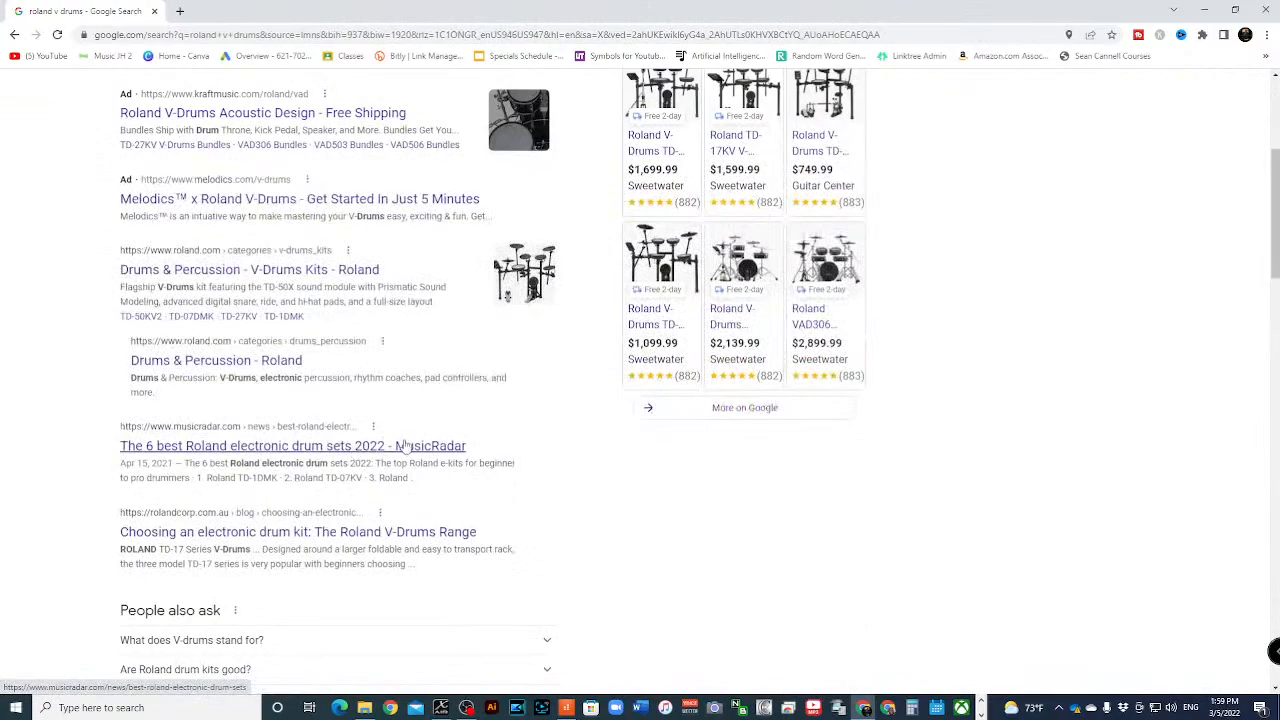
scroll(340, 520, down, 3)
scroll(340, 518, up, 5)
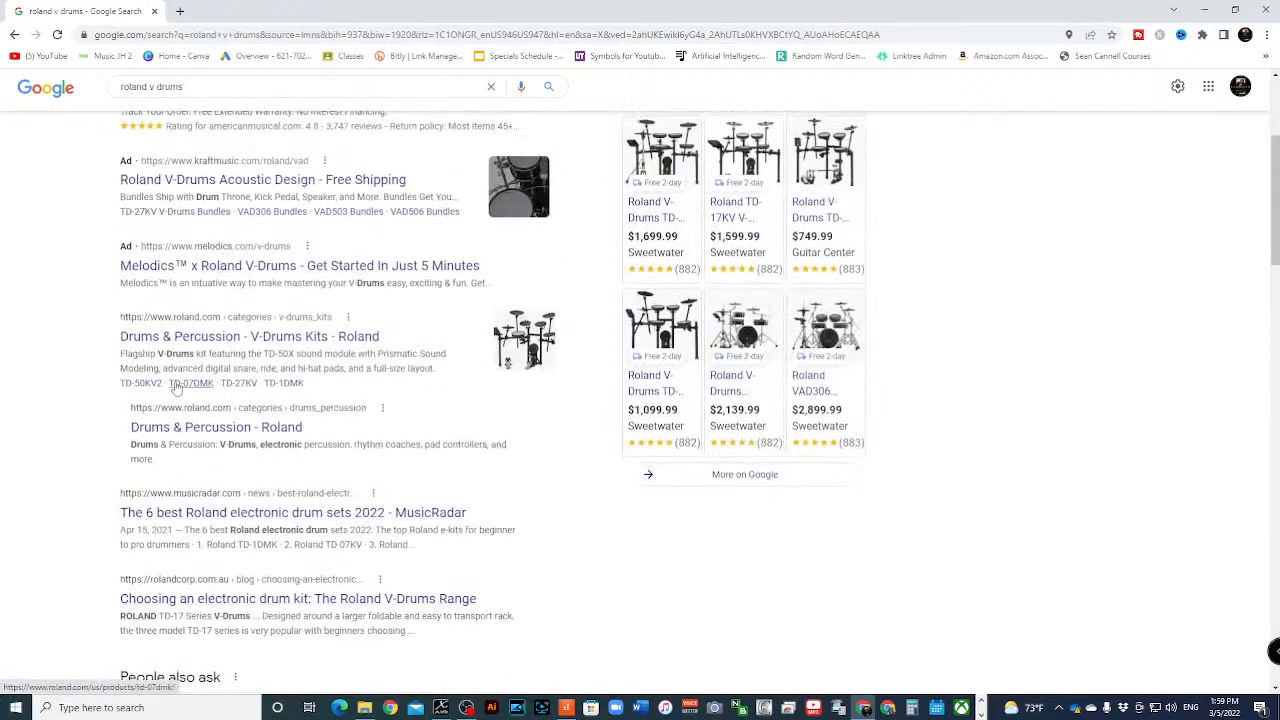
scroll(320, 400, up, 1)
click(326, 402)
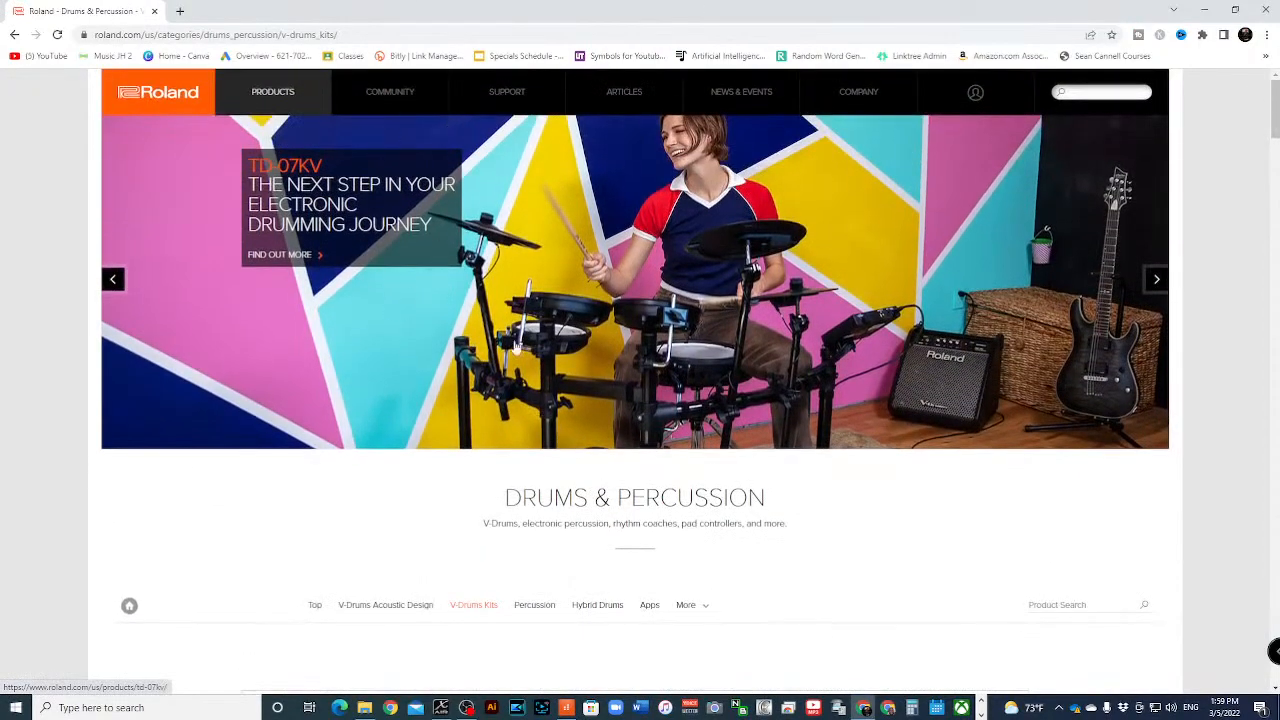
- View the TD-50KV2 product page from the kit list, and go to Roland's Drums & Percussion category
scroll(605, 443, down, 3)
scroll(606, 443, down, 3)
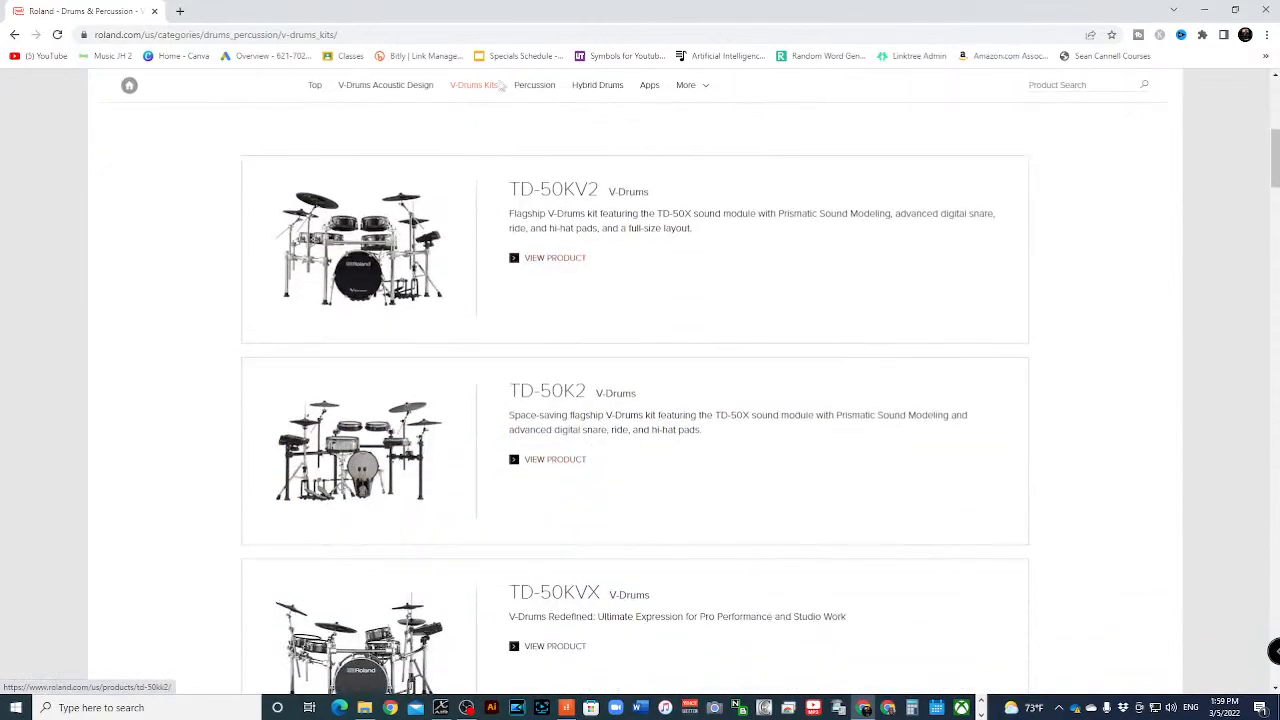
click(555, 259)
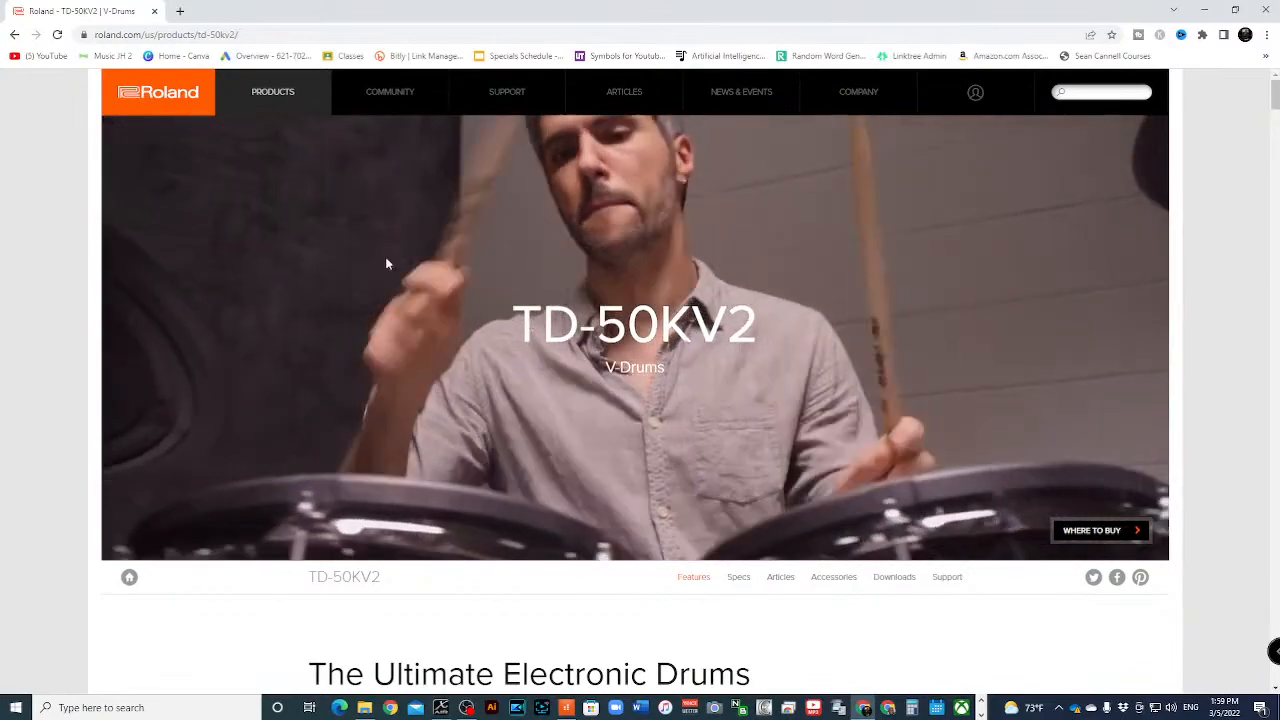
mouse_move(507, 91)
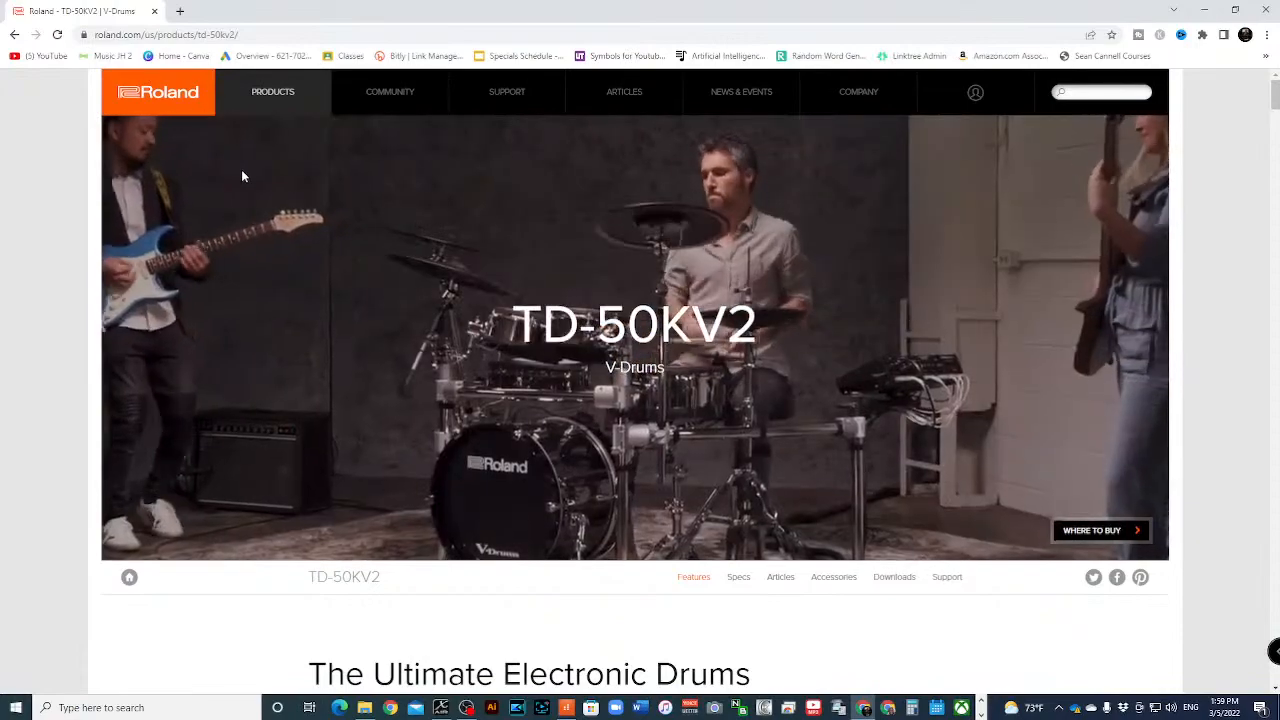
mouse_move(273, 100)
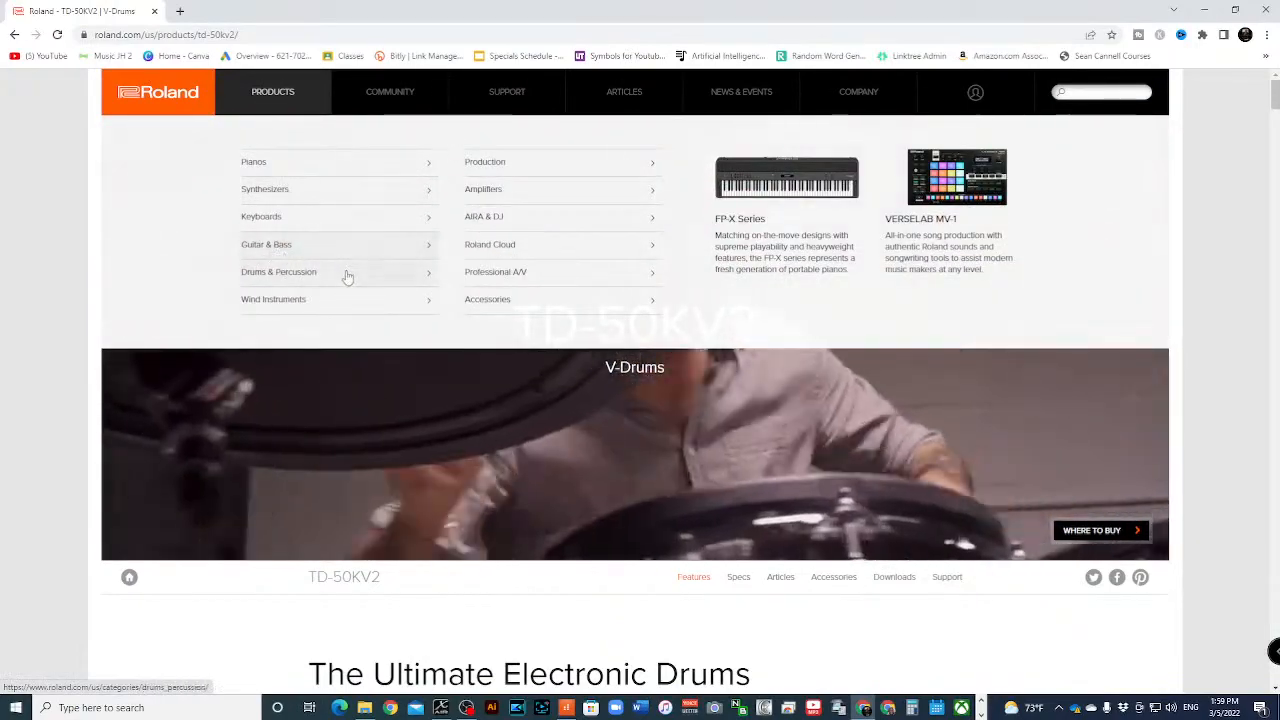
click(423, 280)
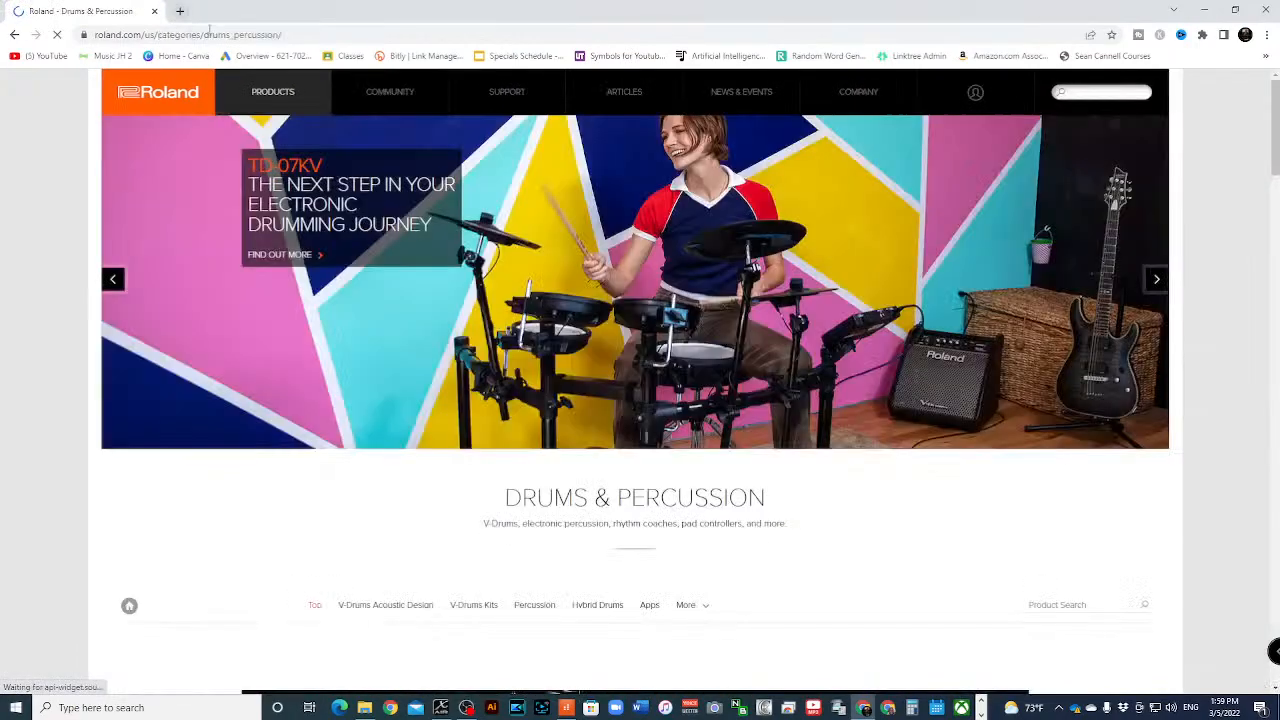
- Search Google for "td-17kvx"
click(220, 32)
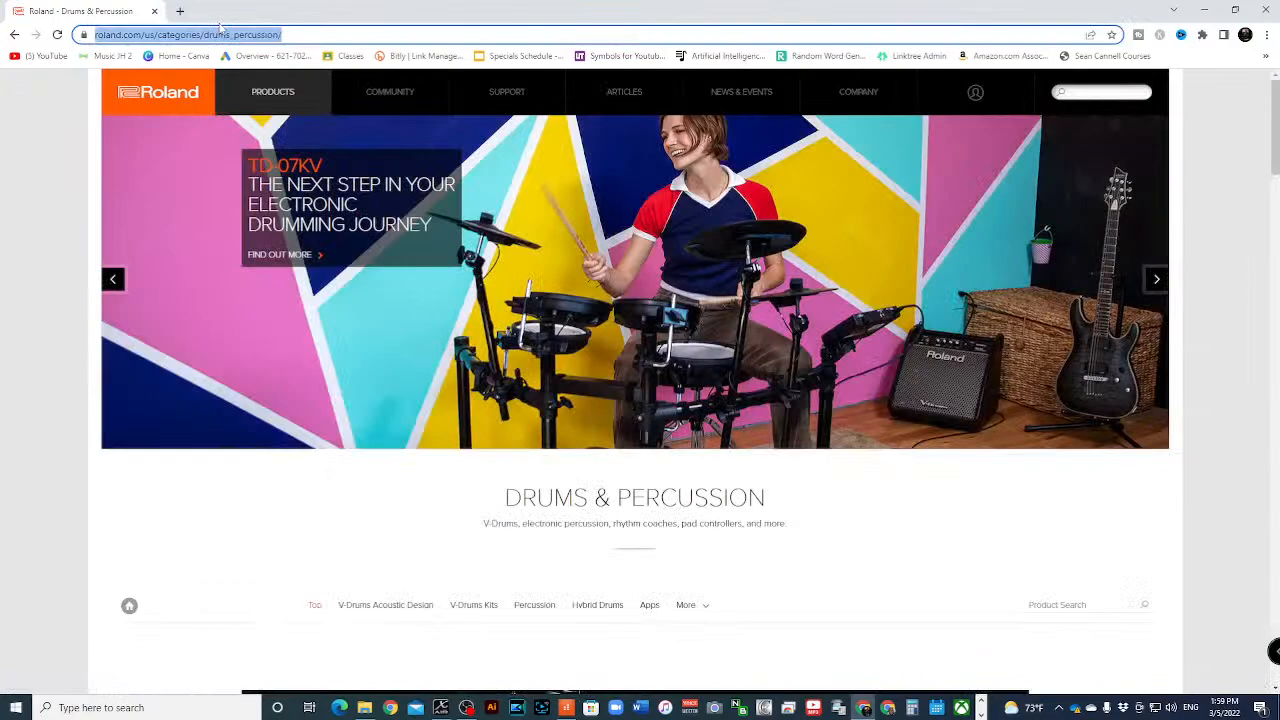
text(td)
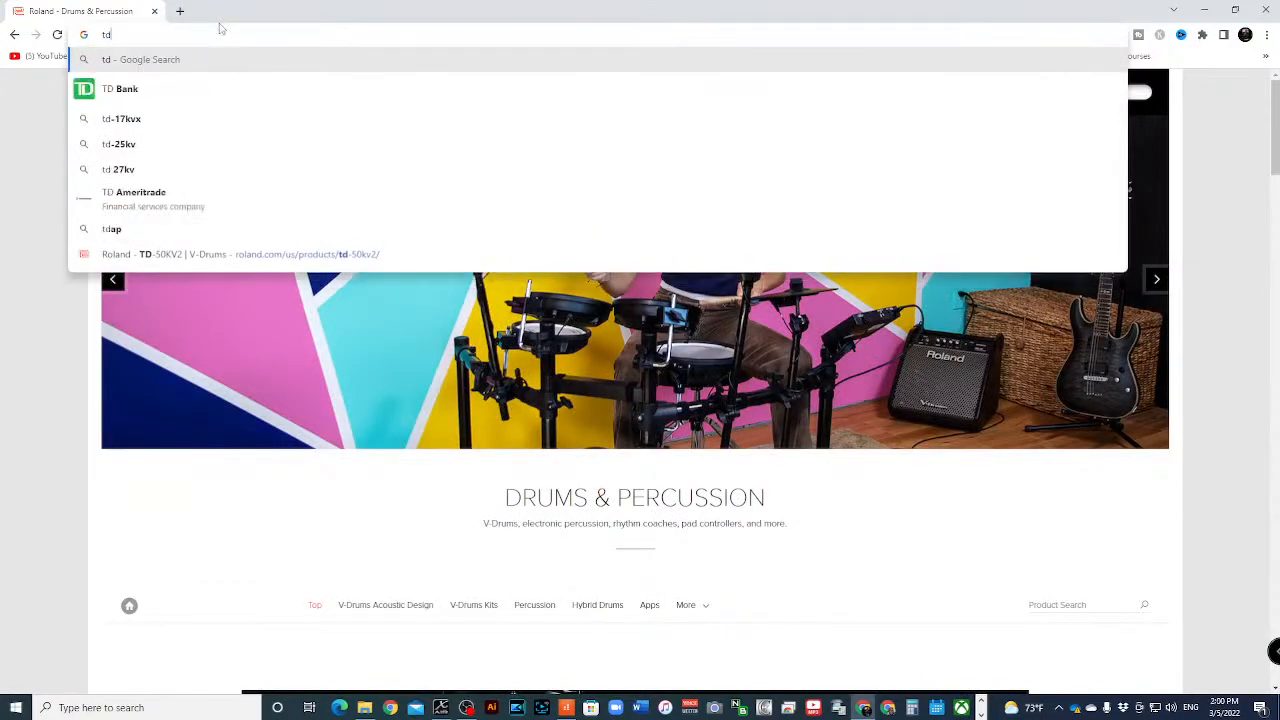
text(-17v)
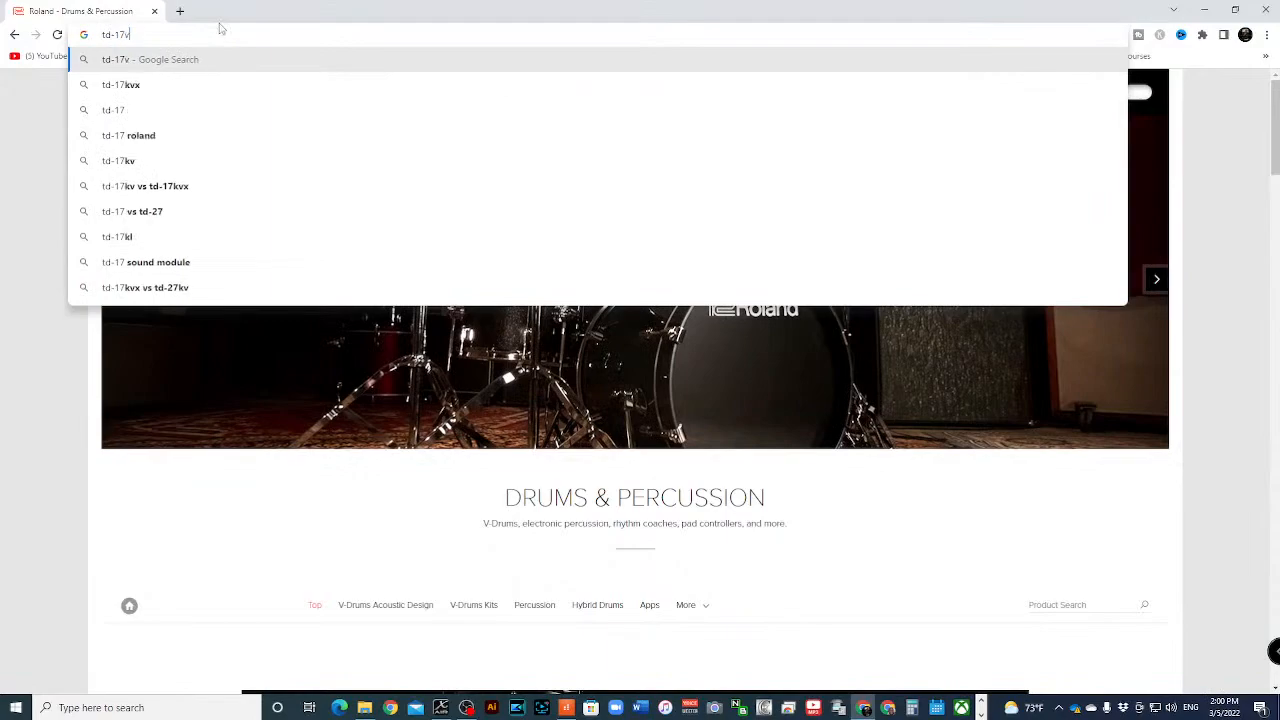
key(BackSpace)
text(kvx)
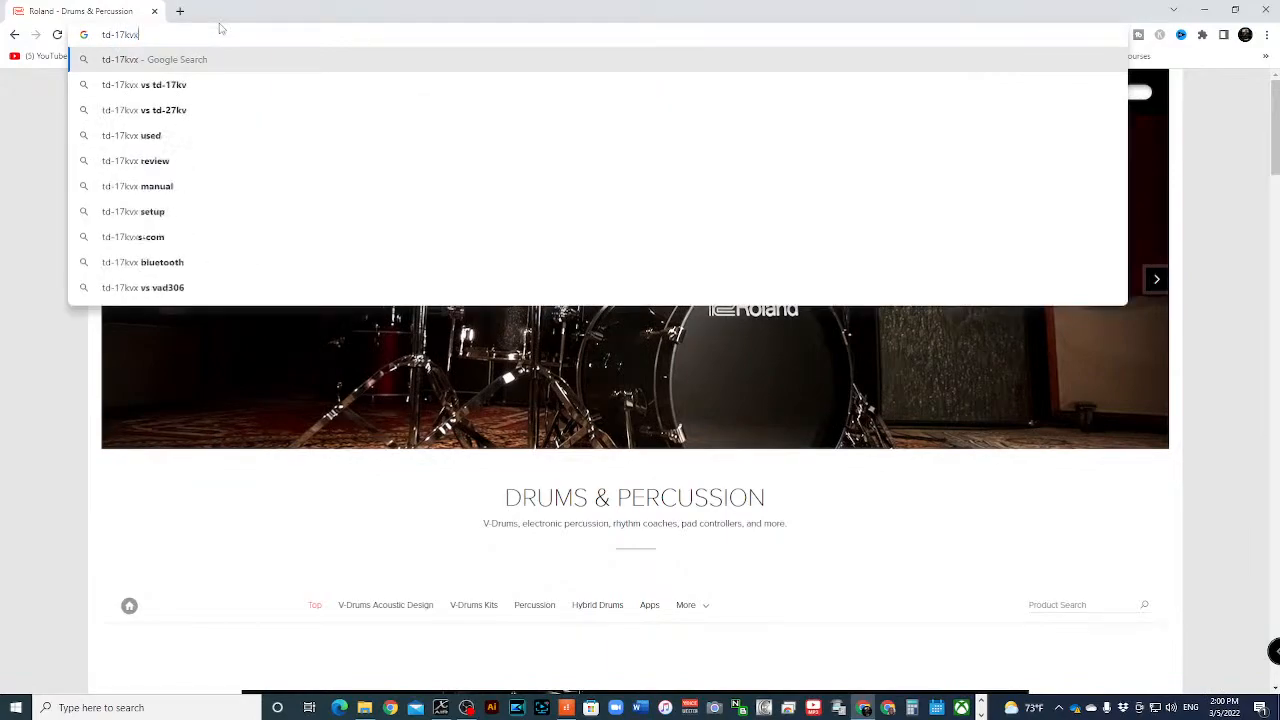
key(Return)
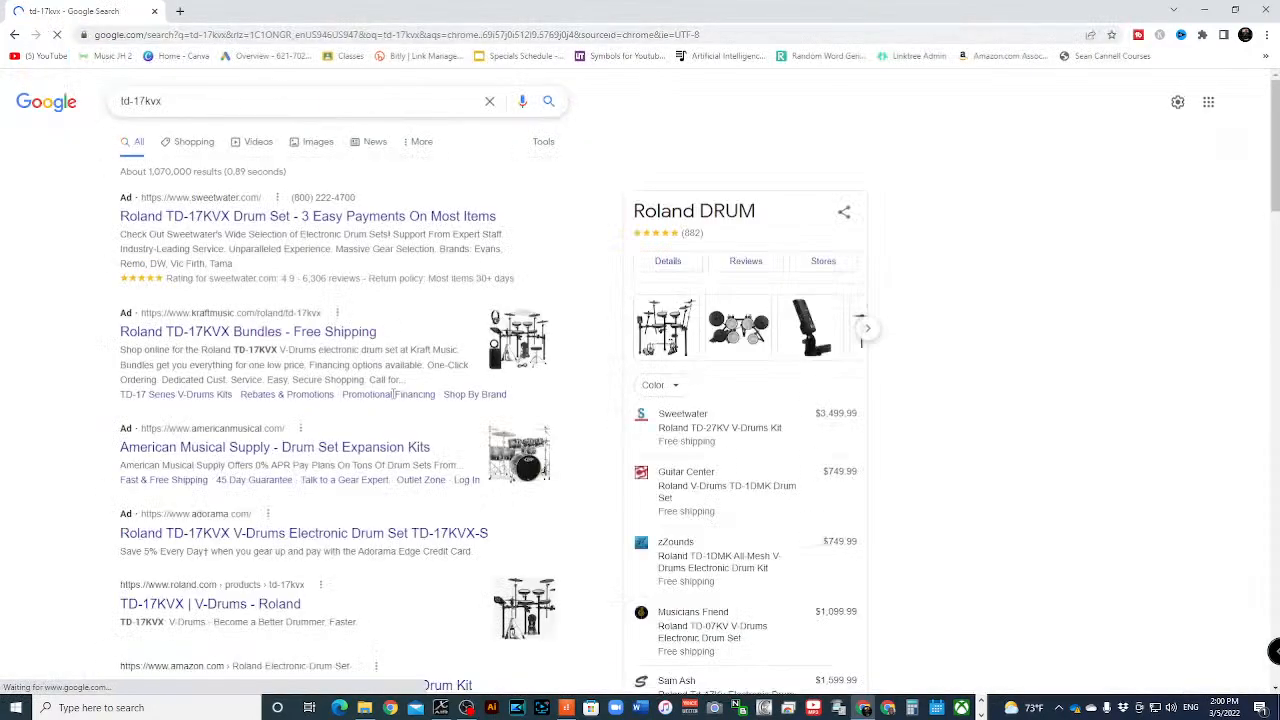
- Open the Amazon result for the Roland TD-17KVX-S V-Compact Series Electronic Drum Kit
scroll(240, 470, down, 2)
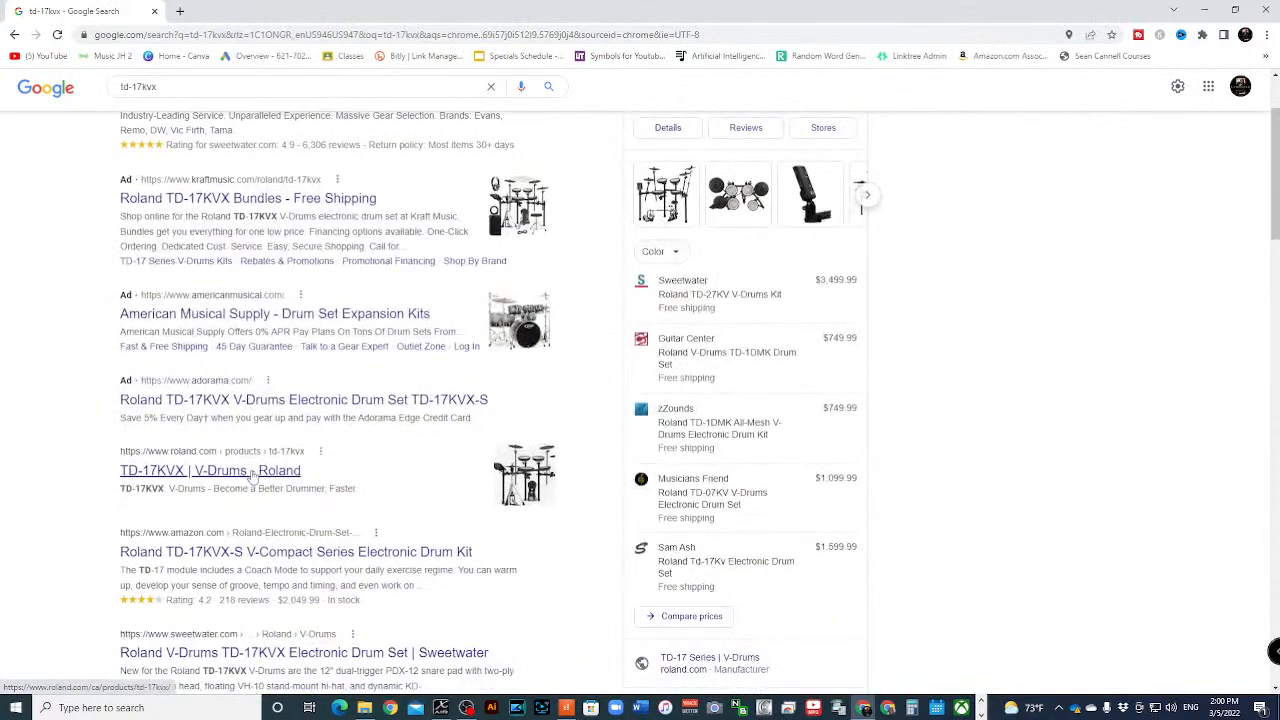
scroll(253, 477, down, 3)
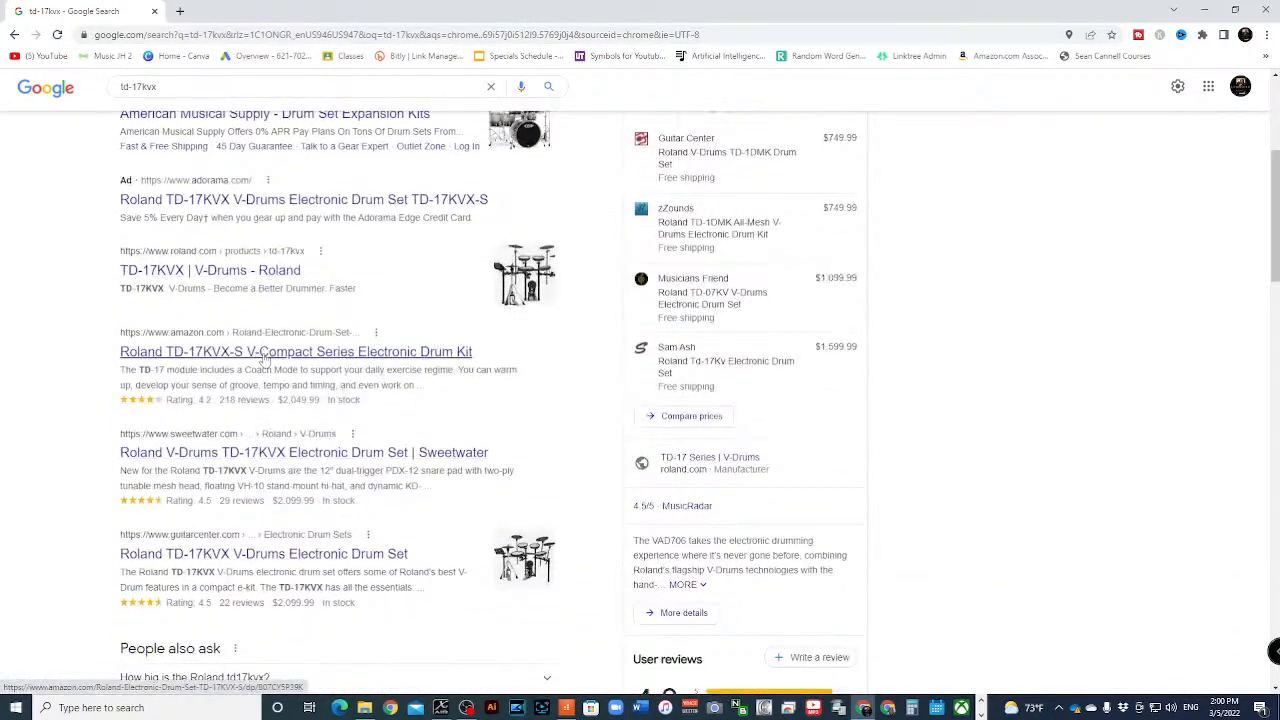
click(303, 360)
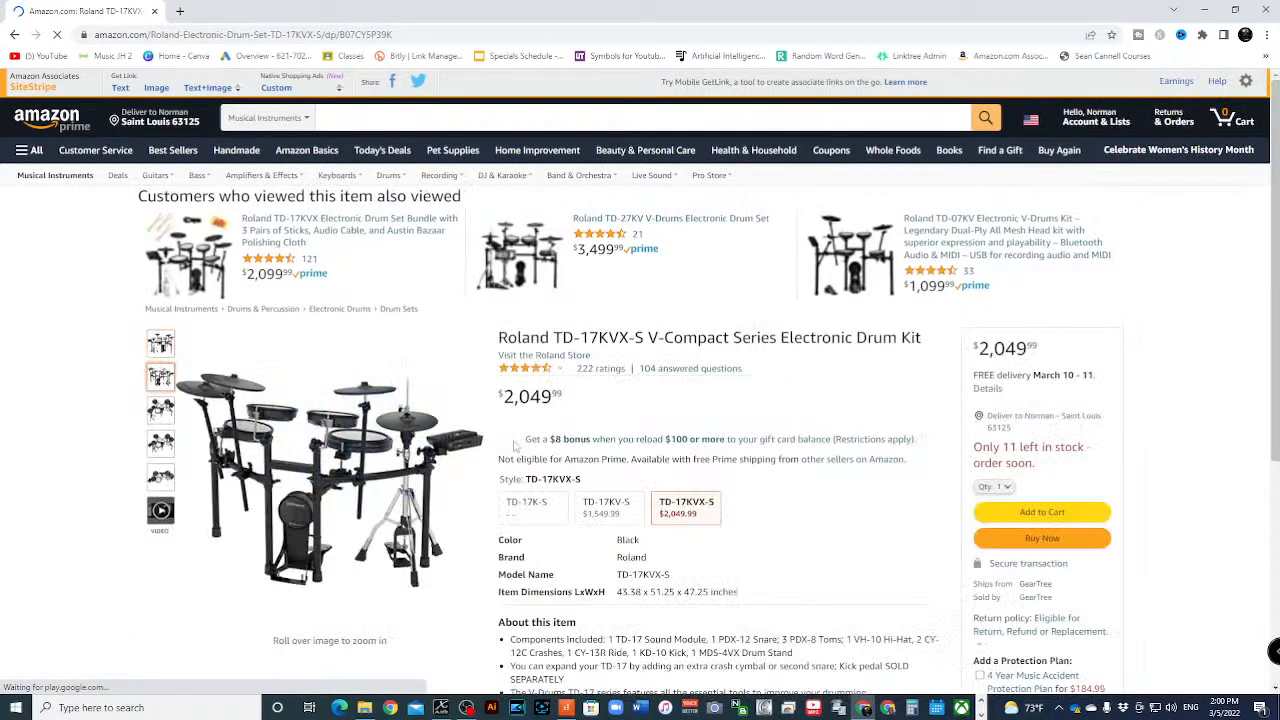
- Examine the TD-17KVX-S kit and its sound module in the enlarged product images, and close the browser window
mouse_move(410, 452)
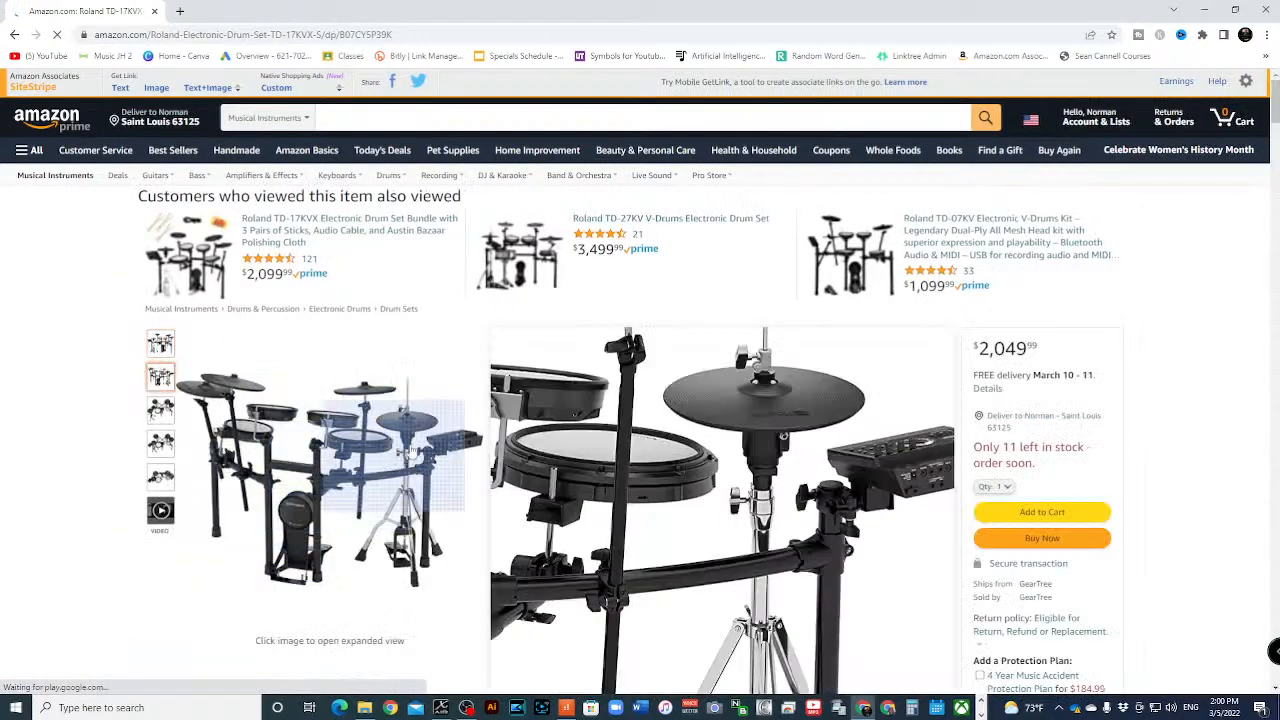
click(450, 445)
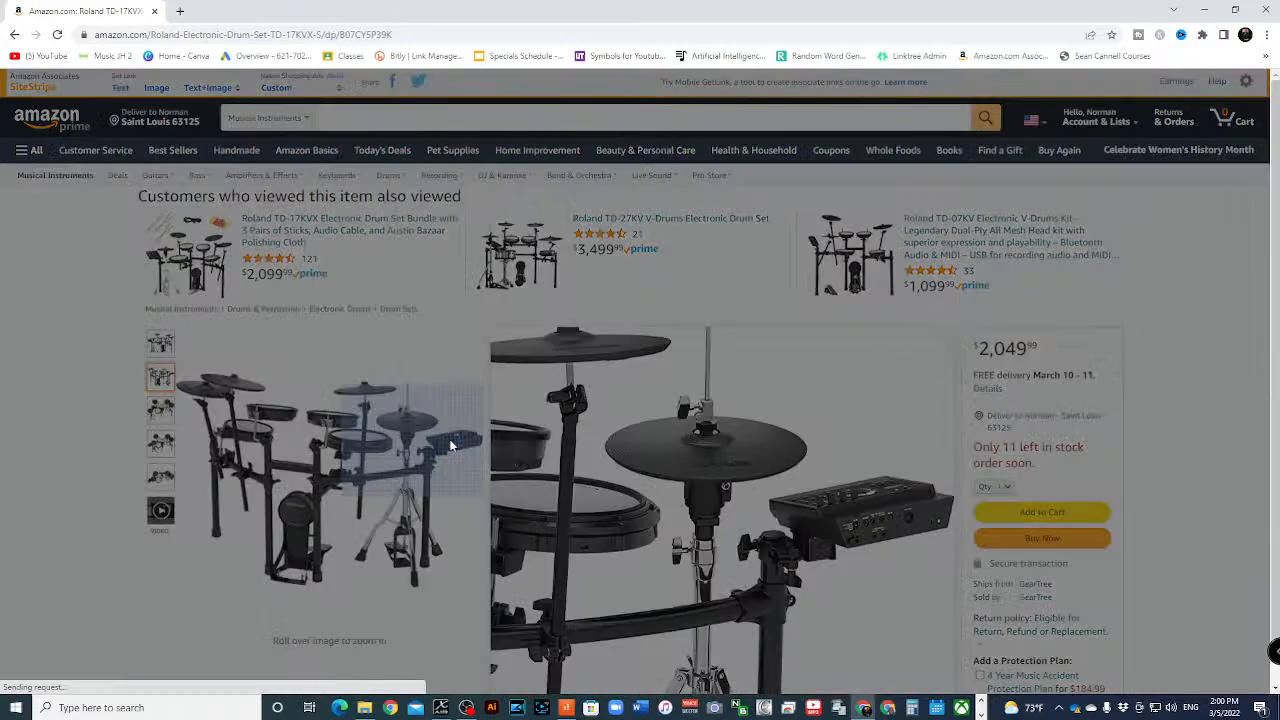
click(828, 335)
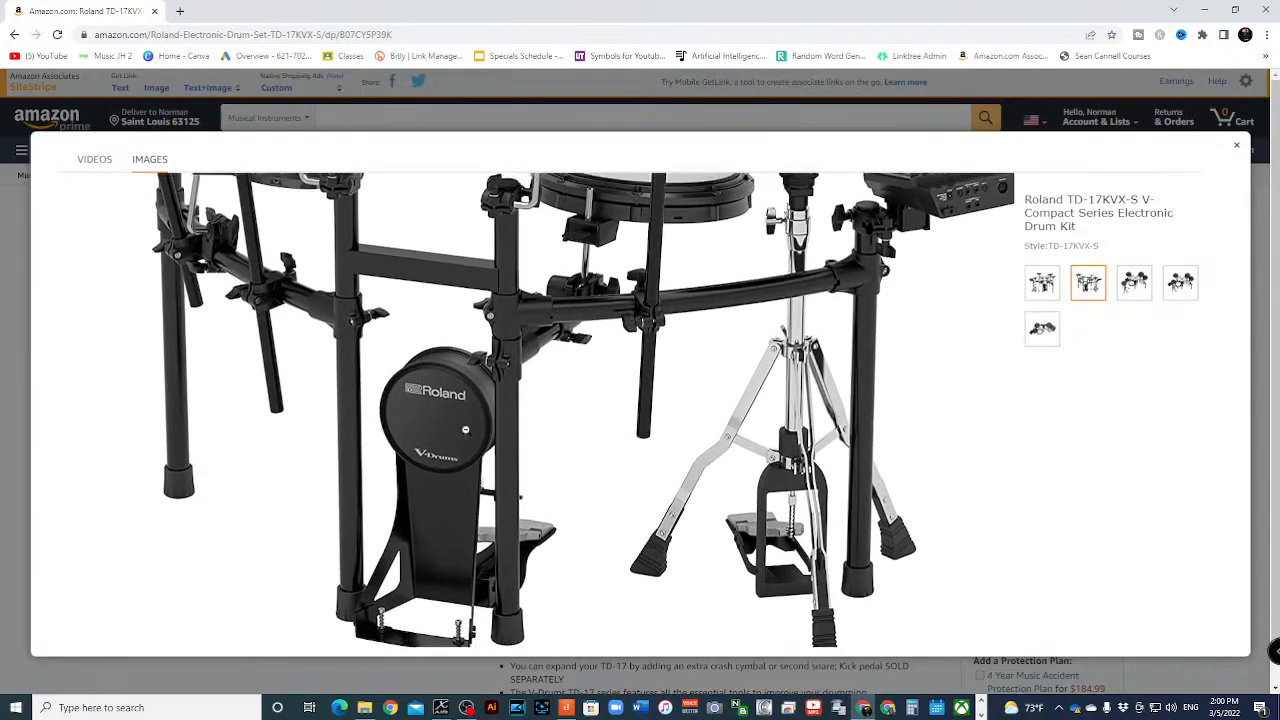
click(1236, 147)
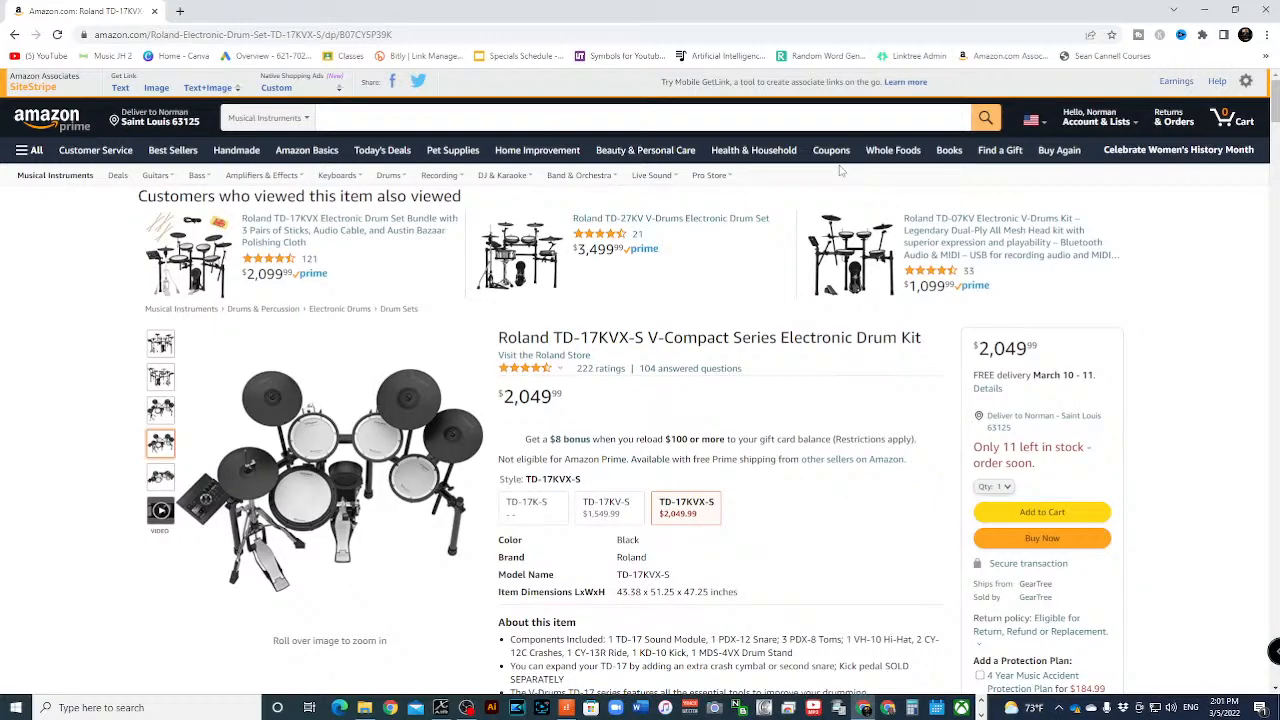
click(1268, 8)
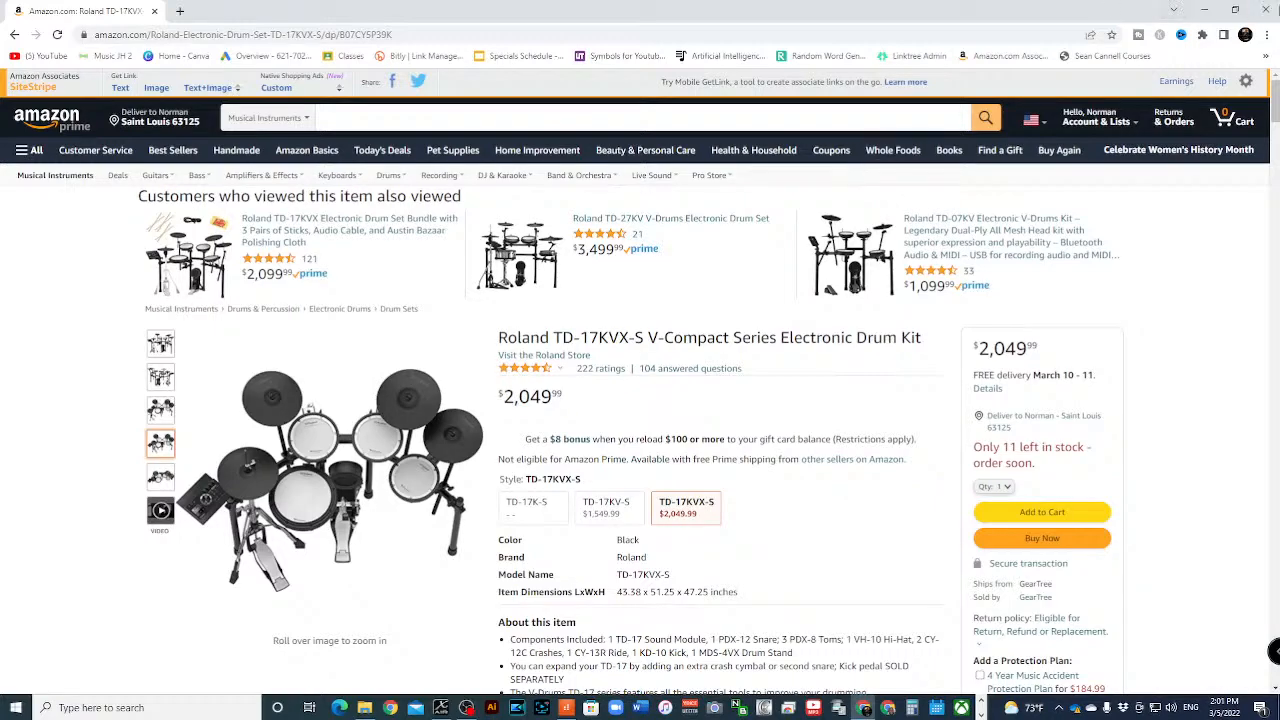
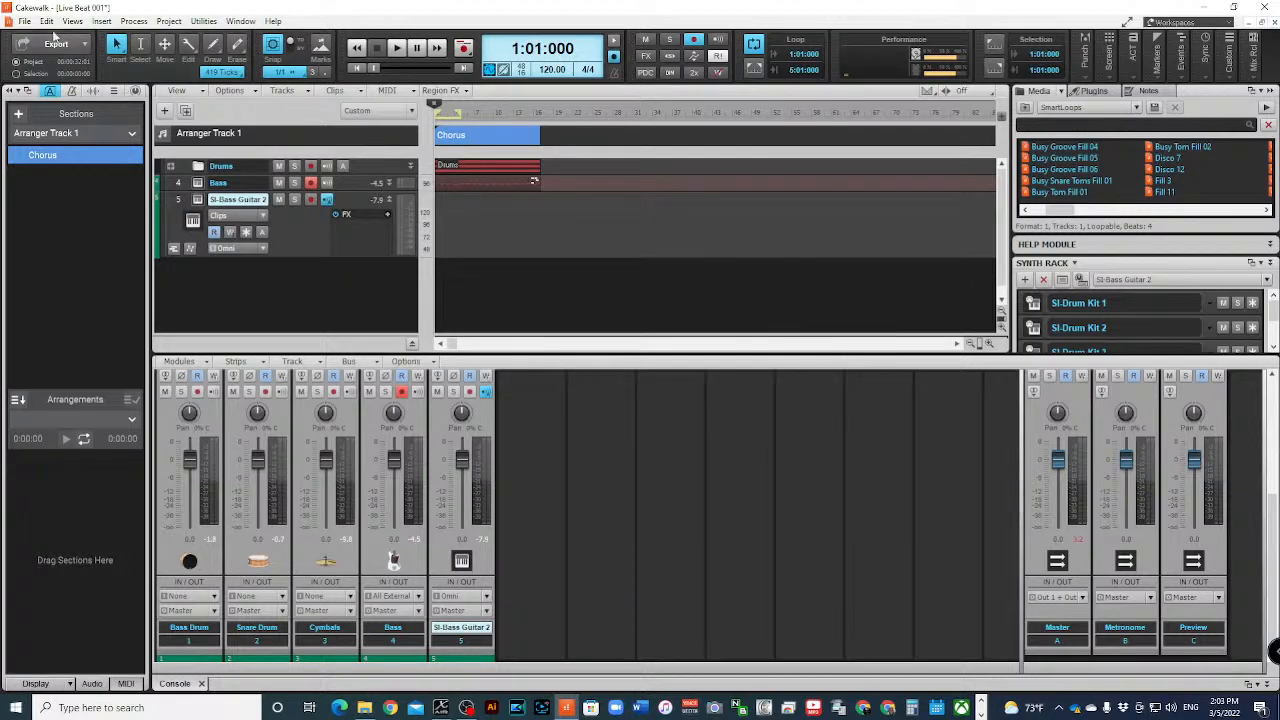
- Save the Live Beat 001 project and close it
click(20, 22)
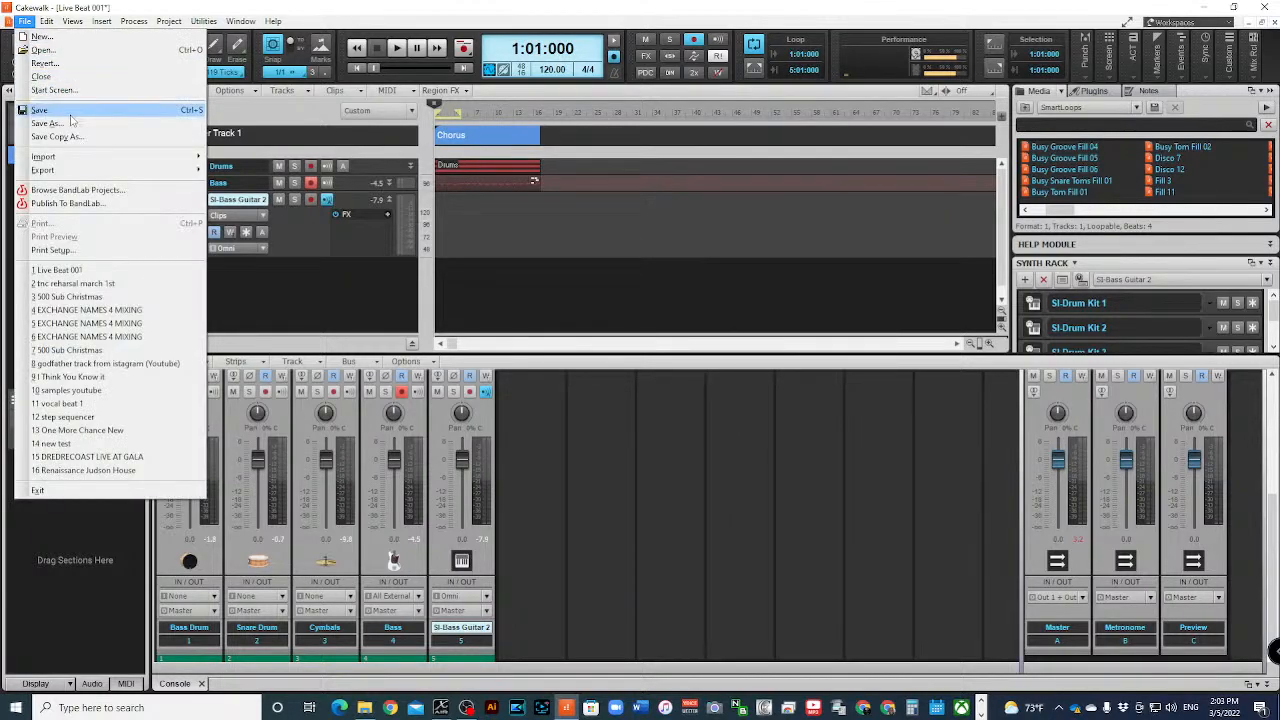
click(45, 110)
click(22, 21)
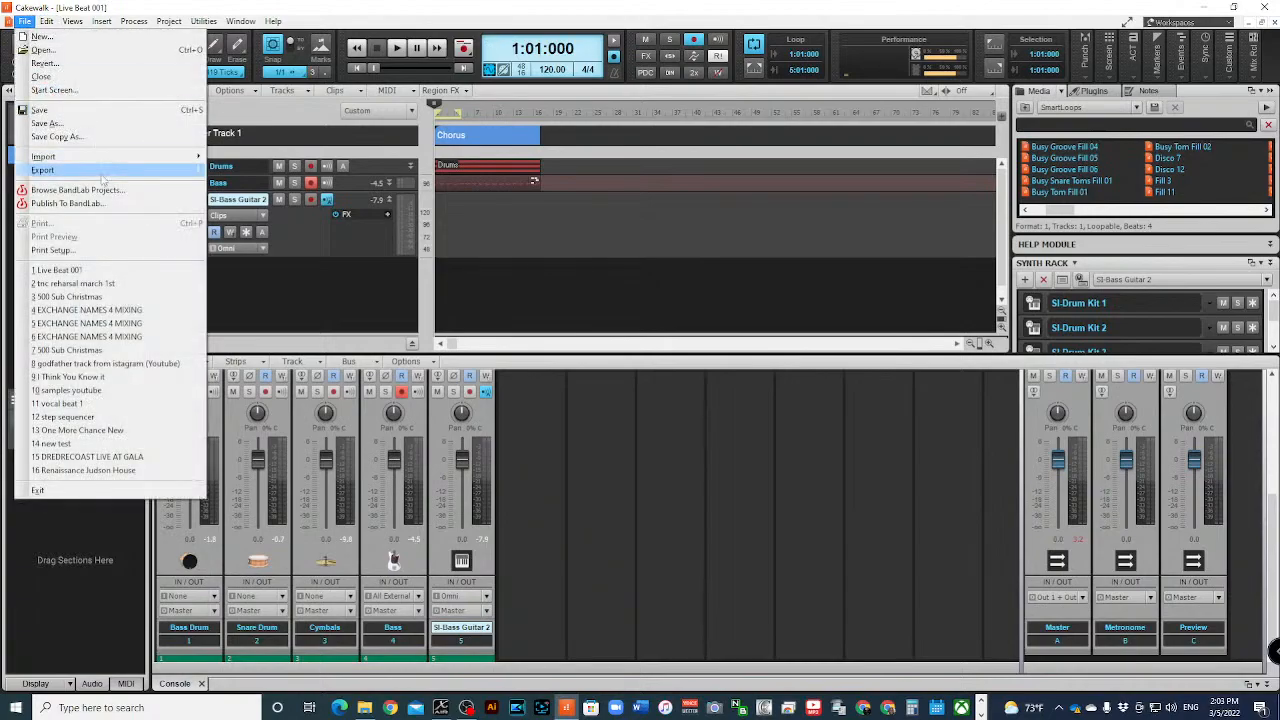
click(75, 76)
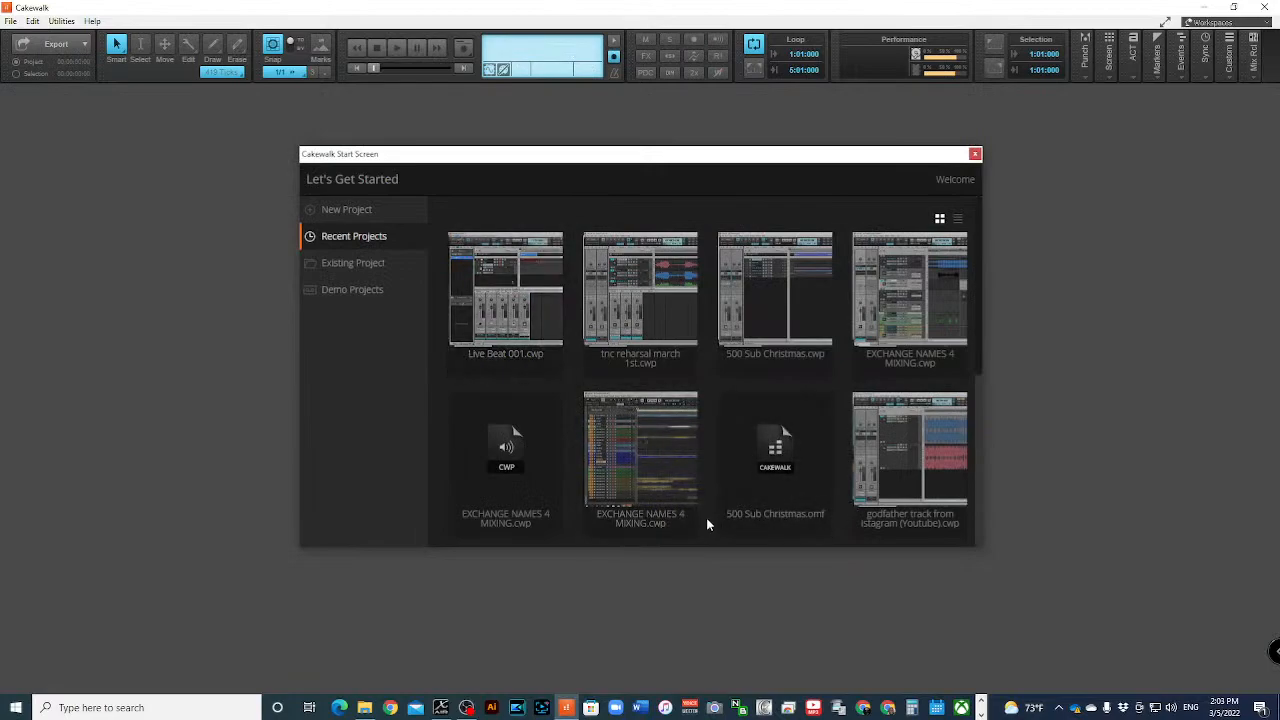
- Look through the recent projects and open I Think You Know it.cwp
scroll(888, 430, down, 5)
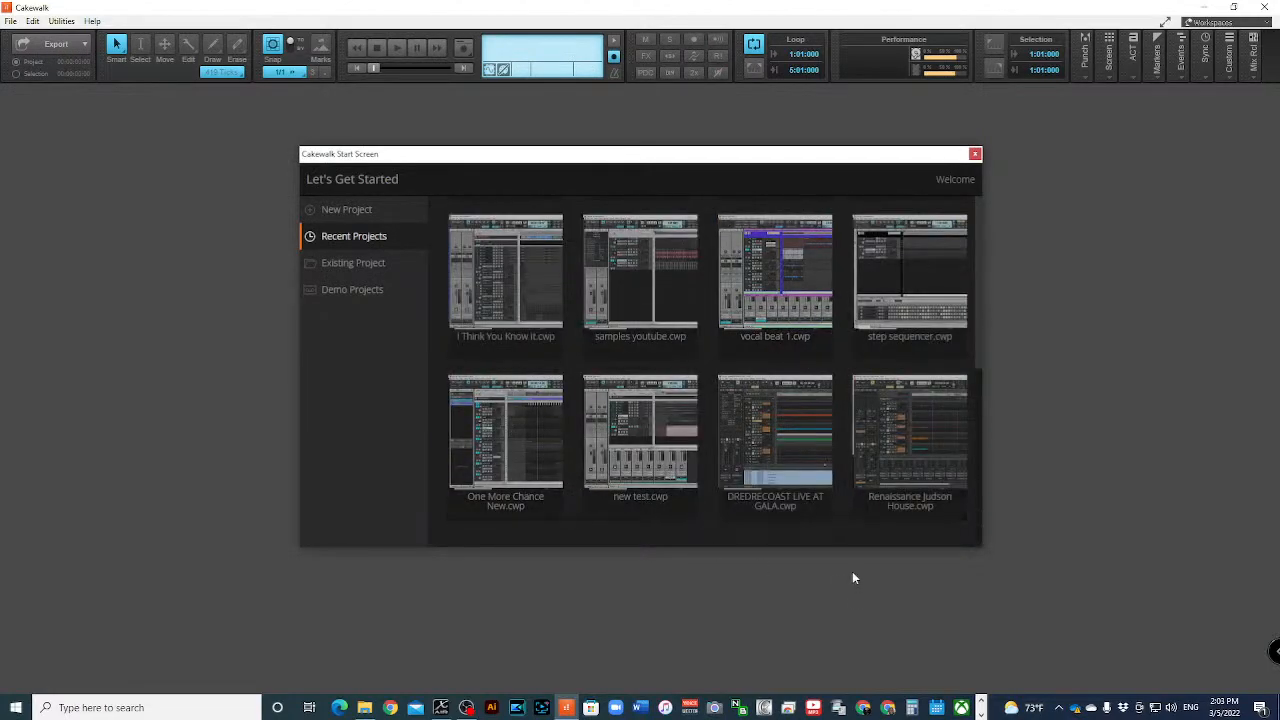
scroll(590, 434, up, 4)
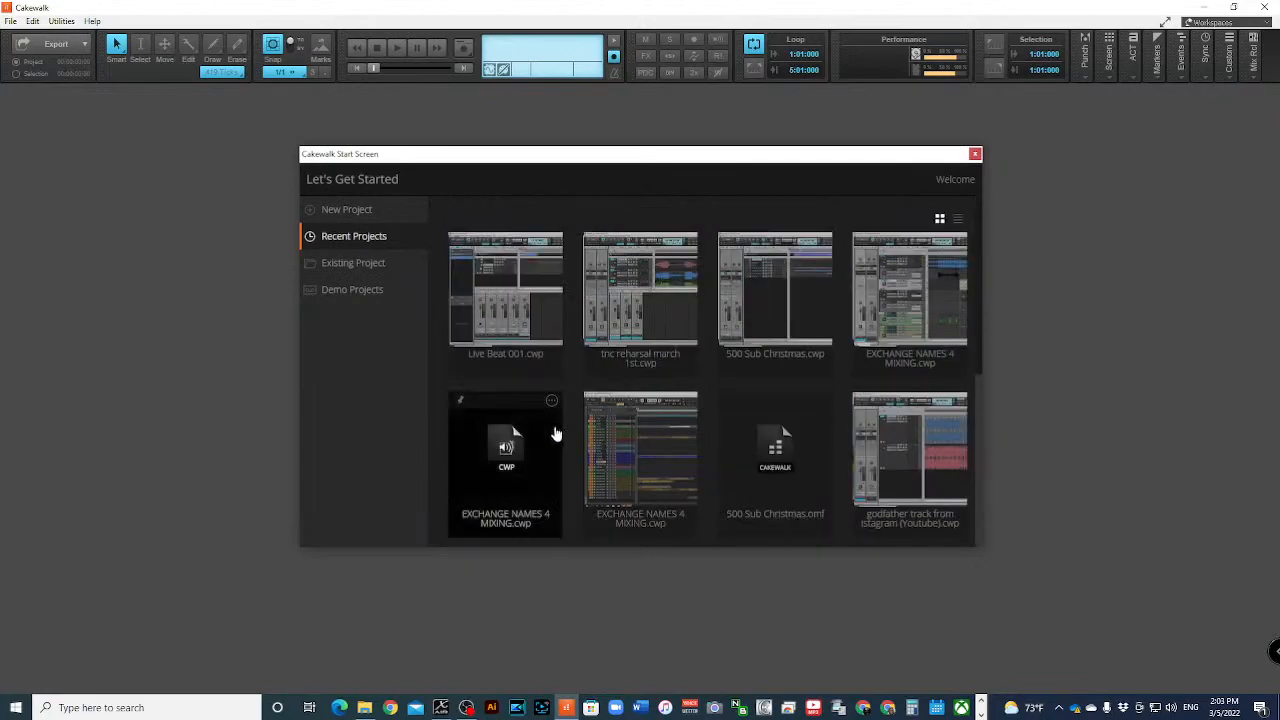
scroll(554, 432, down, 4)
click(505, 280)
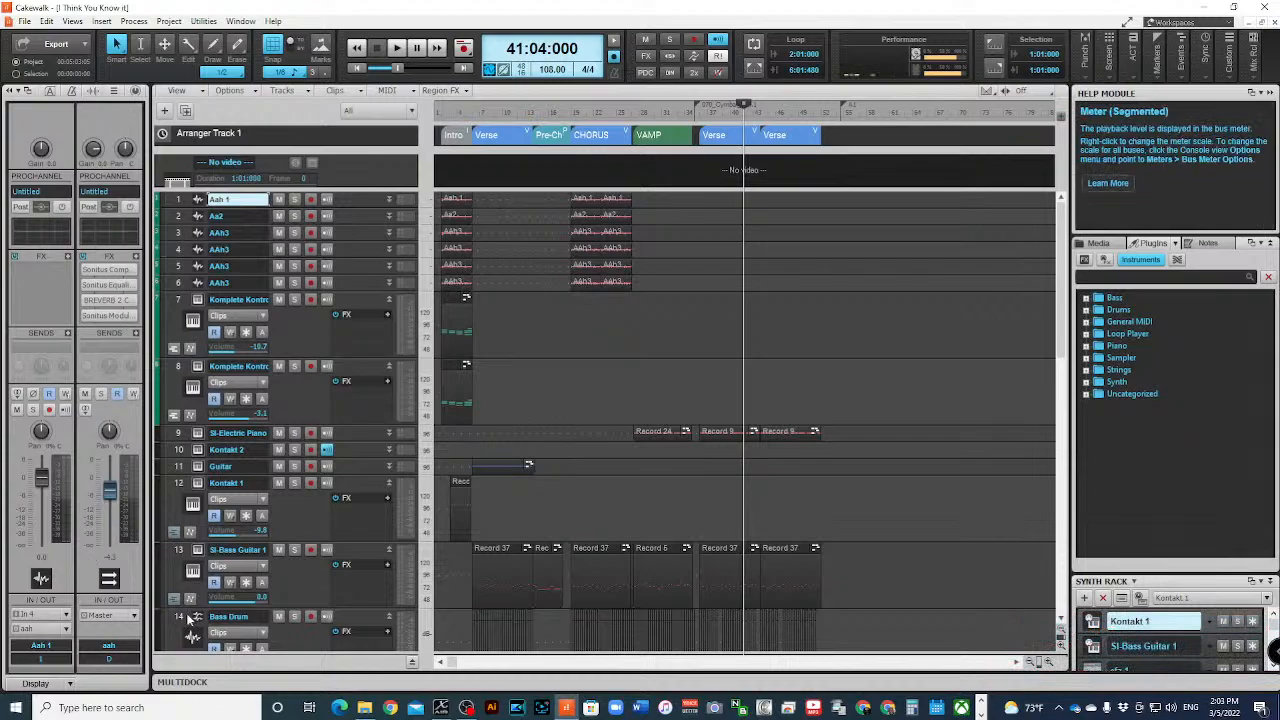
- Solo the Reverse Snare track and play it from measure 27, where the VAMP section begins
scroll(370, 414, down, 5)
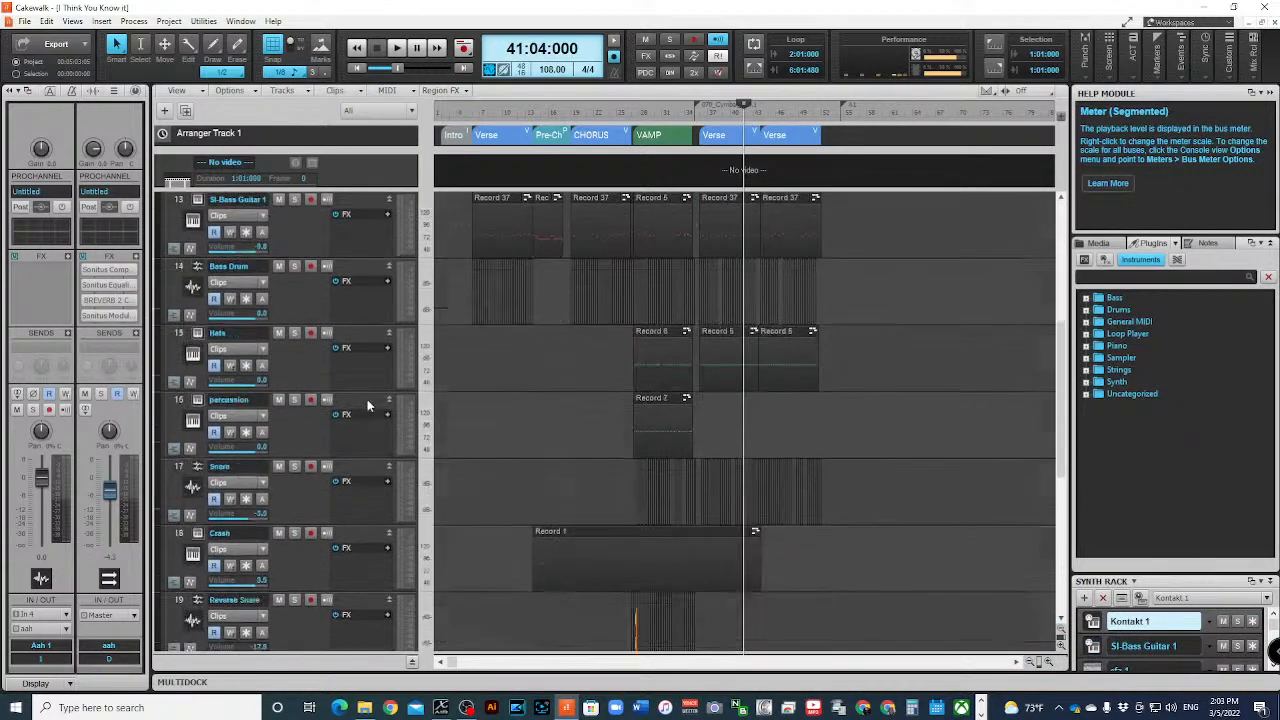
scroll(367, 399, down, 3)
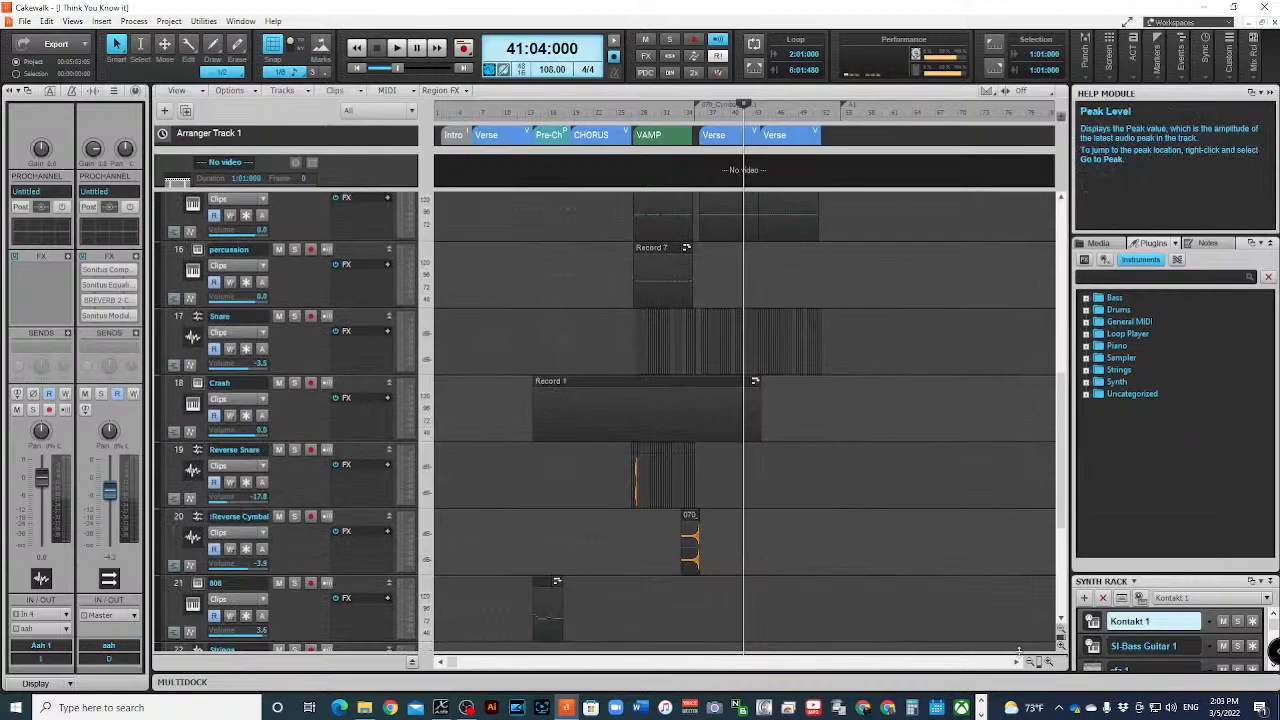
click(1048, 663)
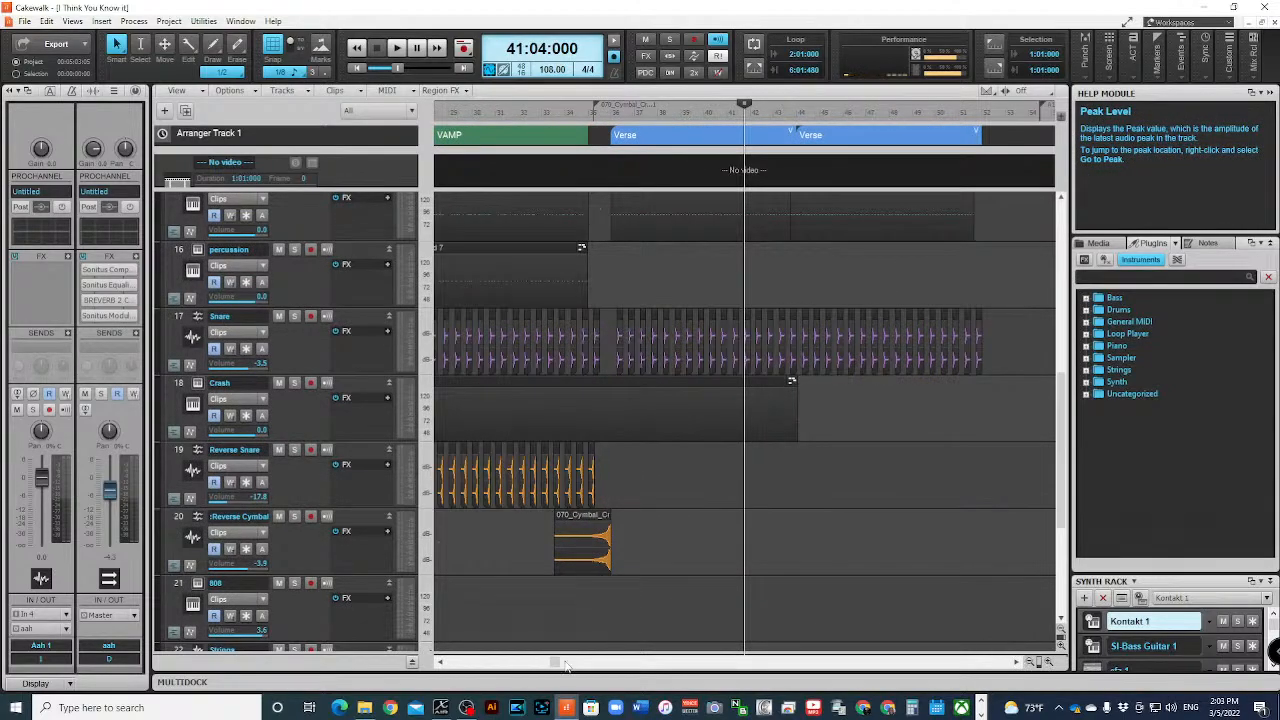
drag(565, 668, 549, 668)
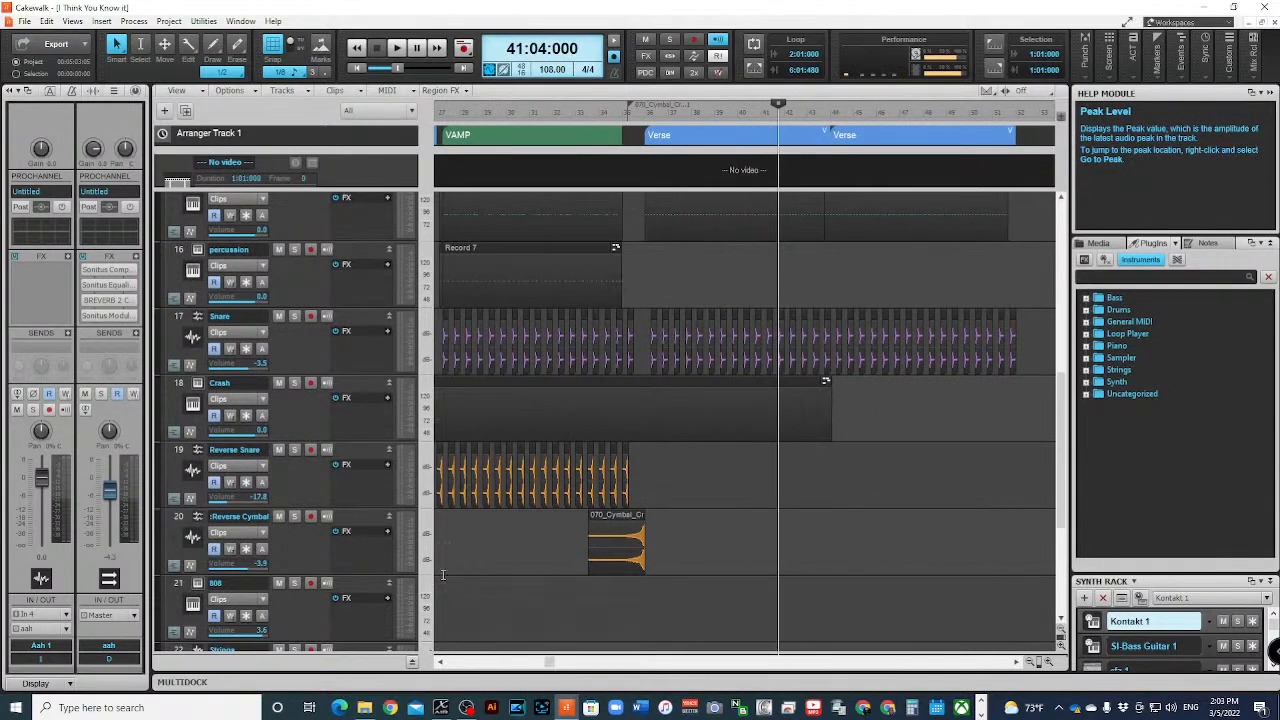
drag(550, 663, 472, 662)
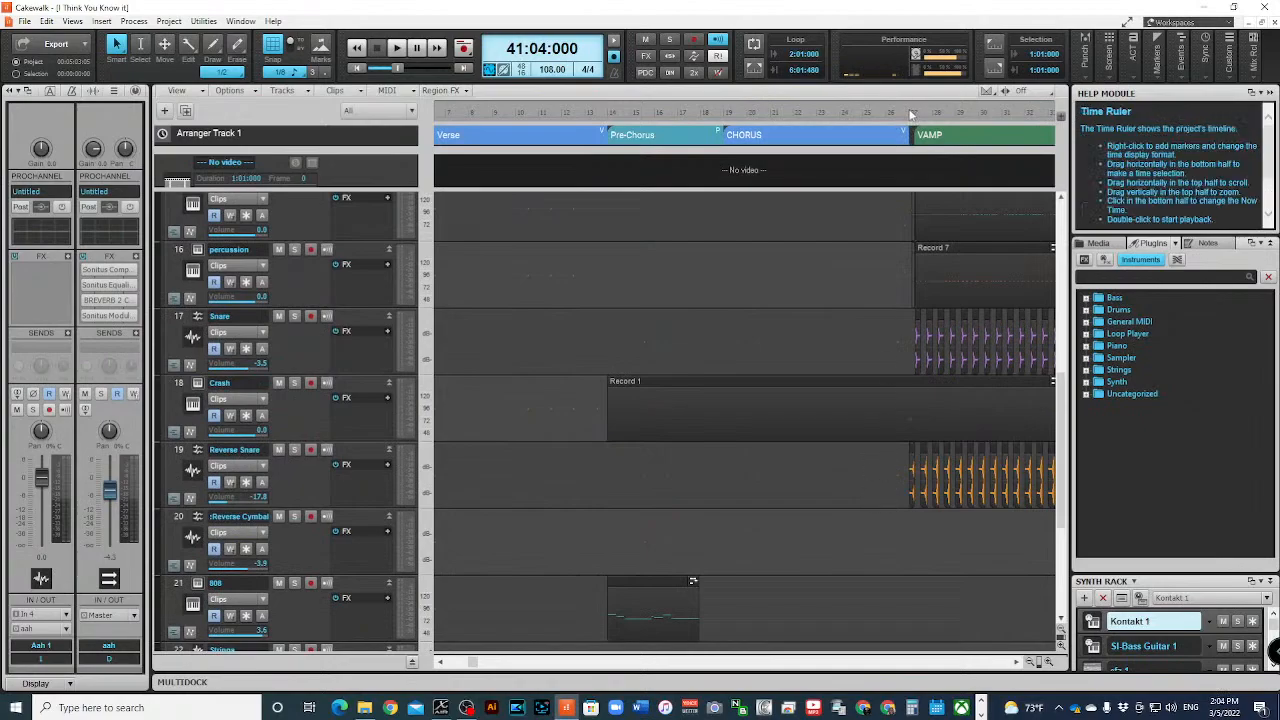
click(909, 112)
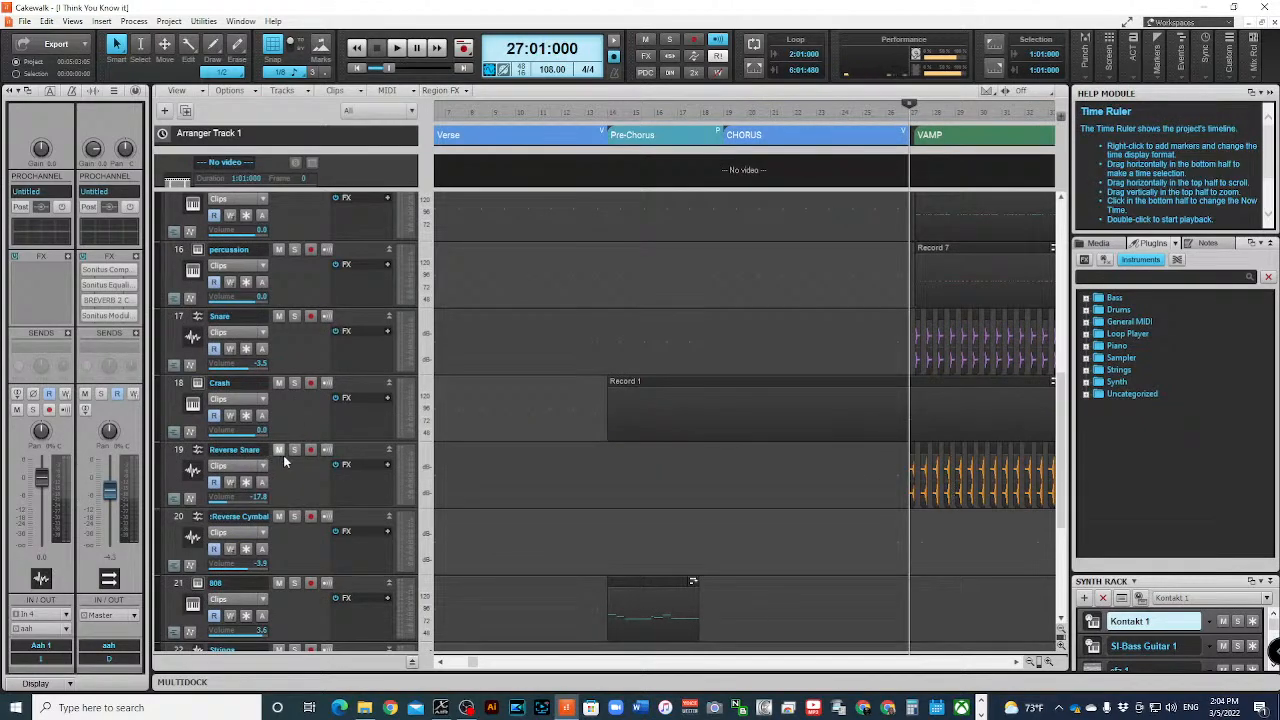
click(295, 450)
key(space)
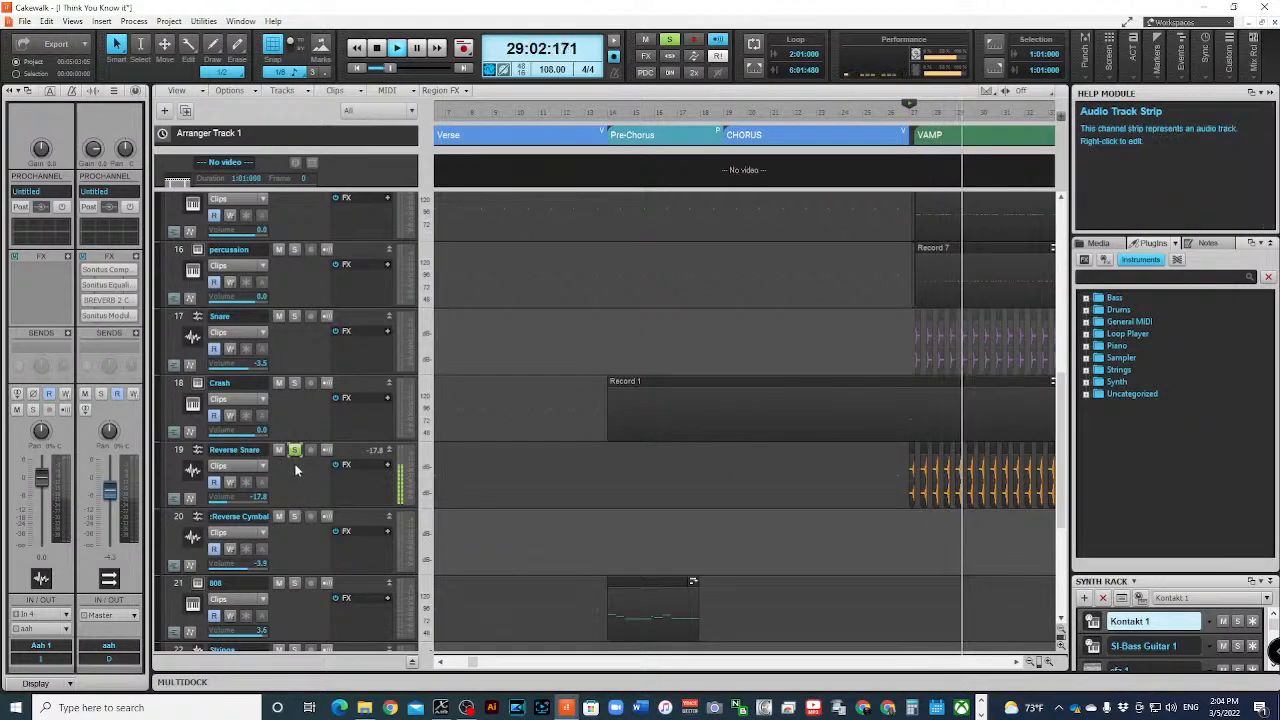
key(space)
- Unsolo the Reverse Snare track and play the VAMP section with all tracks
click(295, 450)
key(space)
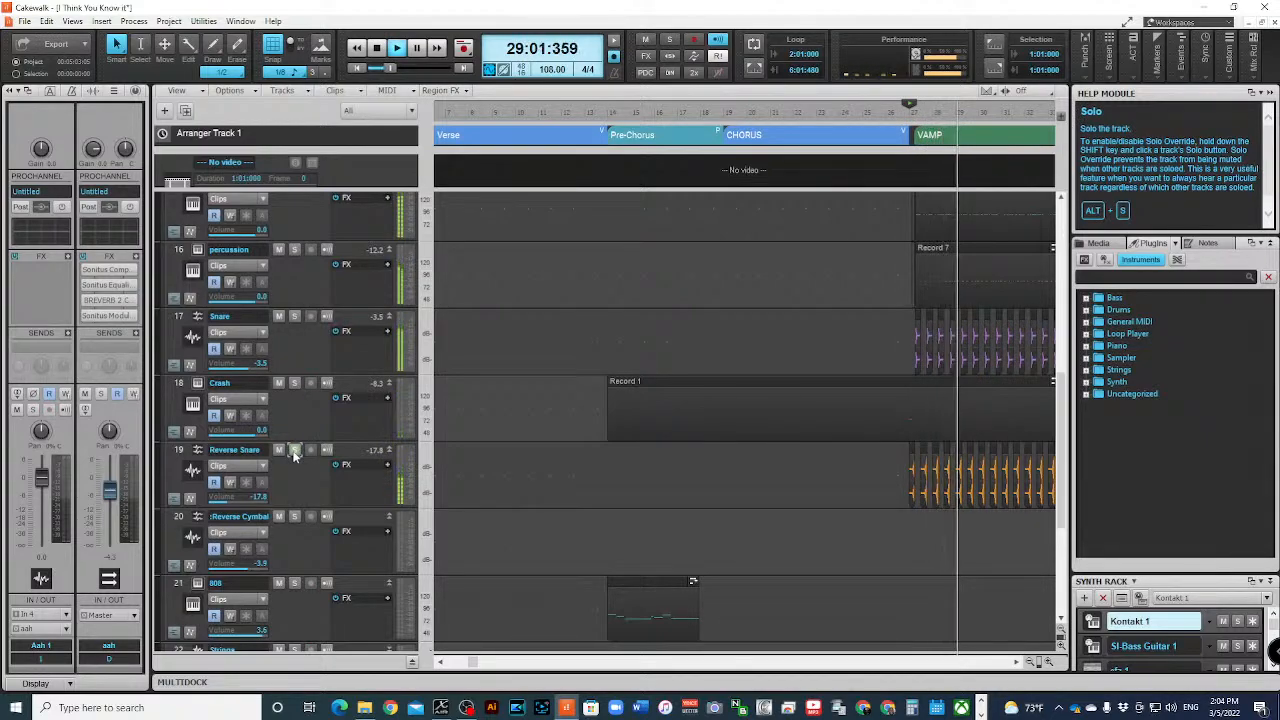
key(space)
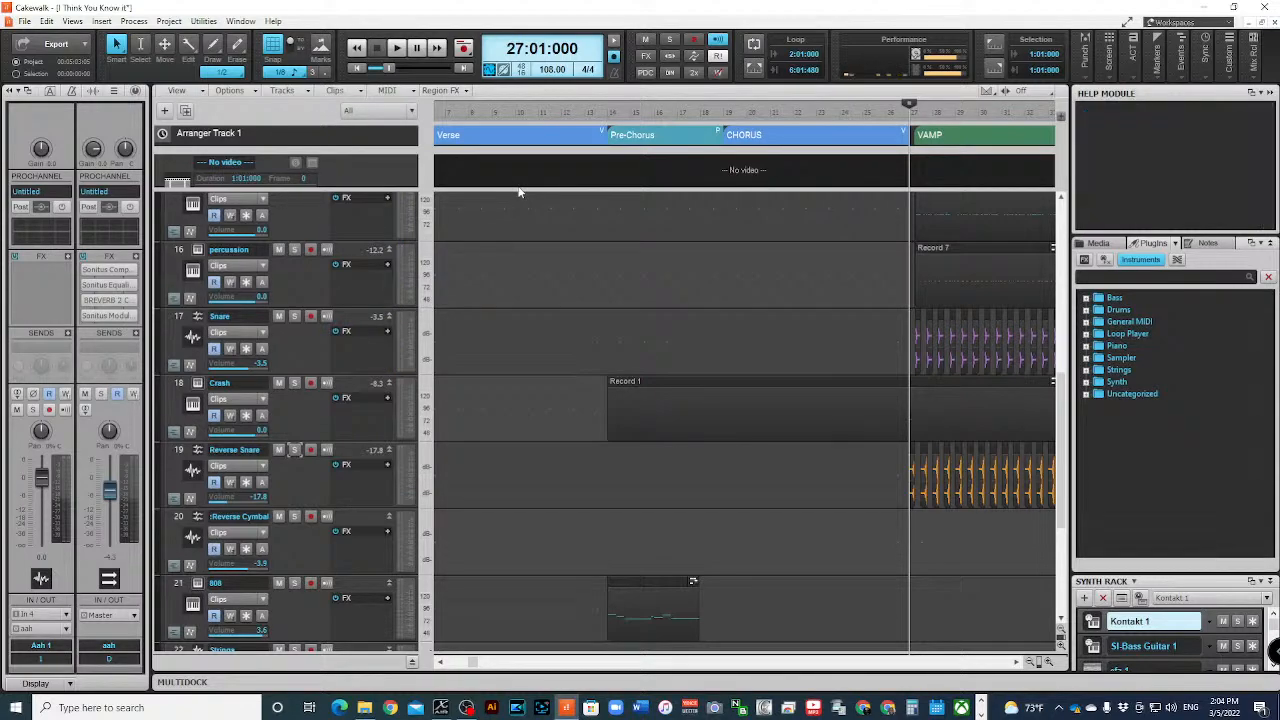
- Examine the full arrangement and its track list, including the Reverse Snare and Bass Drum tracks
click(1033, 664)
click(1033, 664)
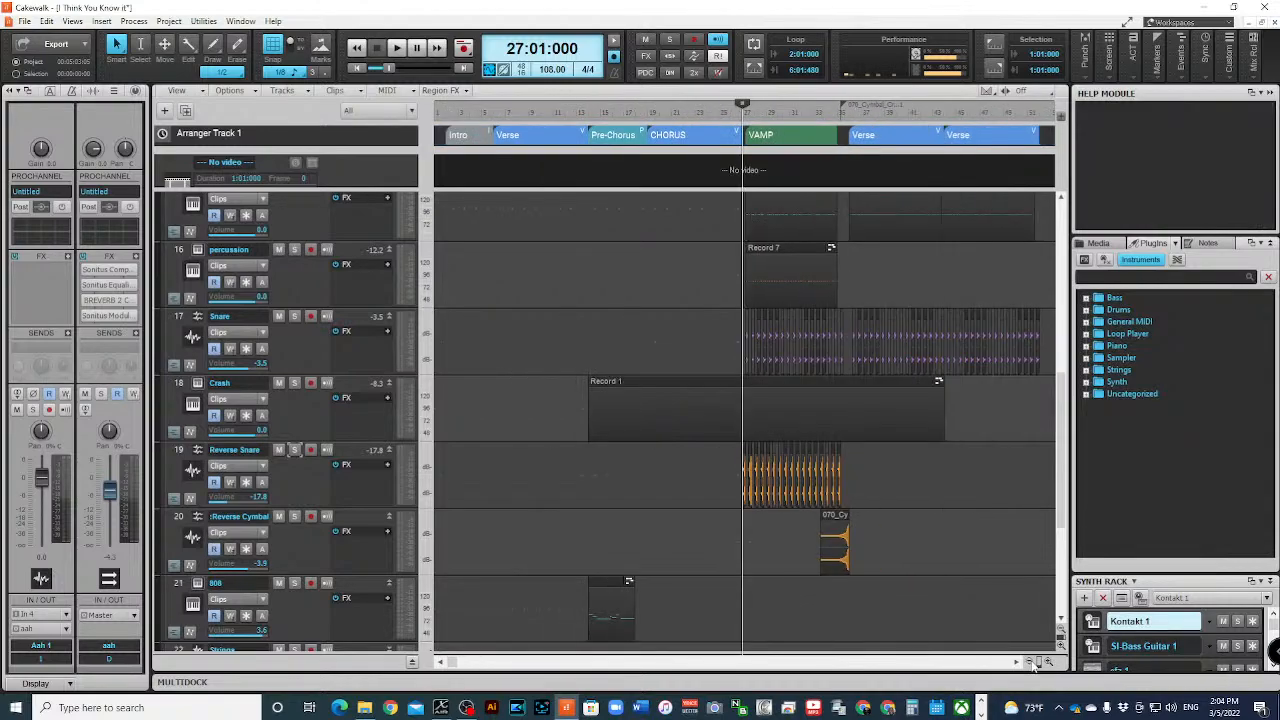
click(1033, 664)
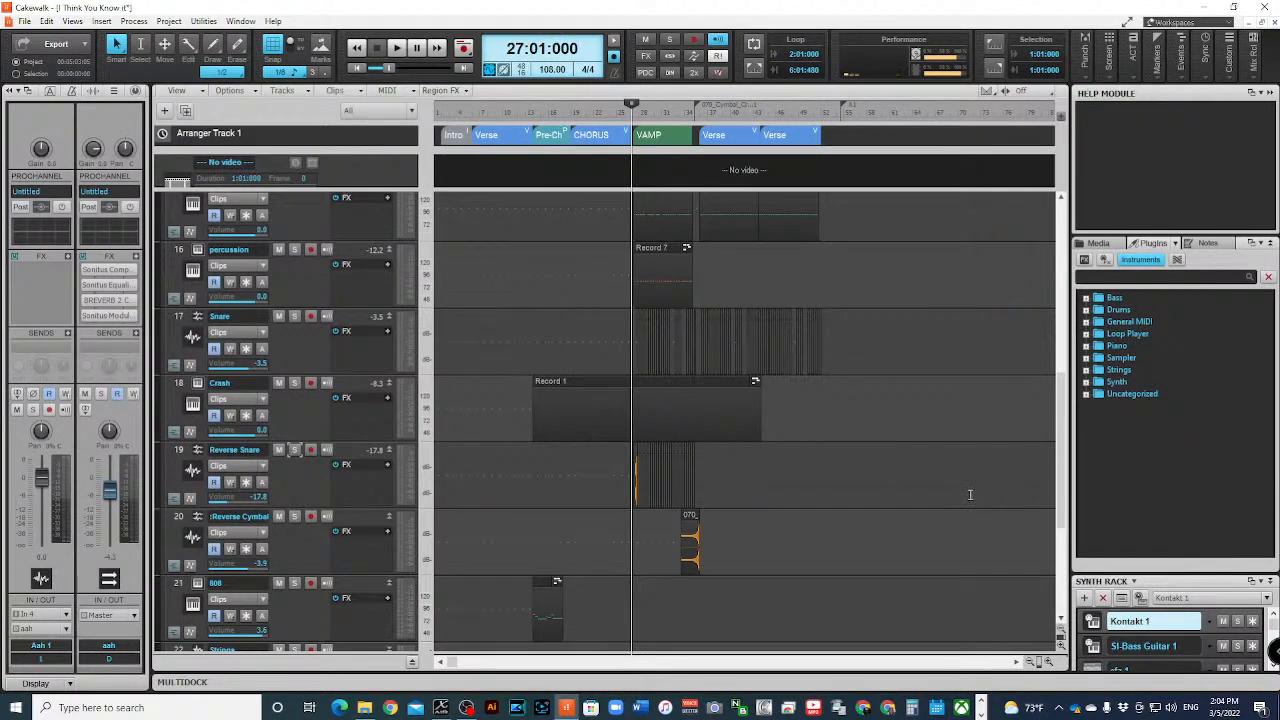
mouse_move(970, 488)
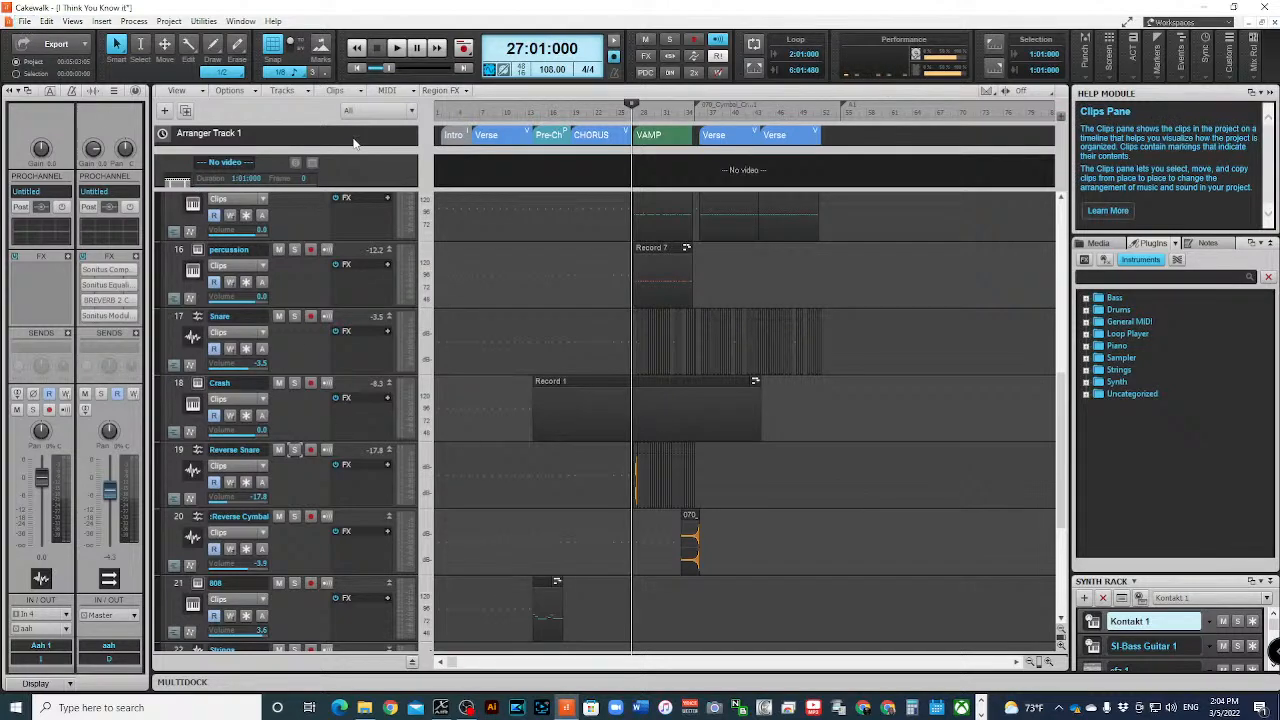
mouse_move(250, 120)
click(177, 452)
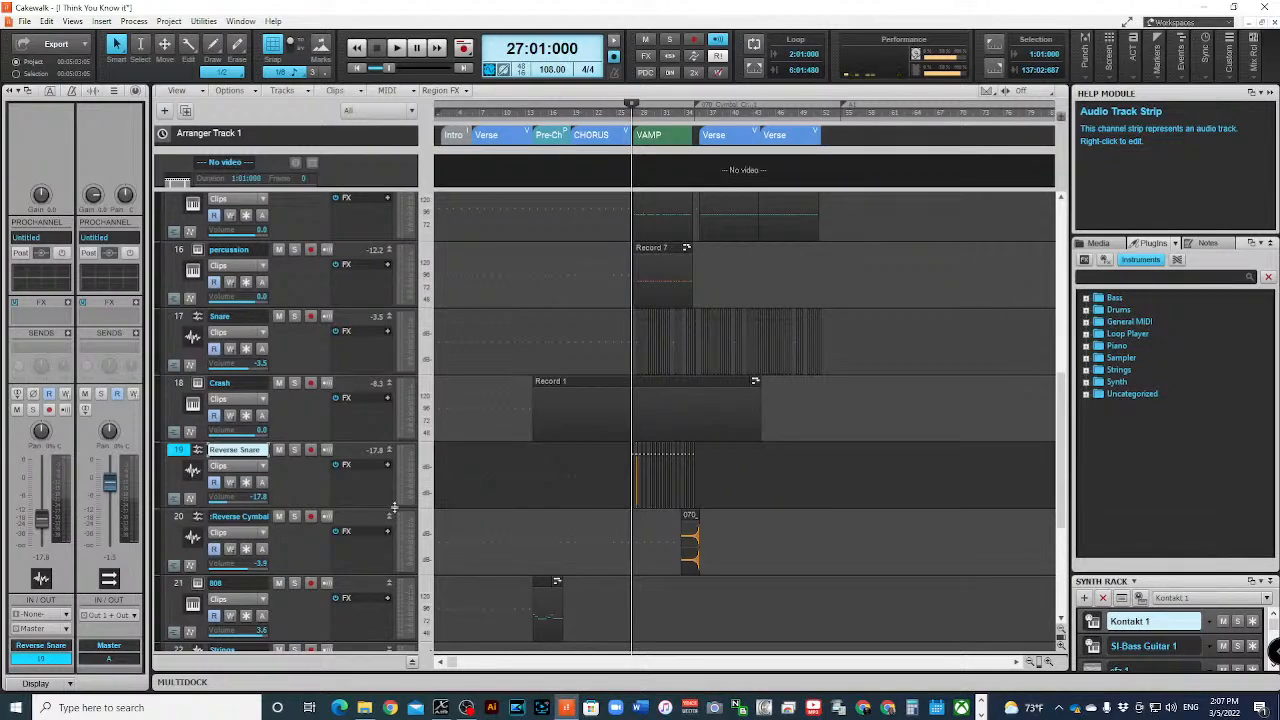
scroll(440, 216, down, 3)
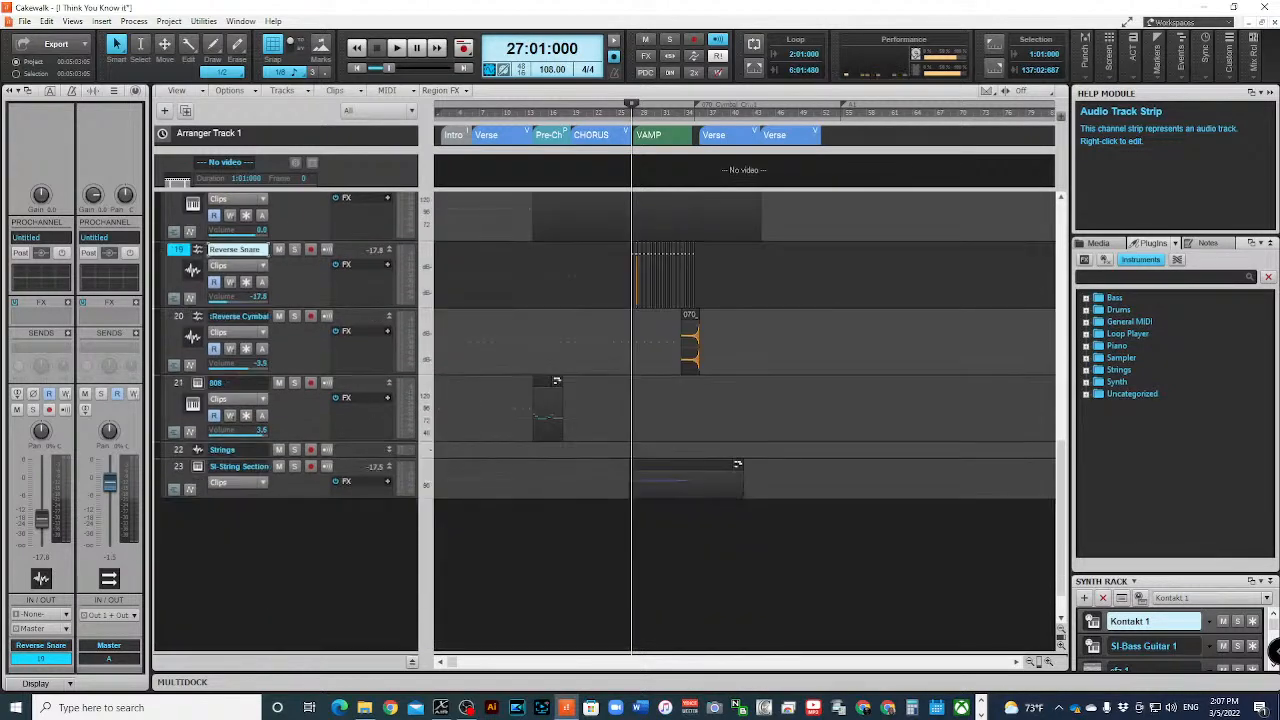
scroll(370, 467, up, 9)
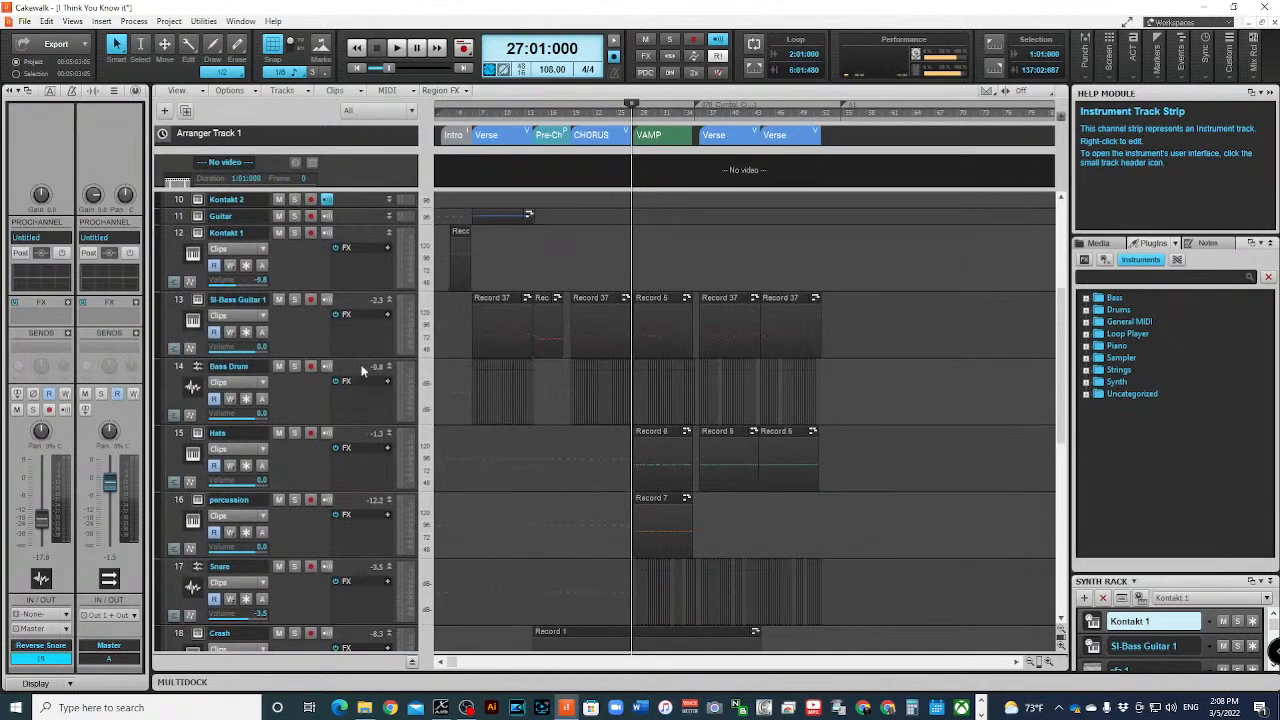
click(389, 366)
click(389, 366)
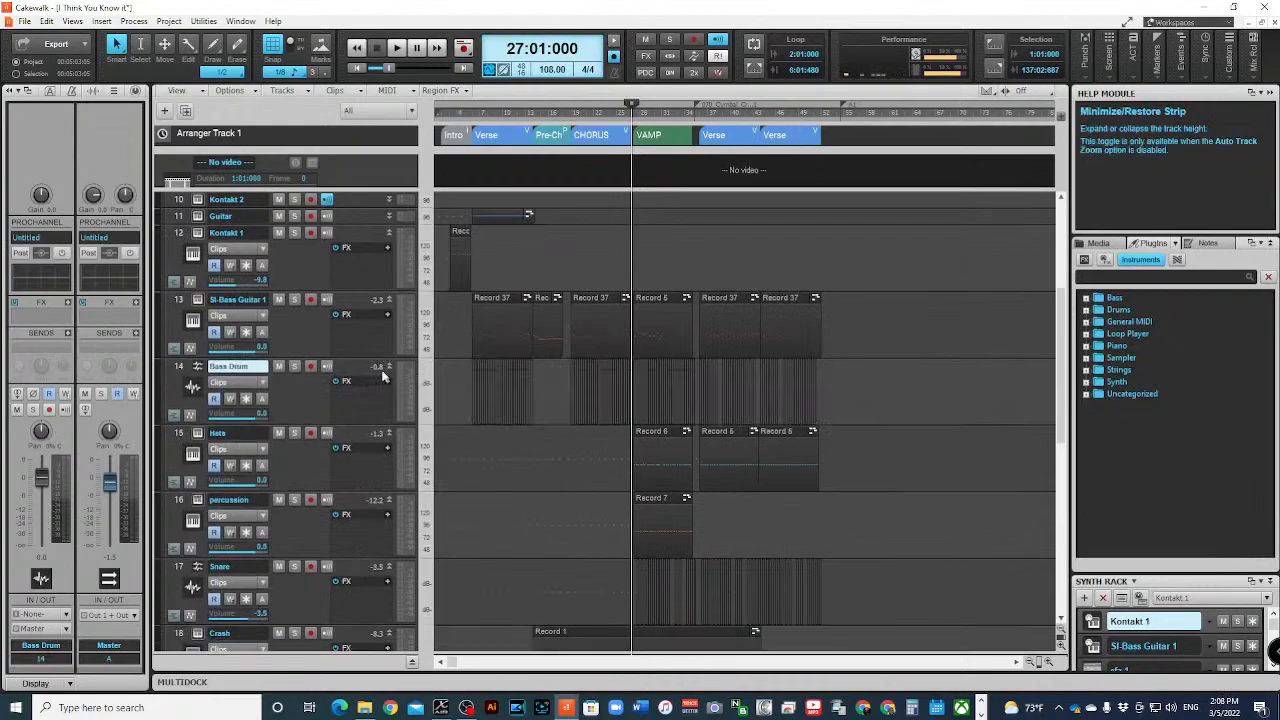
- Close the I Think You Know it project without saving changes
click(24, 21)
click(76, 80)
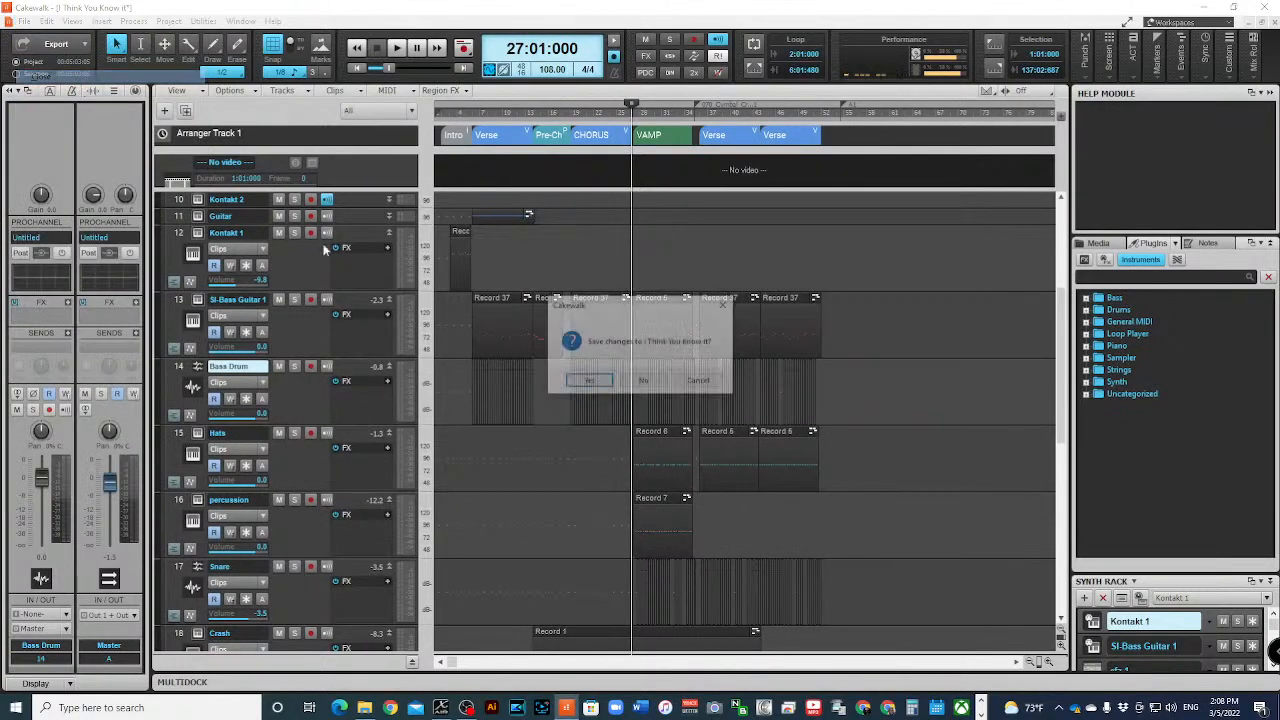
click(658, 380)
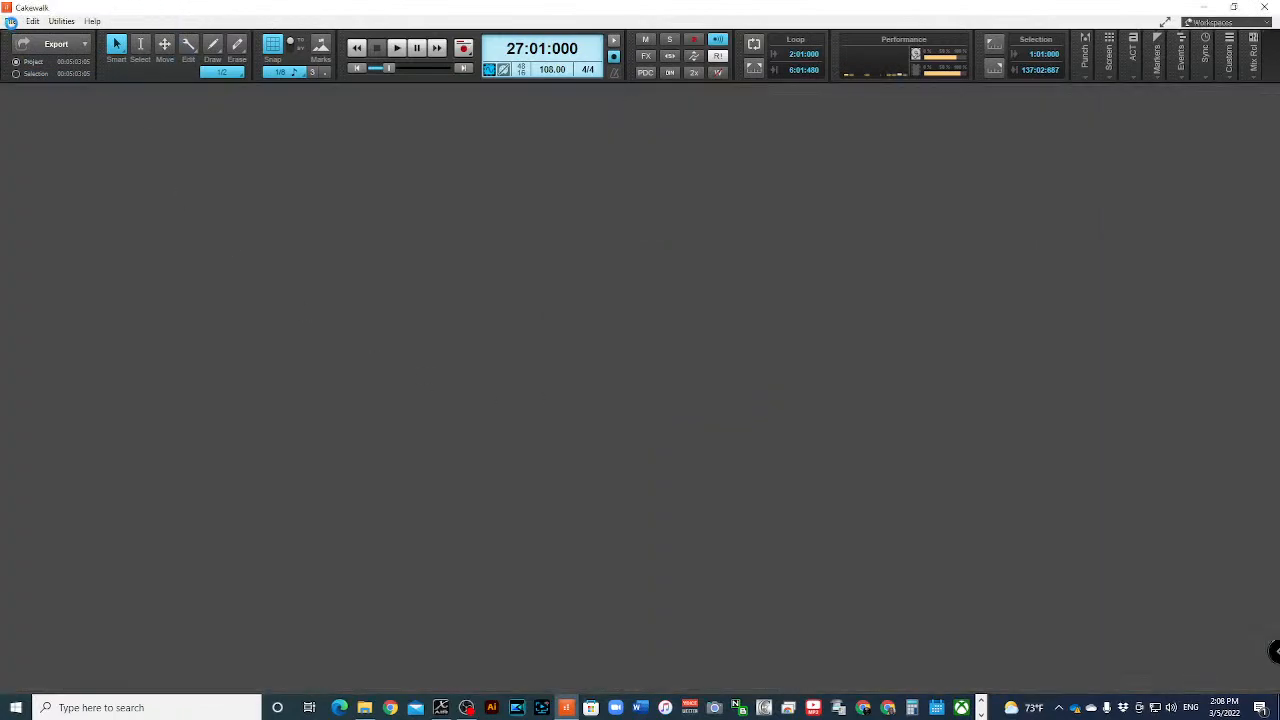
- Create a new project named "vocal test" from the Basic template
click(8, 20)
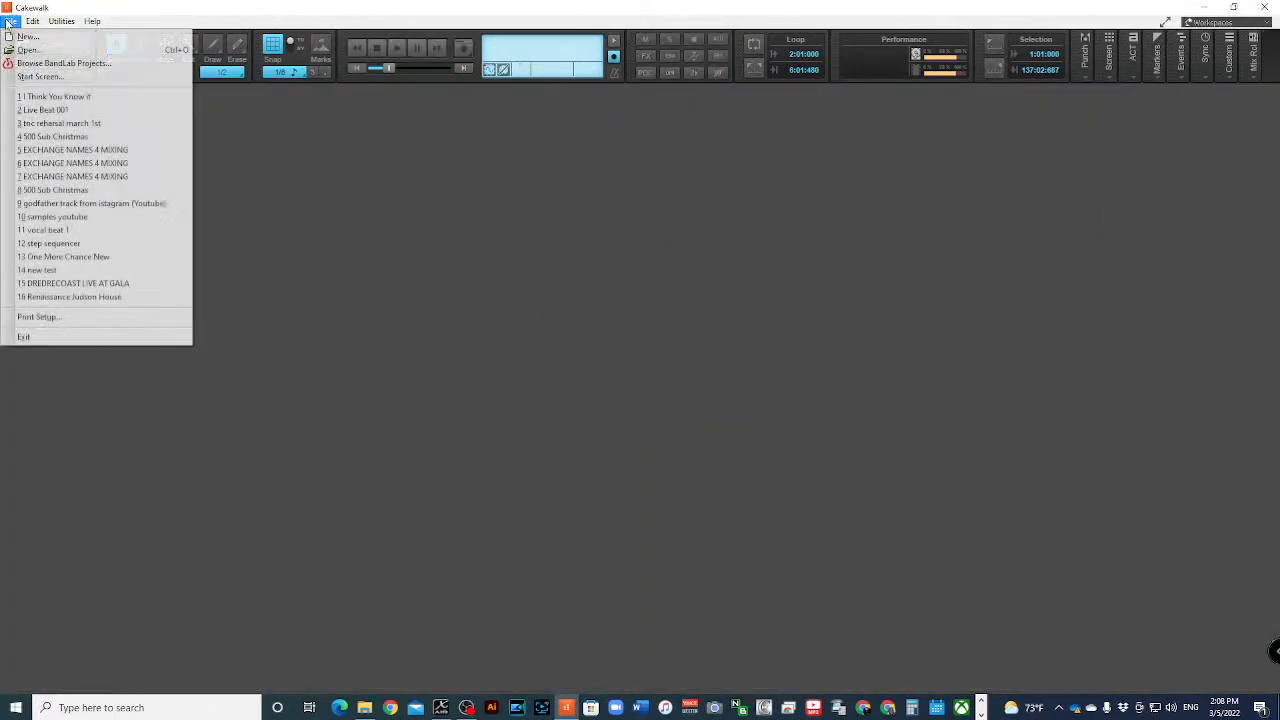
click(30, 40)
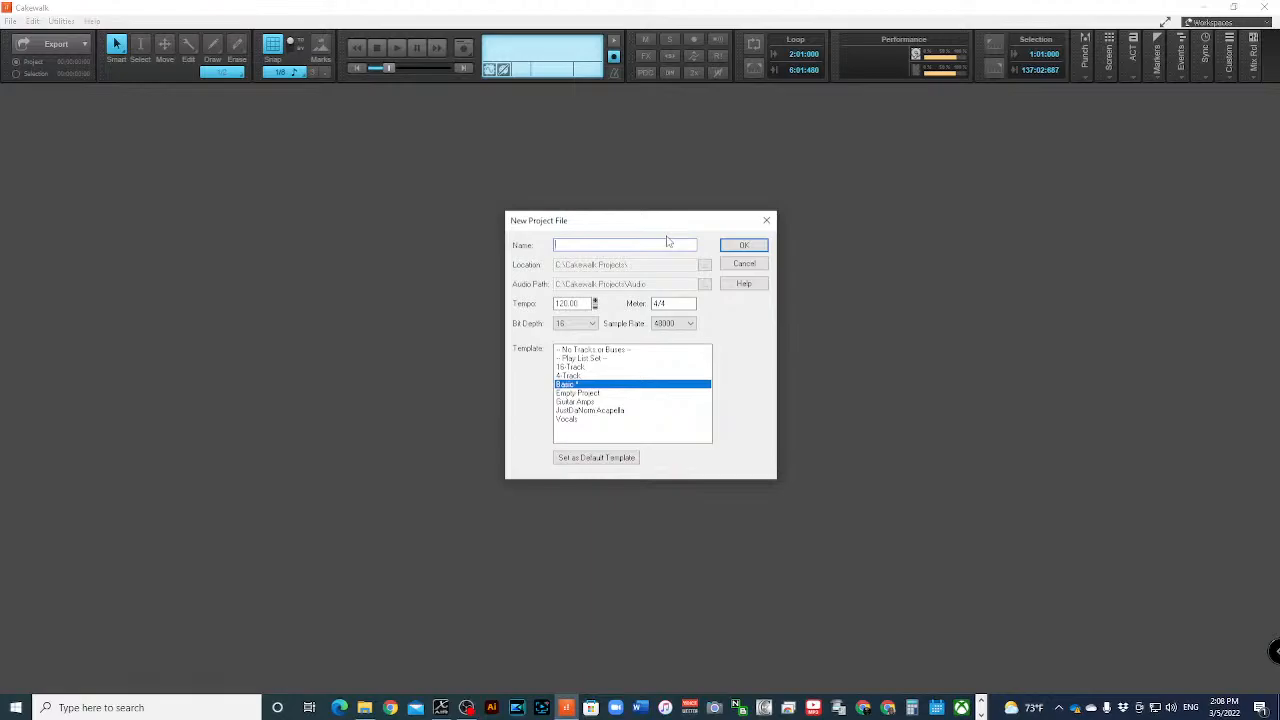
text(vocal1)
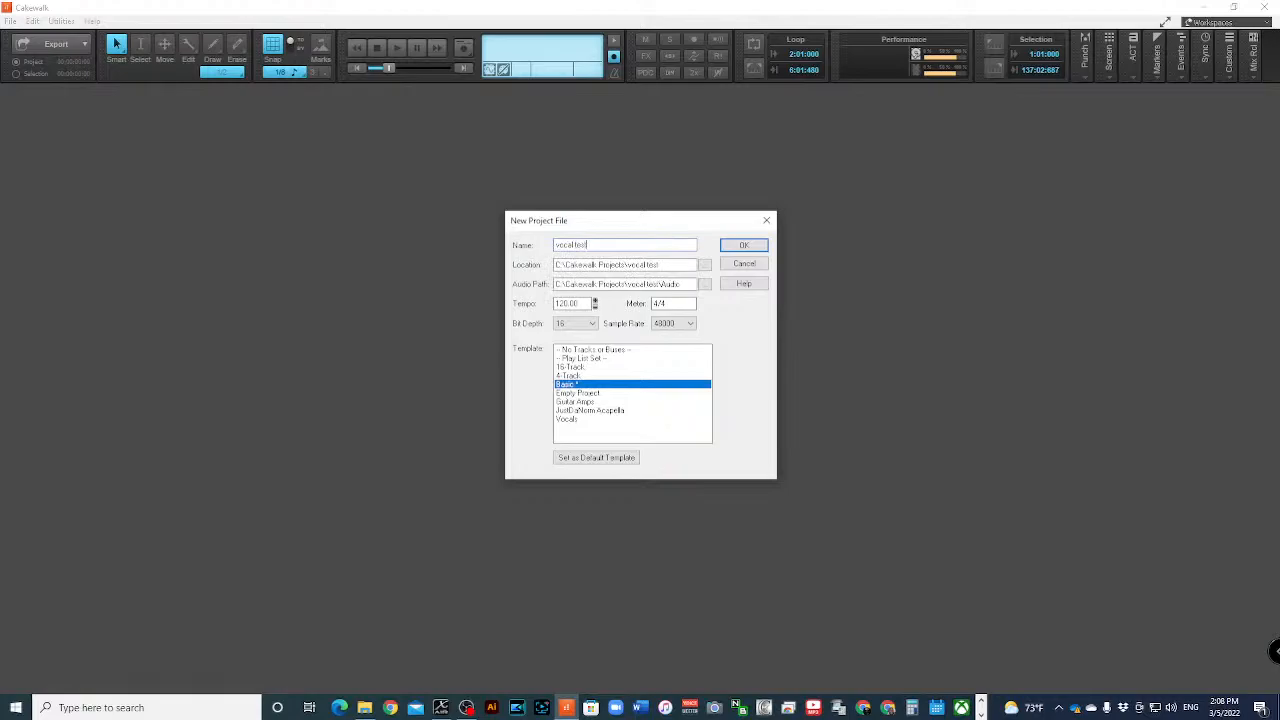
key(Return)
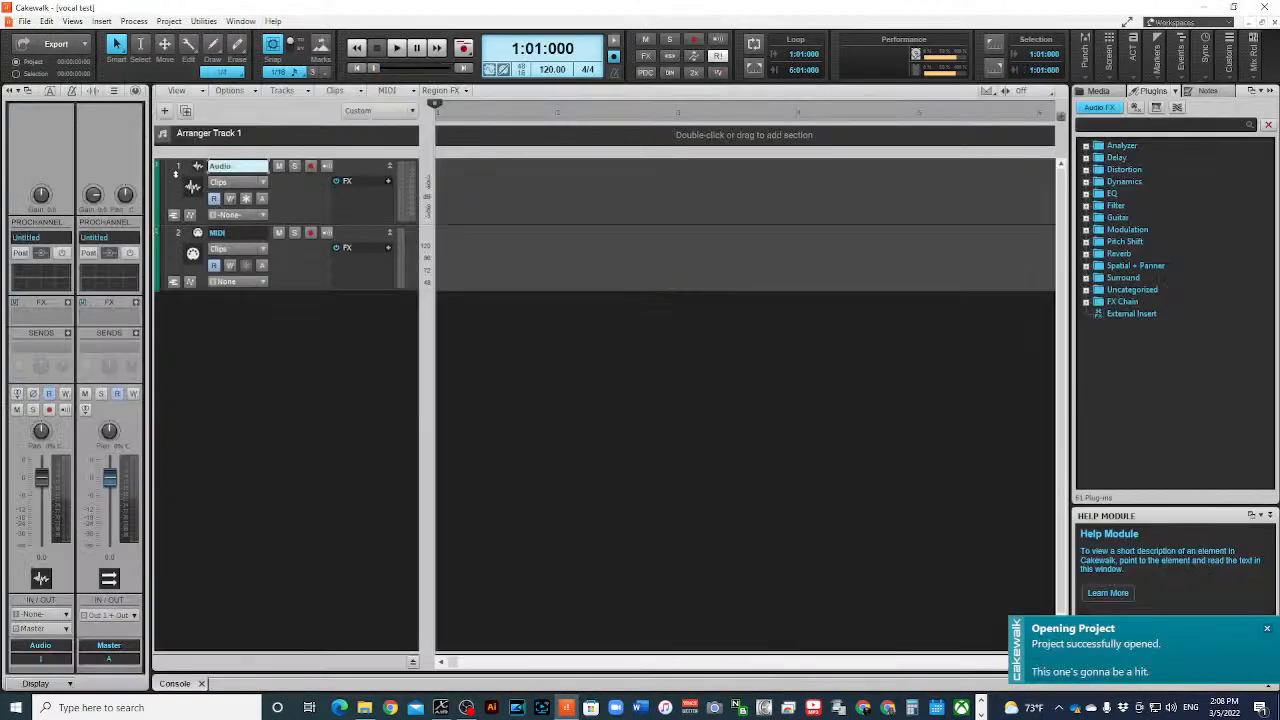
- Arm the Audio track for recording
click(177, 166)
click(310, 166)
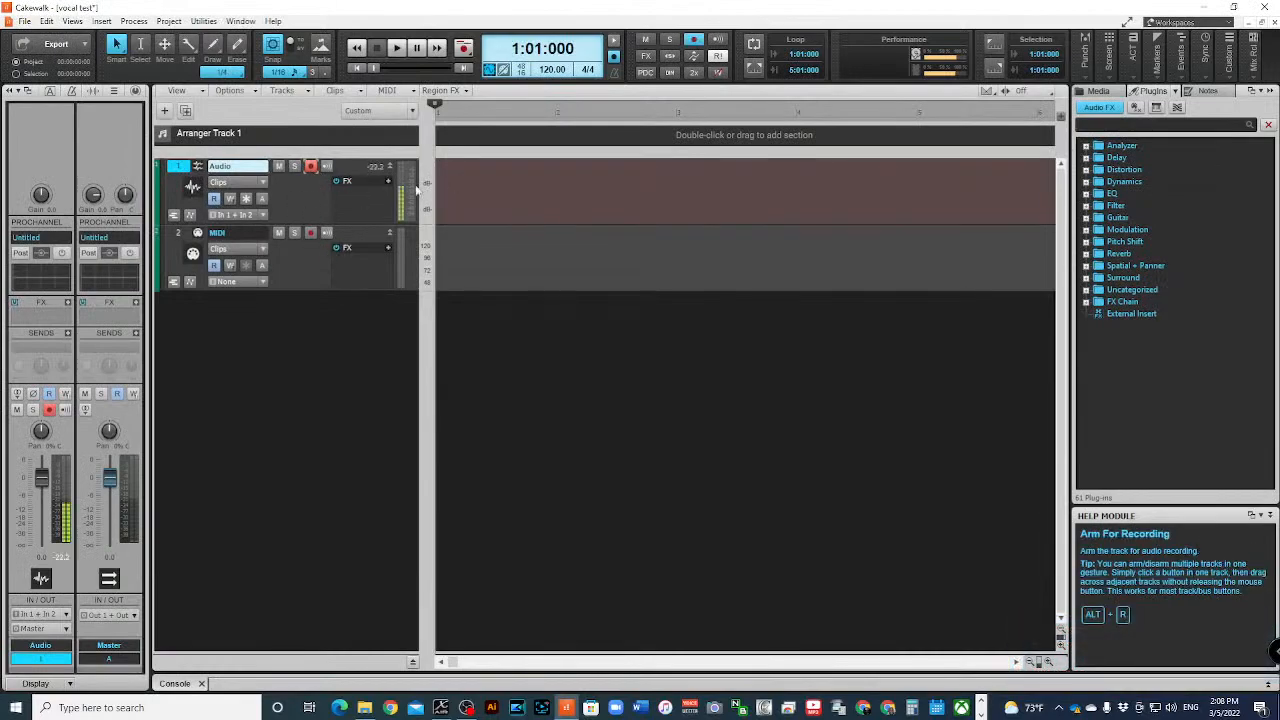
- Set the Audio track's input to In 4 of the X-AIR ASIO driver
click(65, 613)
mouse_move(138, 571)
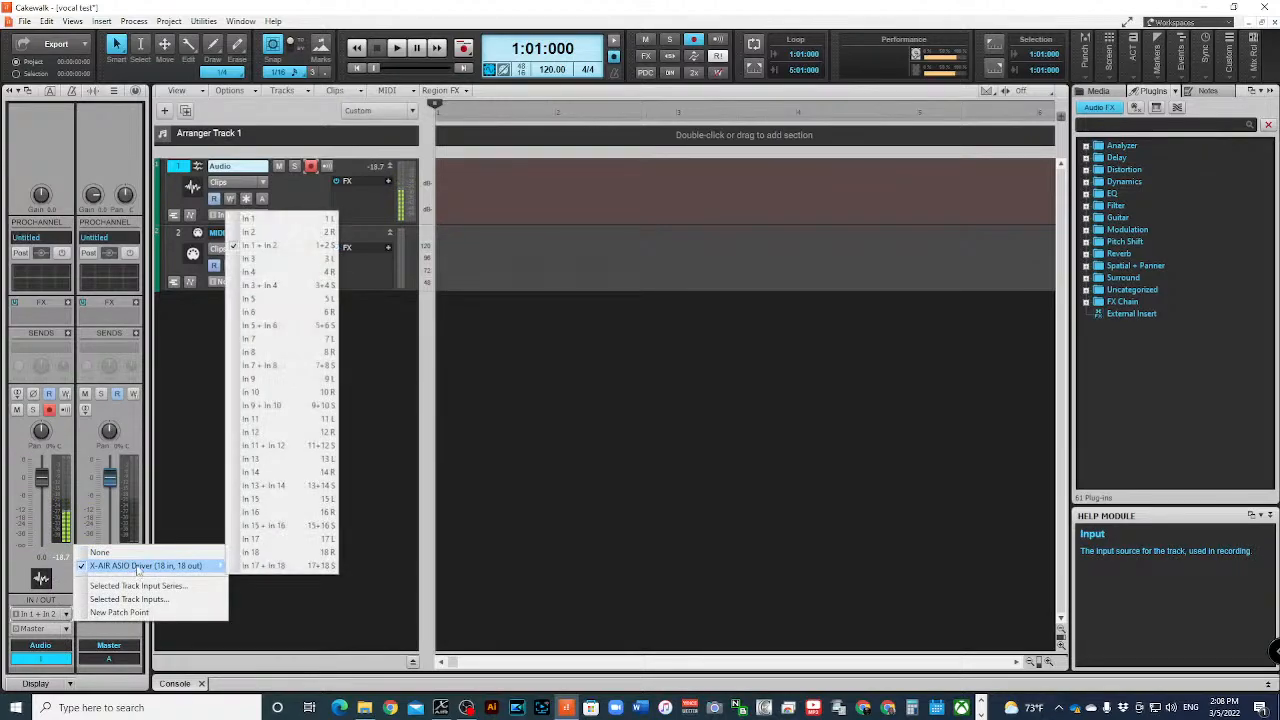
click(268, 273)
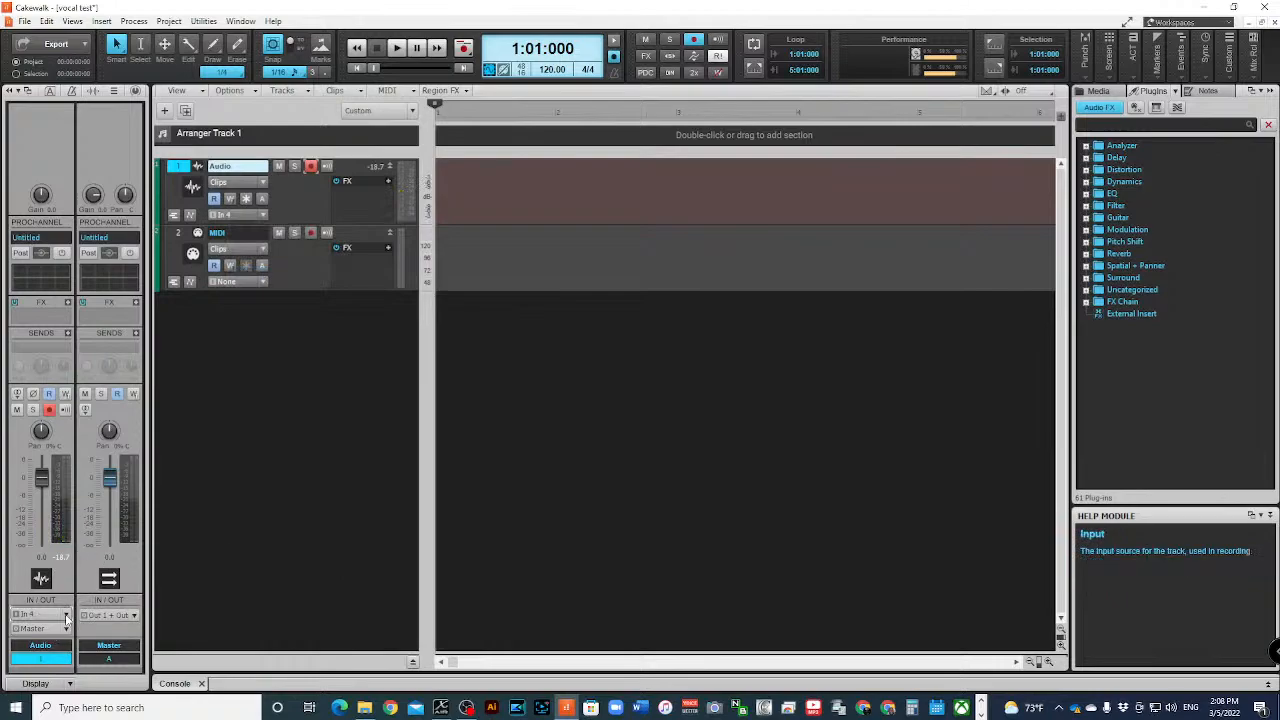
- Set the Audio track's input to In 12 and record a short take from the project start
click(66, 608)
mouse_move(150, 567)
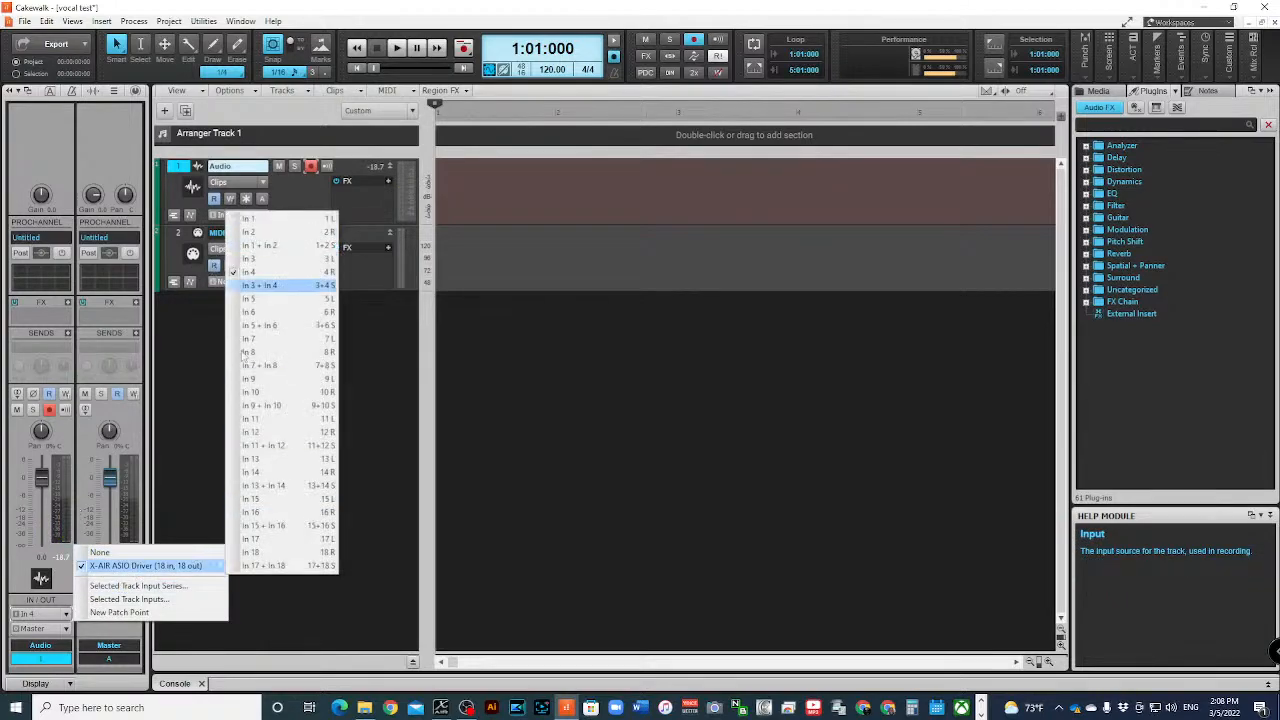
click(277, 436)
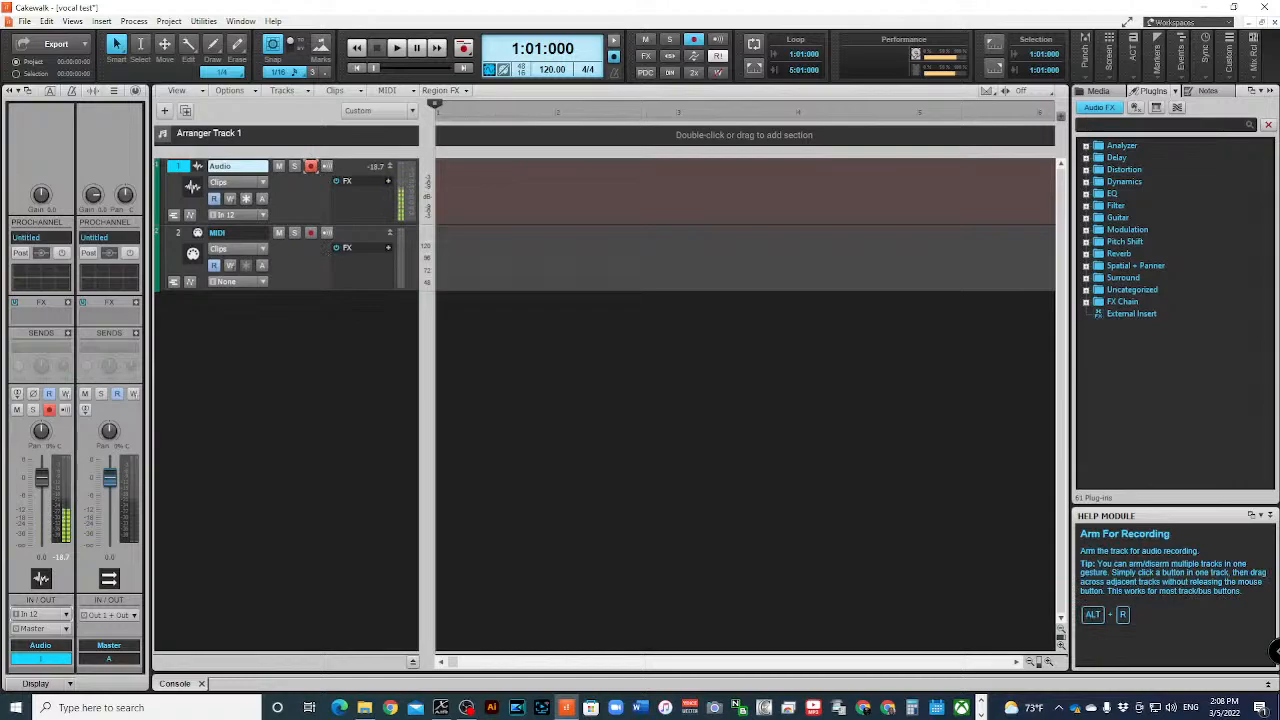
key(r)
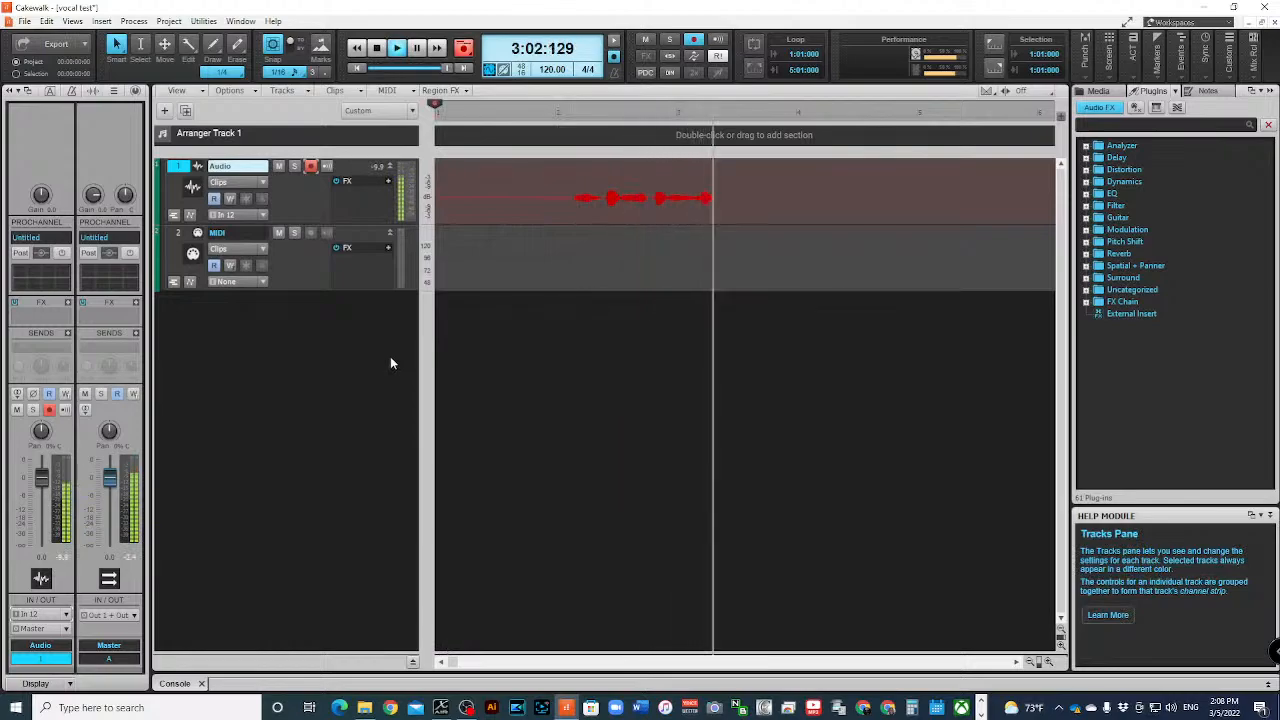
key(space)
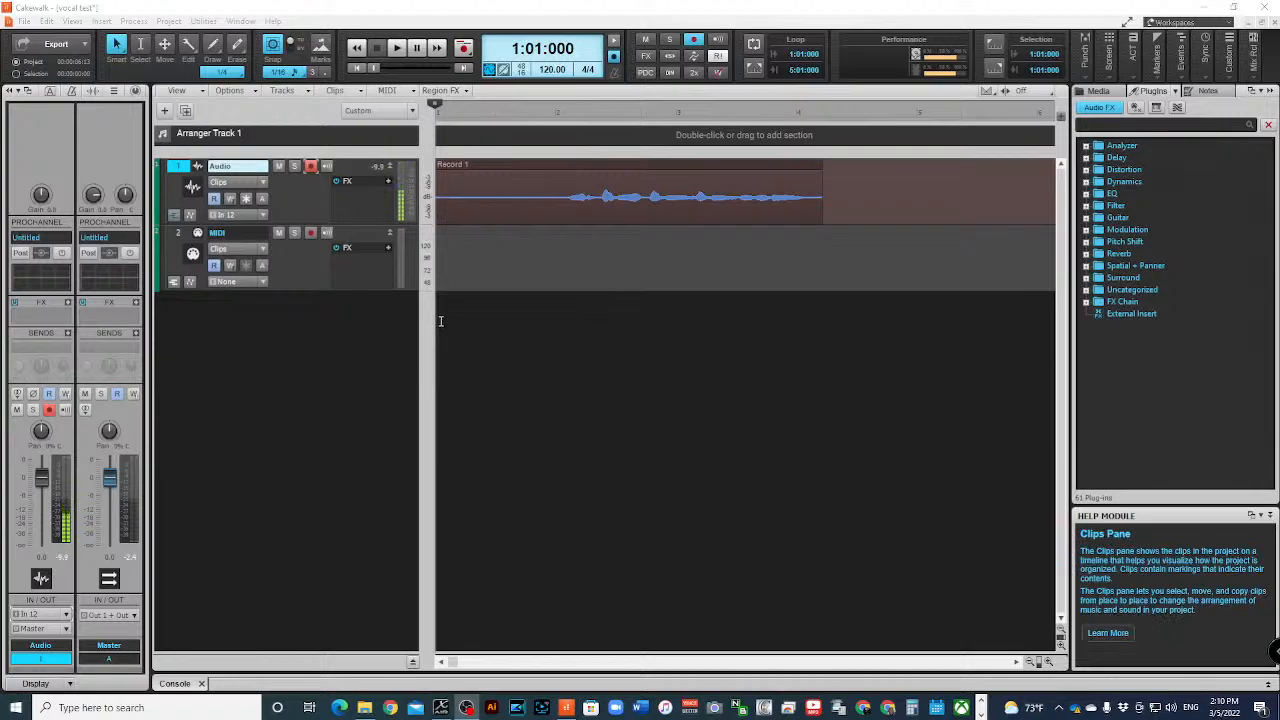
- Play back the recorded vocal take from the project start and stop playback
right_click(305, 335)
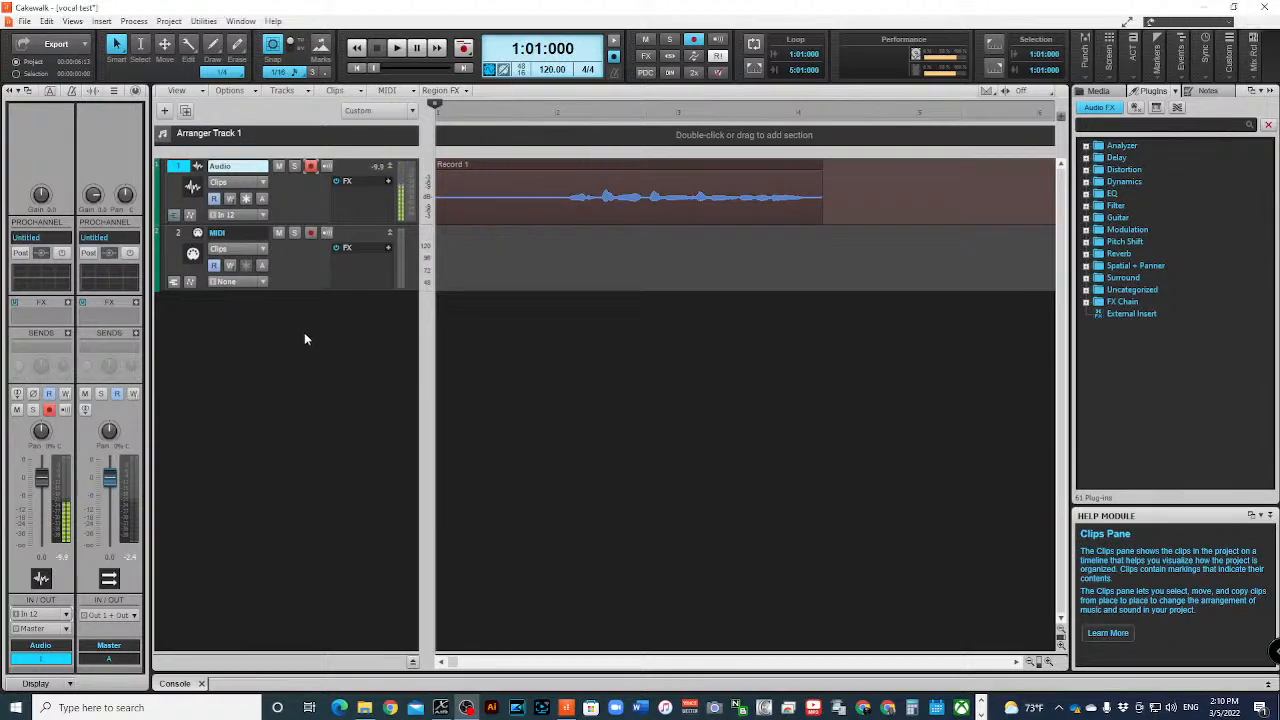
click(180, 245)
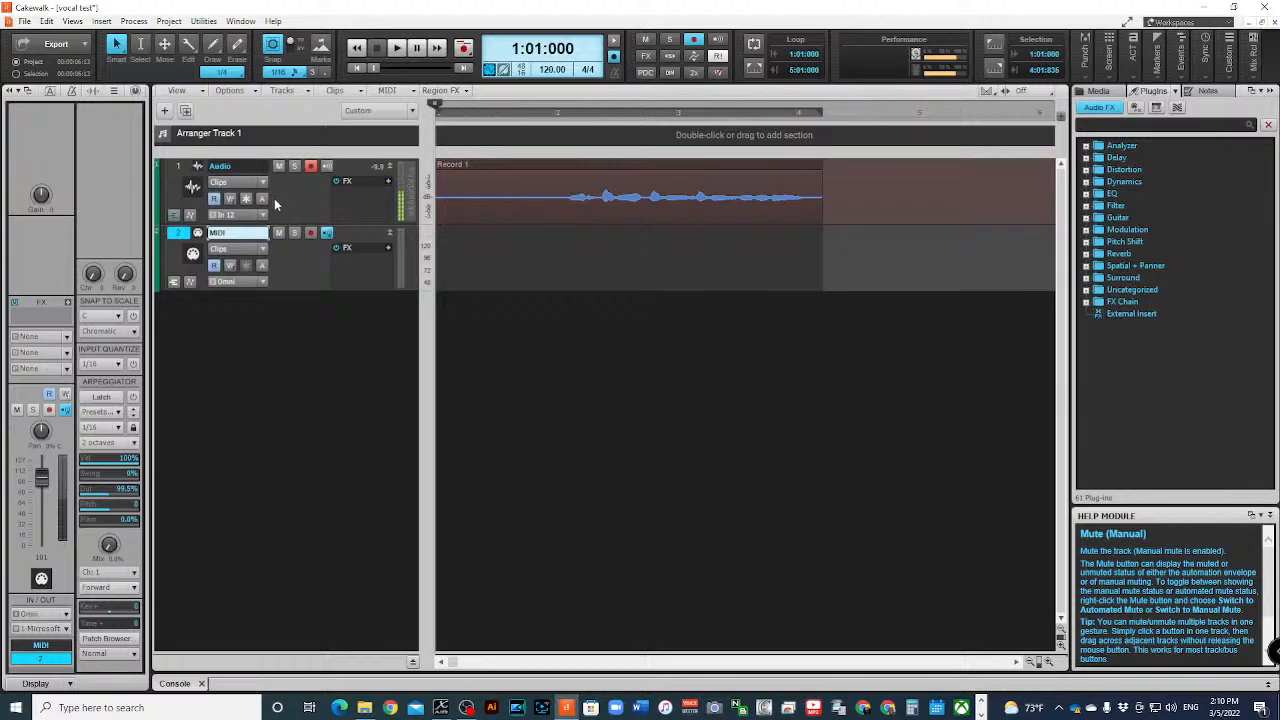
click(396, 47)
click(376, 47)
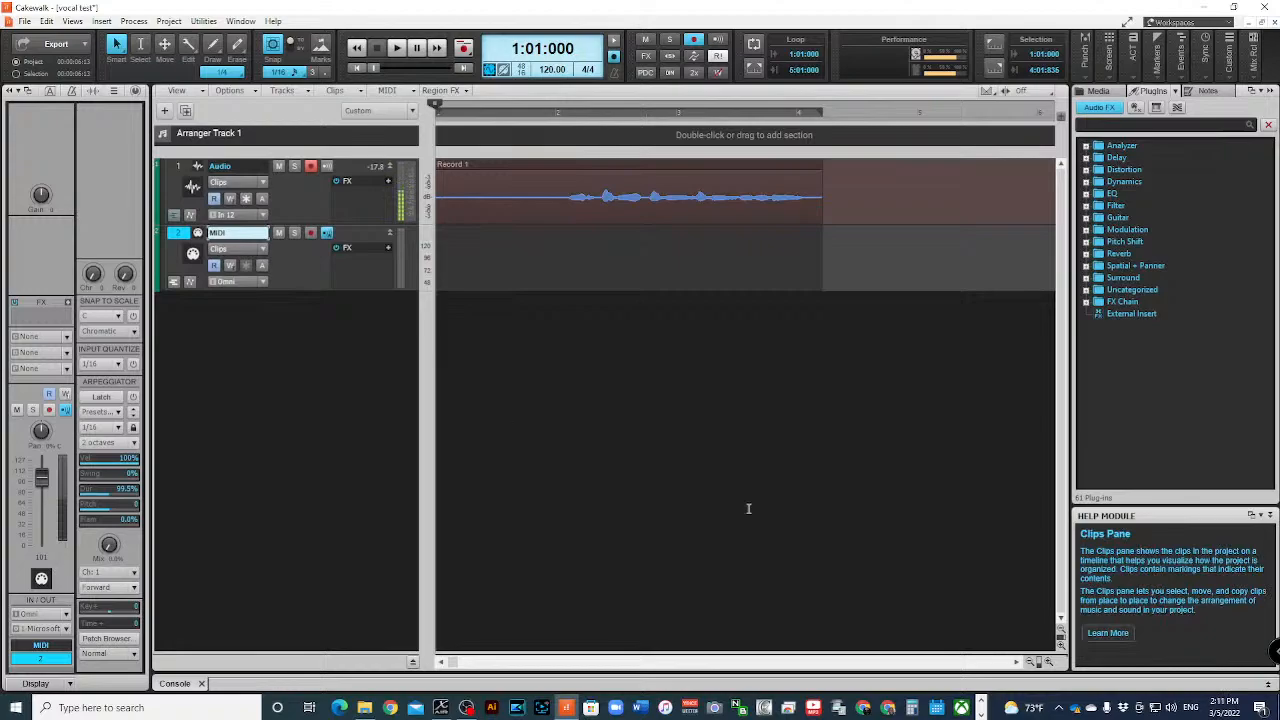
click(397, 48)
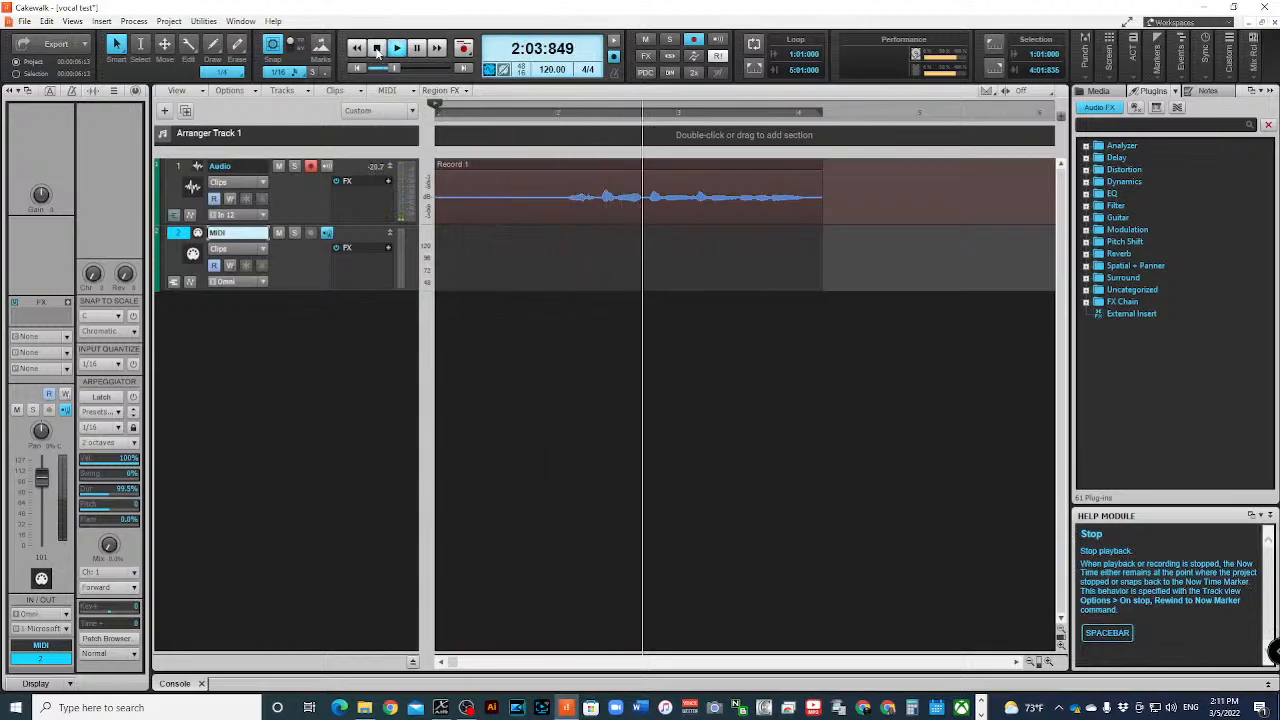
click(377, 49)
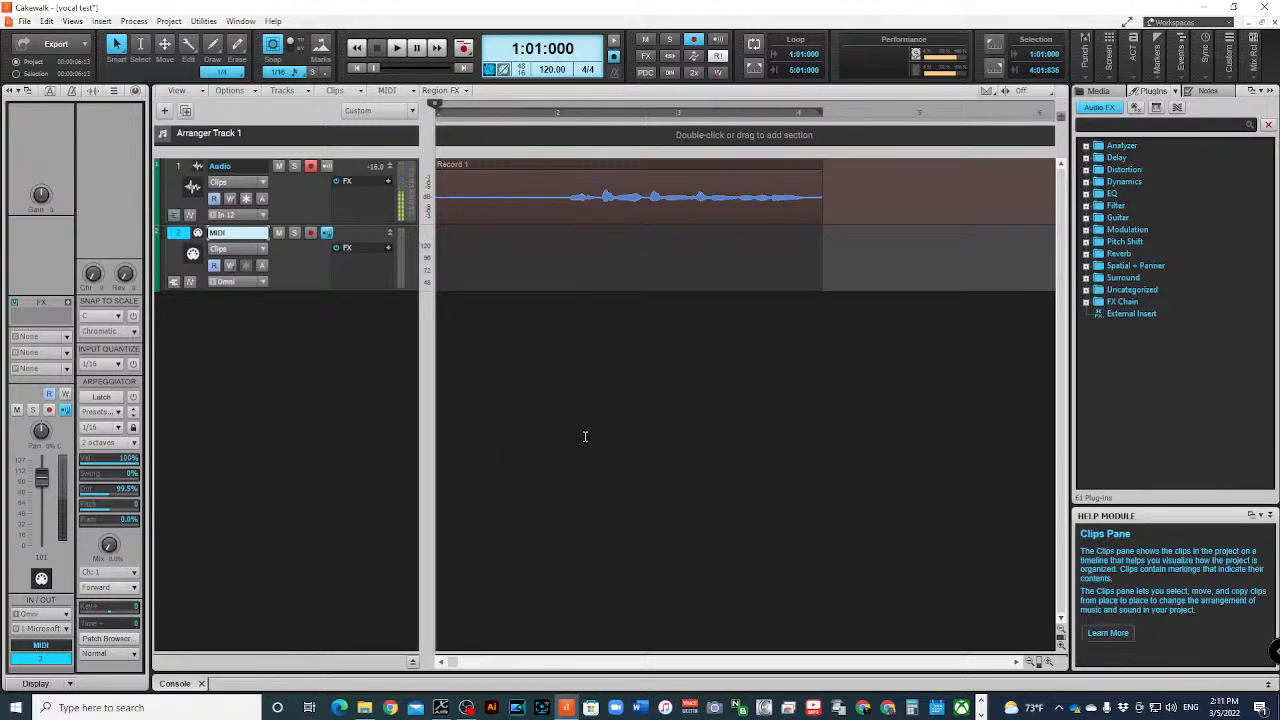
- Compare the default sampling rate in the audio driver preferences with the clock rate in X AIR Edit's Audio/Midi setup, and return to Cakewalk
click(521, 75)
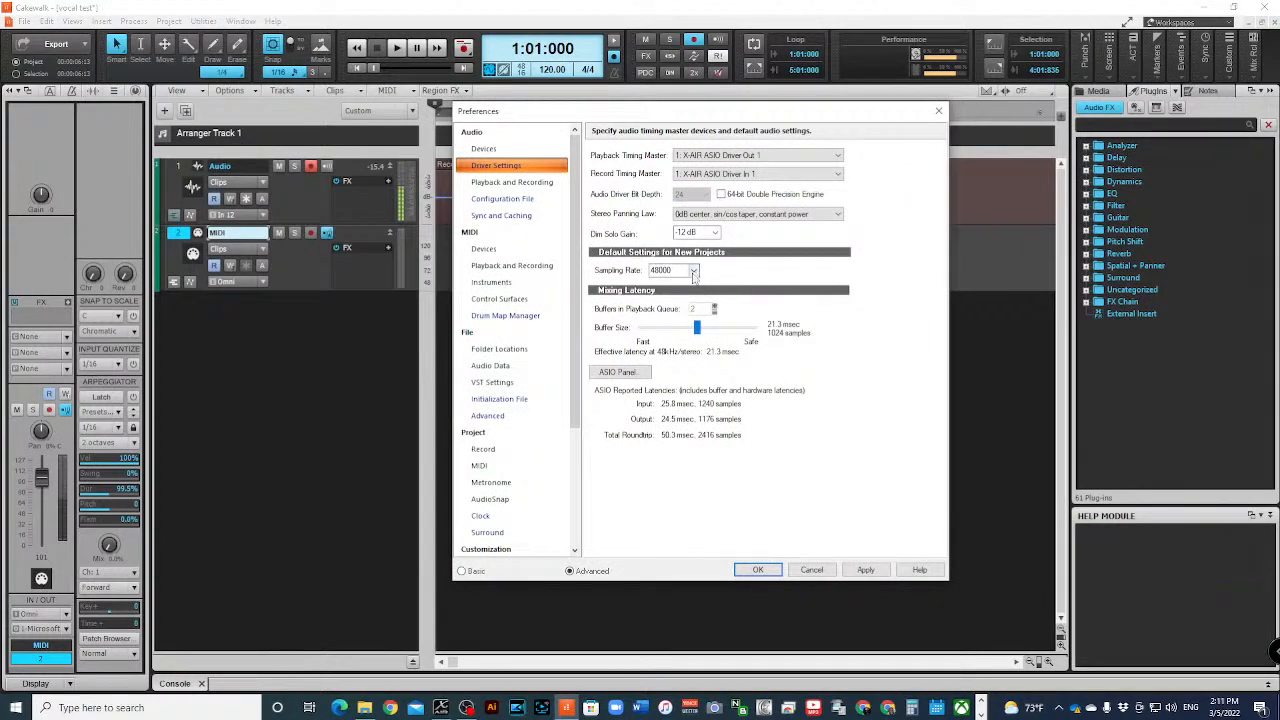
click(804, 572)
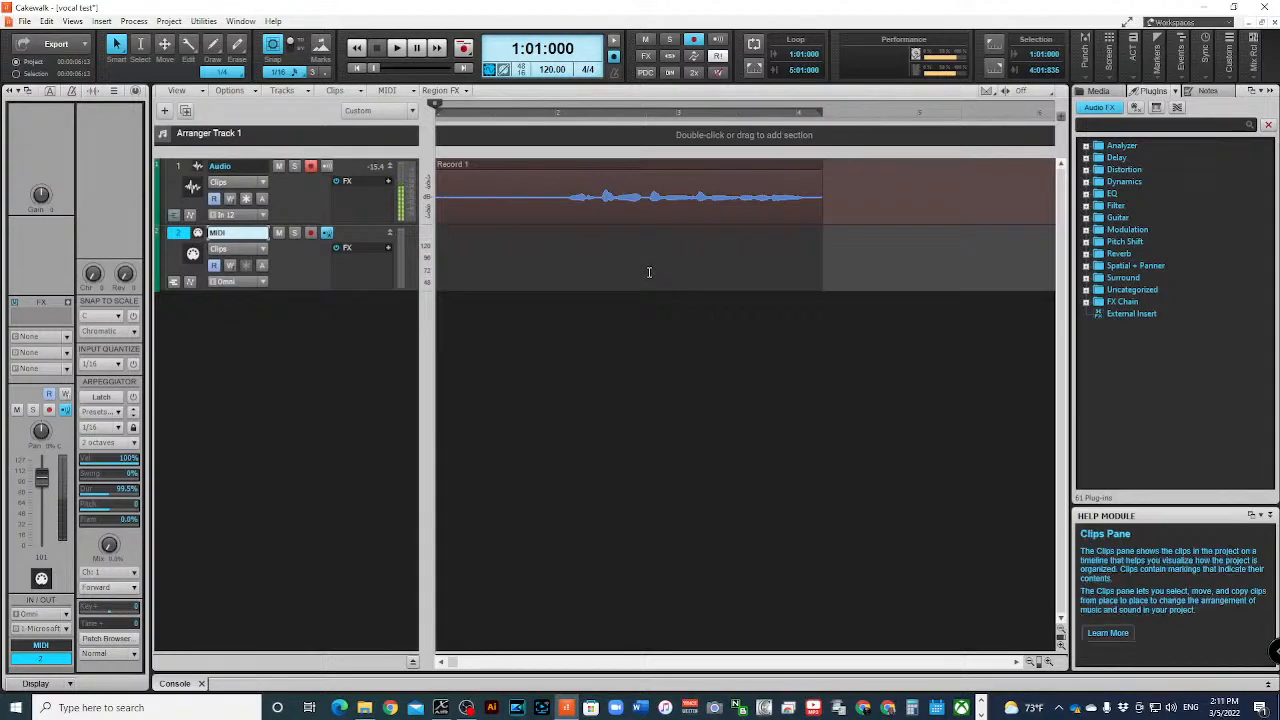
click(444, 706)
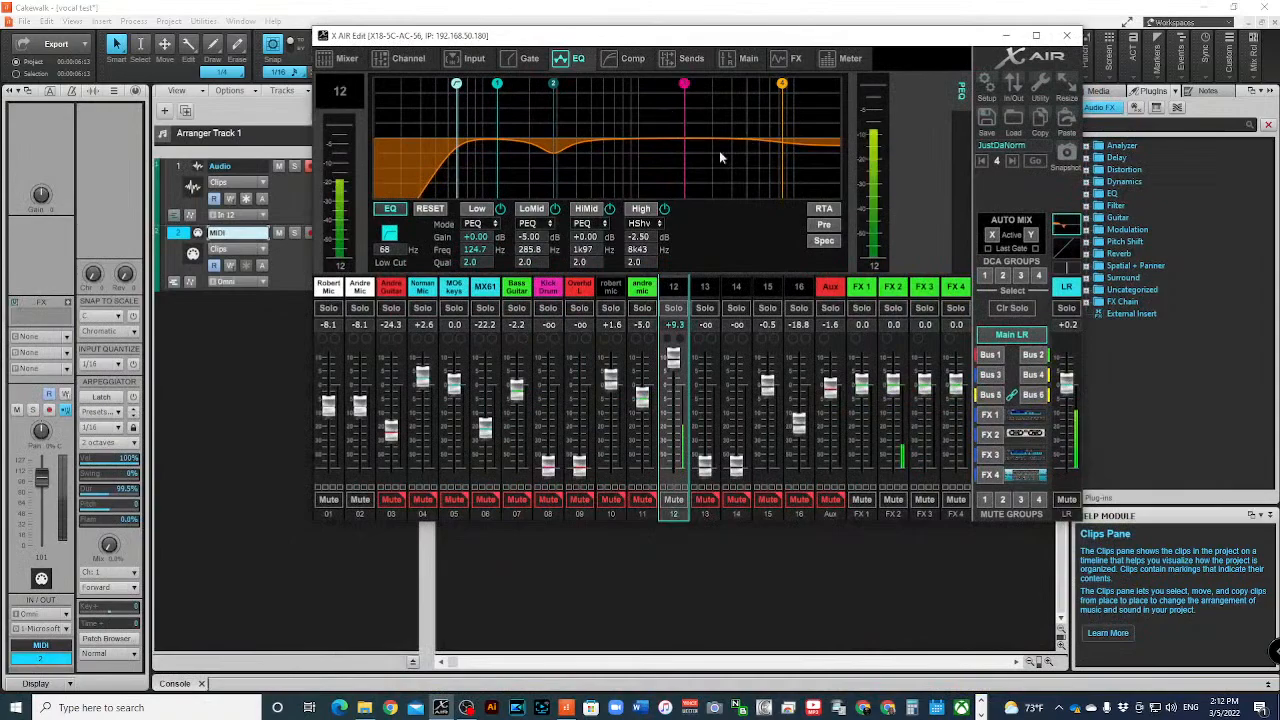
click(988, 90)
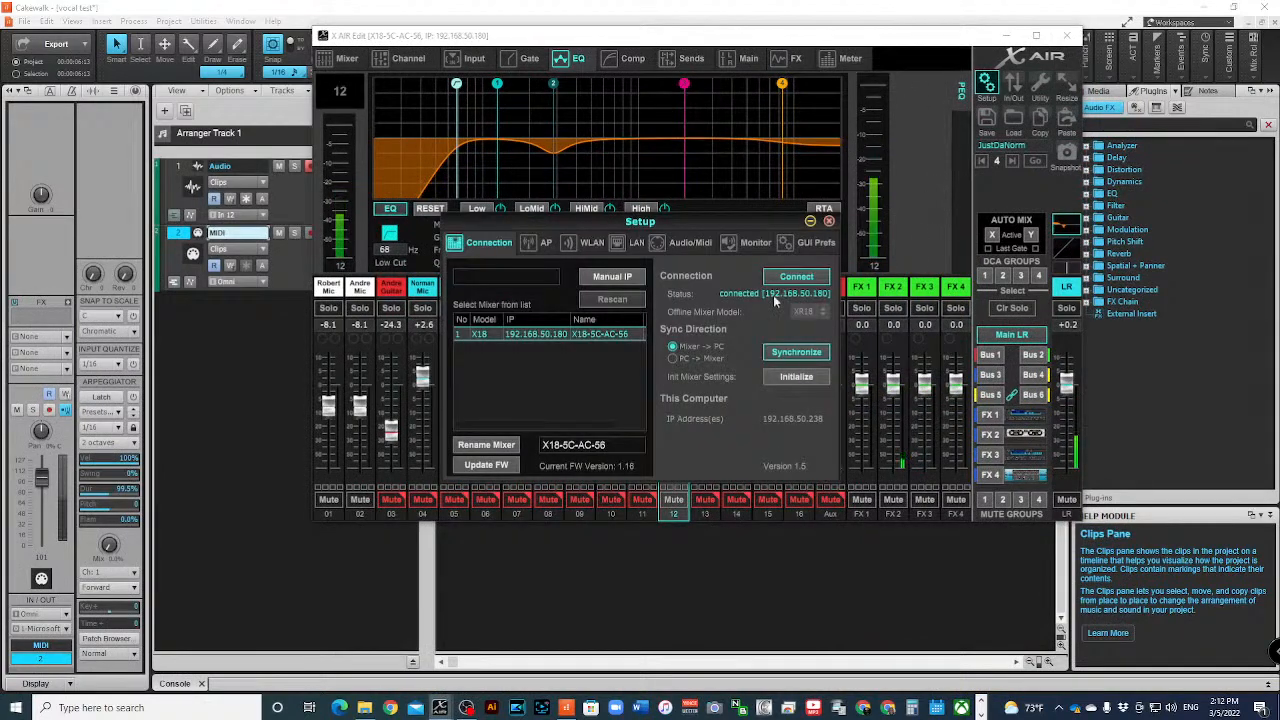
click(676, 242)
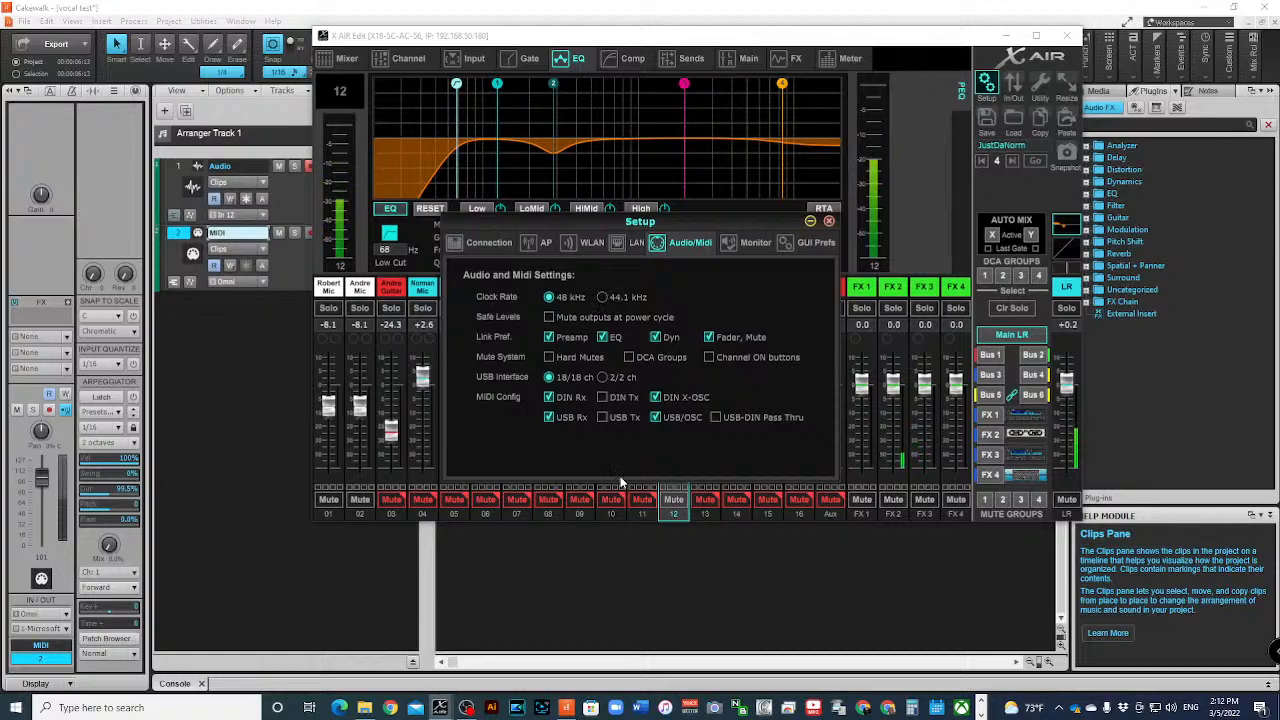
click(268, 404)
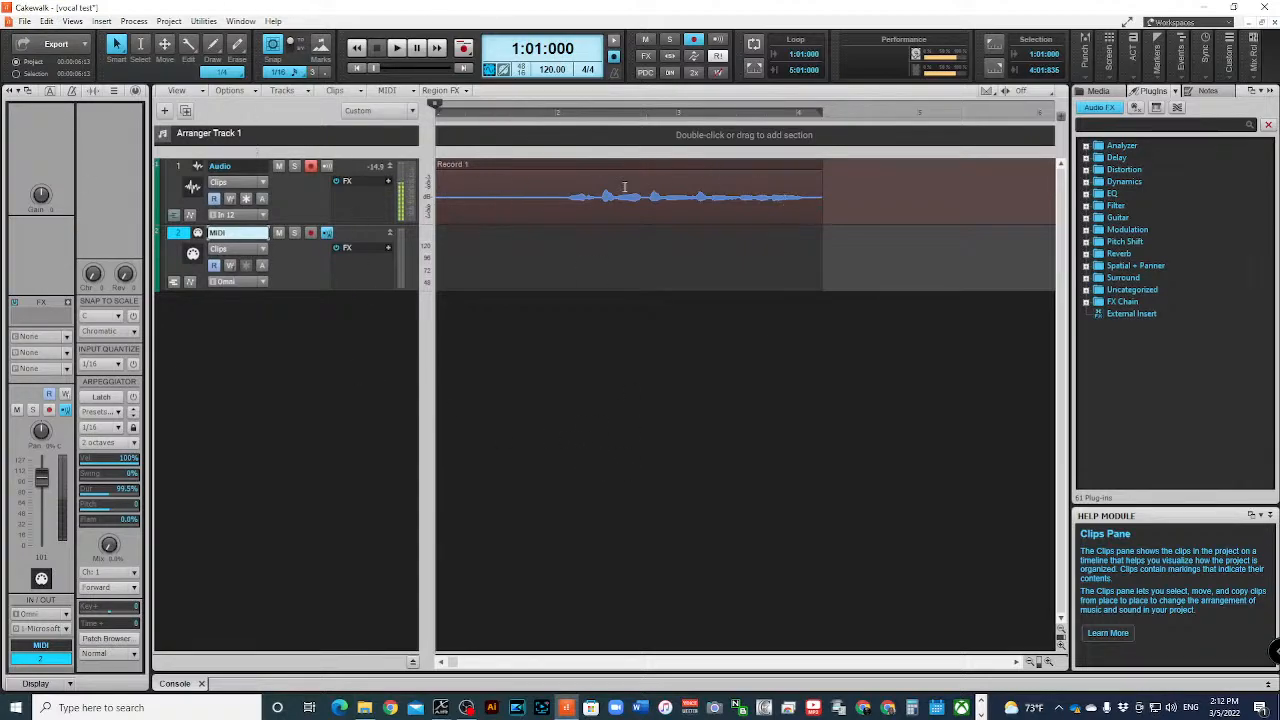
- Replay the vocal take briefly, and review the output choices of the Audio track and the Master bus
click(396, 48)
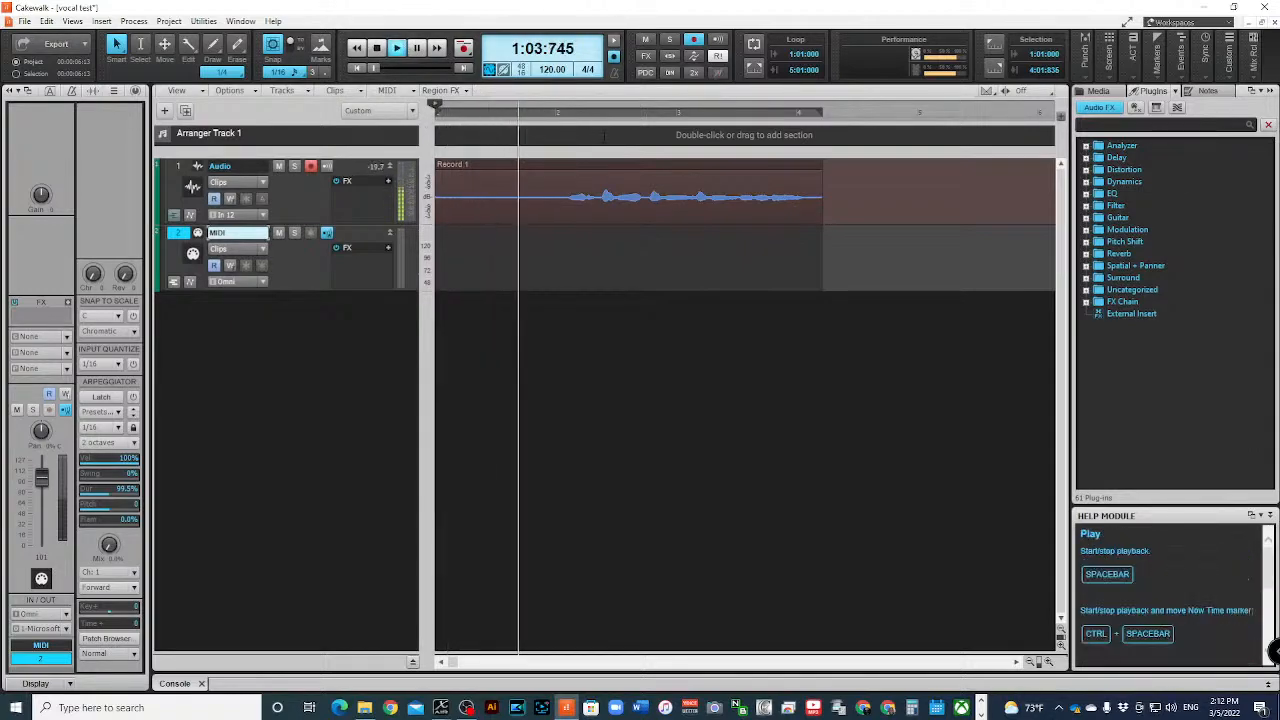
click(377, 49)
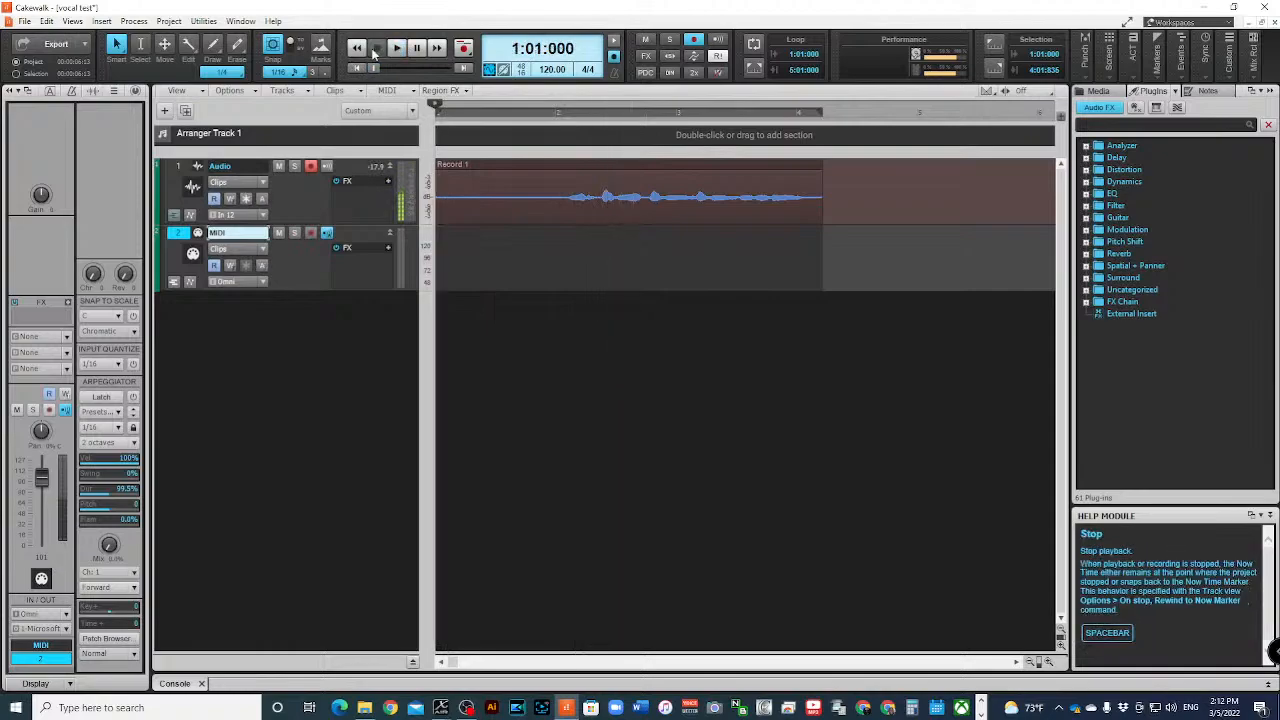
click(175, 173)
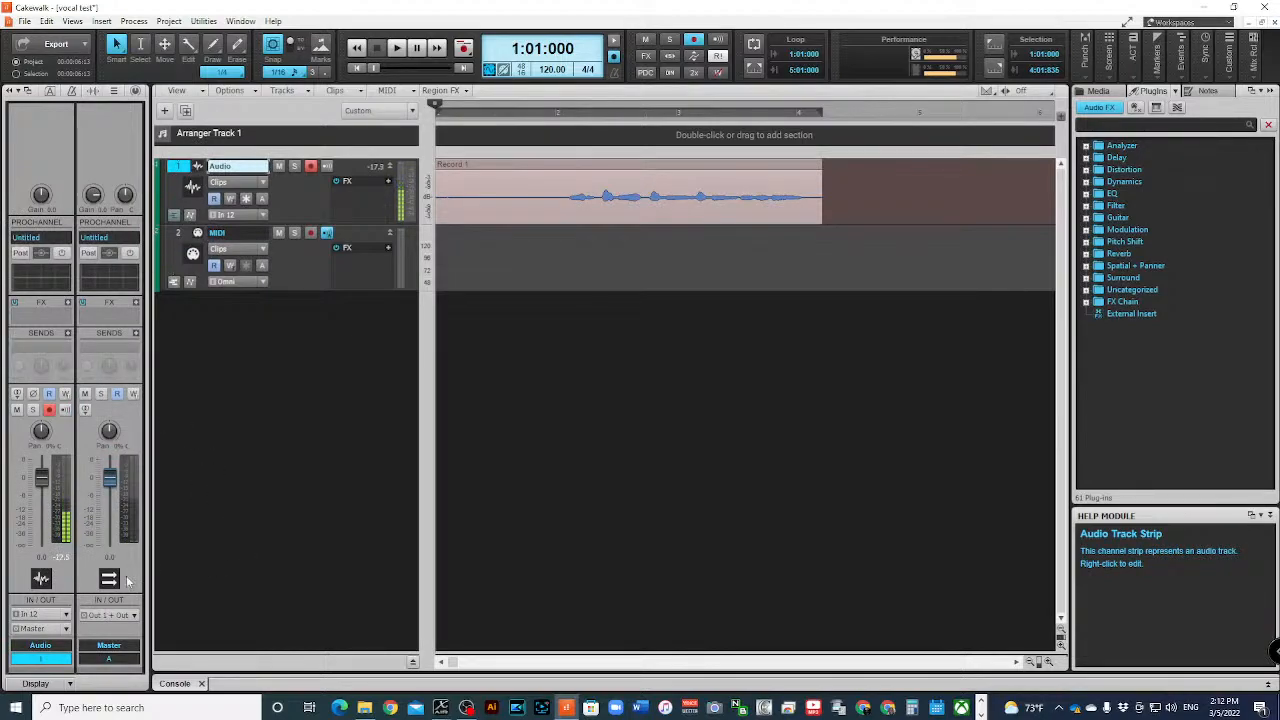
click(67, 629)
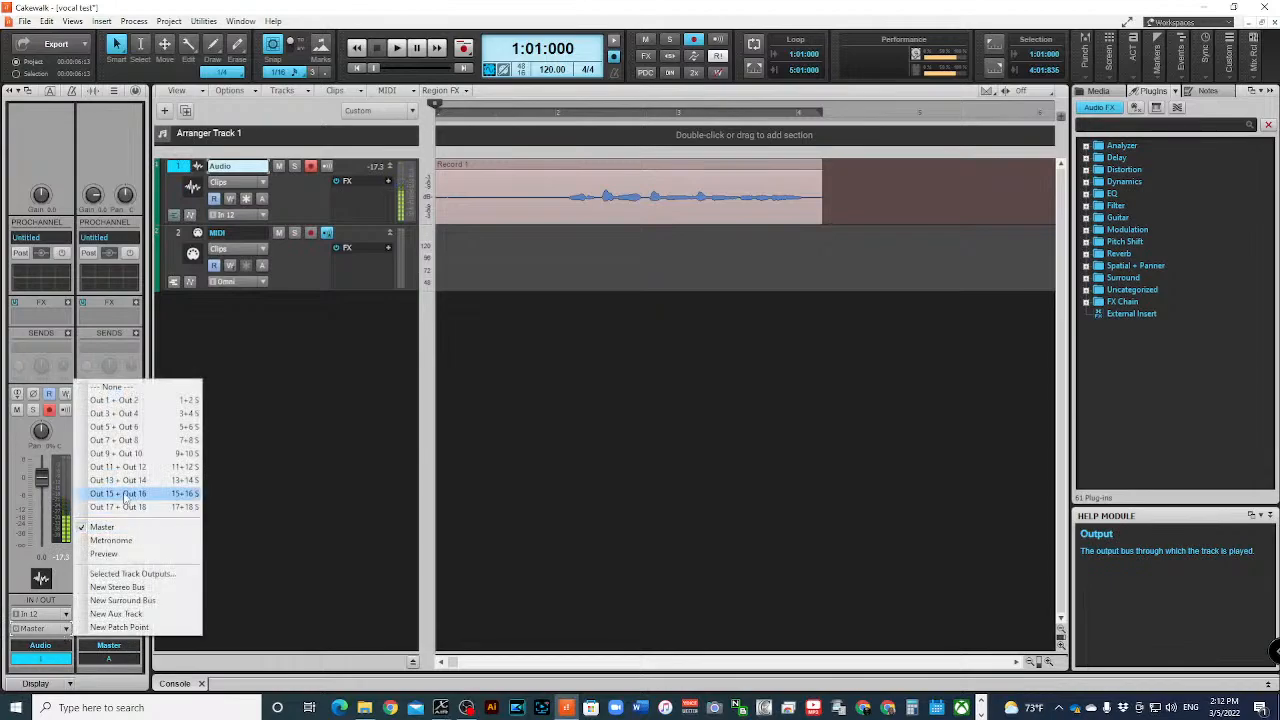
click(135, 652)
click(135, 616)
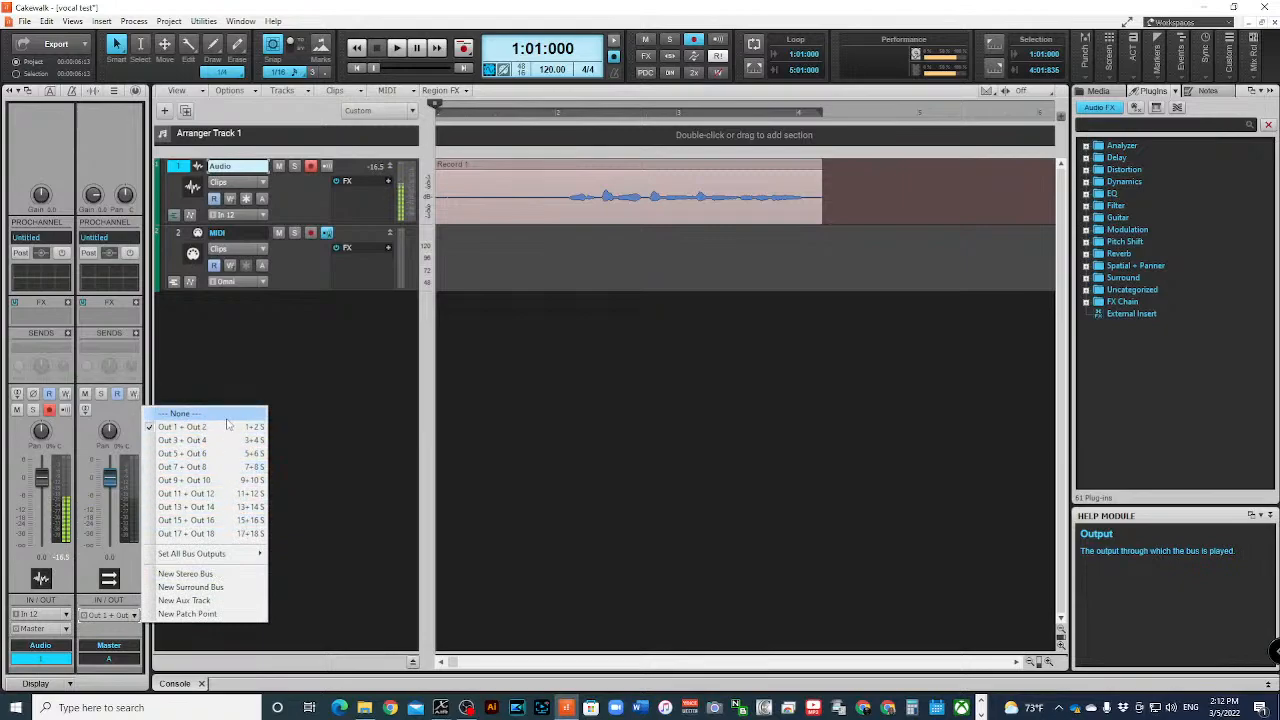
click(308, 384)
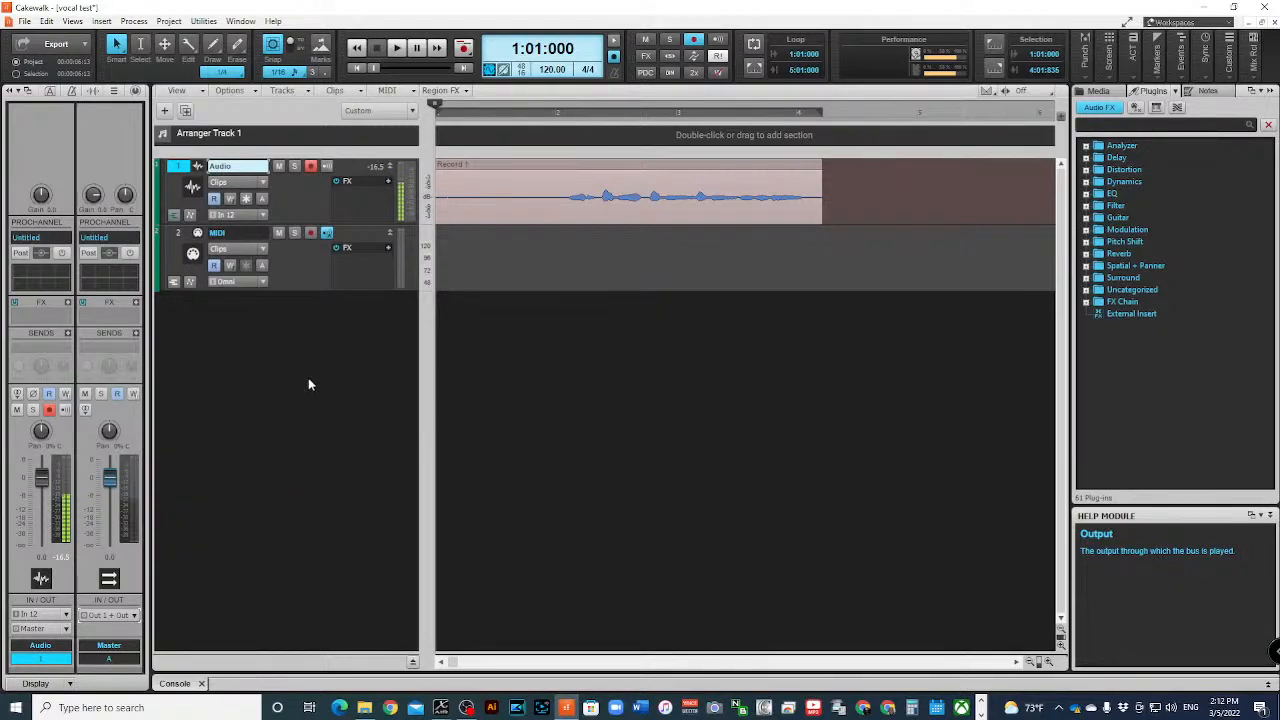
- Examine which X-AIR ASIO input and output drivers are enabled in the audio device preferences
click(47, 21)
click(70, 238)
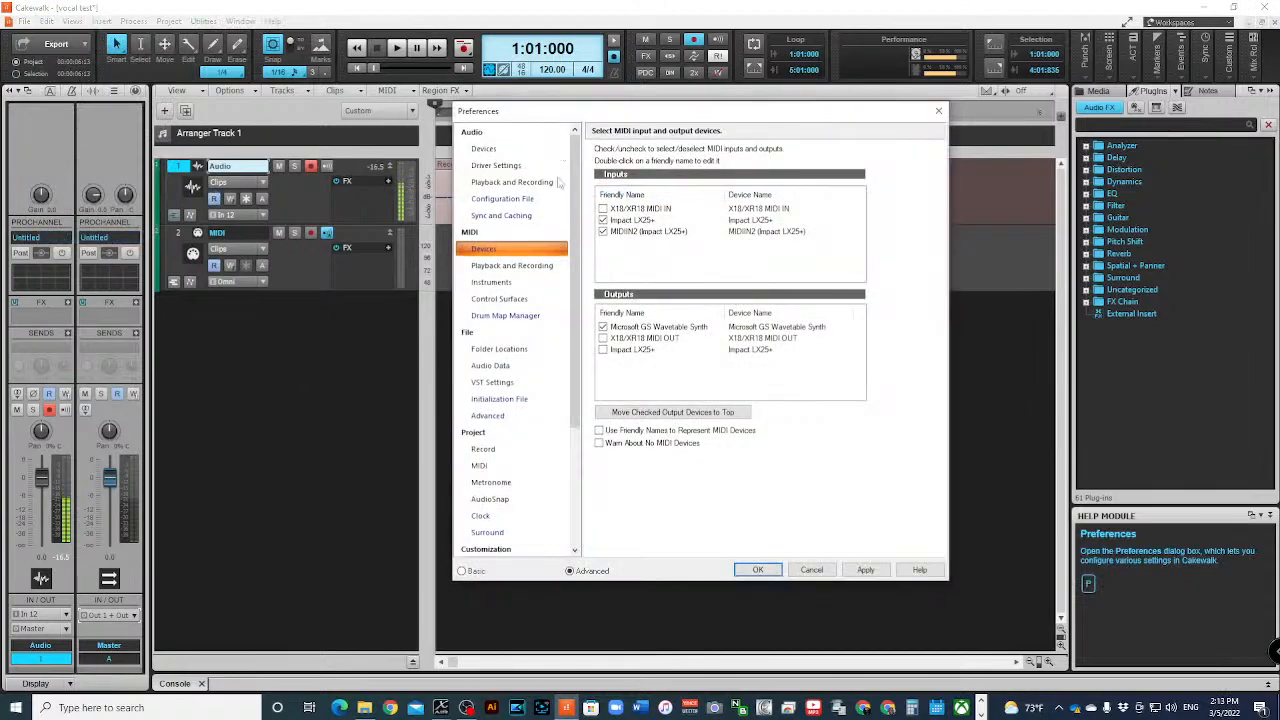
click(506, 150)
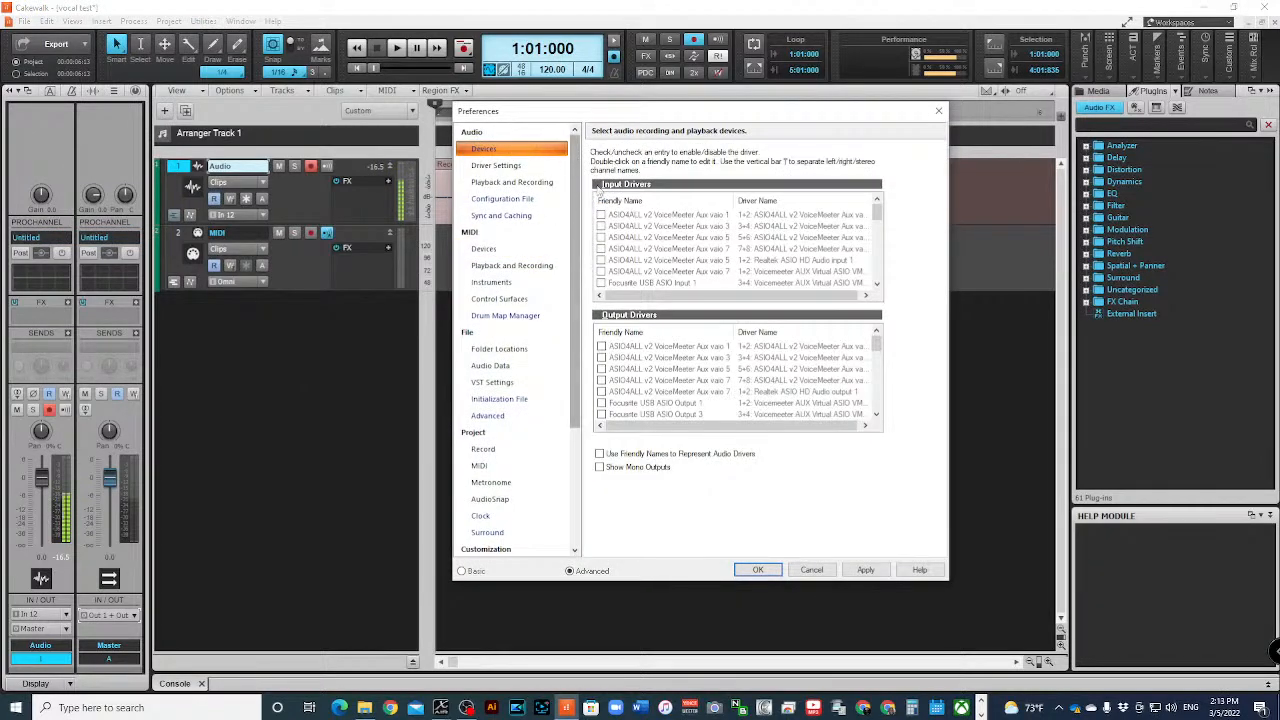
drag(877, 208, 880, 296)
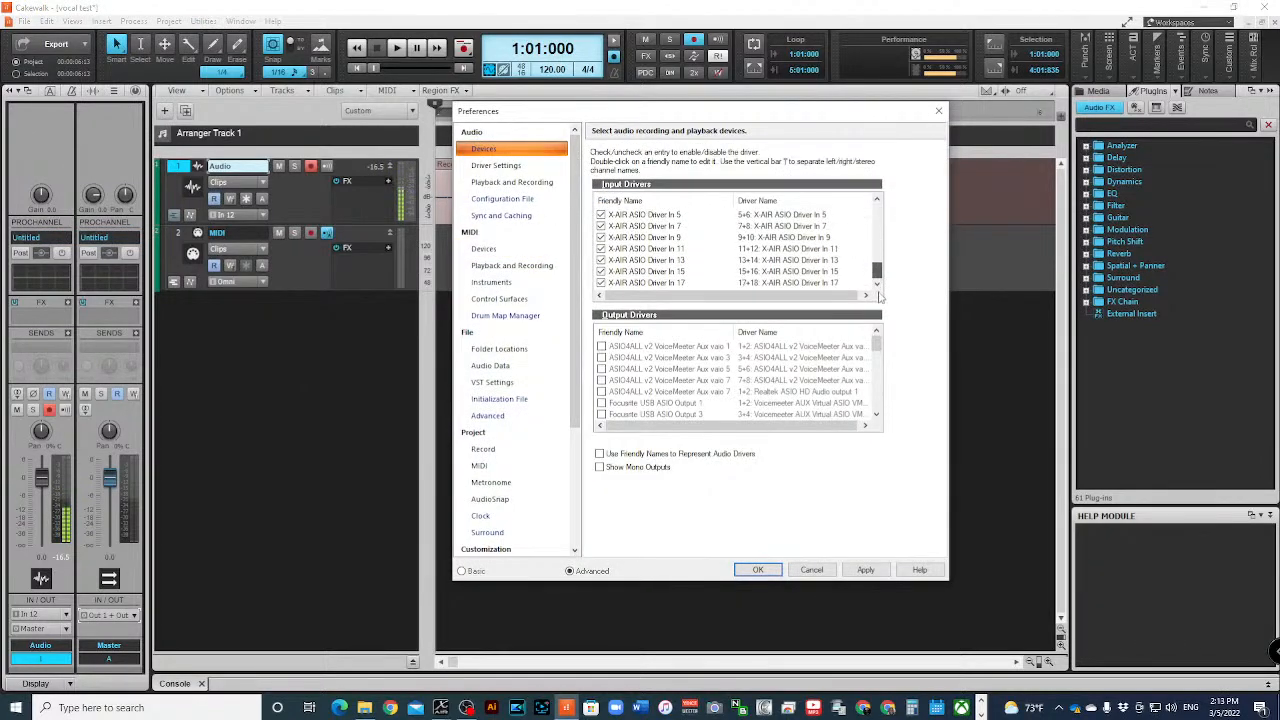
scroll(878, 285, up, 2)
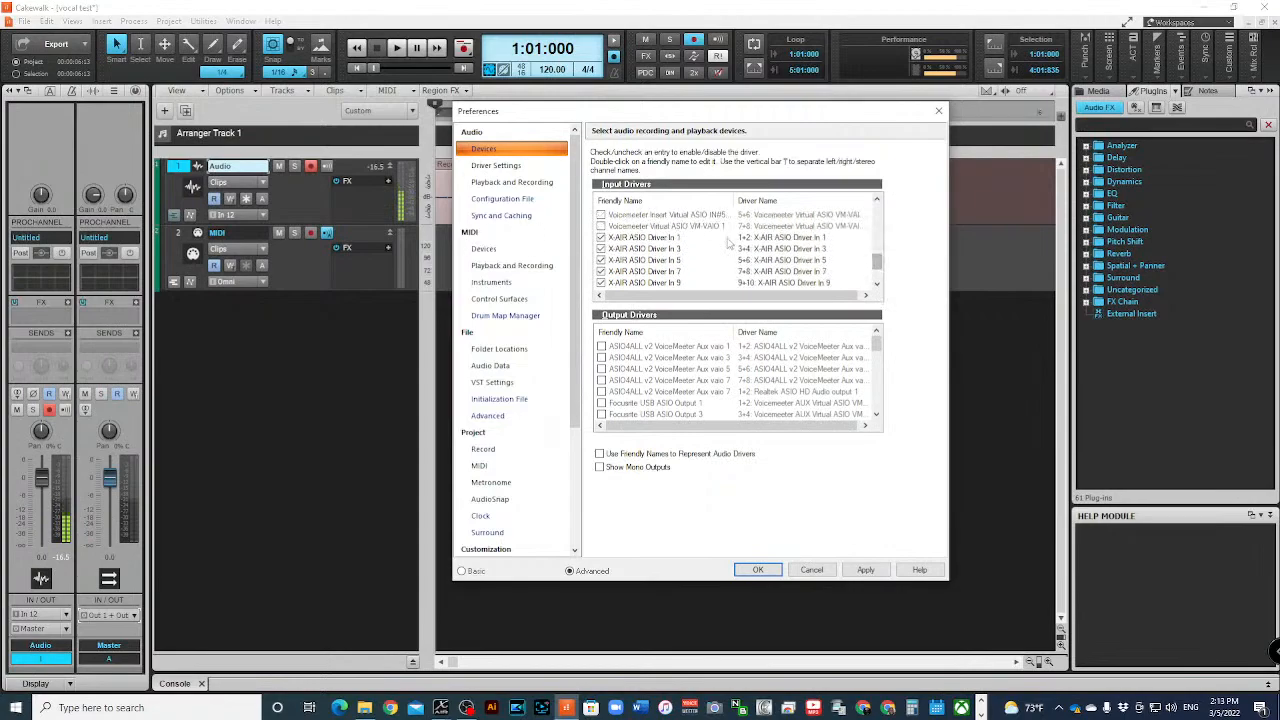
scroll(878, 262, down, 2)
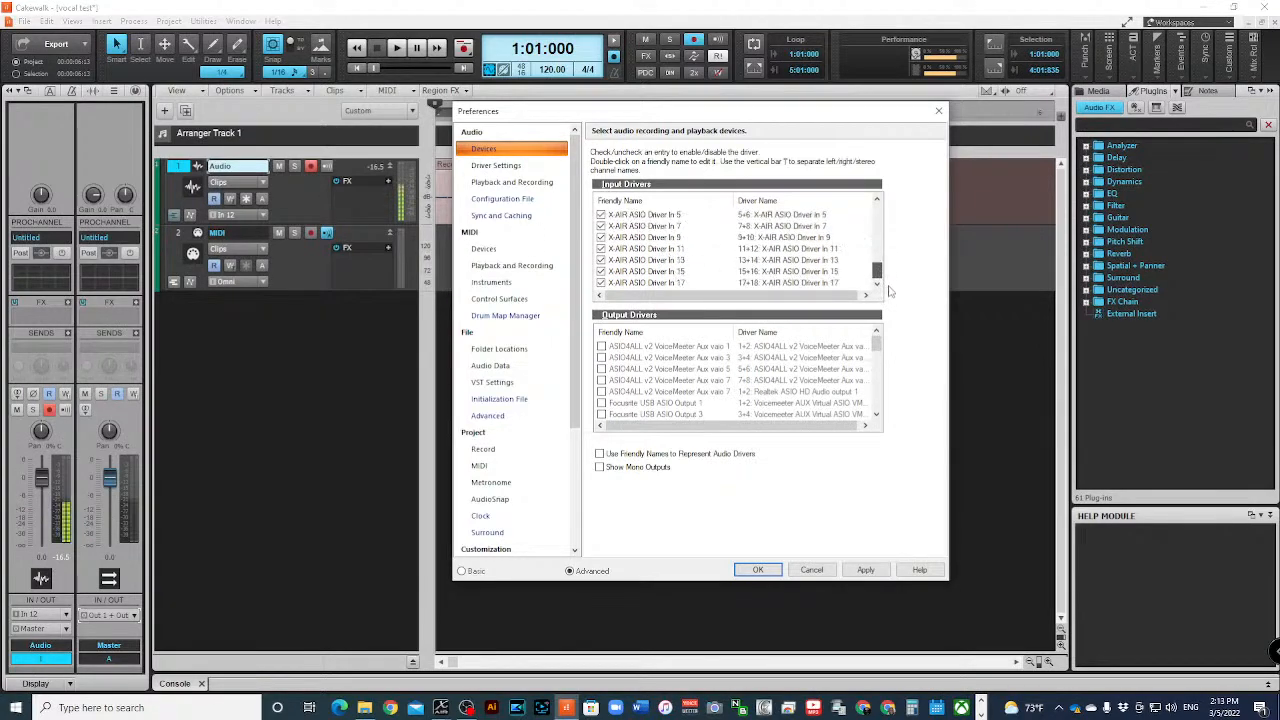
scroll(886, 284, up, 3)
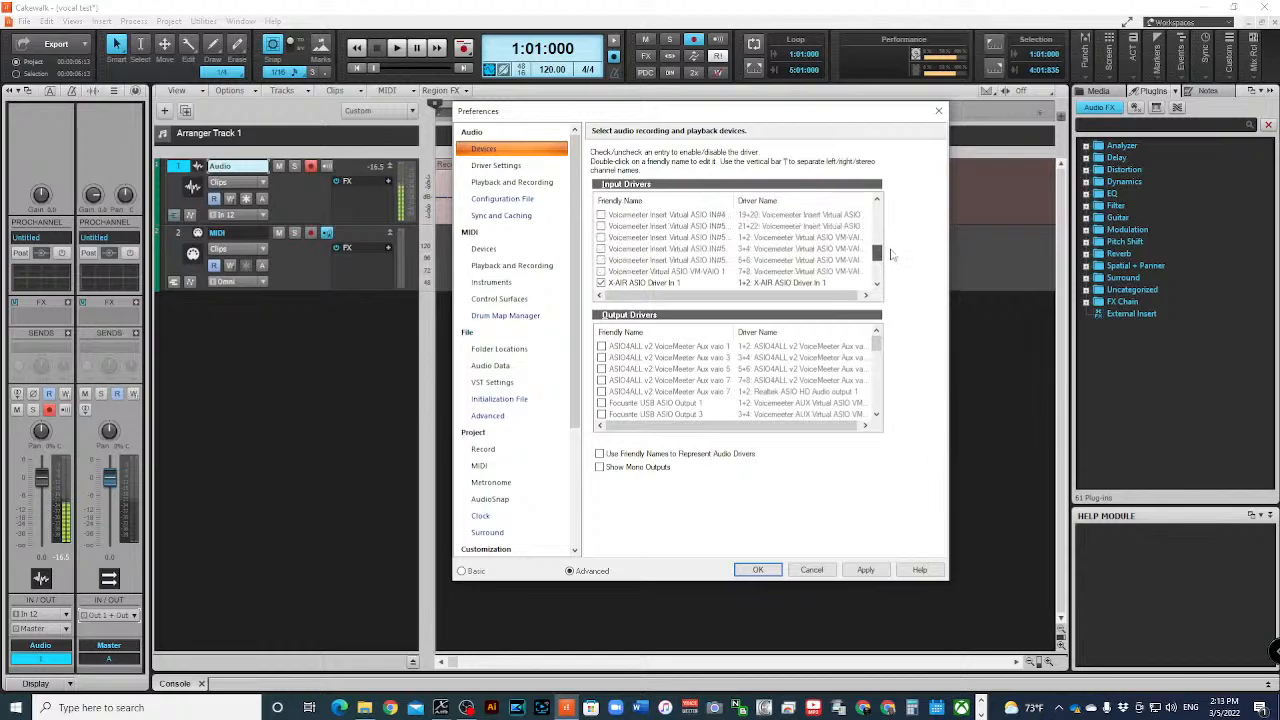
drag(892, 253, 890, 226)
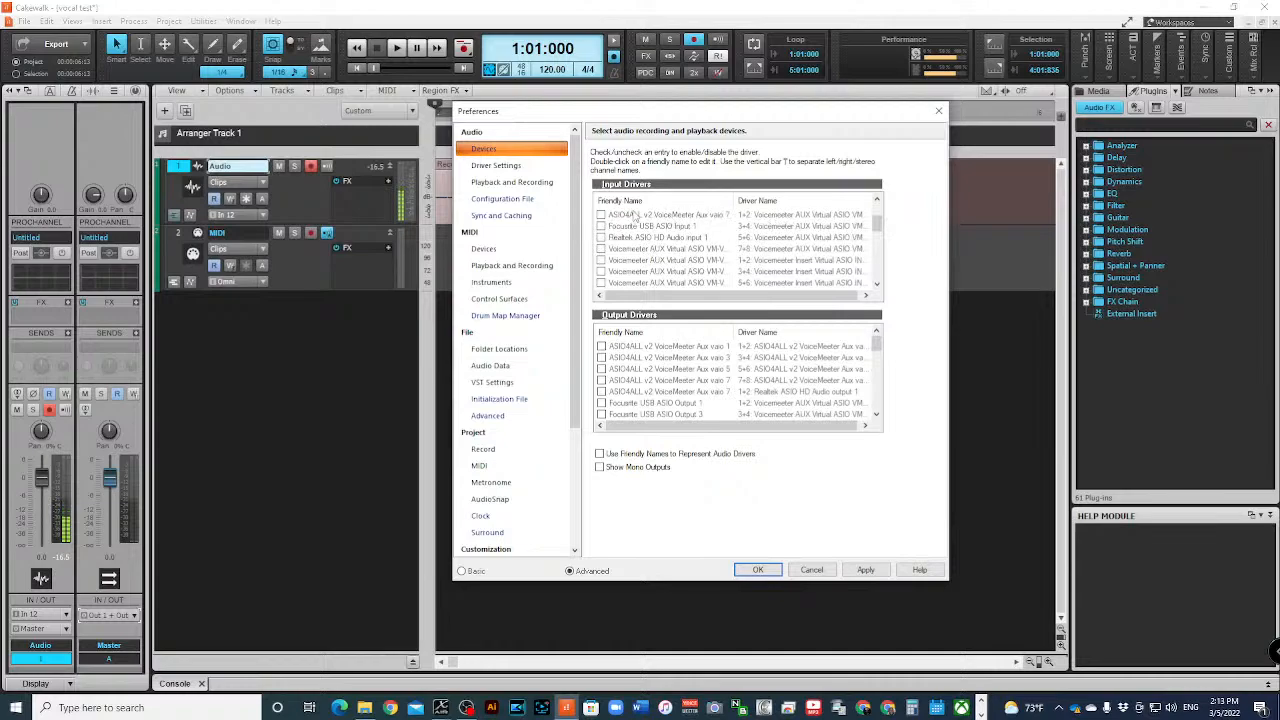
drag(877, 226, 877, 270)
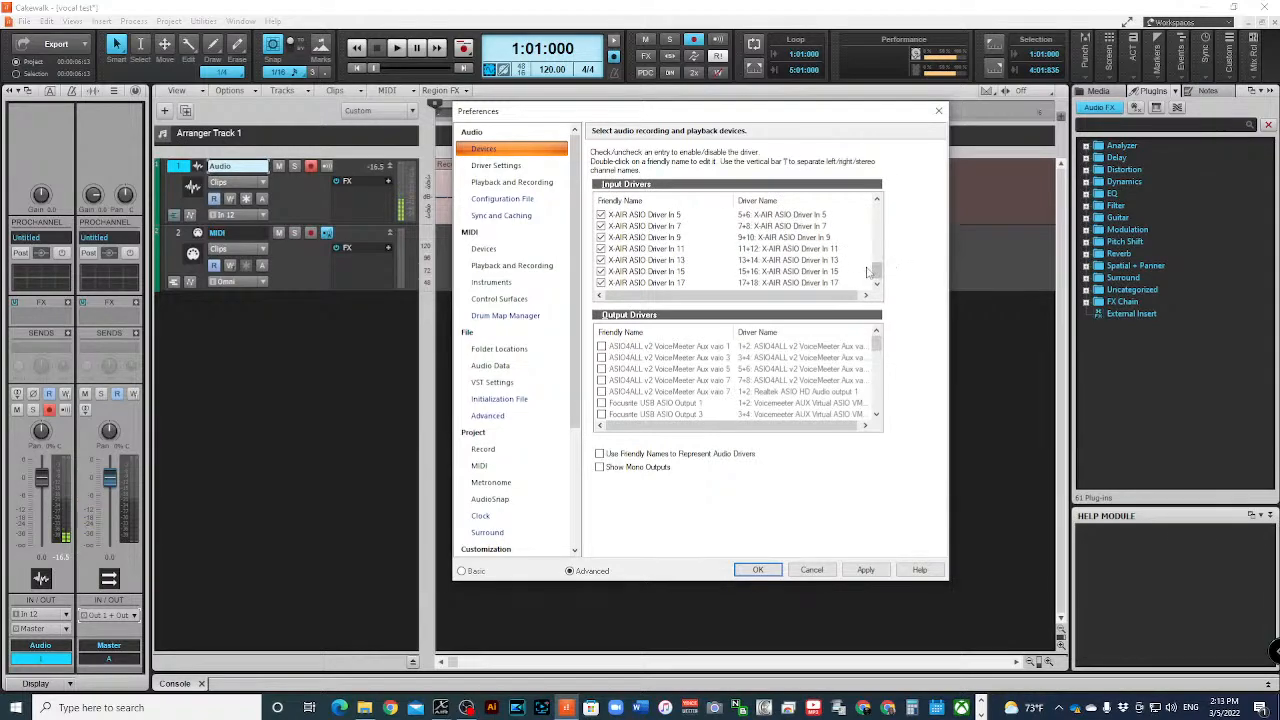
drag(877, 271, 857, 167)
drag(877, 344, 877, 358)
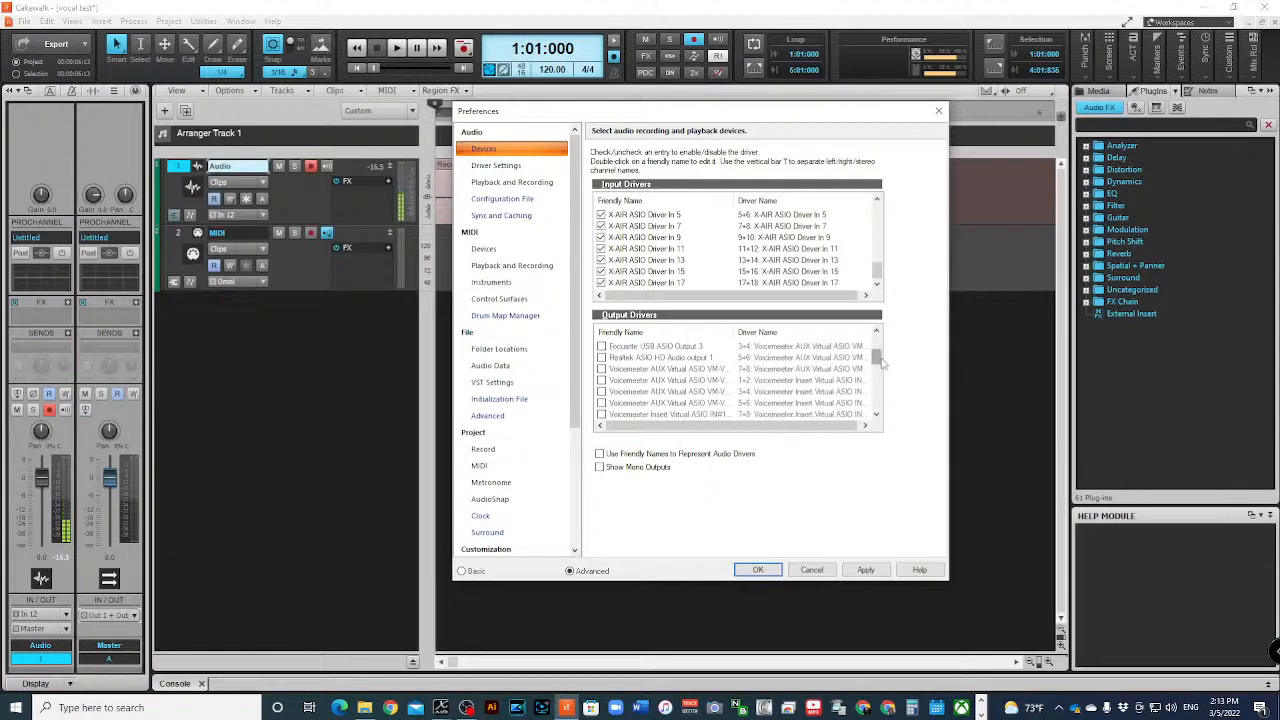
drag(876, 356, 876, 401)
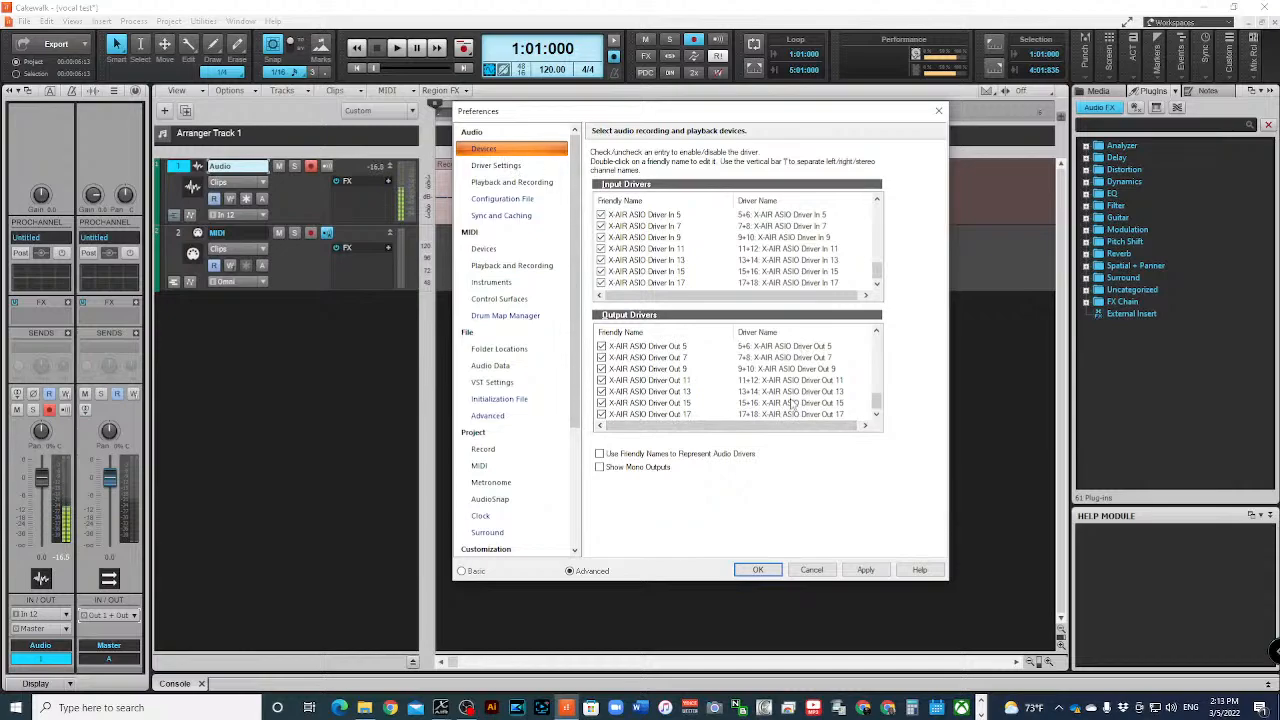
- Review the playback timing master and the audio driver mode in the preferences, and close them without changes
click(506, 166)
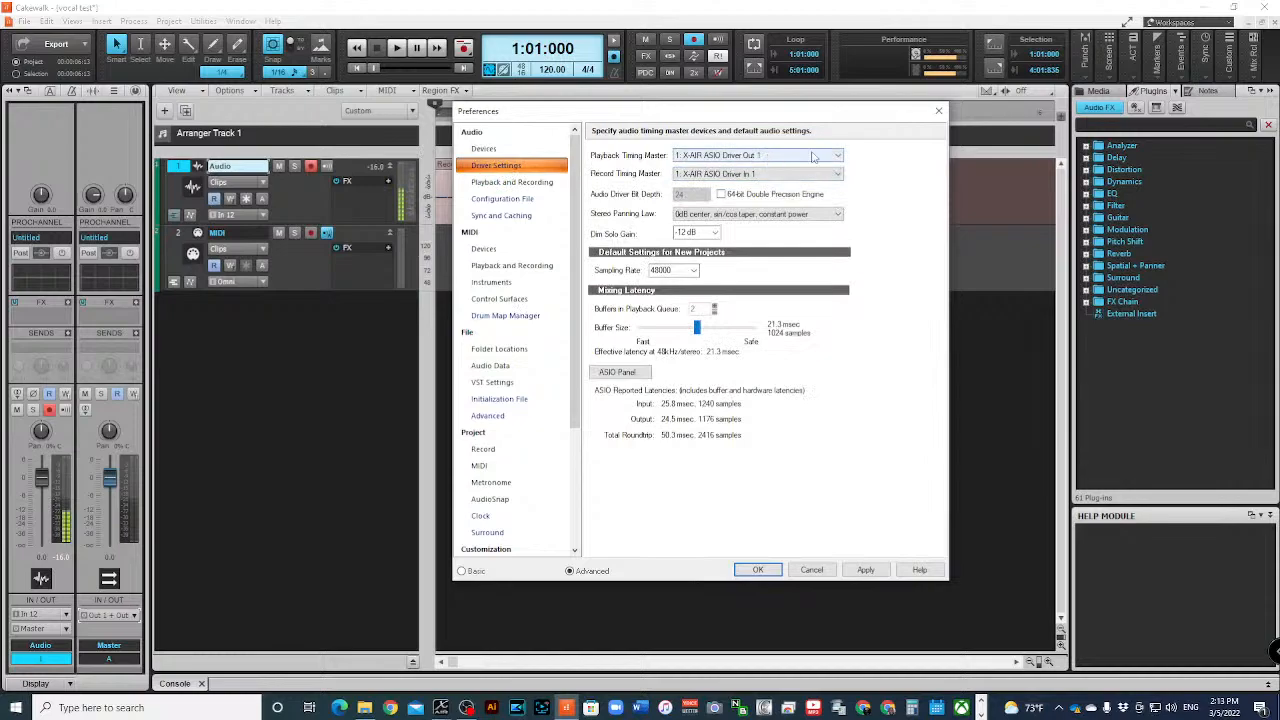
click(788, 163)
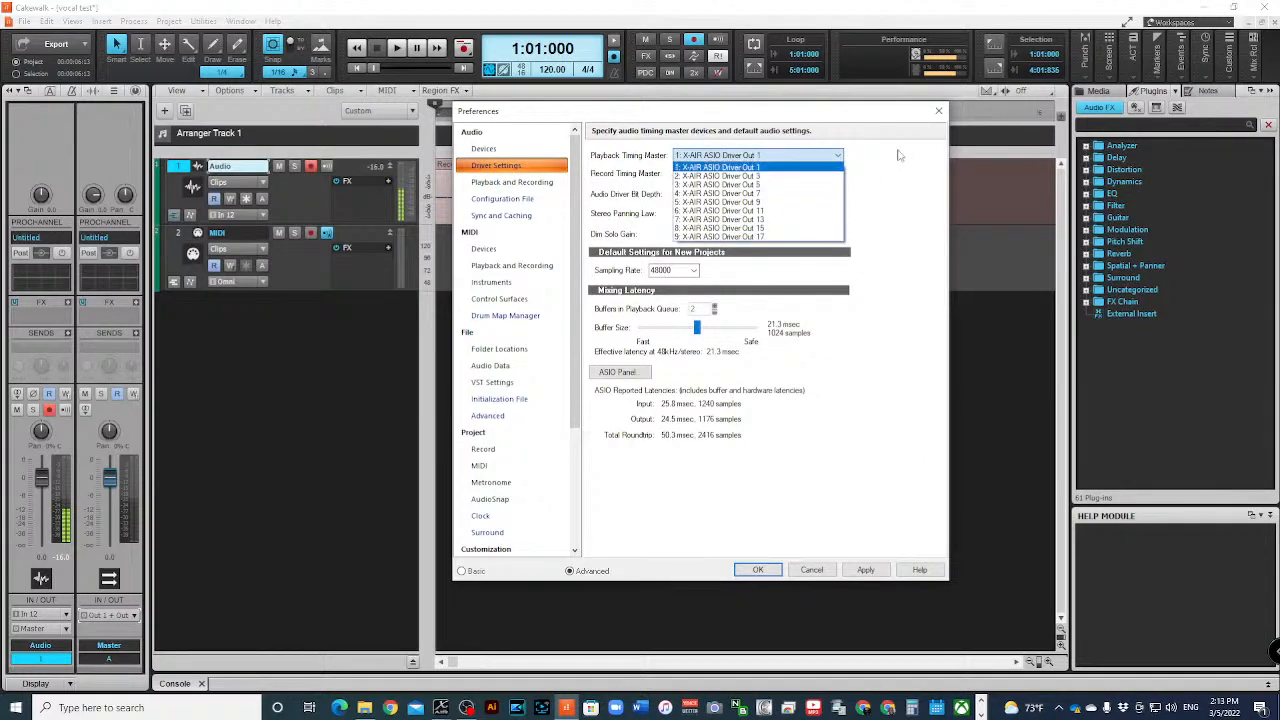
click(786, 164)
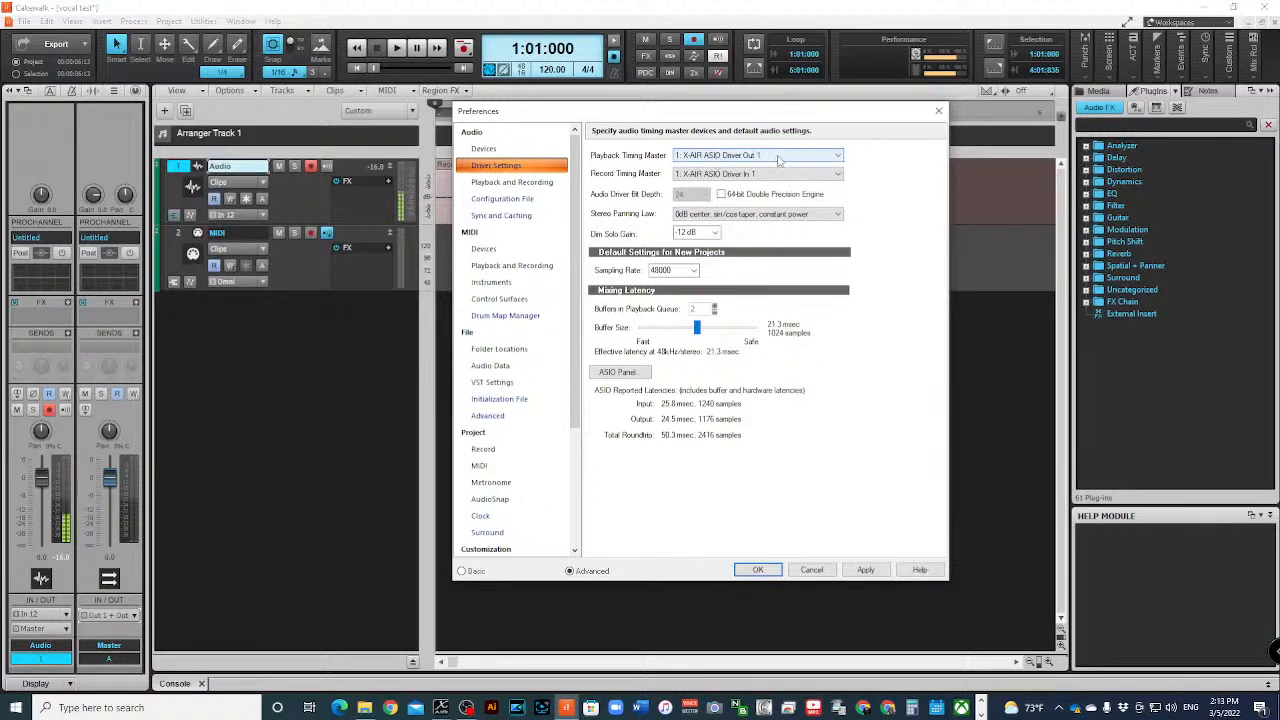
click(509, 182)
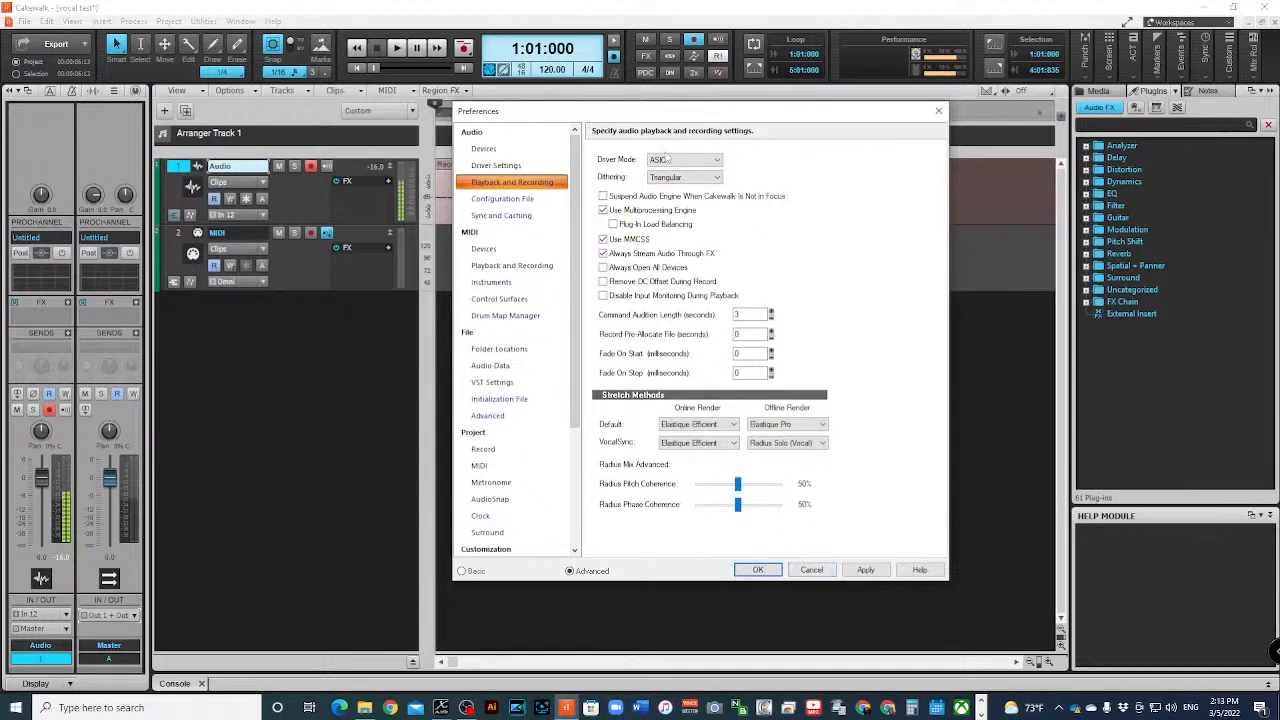
click(812, 570)
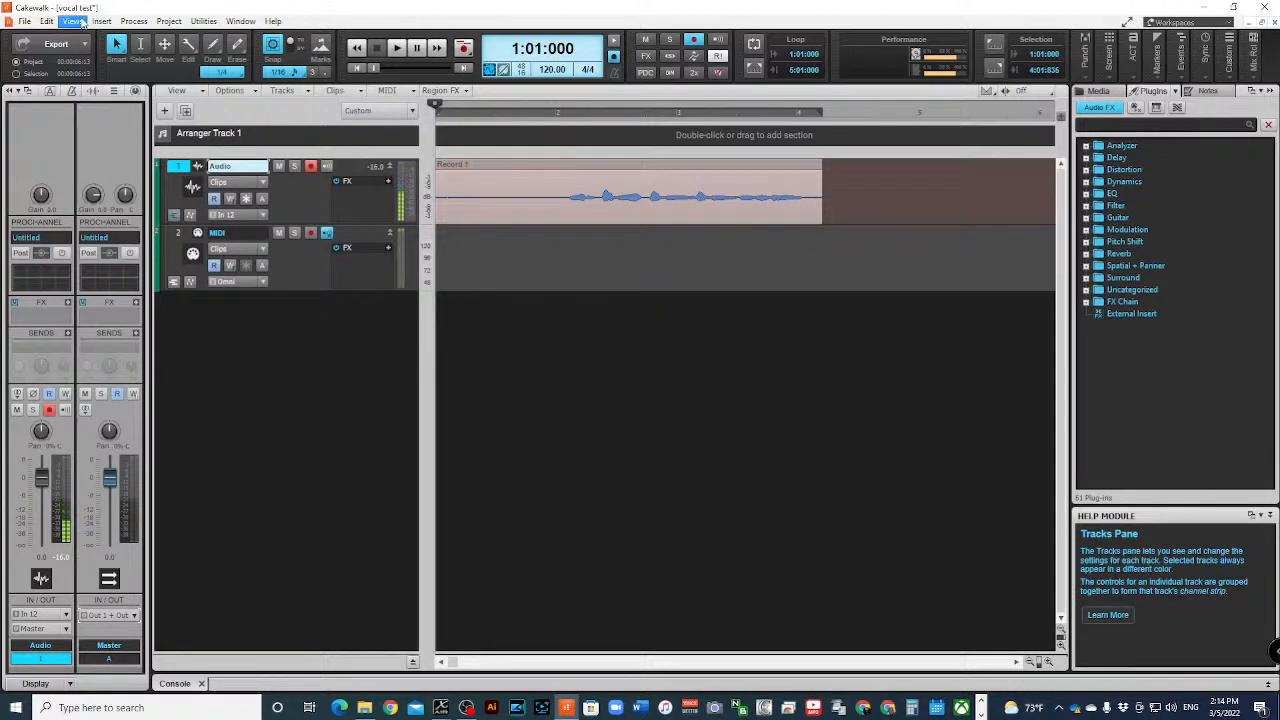
- Insert a Cakewalk TTS-1 instrument track below the MIDI track and minimize its synth window
right_click(268, 356)
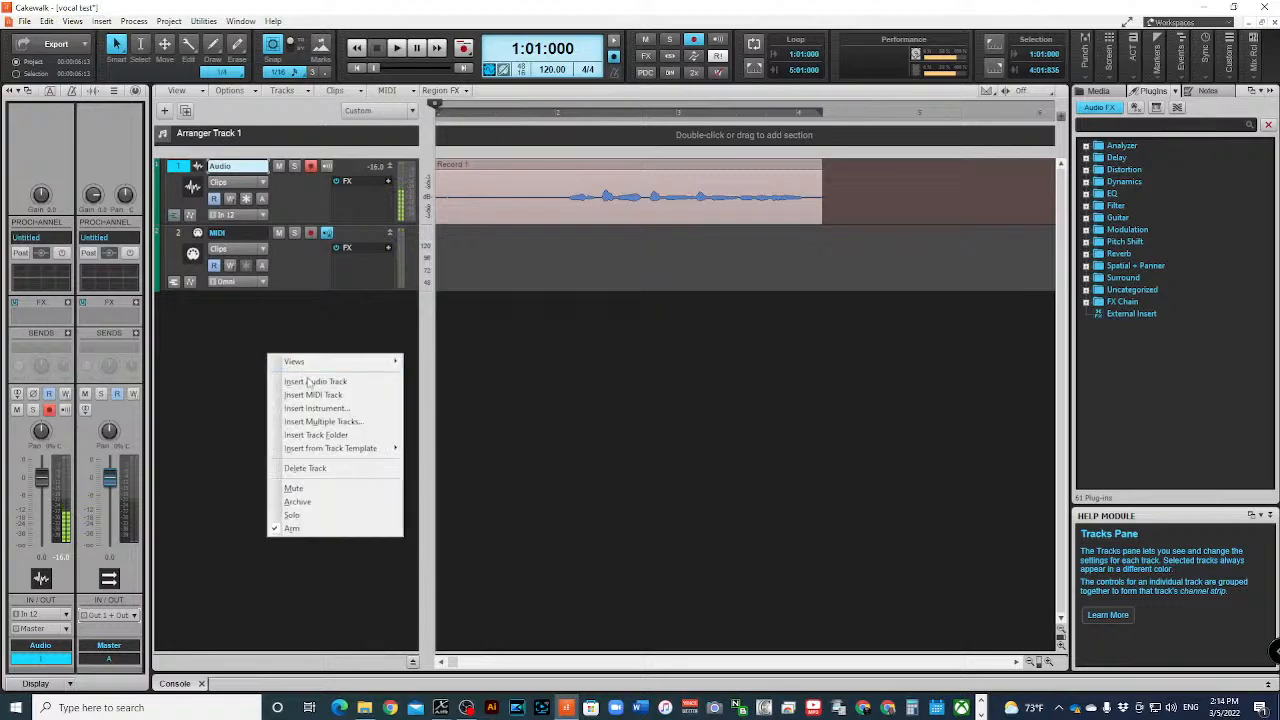
click(357, 410)
click(328, 202)
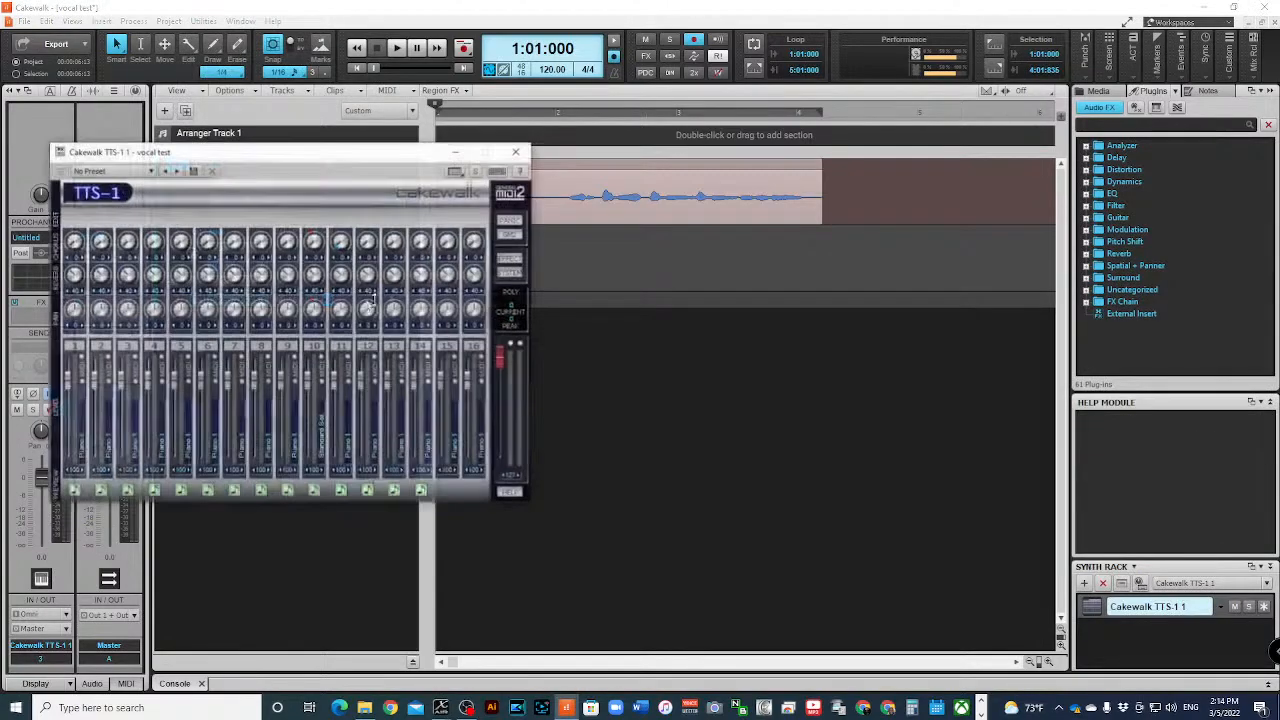
click(455, 152)
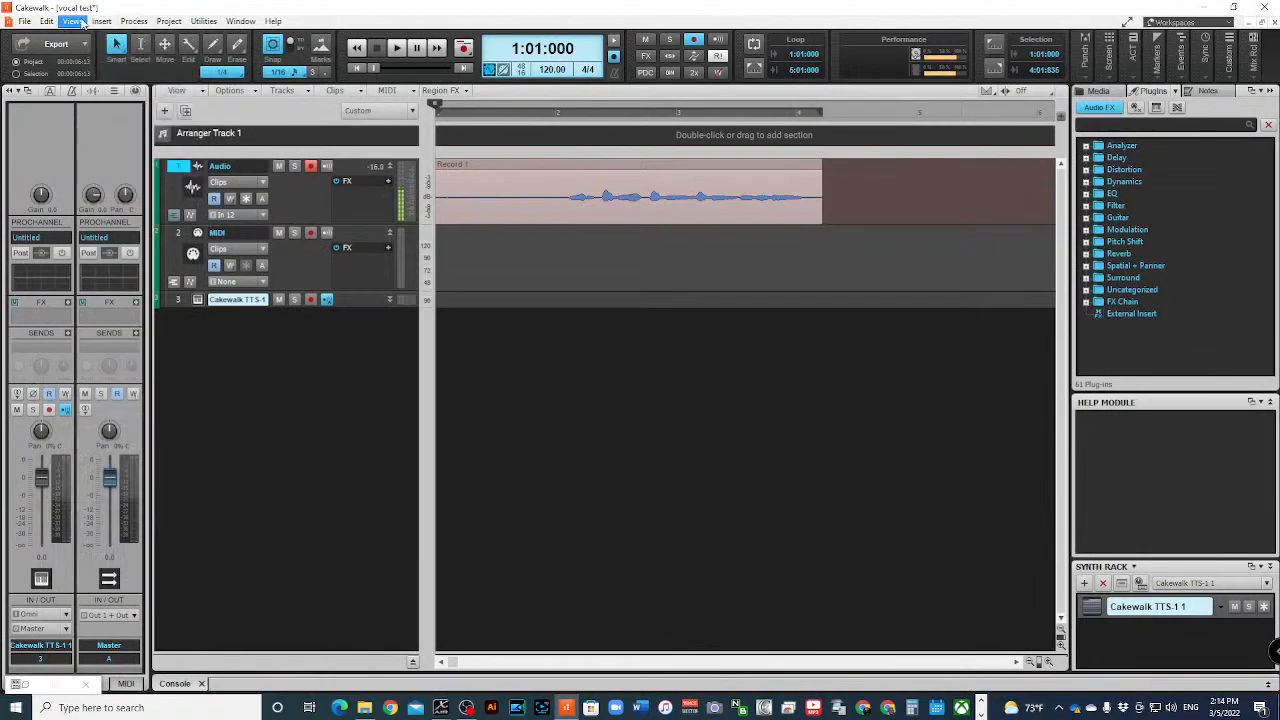
- Show the virtual computer-keyboard controller and arm the Cakewalk TTS-1 track for recording
click(75, 21)
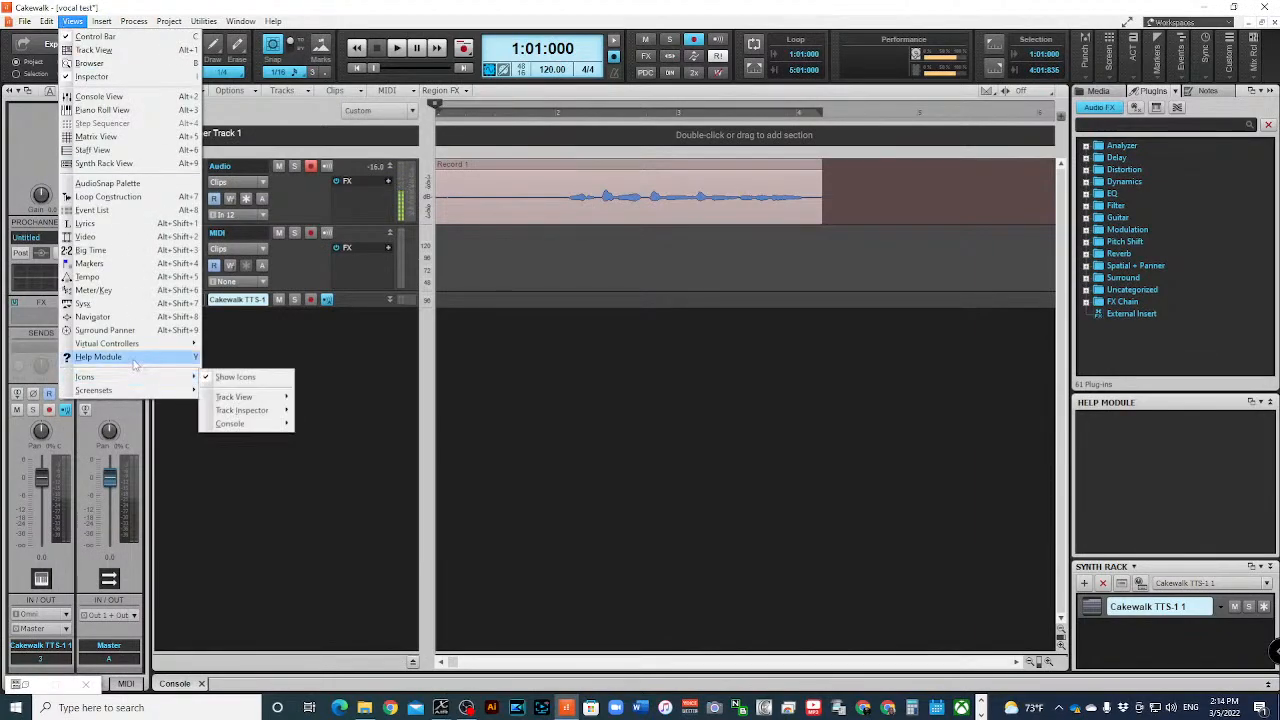
mouse_move(140, 343)
click(263, 344)
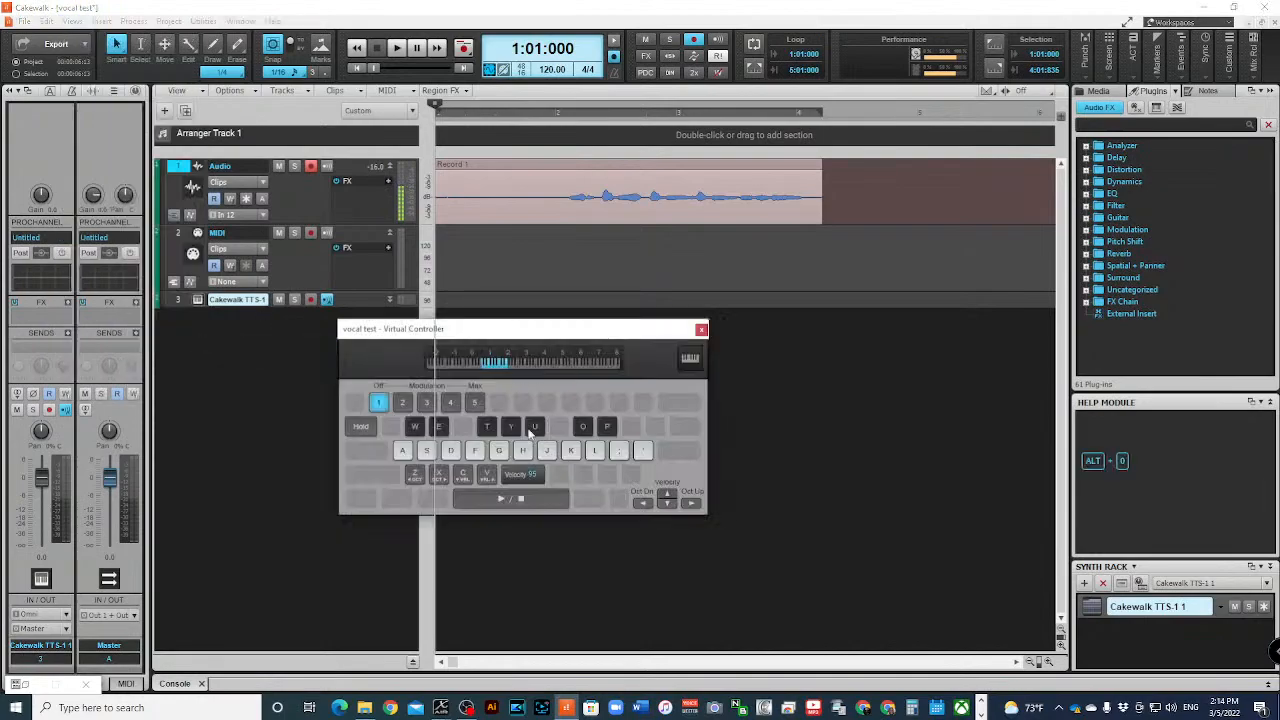
click(311, 298)
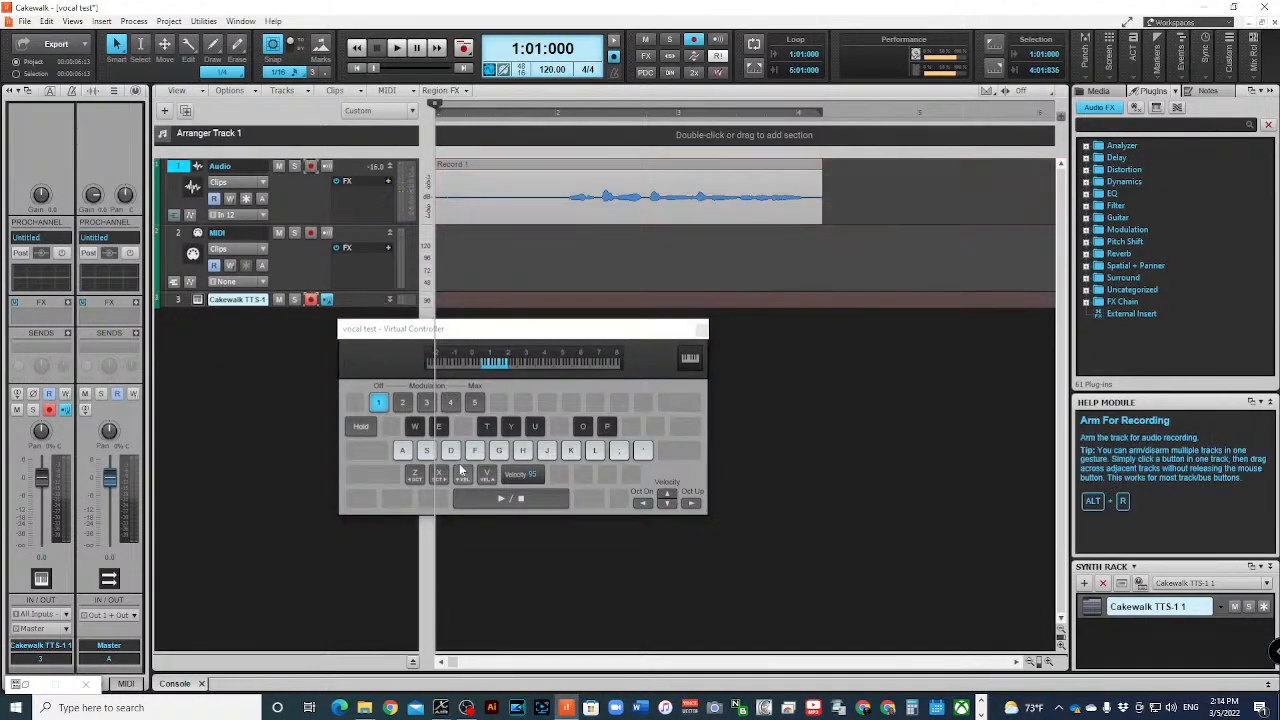
- Play several test notes through the Cakewalk TTS-1 instrument with the virtual controller, and close the controller
click(510, 427)
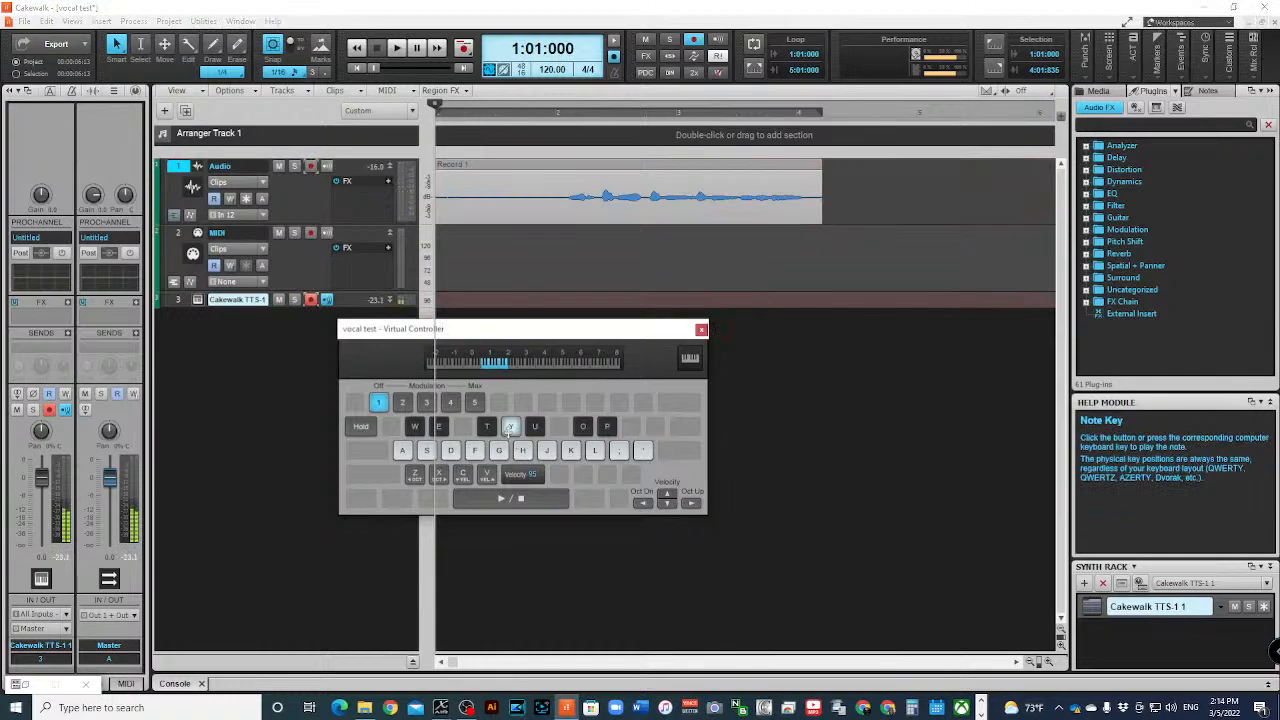
click(586, 428)
click(488, 427)
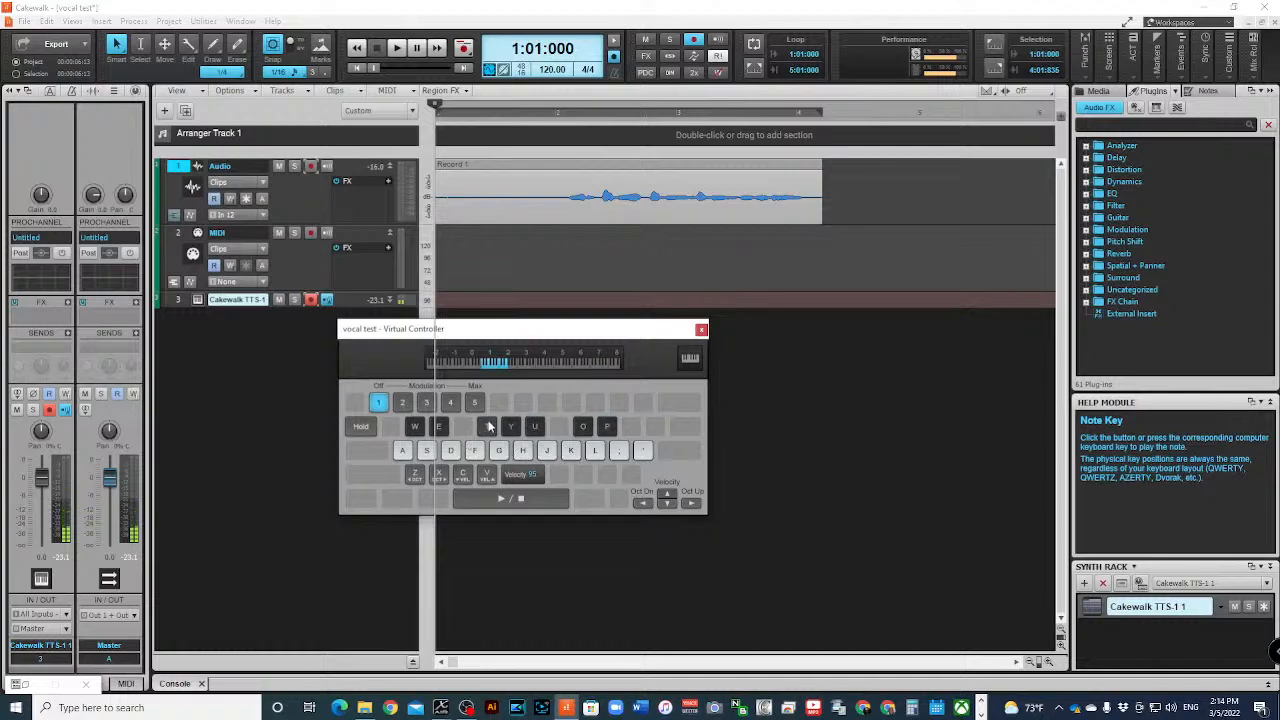
click(511, 427)
click(512, 427)
click(534, 426)
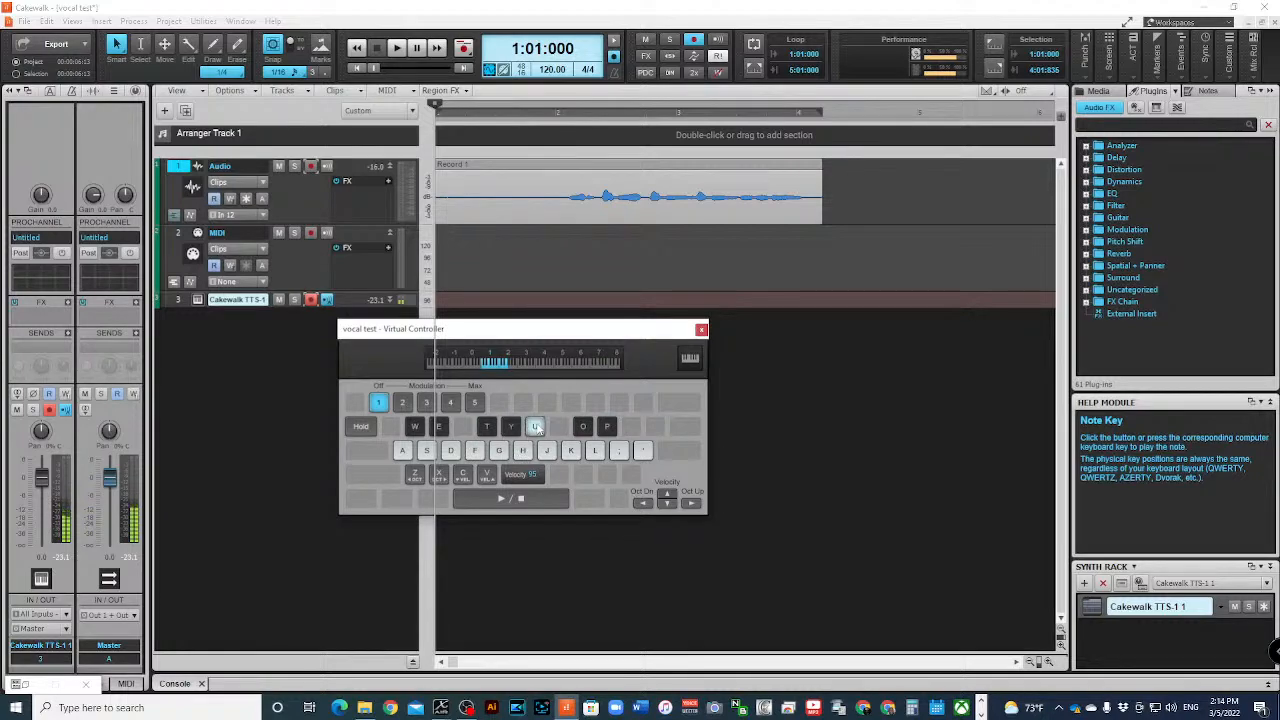
click(438, 426)
click(414, 426)
click(700, 330)
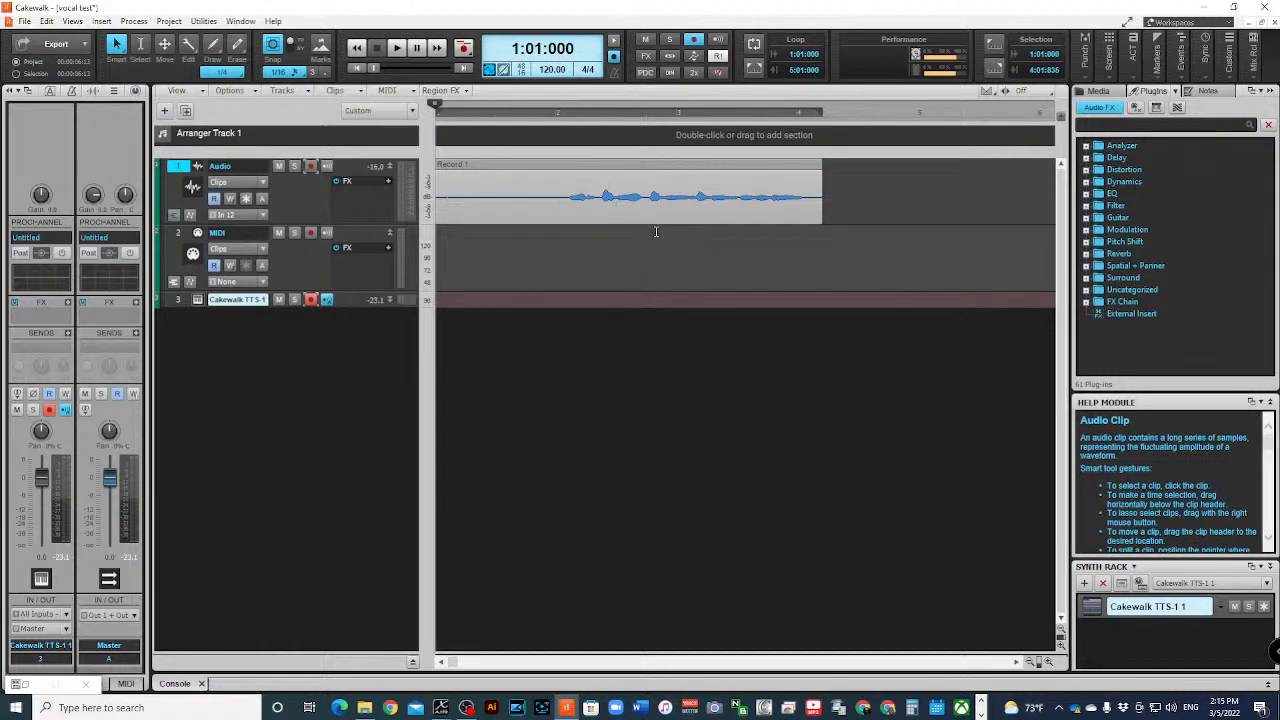
- Create a Melodyne region effect on the recorded vocal clip and continue with Melodyne player instead of activating
right_click(610, 167)
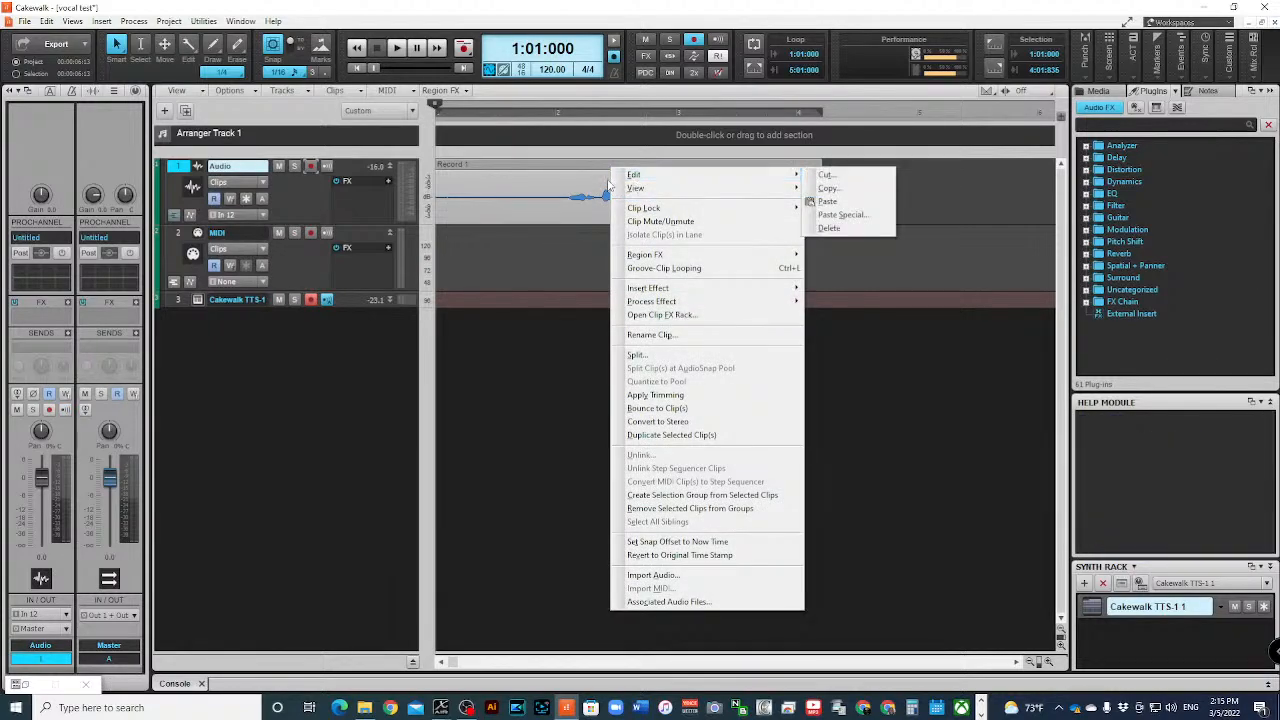
mouse_move(631, 188)
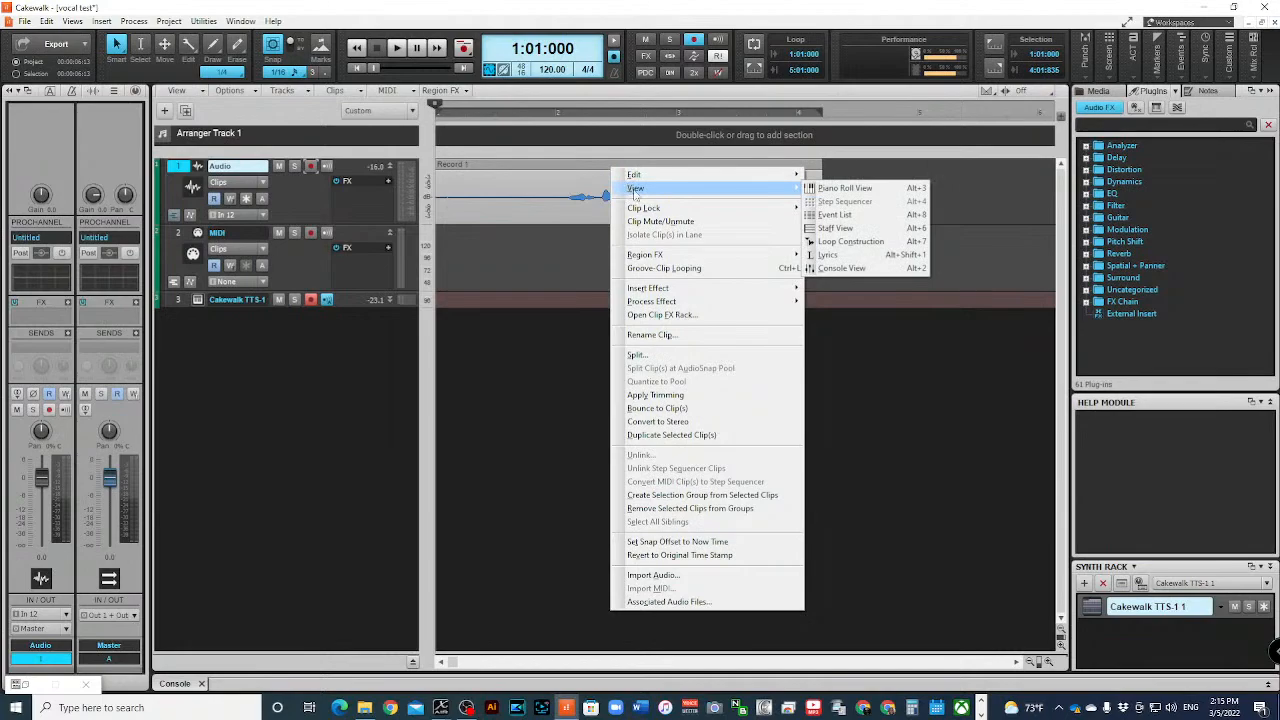
mouse_move(676, 256)
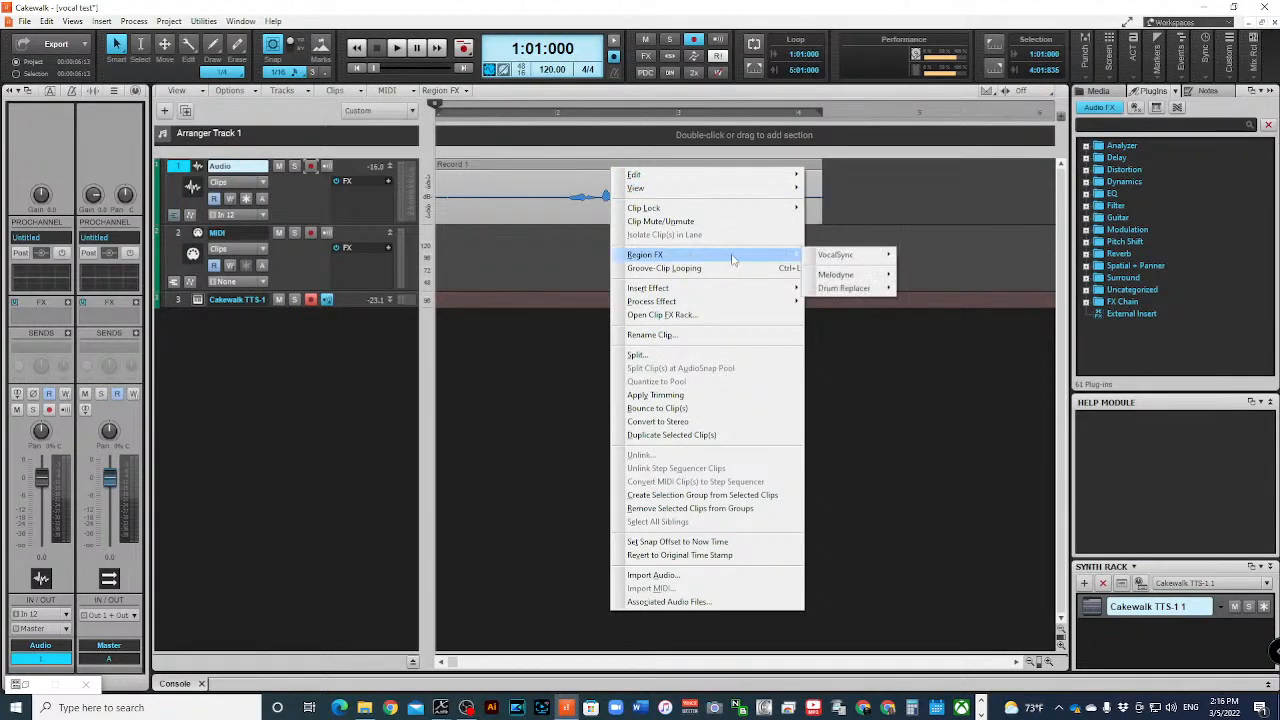
mouse_move(855, 278)
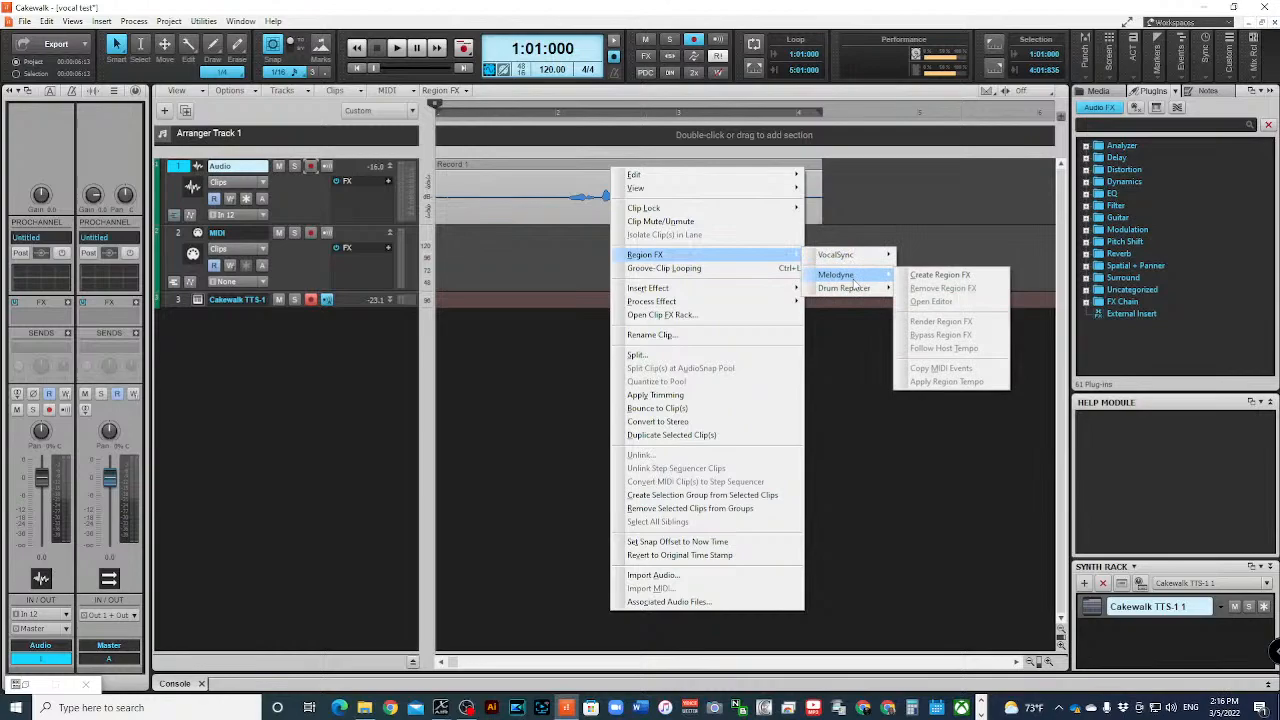
click(932, 275)
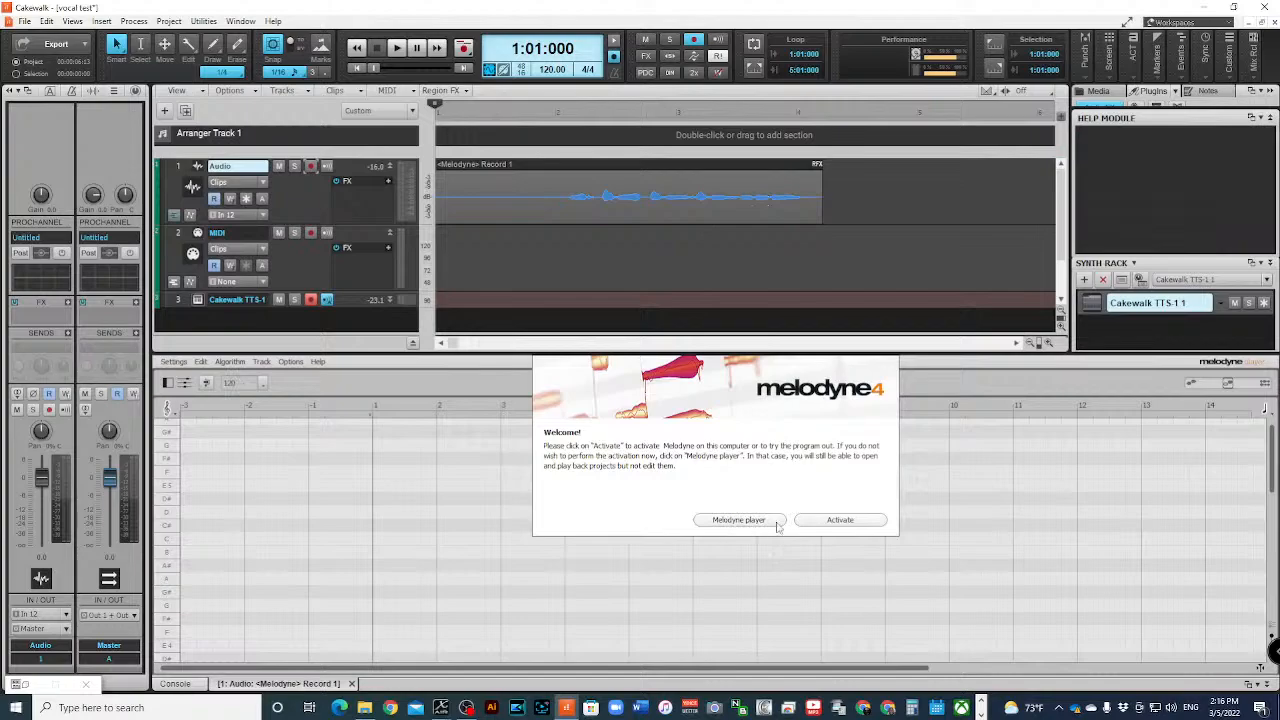
click(750, 521)
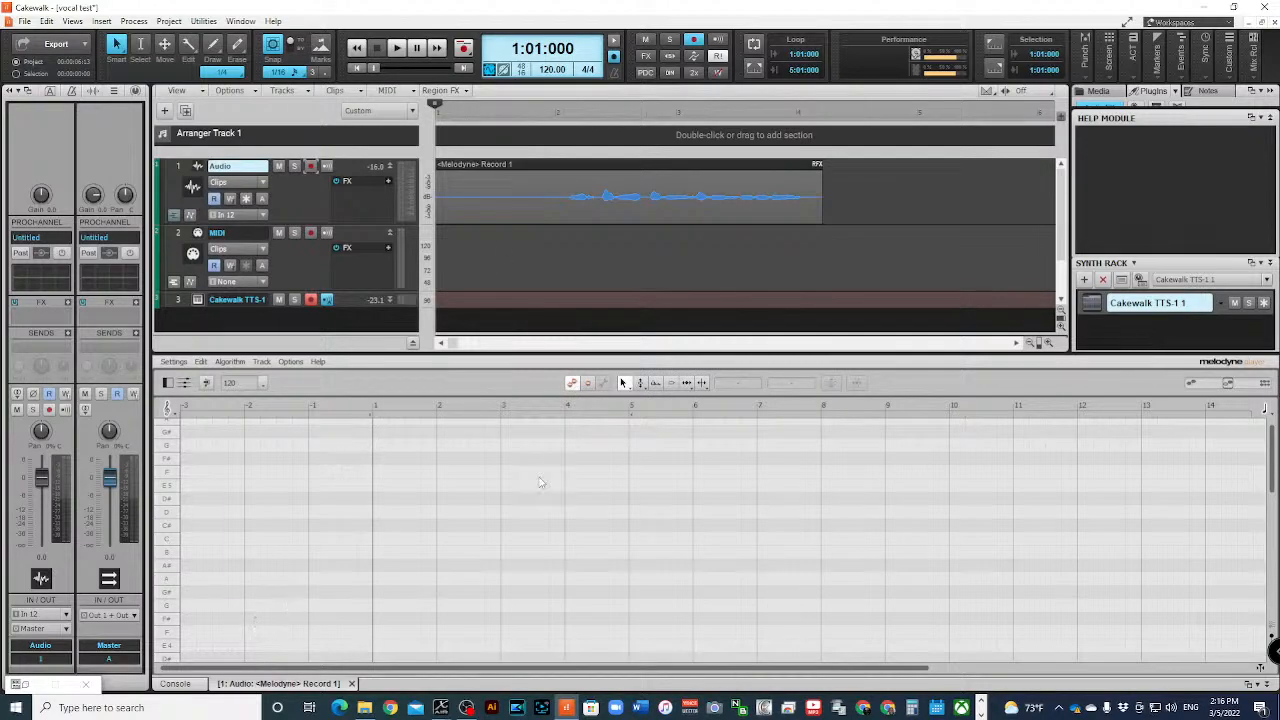
- Examine the vocal clip's detected notes and the pitch editing tools in the Melodyne editor, and close the editor
click(609, 167)
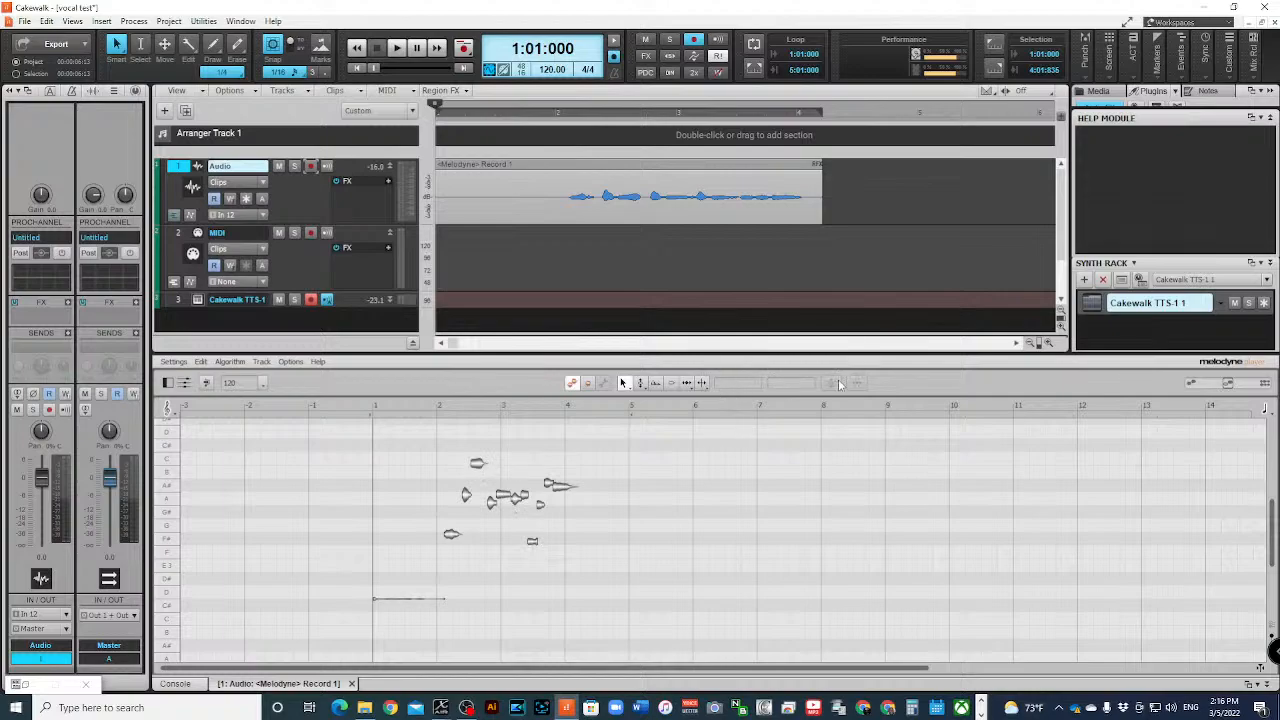
click(640, 383)
click(626, 384)
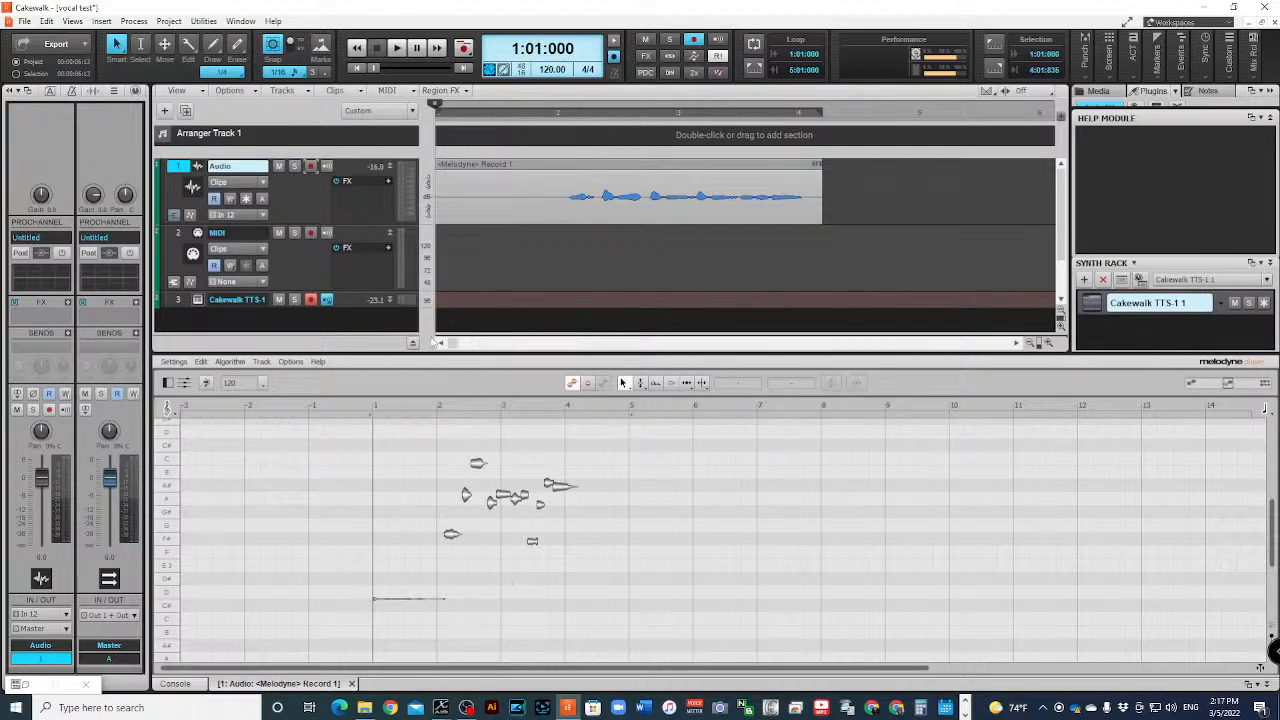
click(351, 683)
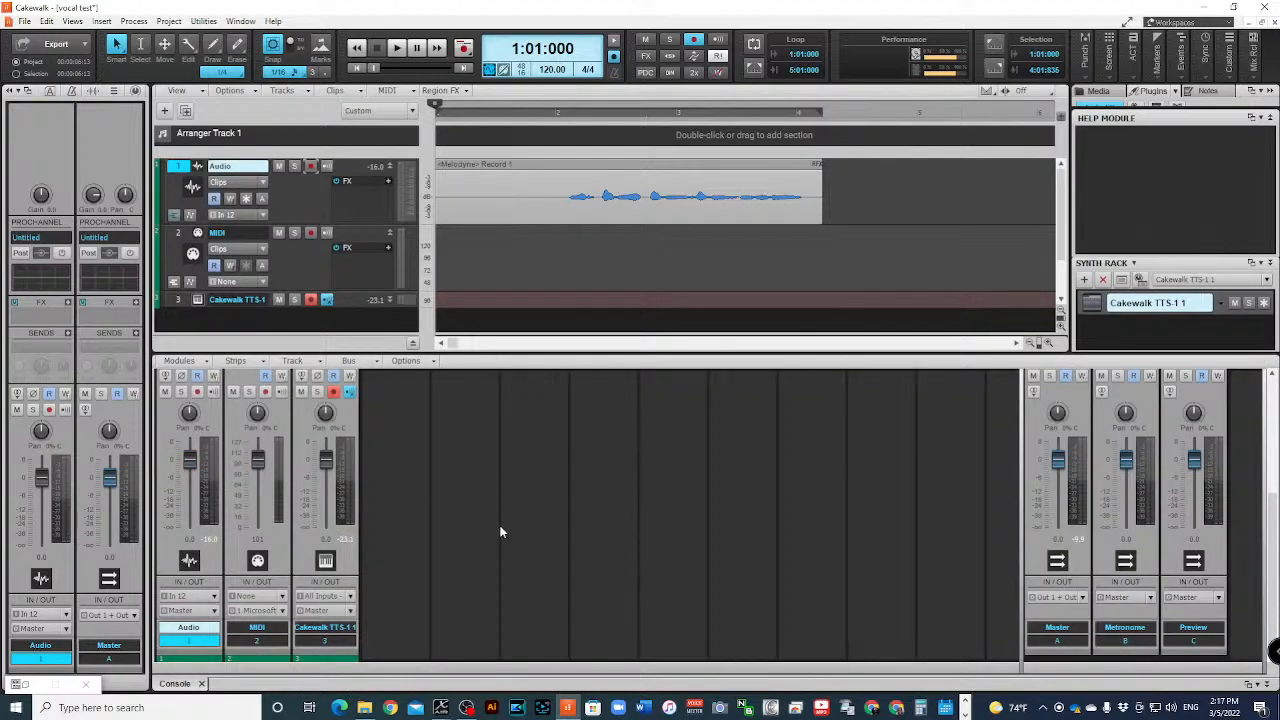
- Insert another Cakewalk TTS-1 instrument track, and close the synth window after viewing the sound settings of part 1
right_click(233, 322)
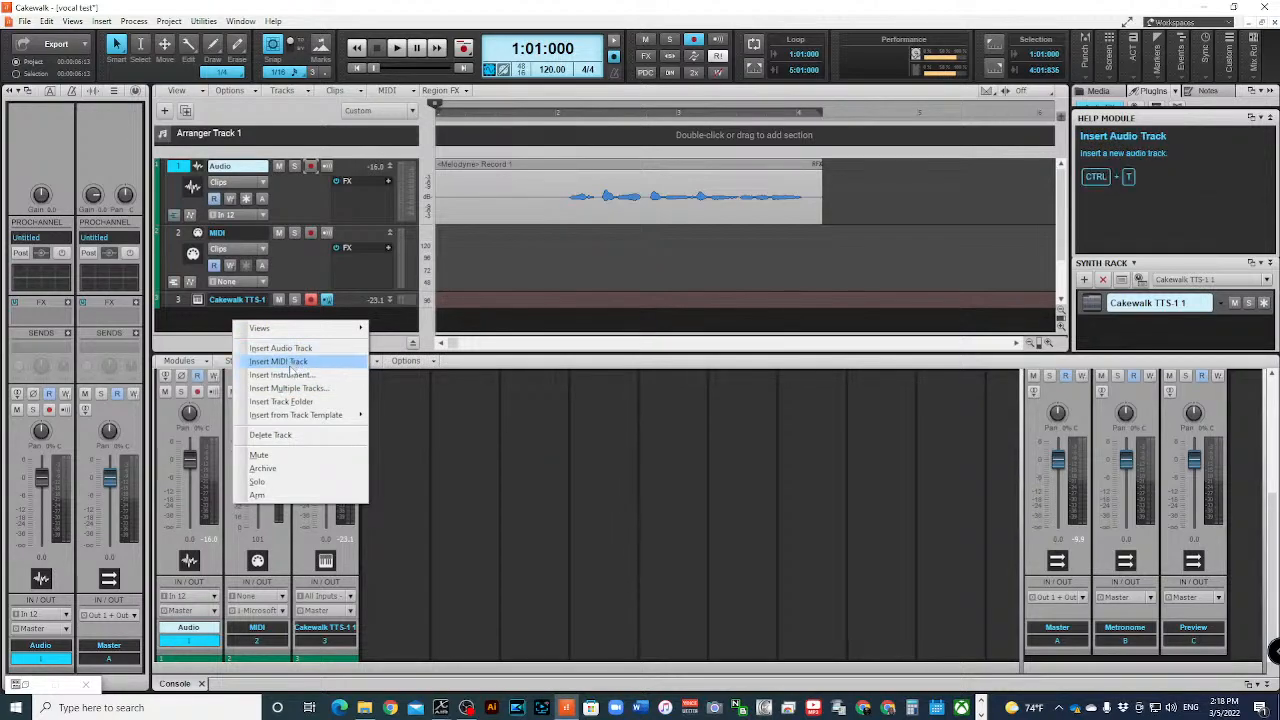
click(285, 374)
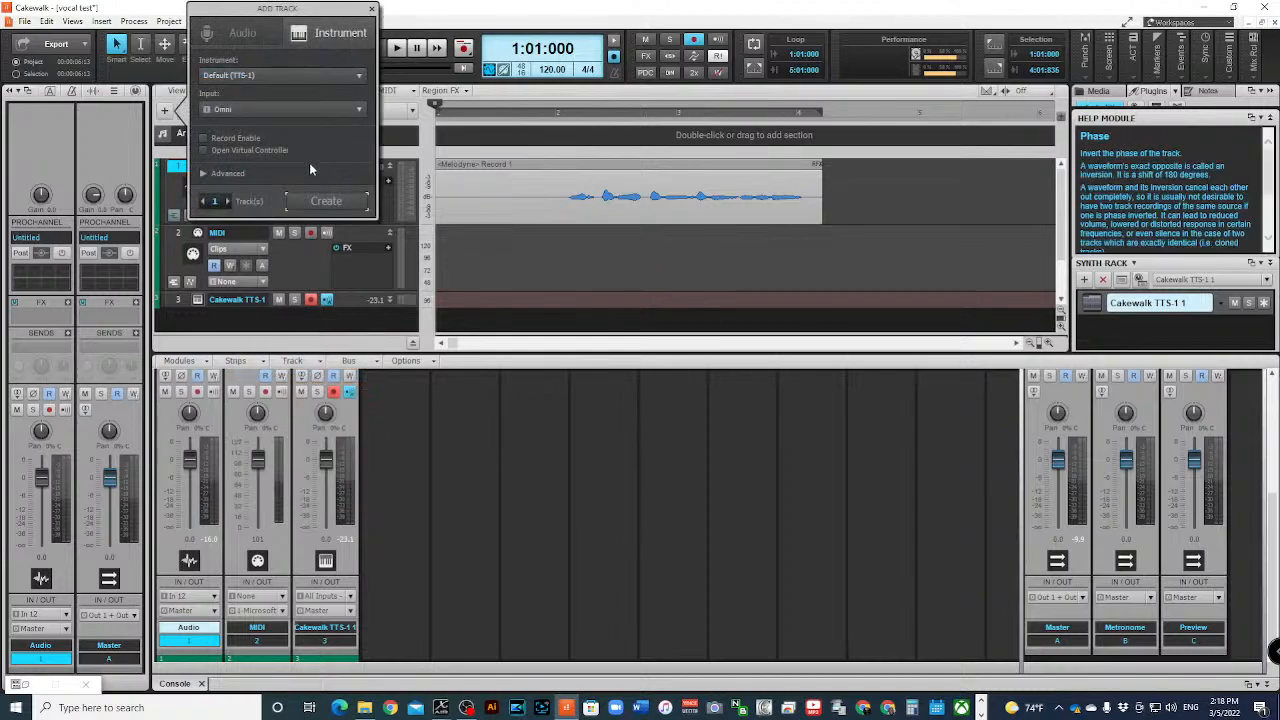
click(360, 73)
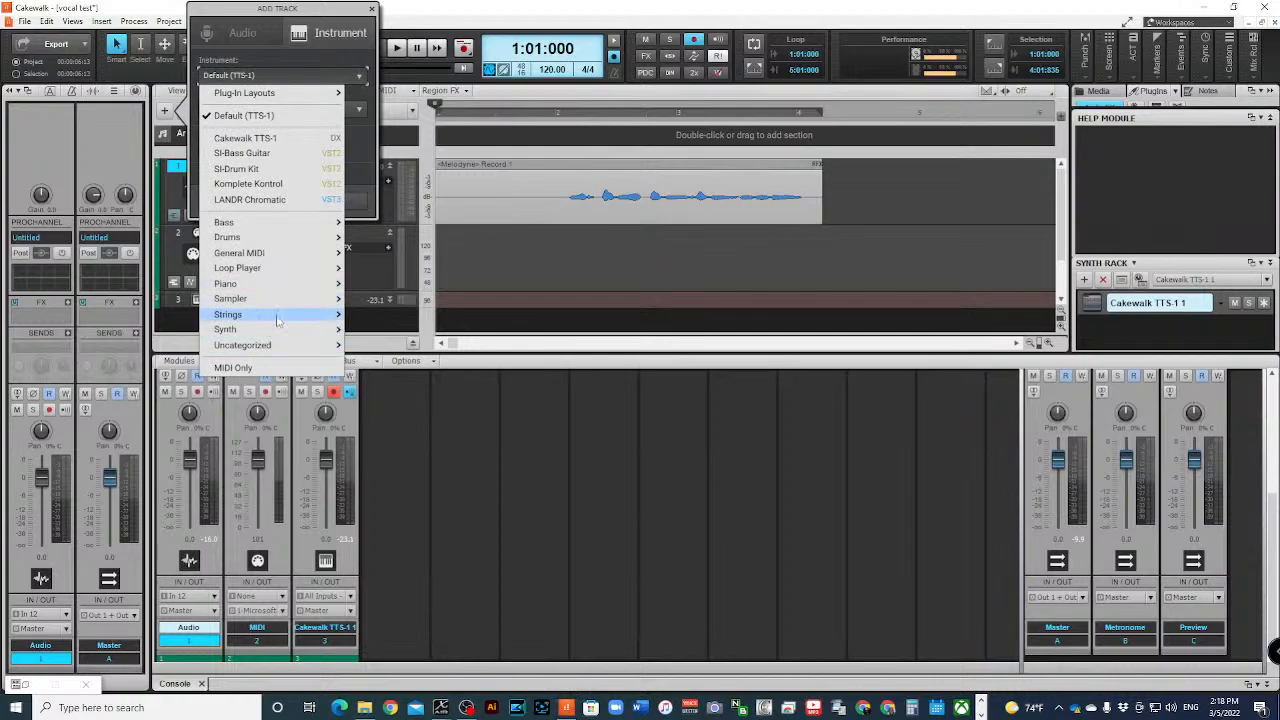
mouse_move(291, 345)
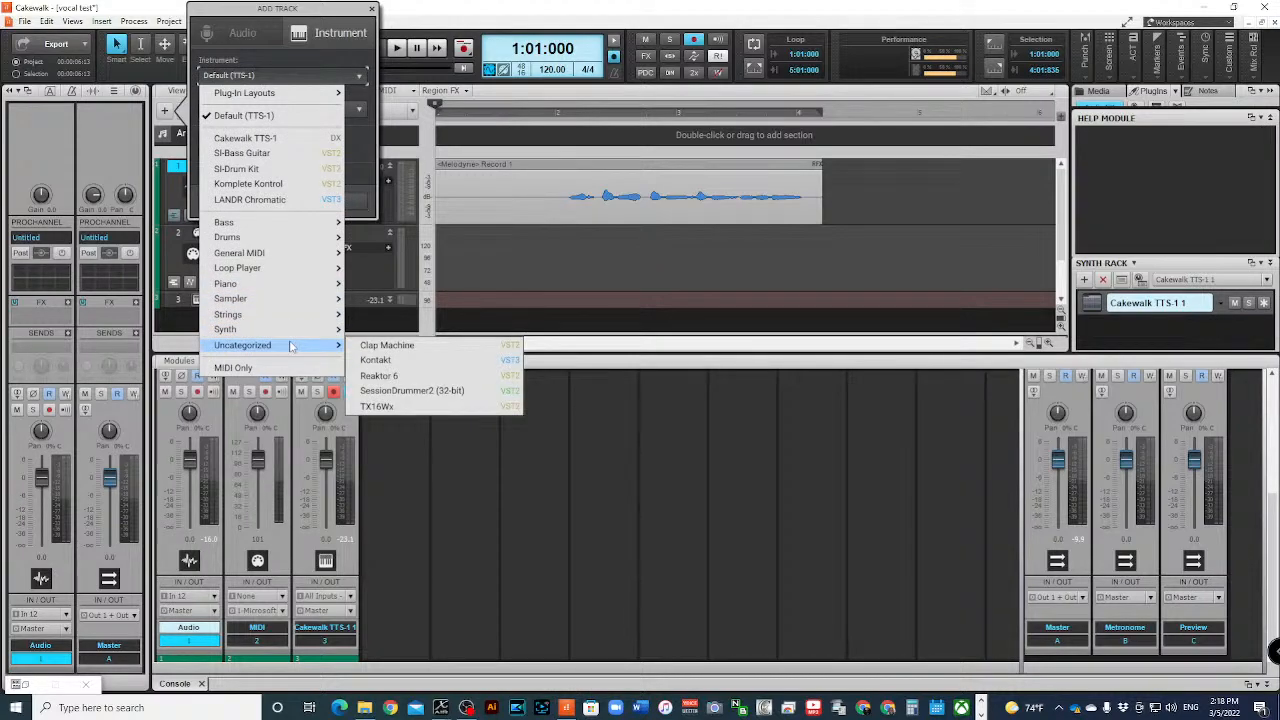
mouse_move(265, 224)
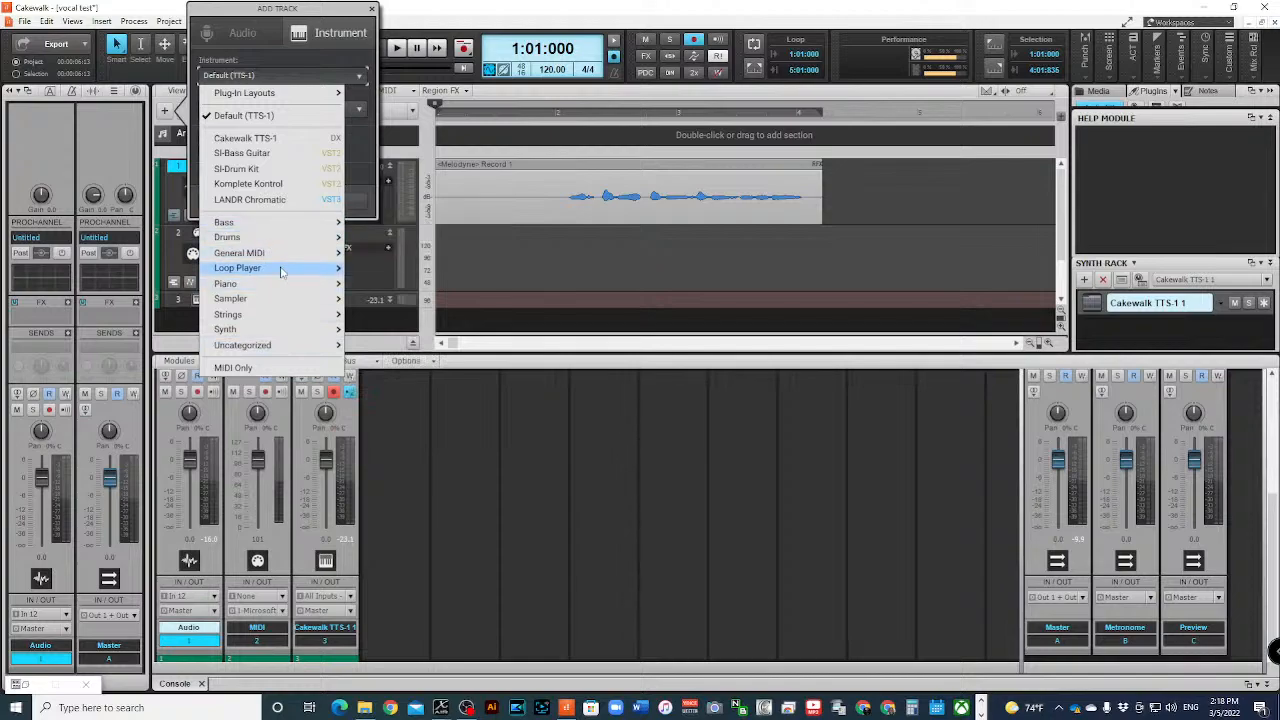
mouse_move(282, 270)
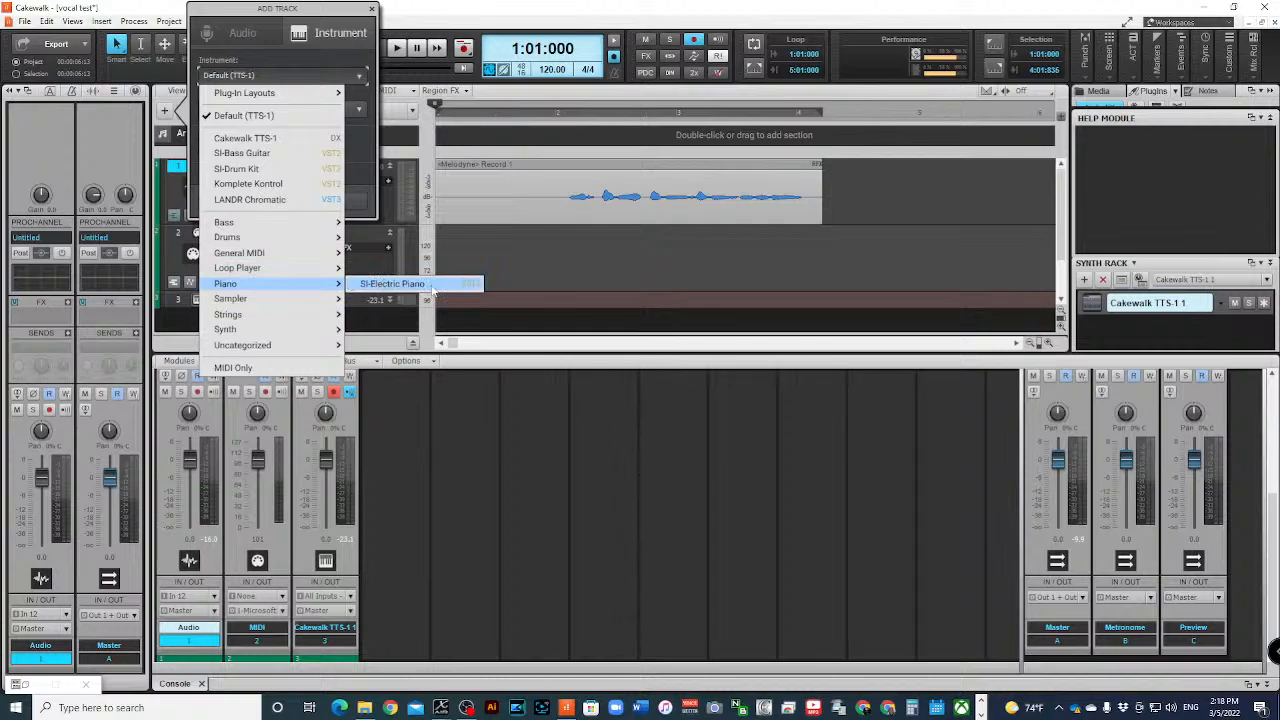
mouse_move(281, 316)
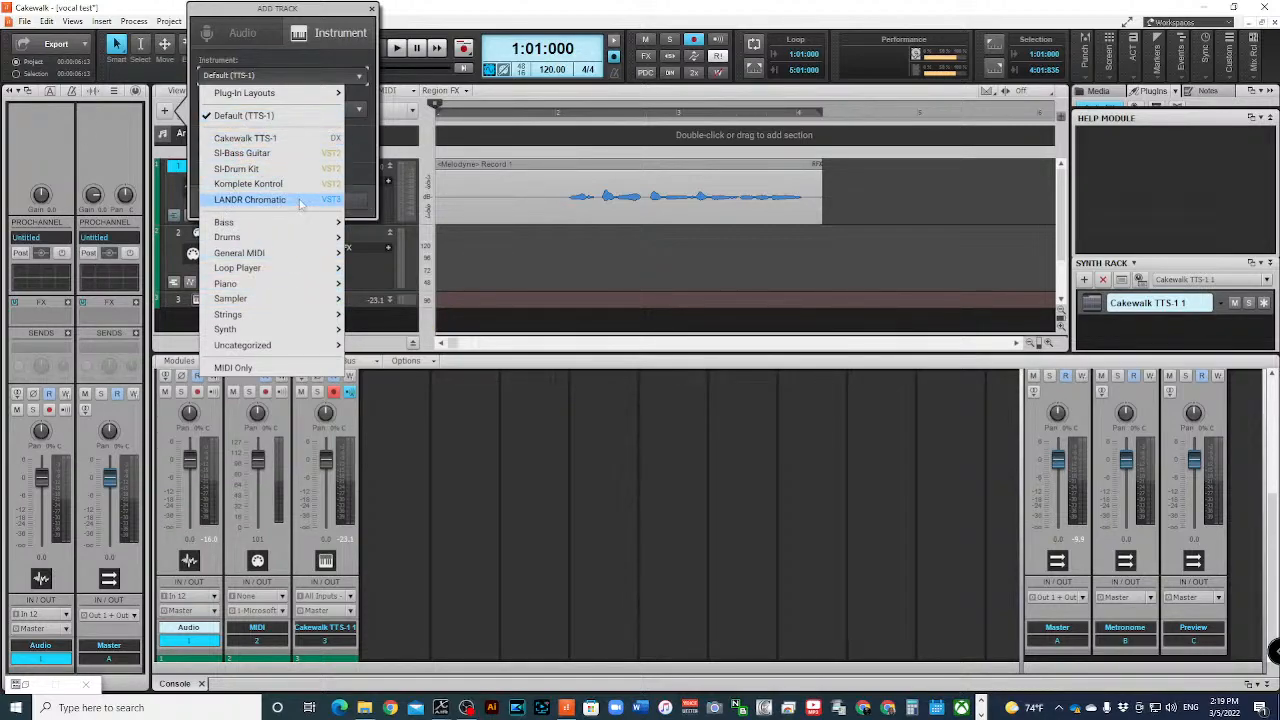
click(264, 142)
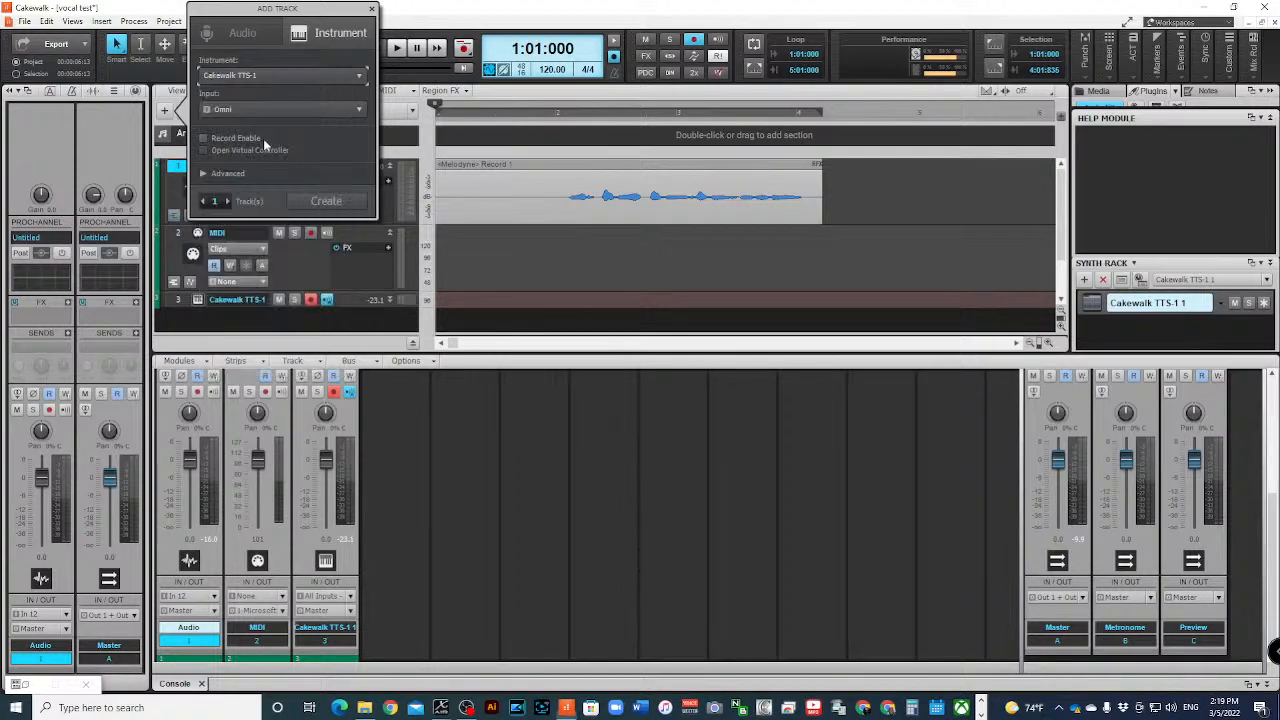
click(312, 205)
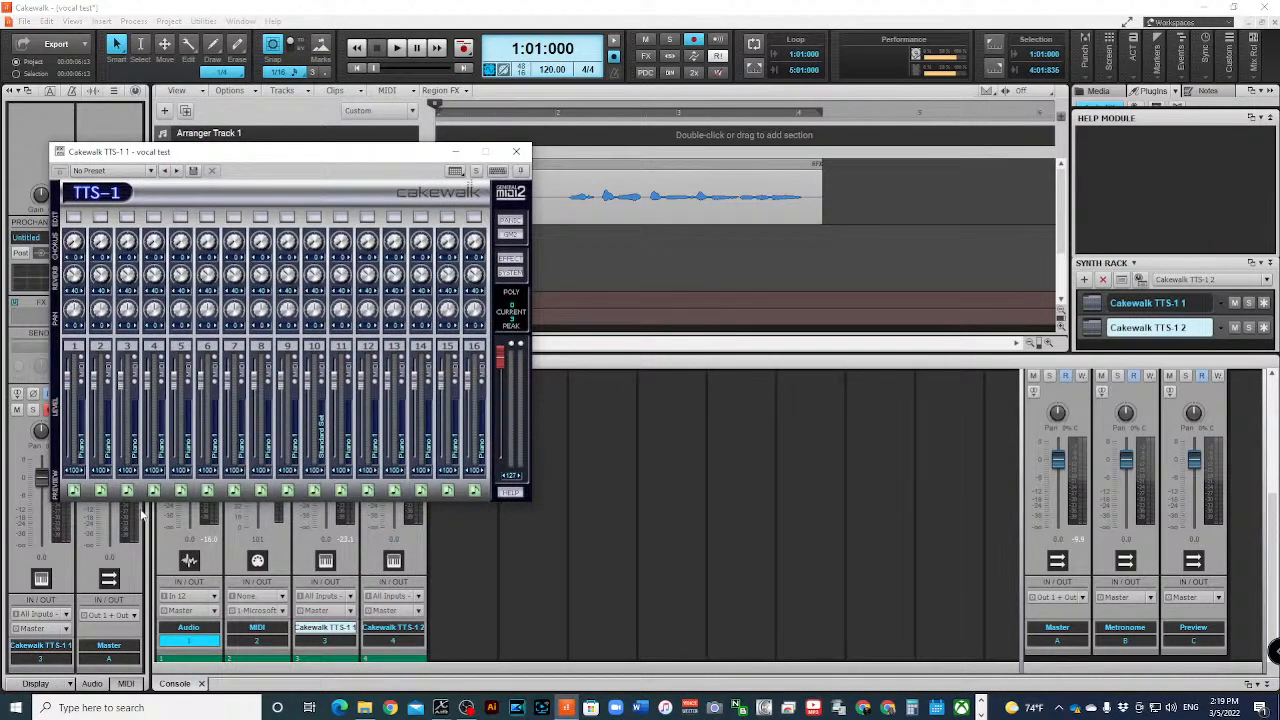
click(72, 219)
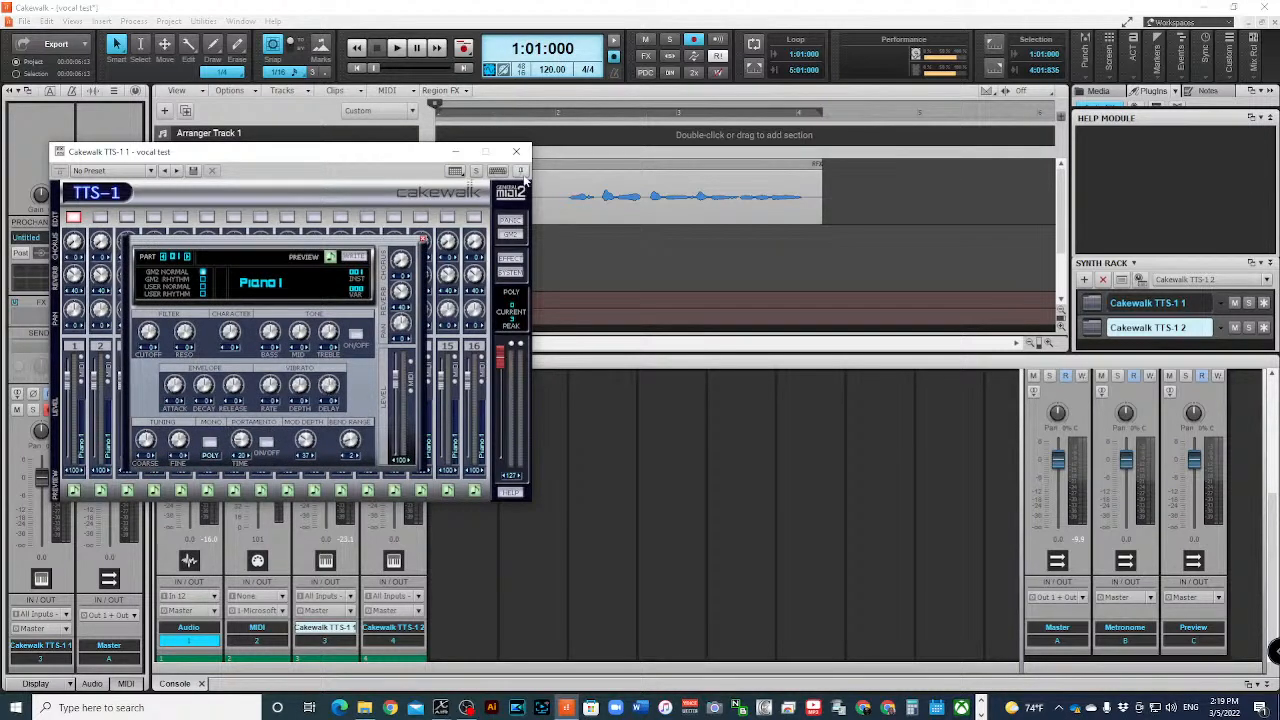
click(516, 151)
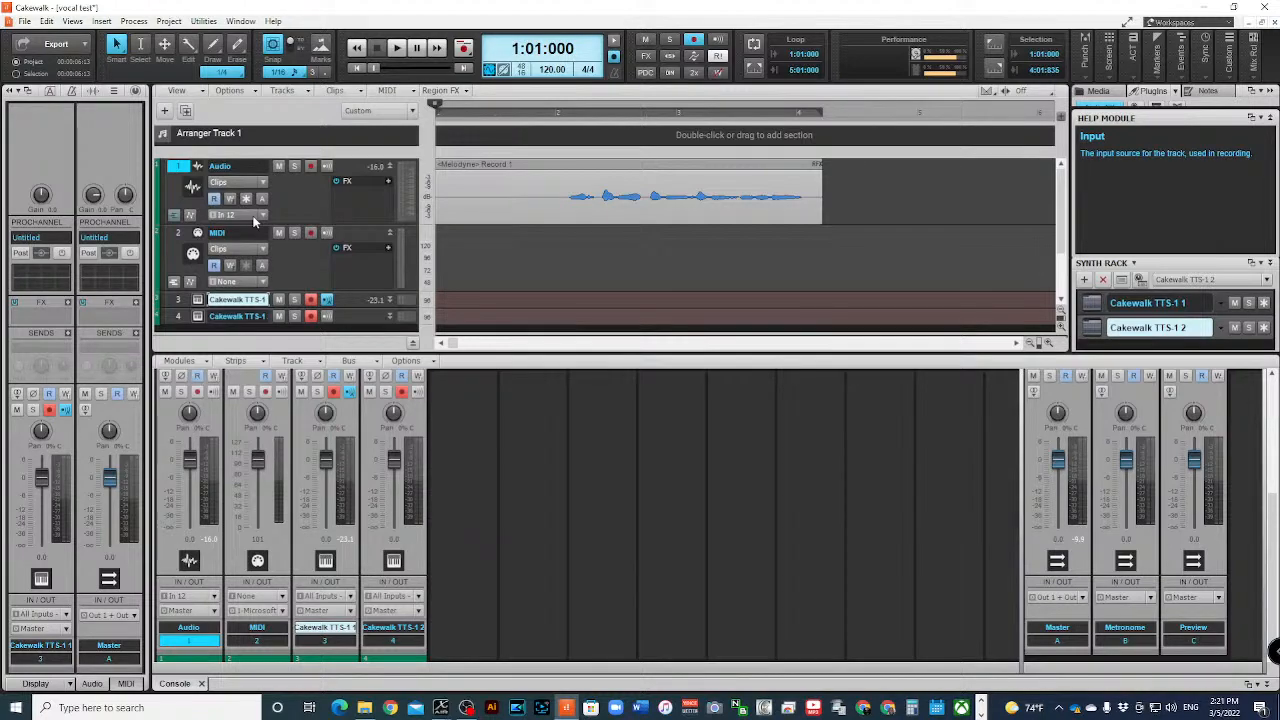
- Review the MIDI devices and control surfaces in the preferences, and close them without changes
click(46, 21)
click(75, 236)
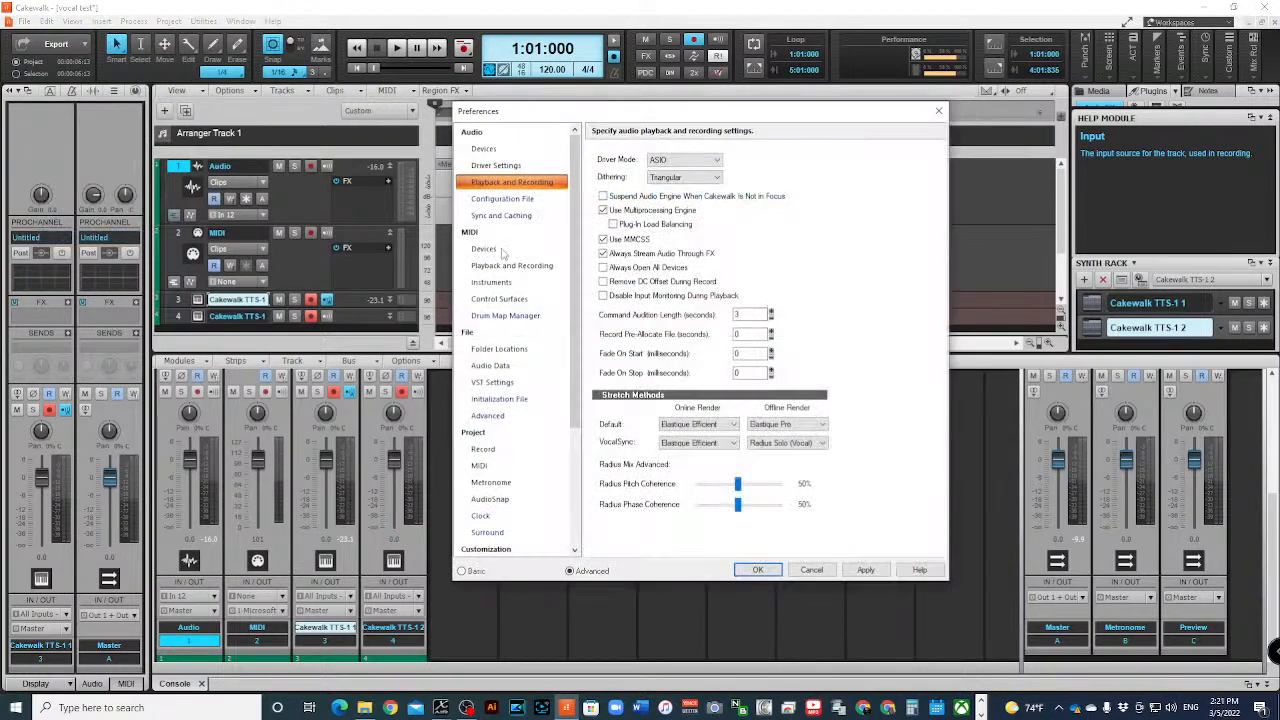
click(490, 250)
click(516, 300)
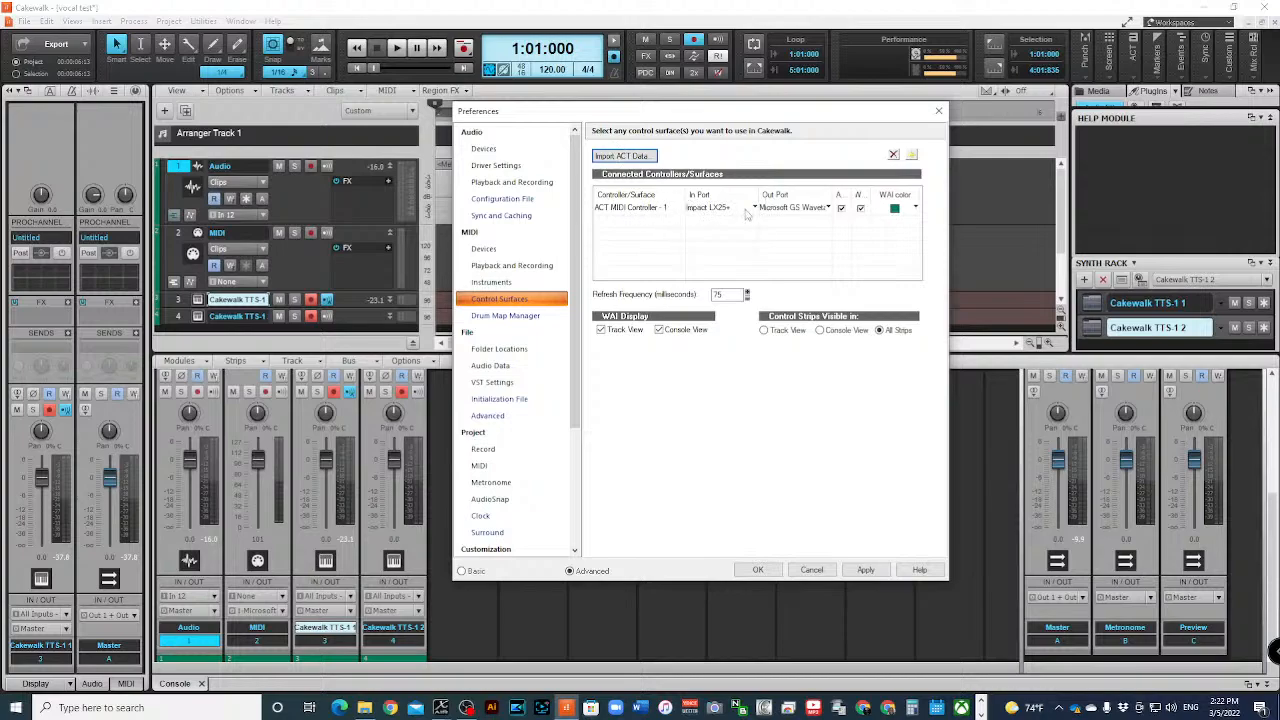
click(938, 111)
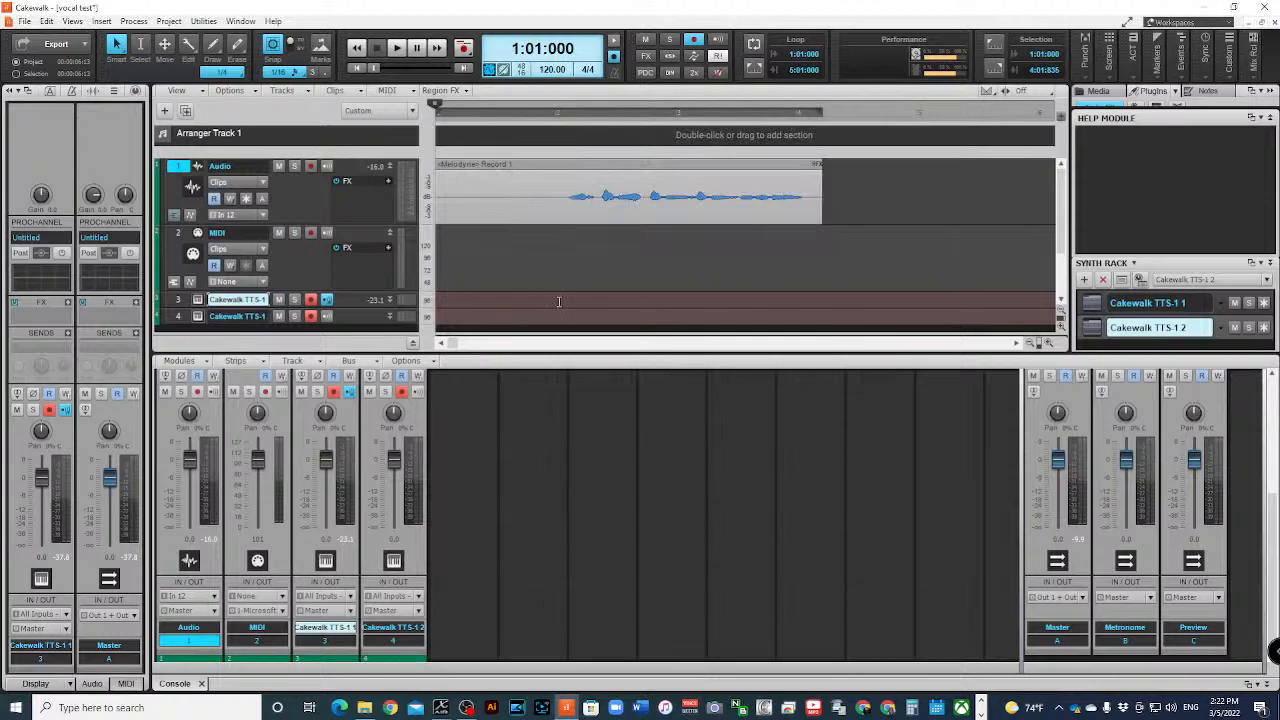